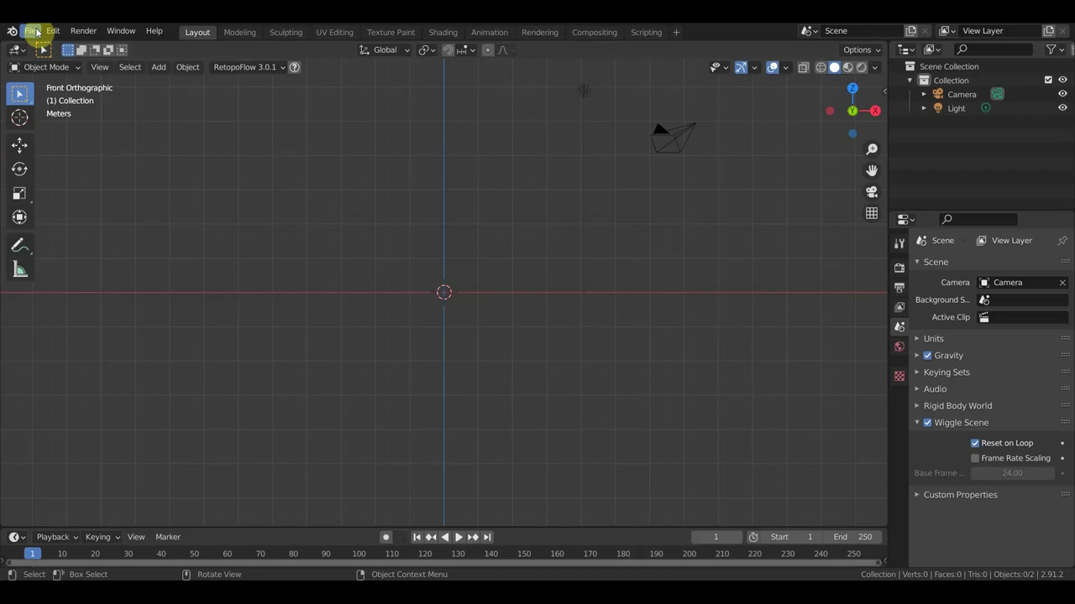
- Discard the unsaved scene and open чаплин.blend from Desktop\чаплин
left_click(36, 32)
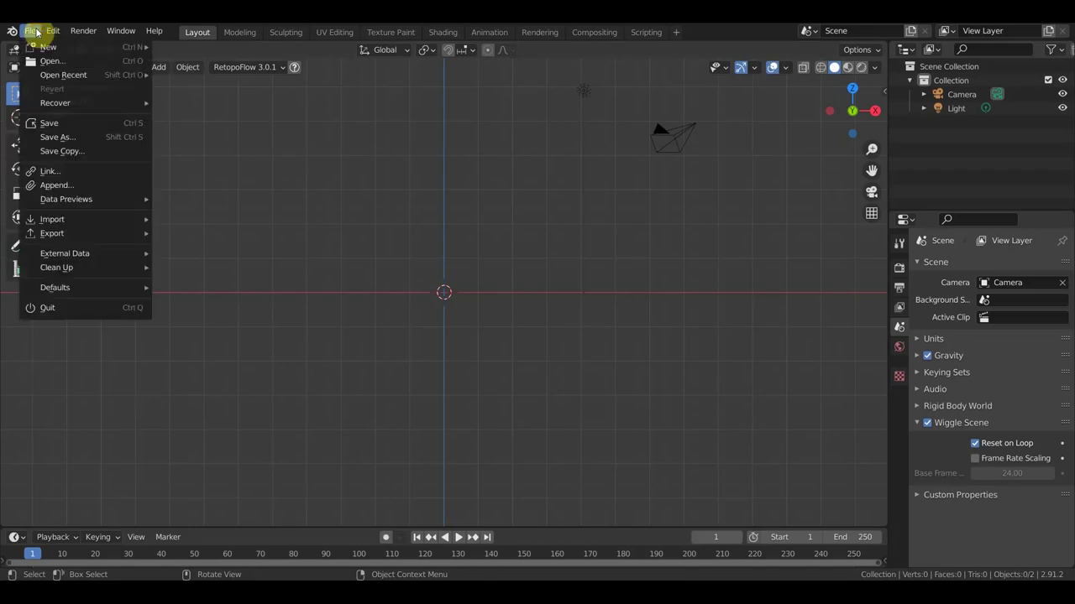
left_click(65, 65)
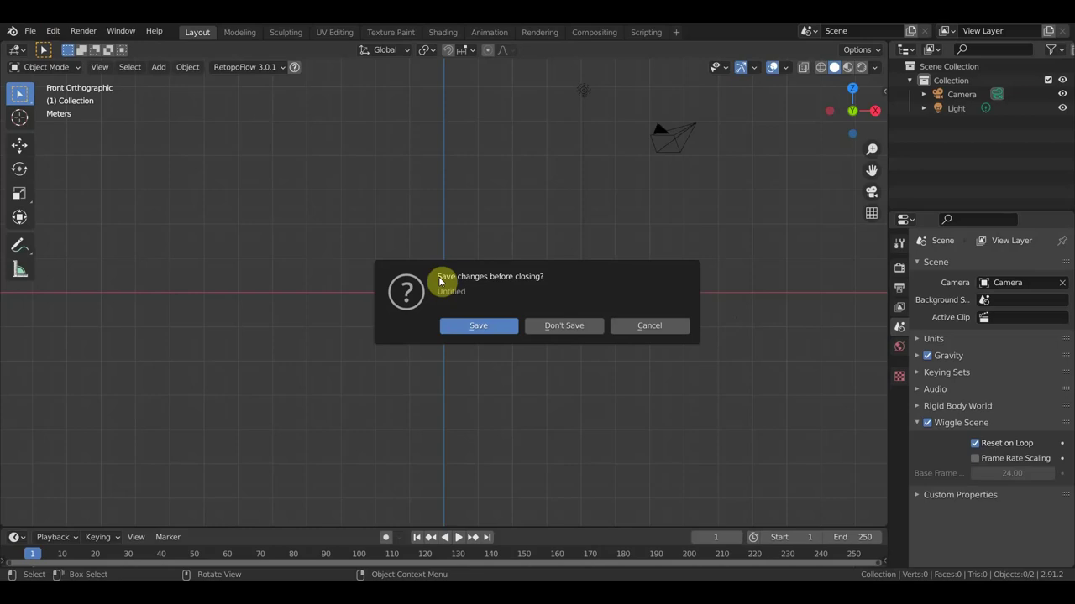
left_click(574, 328)
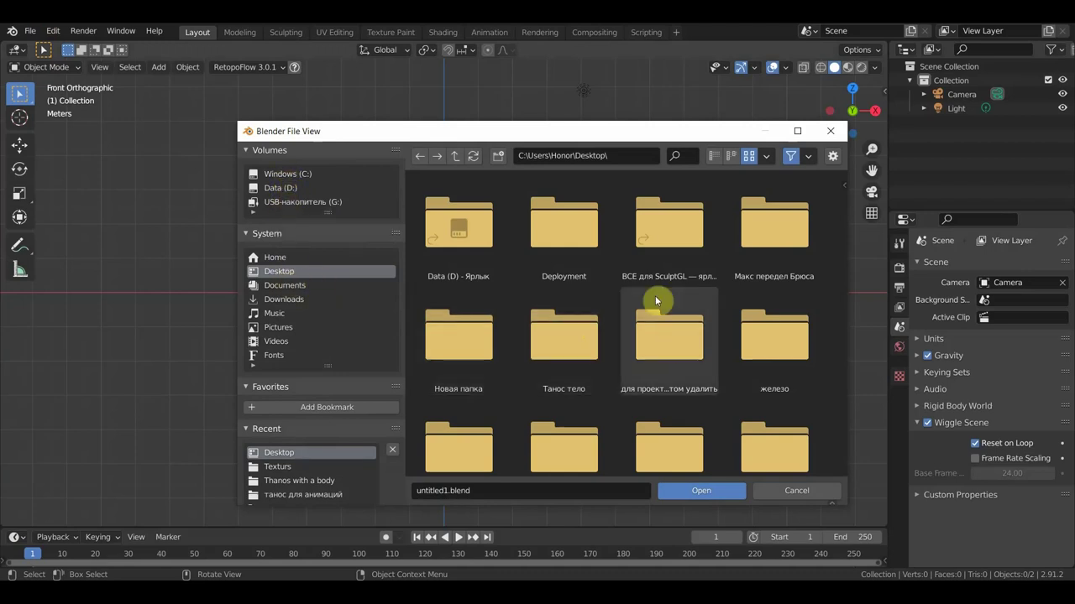
scroll(780, 310, "down", 2)
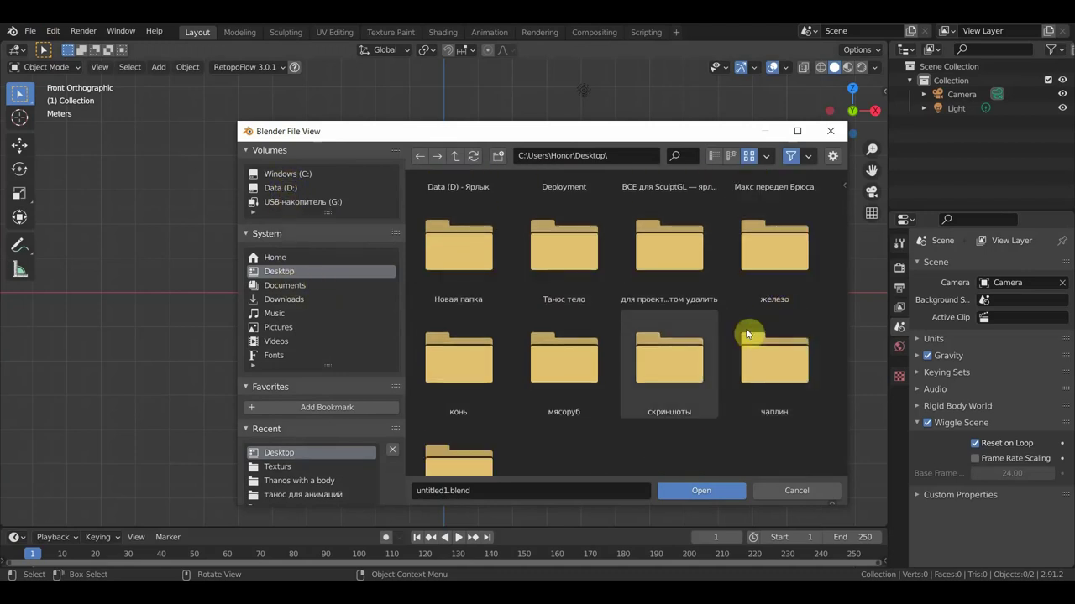
double_click(770, 372)
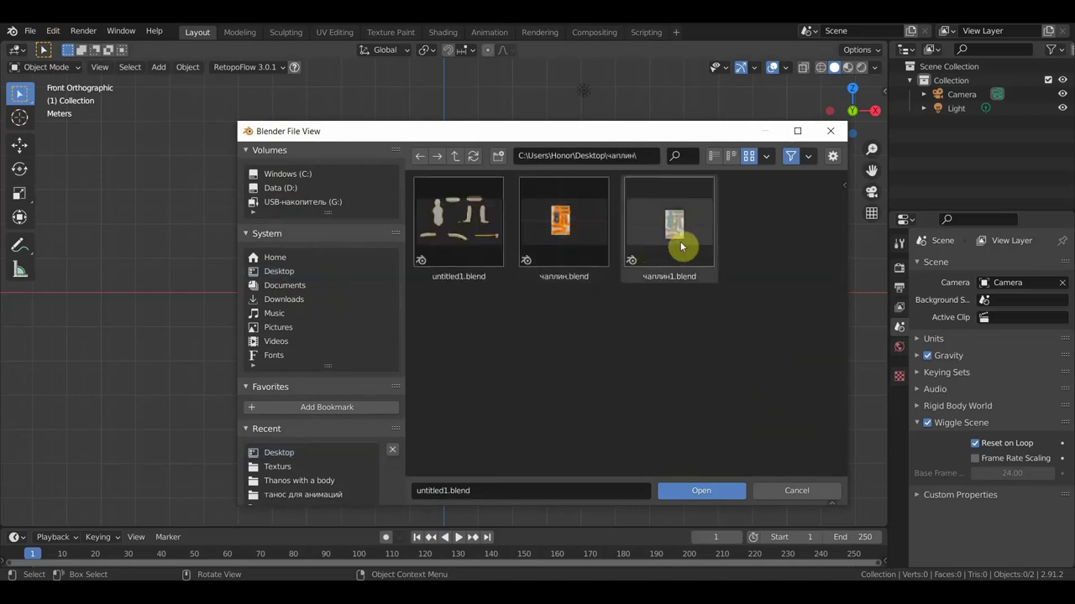
left_click(588, 238)
left_click(705, 492)
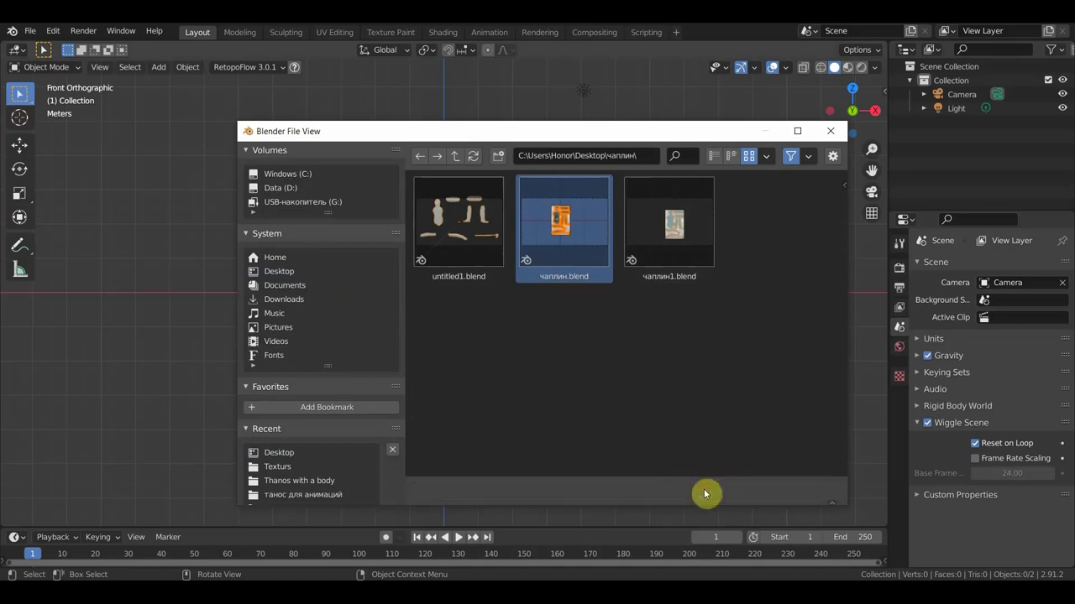
- Frame the Chaplin sheet and hide the reference image
scroll(599, 416, "up", 6)
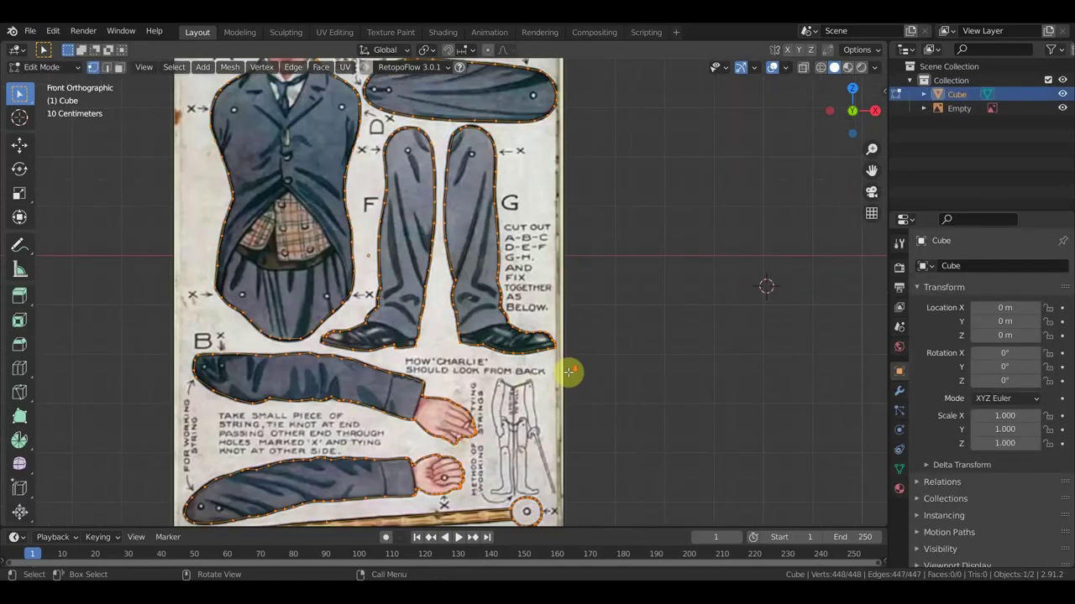
scroll(573, 373, "down", 4)
middle_click_drag(593, 343, 694, 374, "shift")
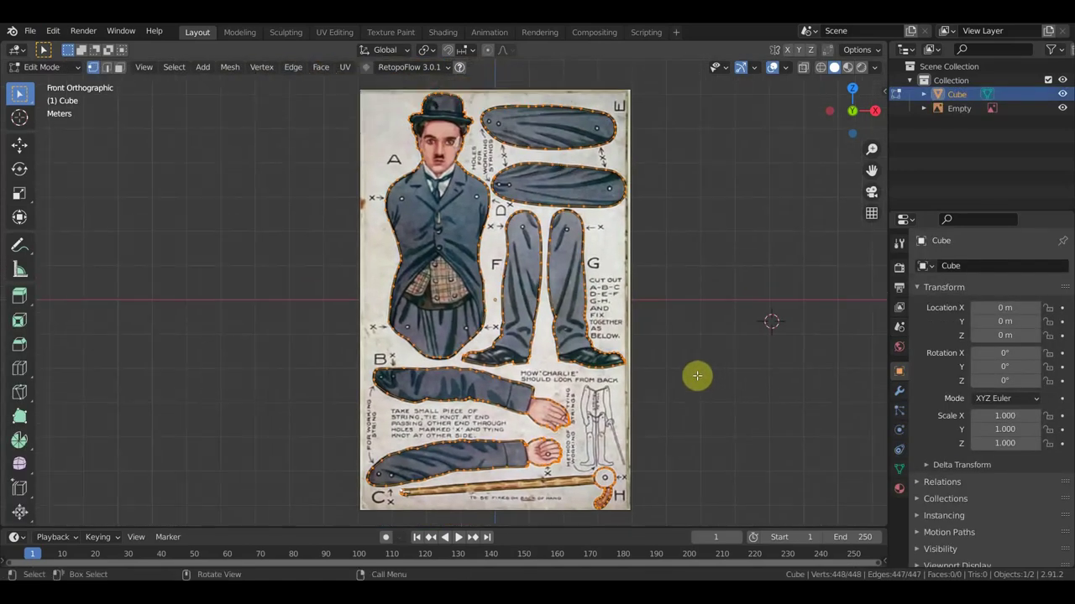
left_click(1062, 109)
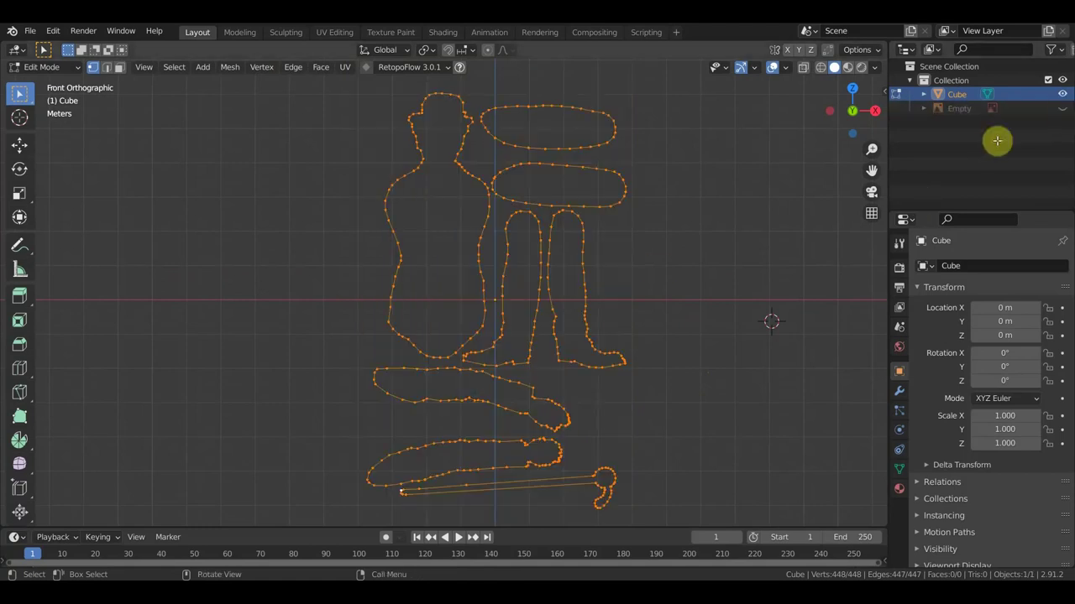
- Merge the outline's two loose gap vertices into a single vertex
mouse_move(629, 278)
middle_mouse_down()
mouse_move(652, 280)
mouse_move(631, 290)
mouse_move(621, 261)
middle_mouse_up()
scroll(630, 290, "up", 2)
scroll(631, 290, "down", 2)
scroll(616, 249, "up", 4)
scroll(543, 435, "up", 2)
middle_click_drag(543, 435, 566, 319)
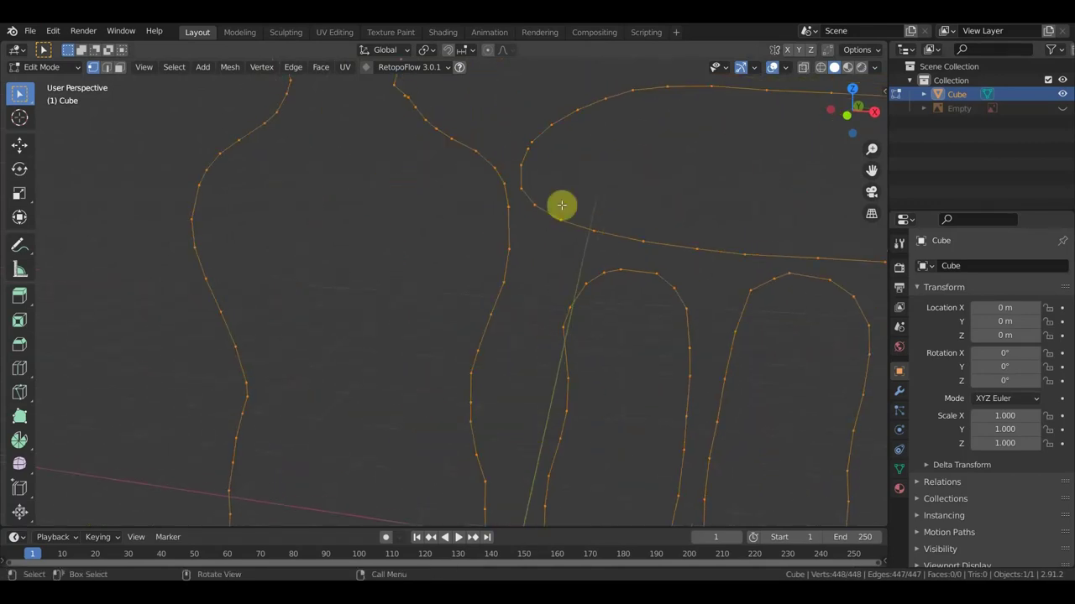
key("alt+a")
scroll(614, 194, "up", 3)
mouse_move(614, 194)
middle_mouse_down("shift")
mouse_move(527, 425)
mouse_move(536, 307)
middle_mouse_up("shift")
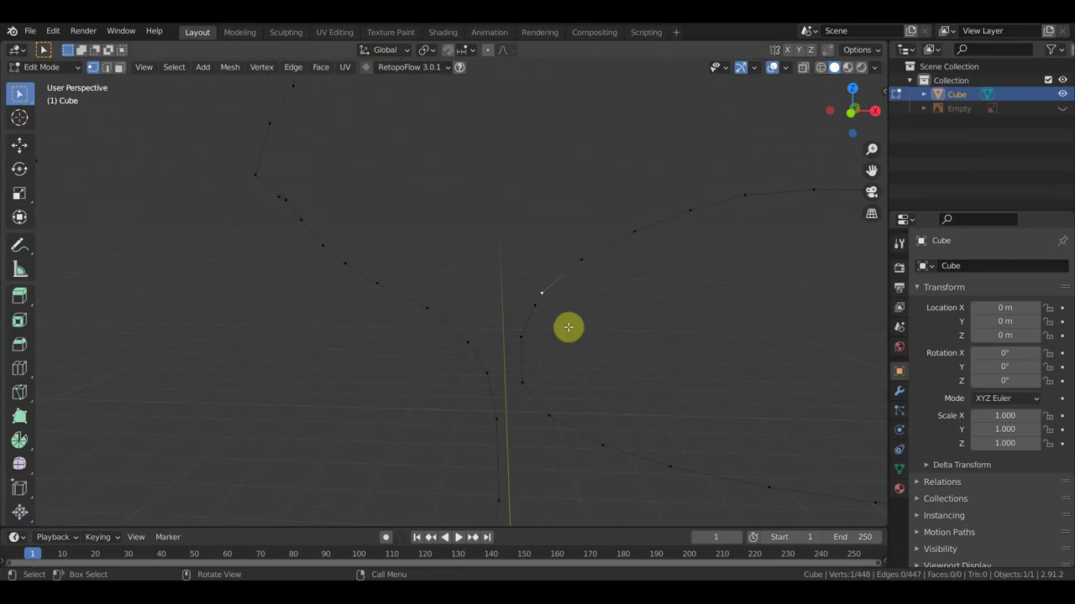
left_click(535, 305)
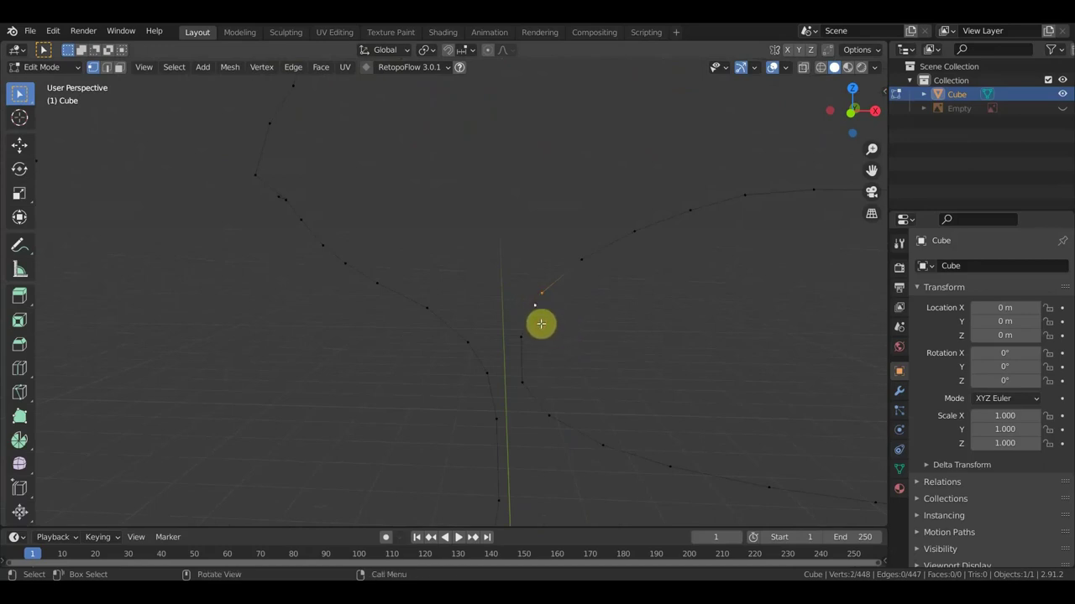
key("m")
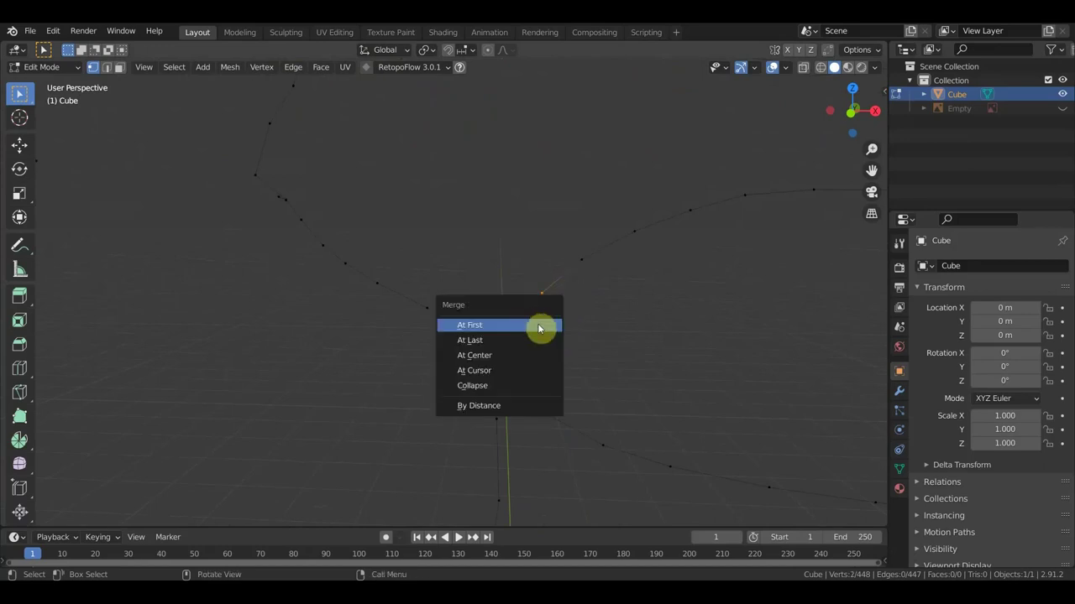
left_click(497, 357)
- Select every vertex of the puppet outlines
scroll(608, 382, "down", 3)
scroll(604, 398, "down", 2)
scroll(605, 398, "down", 1)
key("a")
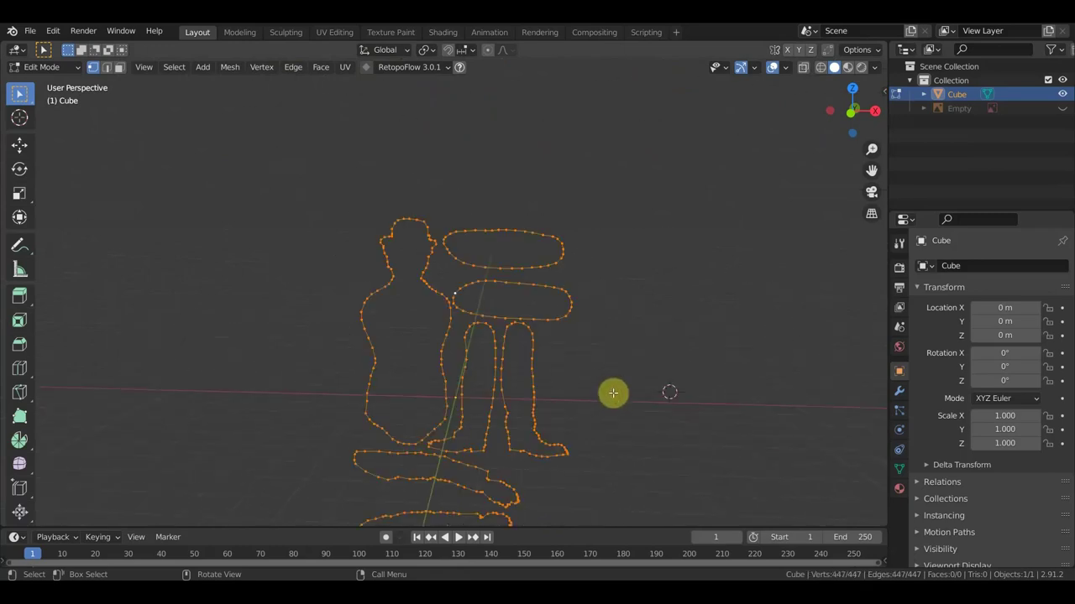
scroll(606, 393, "down", 1)
- Fill all outlines into 8 faces and switch to Front Orthographic view
key("f")
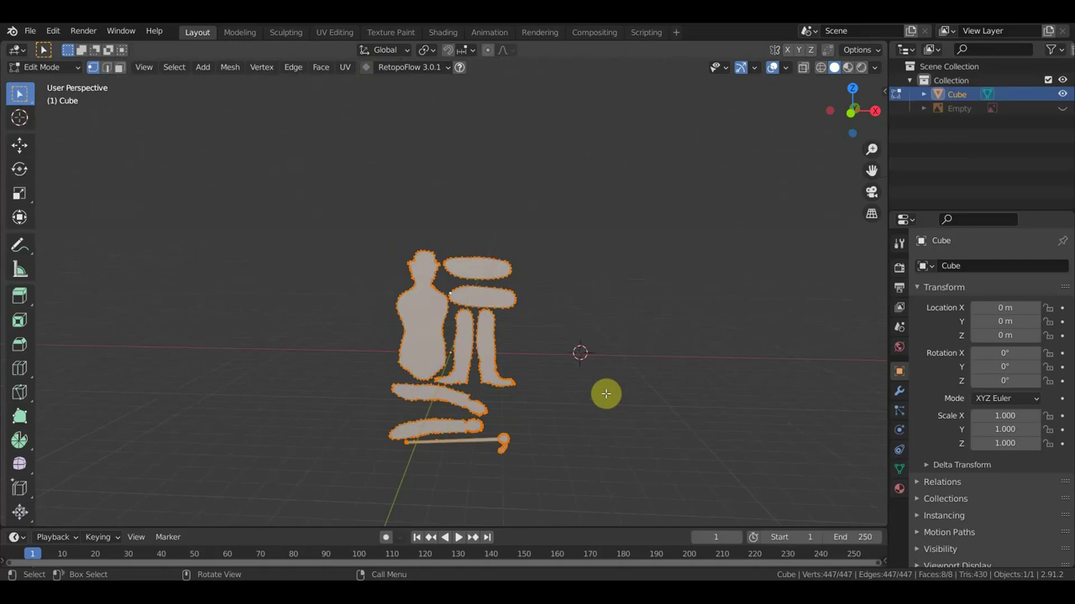
mouse_move(648, 391)
middle_mouse_down()
mouse_move(560, 417)
mouse_move(522, 408)
mouse_move(571, 288)
mouse_move(583, 328)
mouse_move(653, 327)
middle_mouse_up()
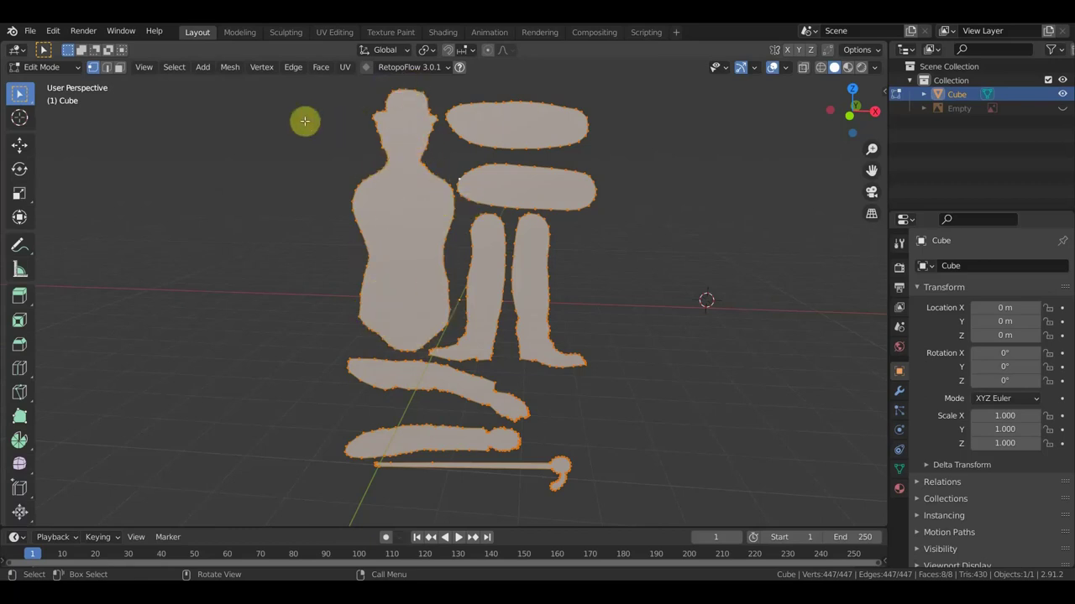
key("KP_1")
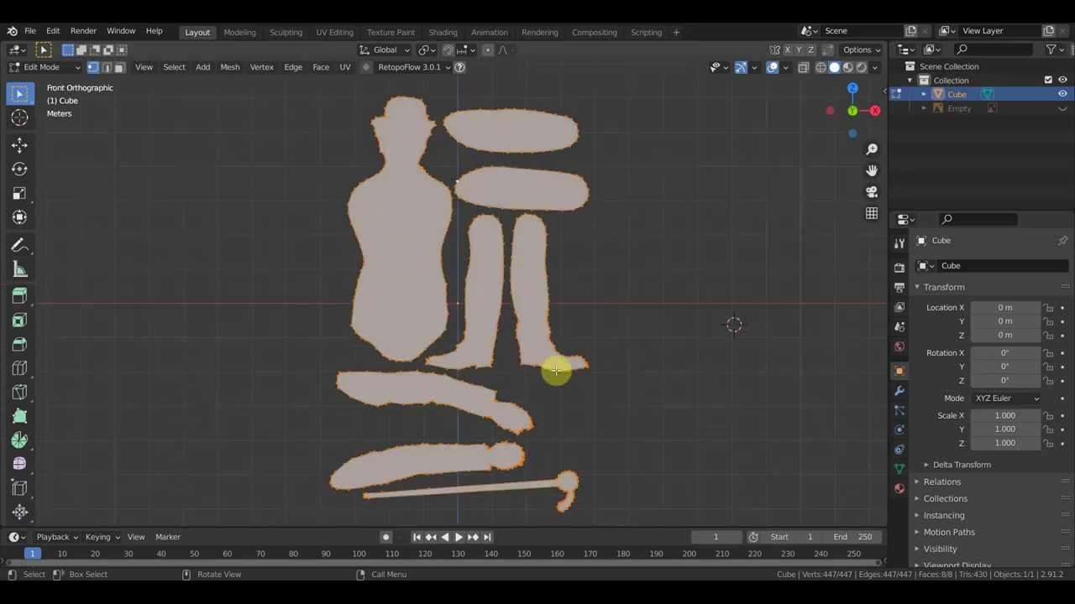
- Zoom and pan in close on the two leg pieces, ready to knife the left leg
scroll(554, 379, "down", 2)
middle_click_drag(549, 379, 587, 340, "shift")
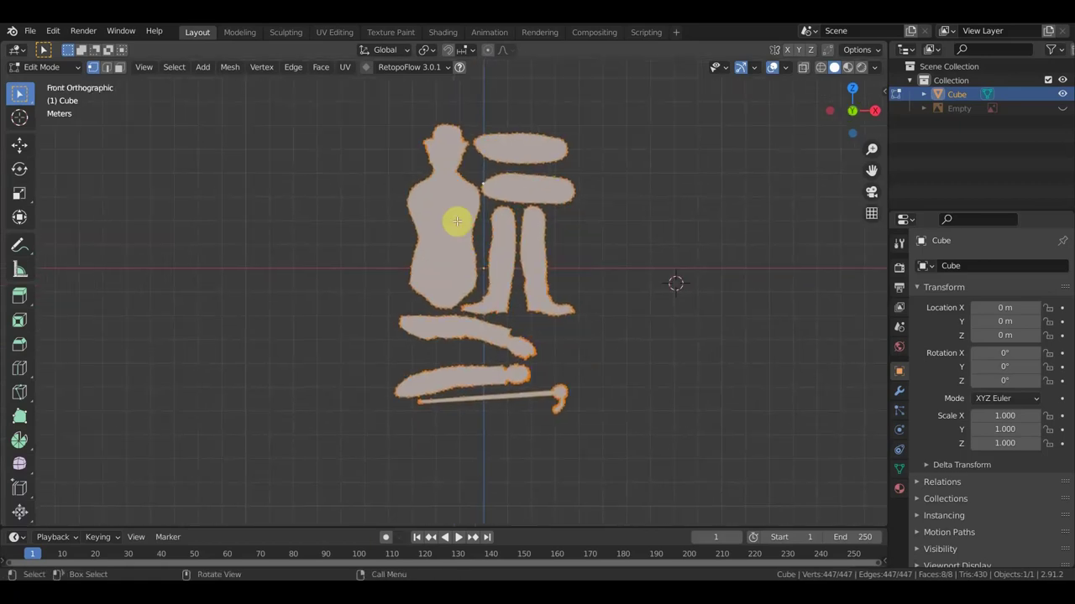
scroll(545, 286, "up", 1)
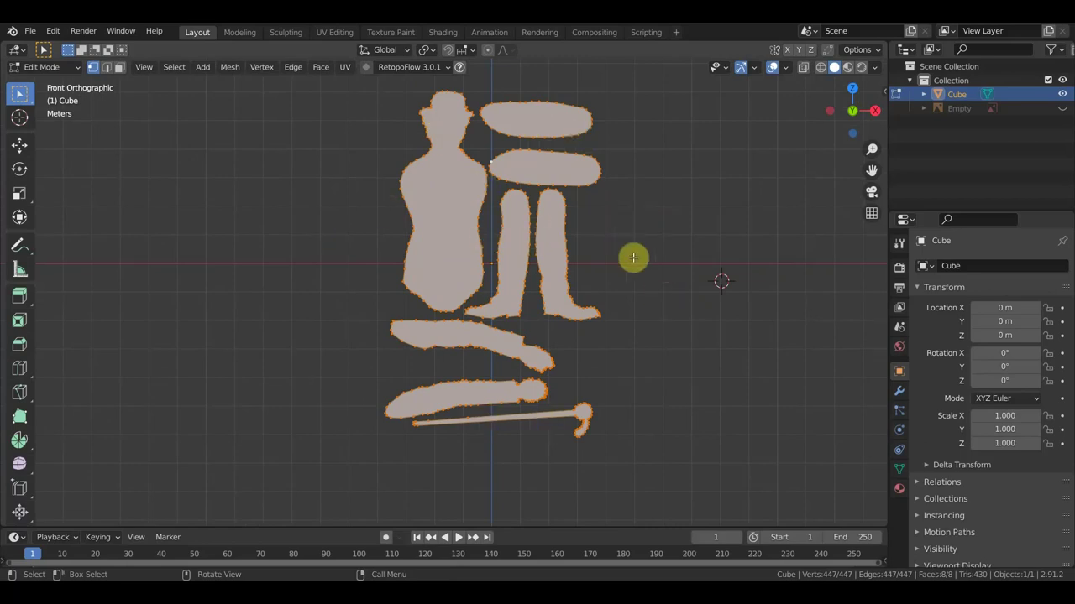
scroll(576, 263, "up", 2)
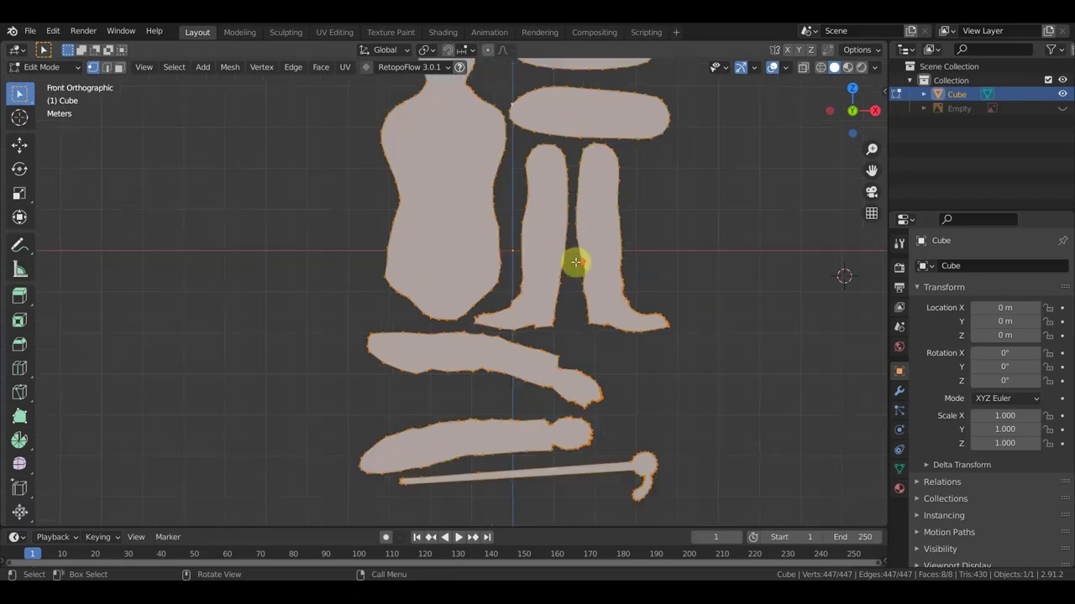
scroll(601, 260, "up", 1)
scroll(602, 261, "up", 1)
scroll(453, 335, "up", 1)
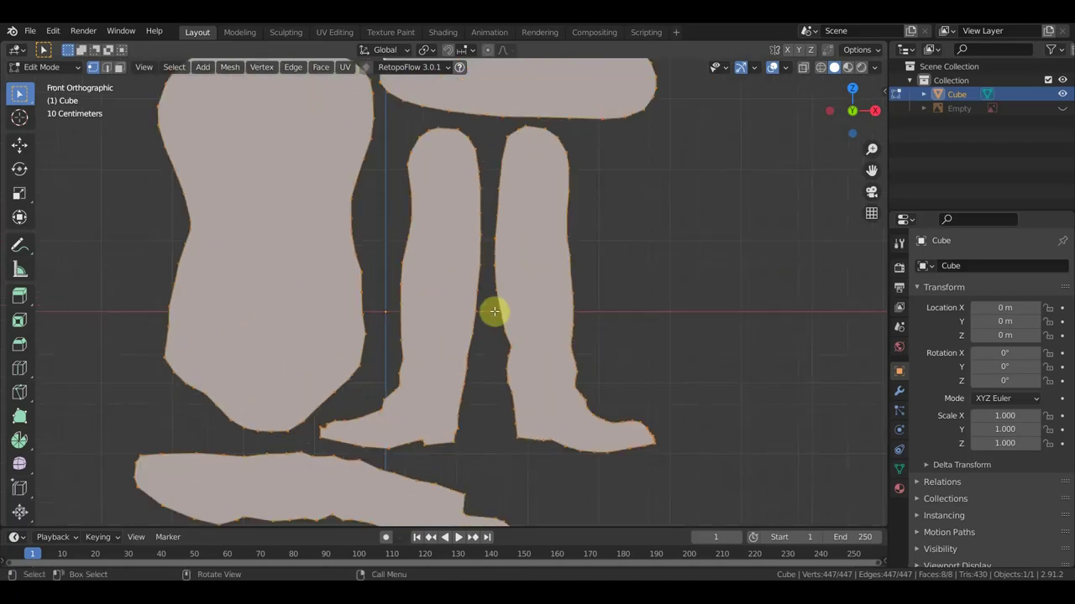
key("k")
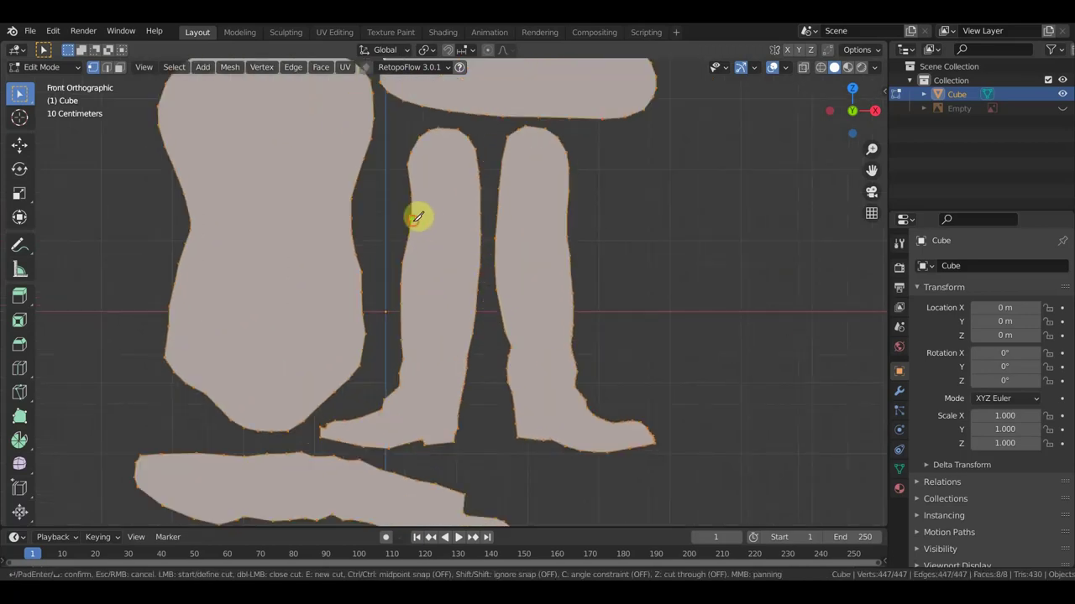
- Knife the left leg horizontally near its top and vertically down to the foot, giving 11 faces
left_click(485, 210)
key("Return")
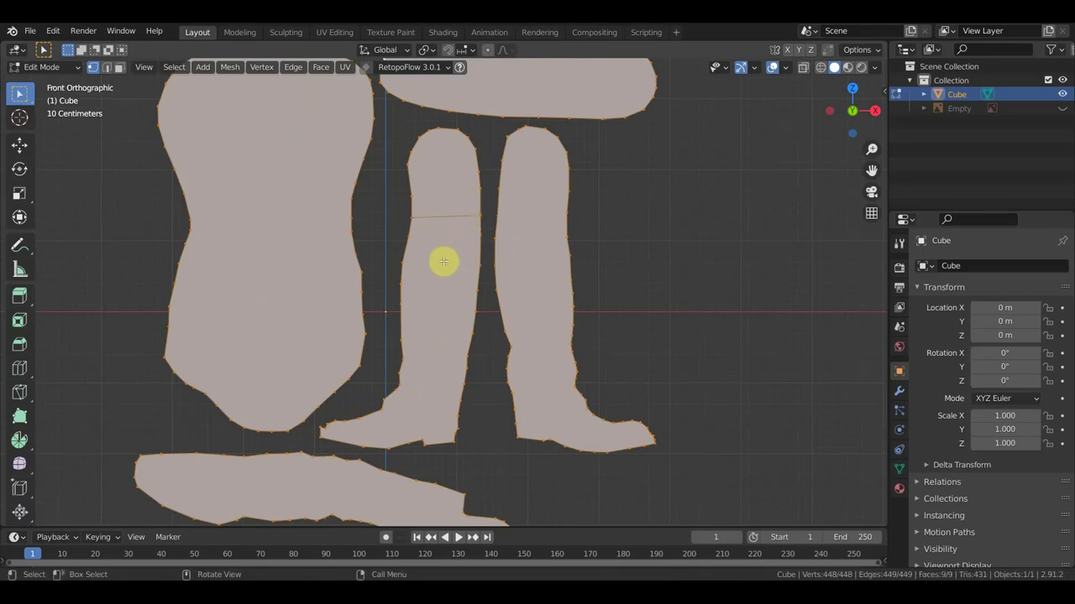
key("k")
left_click(438, 127)
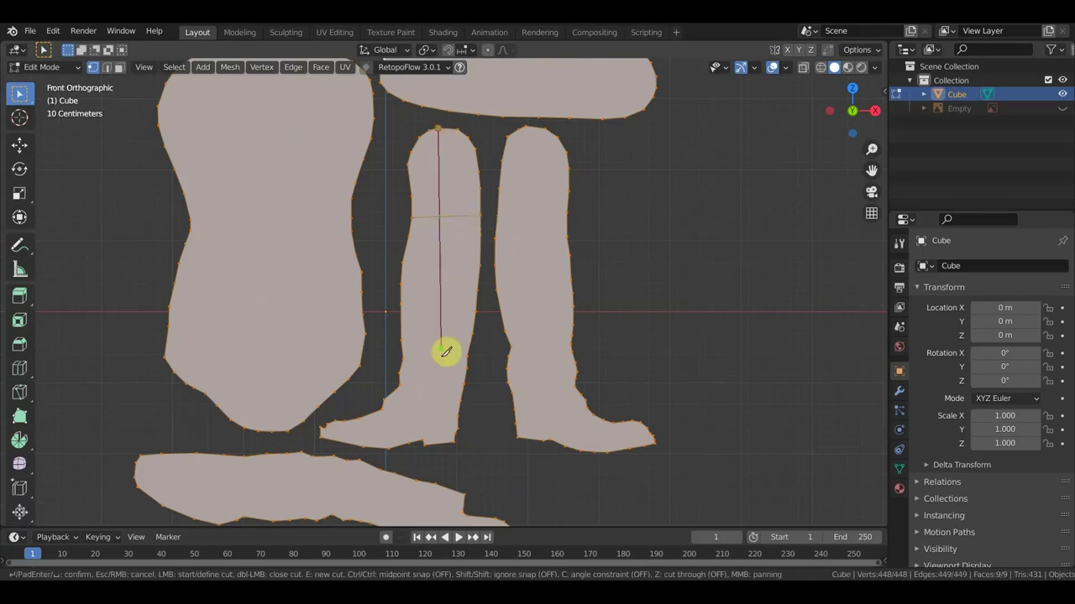
left_click(426, 435)
key("Return")
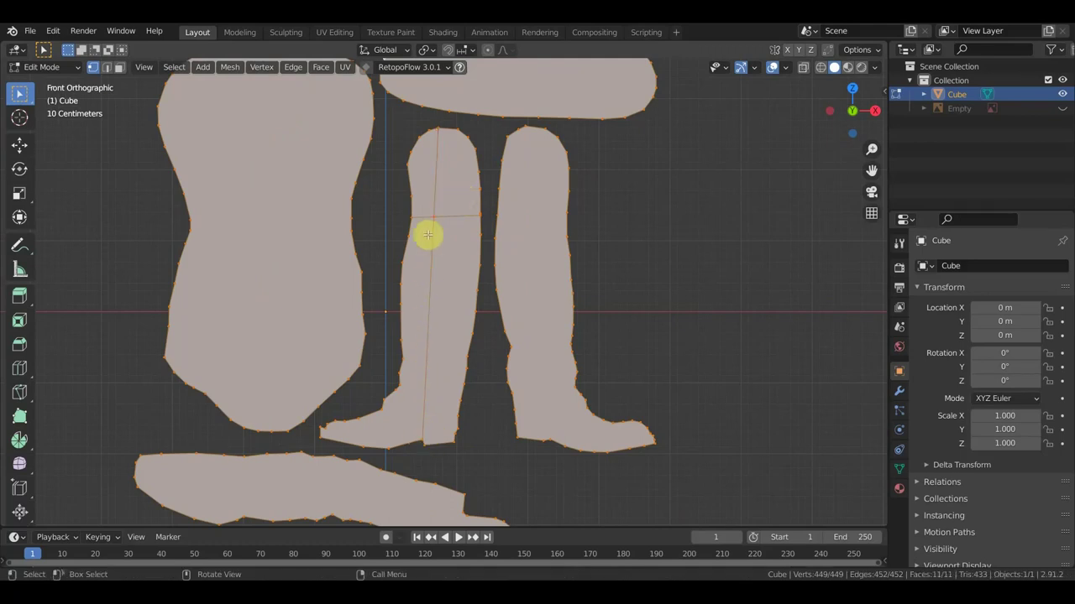
scroll(585, 405, "down", 2)
scroll(583, 405, "down", 2)
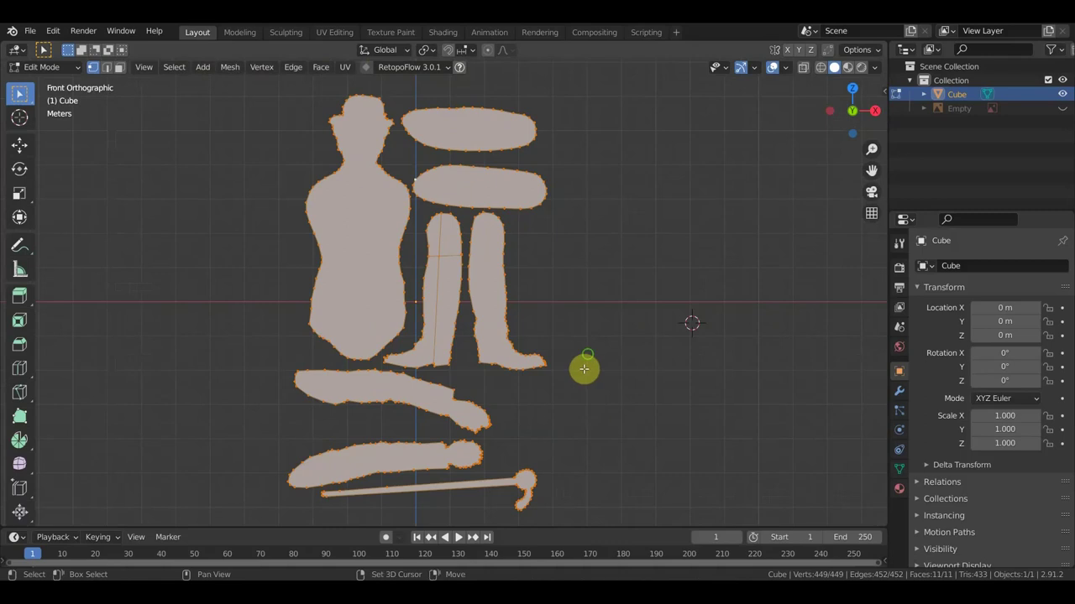
scroll(638, 382, "up", 1)
scroll(651, 374, "up", 1)
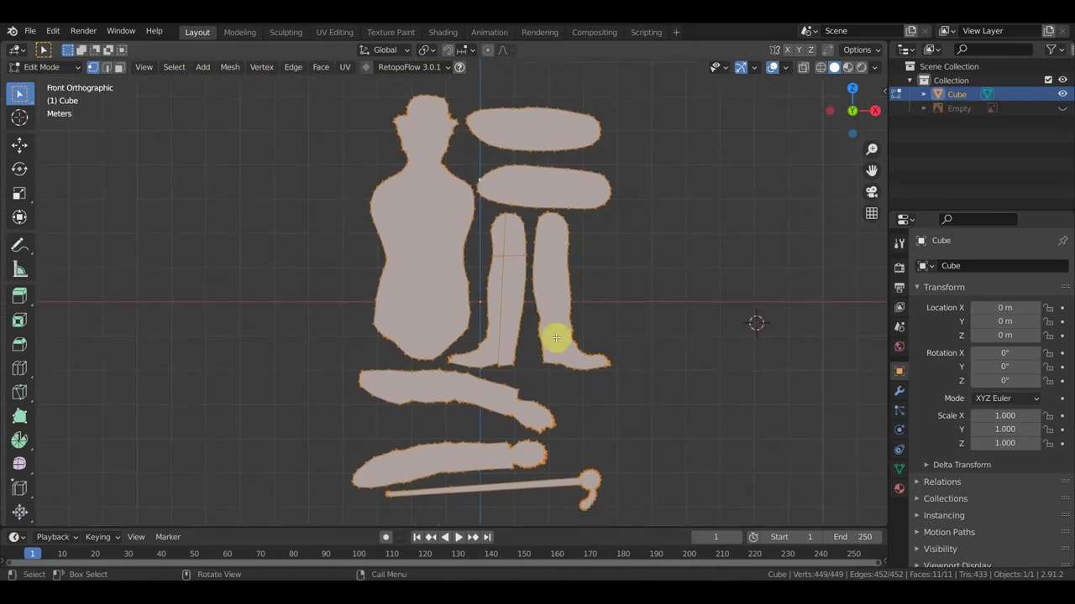
middle_click_drag(624, 297, 593, 314)
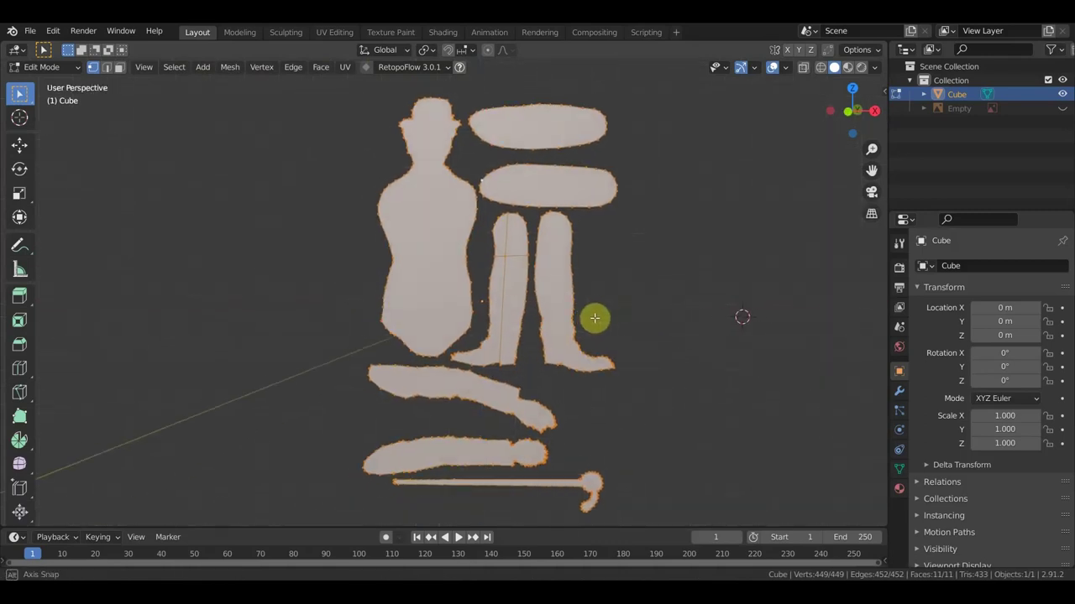
- Switch to Object Mode and add a Solidify modifier with about 0.02 m thickness
left_click(46, 67)
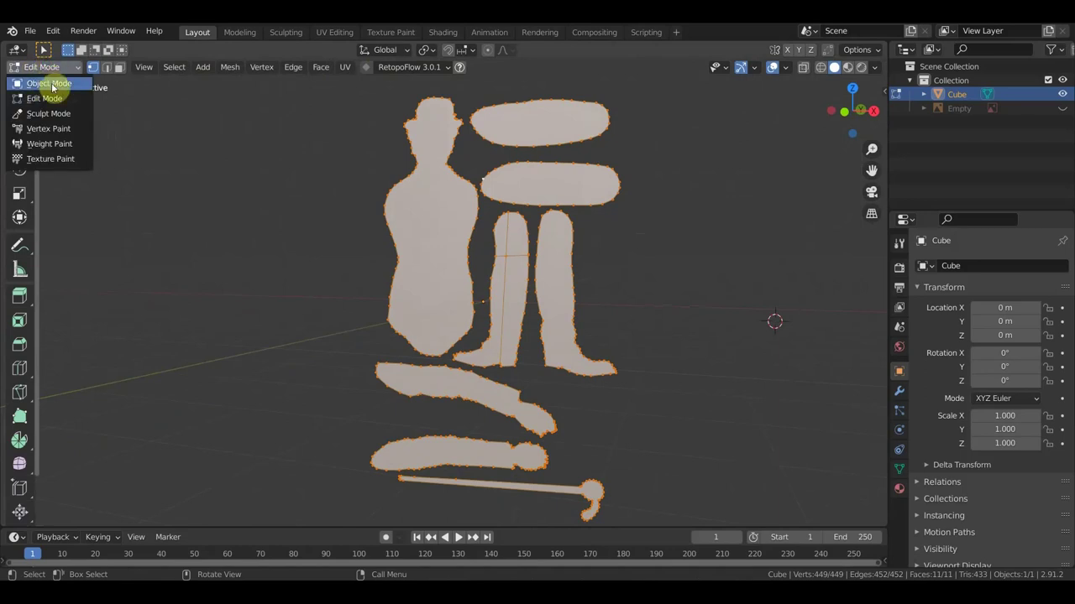
left_click(51, 82)
mouse_move(643, 324)
middle_mouse_down()
mouse_move(624, 333)
mouse_move(915, 412)
middle_mouse_up()
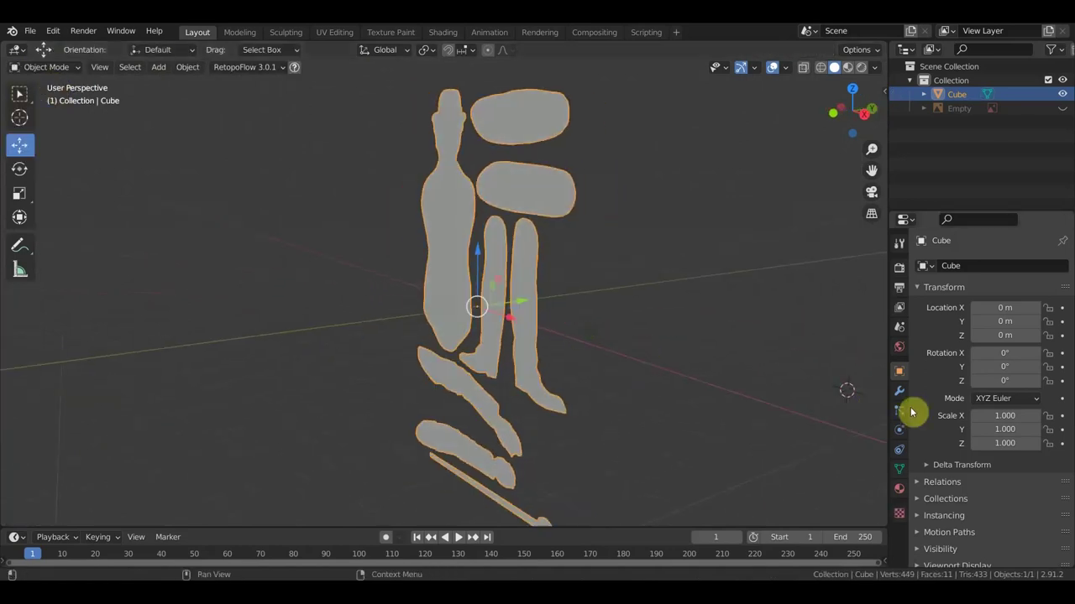
left_click(900, 394)
left_click(962, 266)
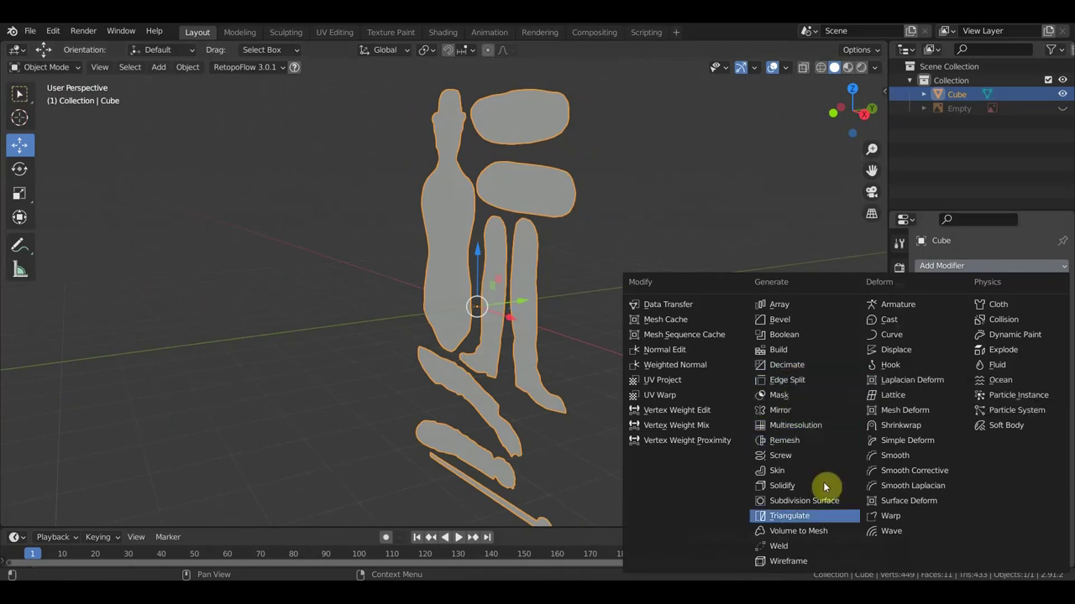
left_click(796, 485)
mouse_move(683, 449)
middle_mouse_down()
mouse_move(654, 448)
mouse_move(680, 443)
middle_mouse_up()
left_click_drag(1048, 328, 1059, 328)
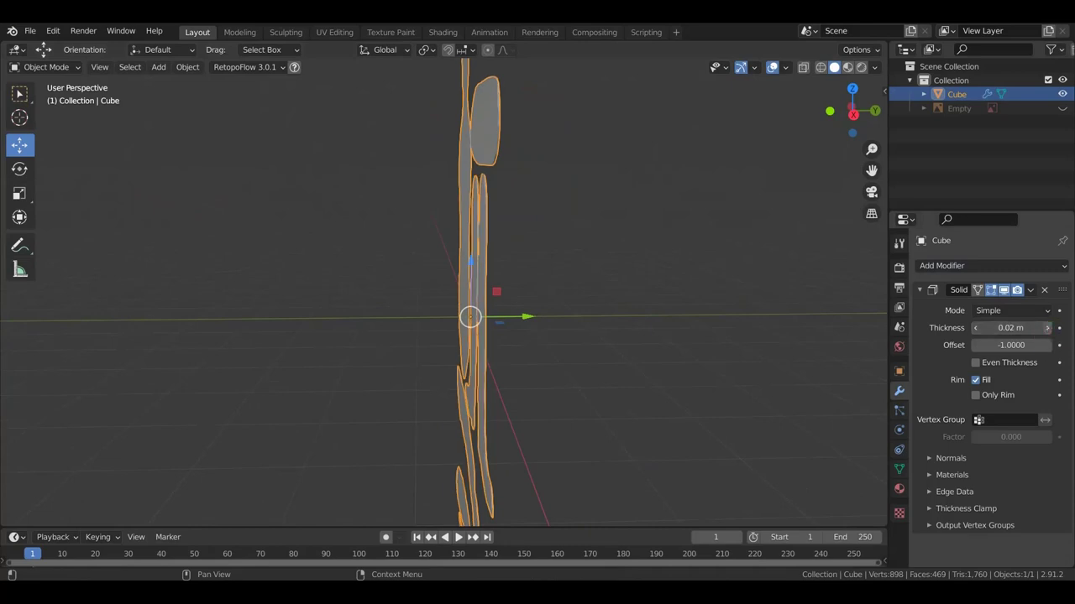
- Apply the Solidify modifier permanently and return to front orthographic view
middle_click_drag(676, 398, 811, 391)
left_click(1031, 291)
left_click(989, 308)
scroll(710, 407, "down", 2)
key("KP_1")
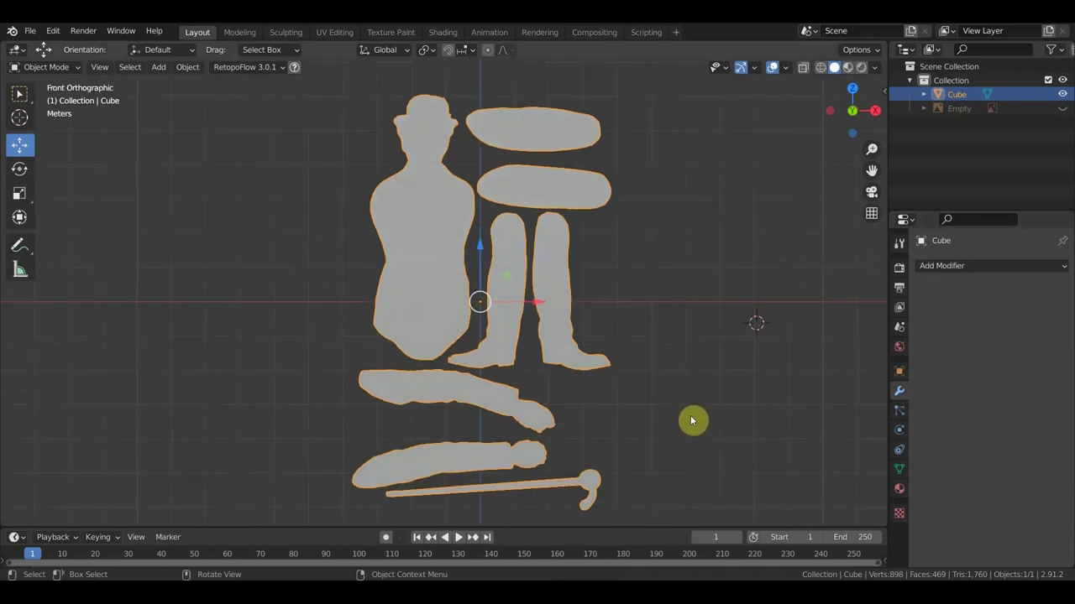
scroll(699, 419, "down", 1)
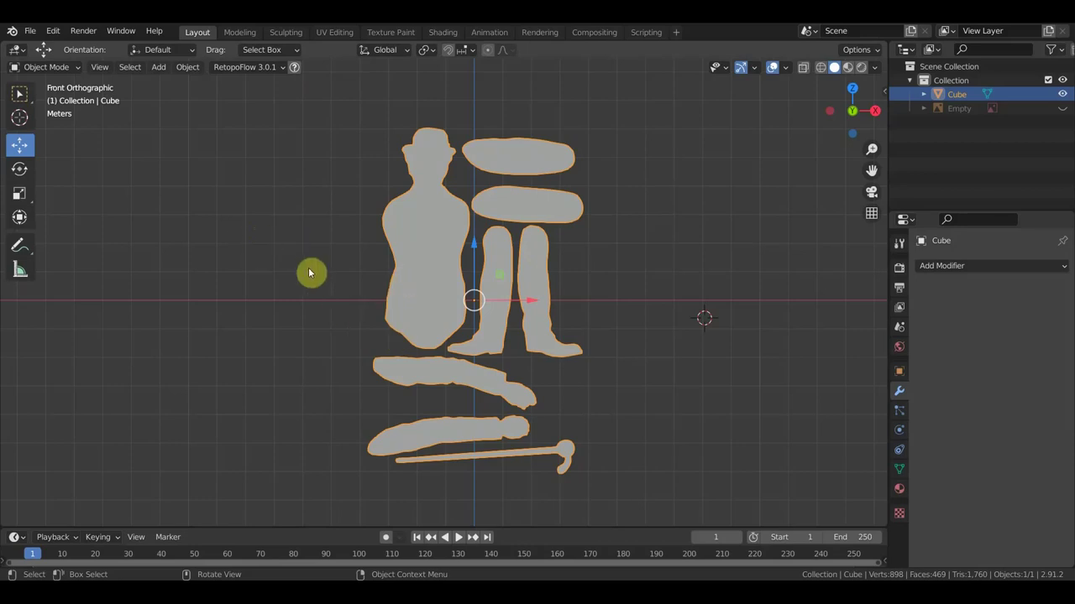
- Start a new General file without saving and delete the default cube
left_click(28, 31)
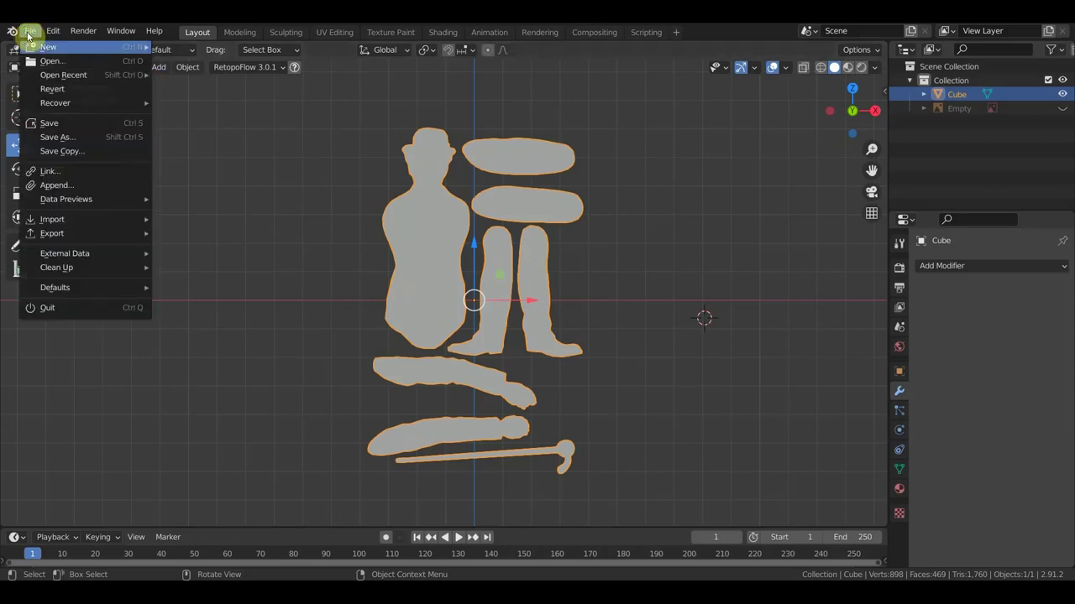
left_click(179, 47)
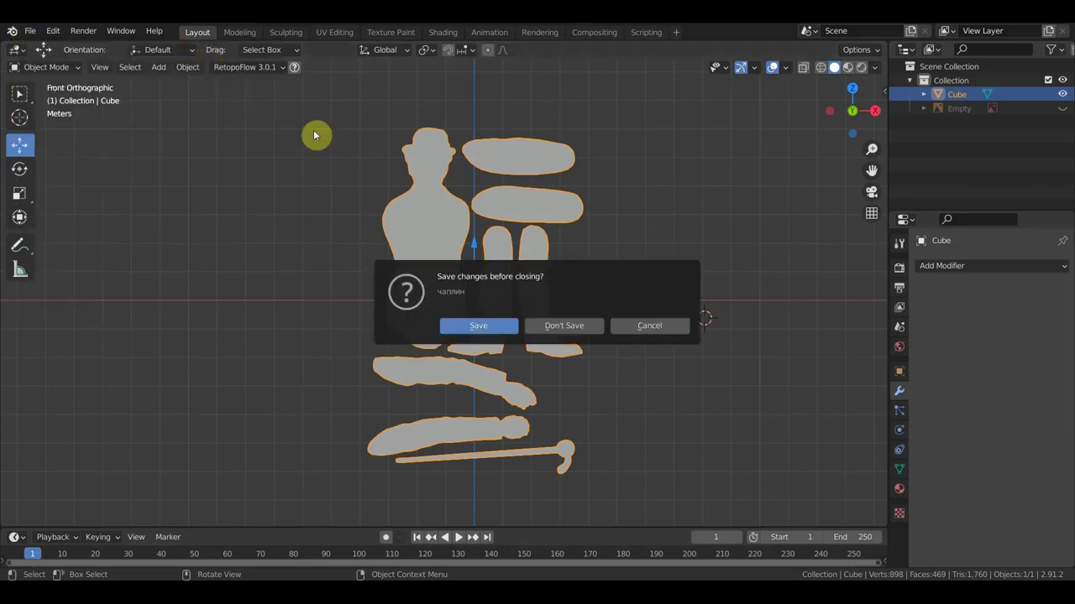
left_click(558, 328)
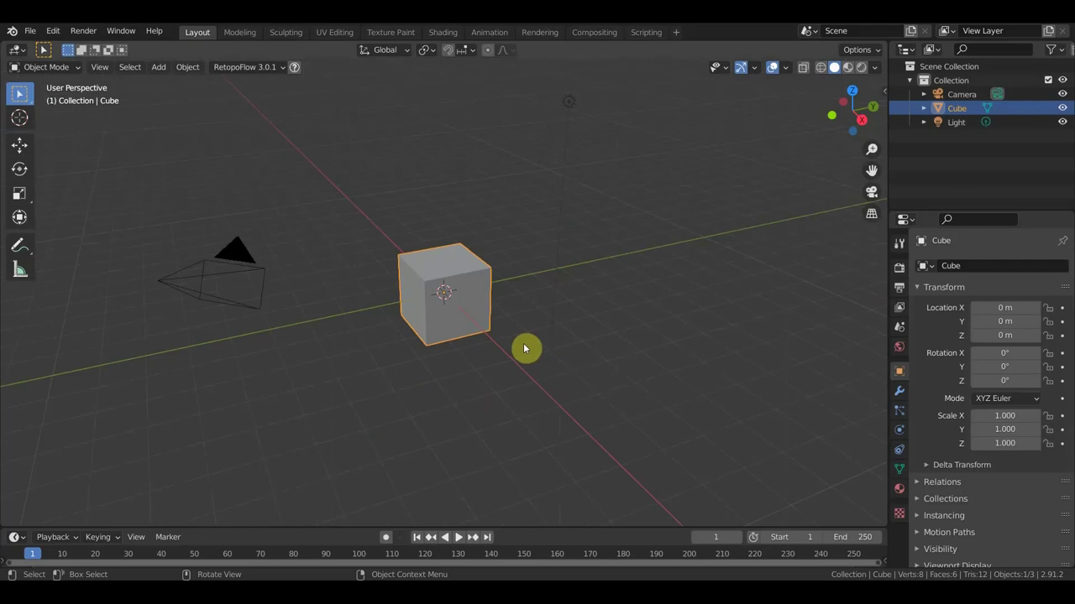
key("Delete")
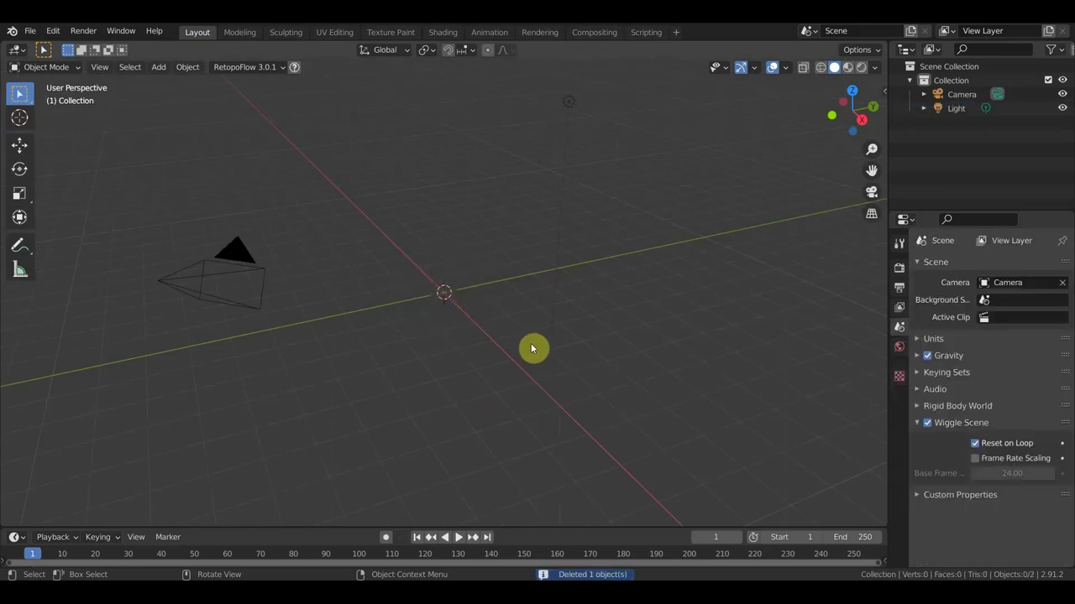
key("KP_1")
key("Delete")
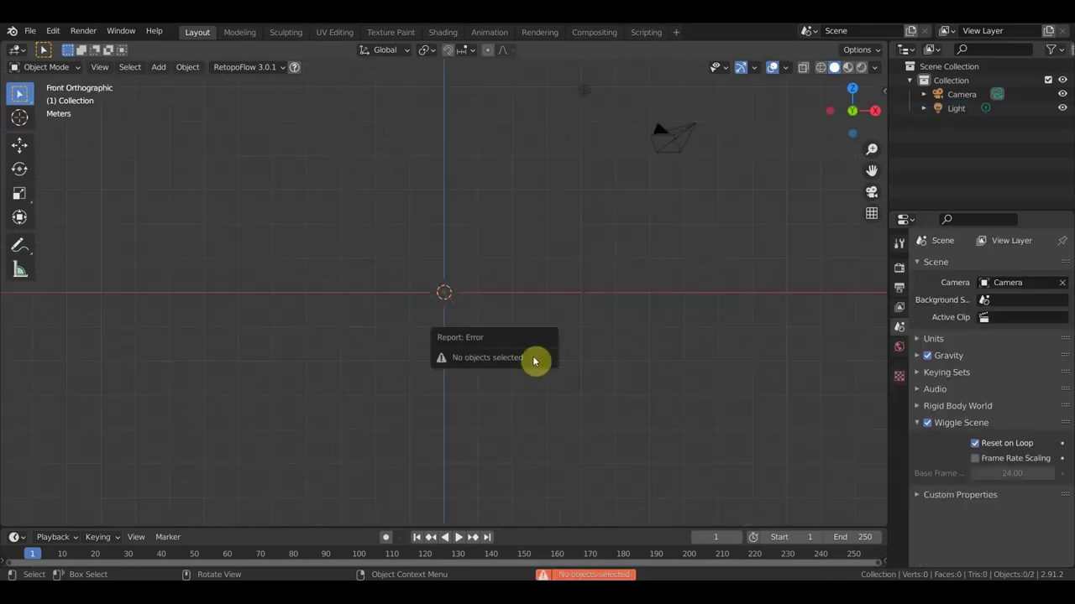
- Enable Screencast Keys keystroke display from the N sidebar, then bring up the File menu
key("n")
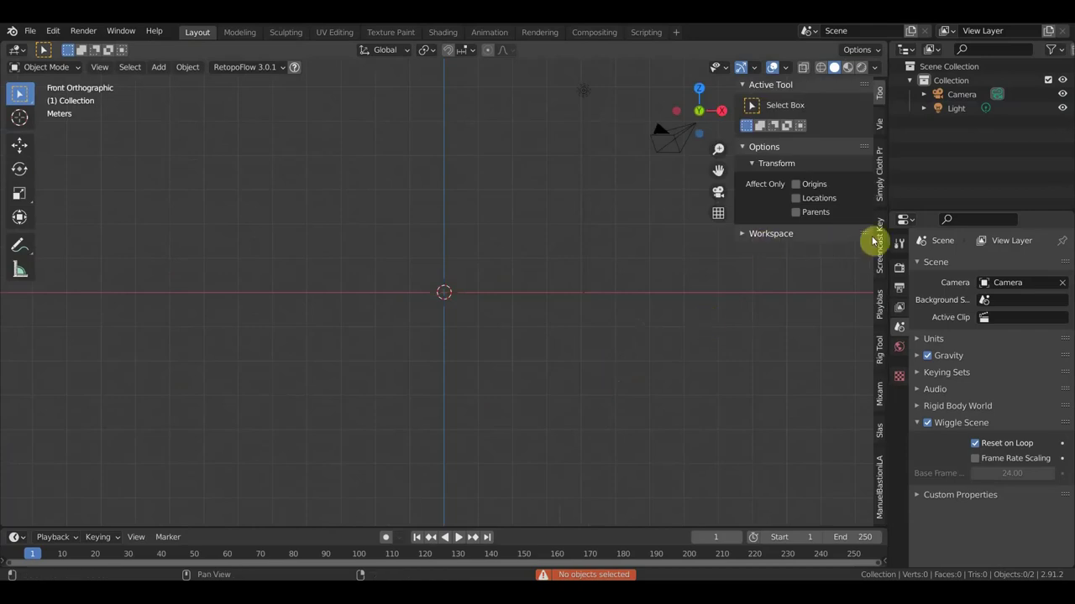
left_click(879, 243)
left_click(753, 86)
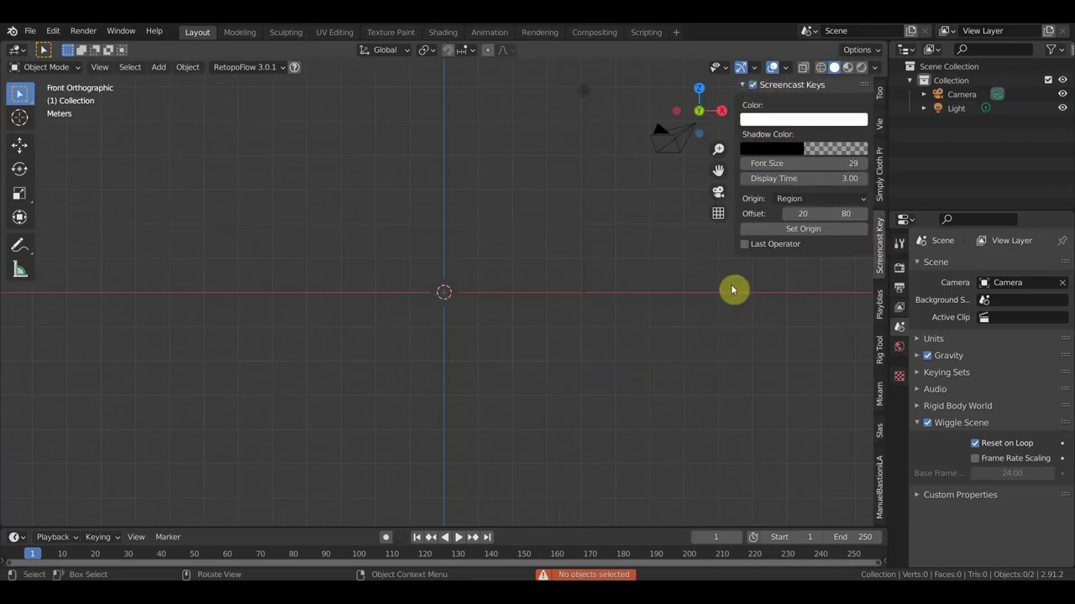
key("n")
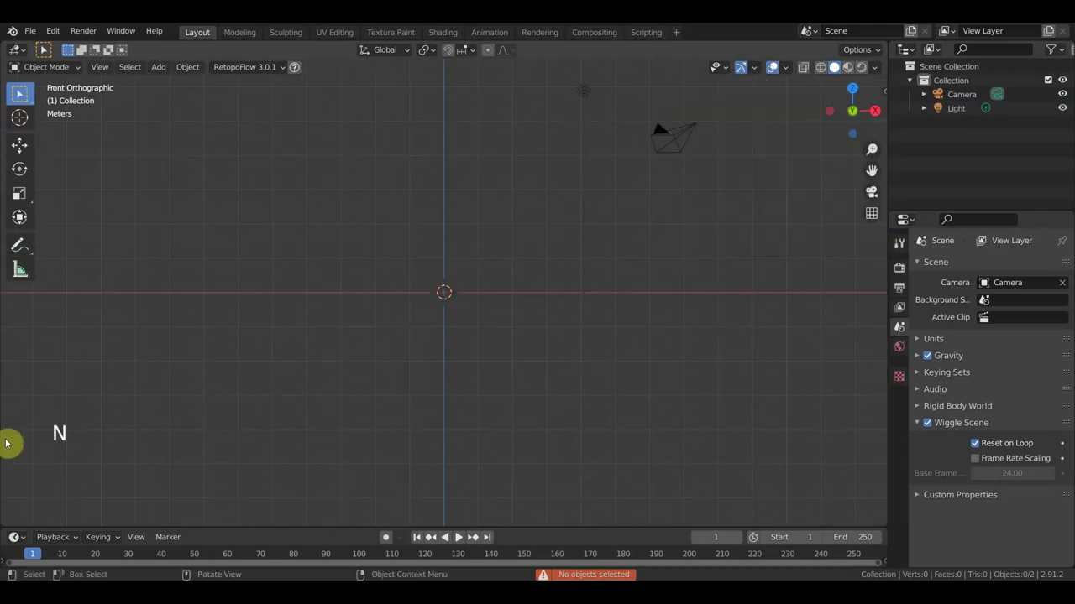
middle_click_drag(166, 430, 226, 467, "shift")
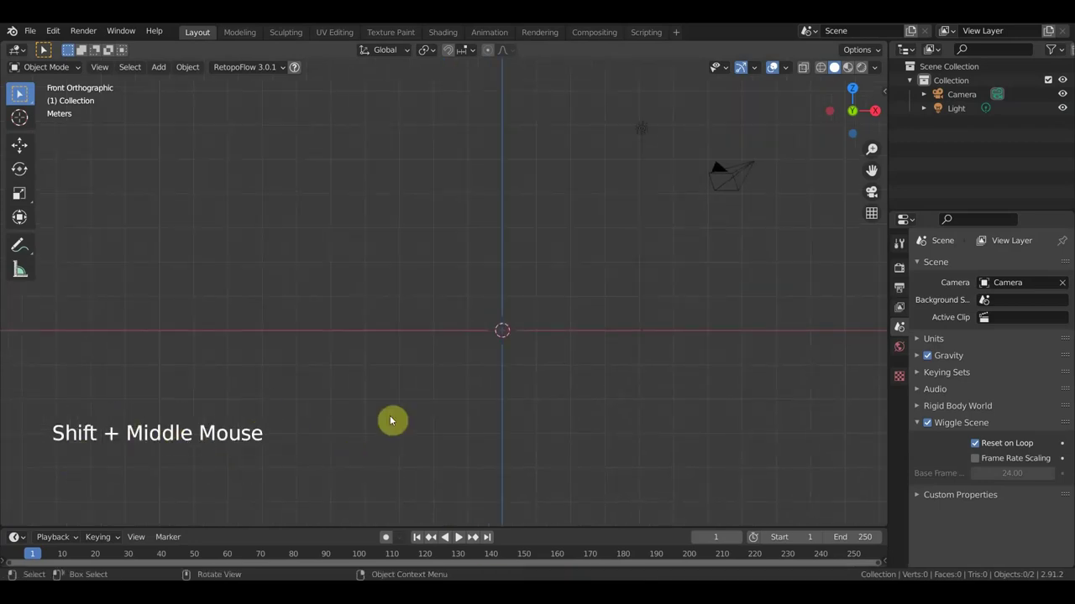
left_click(30, 34)
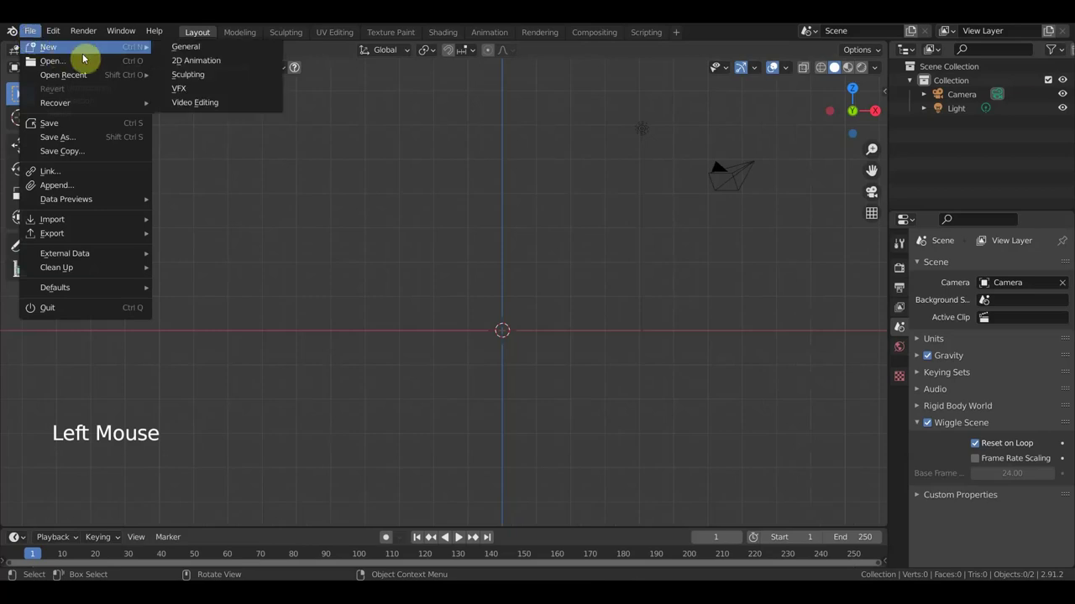
mouse_move(52, 220)
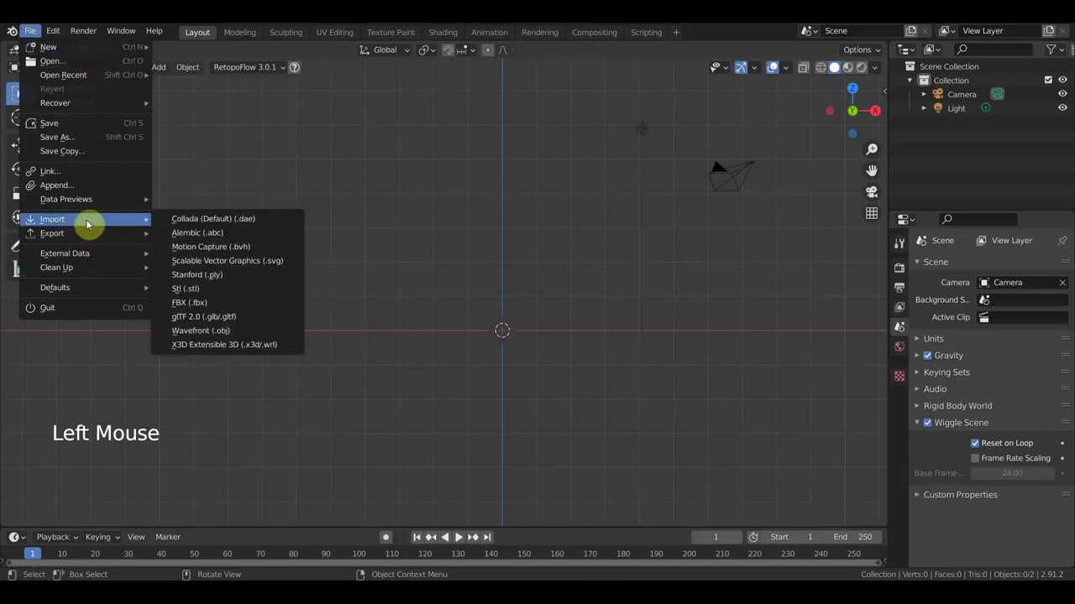
- Import чаплин2_2перс.OBJ from Desktop\чаплин as a Wavefront OBJ
left_click(228, 331)
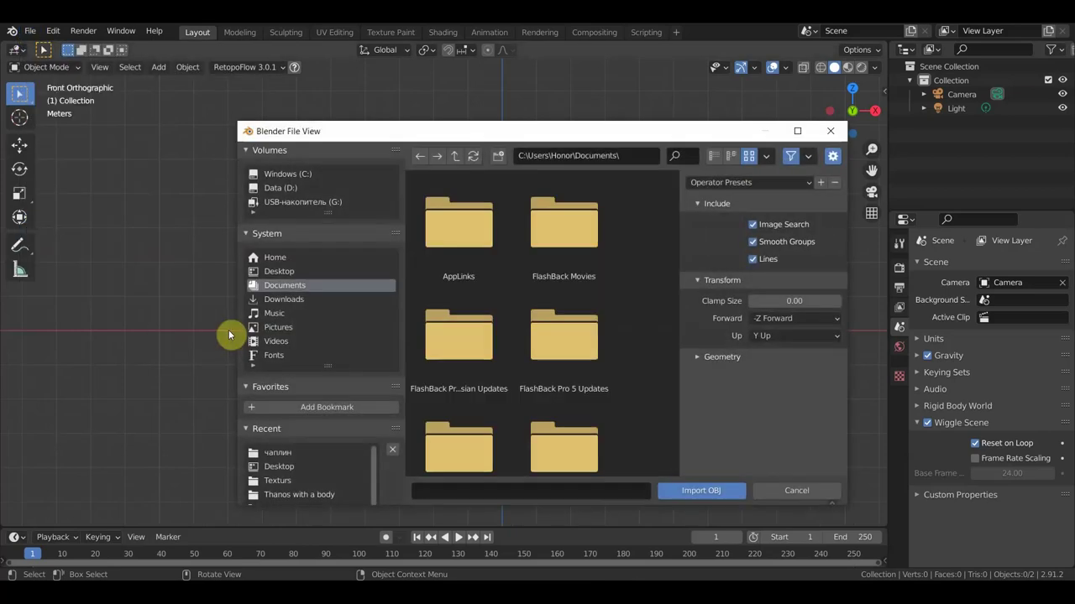
left_click(300, 273)
left_click(552, 332)
scroll(551, 345, "down", 5)
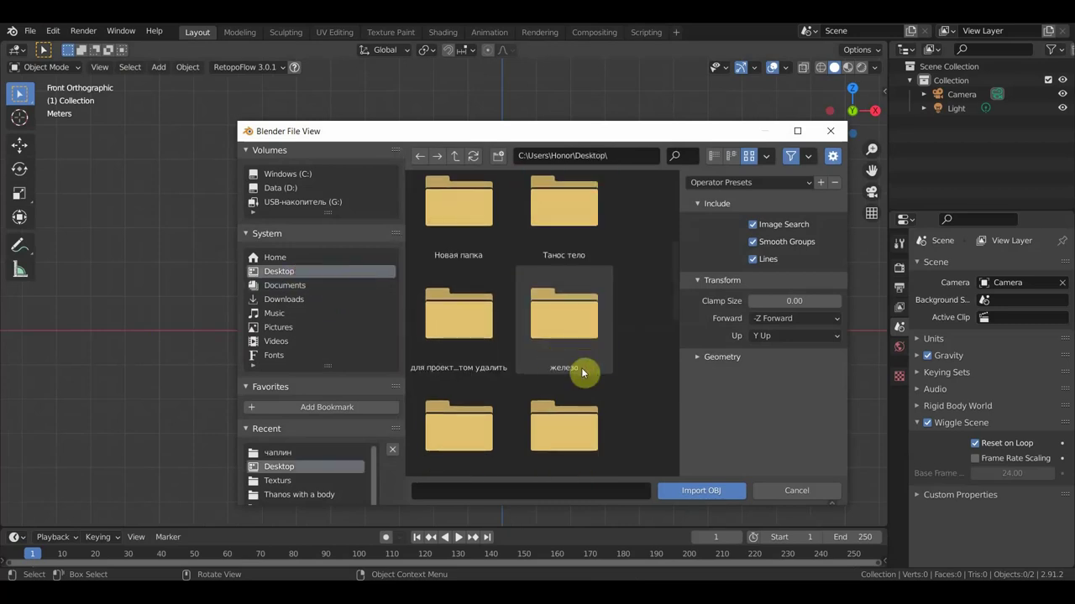
scroll(587, 367, "down", 2)
scroll(593, 366, "down", 3)
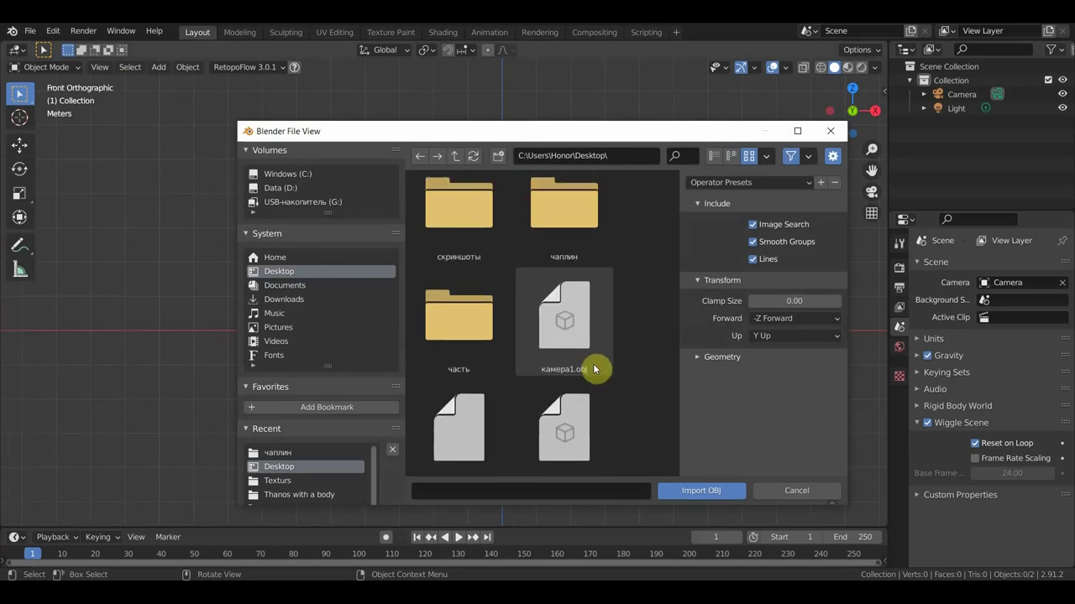
scroll(546, 277, "up", 1)
double_click(558, 231)
left_click(566, 259)
left_click(696, 490)
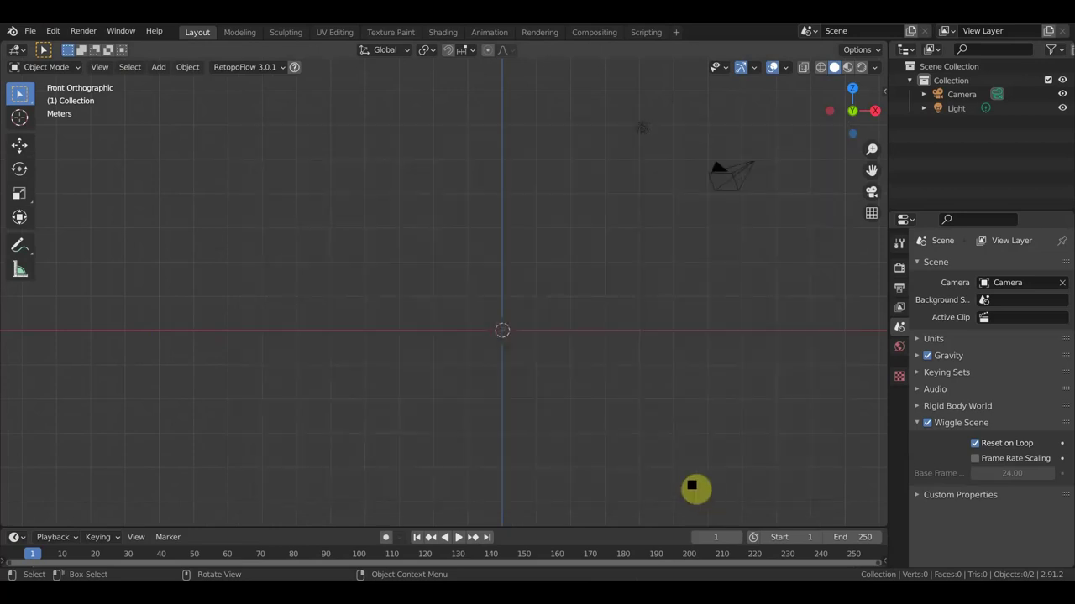
scroll(607, 338, "down", 1)
- Frame the whole figure and switch to Material Preview shading
scroll(607, 340, "down", 3)
scroll(602, 319, "down", 1, "shift")
mouse_move(602, 319)
middle_mouse_down("shift")
mouse_move(602, 388)
mouse_move(619, 403)
middle_mouse_up("shift")
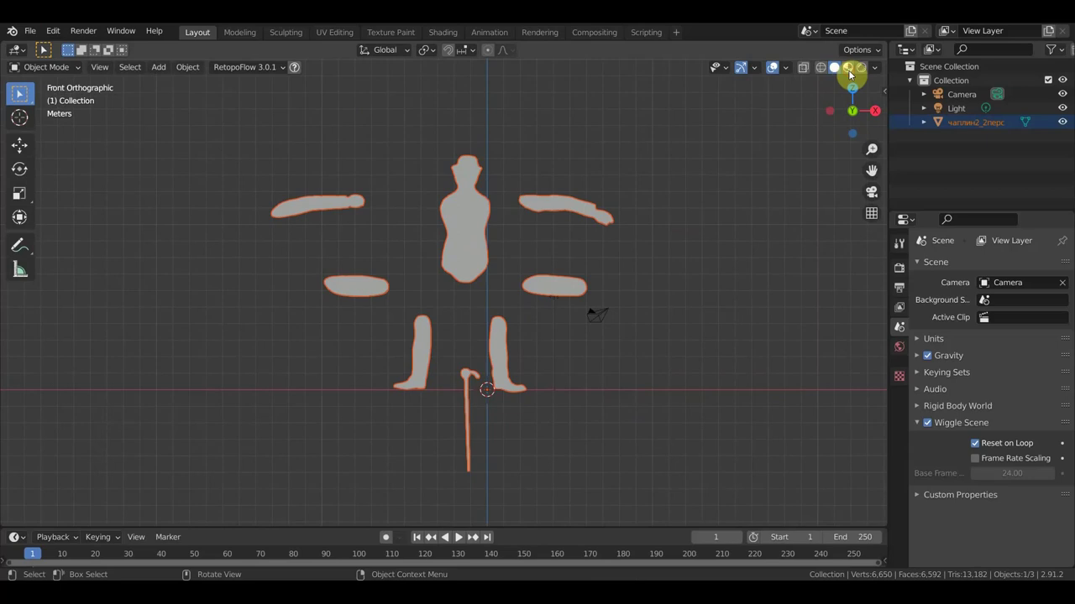
left_click(848, 68)
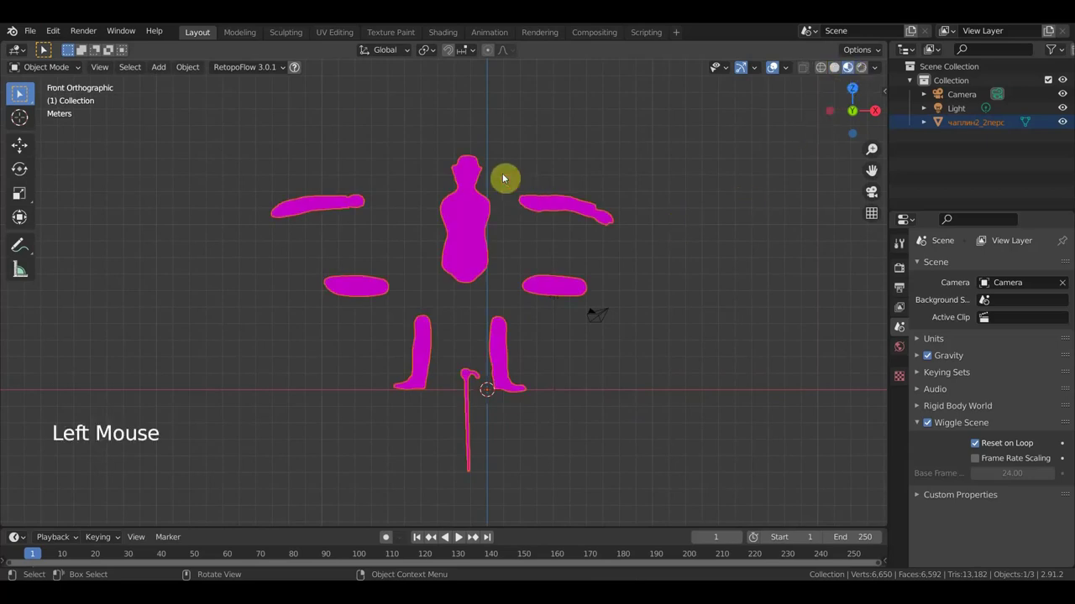
- Recentre the figure and switch to the Sculpting workspace
scroll(426, 162, "up", 1)
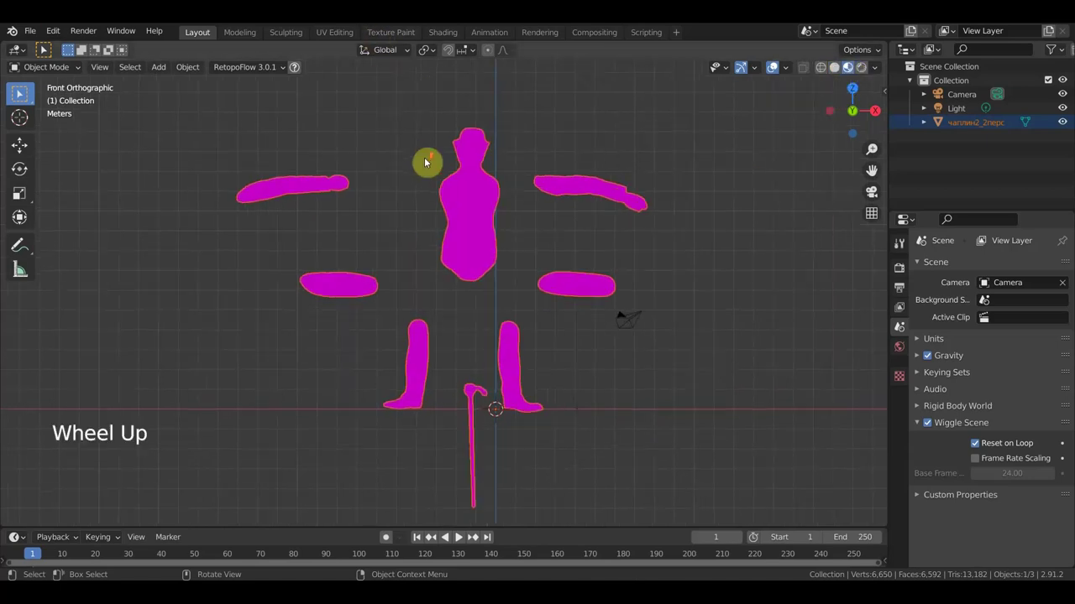
middle_click_drag(426, 162, 436, 184, "shift")
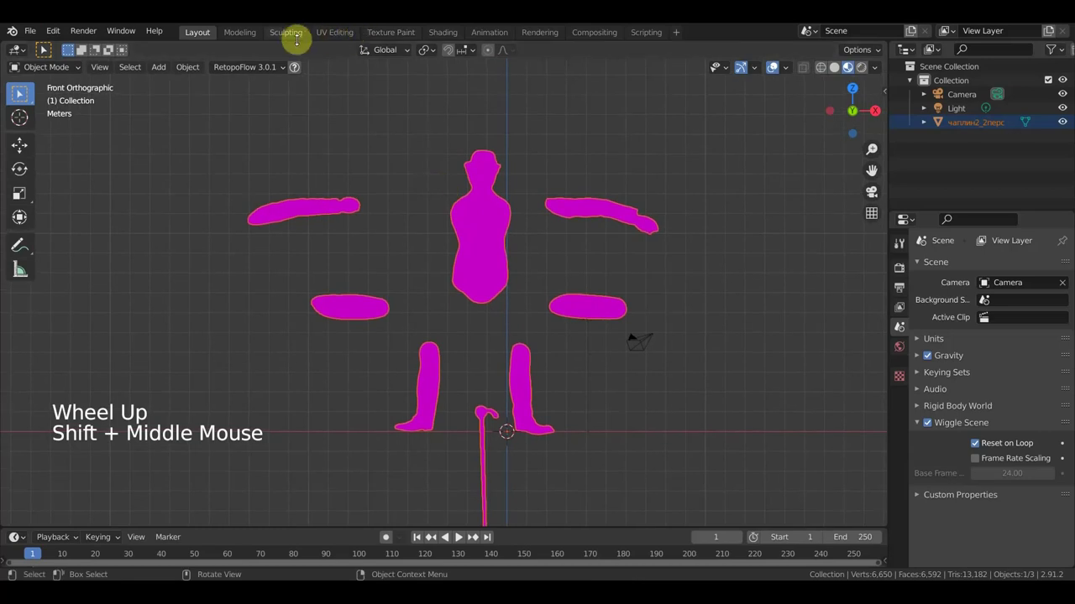
left_click(288, 34)
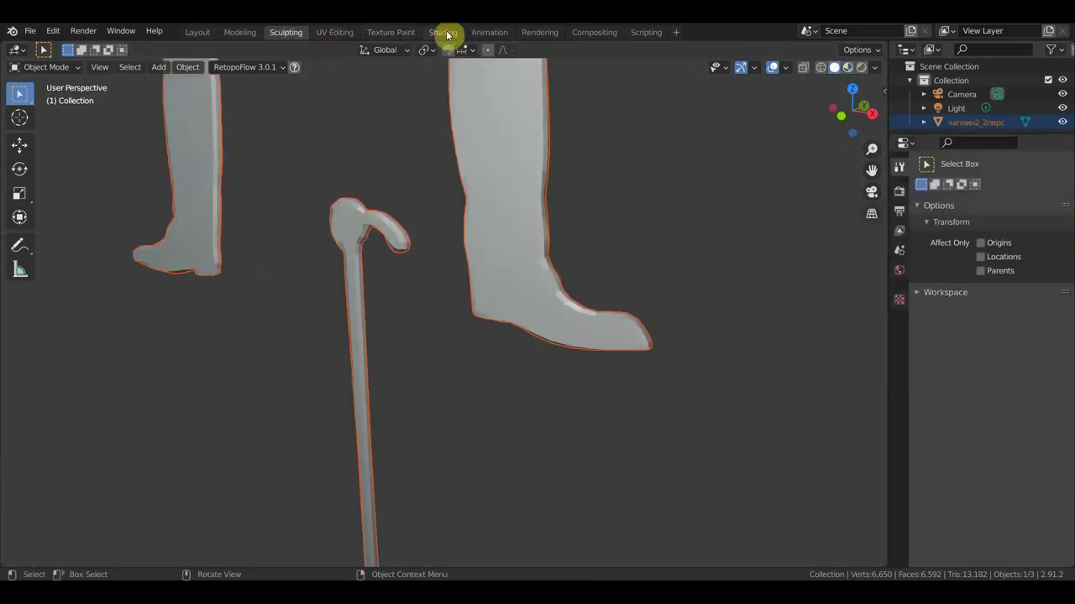
- Go to the Shading workspace and centre the Image Texture node in the node editor
left_click(444, 33)
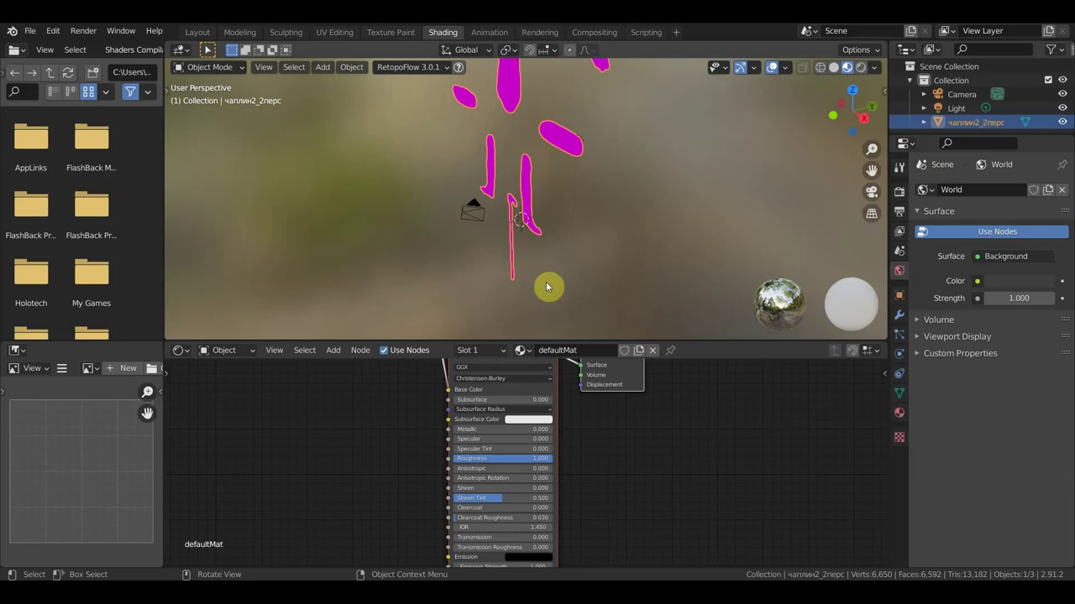
scroll(504, 443, "down", 2)
middle_click_drag(504, 443, 415, 504)
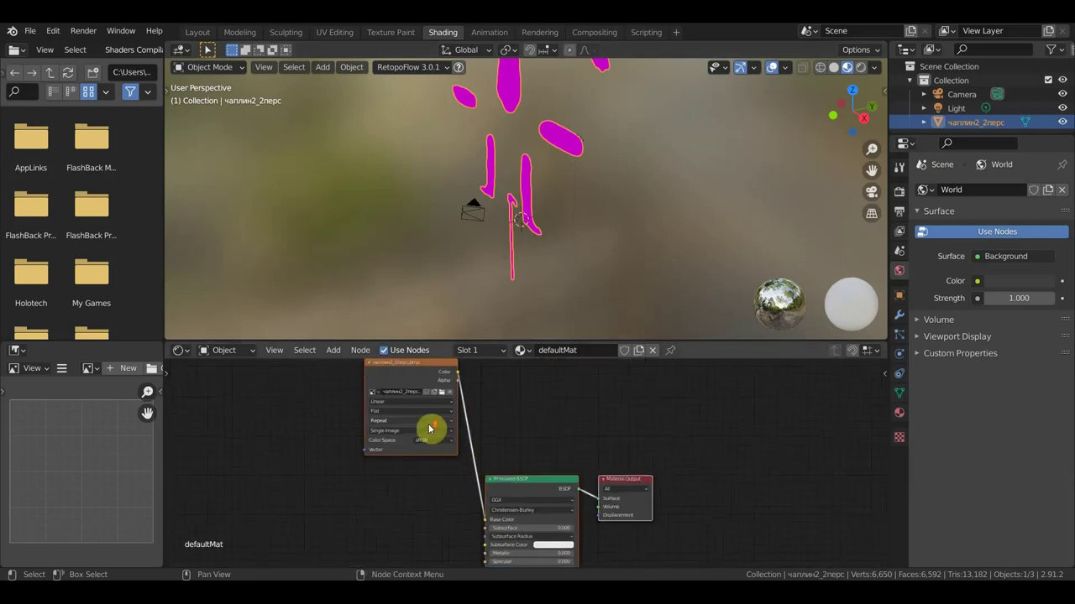
scroll(439, 425, "up", 1)
mouse_move(439, 424)
middle_mouse_down()
mouse_move(455, 516)
mouse_move(519, 441)
middle_mouse_up()
scroll(455, 515, "up", 1)
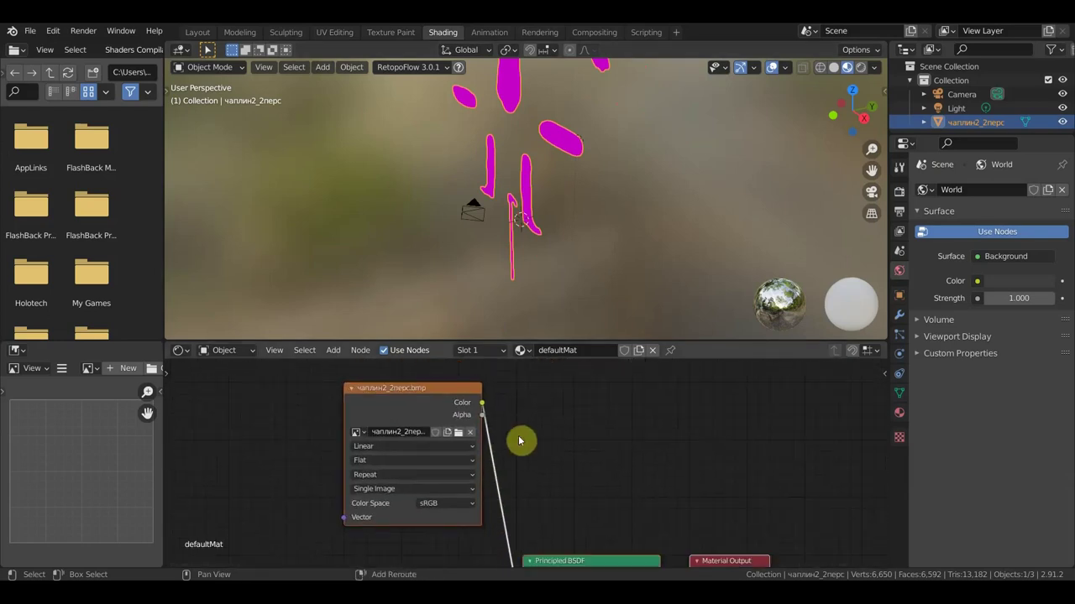
scroll(519, 440, "up", 1)
- Load a texture image from Desktop\чаплин into the Image Texture node and face the character
left_click(434, 428)
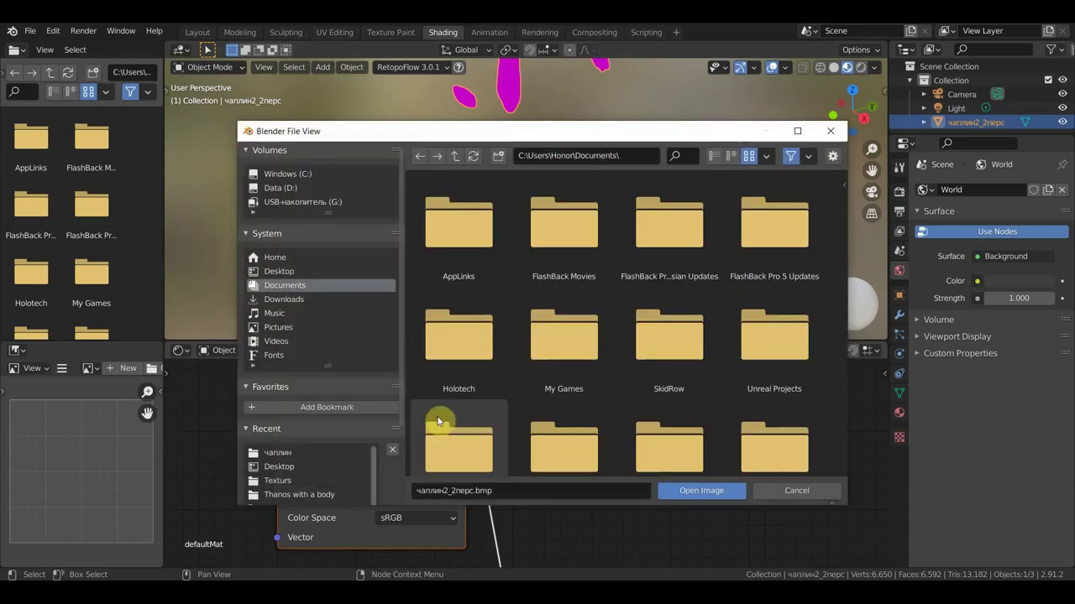
left_click(293, 273)
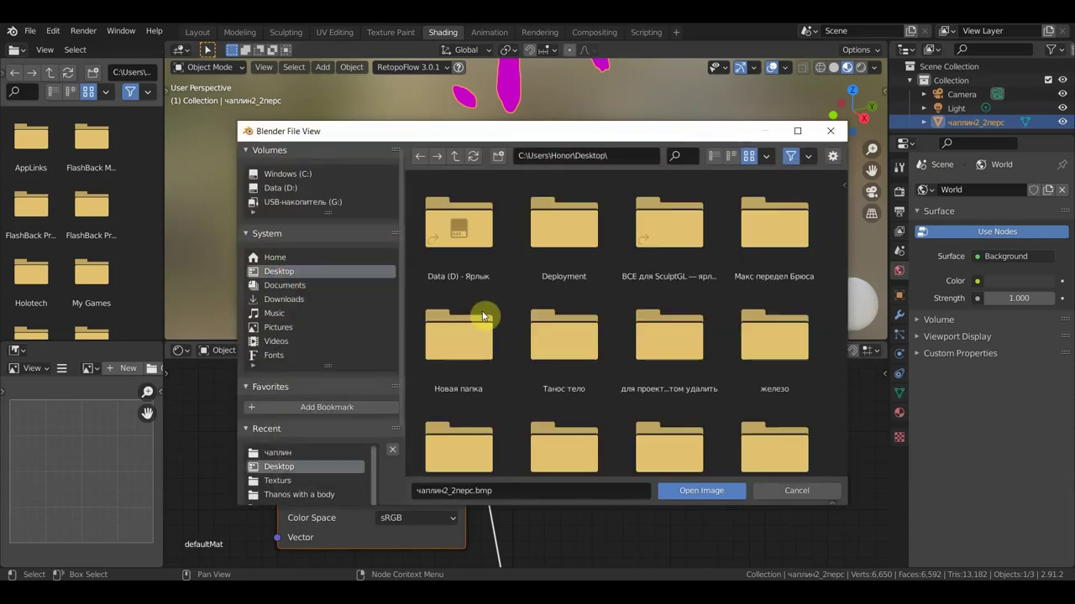
left_click(571, 363)
scroll(619, 383, "down", 3)
double_click(767, 300)
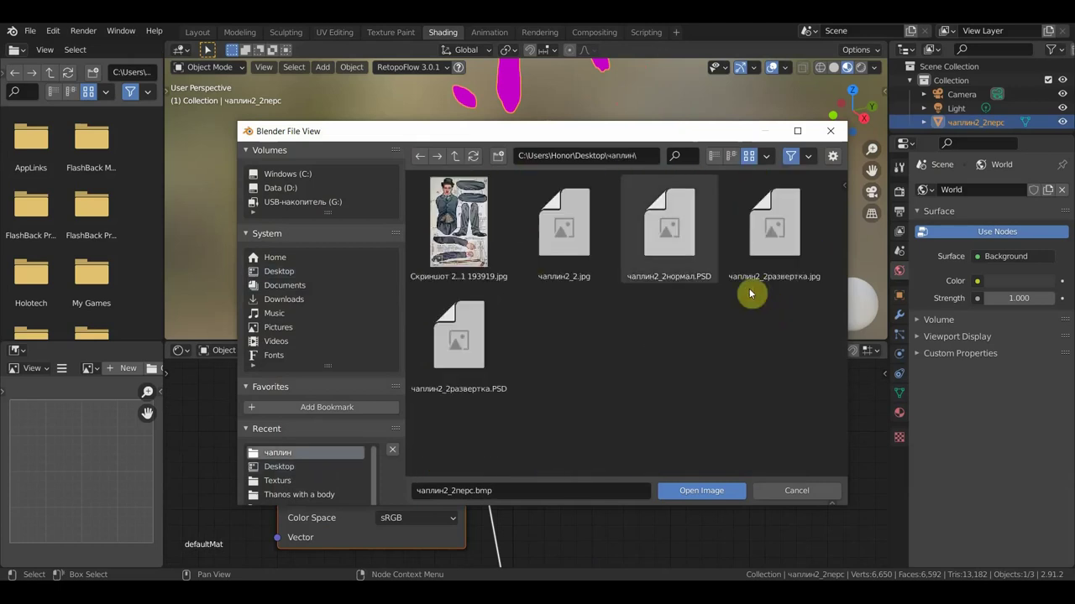
left_click(812, 261)
left_click(718, 491)
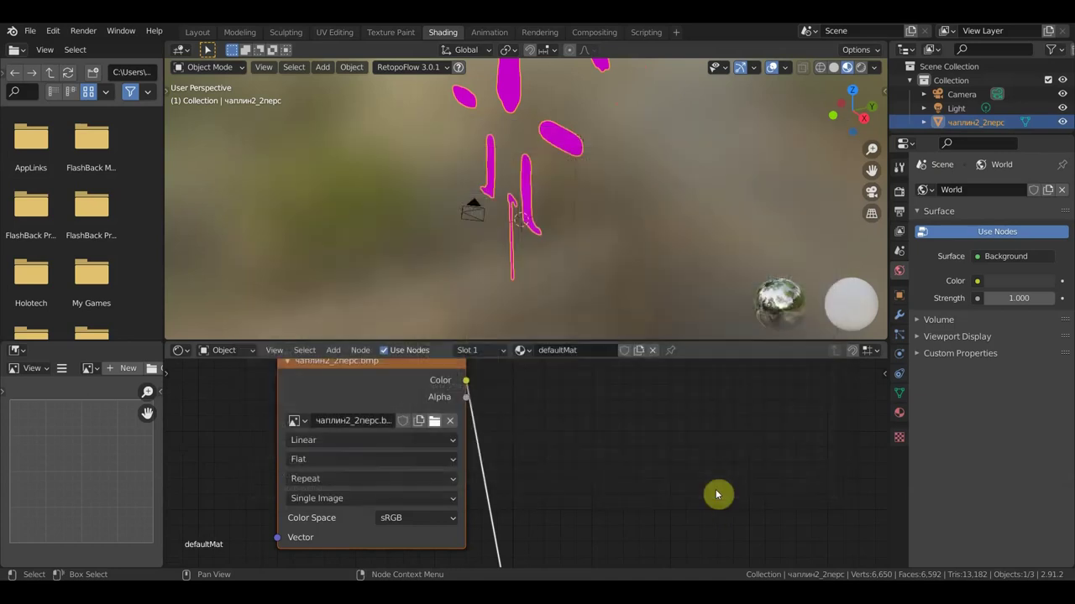
mouse_move(623, 256)
middle_mouse_down()
mouse_move(739, 237)
mouse_move(675, 239)
mouse_move(683, 290)
mouse_move(679, 264)
middle_mouse_up()
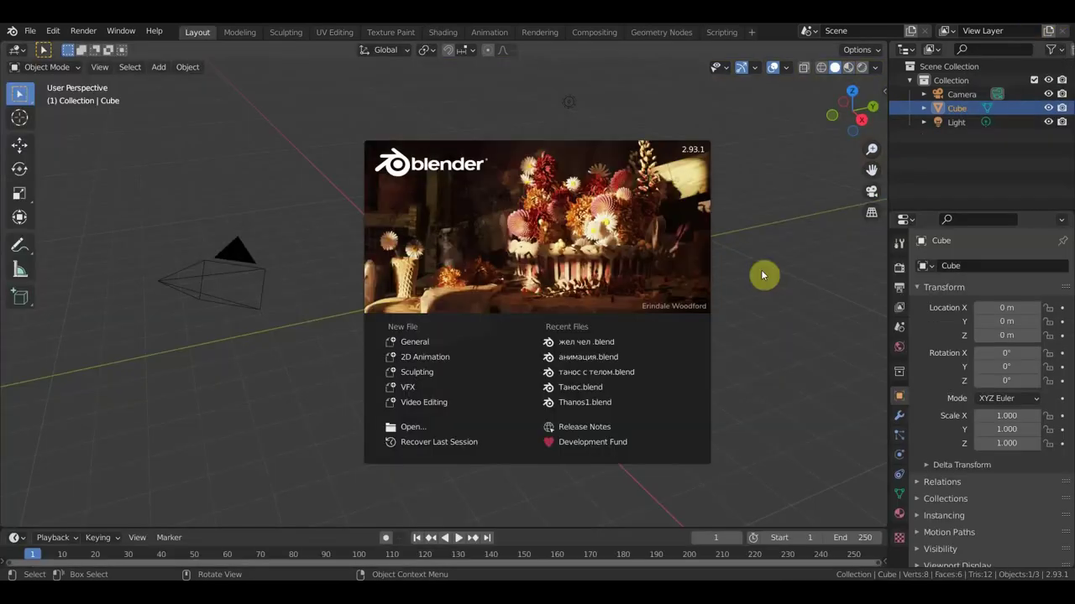
- Delete the default cube, switch to front orthographic view, and bring up the File menu for import
key("Delete")
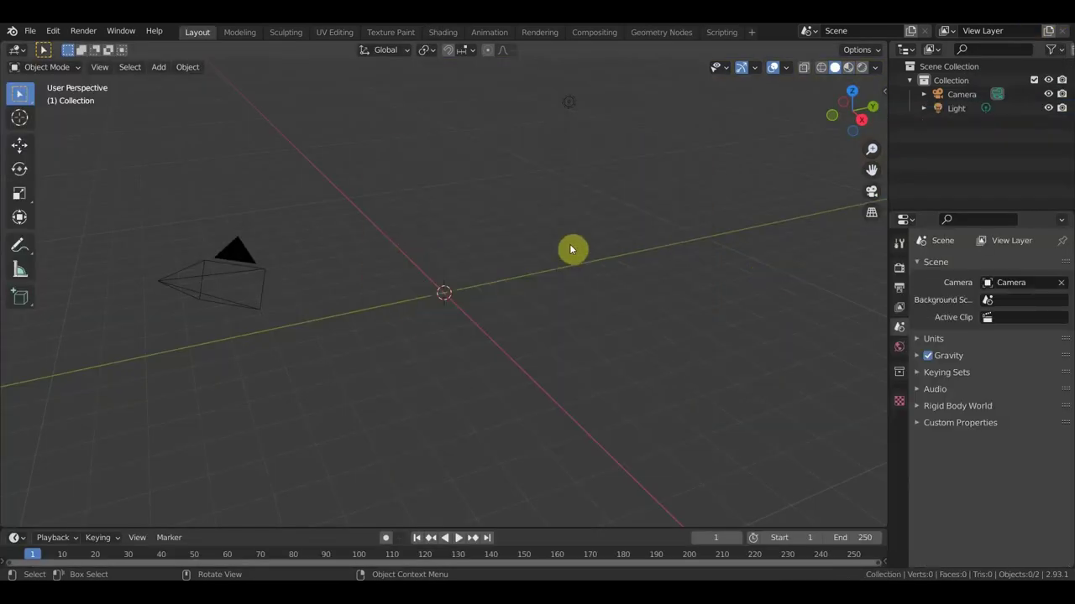
key("KP_1")
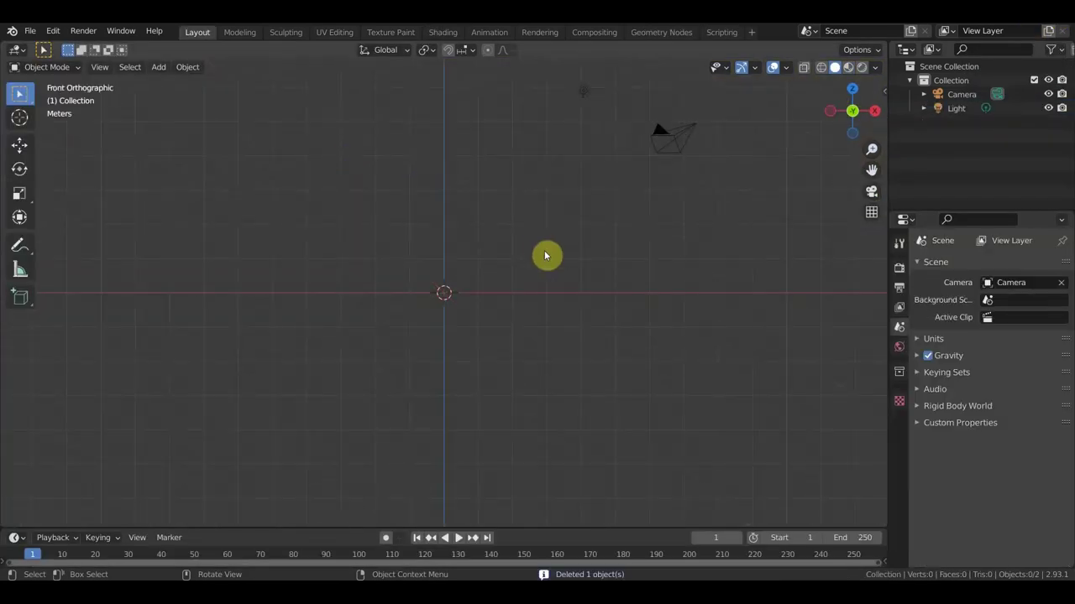
key("n")
key("n")
middle_click_drag(412, 221, 385, 198)
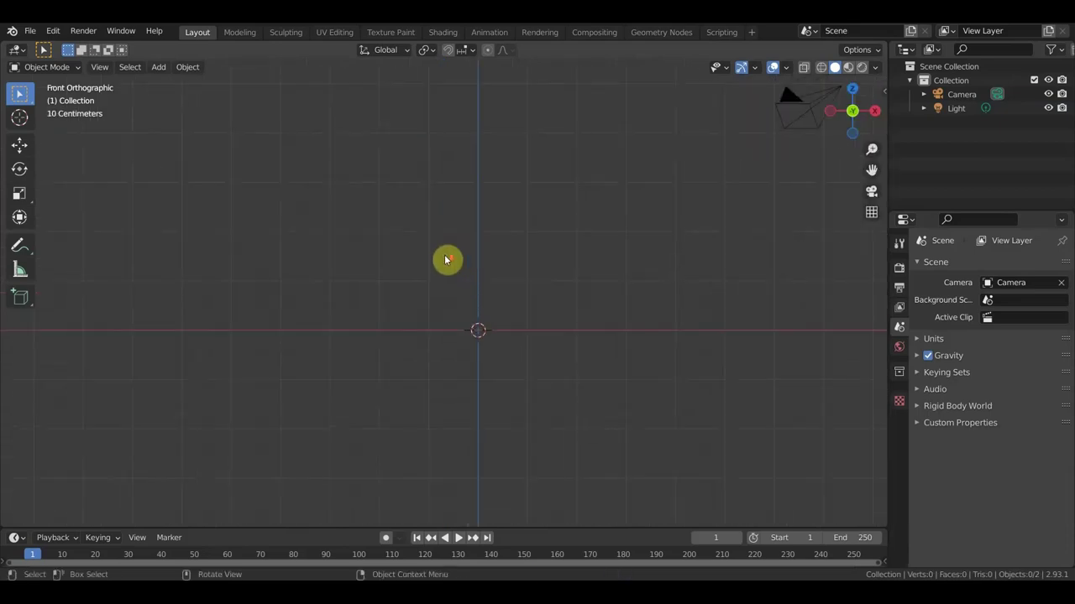
left_click(32, 34)
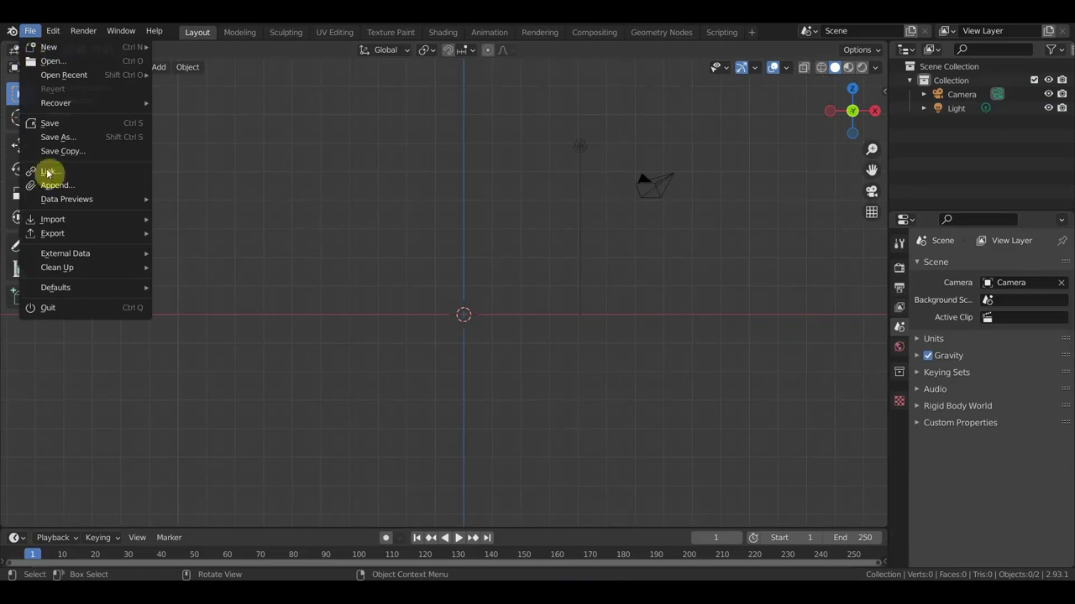
mouse_move(53, 219)
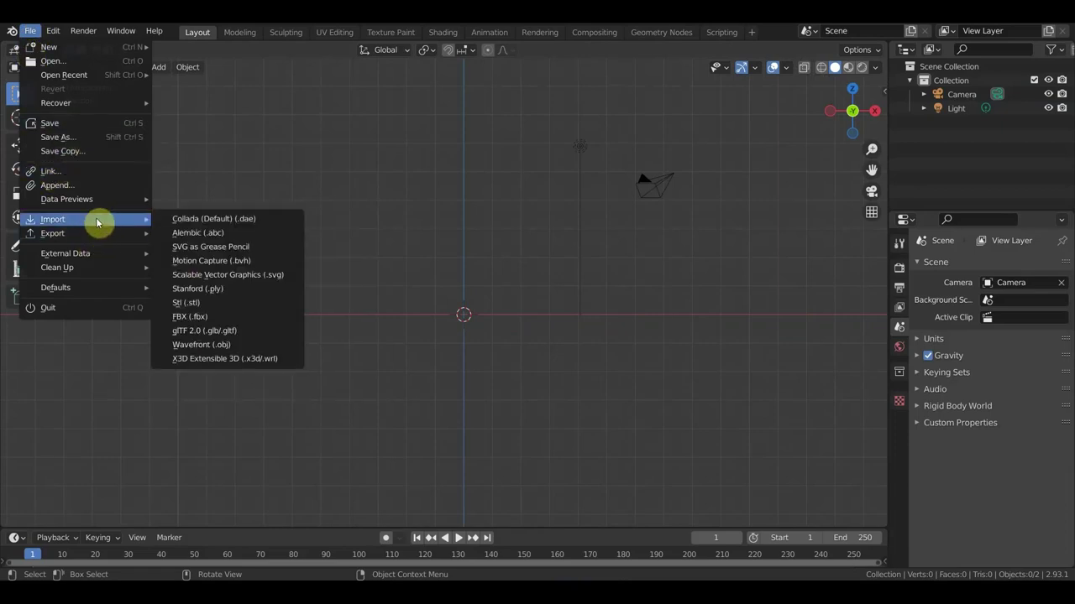
- Import чаплин2_2перс.OBJ from the Desktop чаплин folder as a Wavefront OBJ
left_click(238, 345)
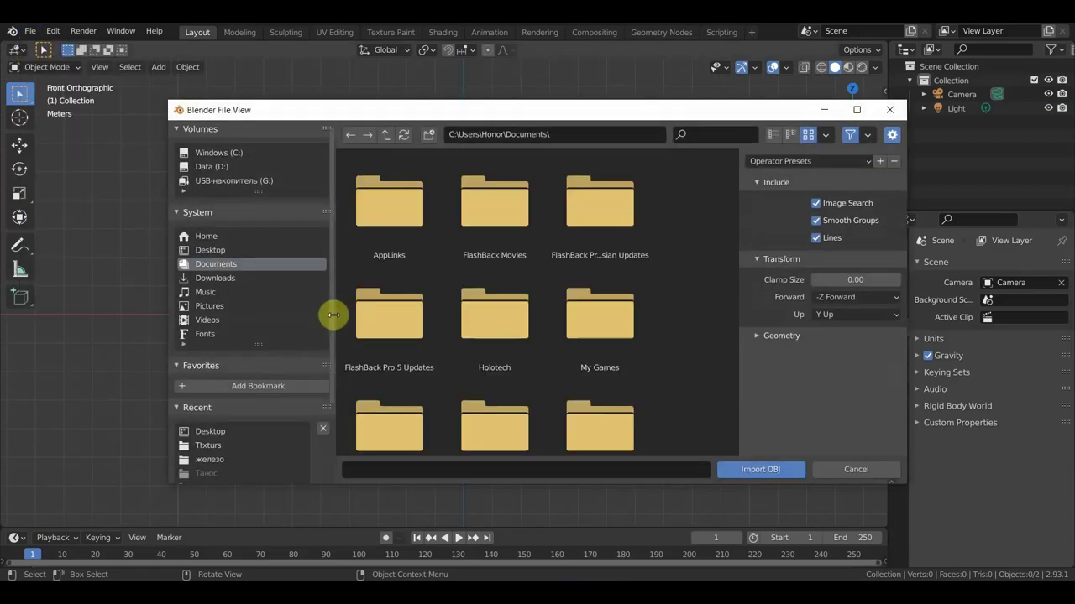
scroll(601, 327, "down", 3)
scroll(602, 331, "down", 3)
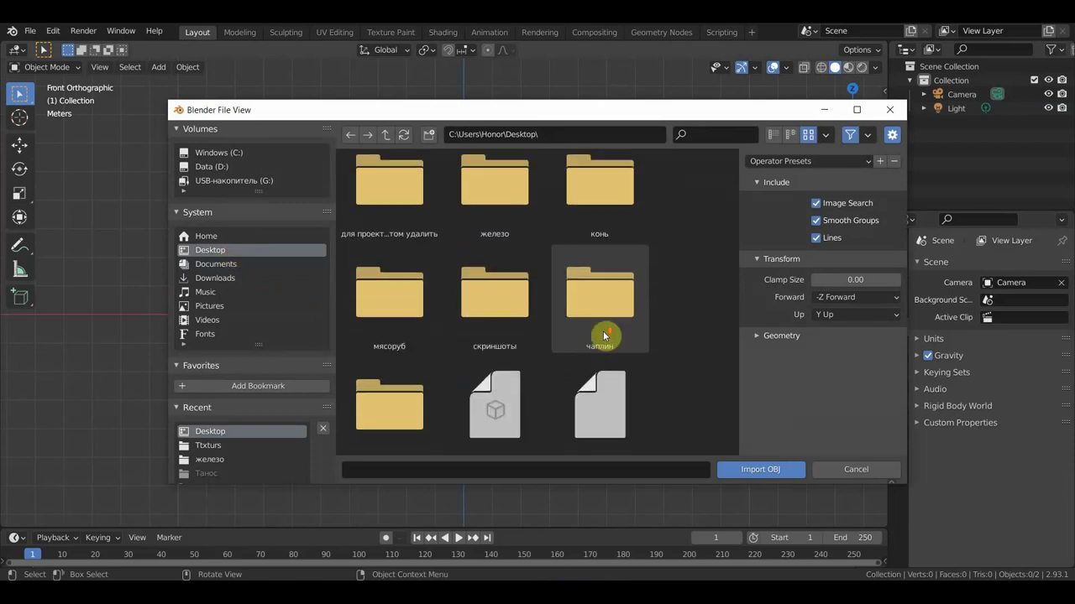
scroll(603, 331, "down", 2)
double_click(613, 217)
left_click(494, 206)
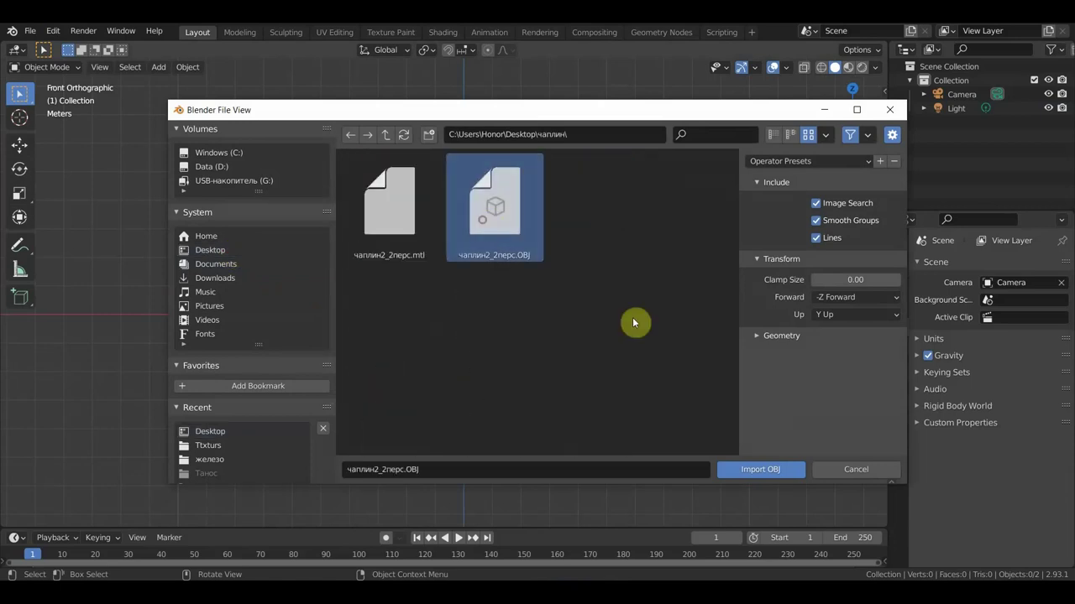
left_click(758, 468)
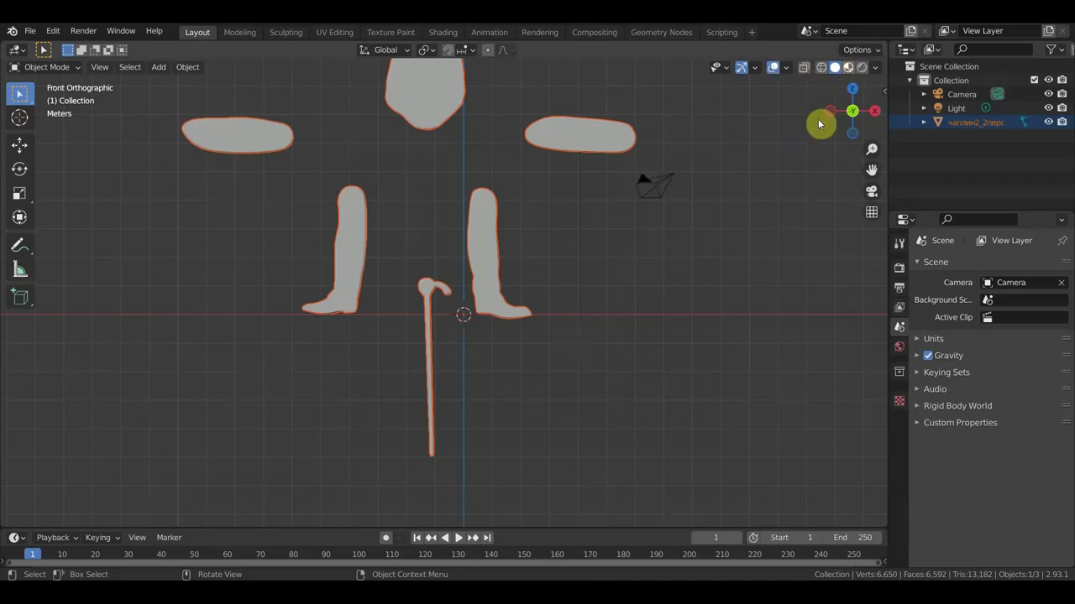
- Switch the viewport to Material Preview and zoom out to see the whole figure
key("z")
scroll(602, 256, "down", 2)
middle_click_drag(602, 256, 616, 338, "shift")
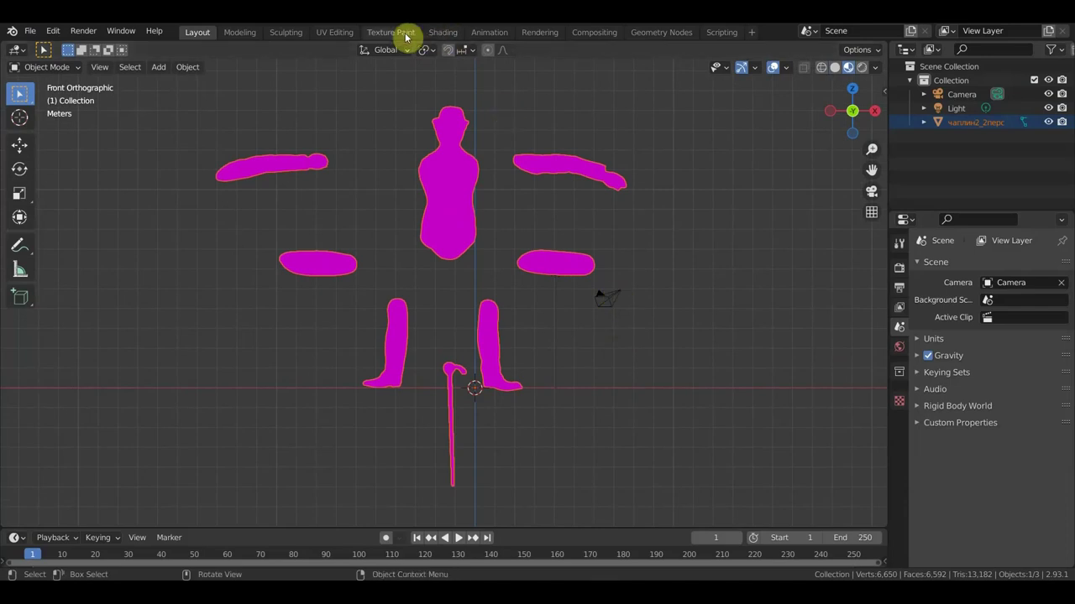
- In the Shading workspace, select the figure and bring its defaultMat image texture node into view
left_click(336, 33)
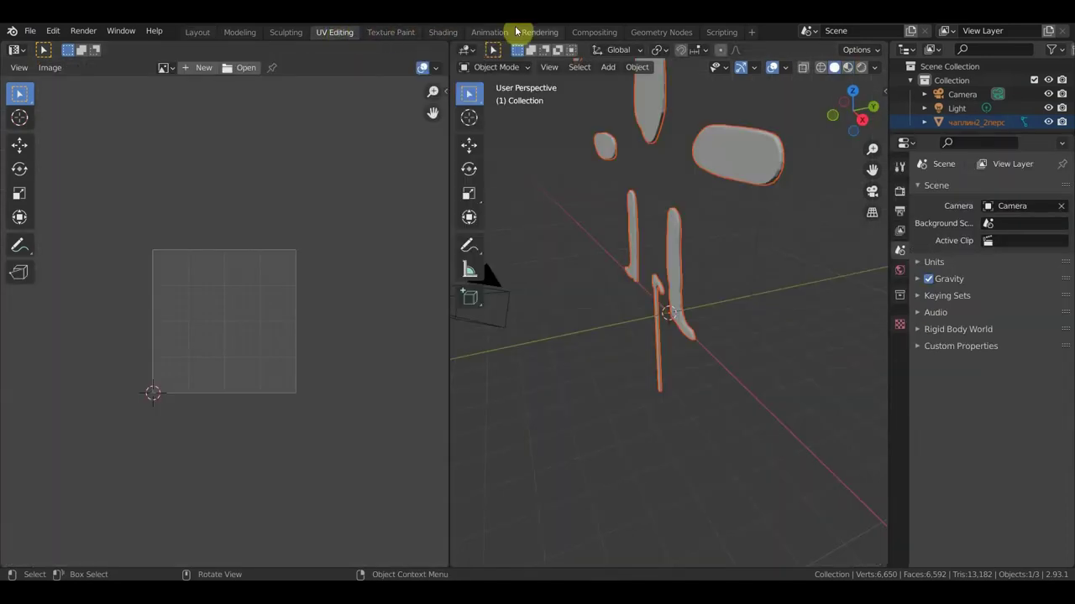
left_click(443, 33)
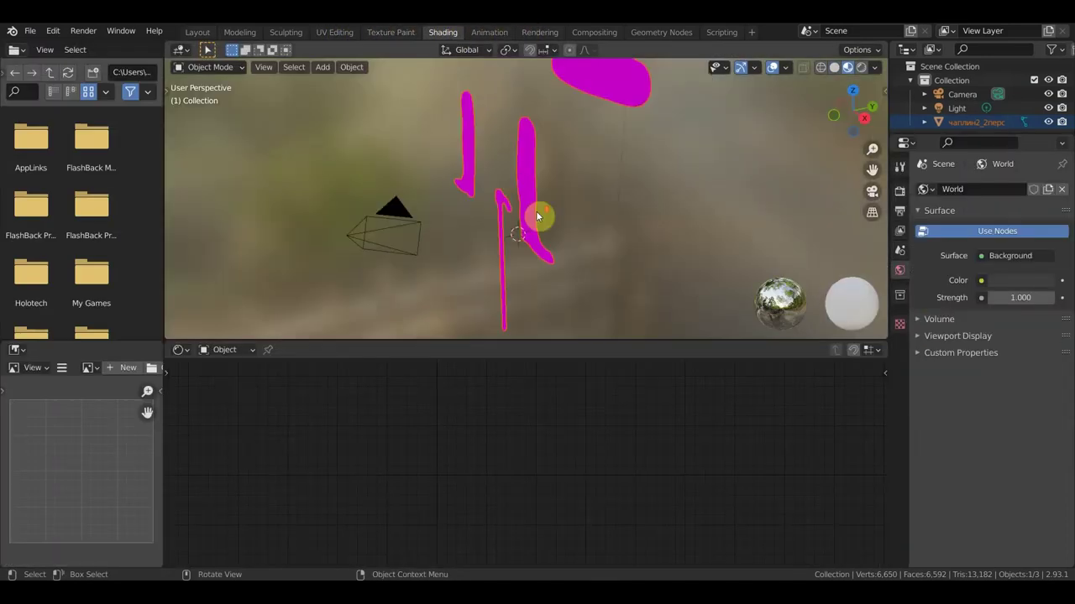
mouse_move(537, 217)
middle_mouse_down()
mouse_move(633, 219)
mouse_move(641, 243)
mouse_move(518, 134)
middle_mouse_up()
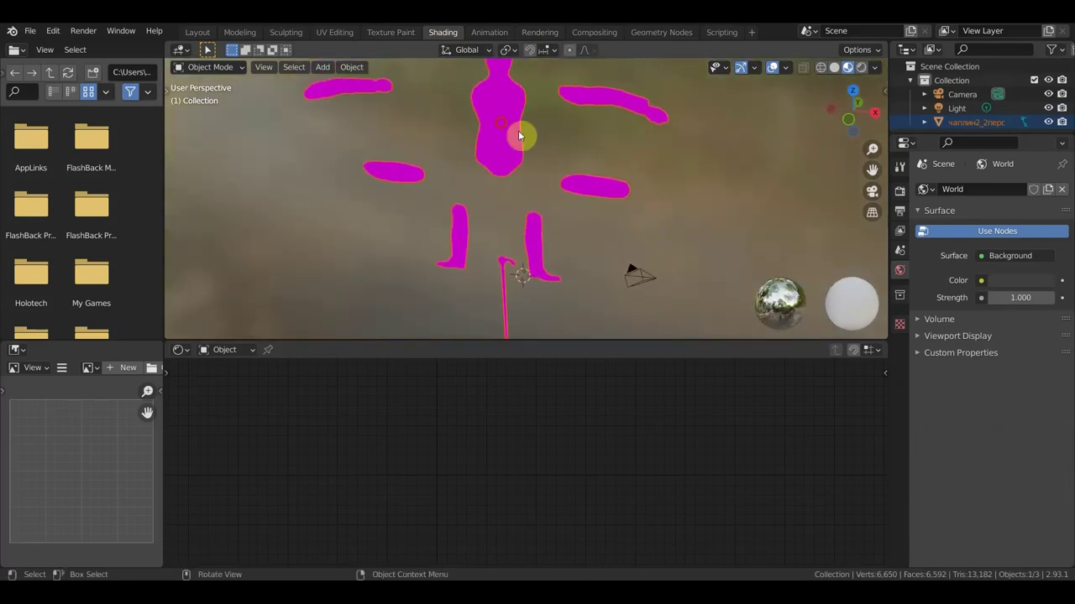
left_click(518, 134)
middle_click_drag(400, 391, 441, 508)
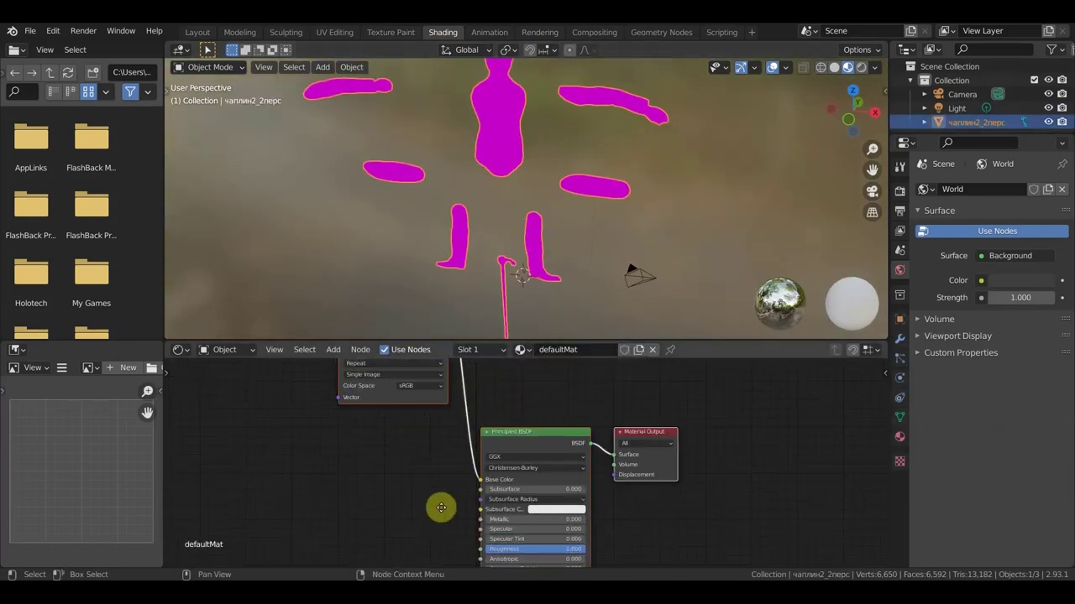
scroll(459, 384, "up", 3)
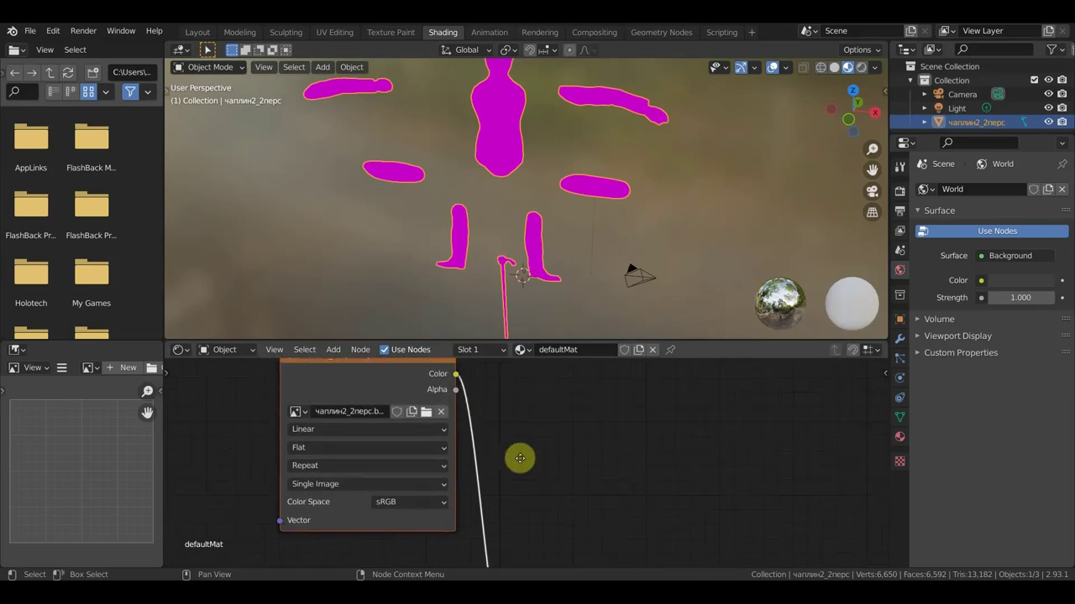
- Load чаплин2_2развертка.jpg from Desktop > чаплин into the image texture node
left_click(427, 411)
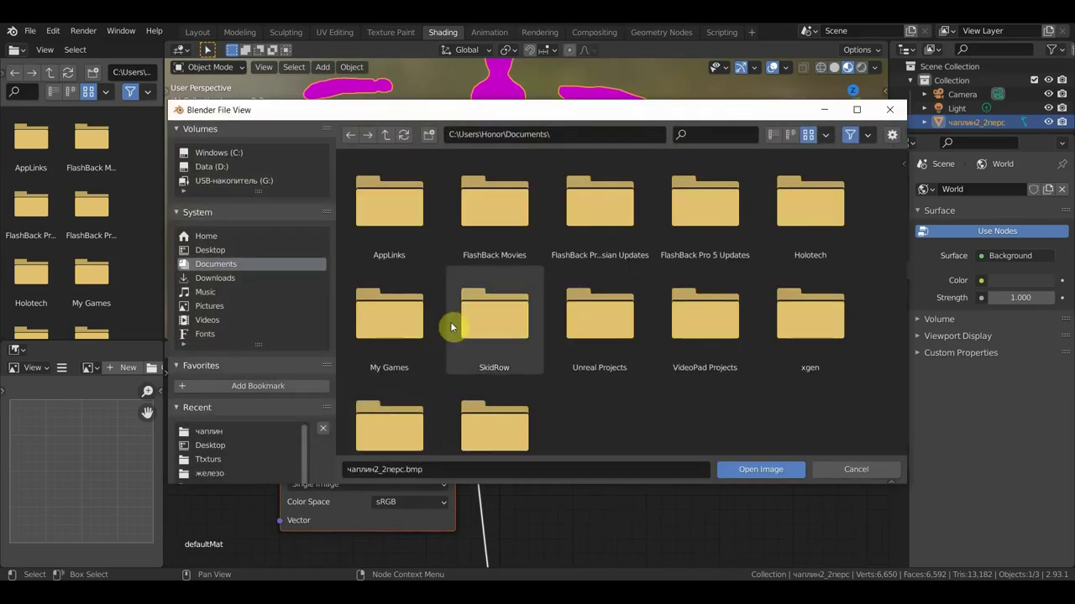
left_click(209, 250)
left_click(588, 344)
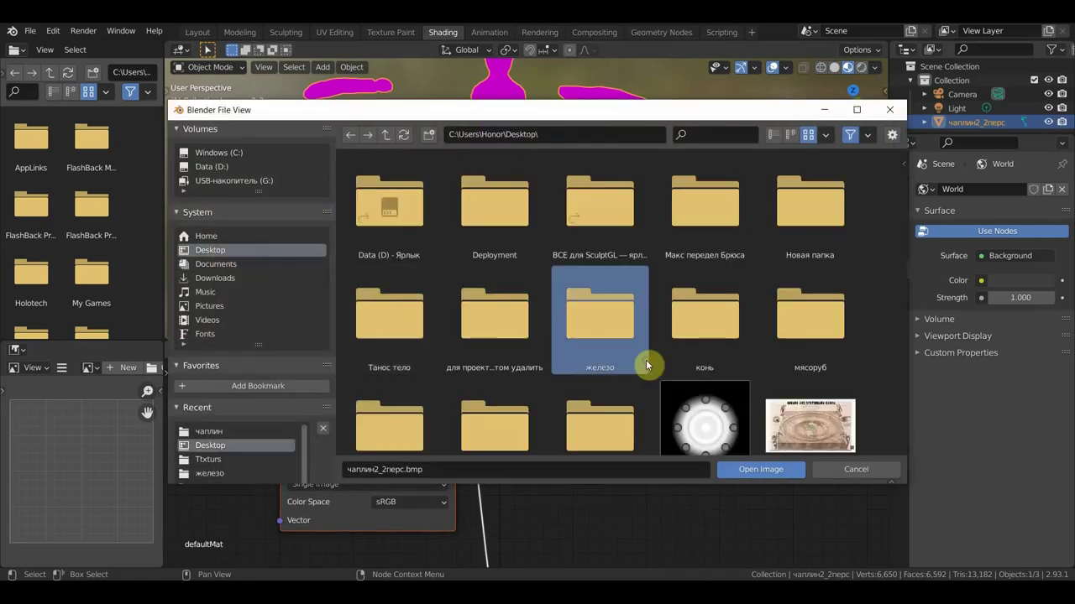
scroll(651, 370, "down", 1)
double_click(495, 382)
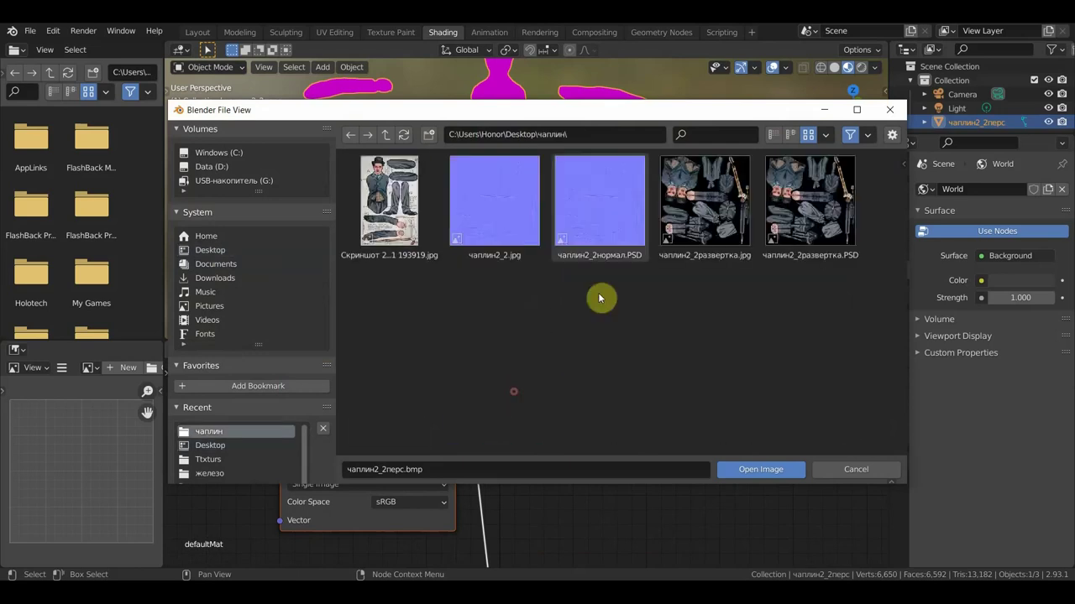
left_click(712, 206)
left_click(779, 467)
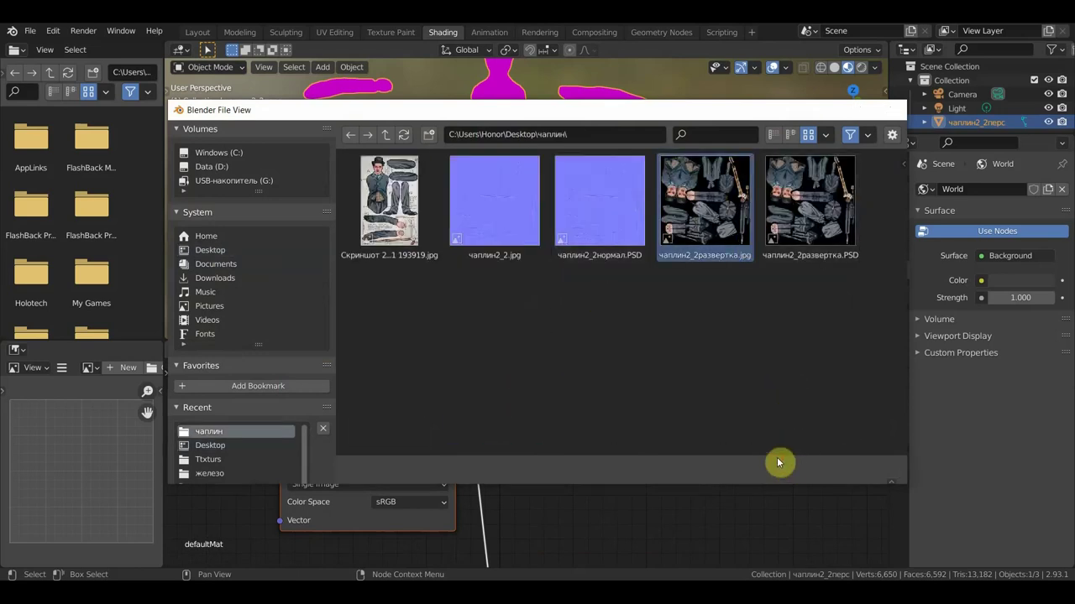
- Show чаплин2_2развертка.jpg in the image panel and zoom out to see the whole unwrap
left_click(99, 367)
left_click(108, 416)
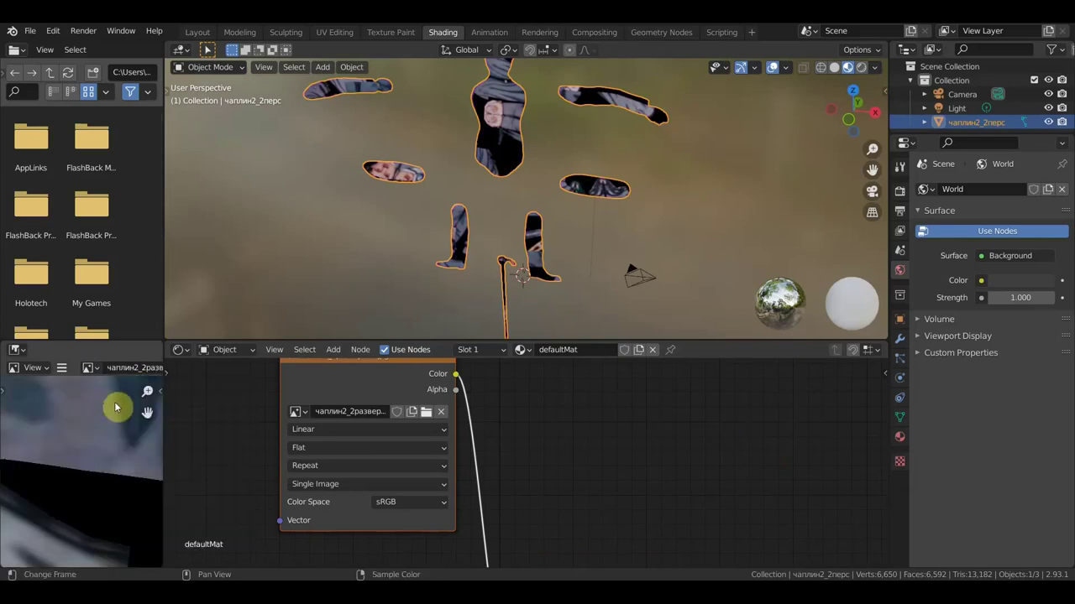
scroll(84, 420, "down", 2)
scroll(79, 435, "down", 2)
scroll(76, 431, "down", 2)
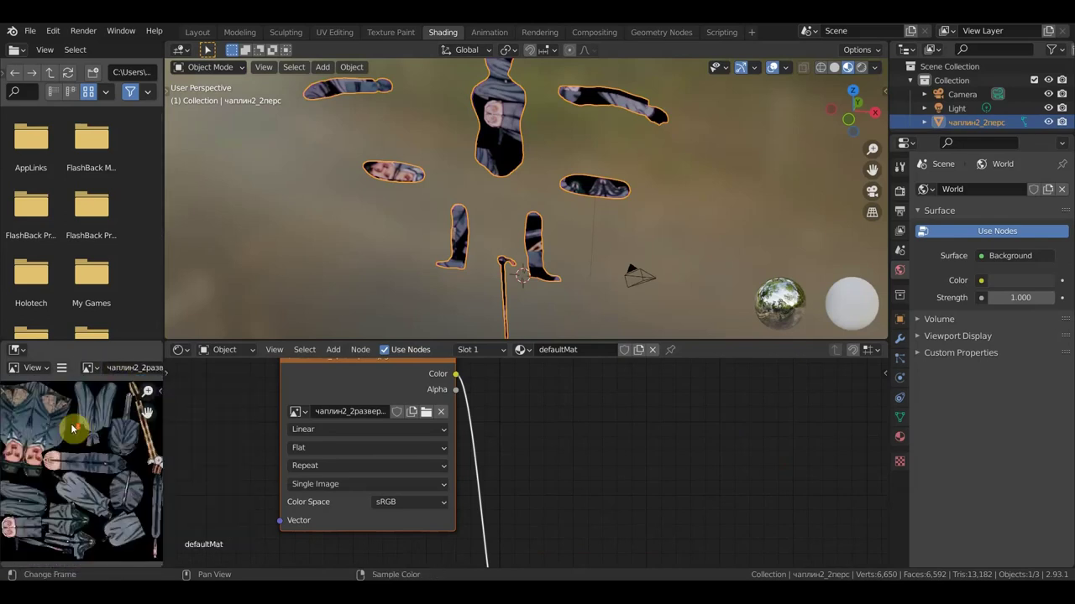
scroll(35, 468, "down", 1)
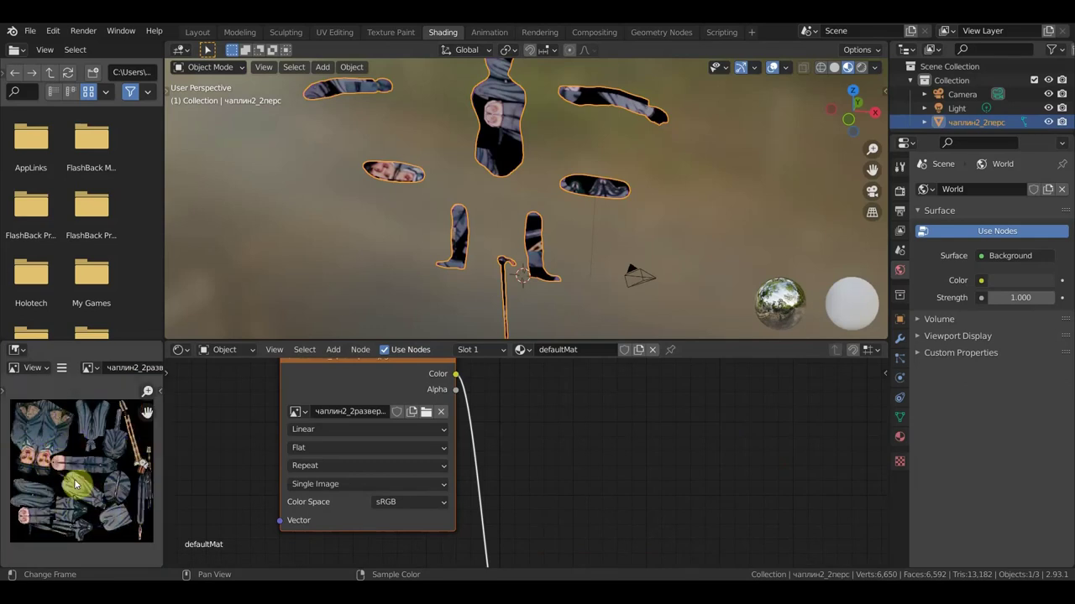
- Flip the unwrap texture vertically, save it to чаплин2_2развертка.jpg, and reopen the image browser
left_click(63, 371)
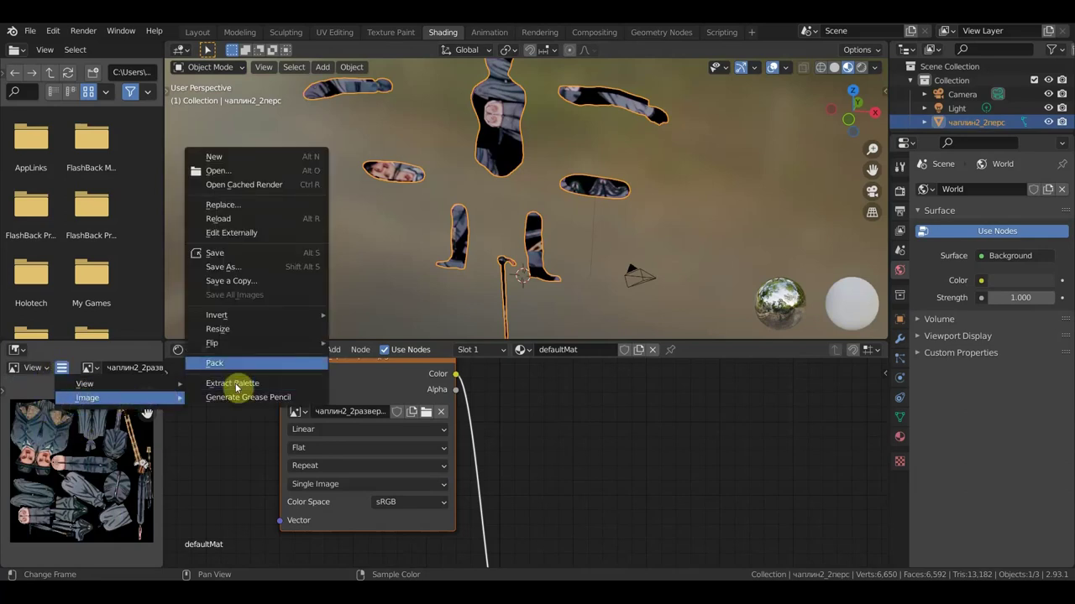
mouse_move(252, 343)
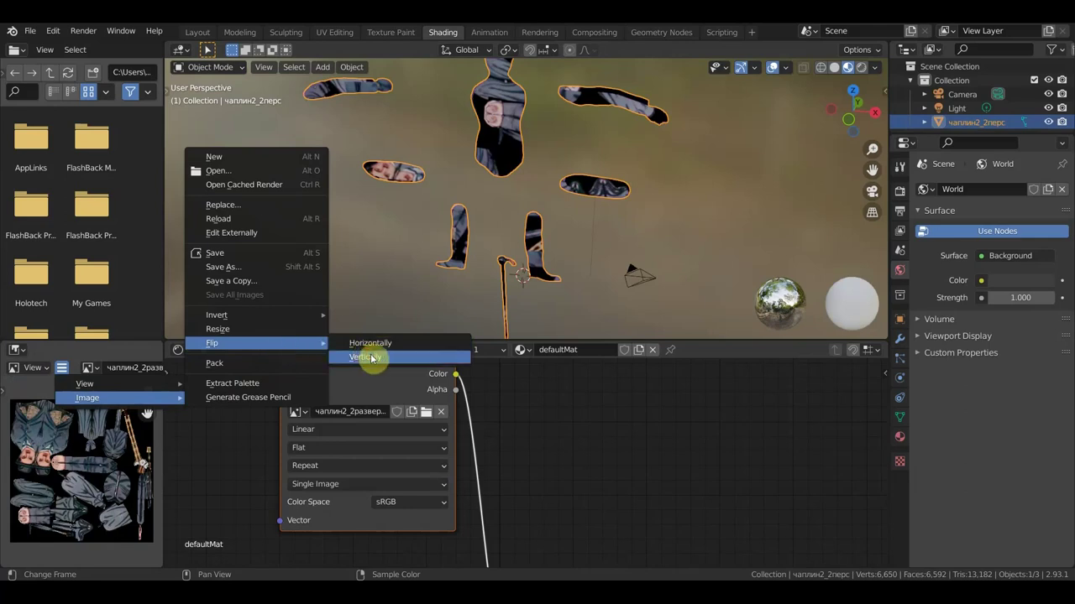
left_click(379, 357)
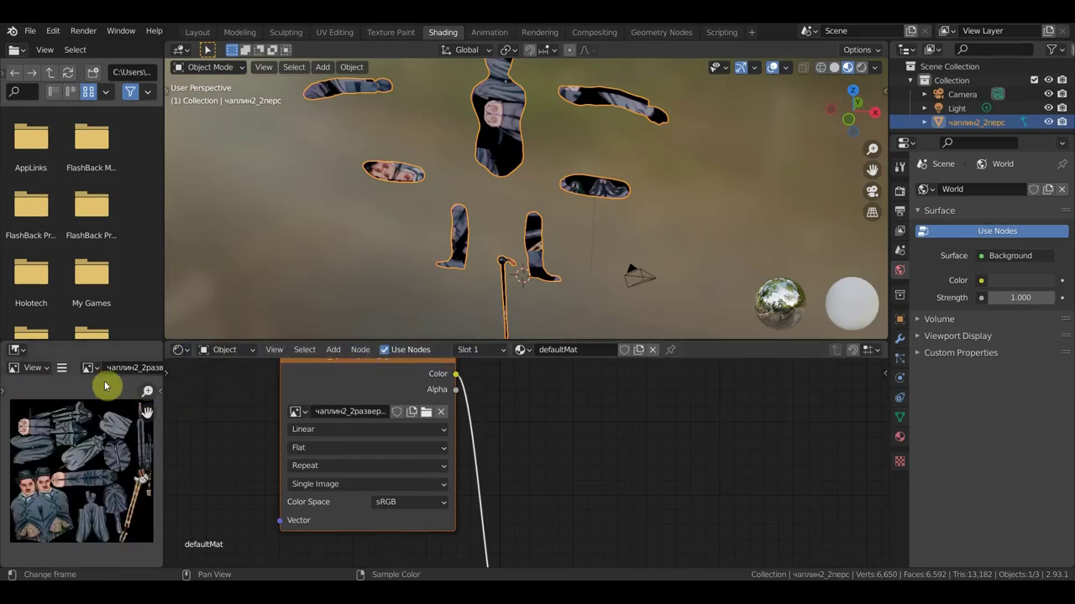
left_click(62, 369)
mouse_move(118, 398)
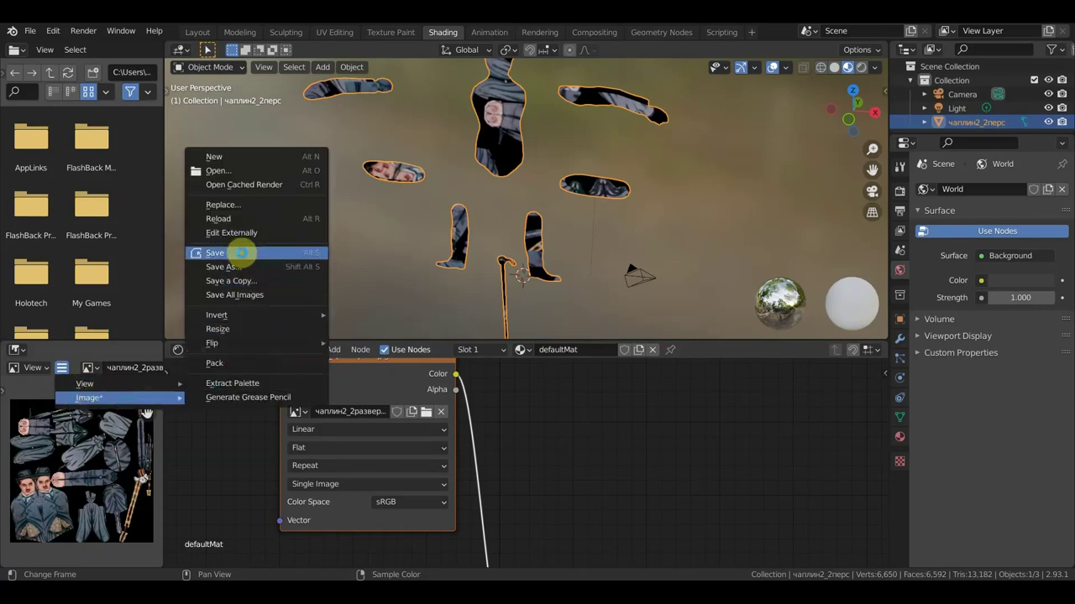
left_click(242, 253)
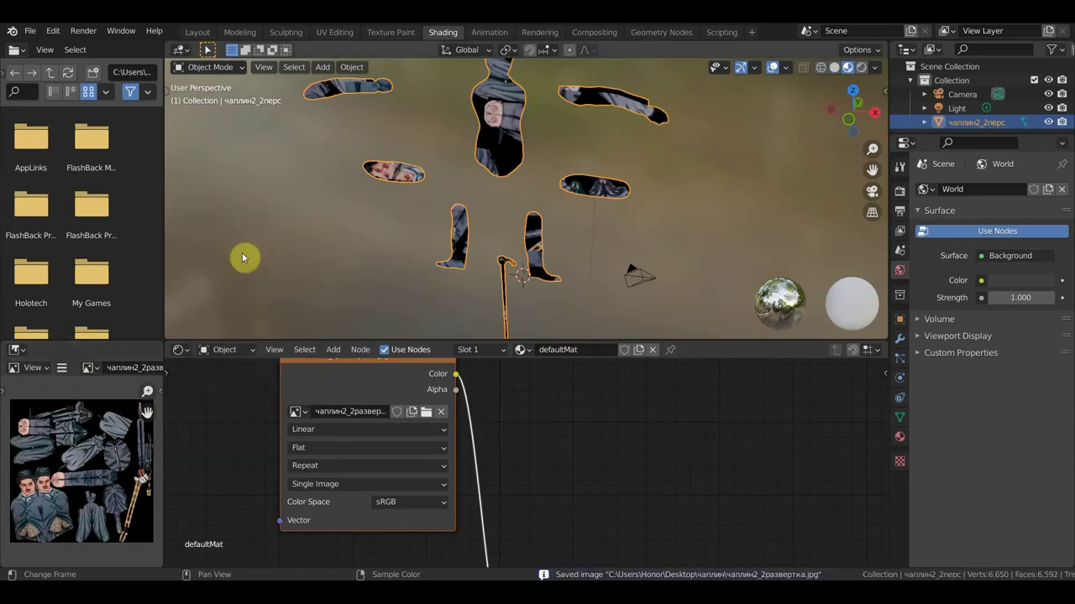
left_click(427, 413)
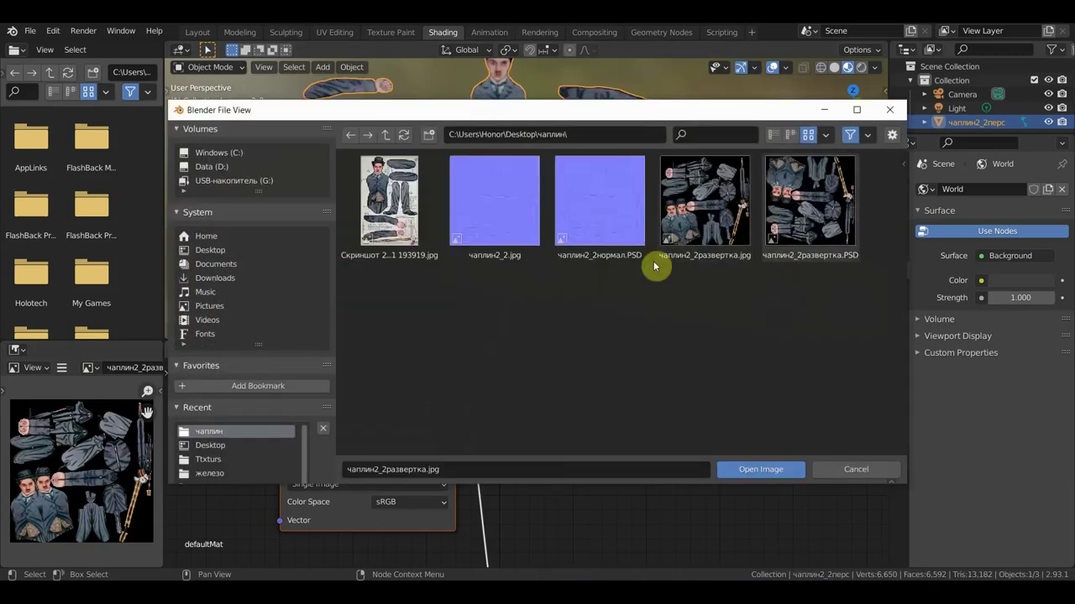
left_click(723, 222)
left_click(778, 470)
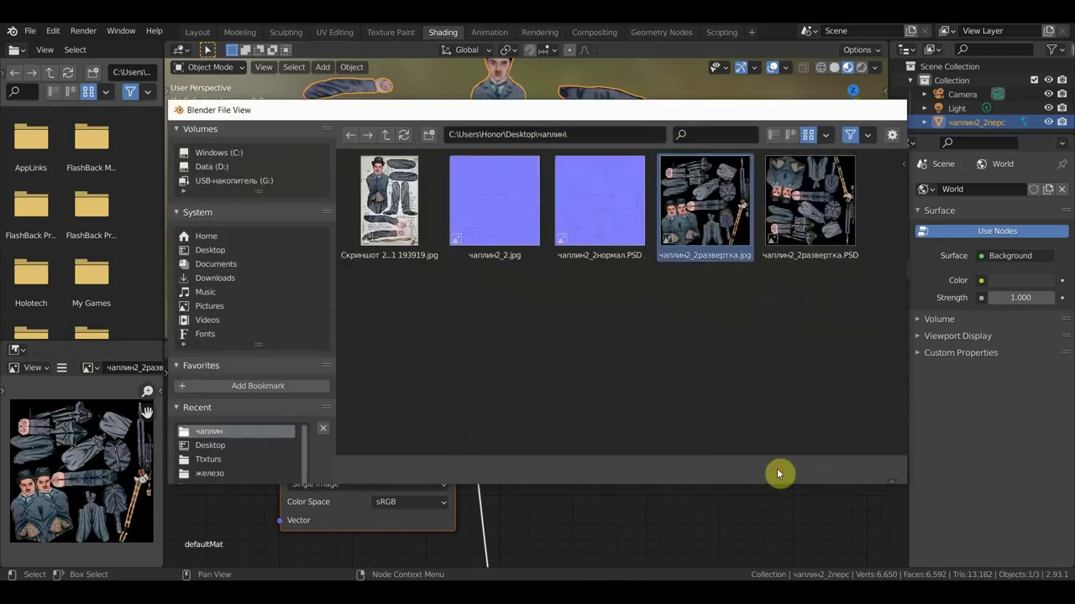
mouse_move(648, 297)
middle_mouse_down()
mouse_move(708, 260)
mouse_move(700, 246)
middle_mouse_up()
key("KP_1")
scroll(688, 243, "up", 2)
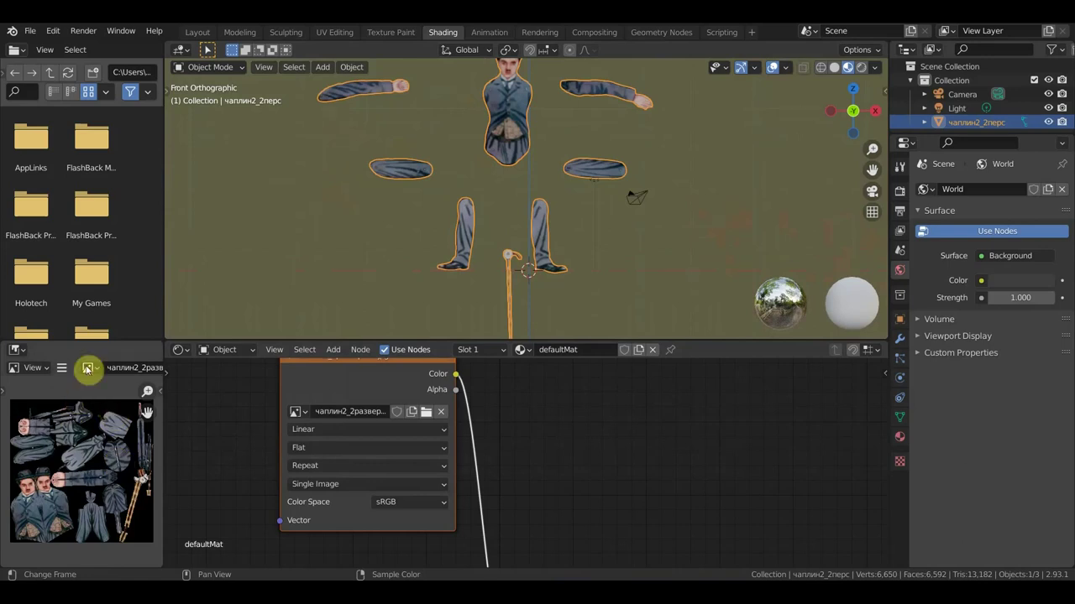
left_click(62, 370)
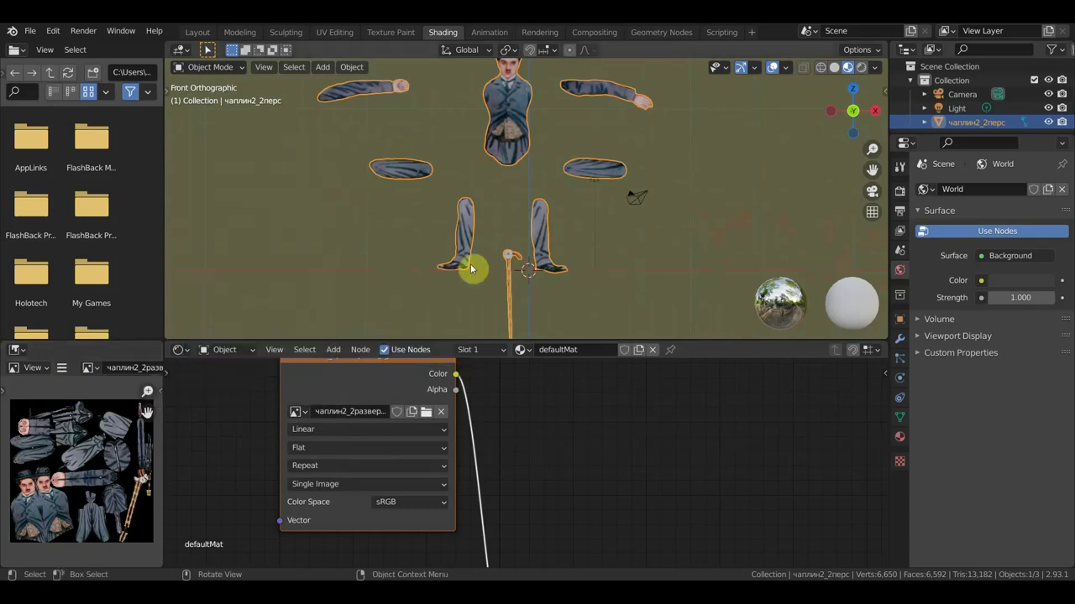
scroll(520, 282, "down", 1)
scroll(559, 290, "down", 1)
scroll(604, 295, "up", 1)
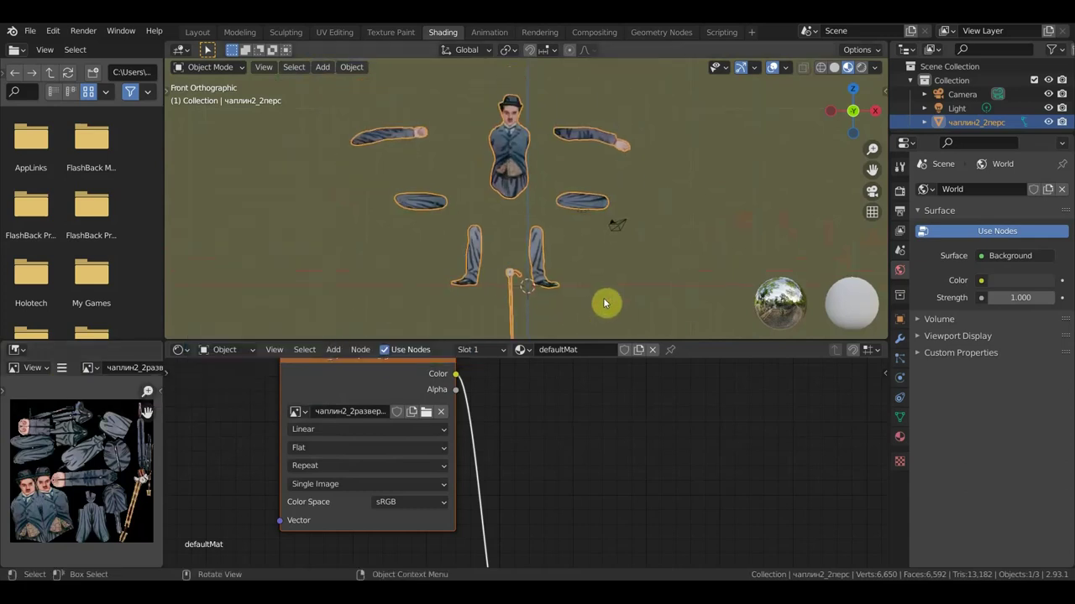
scroll(603, 298, "up", 2)
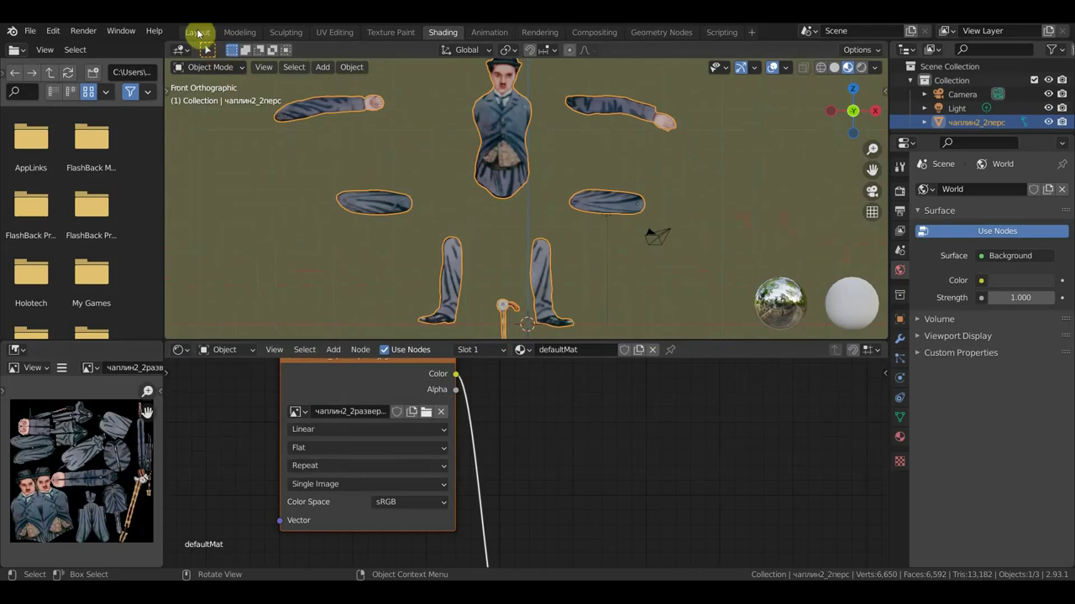
scroll(537, 470, "down", 3, "shift")
scroll(554, 520, "right", 4)
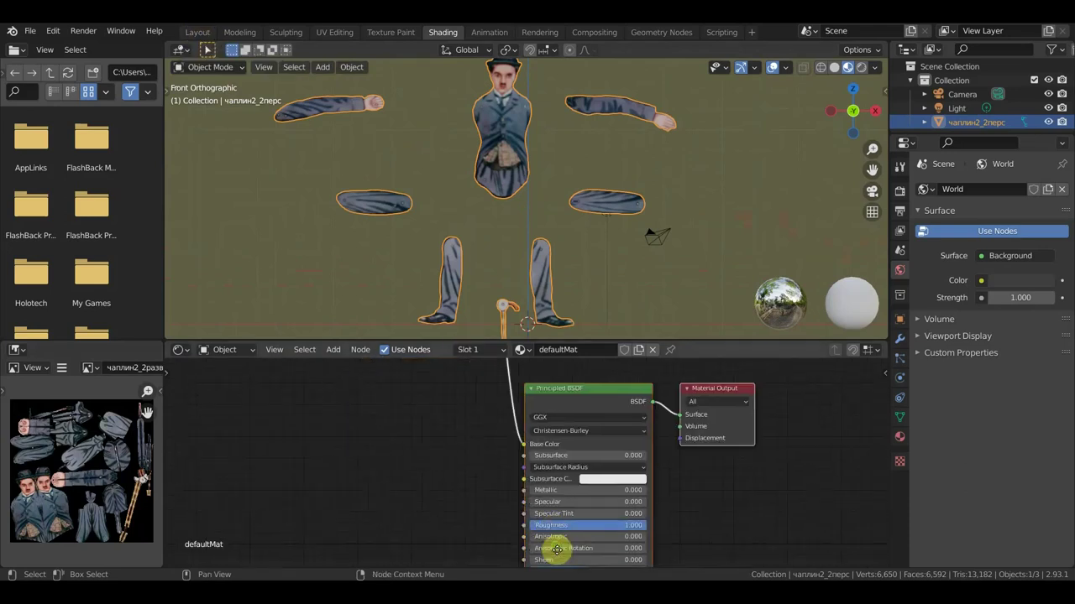
scroll(456, 525, "down", 2)
scroll(455, 520, "down", 1)
scroll(466, 478, "down", 2, "shift")
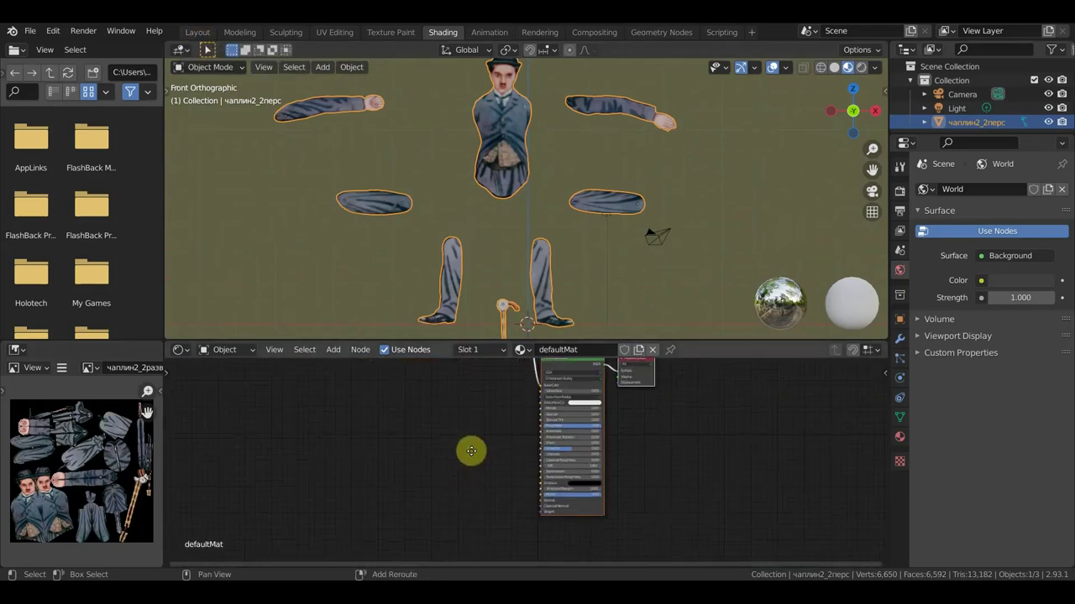
- Enlarge the node editor and duplicate the Image Texture node with Shift+D
left_click_drag(696, 343, 703, 227)
scroll(471, 316, "up", 1)
middle_click_drag(470, 317, 507, 410)
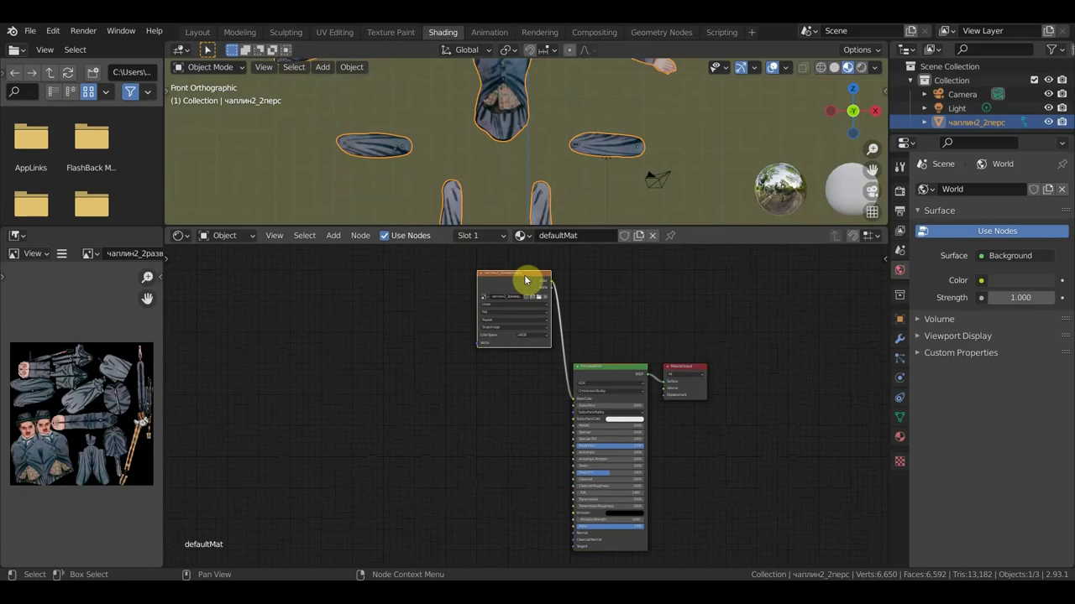
key("shift+d")
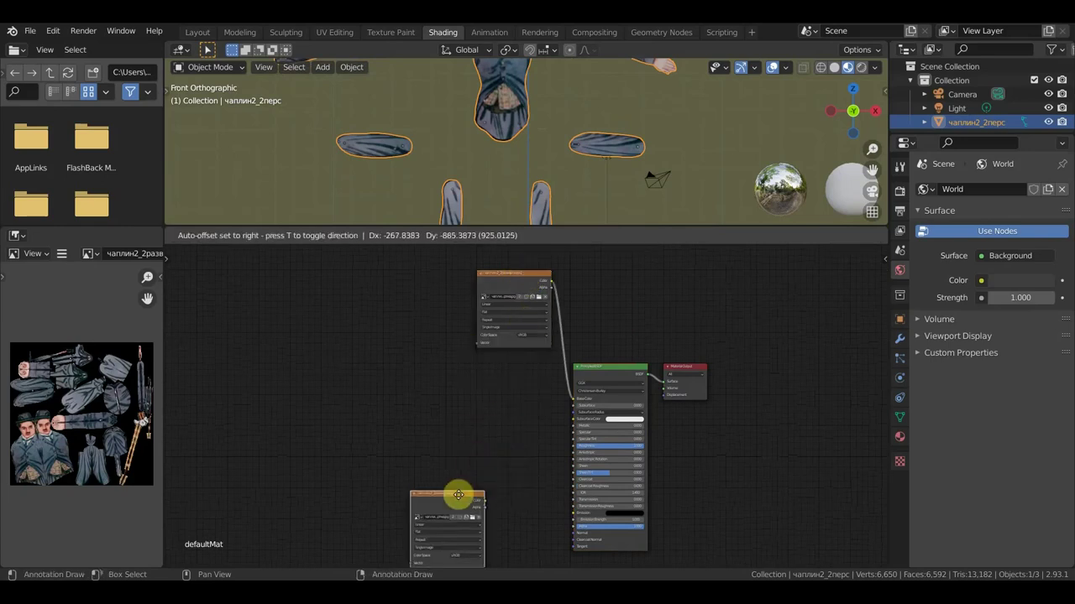
left_click(453, 481)
- Add a Normal Map node fed by the copied image's Color, linked to the Principled BSDF Normal
left_click(334, 235)
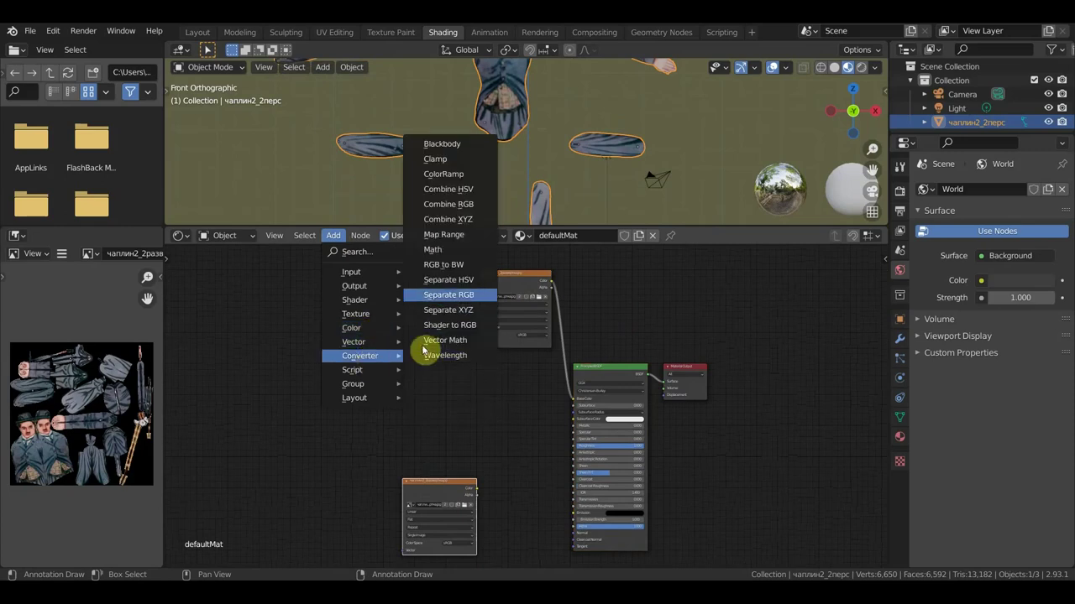
mouse_move(354, 341)
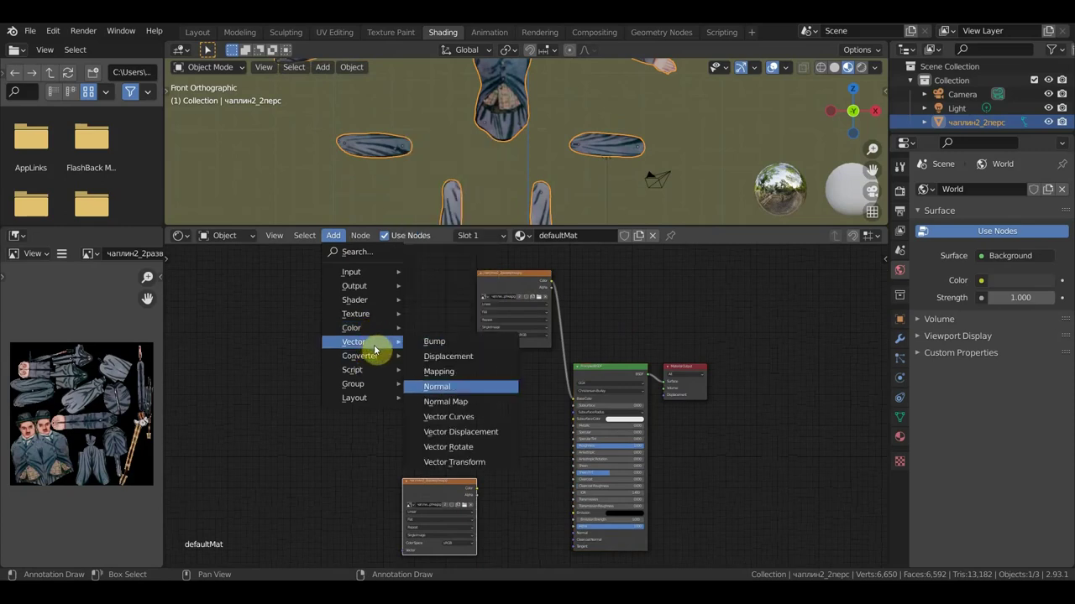
left_click(460, 402)
left_click(499, 498)
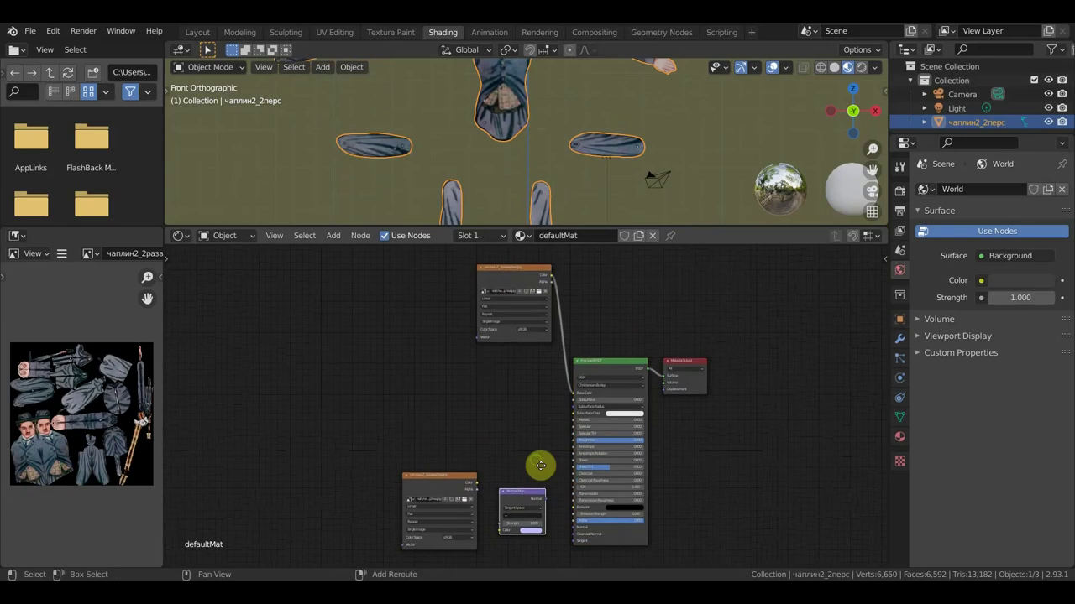
scroll(539, 462, "up", 2)
scroll(518, 333, "up", 2)
scroll(492, 372, "up", 1)
left_click_drag(535, 343, 597, 410)
left_click_drag(371, 305, 424, 416)
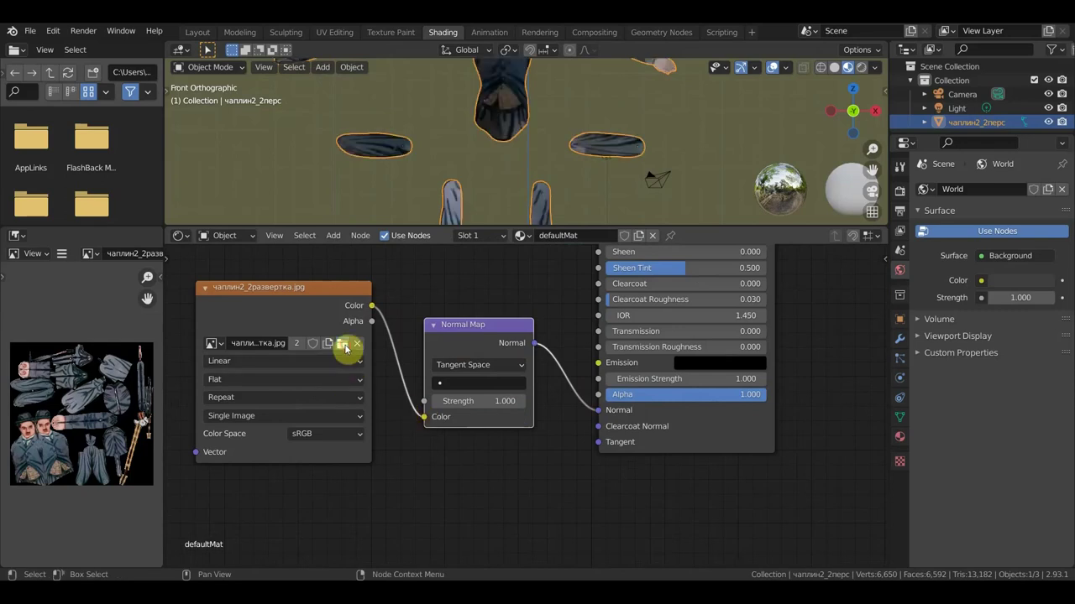
- Load чаплин2_2.jpg into the copied image node and set its colour space to Non-Color
left_click(344, 346)
left_click(514, 220)
left_click(767, 466)
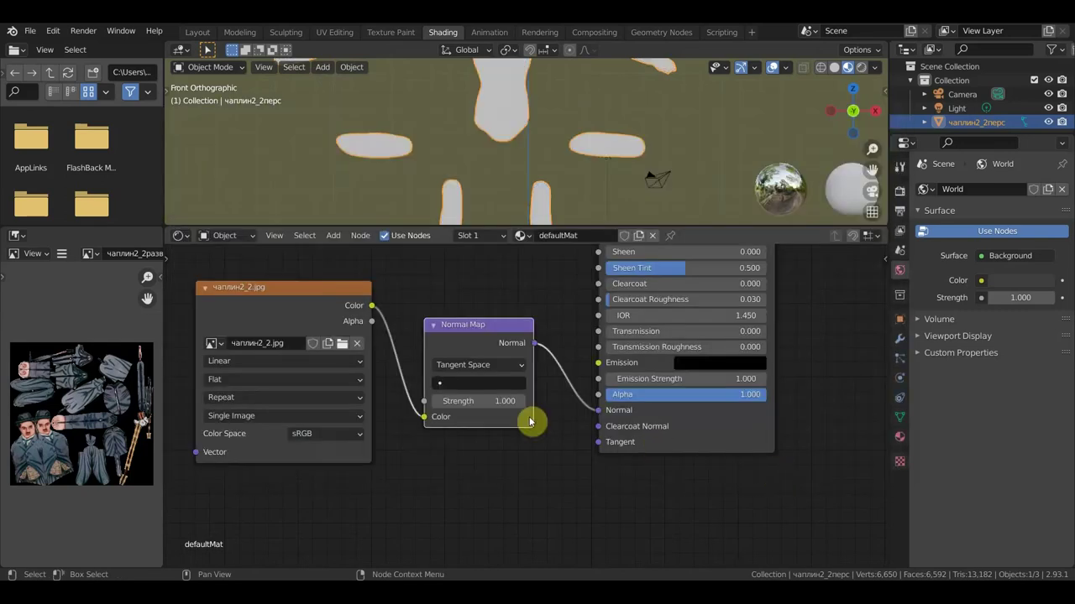
left_click(355, 435)
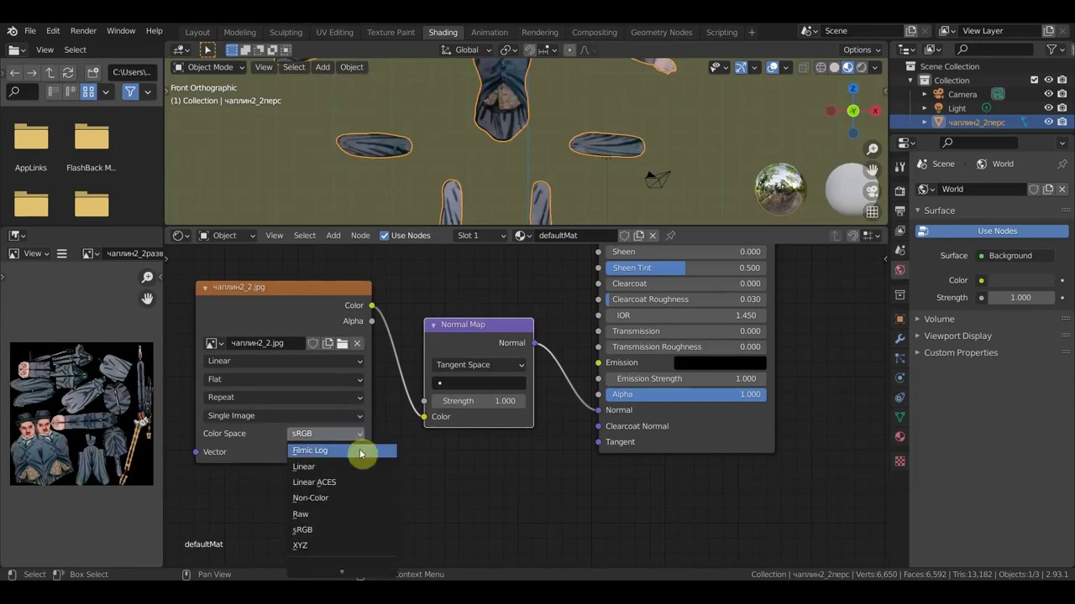
left_click(327, 498)
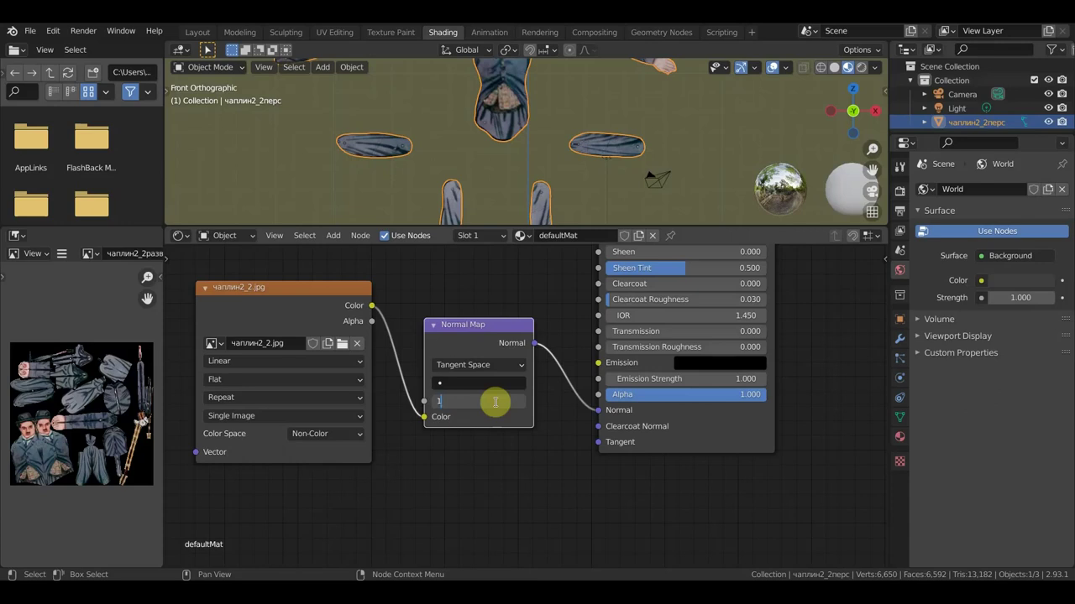
scroll(527, 393, "down", 3)
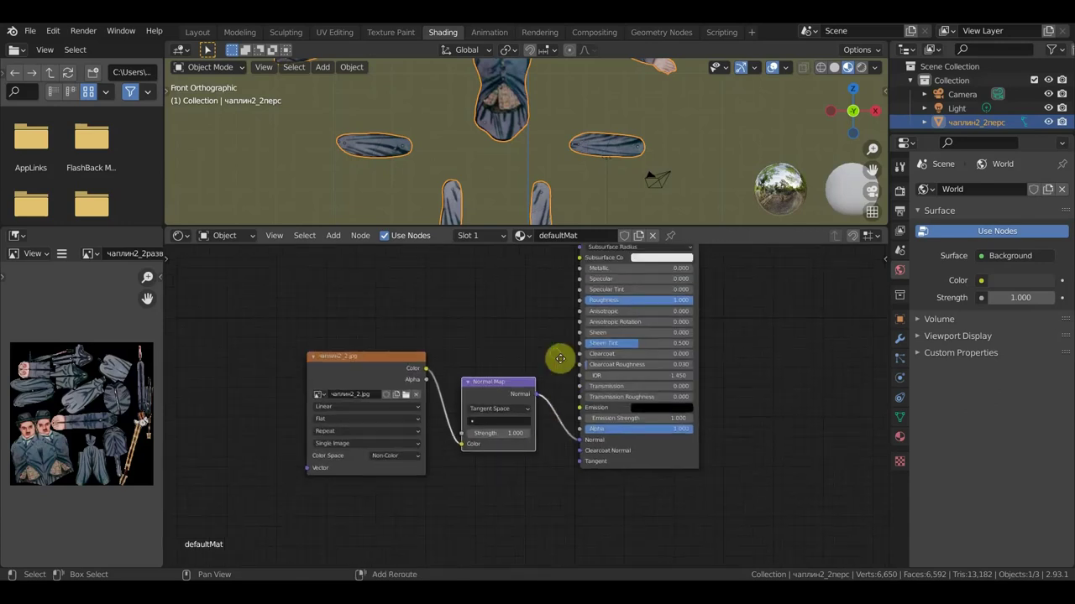
middle_click_drag(559, 355, 571, 492)
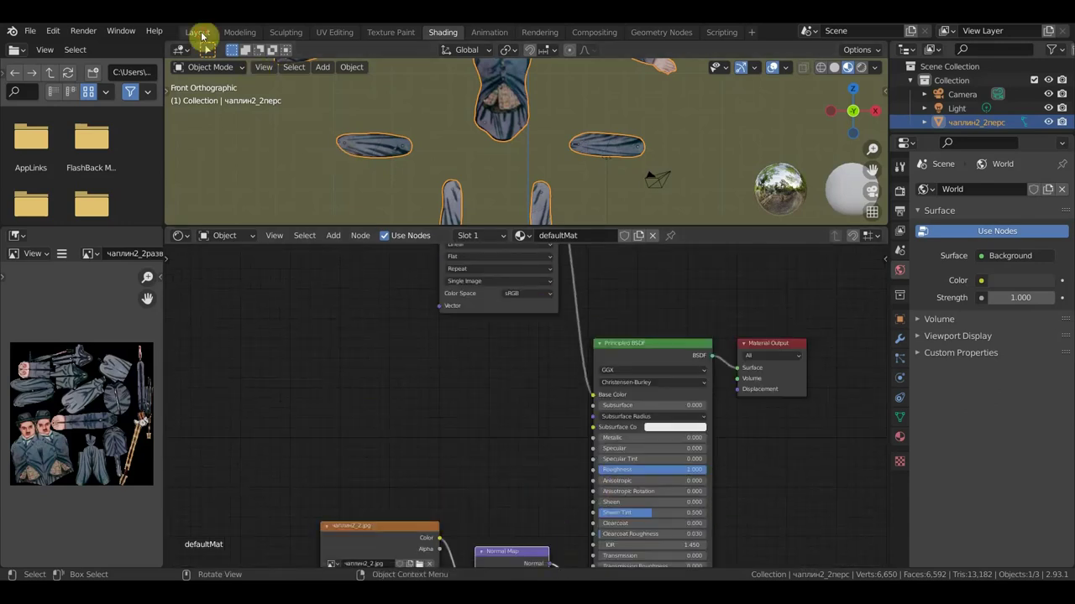
- Switch to the Layout workspace and put the puppet mesh into Edit Mode
left_click(202, 36)
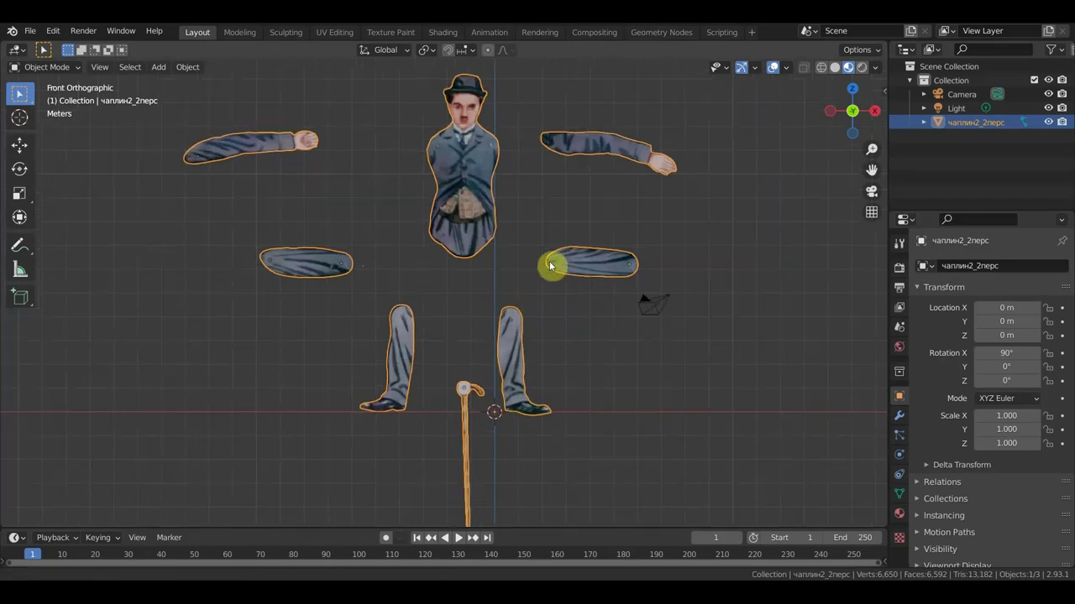
middle_click_drag(535, 313, 599, 269, "shift")
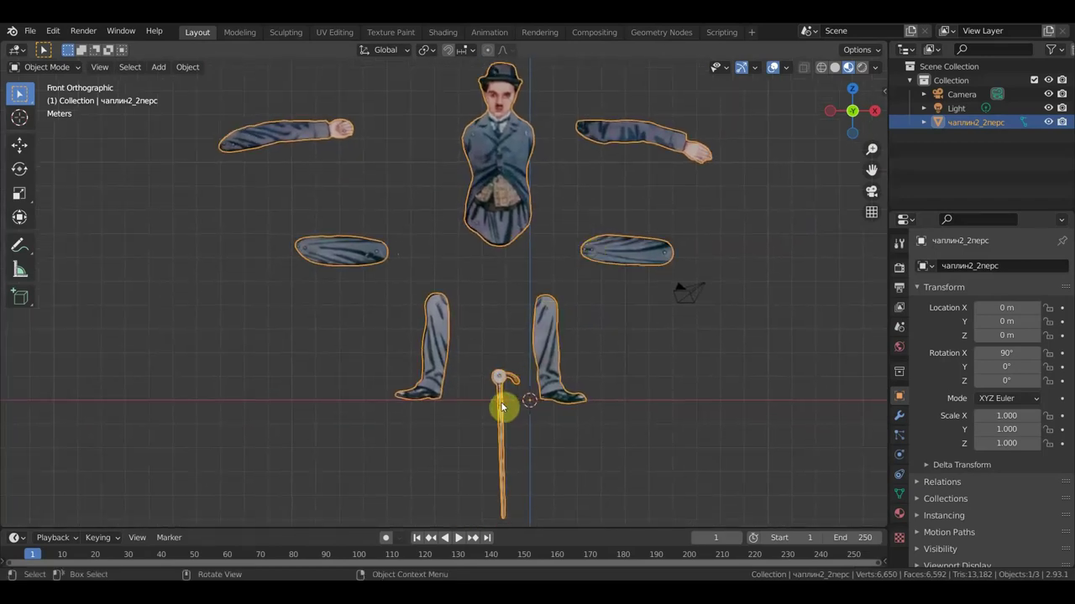
left_click(47, 69)
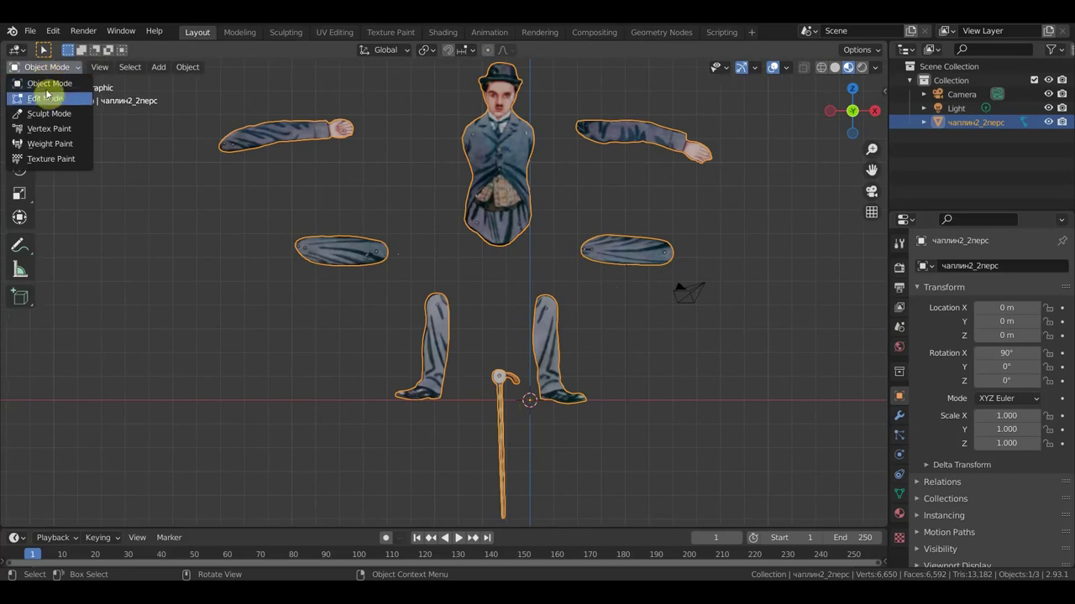
left_click(49, 101)
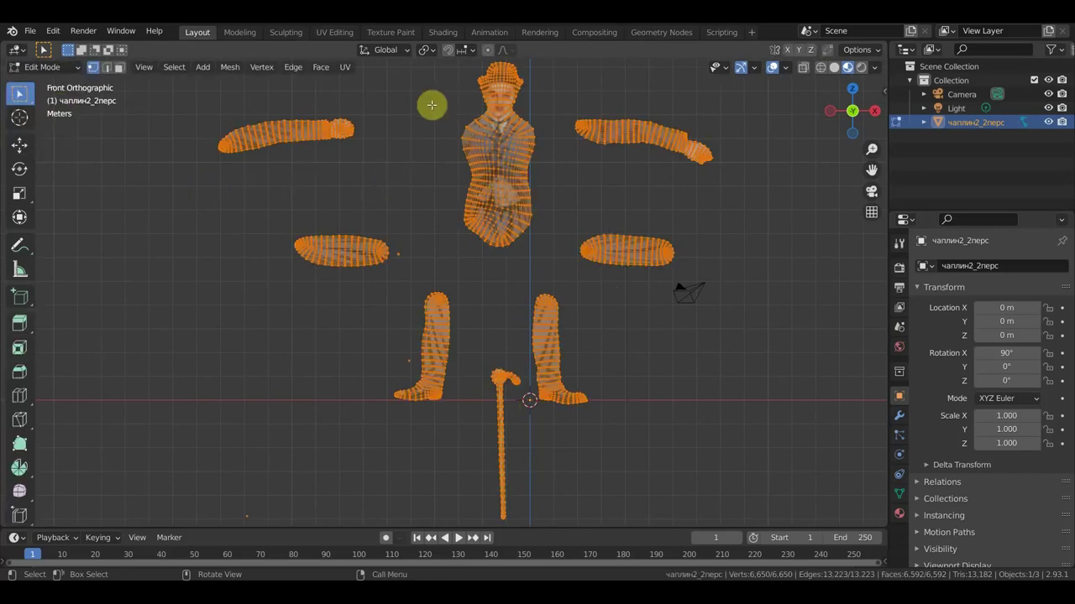
scroll(426, 396, "up", 1)
scroll(434, 398, "up", 3)
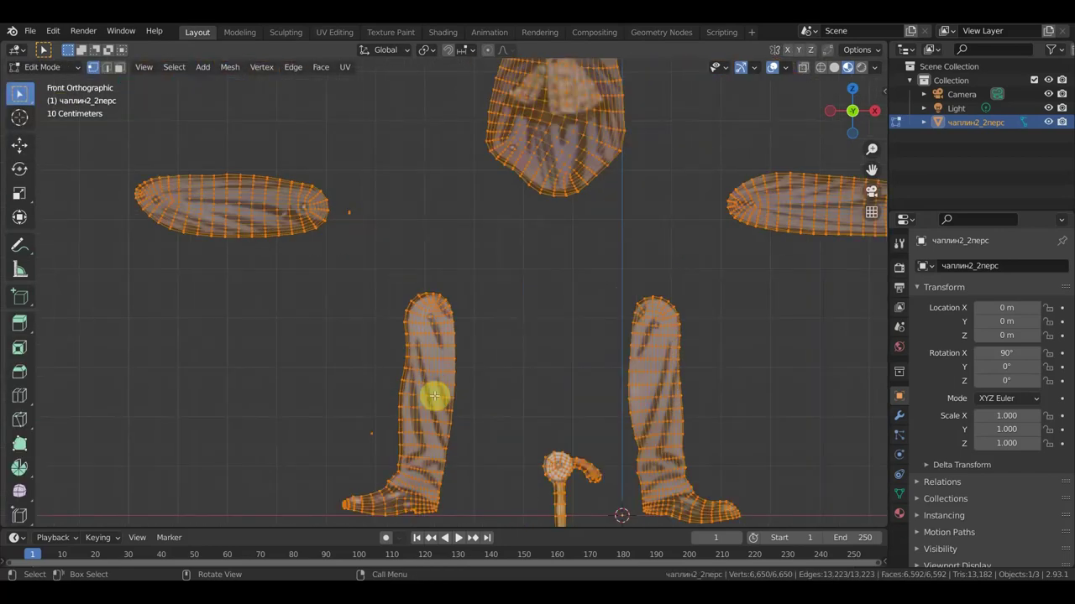
- In wireframe, delete the stray vertices beside the left arm and left boot, then box-select the left upper arm
left_click(395, 147)
left_click_drag(394, 143, 367, 102)
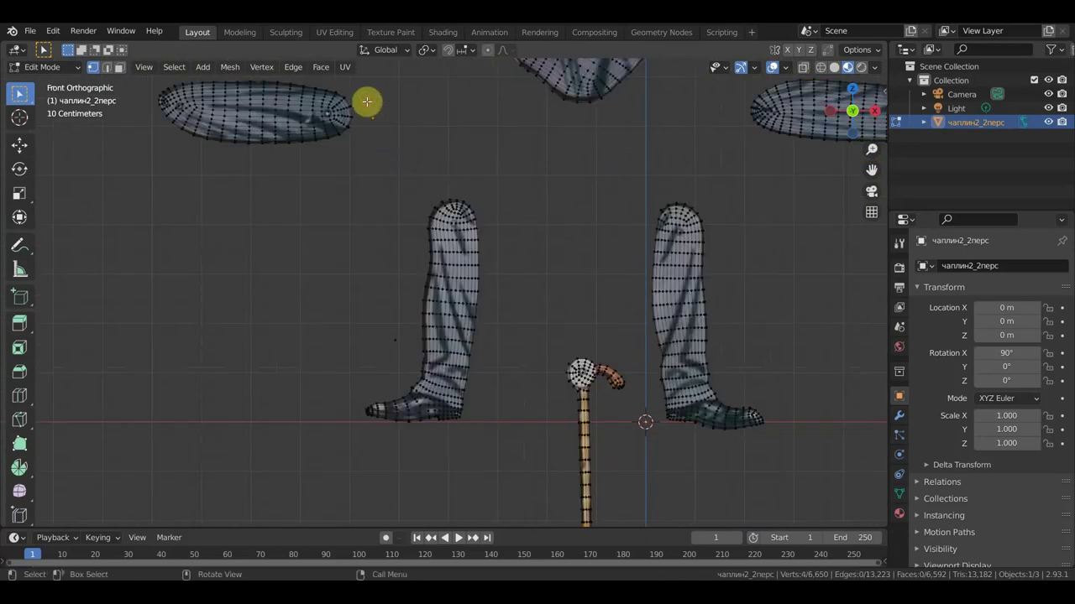
left_click(821, 69)
left_click_drag(401, 156, 361, 94)
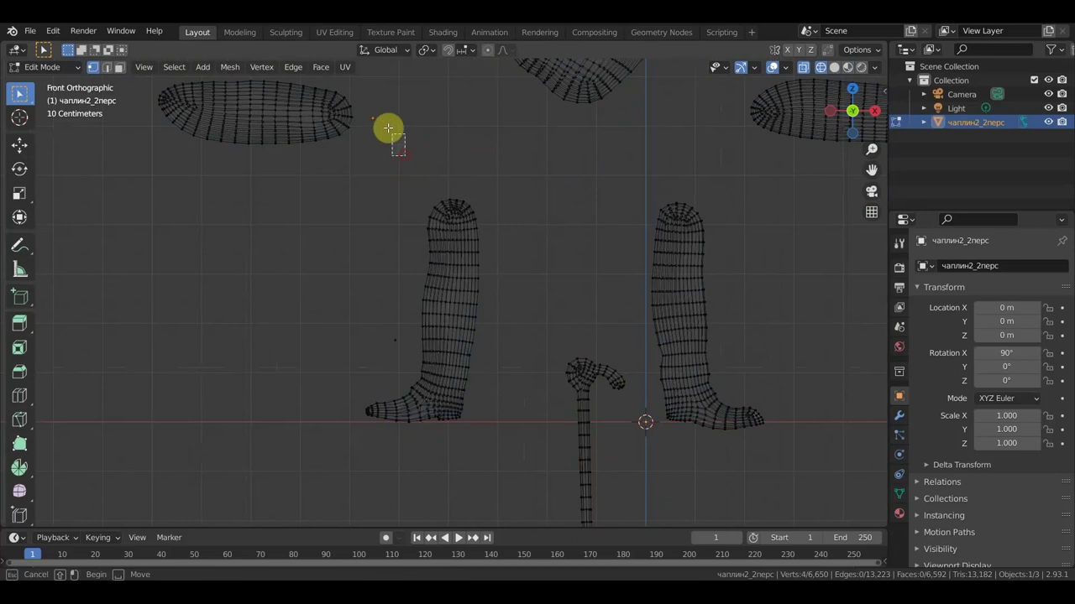
left_click_drag(361, 315, 406, 355, "shift")
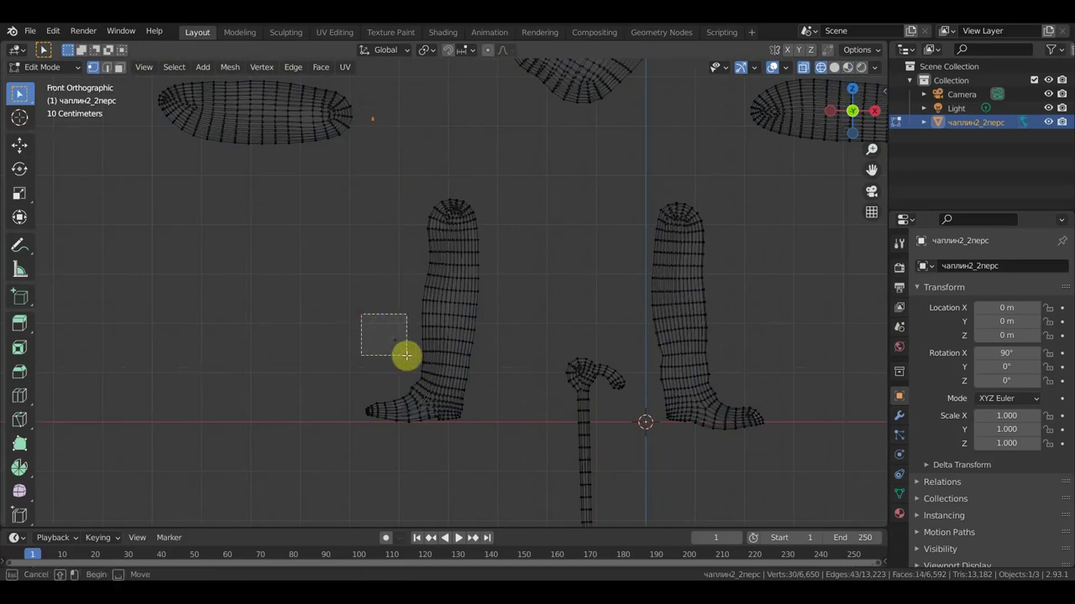
key("x")
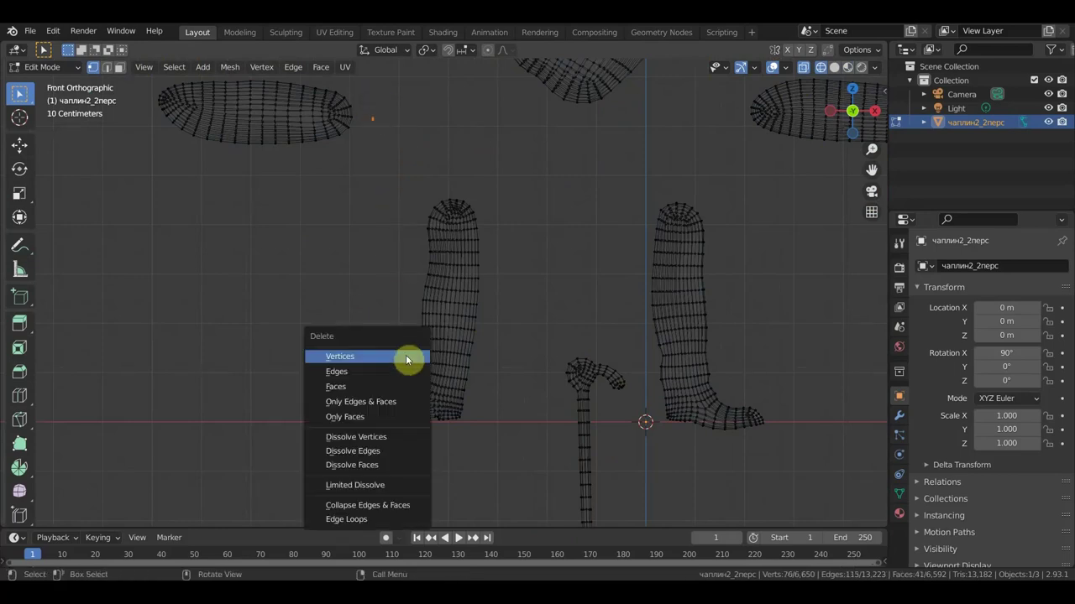
left_click(405, 354)
scroll(424, 344, "down", 1)
scroll(495, 309, "down", 2)
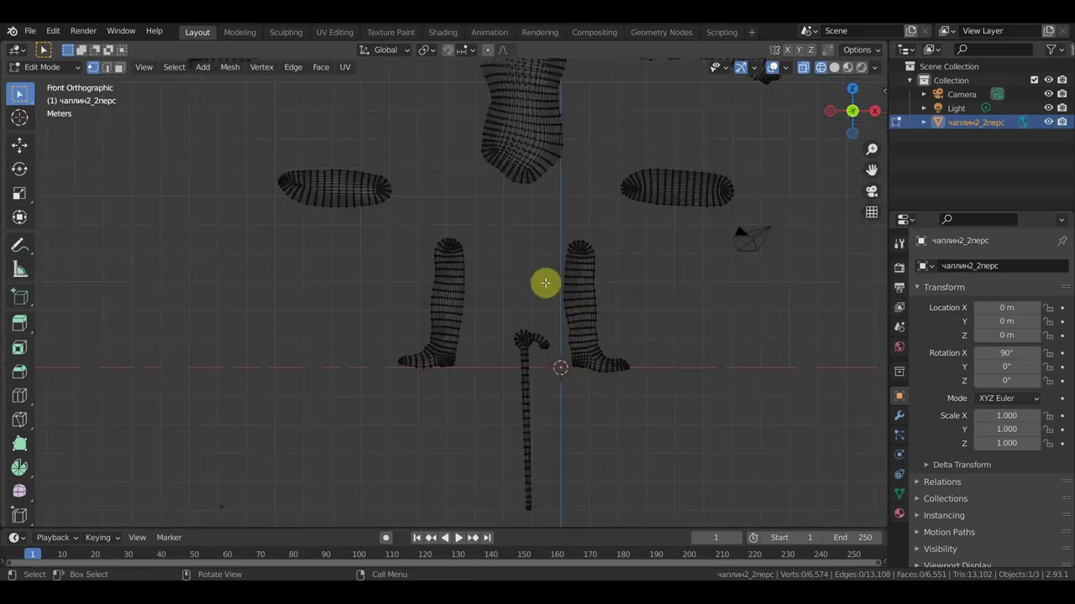
middle_click_drag(545, 283, 503, 422, "shift")
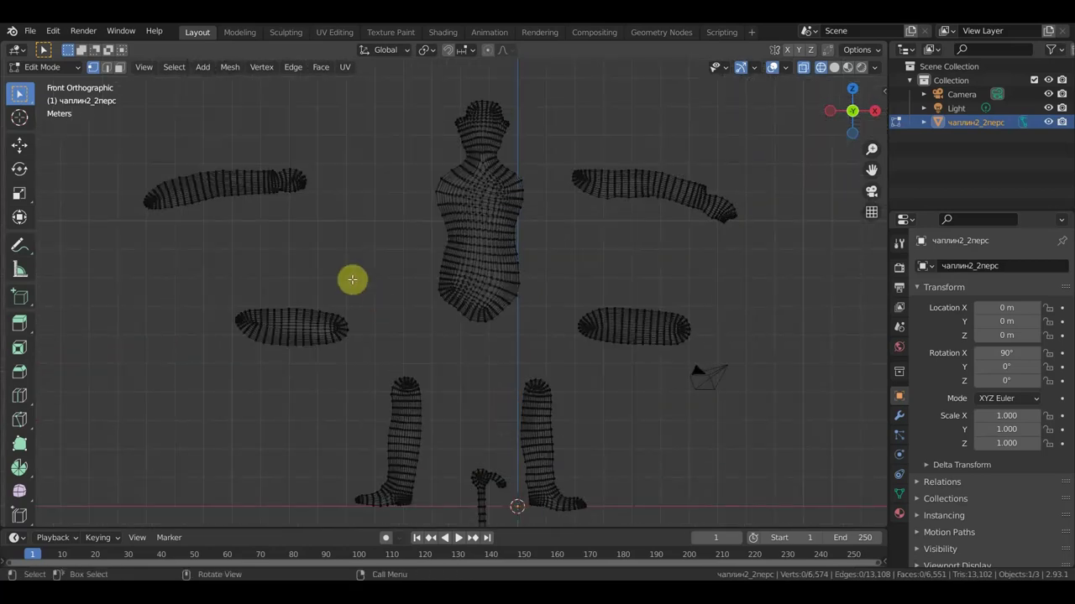
left_click_drag(349, 255, 93, 137)
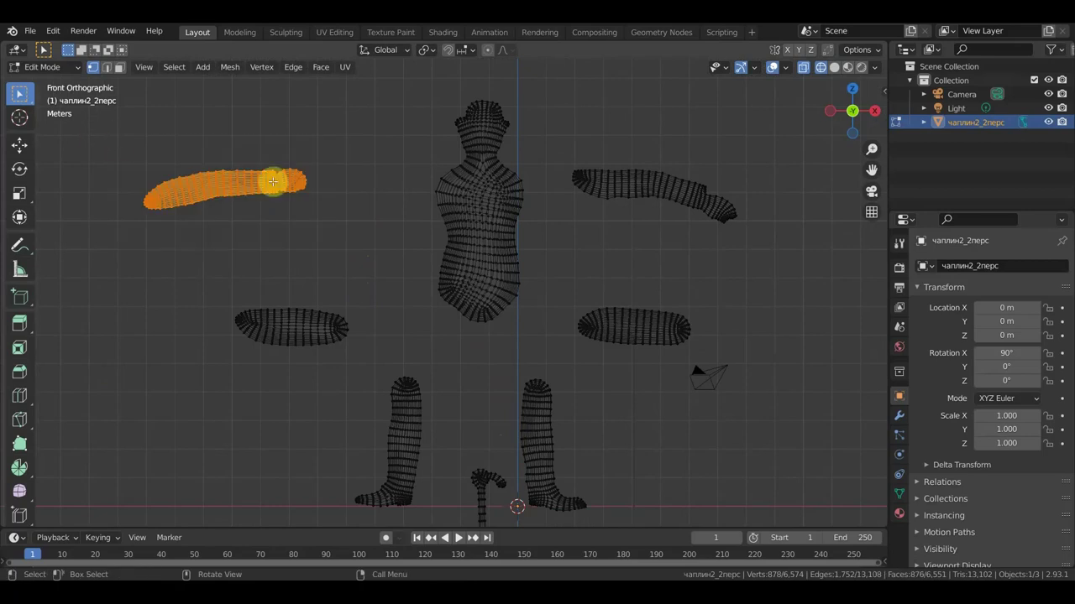
- Separate the left and right arm pieces from the puppet mesh into their own objects with P > Selection
key("p")
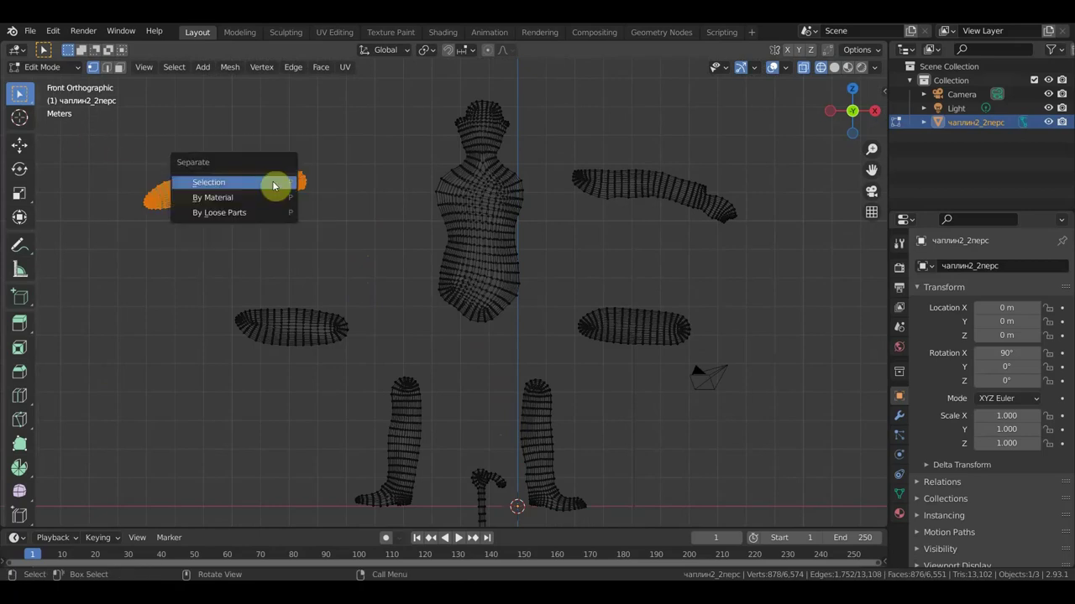
left_click(274, 185)
left_click_drag(766, 243, 563, 140)
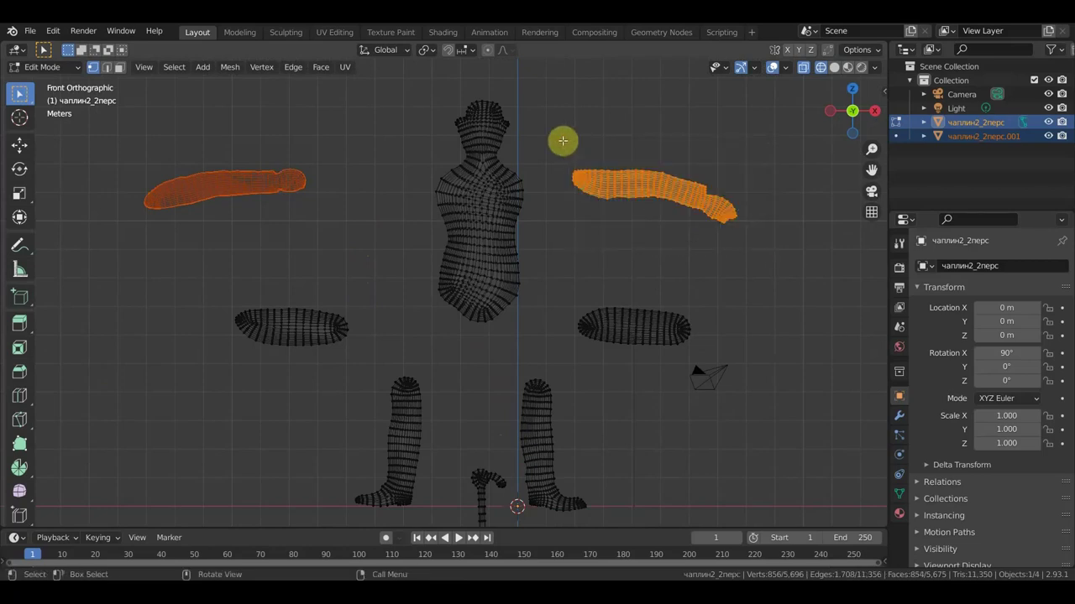
key("p")
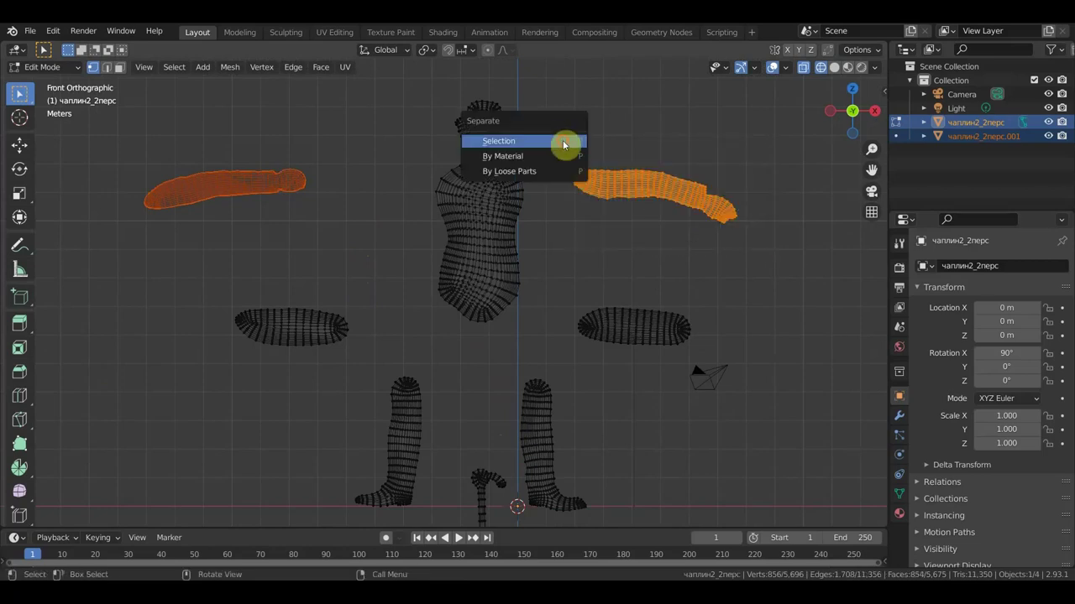
left_click(563, 144)
left_click_drag(714, 356, 564, 287)
key("p")
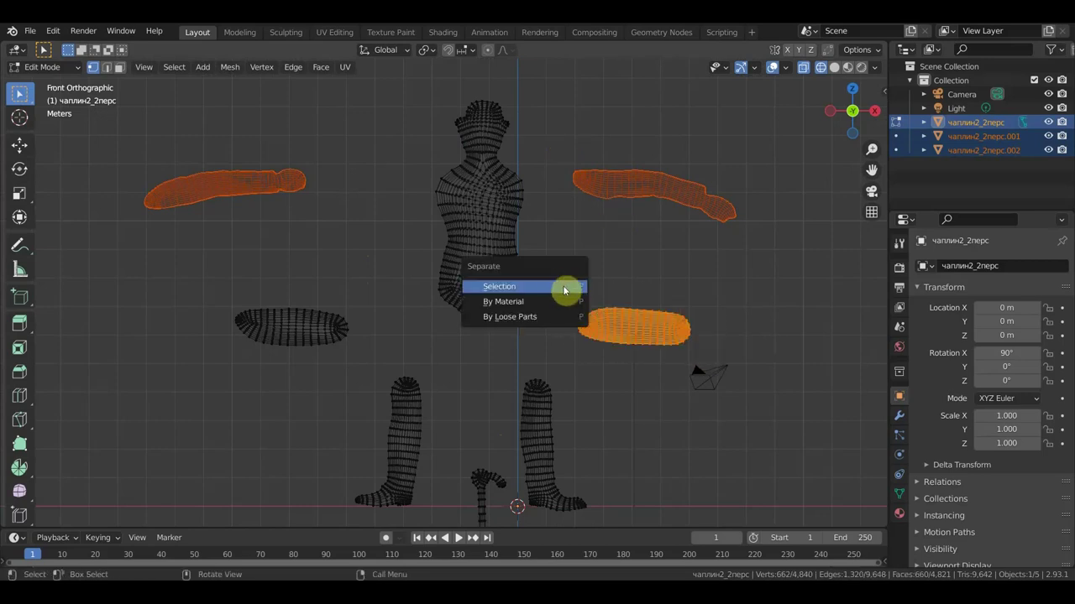
left_click(563, 290)
left_click_drag(196, 294, 368, 353)
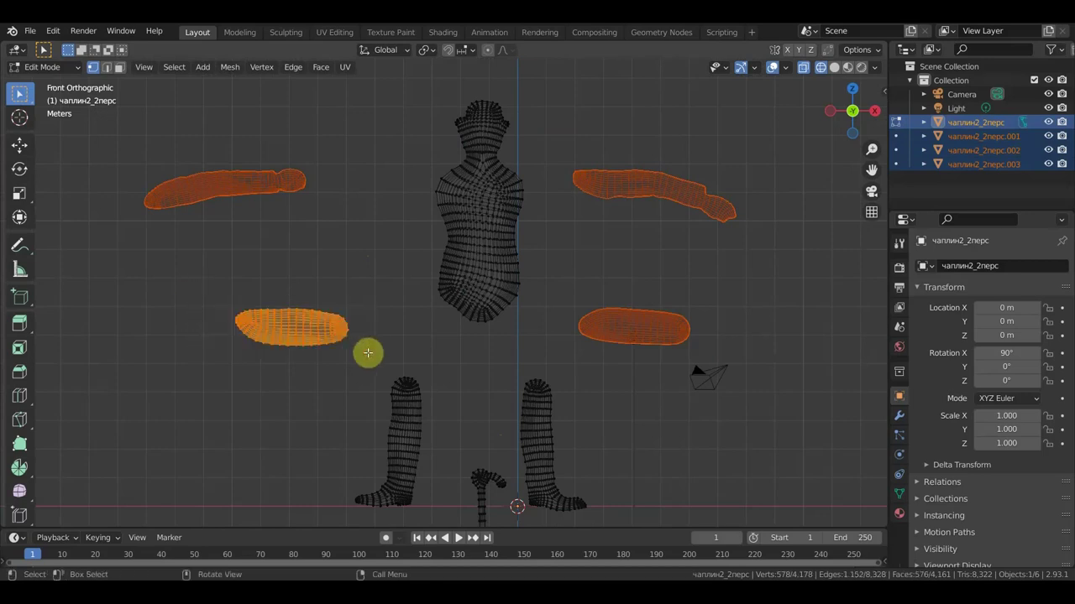
key("p")
left_click(368, 354)
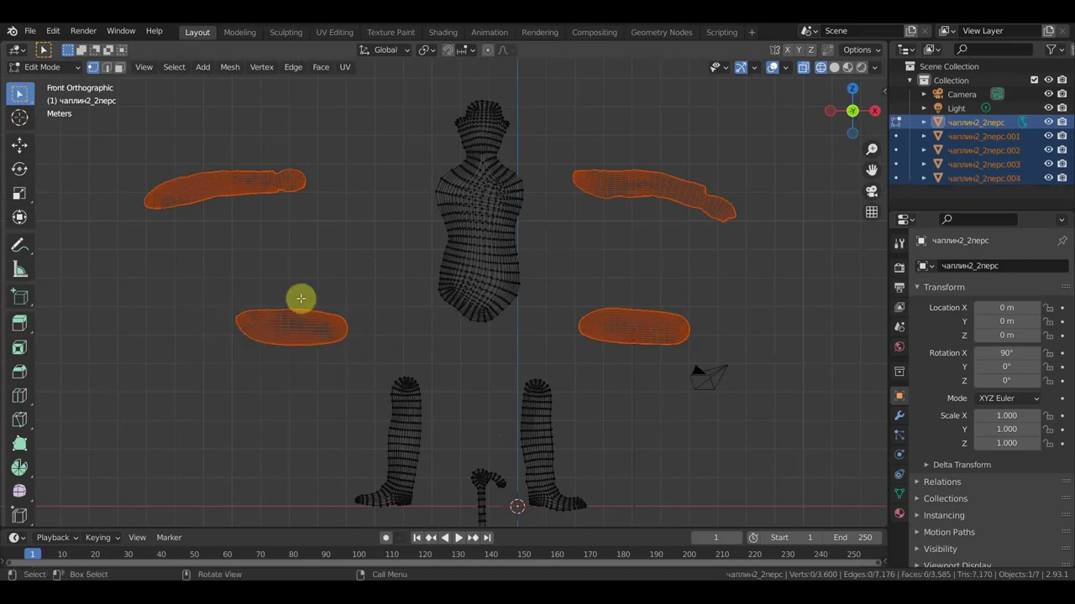
- Separate the right leg and the cane into their own objects
scroll(727, 411, "down", 5, "shift")
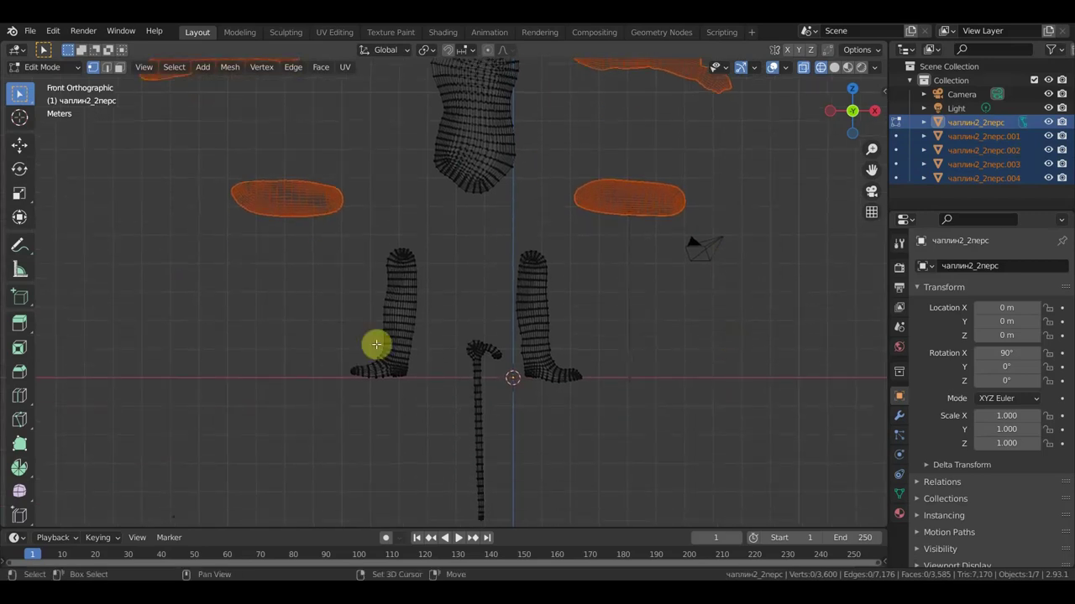
mouse_move(434, 414)
left_mouse_down()
mouse_move(386, 259)
mouse_move(349, 237)
left_mouse_up()
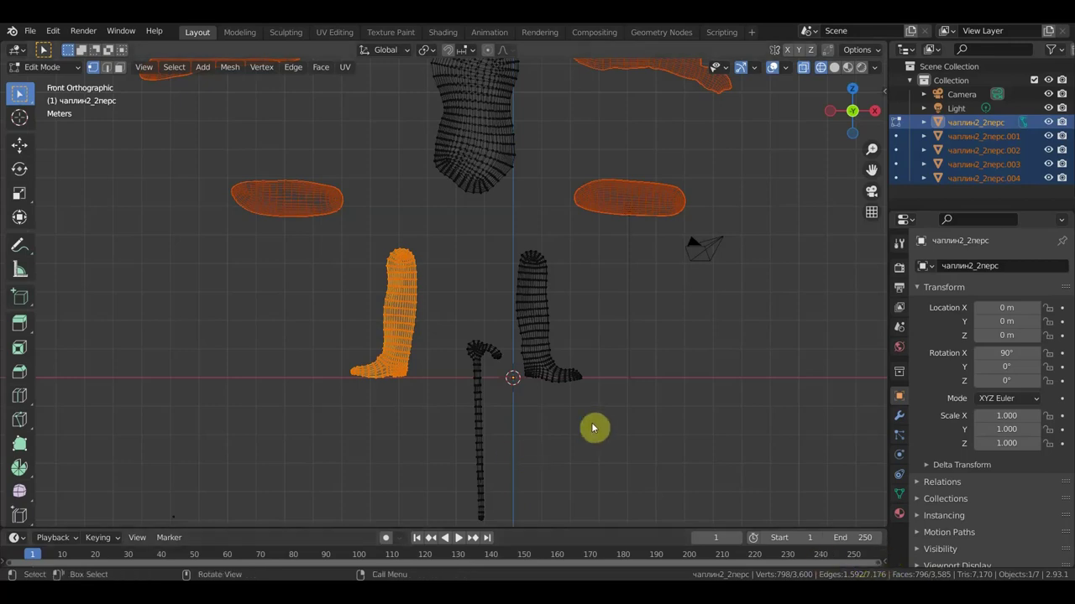
left_click_drag(609, 399, 506, 239)
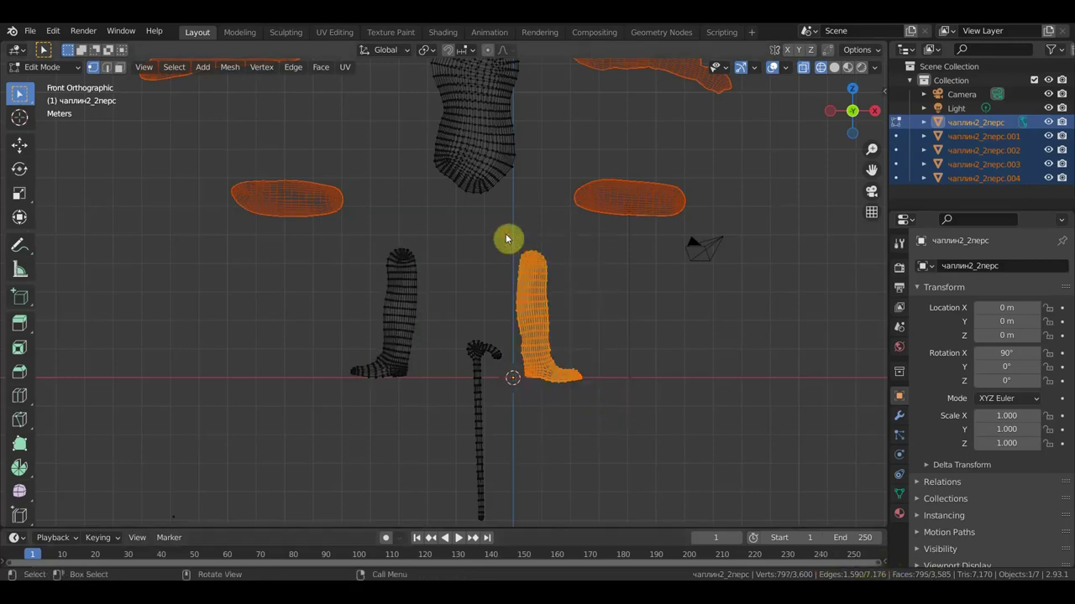
key("p")
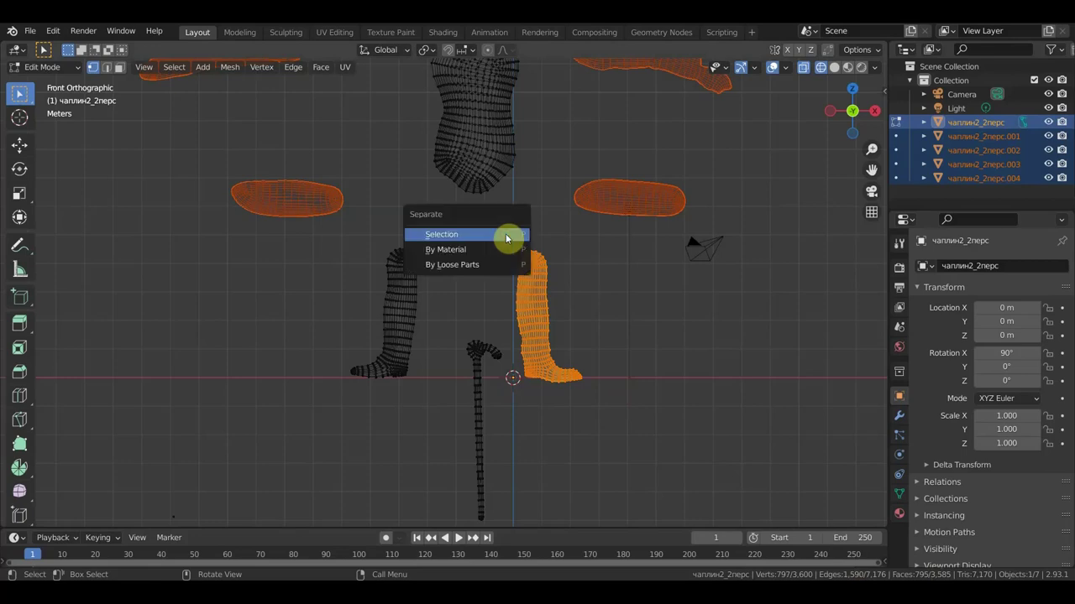
left_click(507, 239)
middle_click_drag(538, 434, 555, 432, "shift")
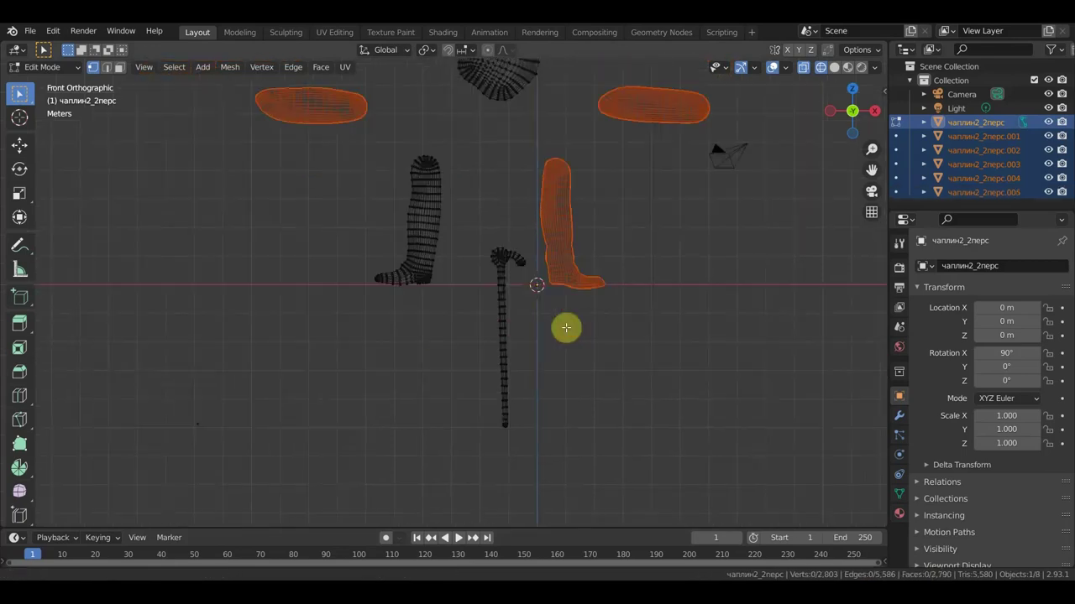
left_click_drag(544, 447, 485, 220)
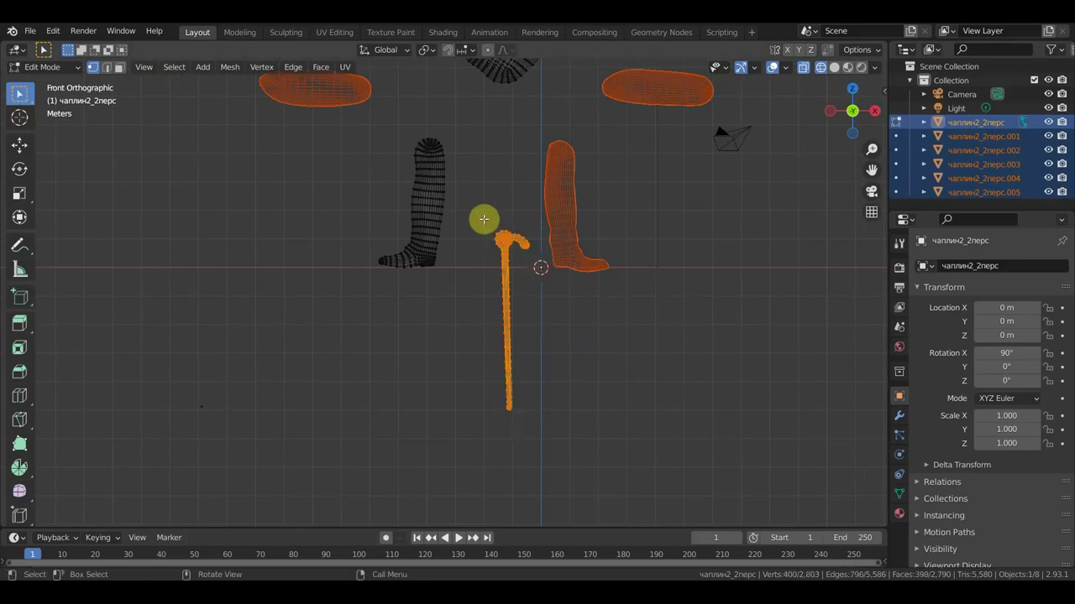
key("p")
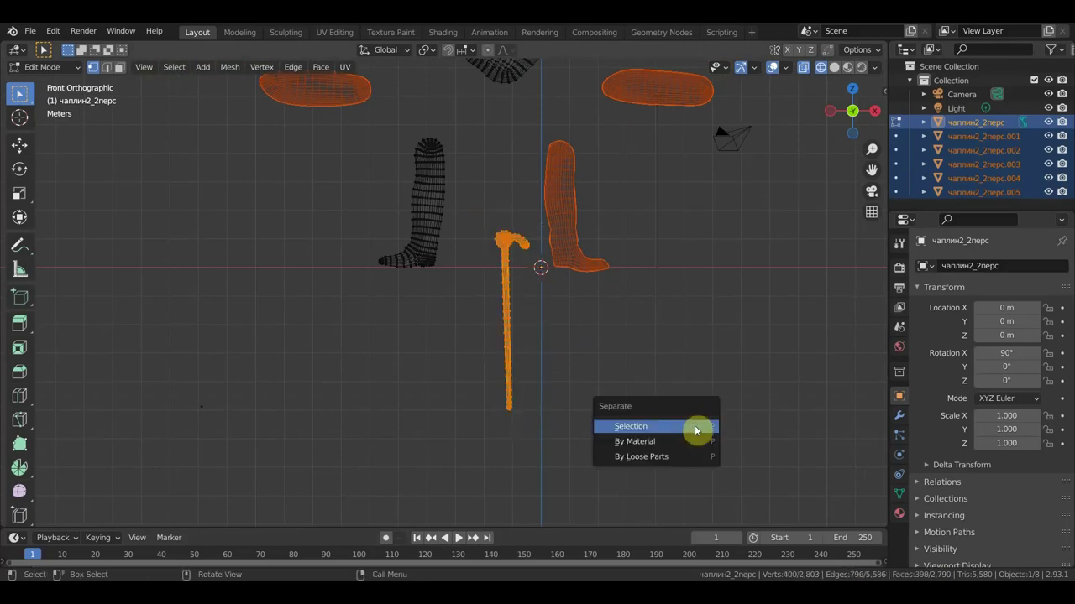
left_click(695, 428)
- Separate the left leg into its own object and return to Object Mode
scroll(695, 427, "down", 1)
scroll(676, 341, "down", 1)
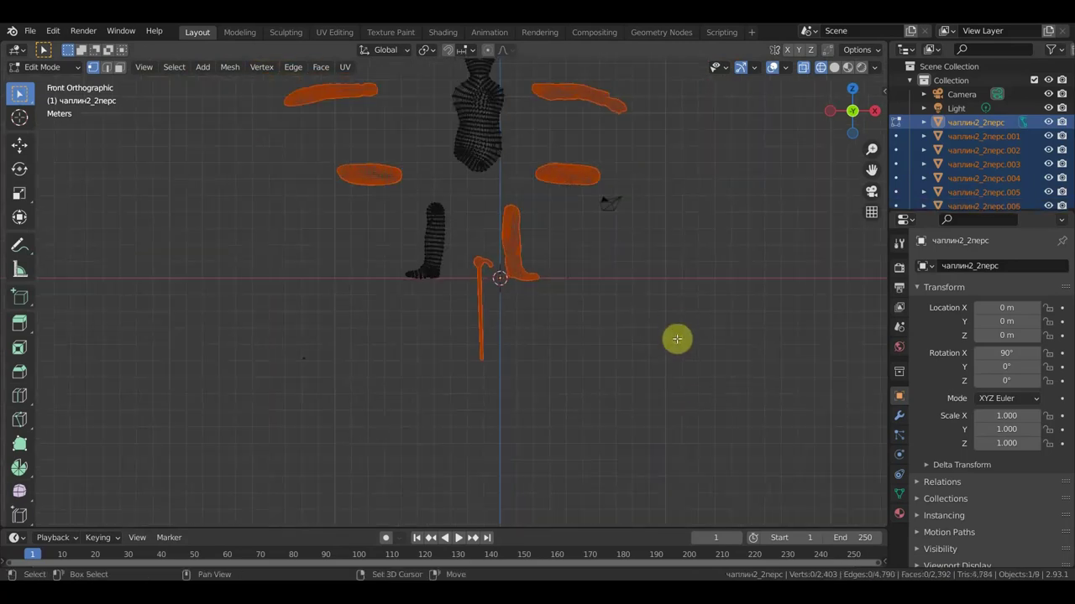
scroll(683, 443, "down", 1)
middle_click_drag(683, 444, 689, 474, "shift")
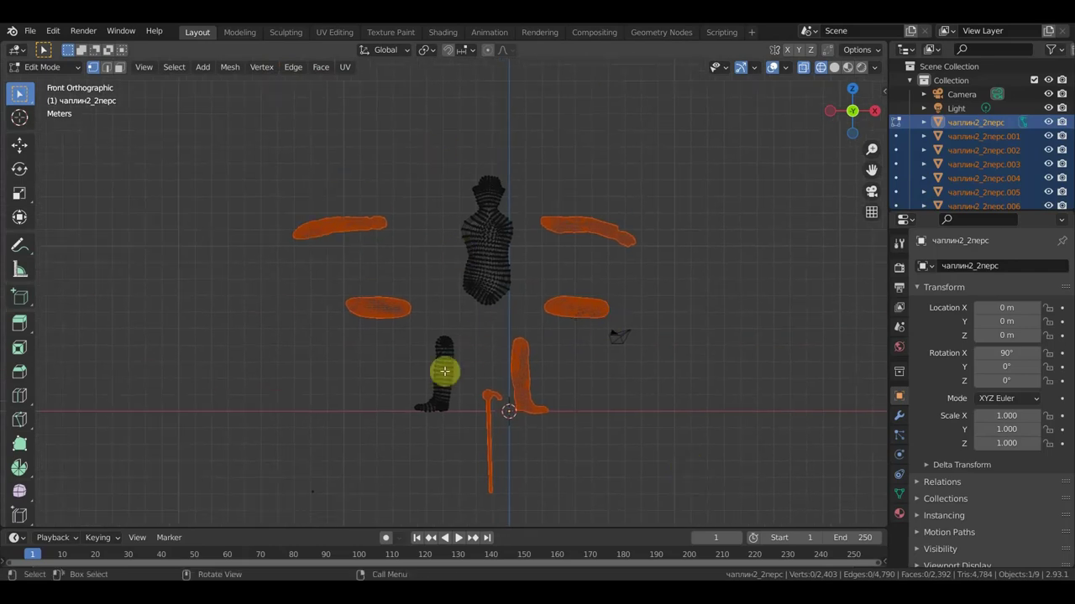
left_click_drag(467, 442, 397, 326)
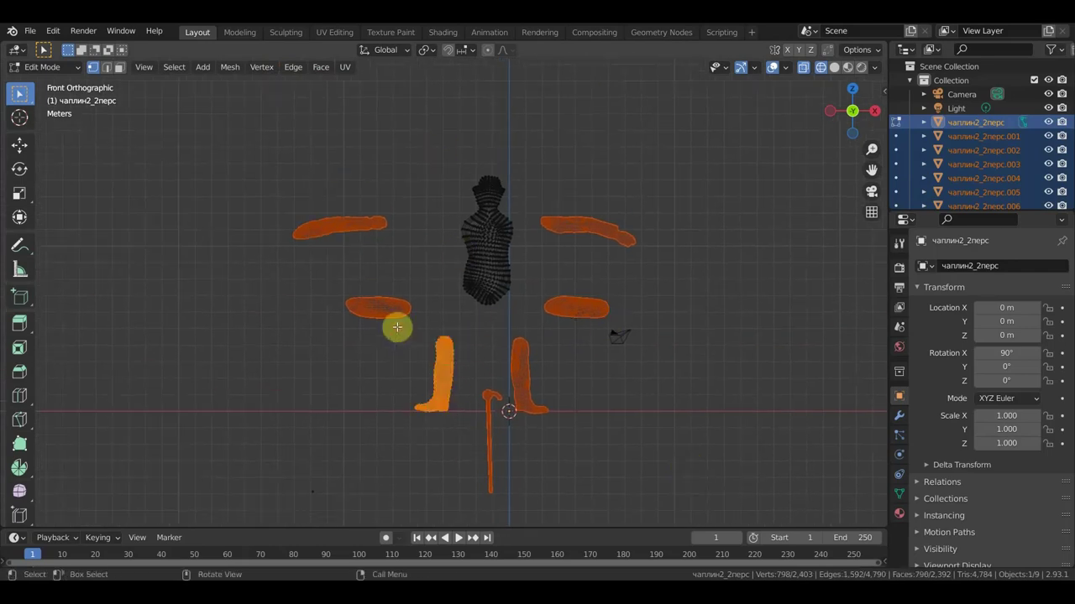
key("p")
left_click(398, 332)
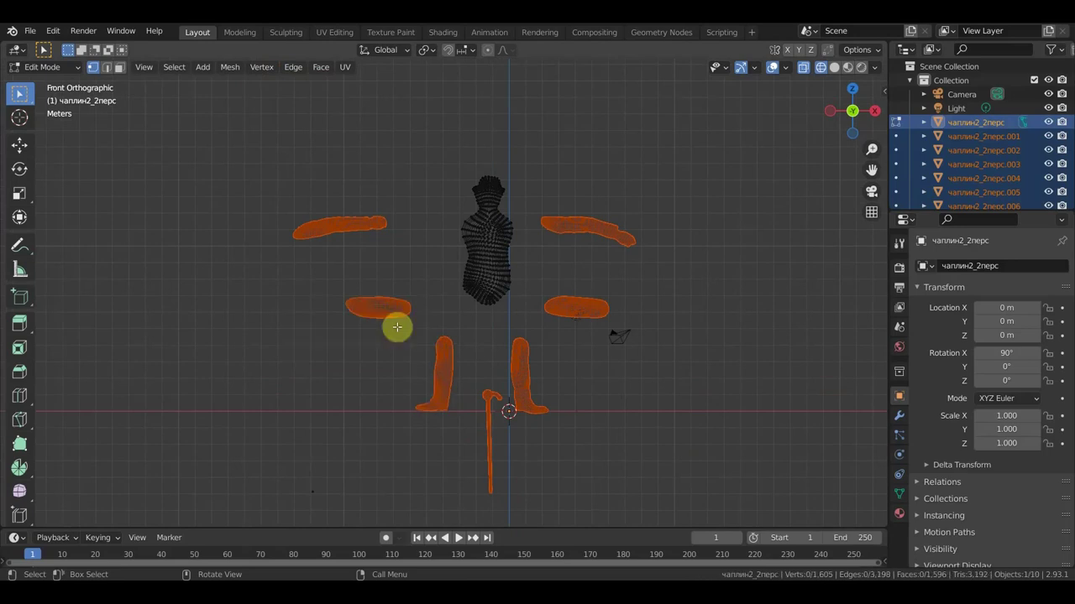
left_click(53, 69)
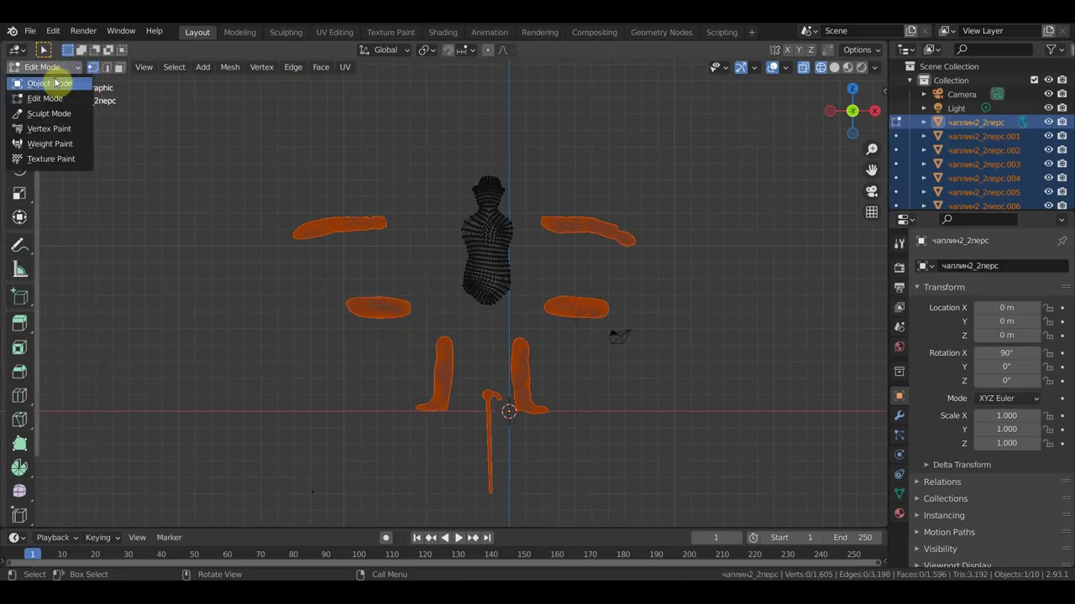
left_click(56, 84)
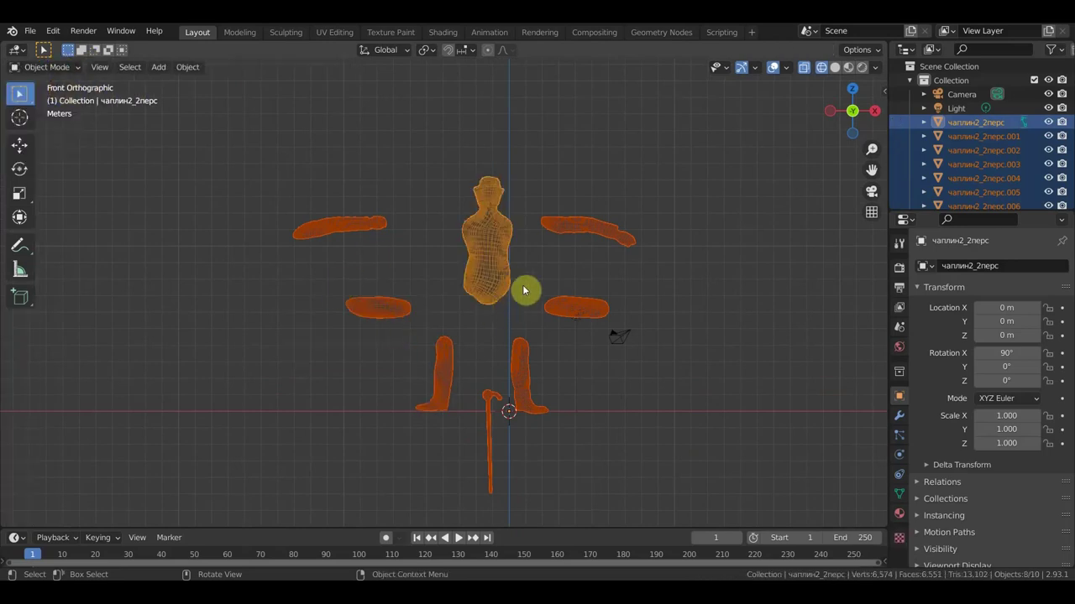
- Enable Material Preview shading so the pieces show their Chaplin textures
left_click(849, 71)
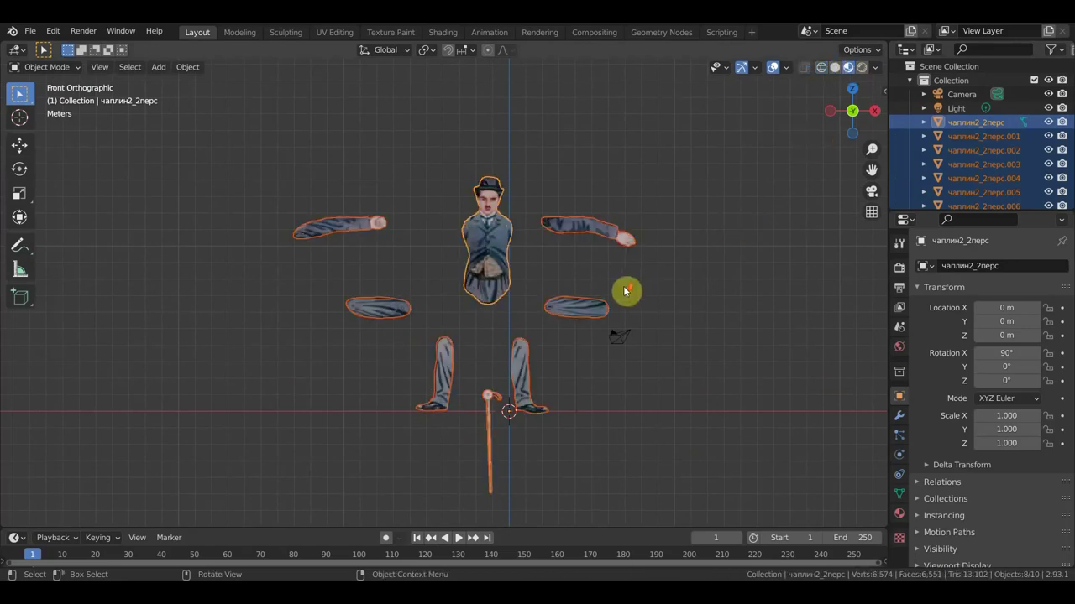
scroll(624, 286, "up", 1)
scroll(621, 252, "up", 1)
middle_click_drag(619, 236, 607, 194, "shift")
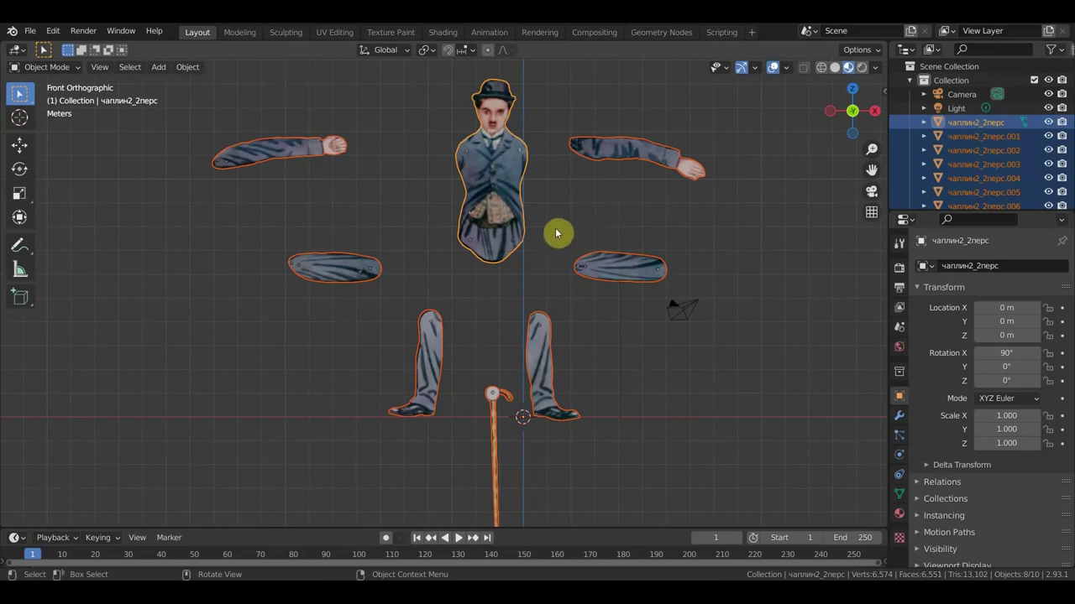
- Push the left leg back in depth to Y -0.22411 m with the Move tool
left_click(427, 384)
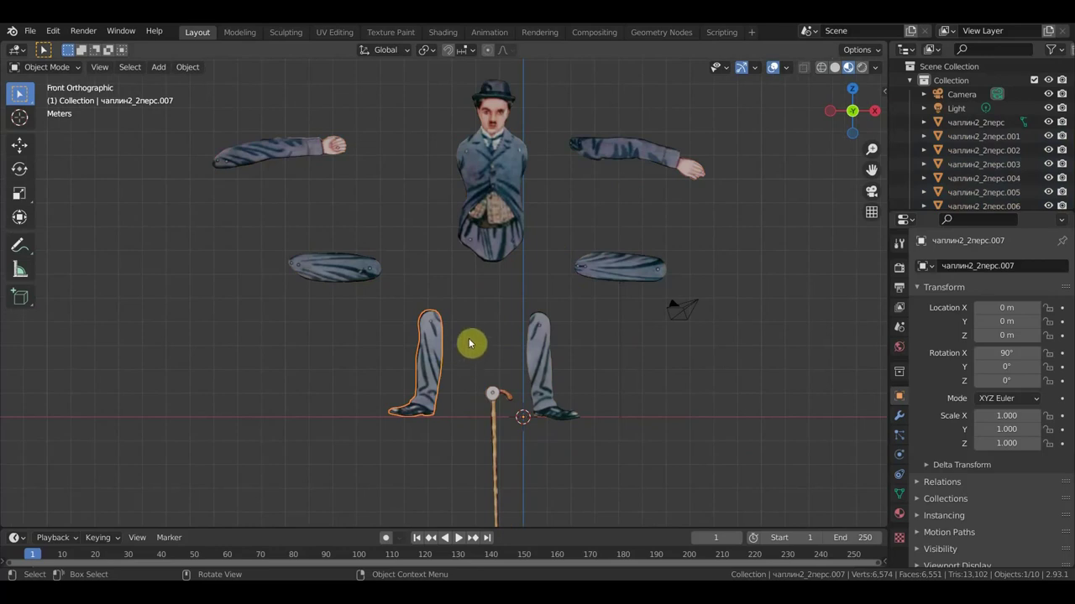
middle_click_drag(497, 336, 335, 360)
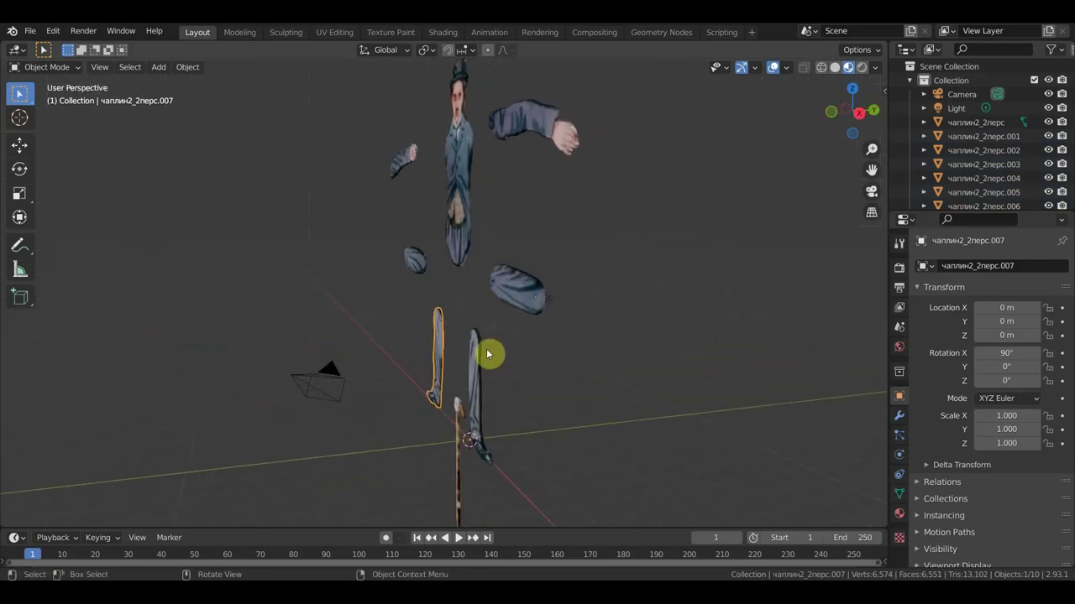
middle_click_drag(482, 307, 471, 310)
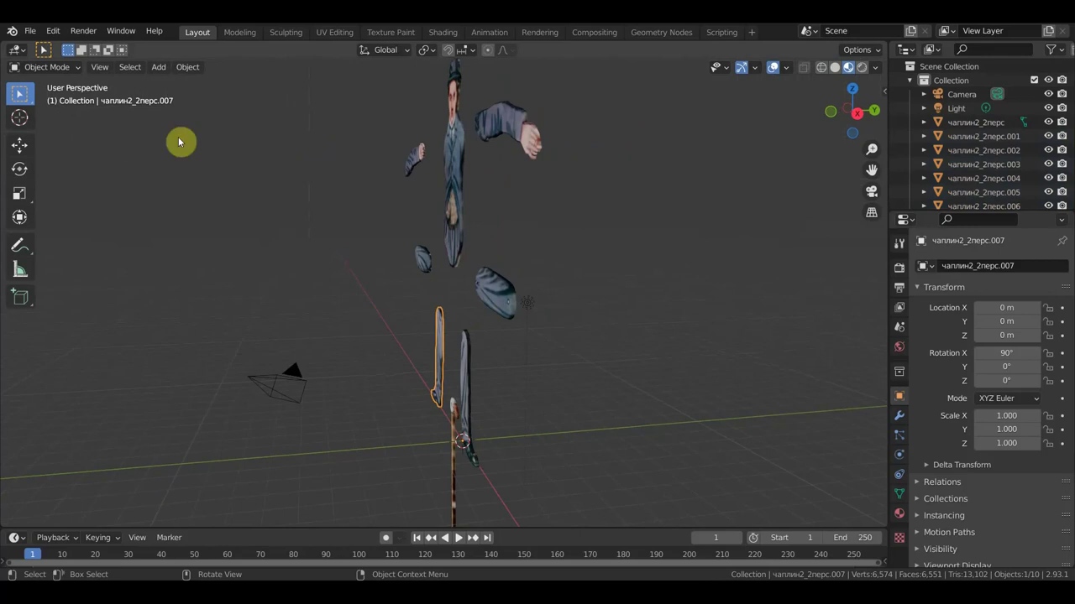
left_click(20, 145)
left_click_drag(515, 438, 504, 434)
left_click_drag(453, 379, 455, 383)
- In front view, shift the left leg and torso right so the torso sits at X 1.1852 m above both legs
key("KP_1")
left_click_drag(584, 413, 618, 420)
left_click(504, 232)
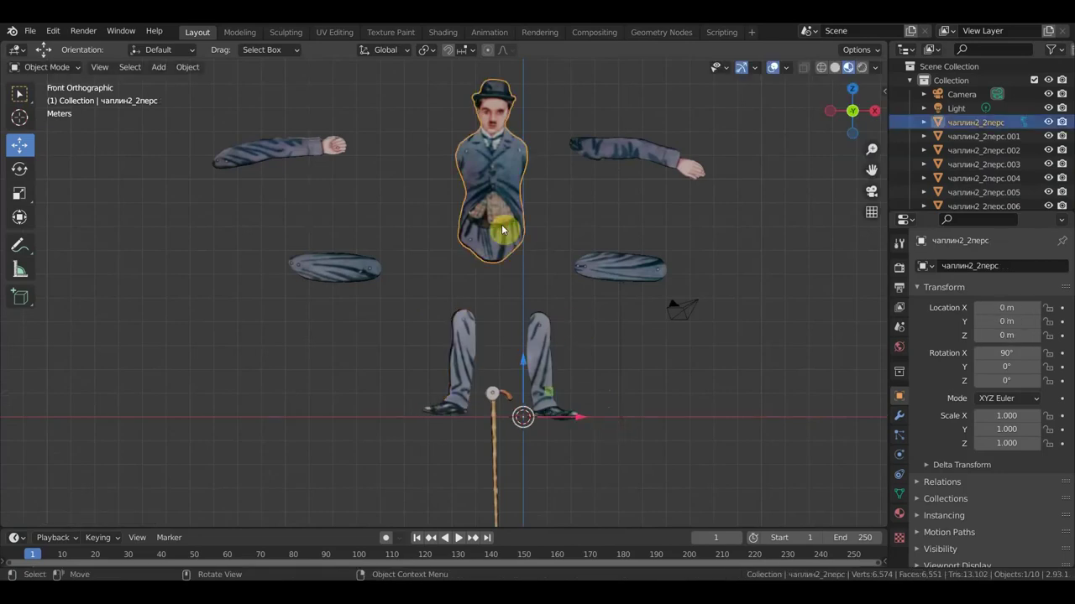
scroll(501, 224, "down", 2)
left_click_drag(557, 380, 580, 389)
scroll(566, 210, "up", 1)
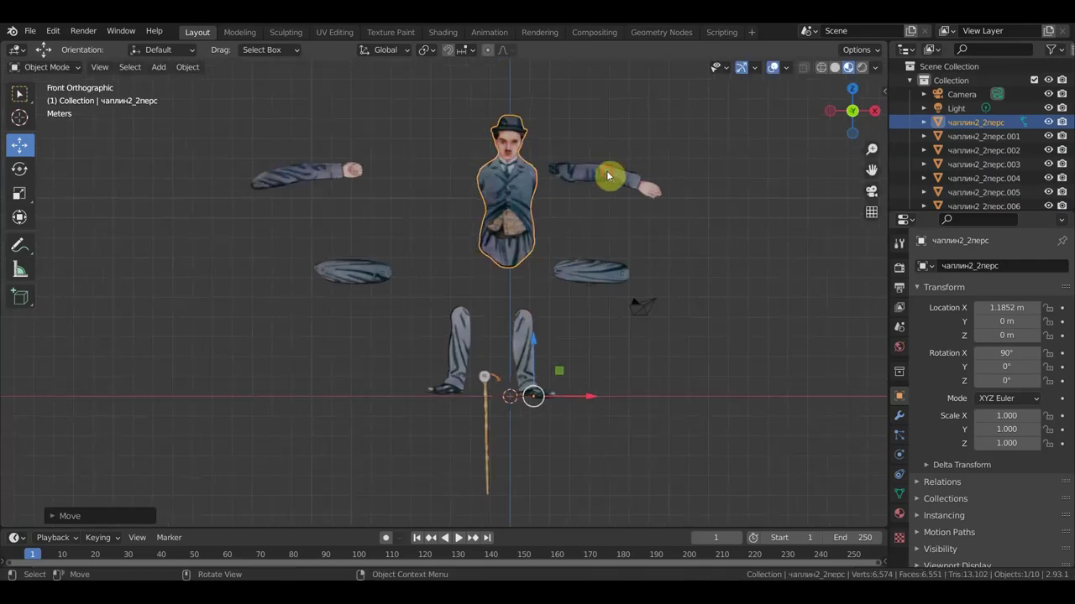
left_click(608, 176)
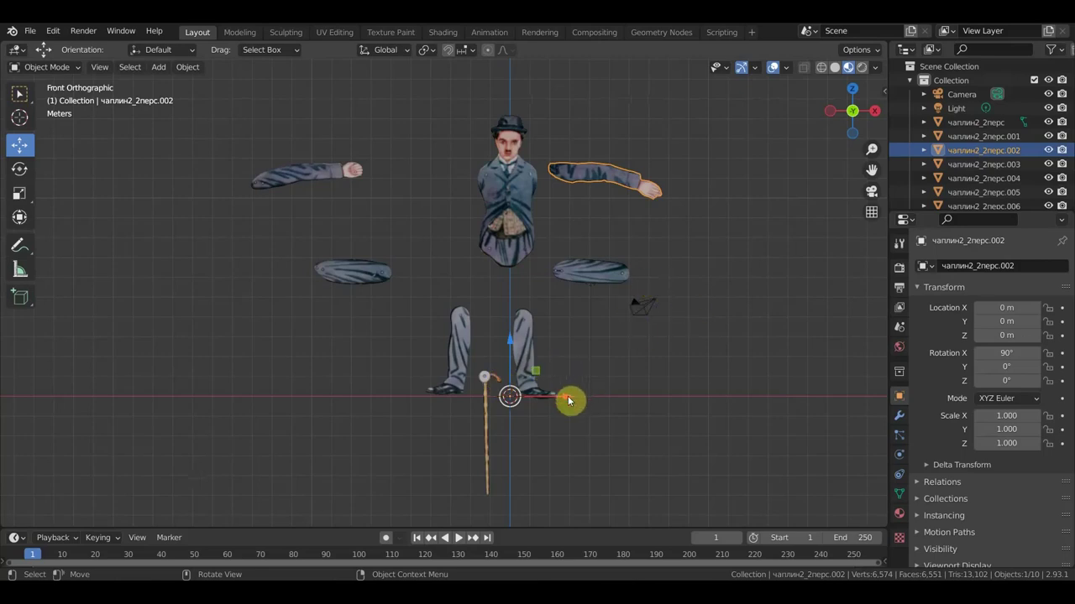
- Centre the right upper arm's origin on its geometry and slide it to the torso's right shoulder
left_click(160, 68)
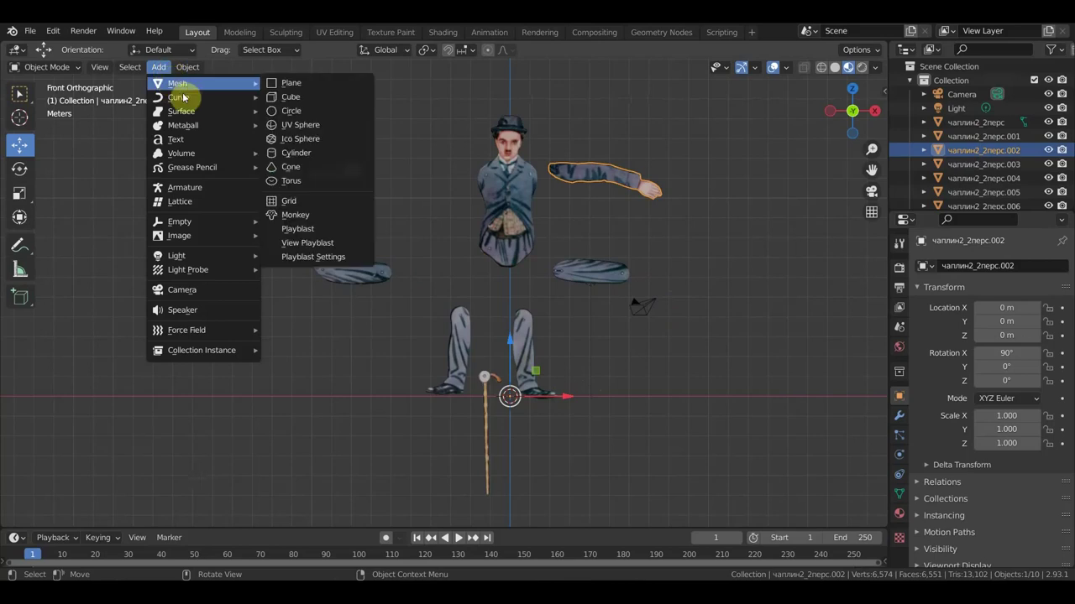
left_click(187, 67)
mouse_move(210, 98)
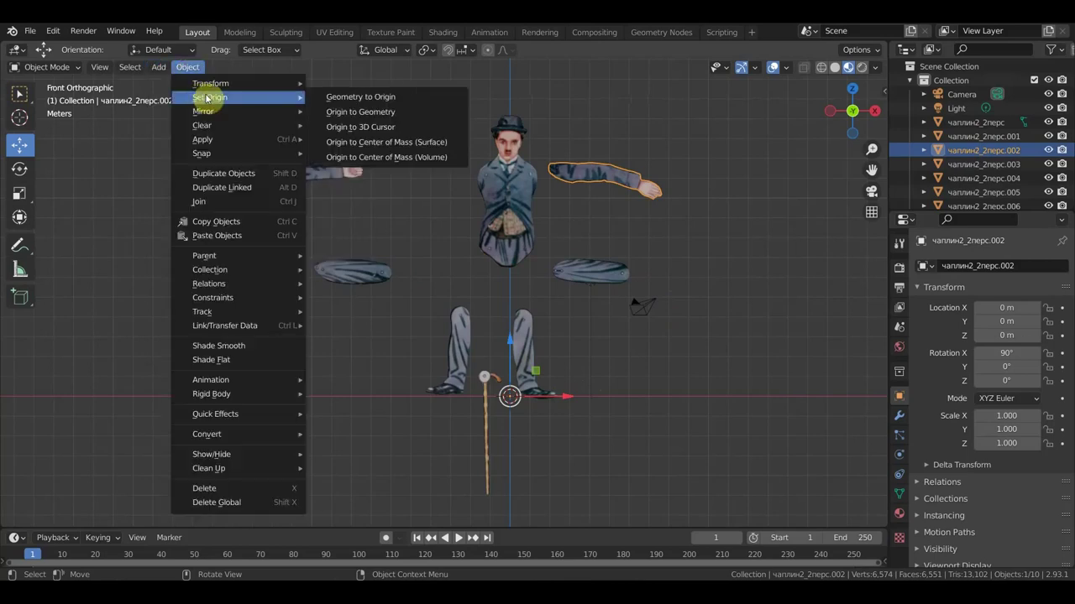
left_click(361, 116)
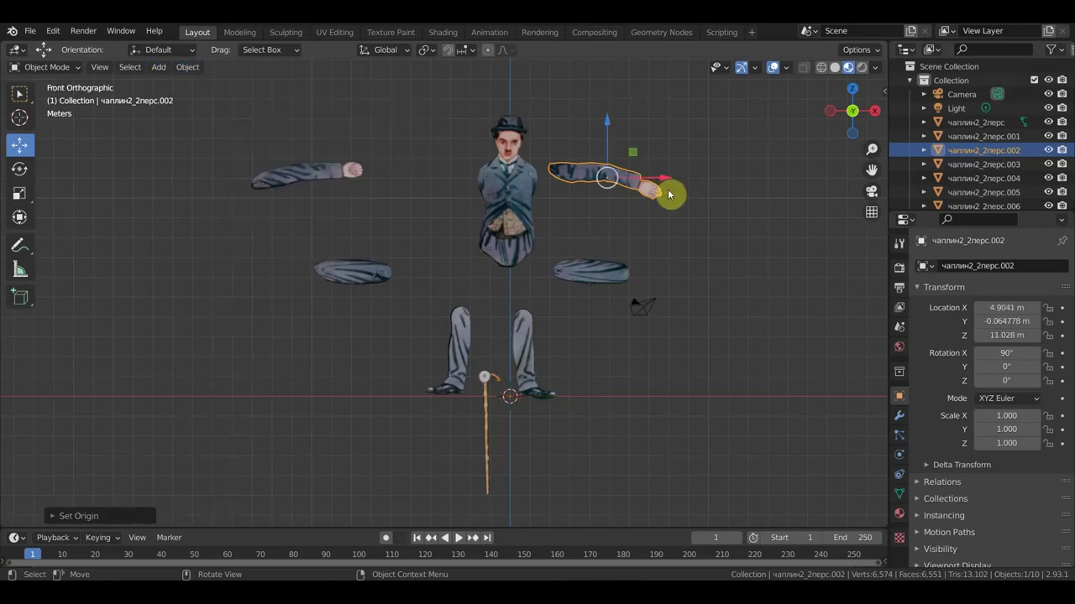
left_click_drag(669, 188, 635, 174)
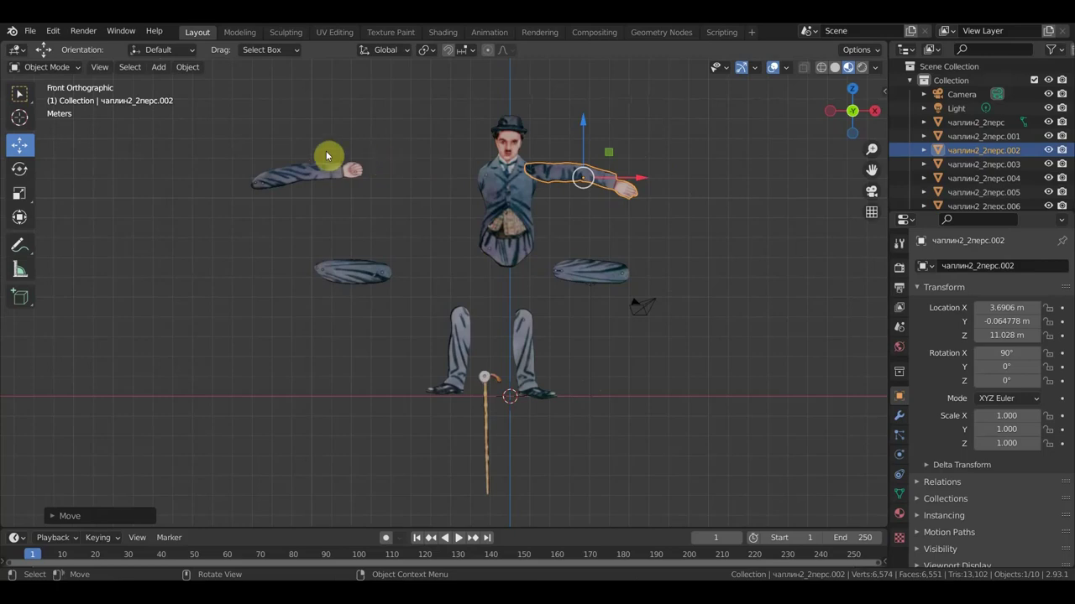
- Pick out the loose trouser piece lying left of the torso
left_click(328, 176)
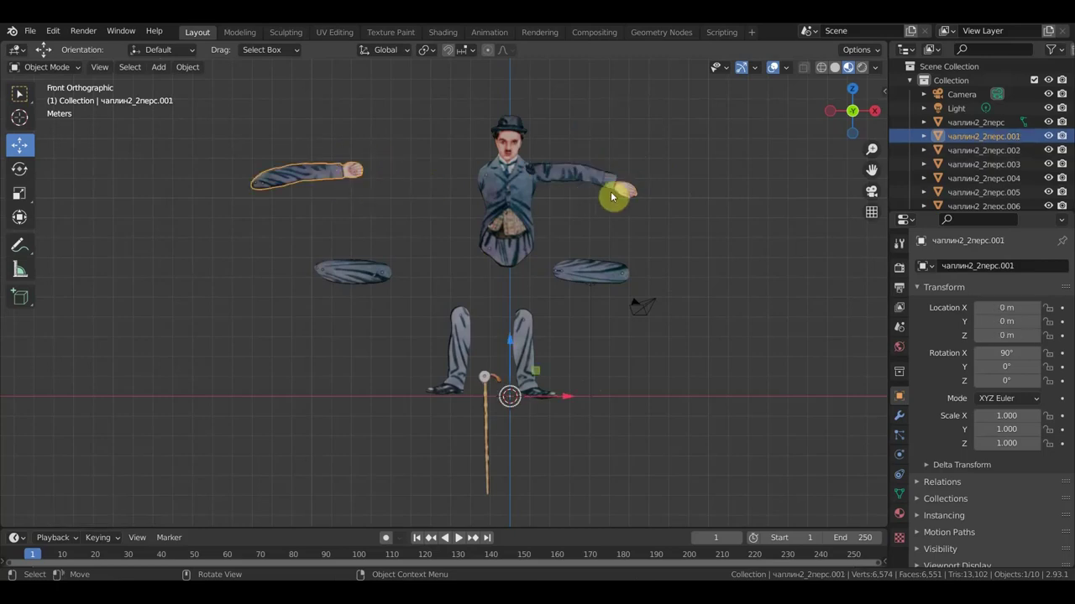
scroll(656, 212, "up", 2)
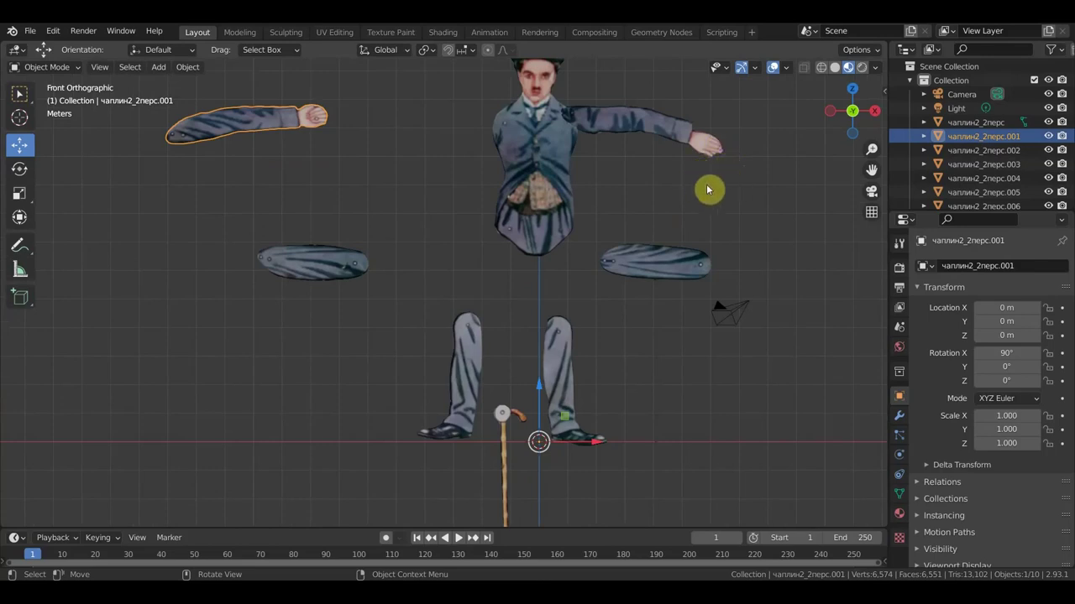
scroll(403, 284, "down", 1)
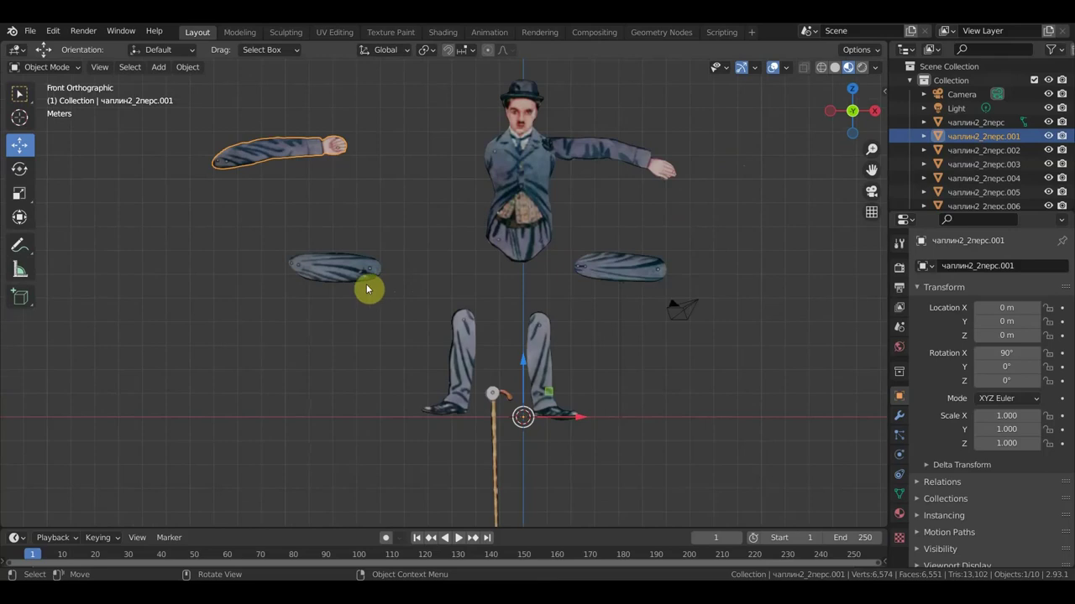
left_click(380, 289)
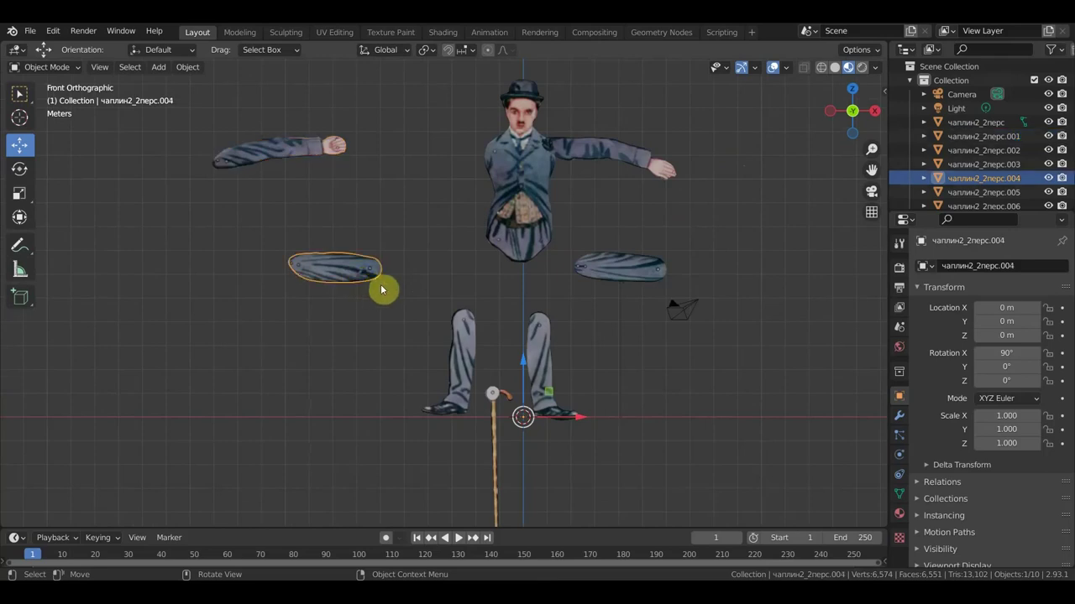
- Centre the left trouser piece's origin, rotate it upright to 90.4°, and place it at X -1.088, Z 5.786
key("r")
left_click(481, 291)
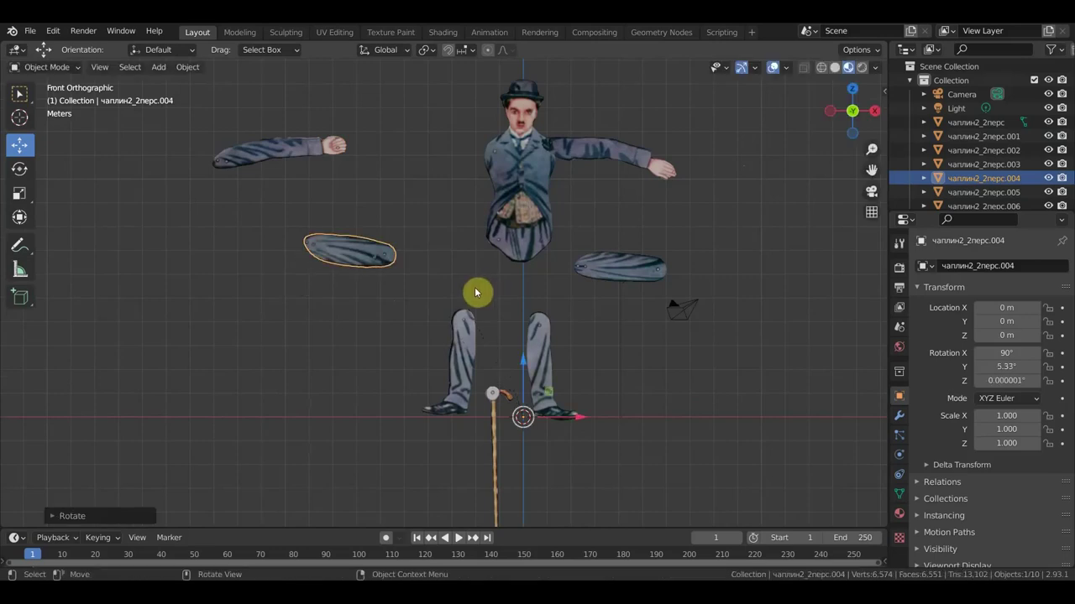
left_click(187, 67)
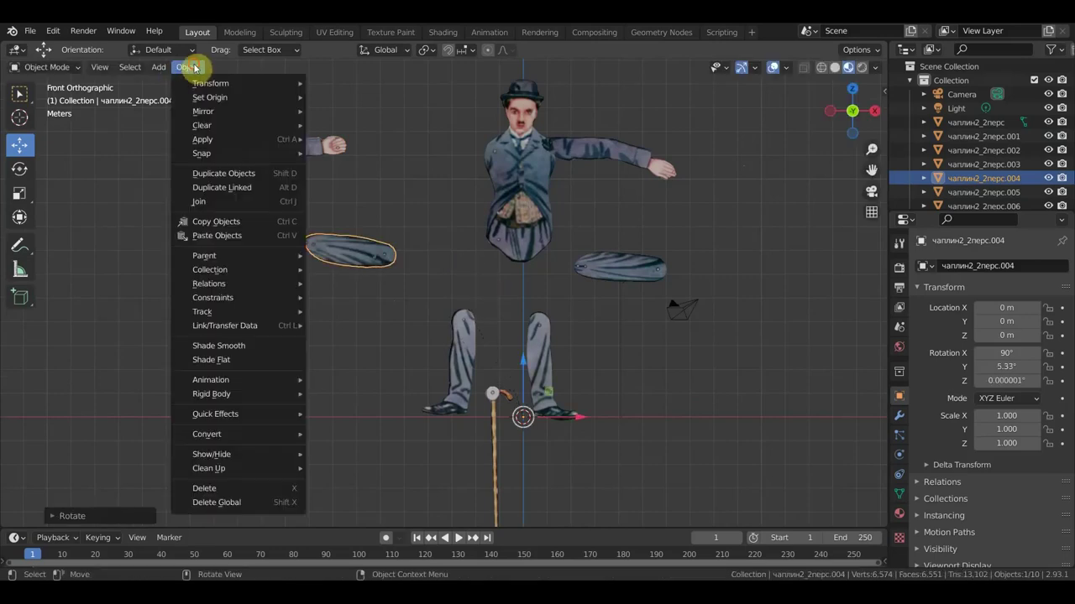
mouse_move(210, 98)
left_click(344, 111)
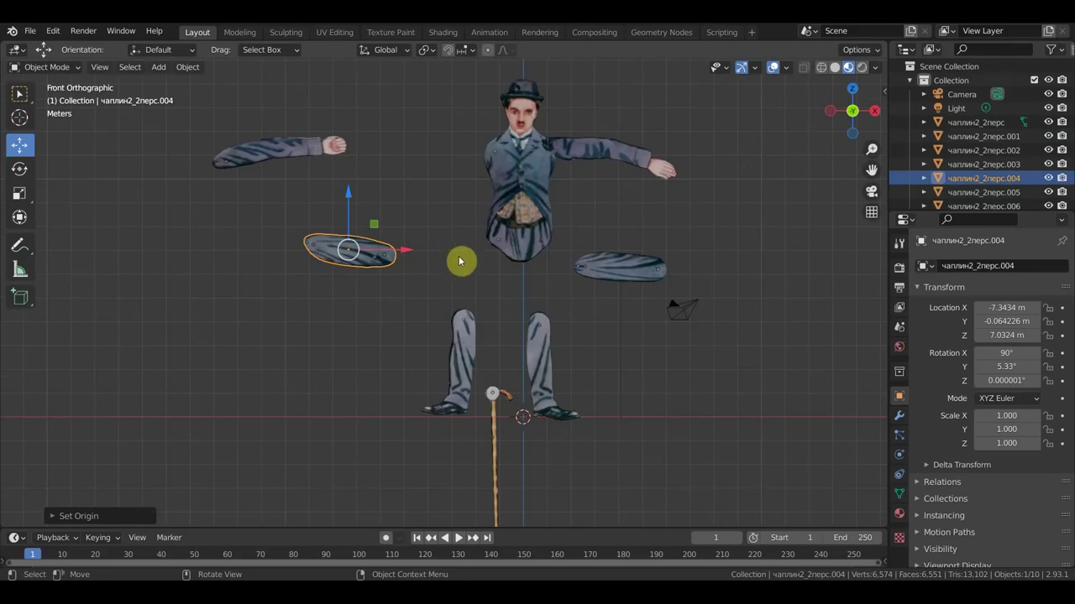
key("r")
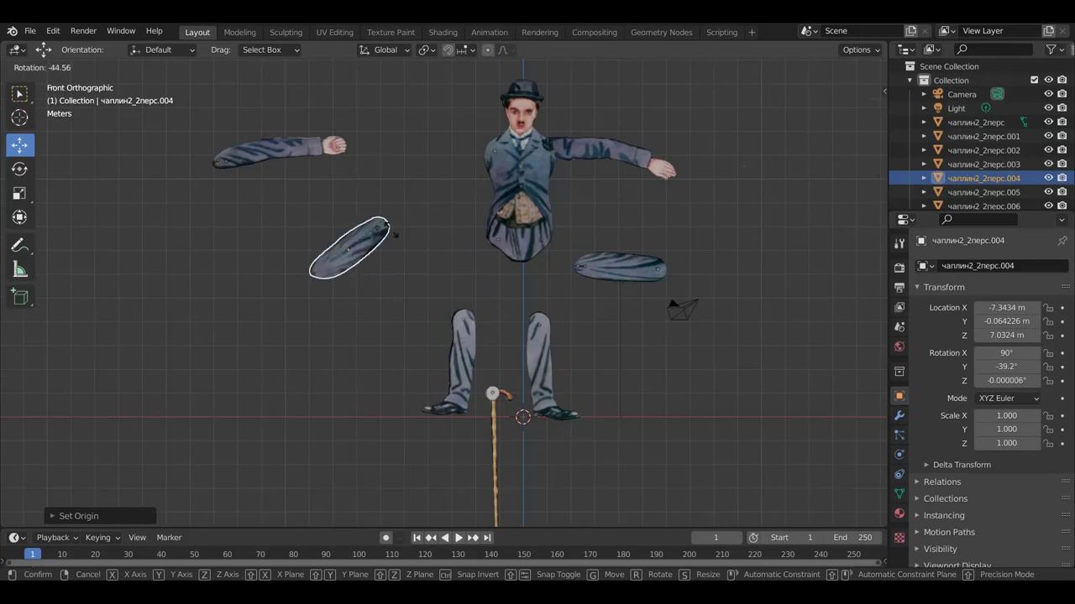
left_click(350, 313)
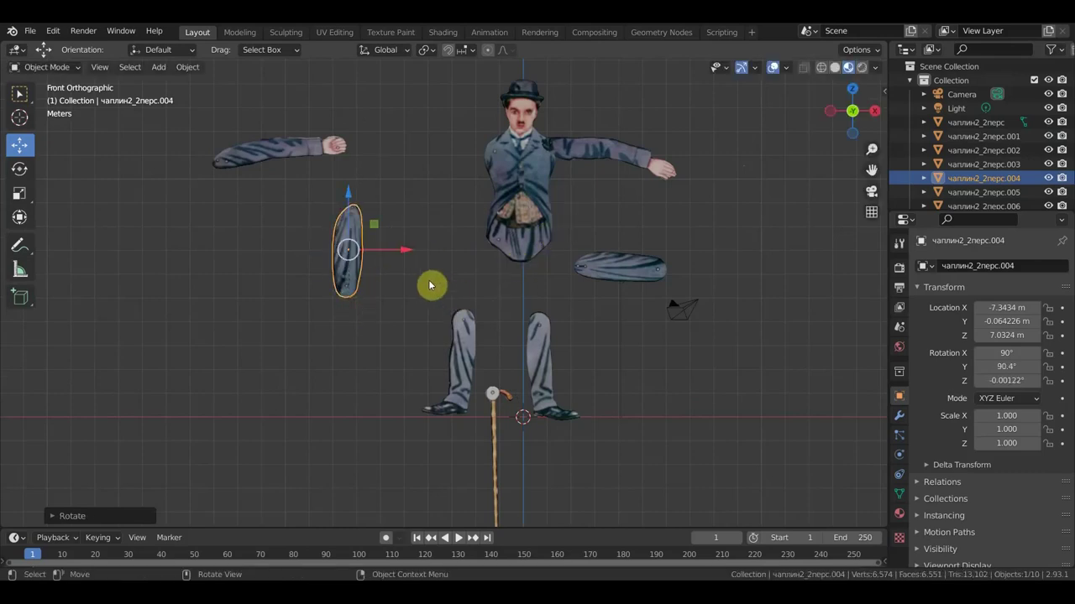
key("g")
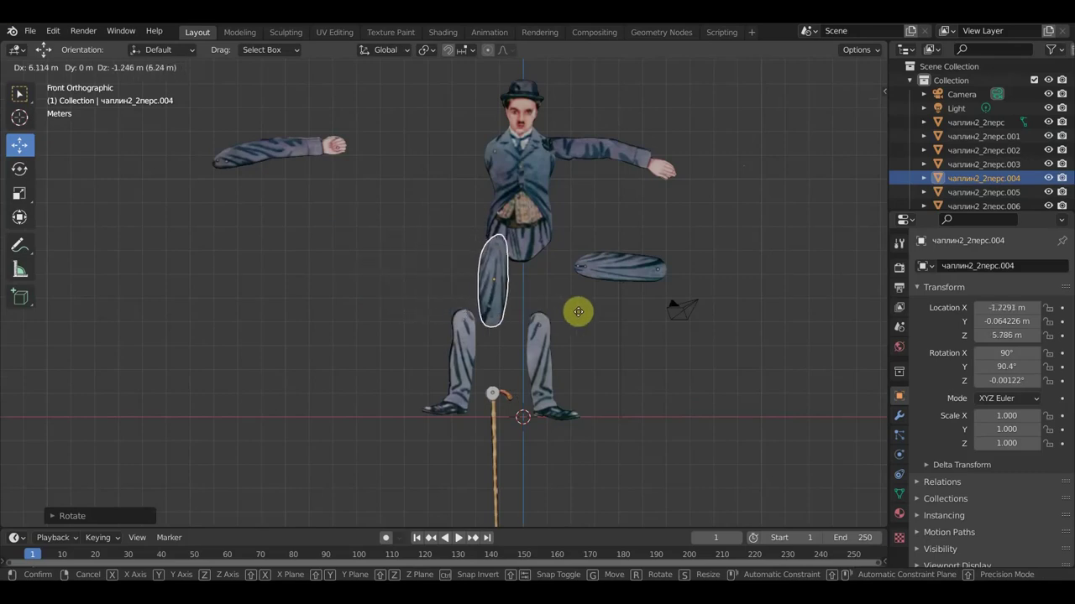
left_click(583, 316)
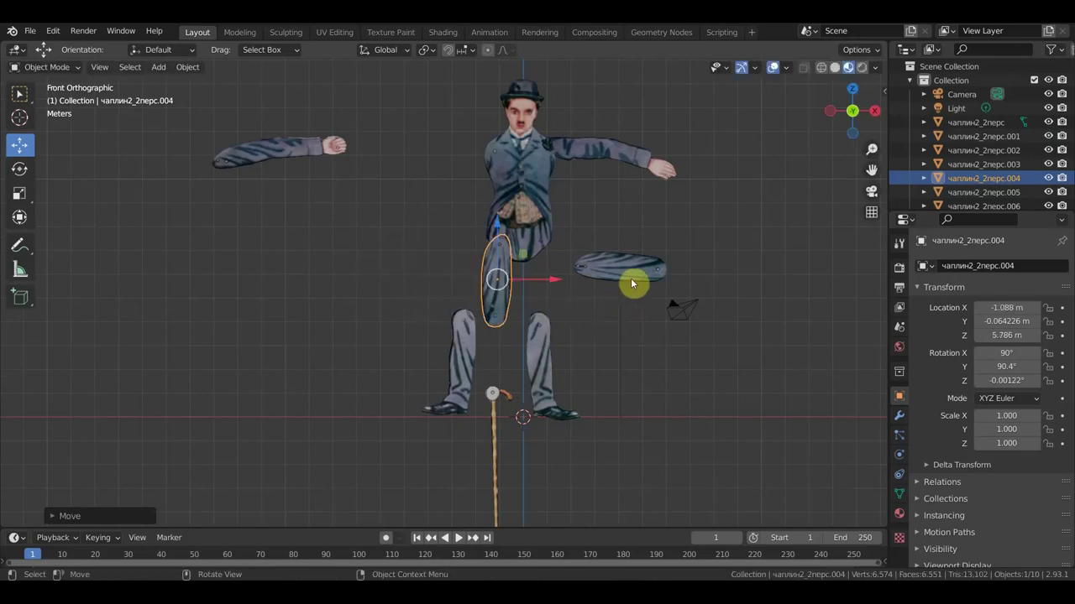
left_click(624, 273)
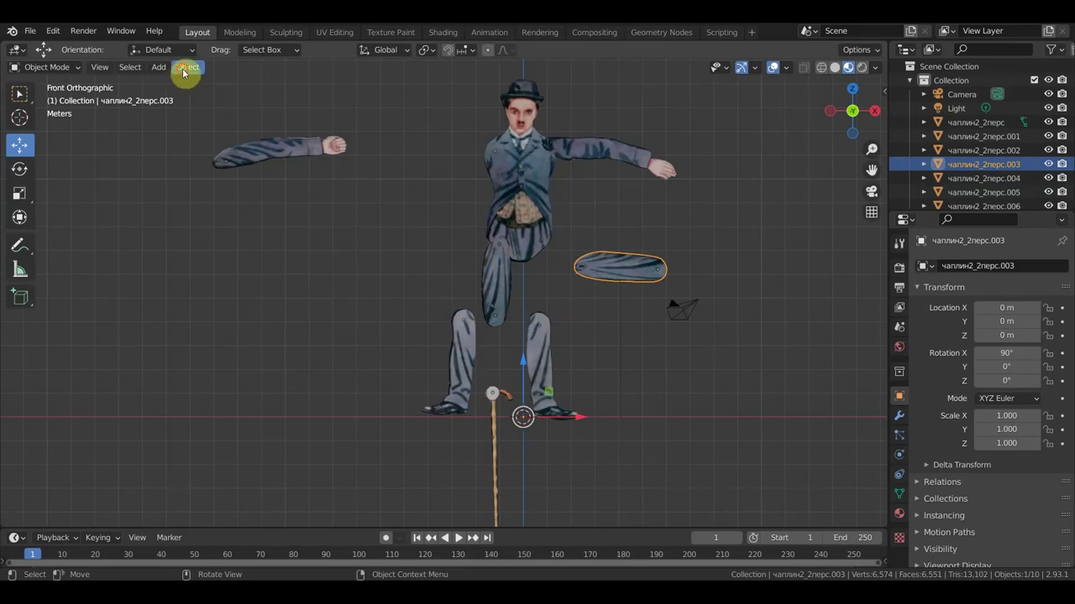
- Centre the right trouser piece's origin, rotate it upright to 84.9°, and place it under the torso's right side
left_click(187, 67)
mouse_move(308, 105)
left_click(360, 112)
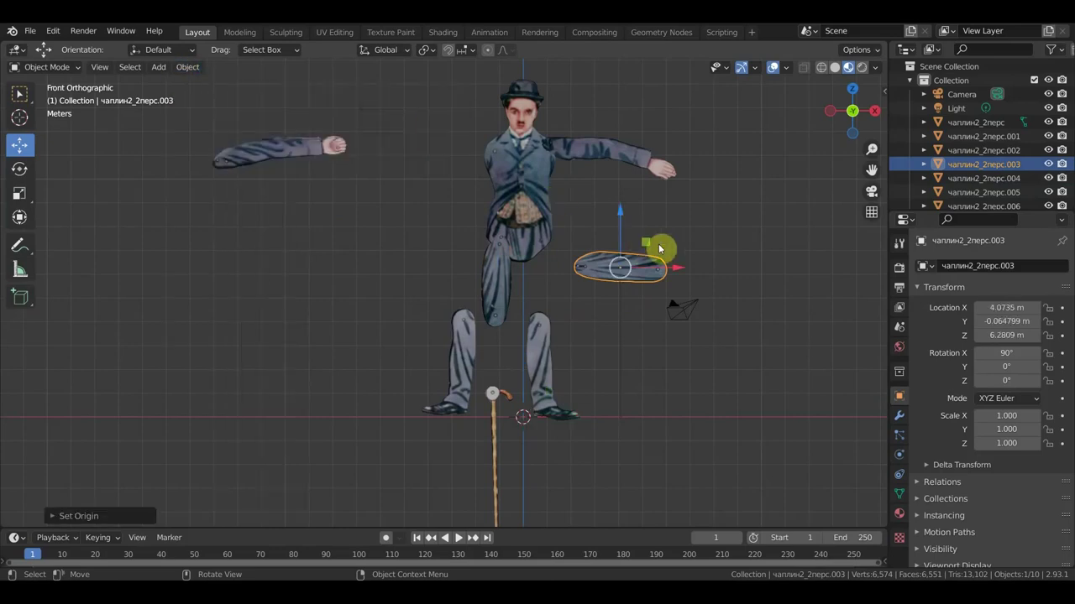
key("r")
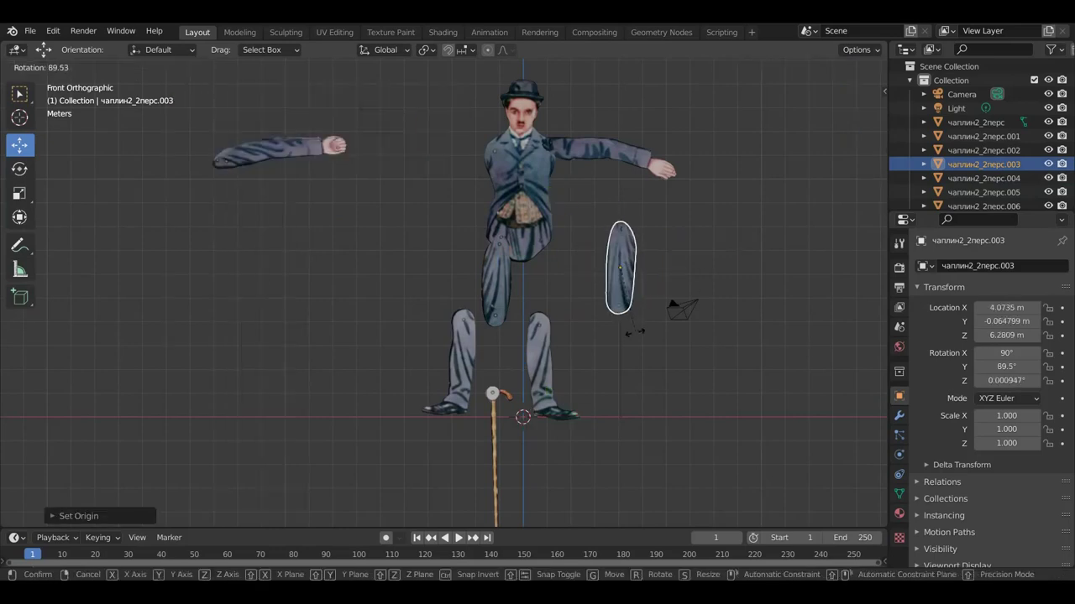
left_click(639, 330)
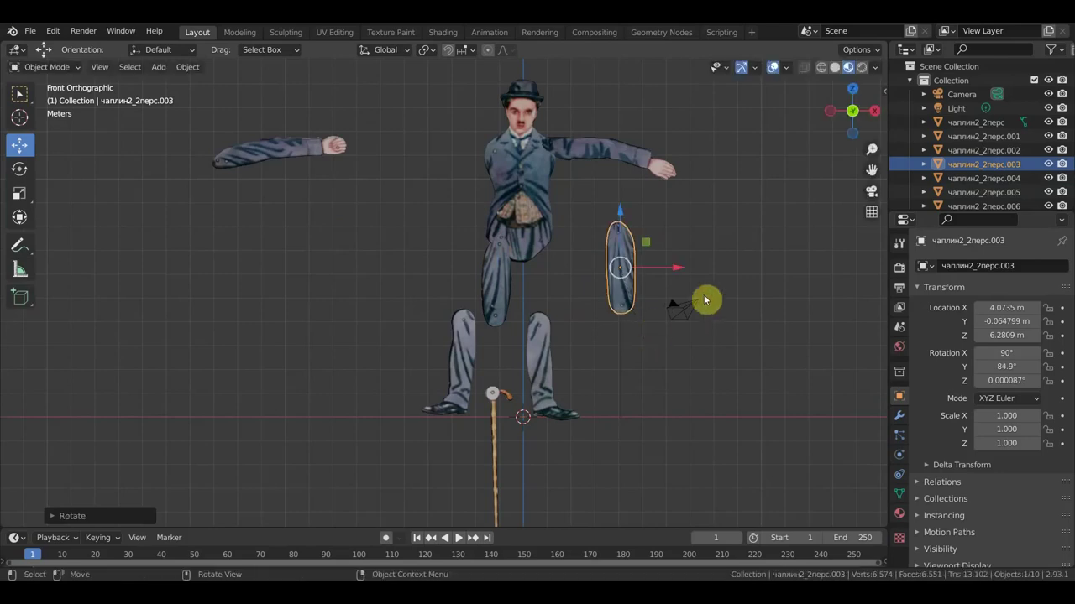
key("g")
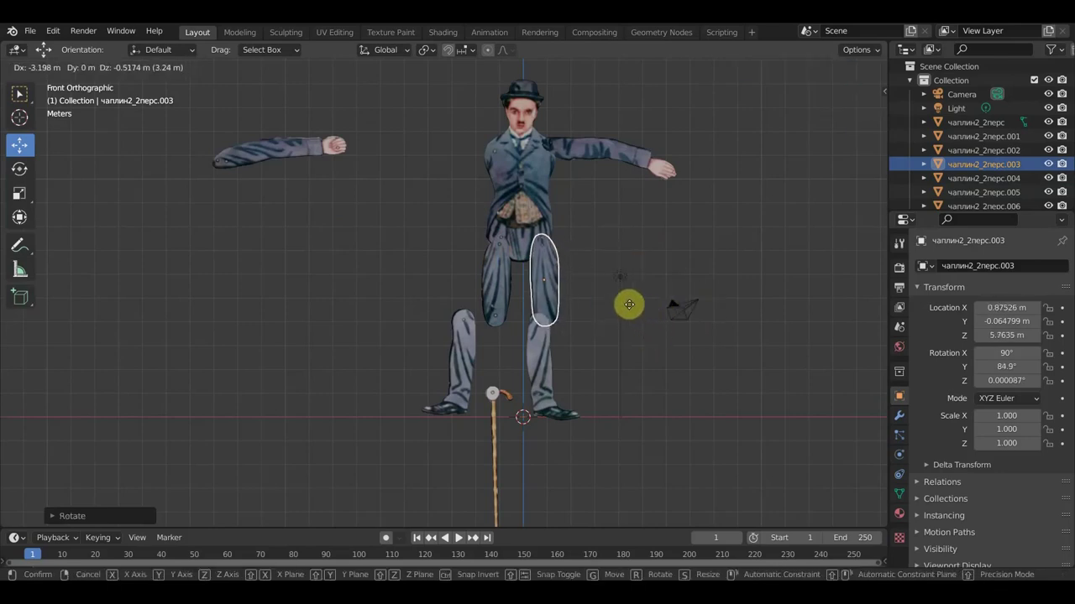
left_click(630, 308)
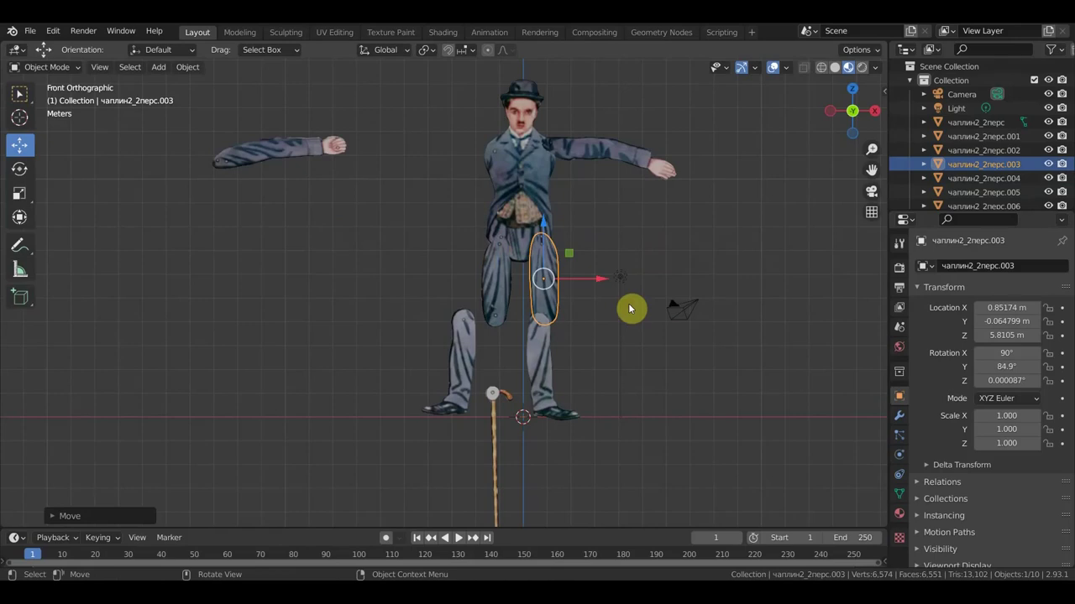
- Shift both lower legs inward so each sits just beneath its thigh
left_click(540, 371)
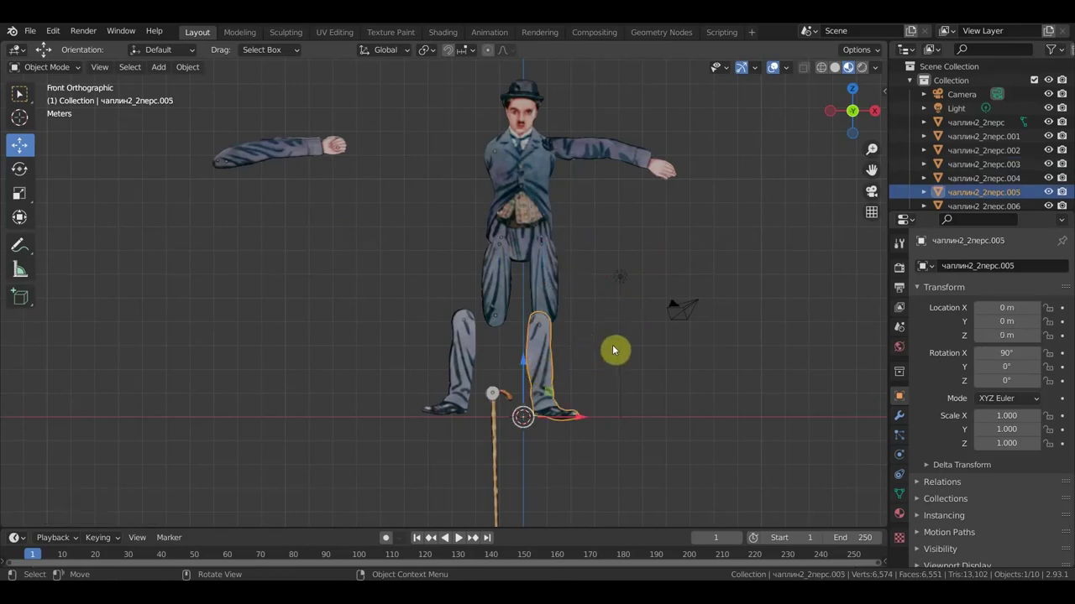
key("g")
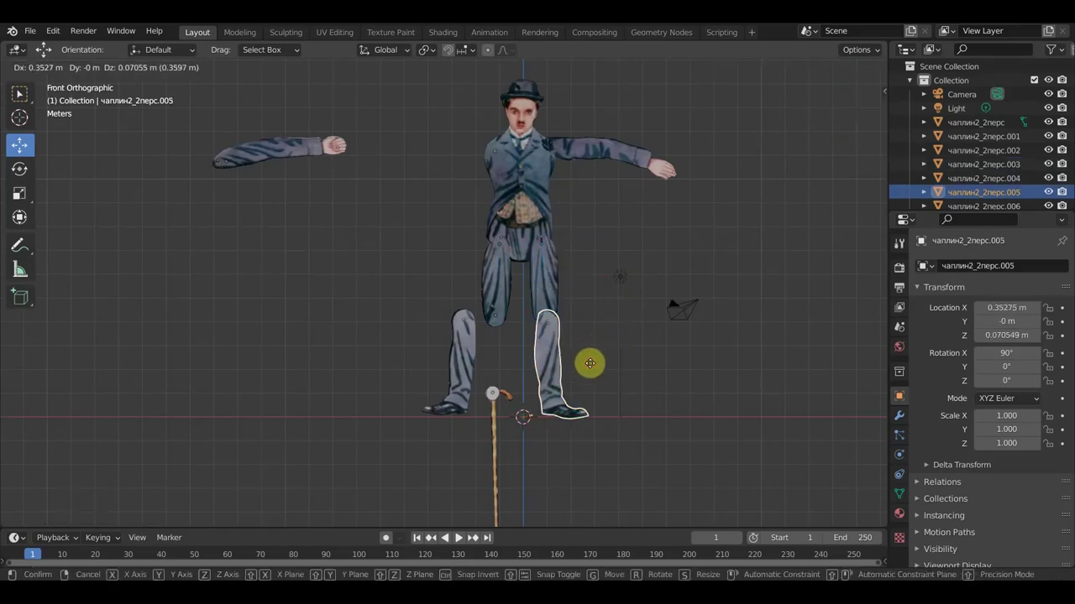
left_click(587, 366)
left_click(471, 372)
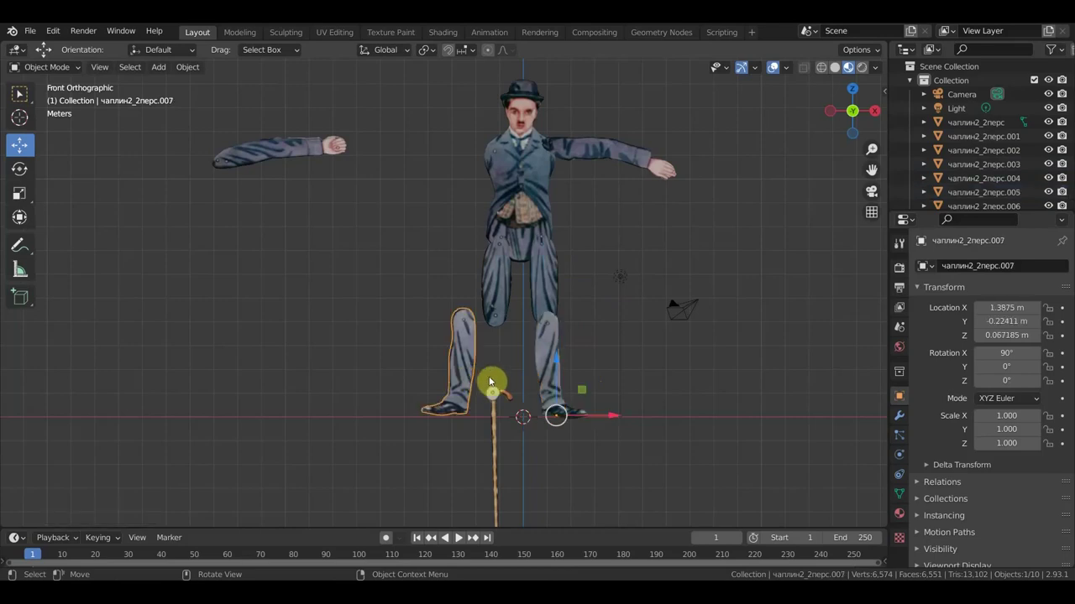
key("g")
left_click(521, 377)
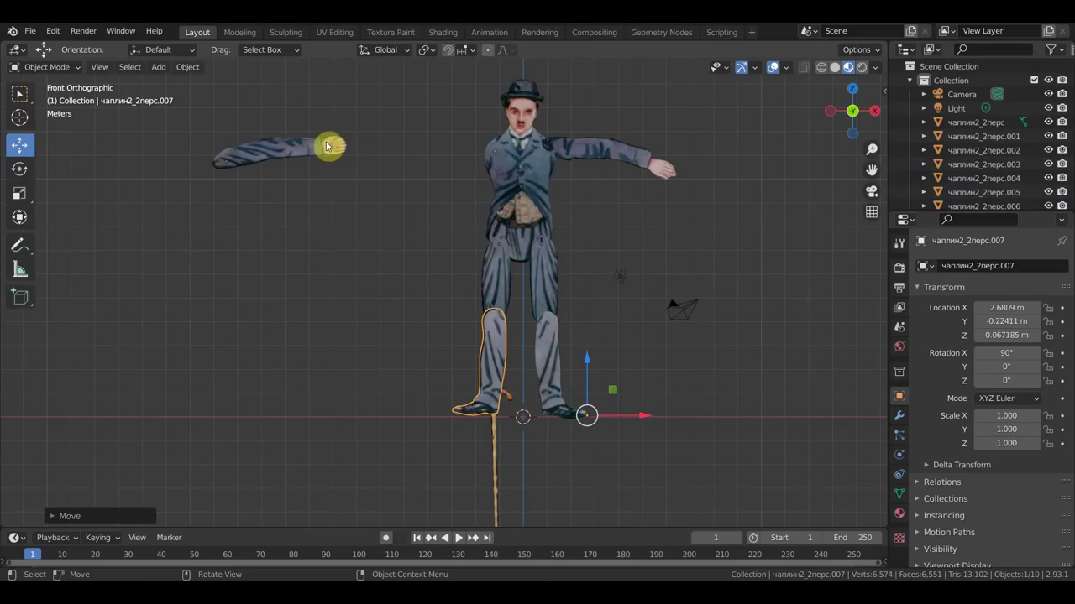
left_click(291, 149)
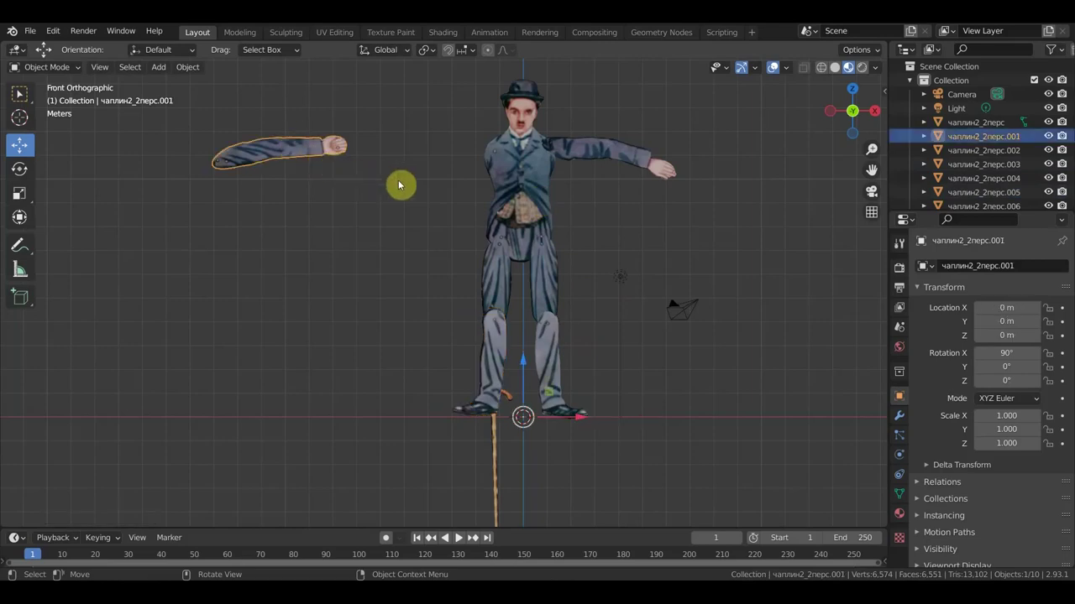
- Centre arm .001's origin, swing it down to 134°, and attach it at the figure's left shoulder
key("r")
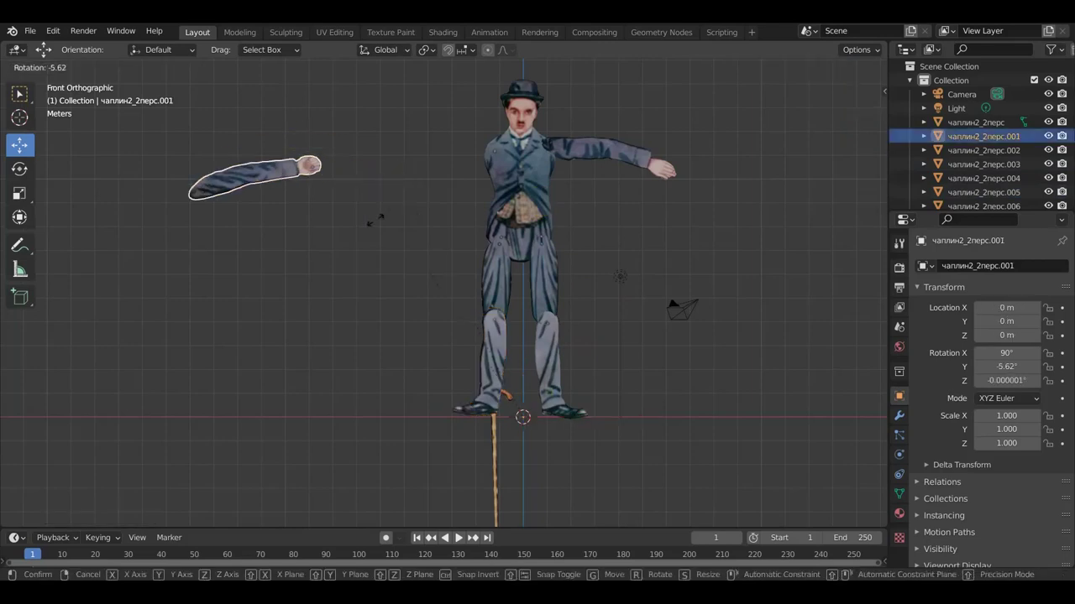
left_click(393, 207)
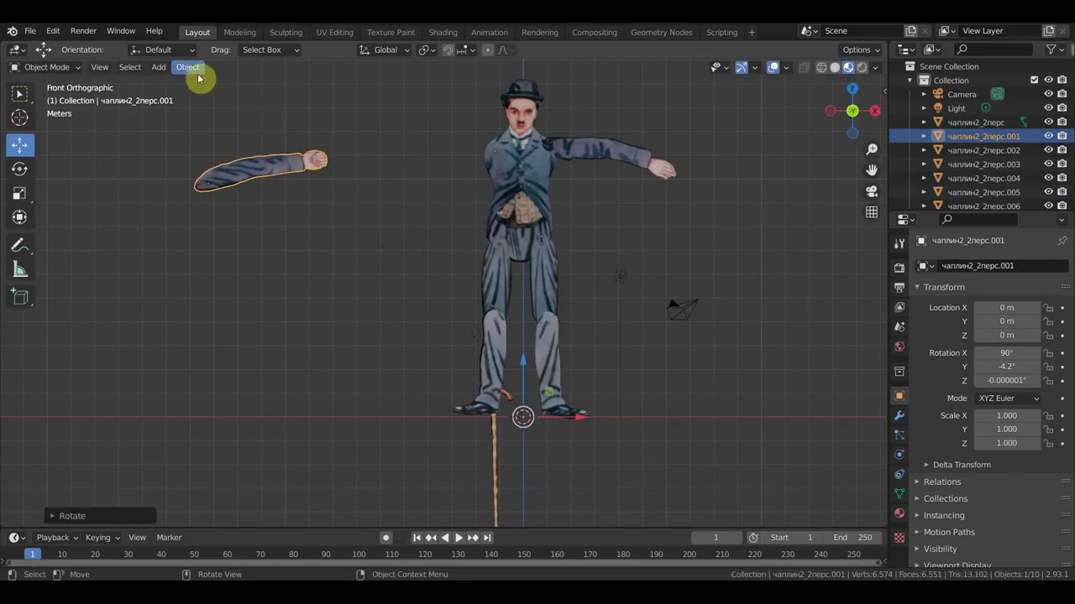
left_click(188, 67)
left_click(359, 113)
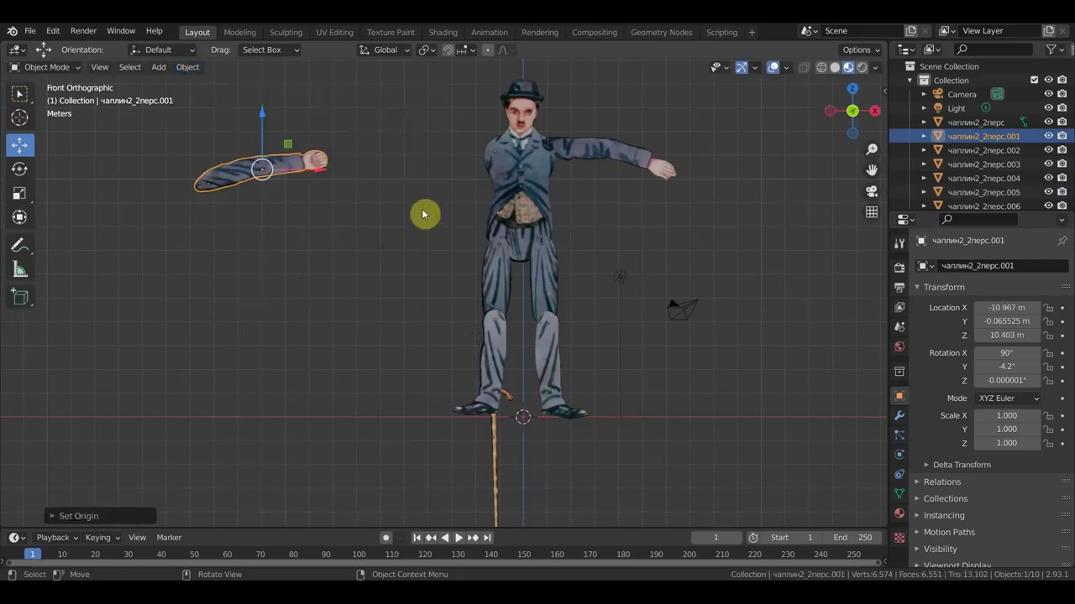
key("r")
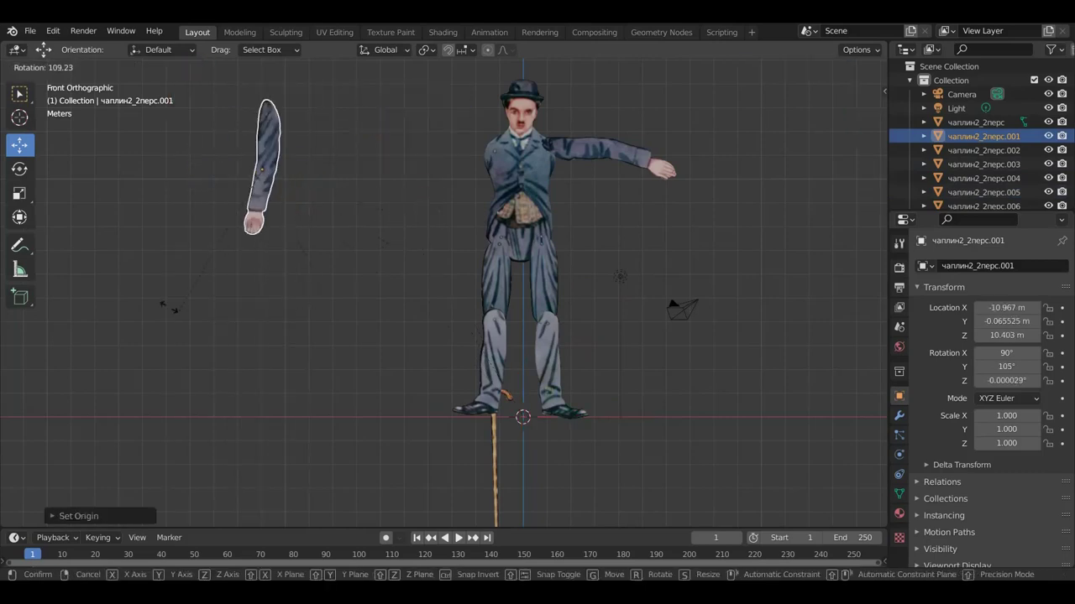
left_click(139, 245)
key("g")
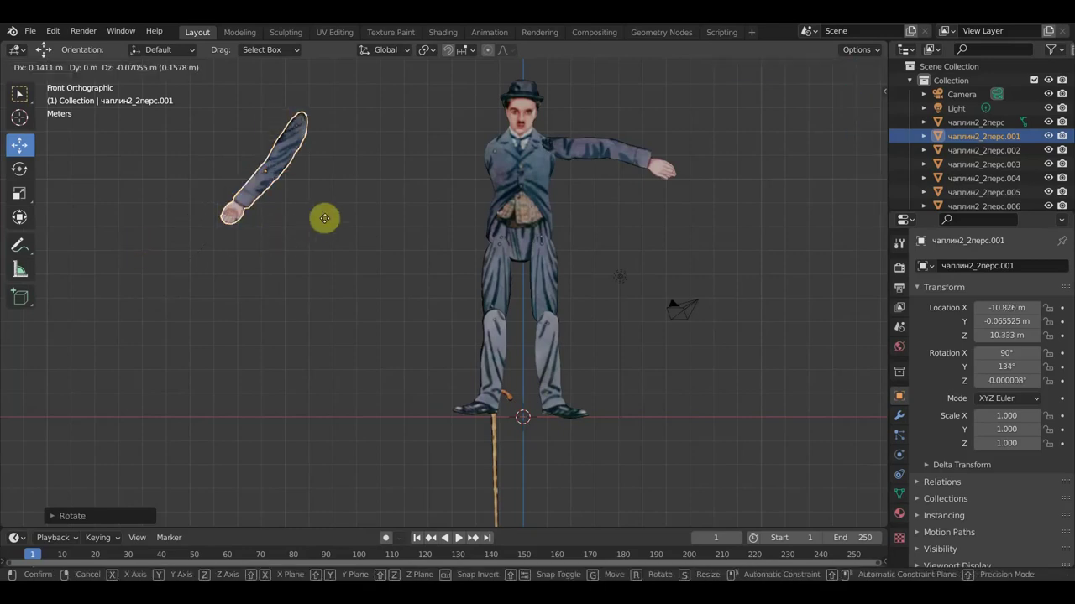
left_click(516, 249)
left_click(638, 160)
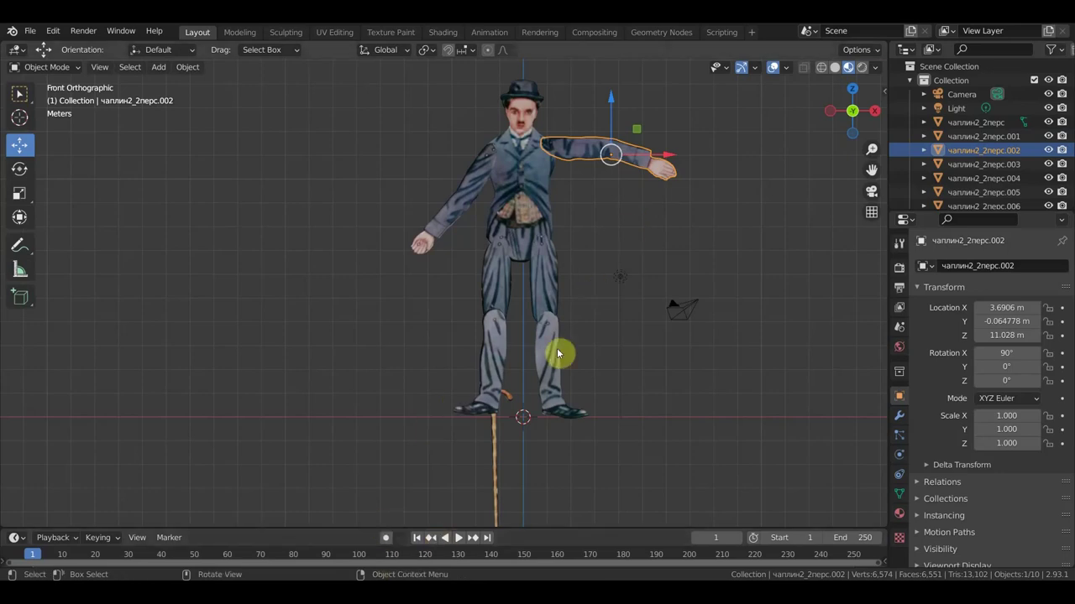
- Tilt the raised arm in depth and drag the hanging arm forward and to the right
mouse_move(679, 240)
middle_mouse_down()
mouse_move(503, 286)
mouse_move(463, 285)
mouse_move(504, 276)
middle_mouse_up()
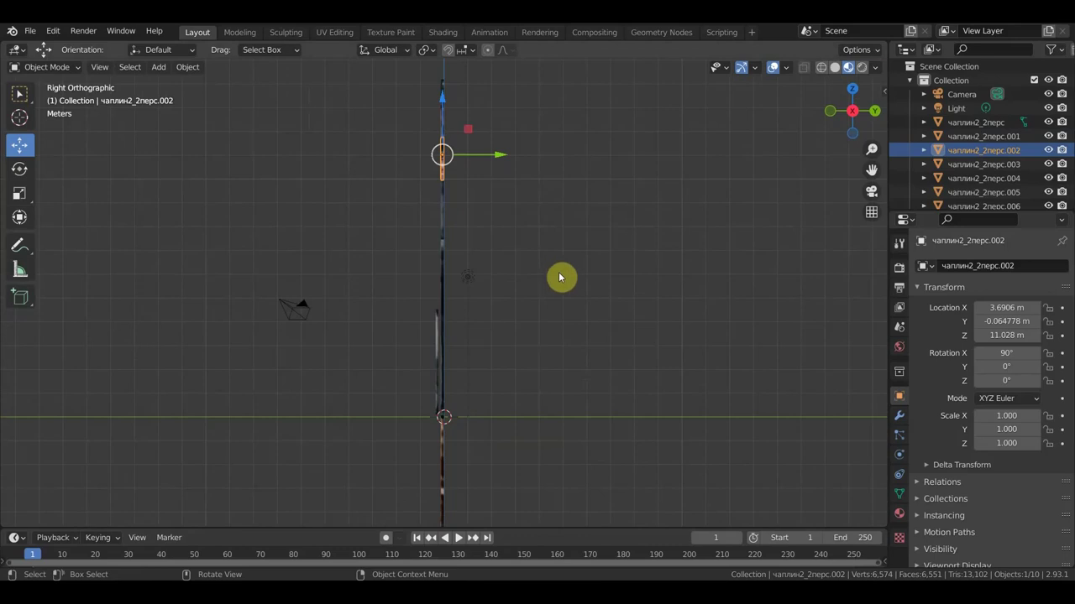
key("r")
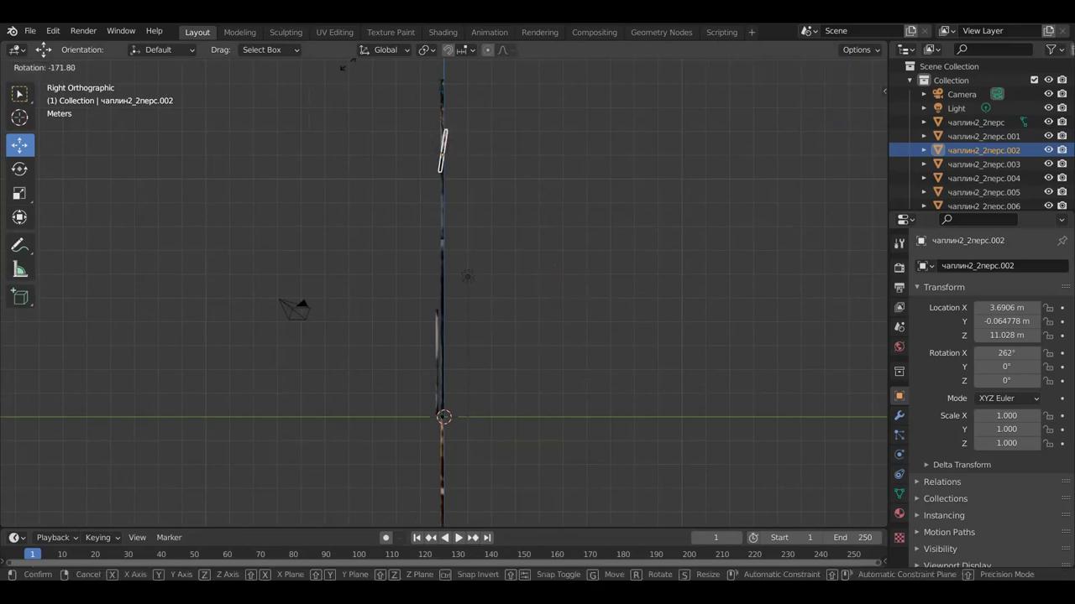
left_click(346, 67)
middle_click_drag(549, 168, 694, 176)
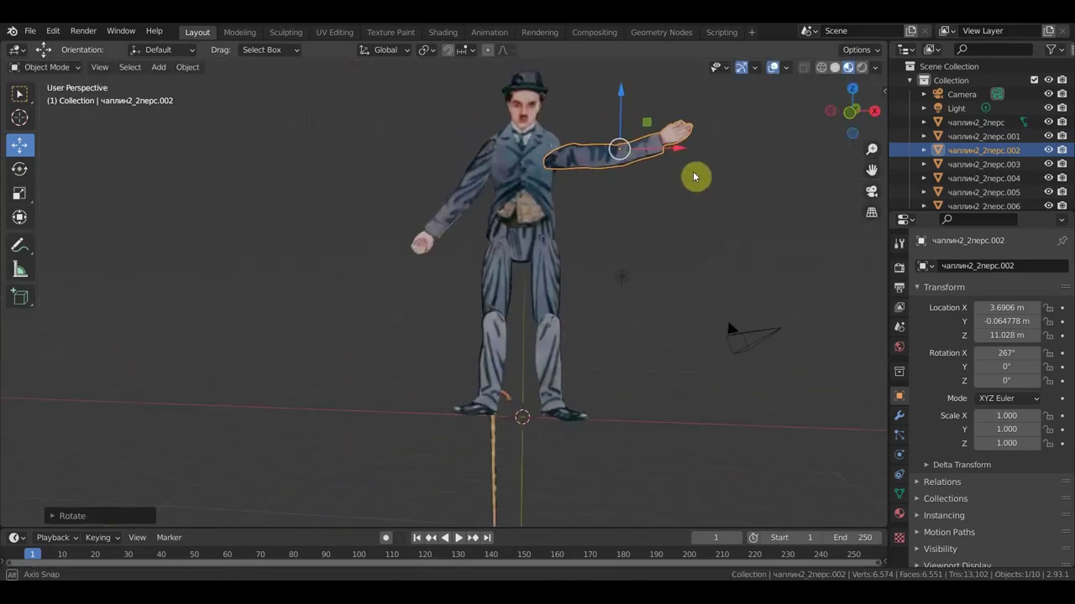
left_click(439, 216)
left_click_drag(454, 220, 718, 241)
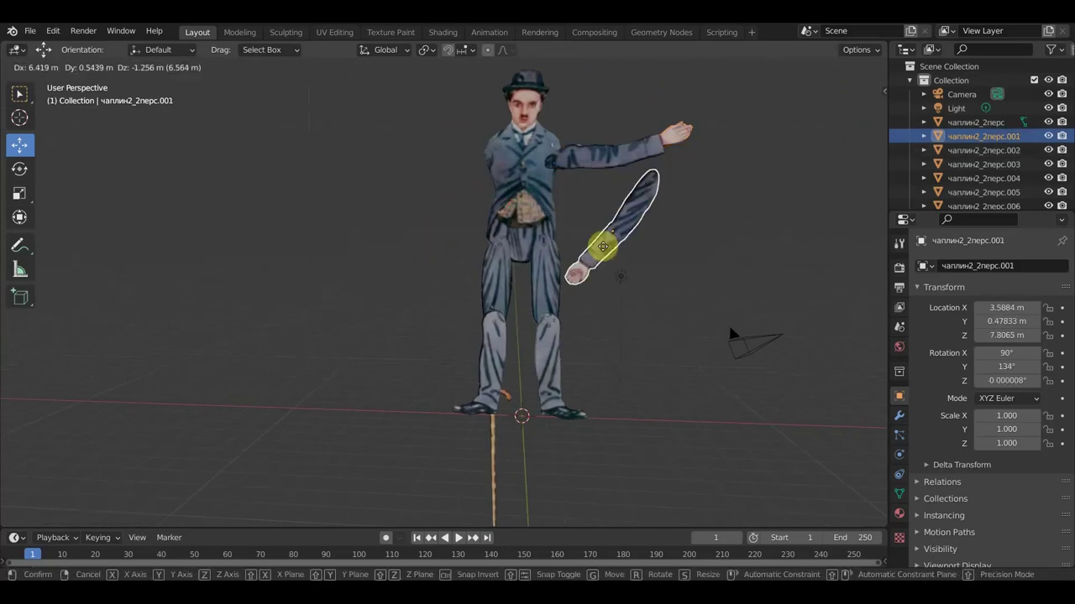
- Rotate arm .002 down to 125°, 65.8°, -142° and set it beside the torso
left_click(628, 163)
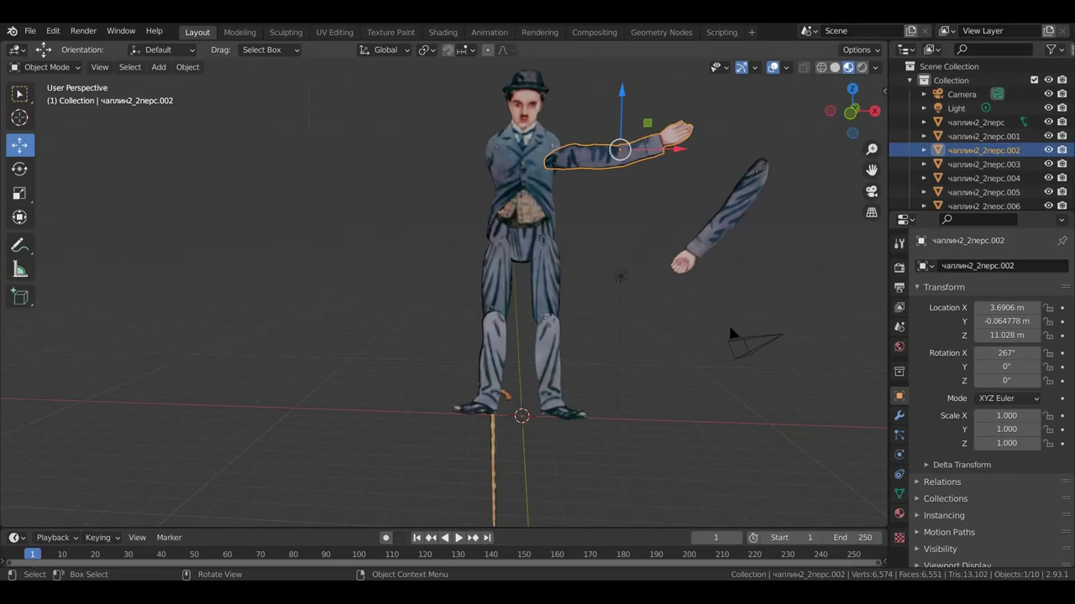
key("r")
left_click(439, 262)
key("g")
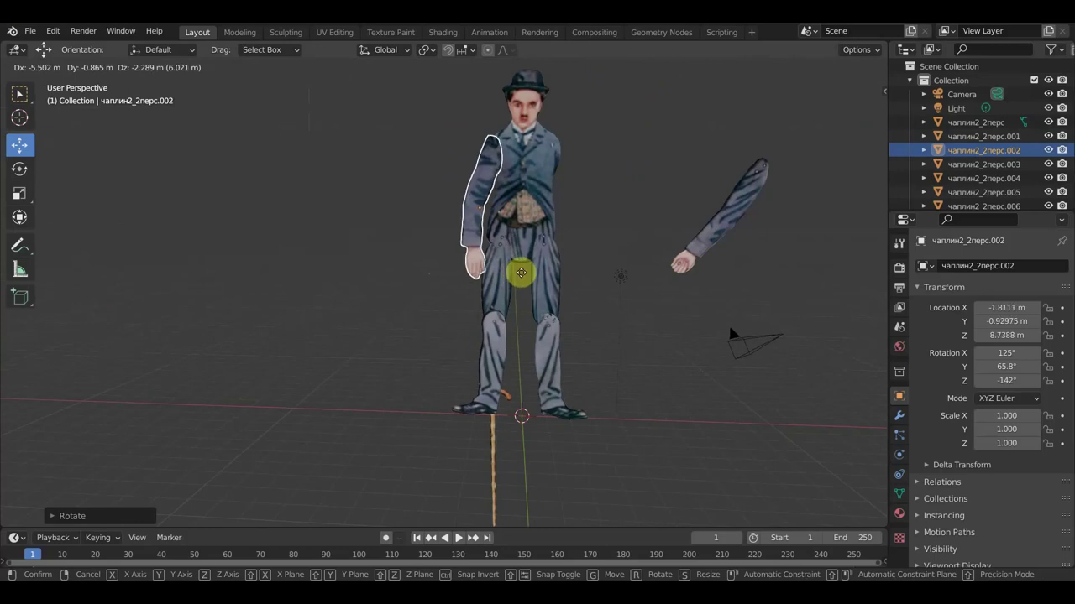
left_click(520, 273)
mouse_move(626, 281)
middle_mouse_down()
mouse_move(481, 312)
mouse_move(518, 273)
middle_mouse_up()
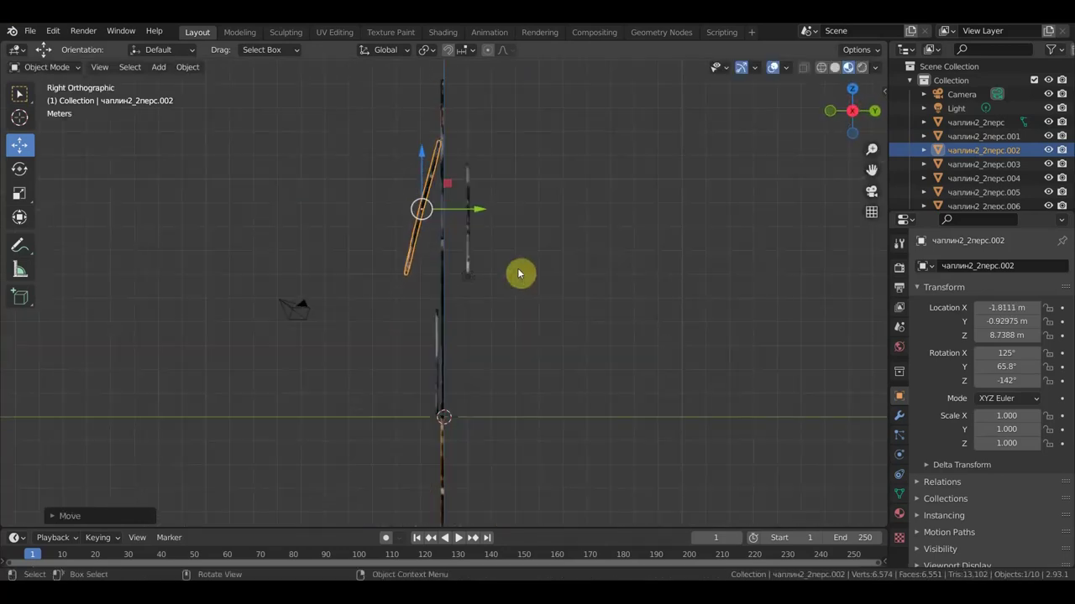
- In side view, stand arm .002 upright and move it flush against the body in depth
key("r")
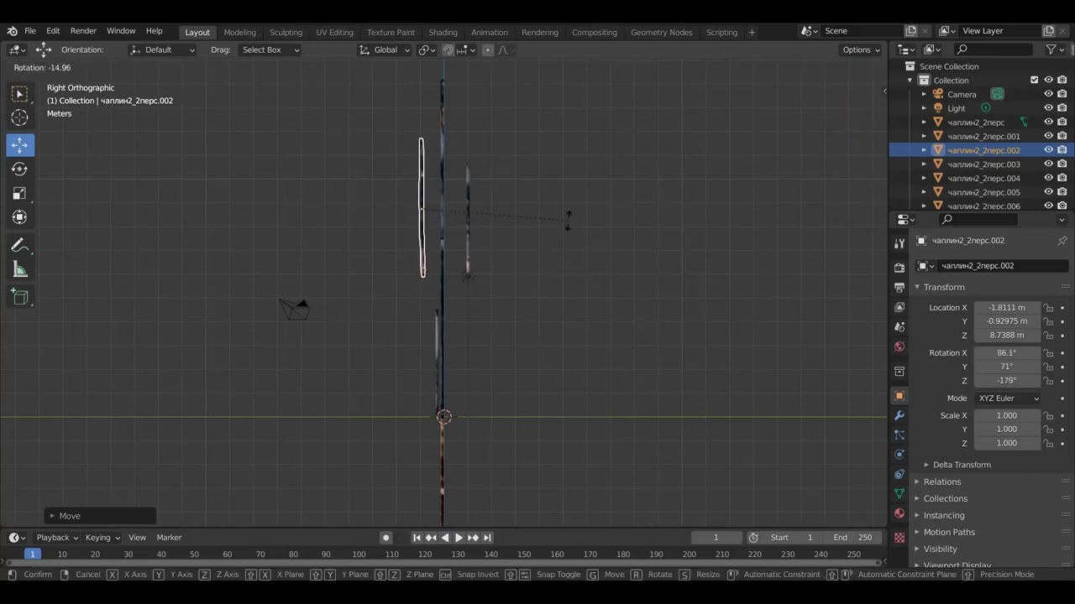
left_click(569, 223)
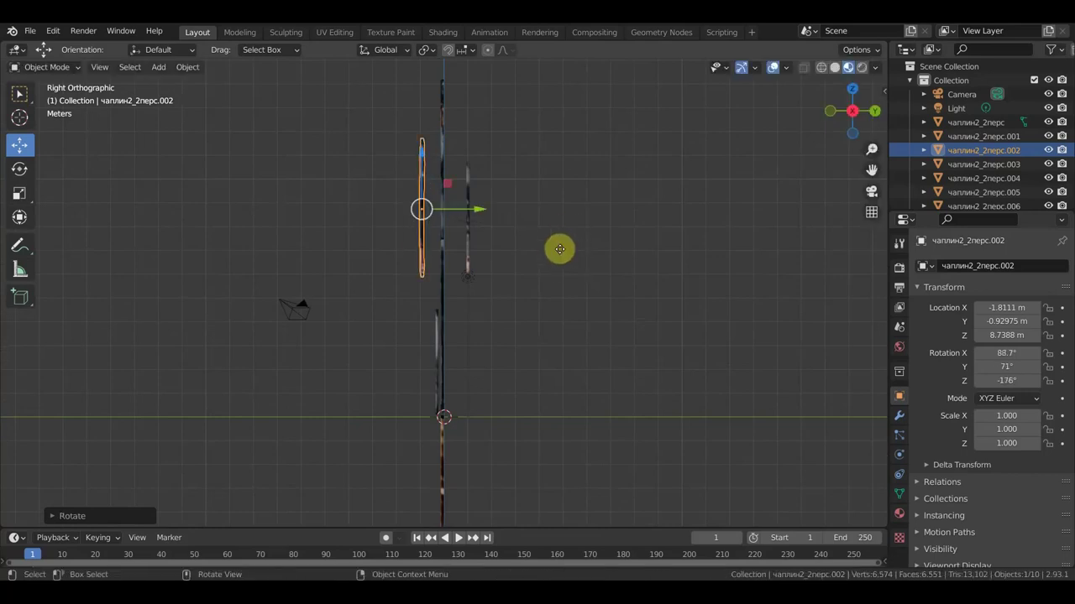
key("g")
left_click(570, 249)
- In Front view, rotate arm .001 to hang nearly vertical at 90°, 81.8°, 0° and move it closer
middle_click_drag(549, 278, 712, 277)
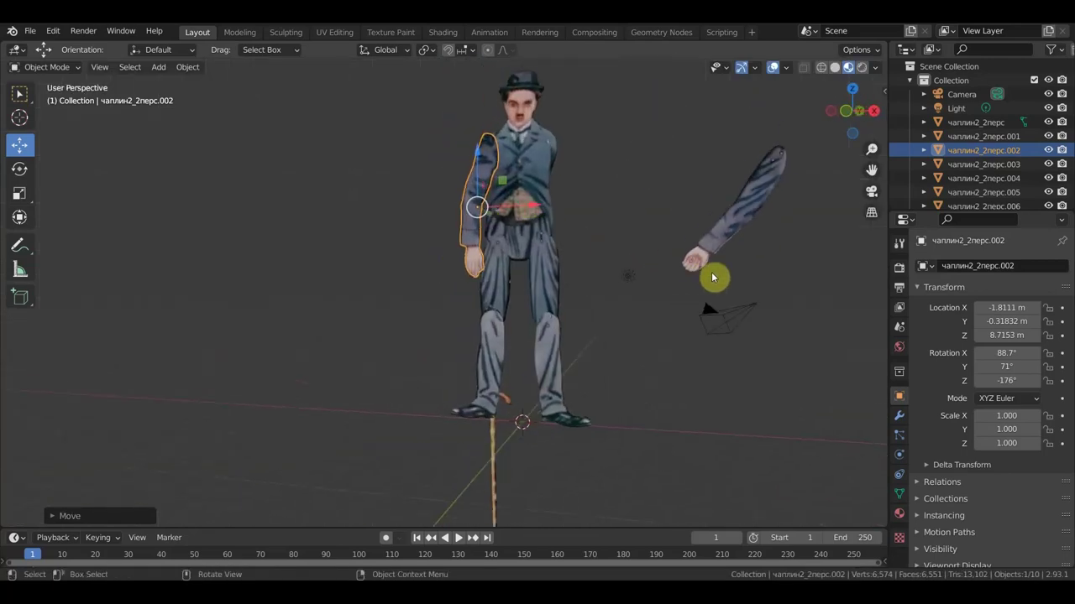
key("KP_1")
left_click(728, 221)
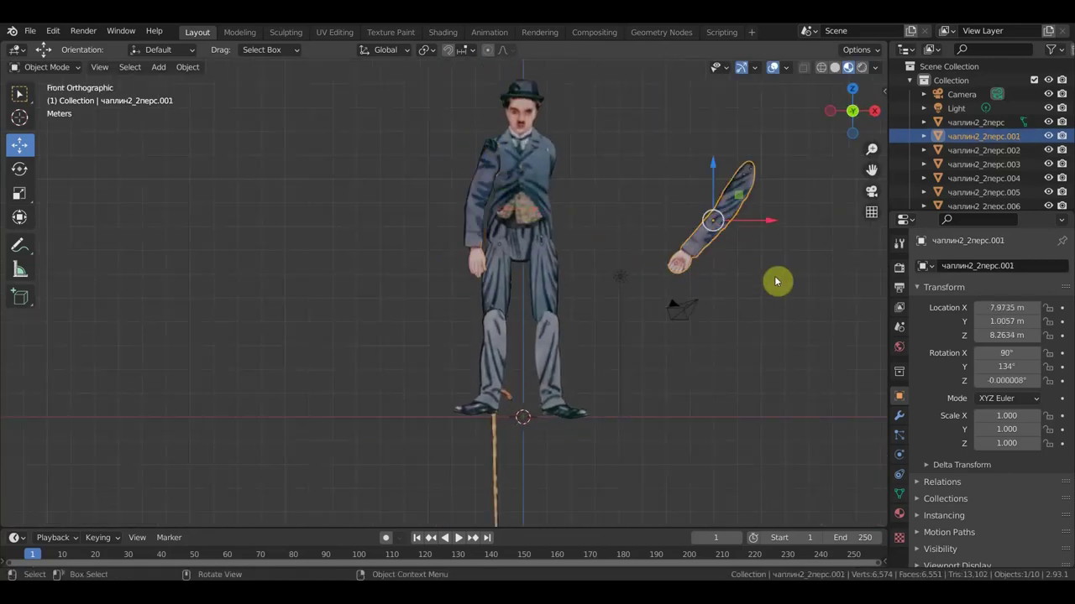
key("r")
left_click(782, 195)
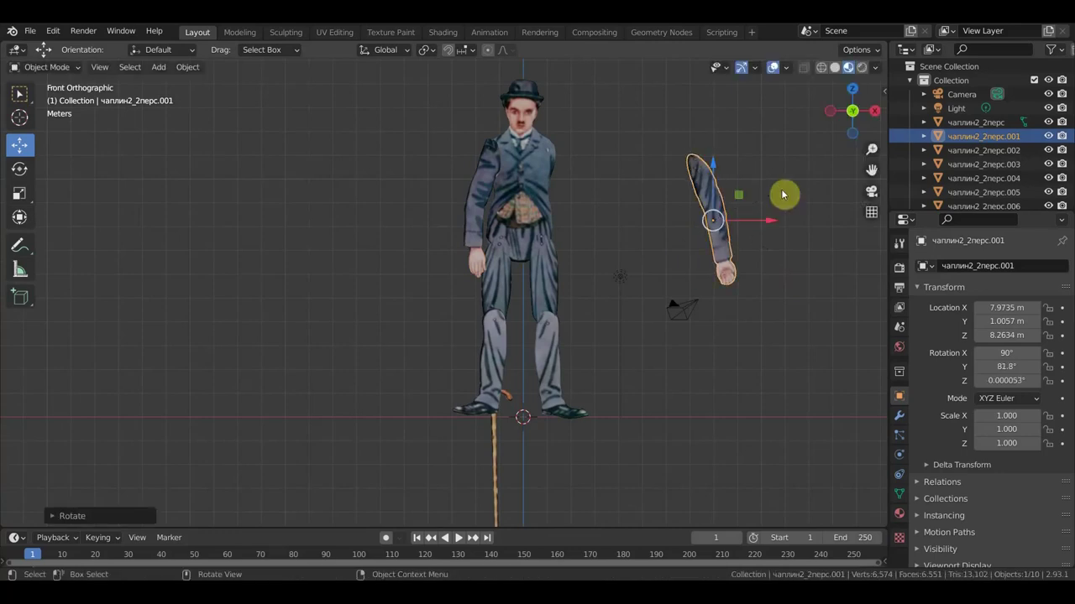
key("g")
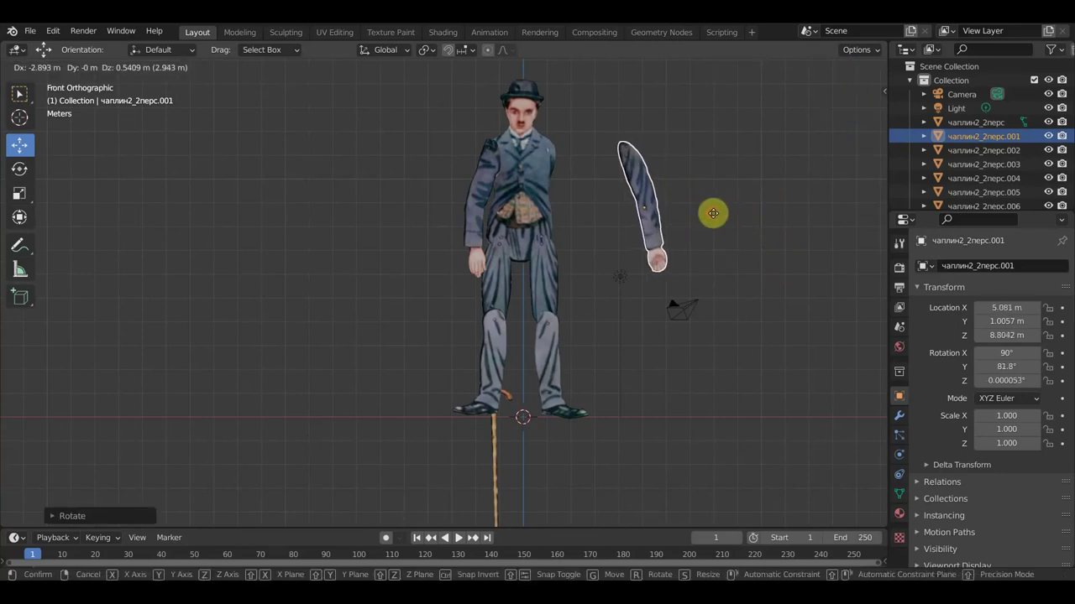
left_click(713, 252)
- Orbit, pan and zoom around to inspect the loose arm's depth relative to the body
scroll(712, 266, "up", 6)
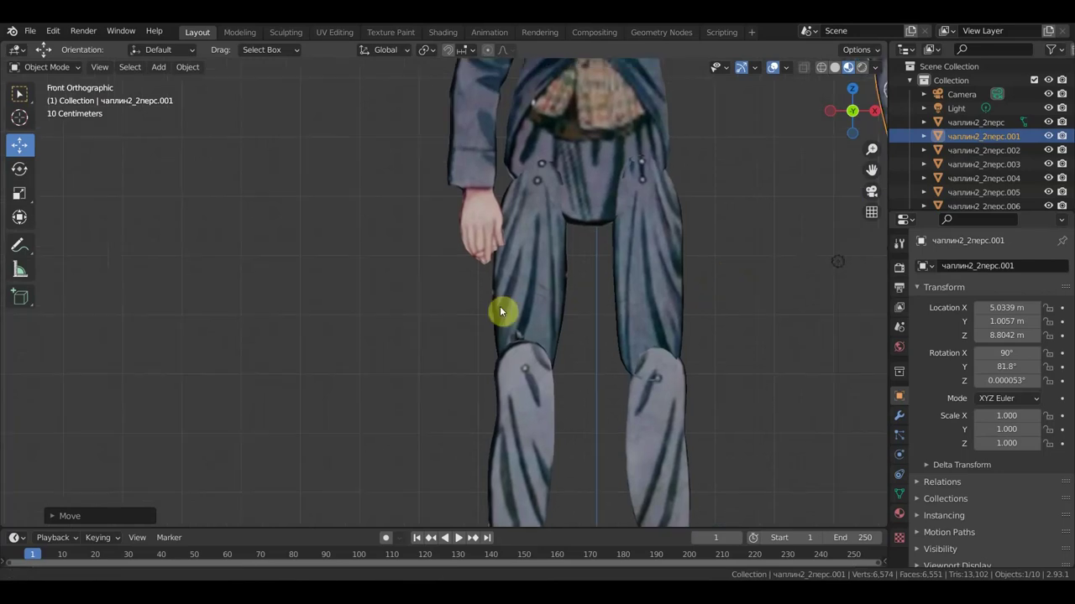
middle_click_drag(501, 312, 414, 314, "shift")
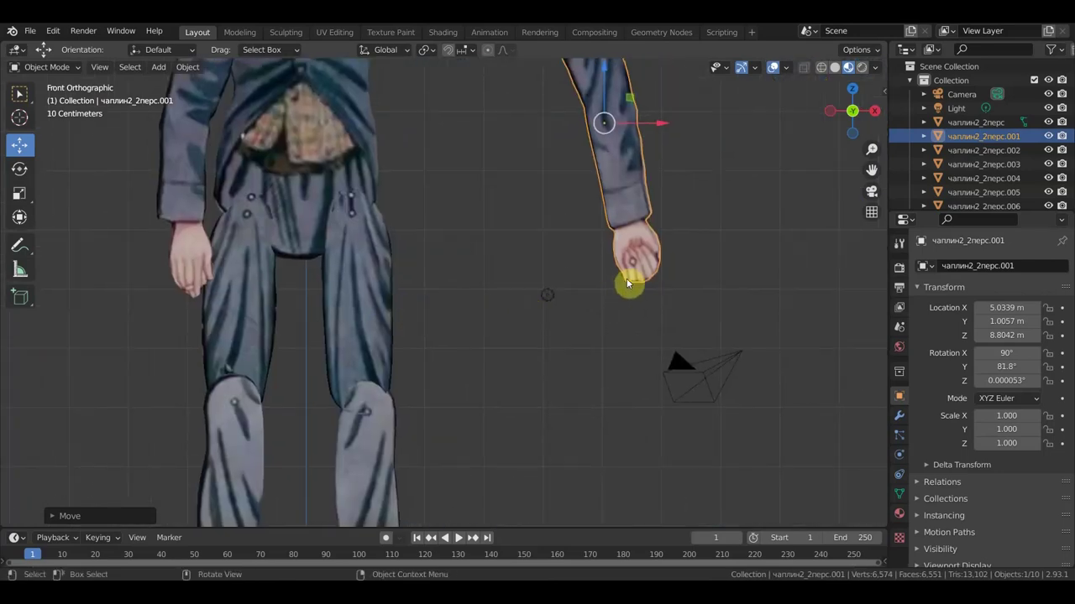
middle_click_drag(672, 273, 353, 320)
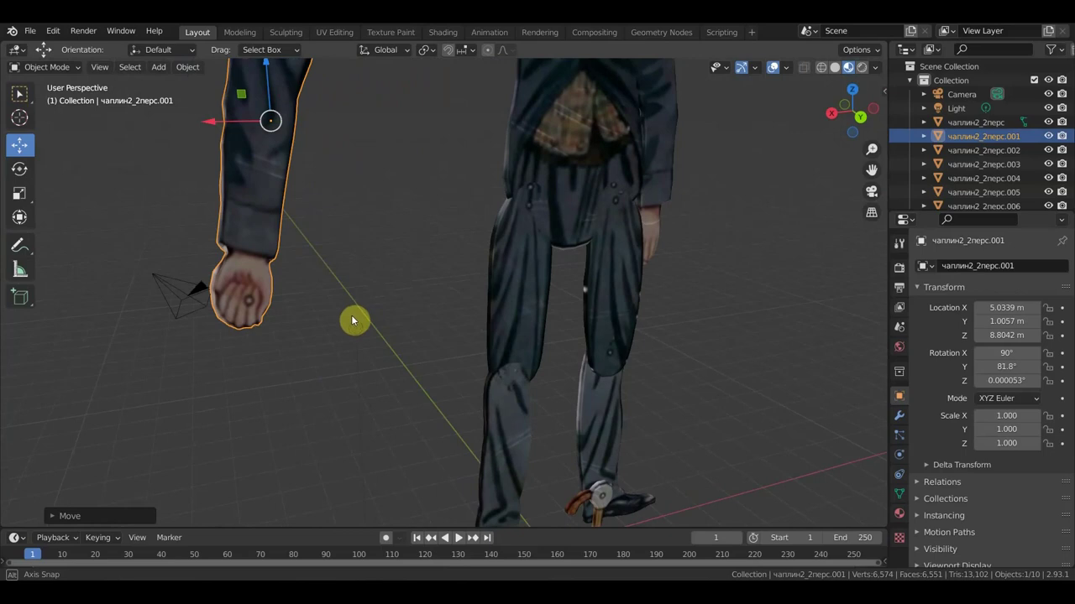
scroll(338, 321, "down", 3)
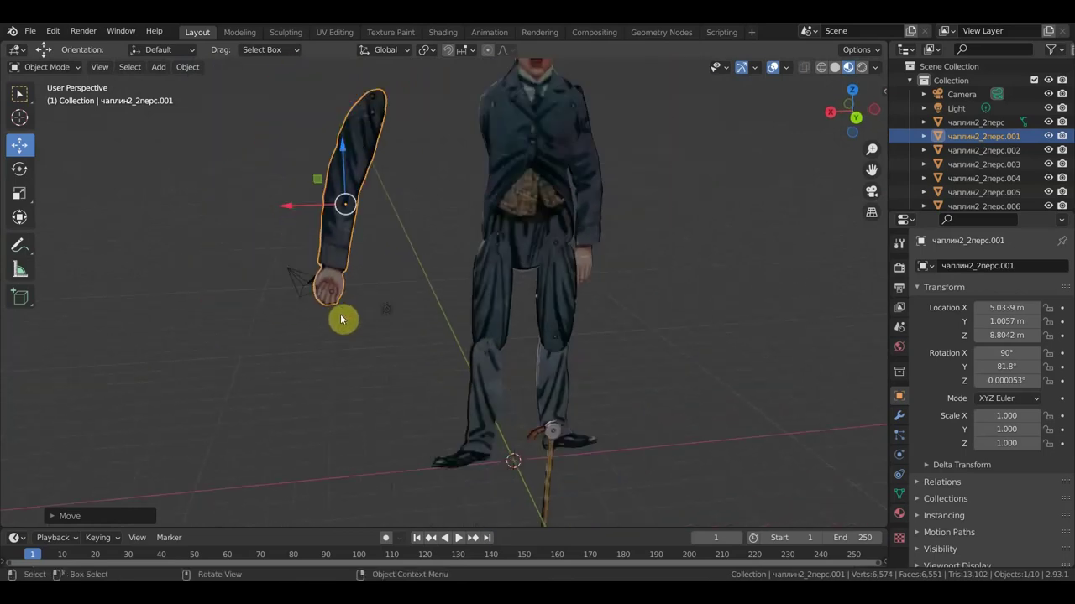
mouse_move(341, 314)
middle_mouse_down()
mouse_move(478, 324)
mouse_move(343, 308)
mouse_move(687, 309)
middle_mouse_up()
scroll(566, 283, "up", 4)
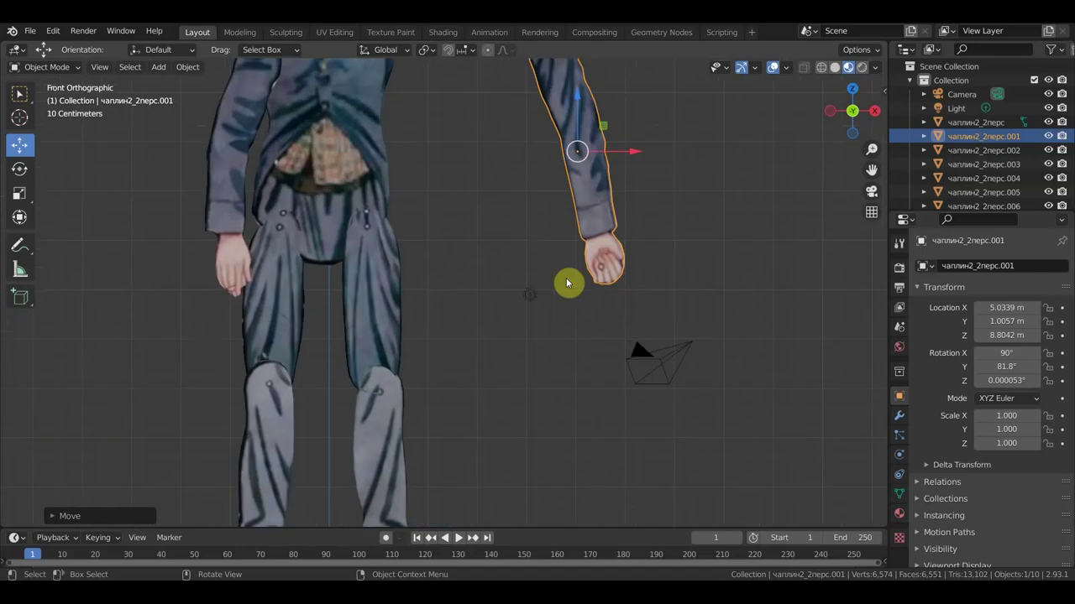
scroll(566, 283, "down", 2)
middle_click_drag(553, 273, 578, 296, "shift")
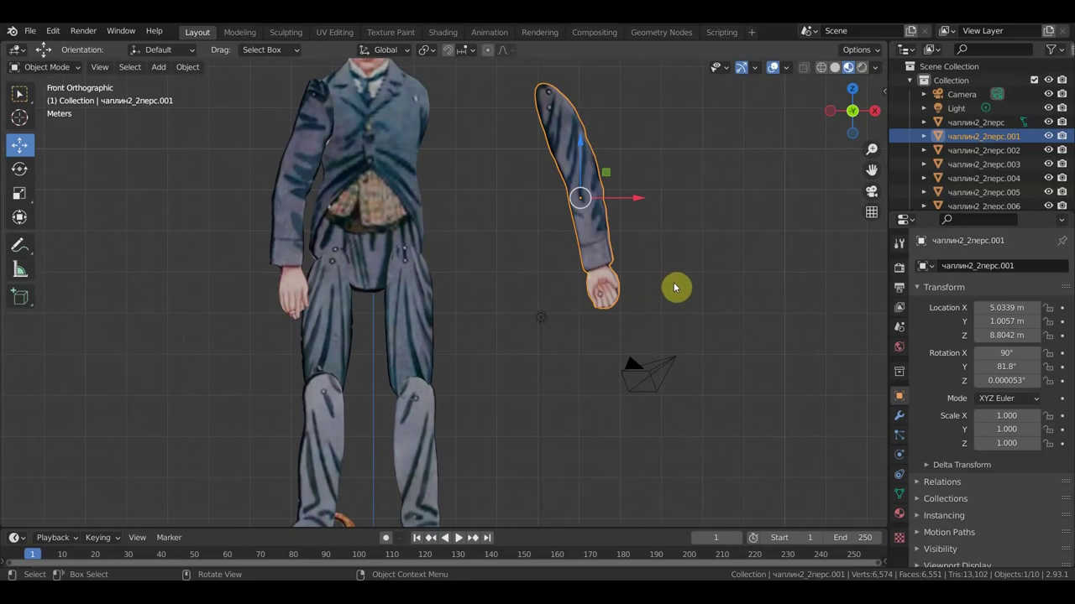
mouse_move(674, 287)
middle_mouse_down()
mouse_move(486, 286)
mouse_move(549, 286)
middle_mouse_up()
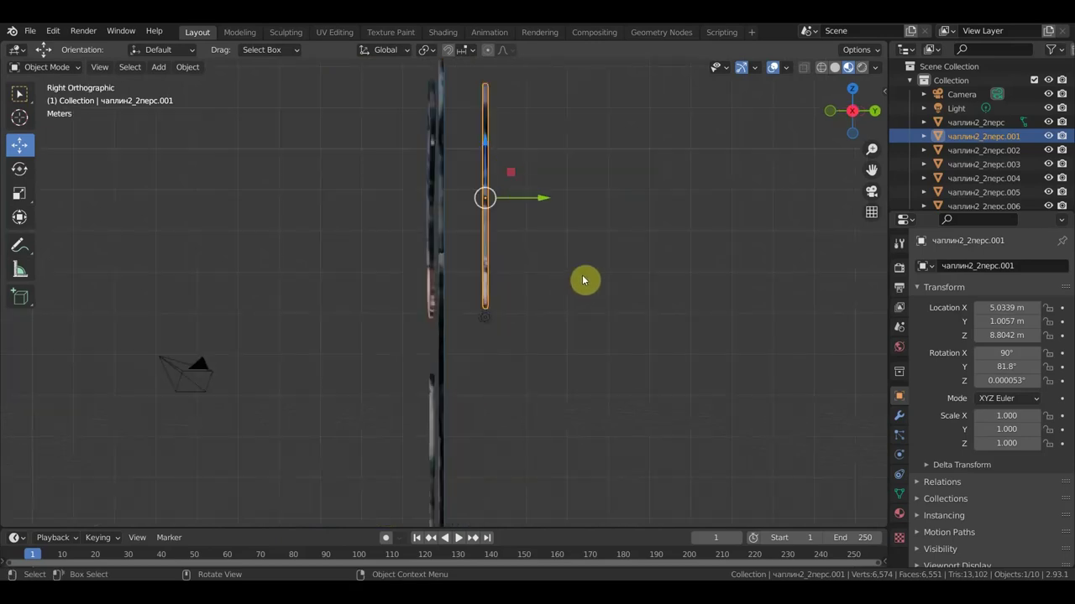
key("KP_7")
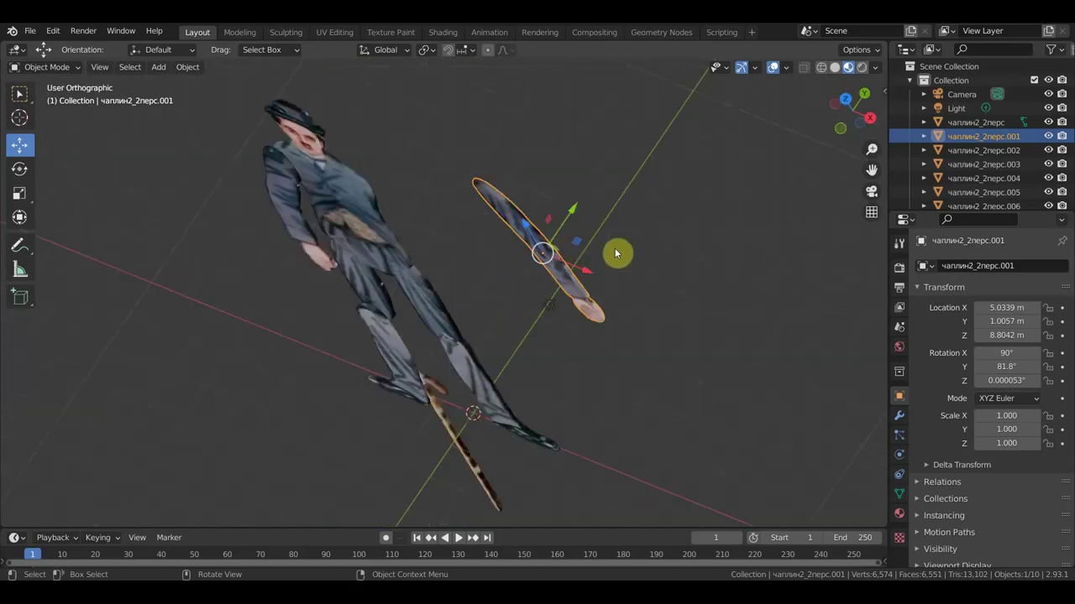
- Turn arm .001 to face front, then tilt it and move it to the right shoulder
key("r")
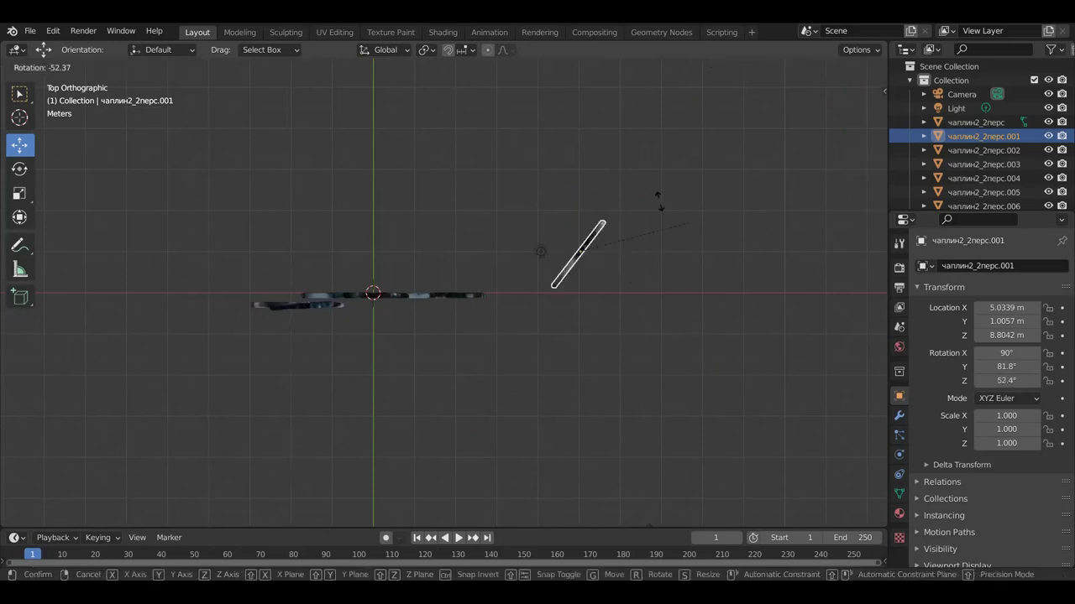
left_click(522, 210)
key("KP_1")
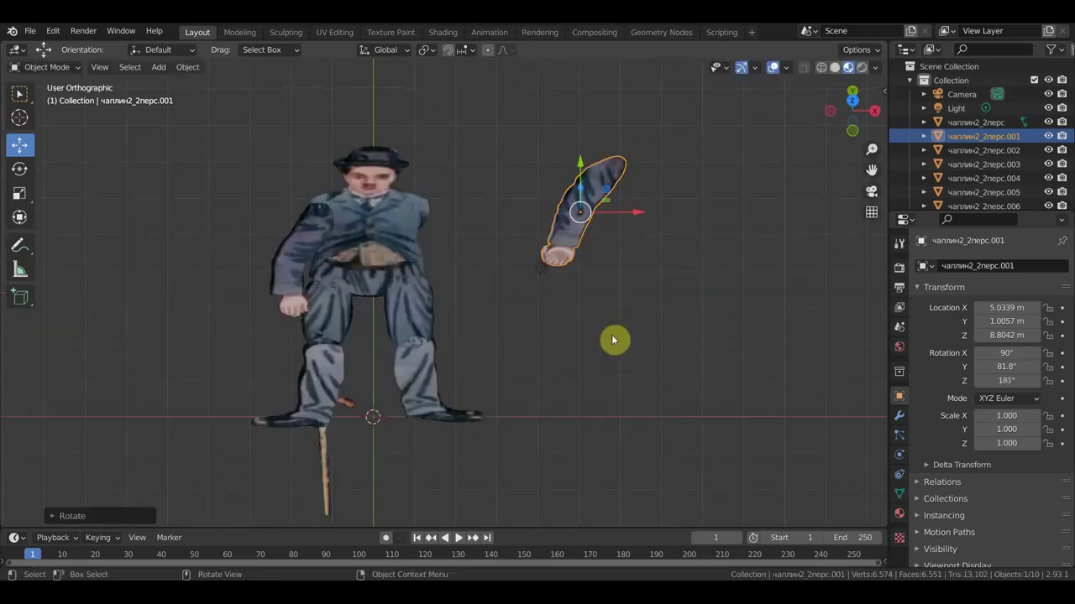
key("r")
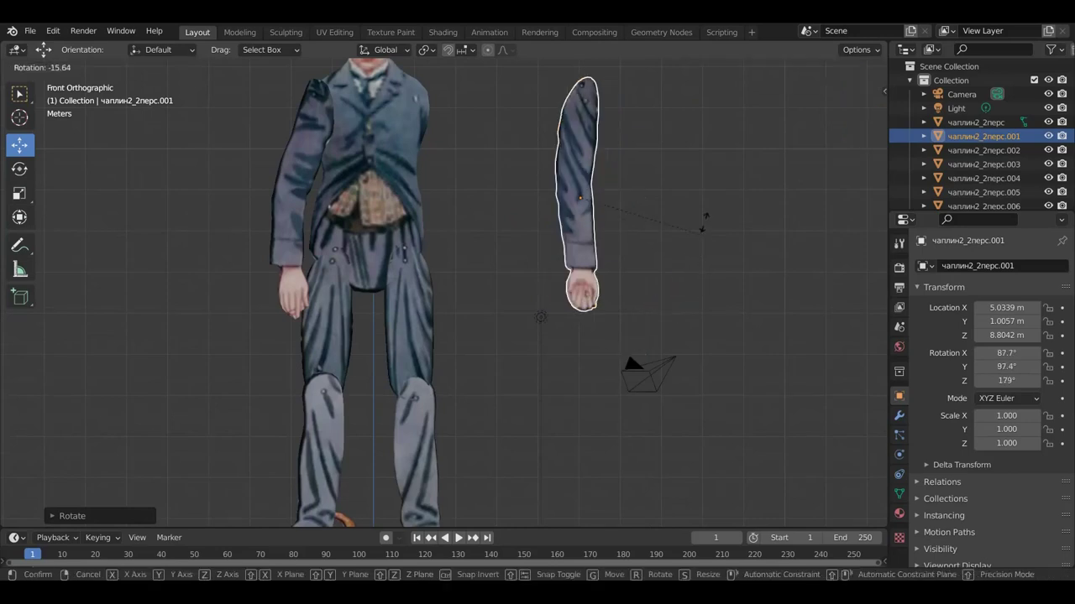
left_click(699, 192)
key("g")
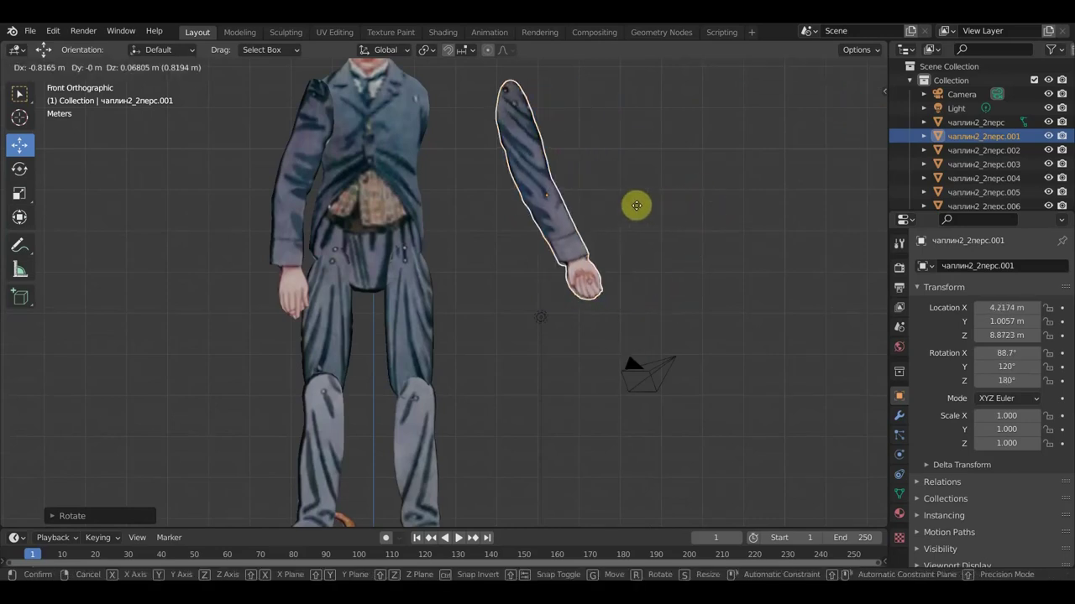
left_click(579, 209)
- Slide arm .001 in depth so it aligns with the body
mouse_move(655, 232)
middle_mouse_down()
mouse_move(496, 267)
mouse_move(532, 222)
middle_mouse_up()
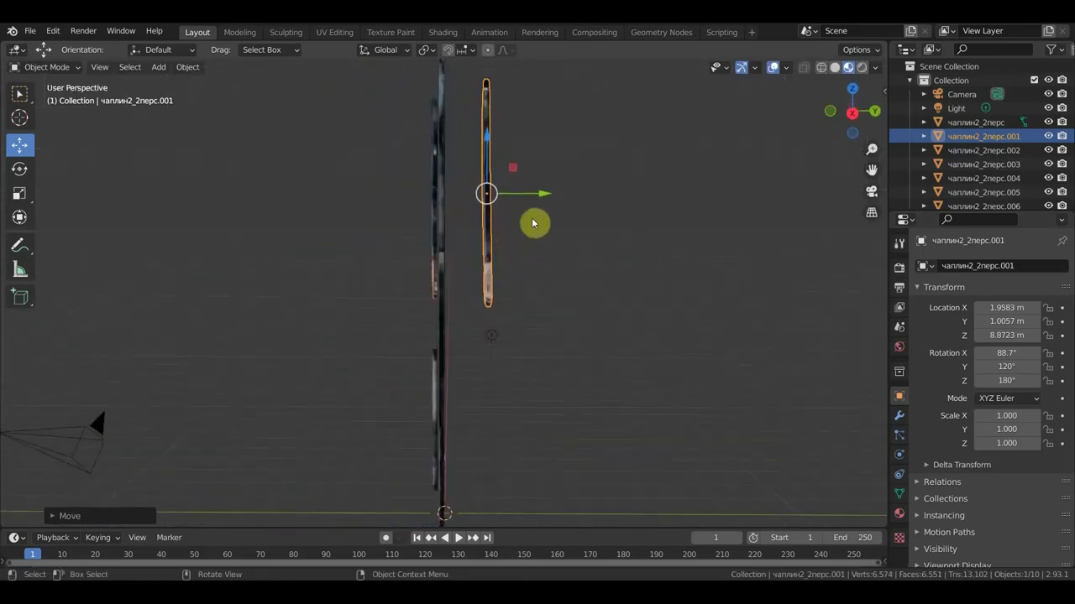
left_click_drag(546, 198, 489, 201)
middle_click_drag(537, 220, 667, 231)
scroll(658, 233, "down", 2)
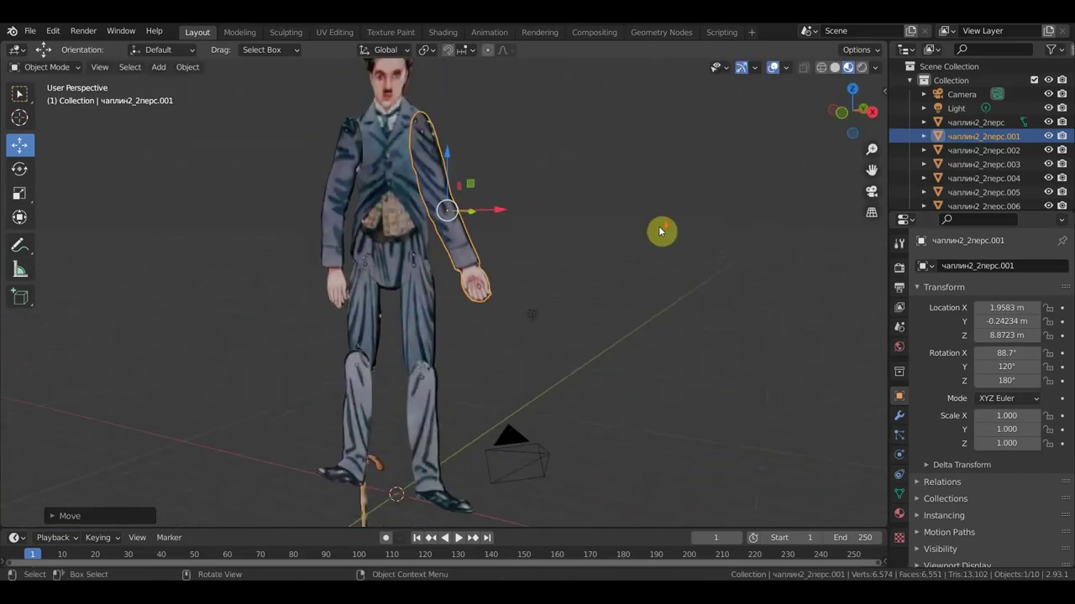
scroll(684, 235, "down", 1)
key("KP_1")
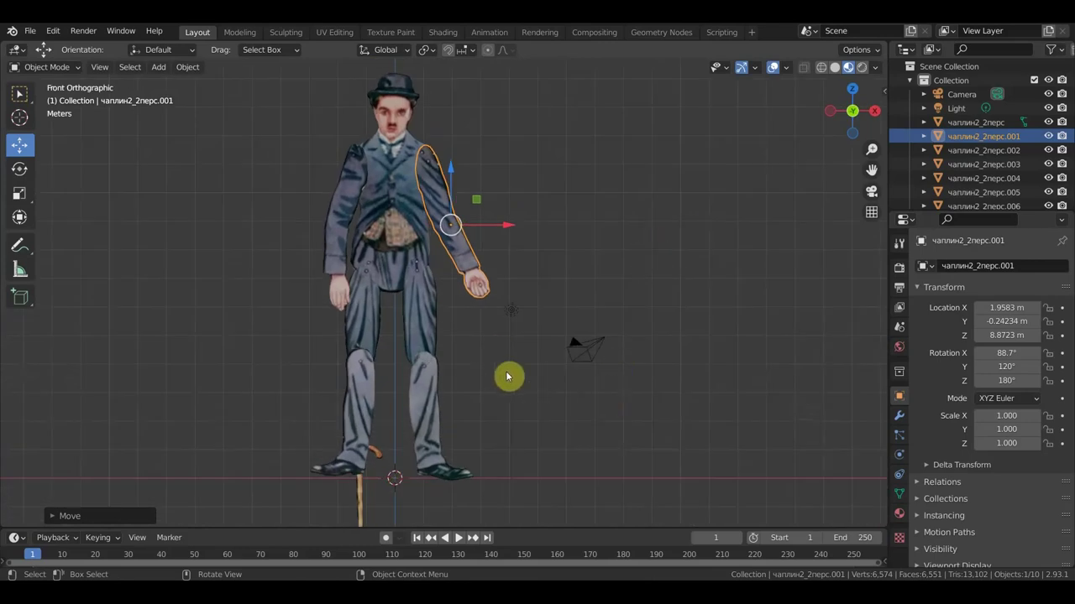
- Move the cane .006 up beside the right hand at X 4.2721
left_click(474, 267)
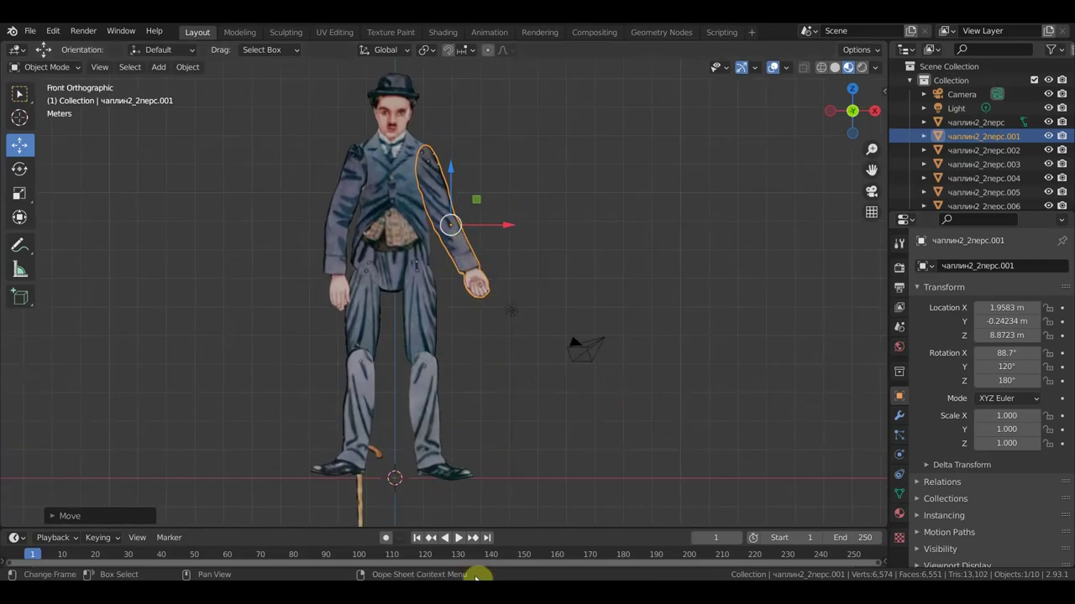
left_click(375, 455)
left_click_drag(421, 460, 544, 294)
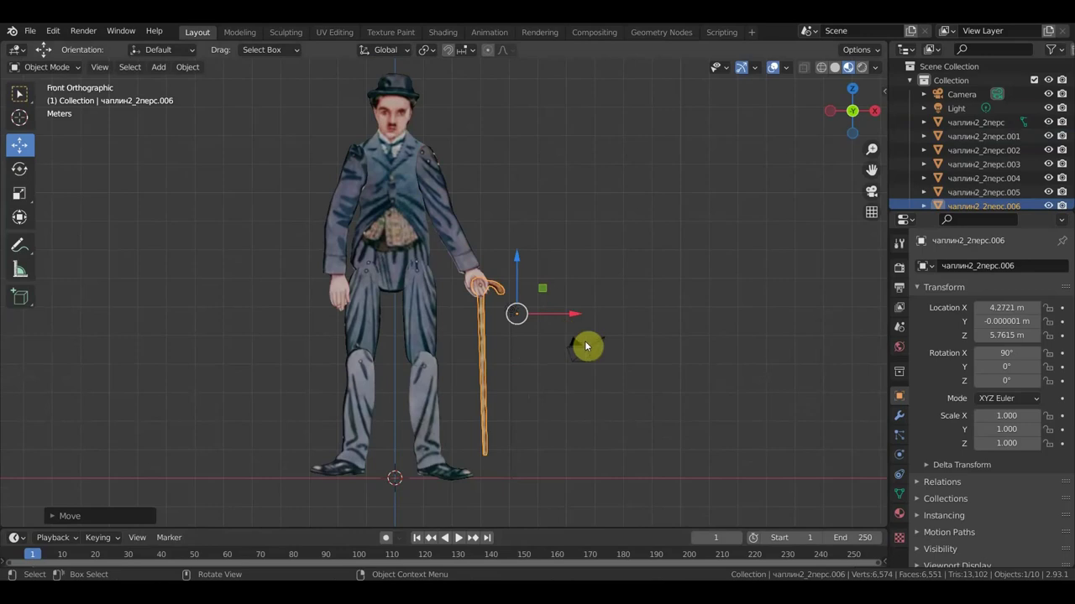
- Scale the cane to 1.154 and place it at X 4.3113, Y -0.28831, Z 5.7027 under the hand
key("s")
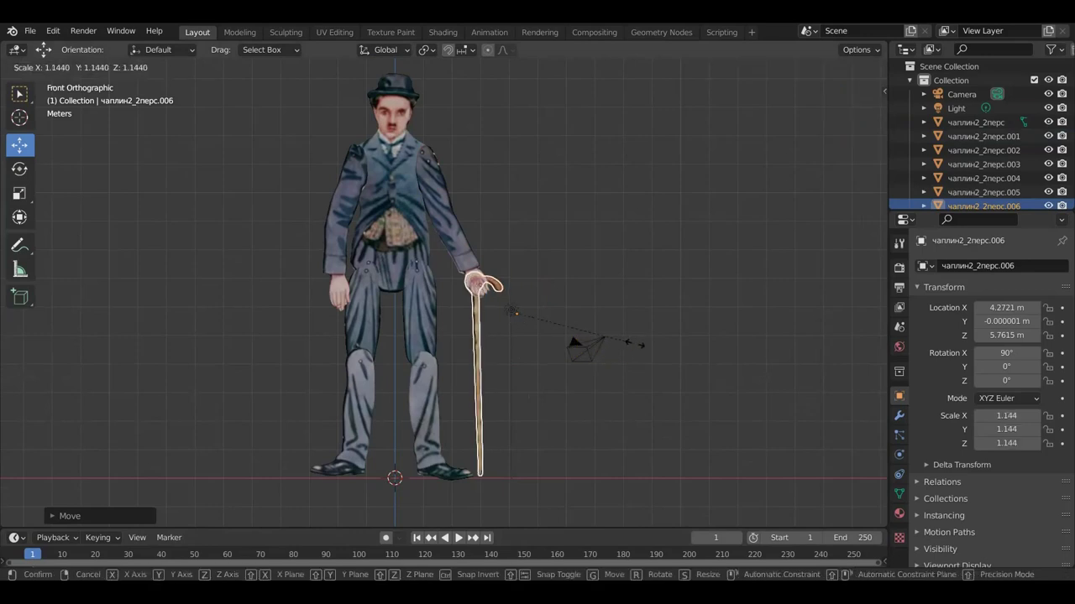
left_click(635, 346)
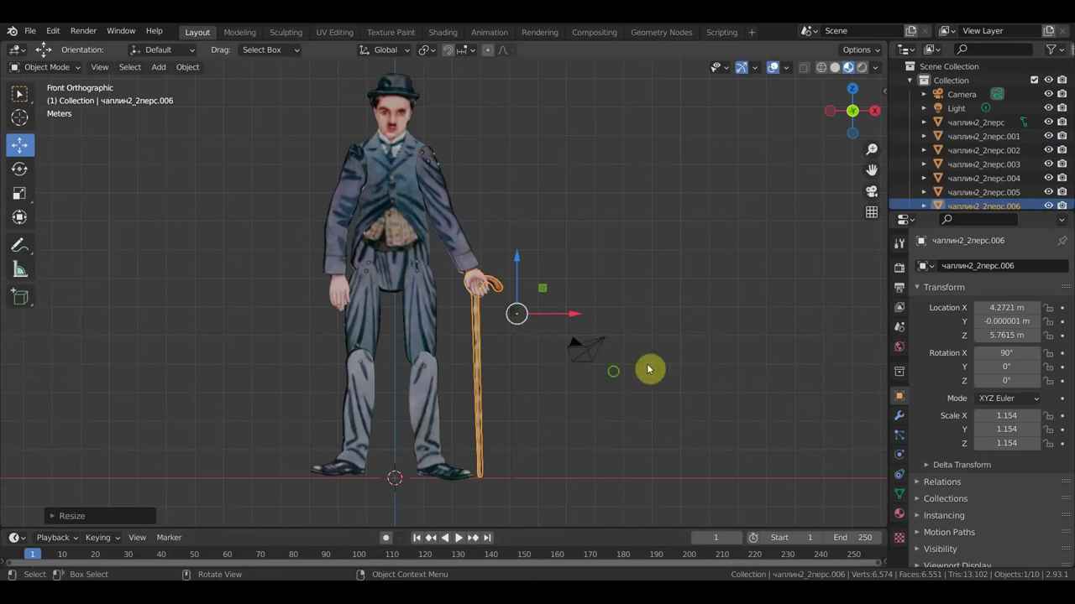
middle_click_drag(647, 367, 479, 394)
left_click_drag(526, 337, 496, 337)
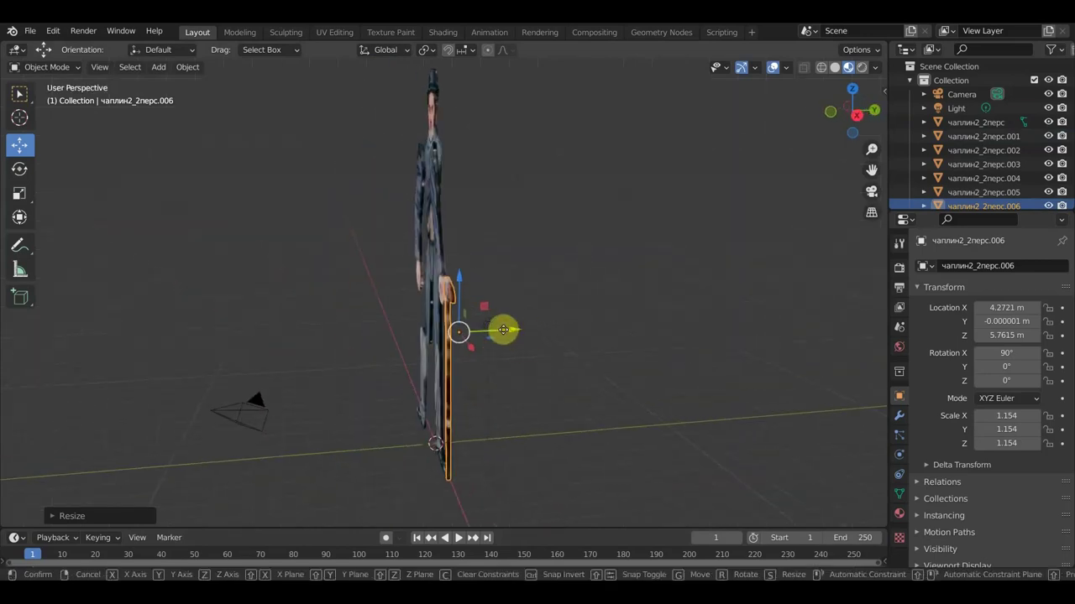
mouse_move(496, 337)
middle_mouse_down()
mouse_move(667, 369)
mouse_move(643, 372)
middle_mouse_up()
key("KP_1")
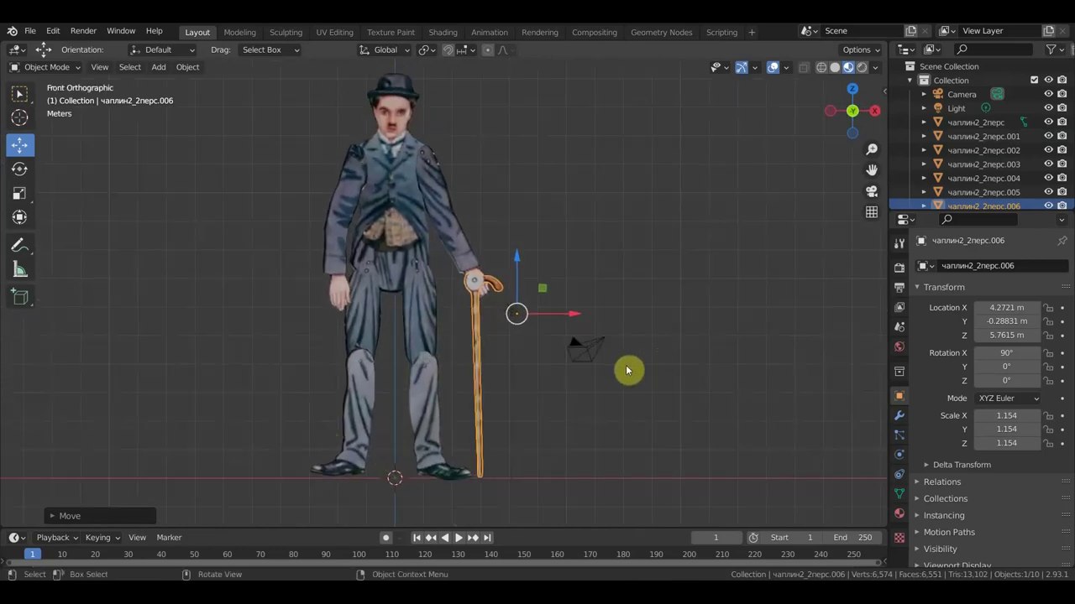
key("g")
left_click(629, 374)
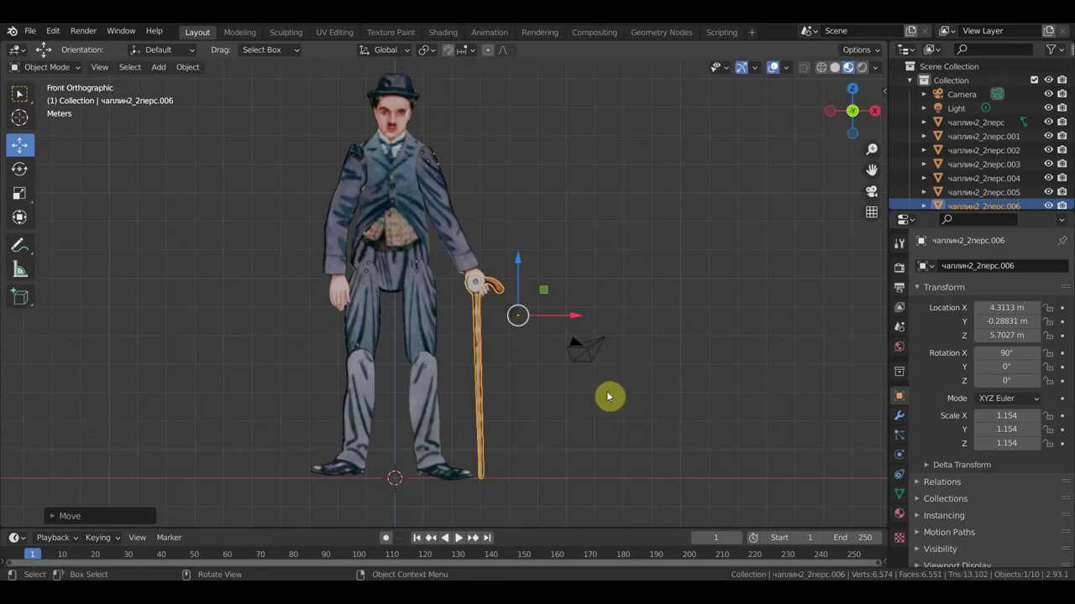
left_click(358, 167)
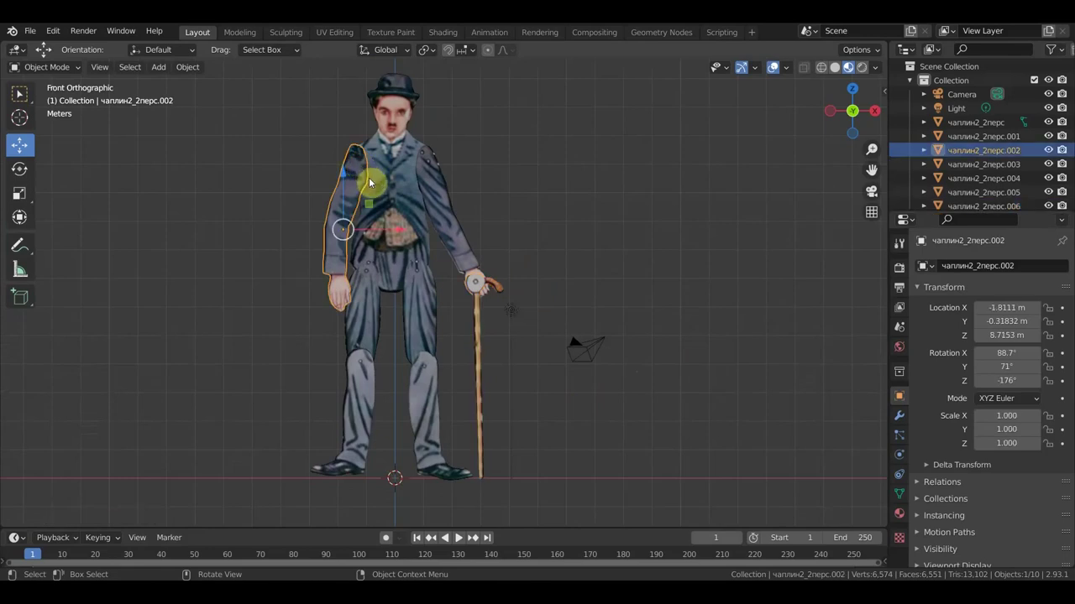
- Re-angle arm .002 to 87.5°, 62.4°, -177° and move it to X -2.1443, Z 8.6369 against the torso
key("g")
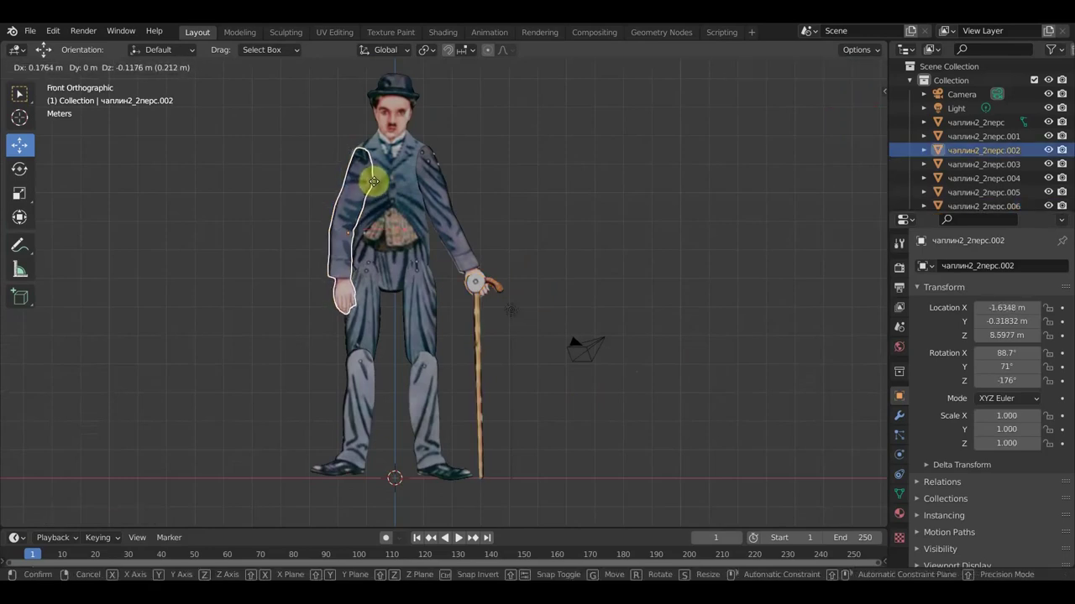
left_click(372, 179)
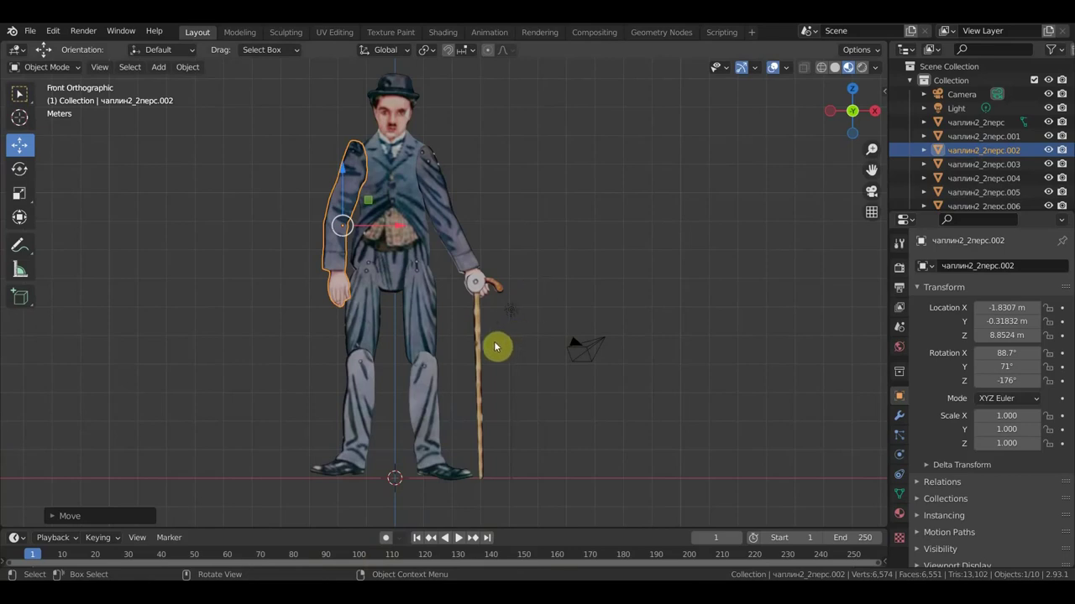
key("g")
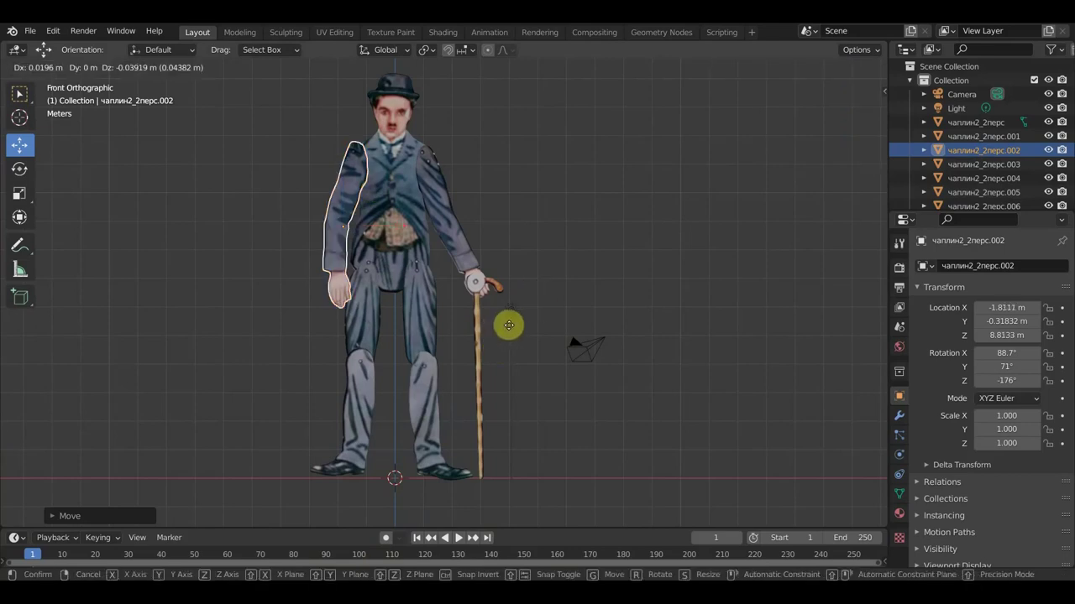
left_click(521, 327)
key("r")
left_click(549, 349)
key("g")
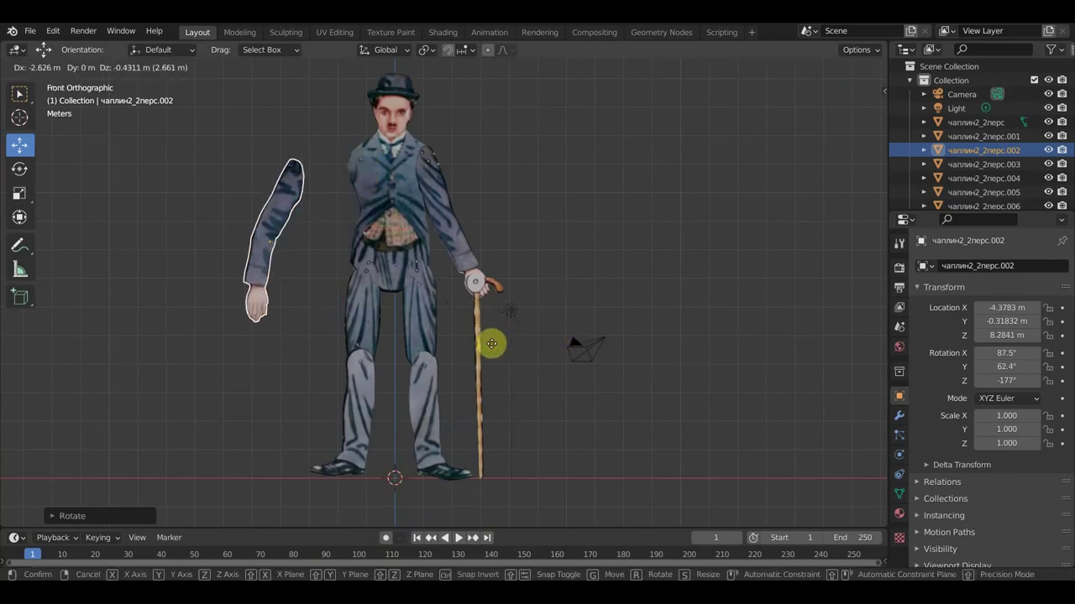
left_click(555, 333)
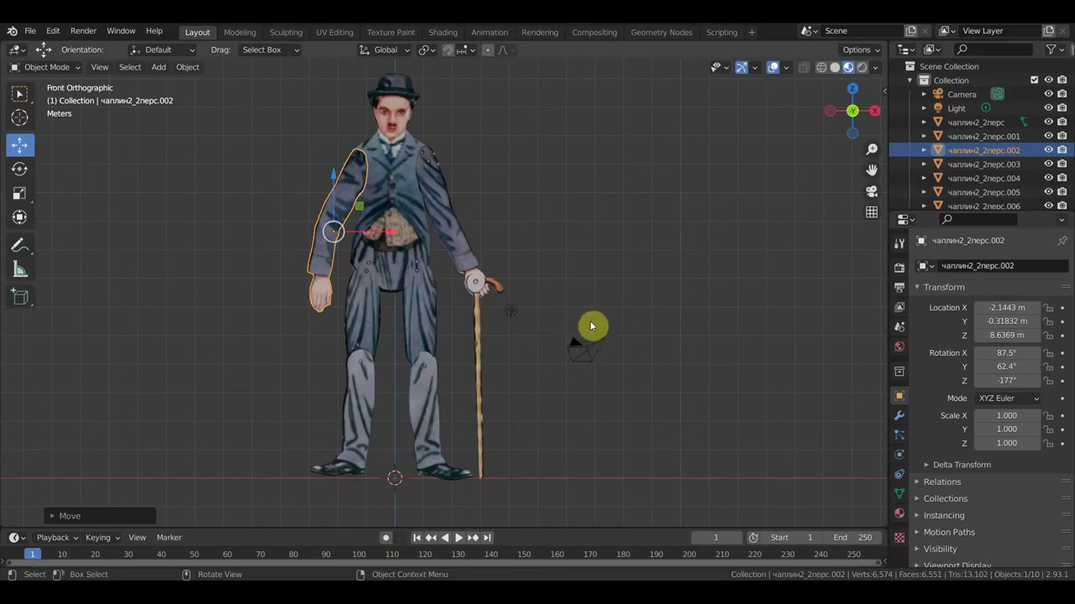
middle_click_drag(583, 335, 547, 355)
- In Right view, slide the viewer's-left thigh piece along the depth axis
scroll(547, 355, "up", 5)
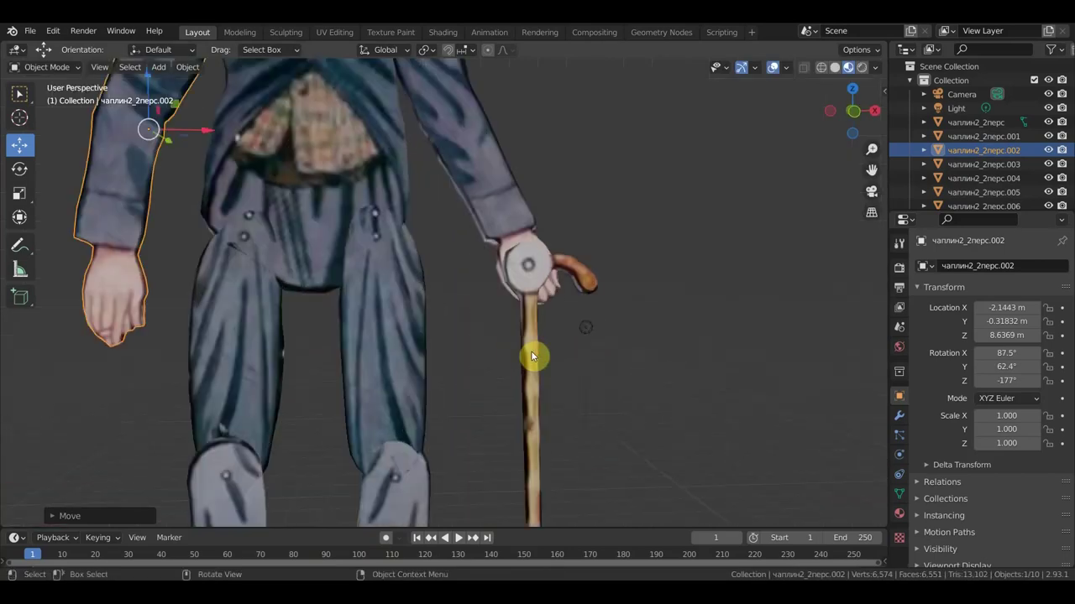
scroll(531, 357, "down", 1)
left_click(283, 336)
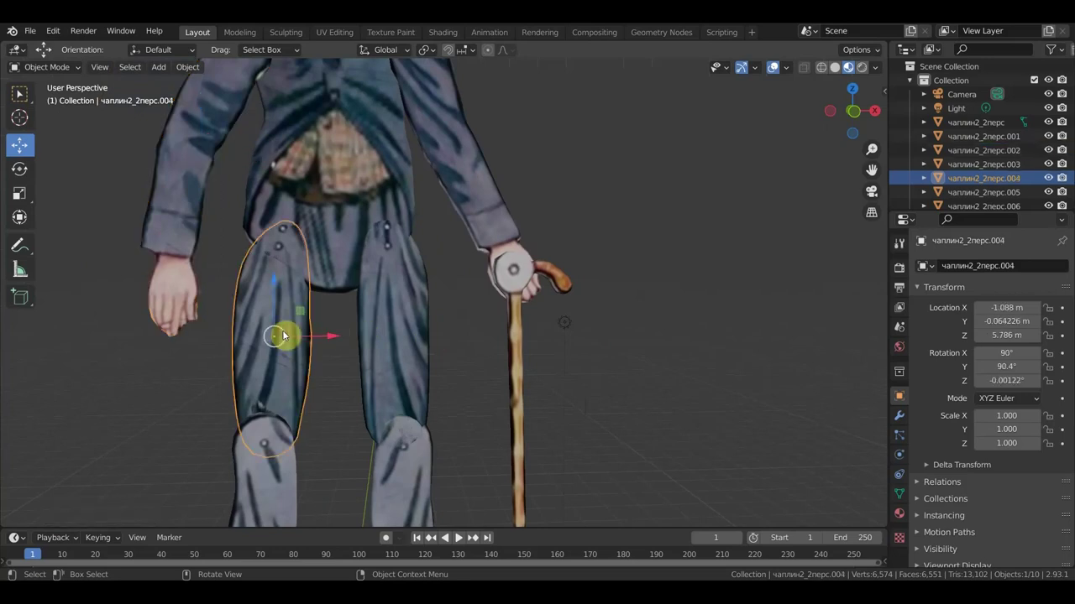
left_click_drag(287, 336, 283, 319)
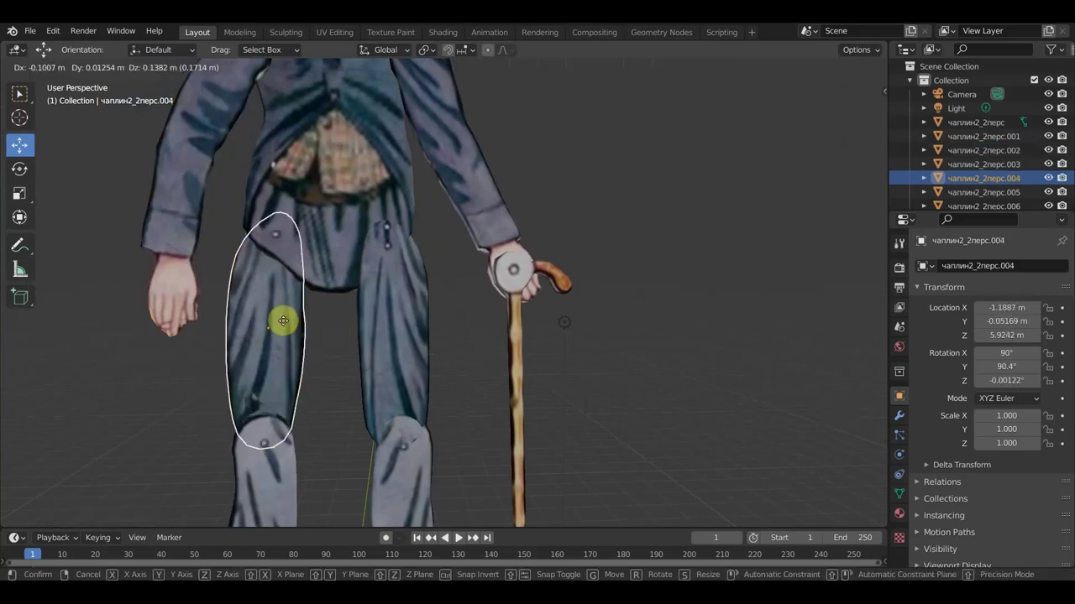
middle_click_drag(307, 330, 460, 345)
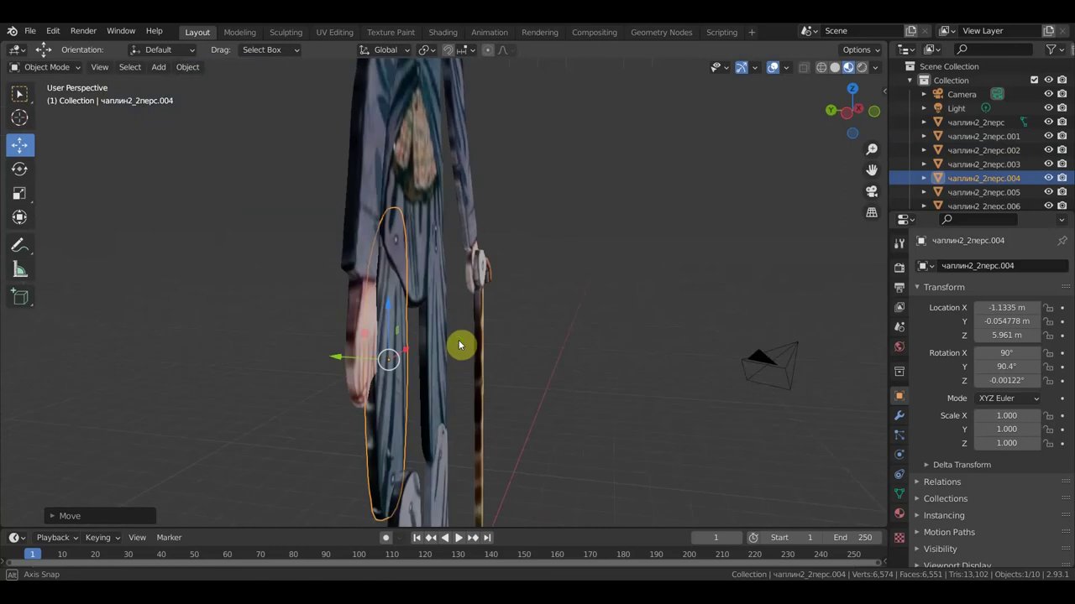
key("KP_3")
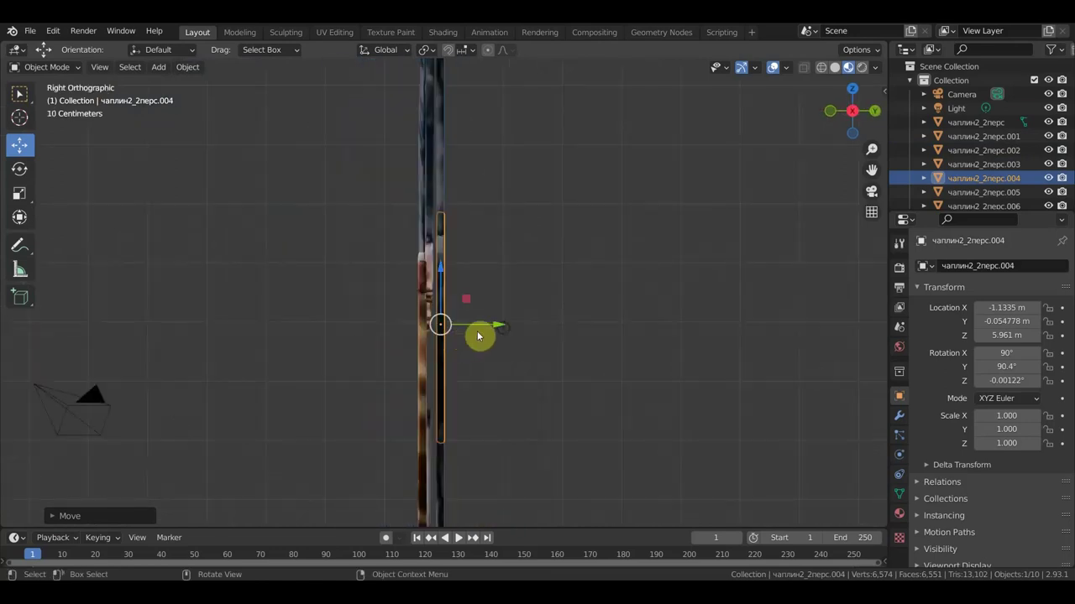
left_click_drag(496, 322, 478, 323)
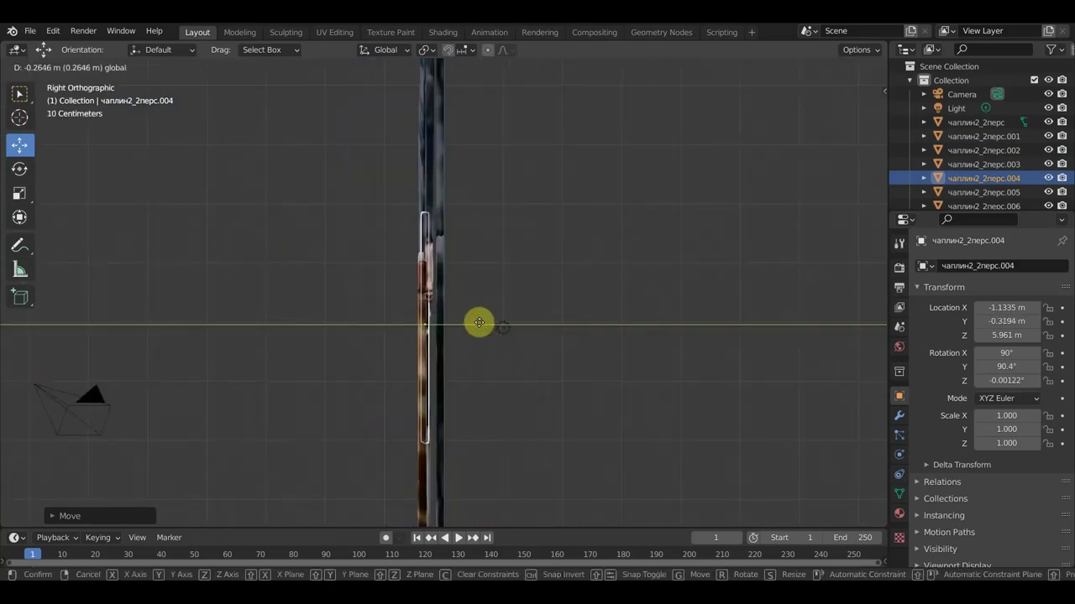
left_click_drag(477, 322, 475, 322)
mouse_move(554, 341)
middle_mouse_down()
mouse_move(612, 340)
mouse_move(470, 311)
mouse_move(517, 334)
mouse_move(471, 336)
middle_mouse_up()
- Shift the other thigh in depth, then readjust the first thigh .004 to Y -0.28822
left_click(436, 313)
mouse_move(490, 328)
left_mouse_down()
mouse_move(476, 326)
mouse_move(485, 335)
left_mouse_up()
middle_click_drag(486, 336, 481, 384)
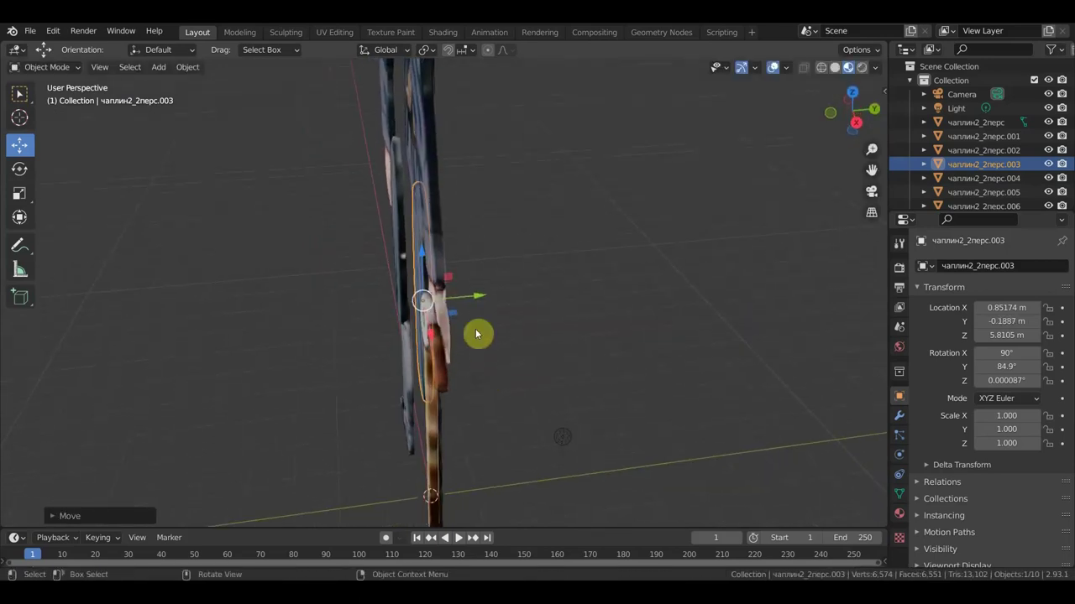
left_click(399, 177)
left_click_drag(466, 242, 480, 249)
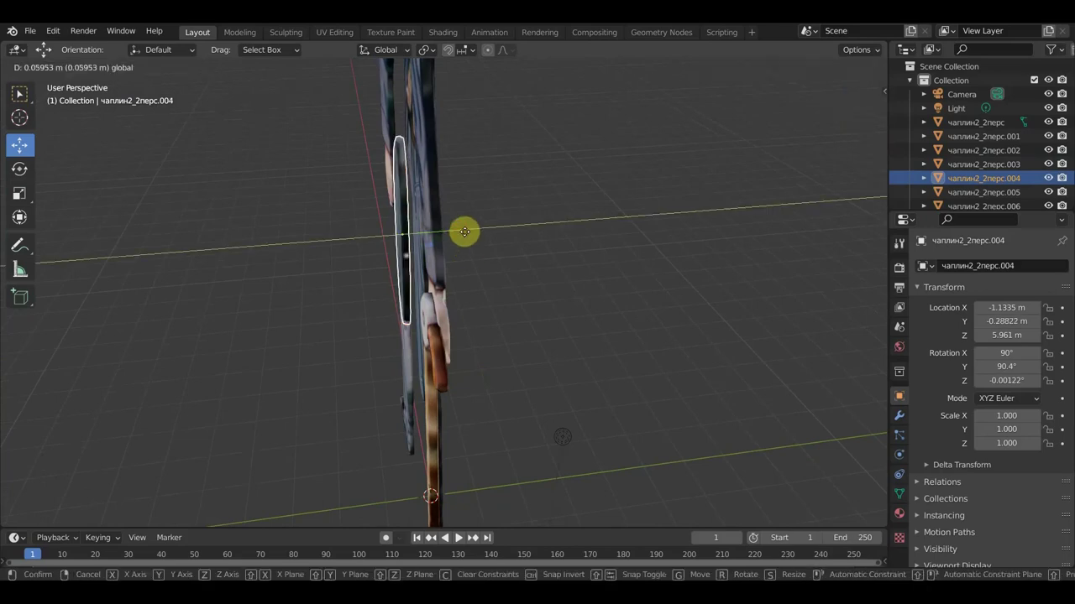
mouse_move(479, 249)
middle_mouse_down()
mouse_move(588, 231)
mouse_move(613, 286)
mouse_move(603, 277)
middle_mouse_up()
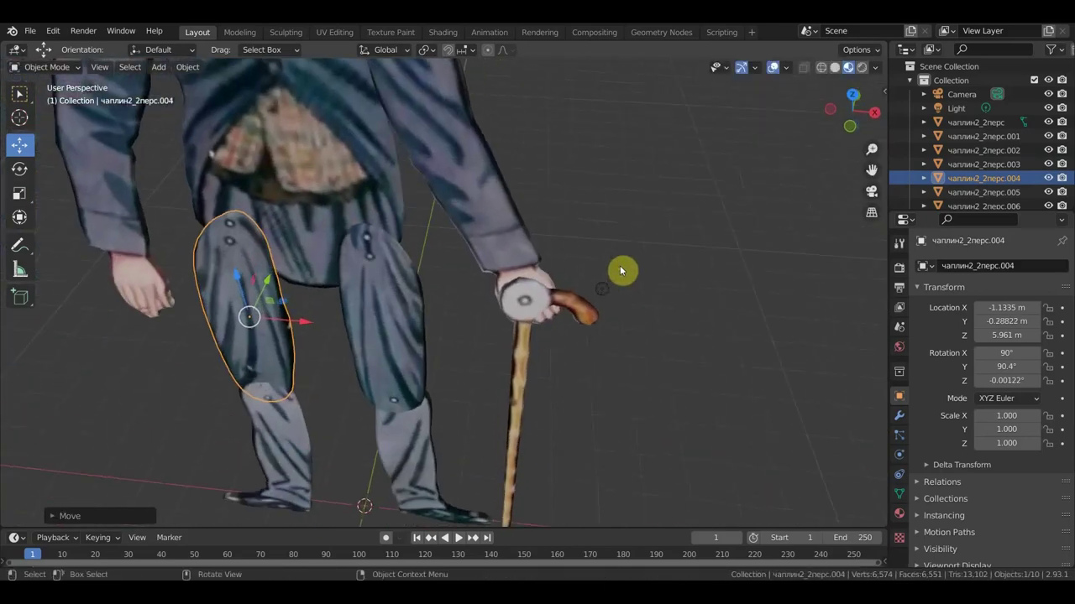
mouse_move(537, 315)
middle_mouse_down()
mouse_move(469, 404)
mouse_move(532, 411)
mouse_move(553, 453)
middle_mouse_up()
left_click(447, 411)
- In Right view, move lower leg piece чаплин2_2перс.005 forward in depth from Y -0.33315 m to -0.38776 m
key("KP_3")
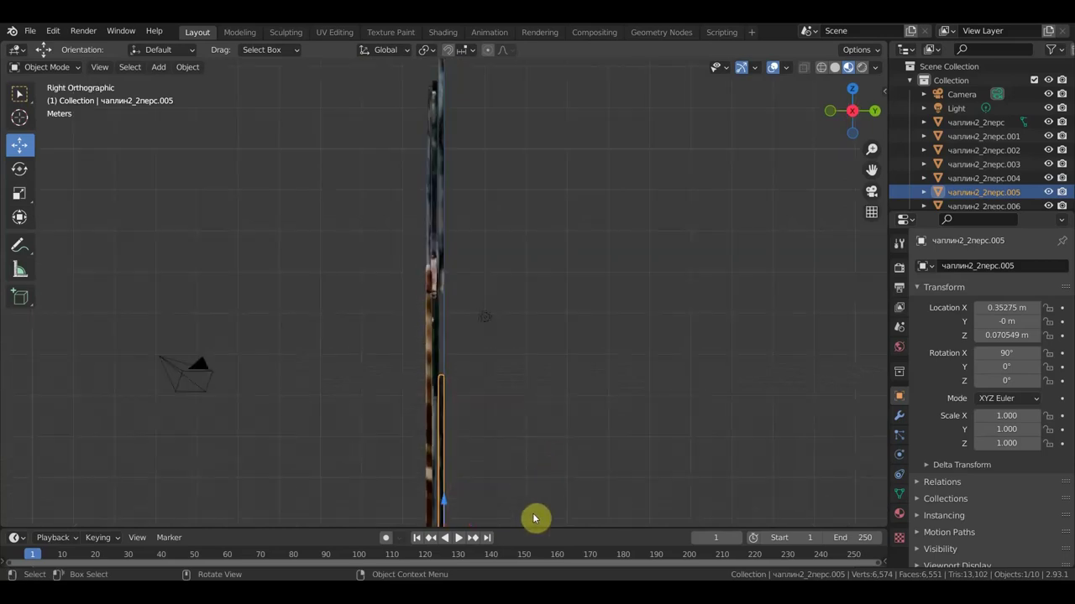
scroll(534, 518, "down", 2)
left_click_drag(508, 479, 498, 480)
mouse_move(532, 400)
middle_mouse_down()
mouse_move(796, 425)
mouse_move(612, 415)
mouse_move(667, 411)
mouse_move(642, 507)
mouse_move(547, 446)
mouse_move(343, 403)
mouse_move(237, 356)
mouse_move(225, 341)
mouse_move(235, 339)
middle_mouse_up()
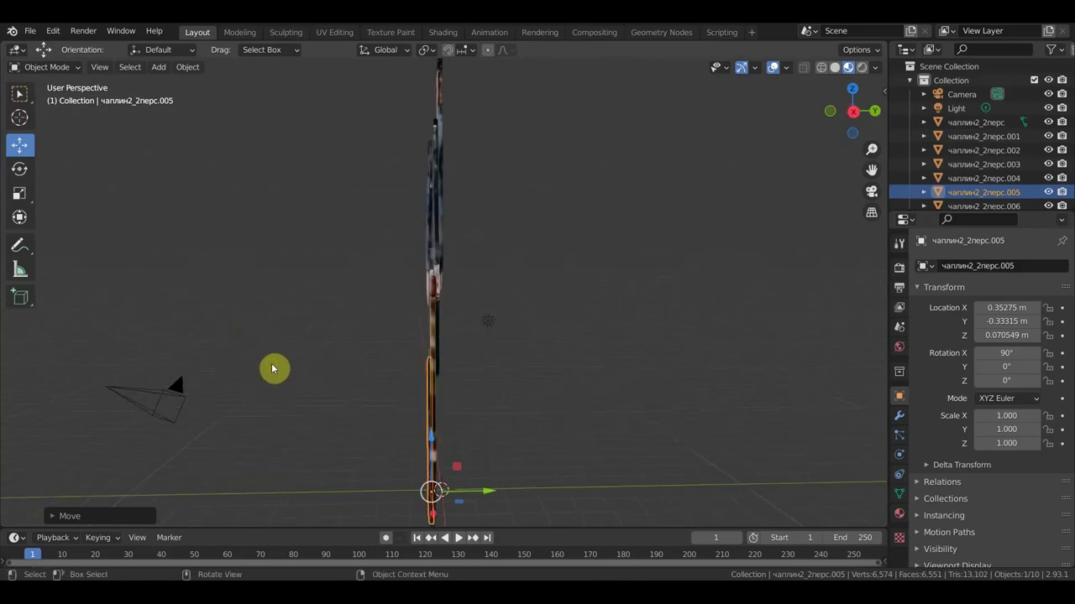
left_click_drag(491, 496, 489, 495)
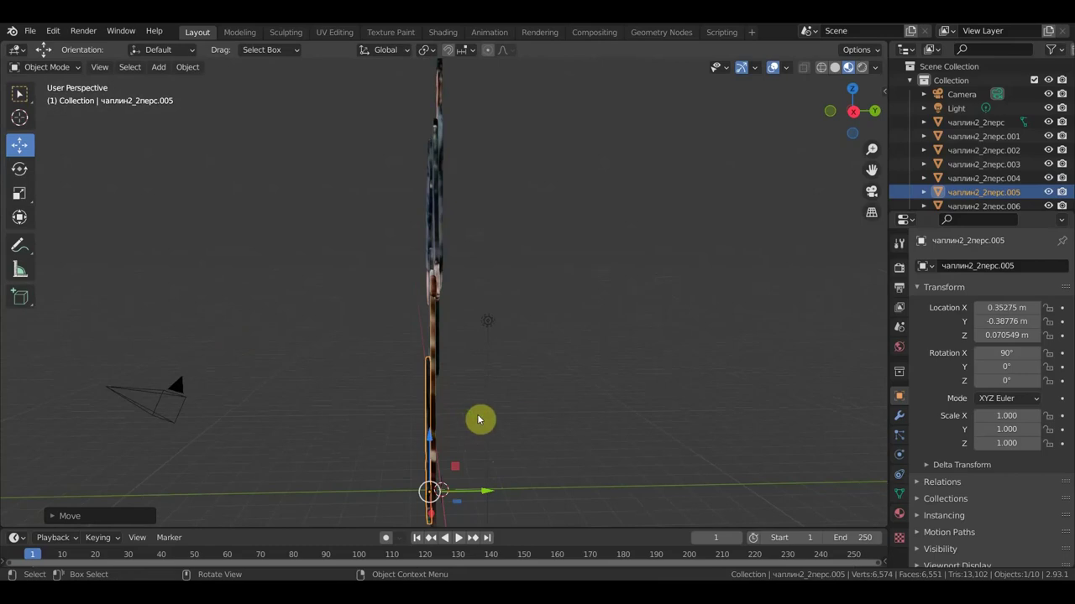
mouse_move(480, 420)
middle_mouse_down()
mouse_move(628, 415)
mouse_move(565, 457)
mouse_move(580, 470)
mouse_move(523, 462)
middle_mouse_up()
- Move the other lower leg, чаплин2_2перс.007, forward in depth to Y -0.35456 m
left_click(451, 475)
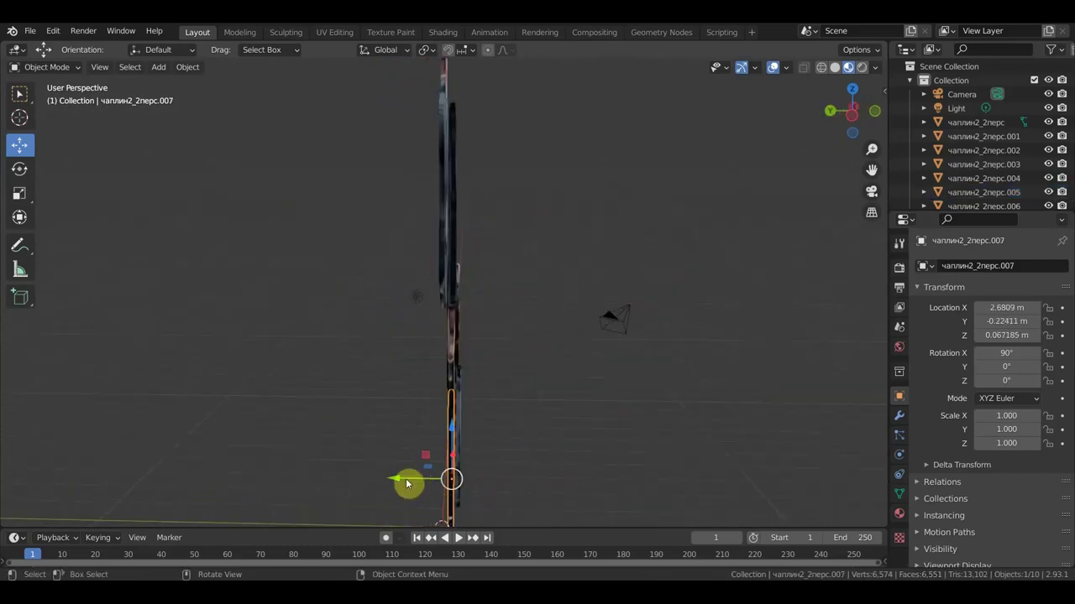
left_click_drag(395, 479, 398, 479)
key("KP_3")
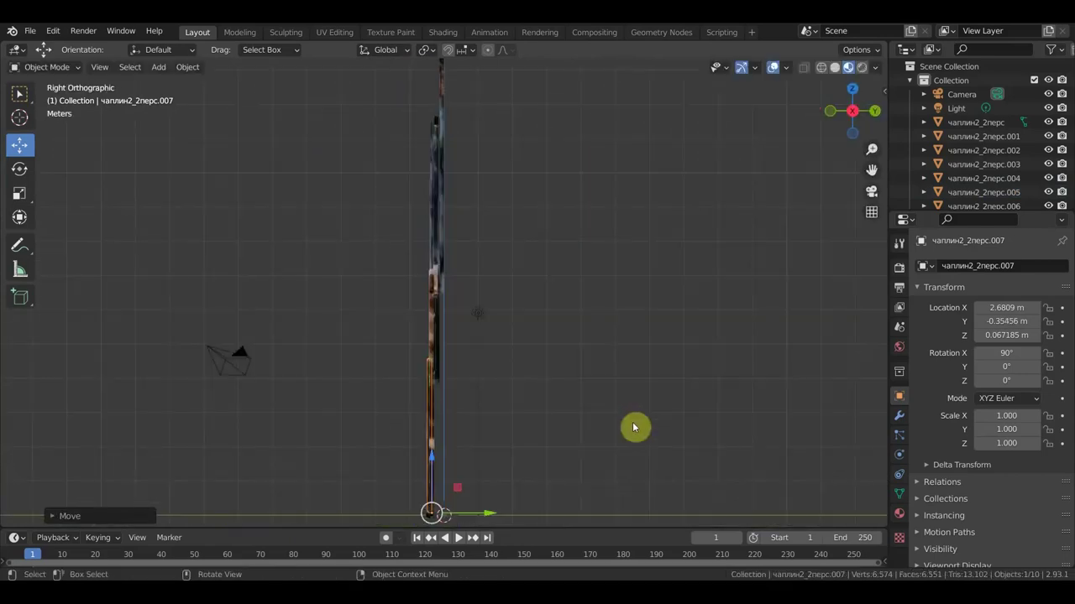
scroll(621, 424, "down", 1)
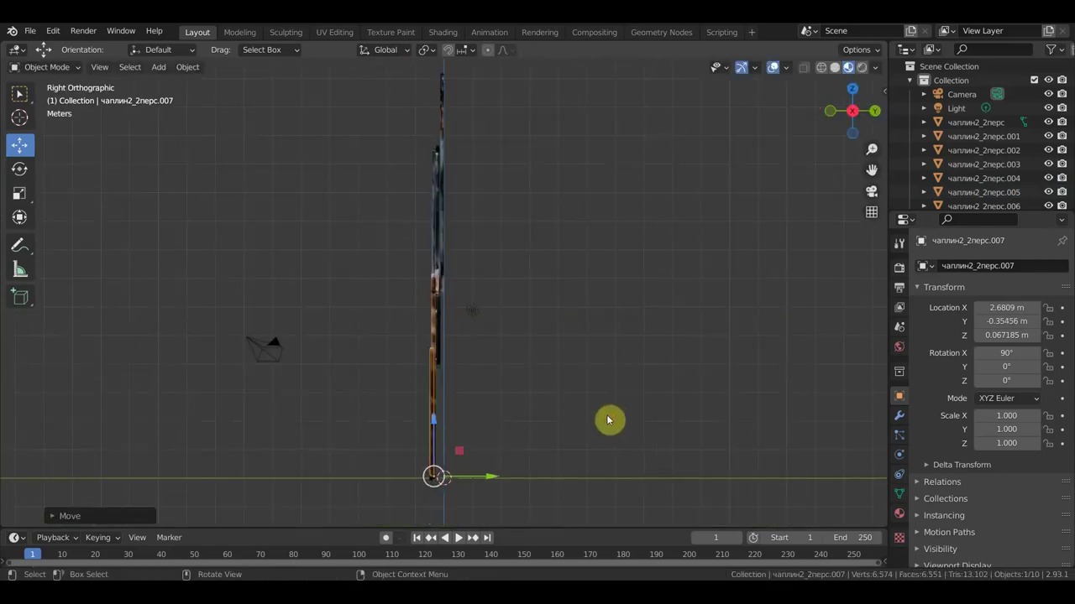
- Orbit around the assembled figure and return to the straight front view
key("KP_1")
mouse_move(566, 415)
middle_mouse_down()
mouse_move(571, 447)
mouse_move(591, 74)
mouse_move(554, 499)
mouse_move(527, 451)
mouse_move(555, 439)
mouse_move(470, 468)
mouse_move(374, 432)
mouse_move(236, 417)
middle_mouse_up()
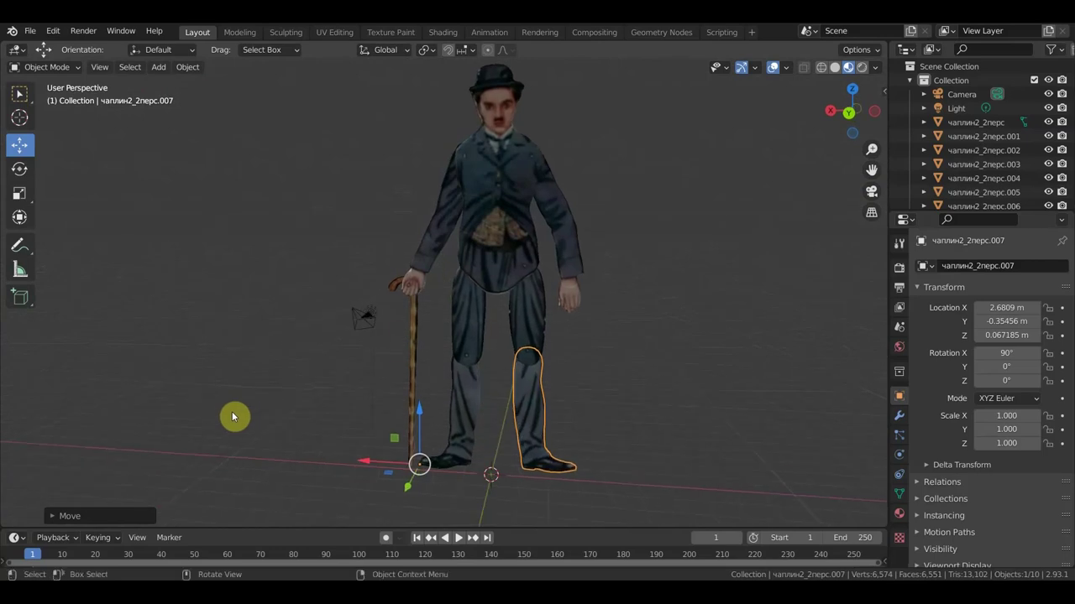
key("KP_1")
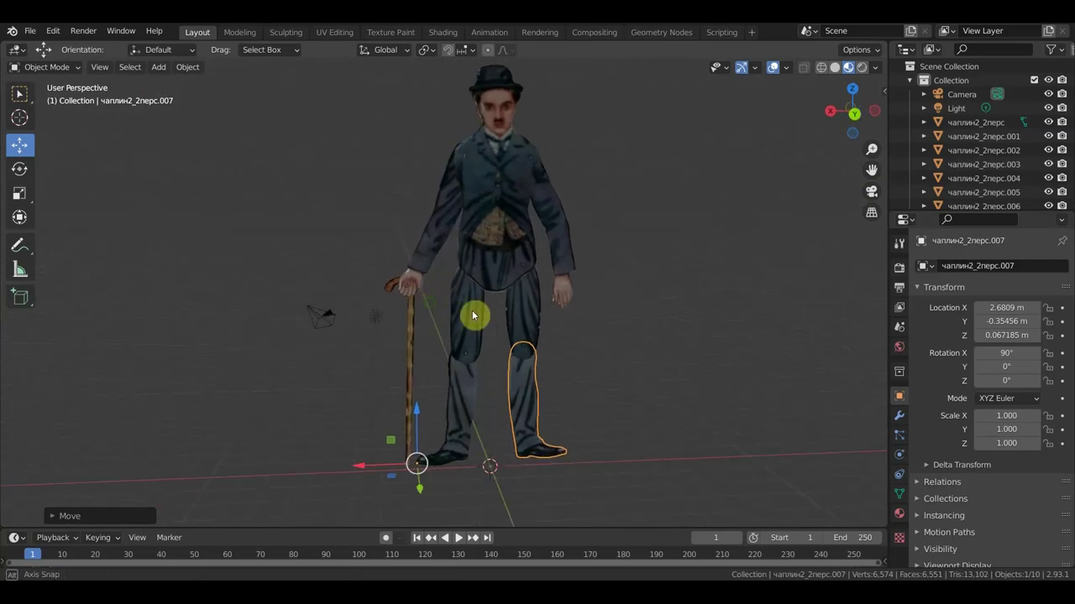
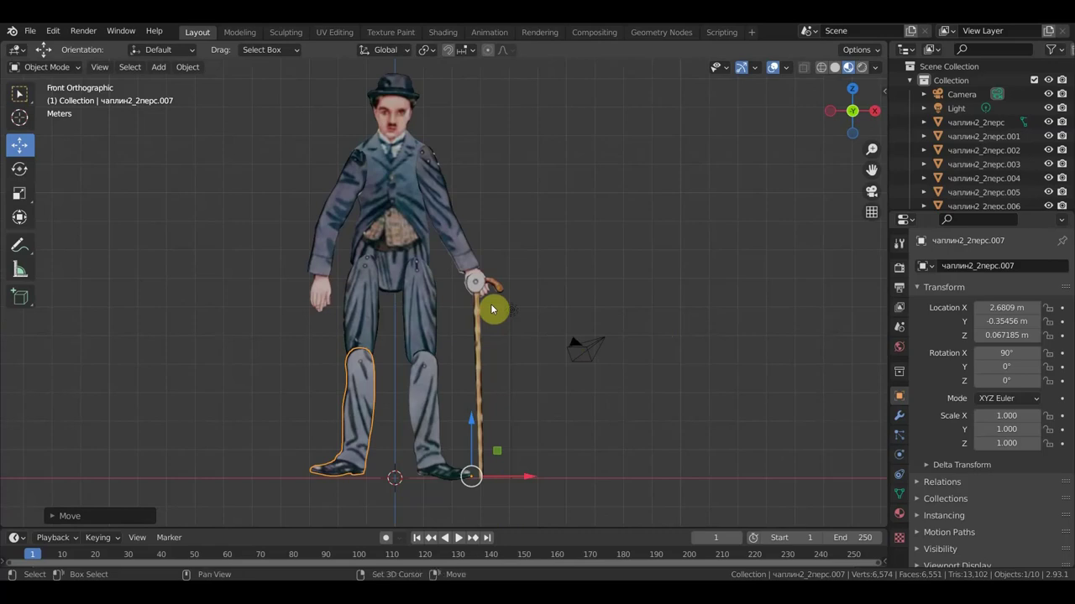
- Add an armature, scale it to 2.084 and raise it along Z to 6.874 m at the hips
key("shift+a")
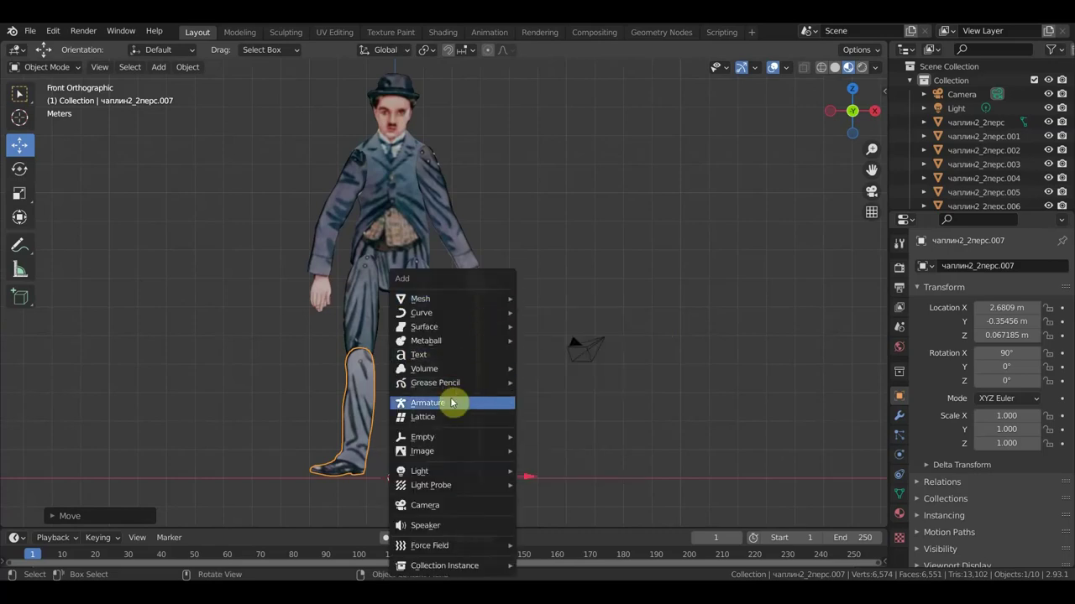
left_click(478, 403)
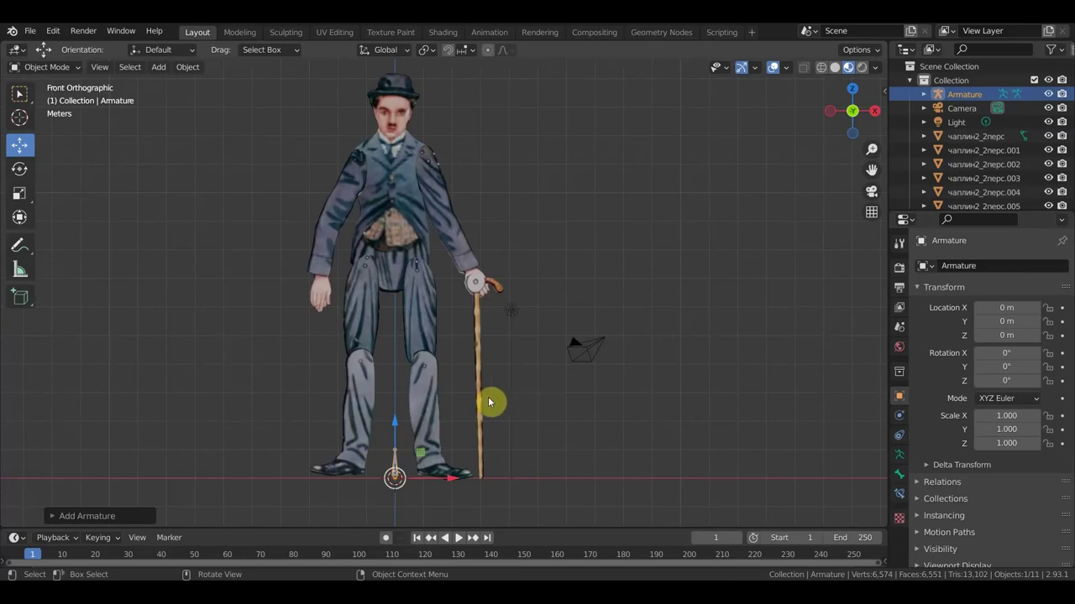
scroll(470, 418, "down", 3)
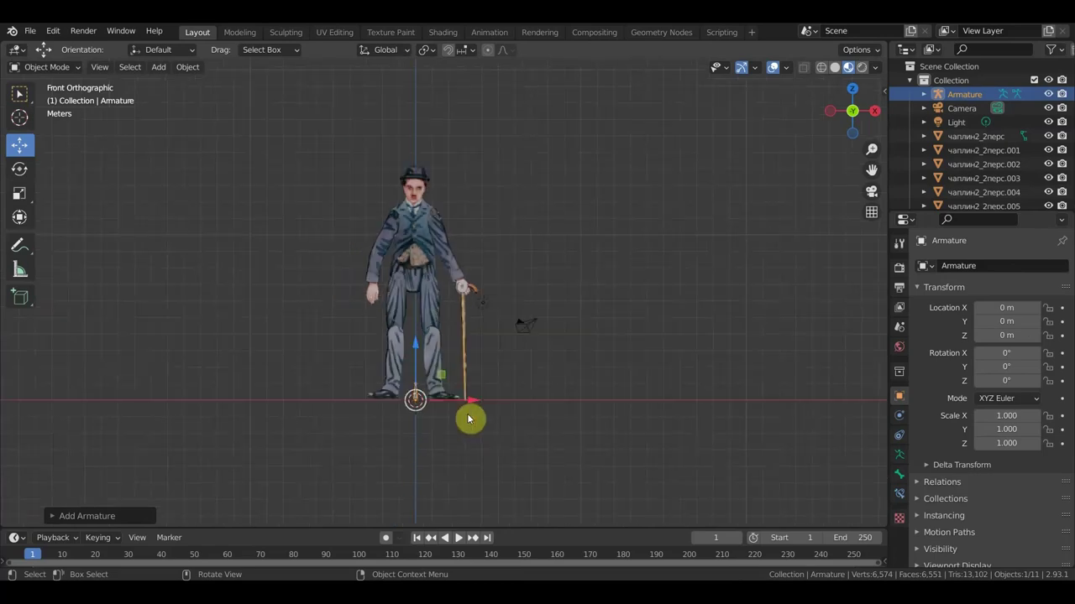
key("s")
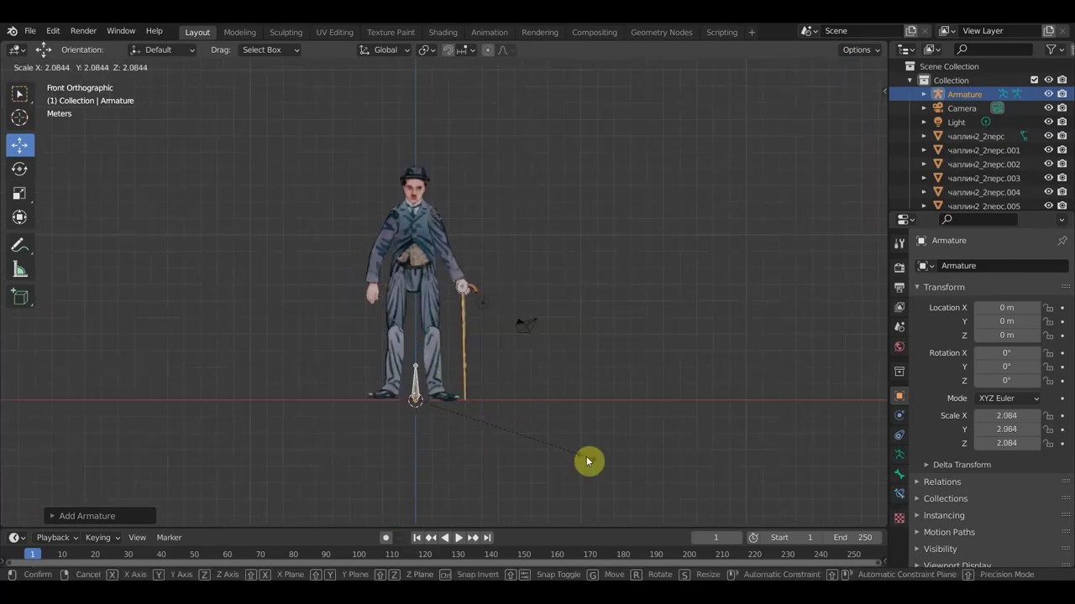
left_click(588, 461)
key("g")
key("z")
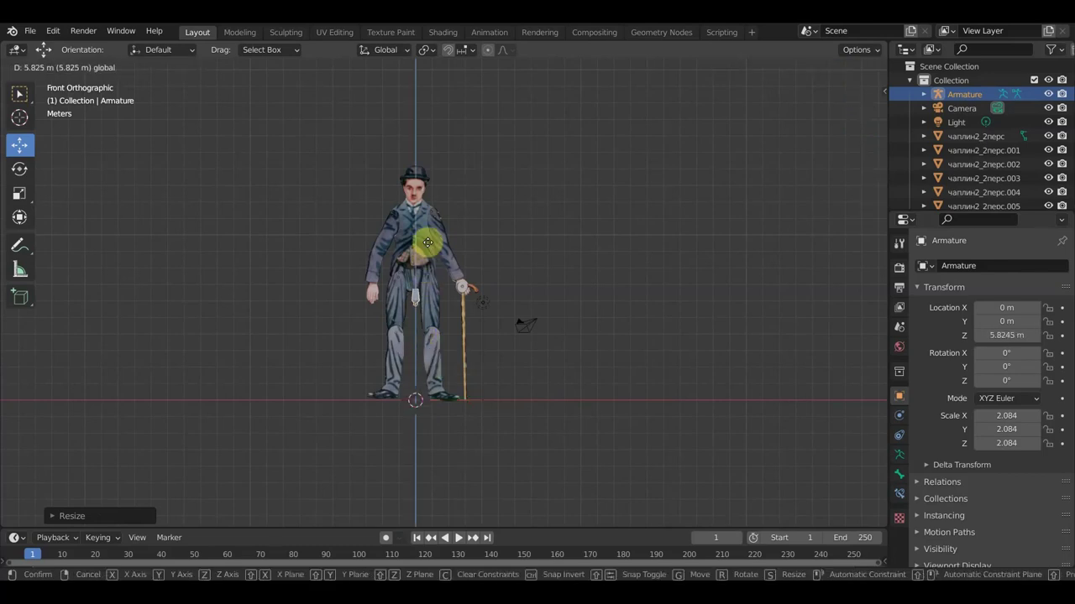
left_click(428, 224)
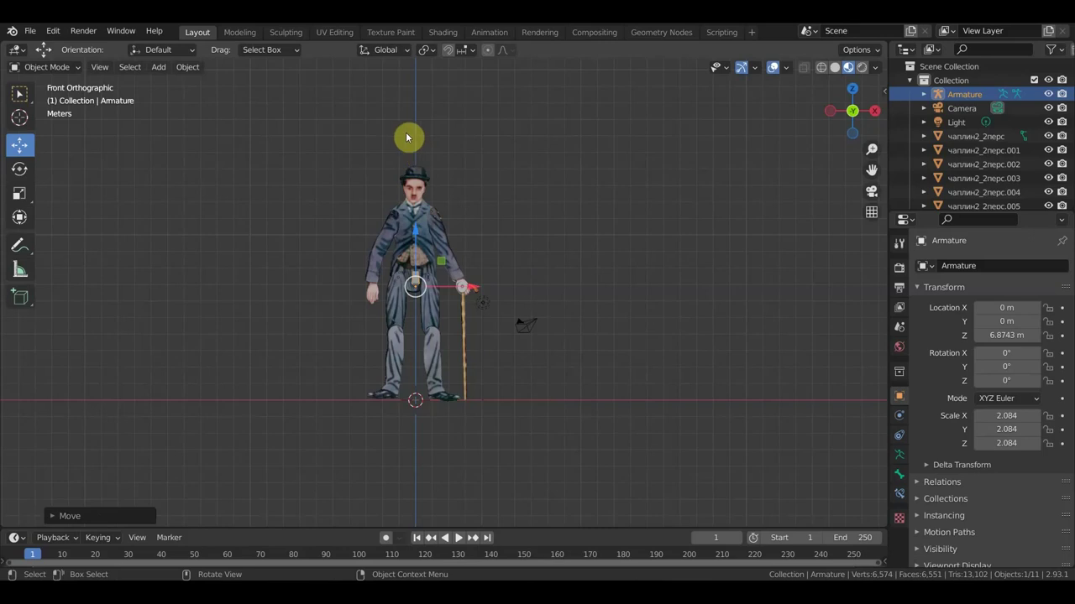
scroll(480, 316, "up", 2)
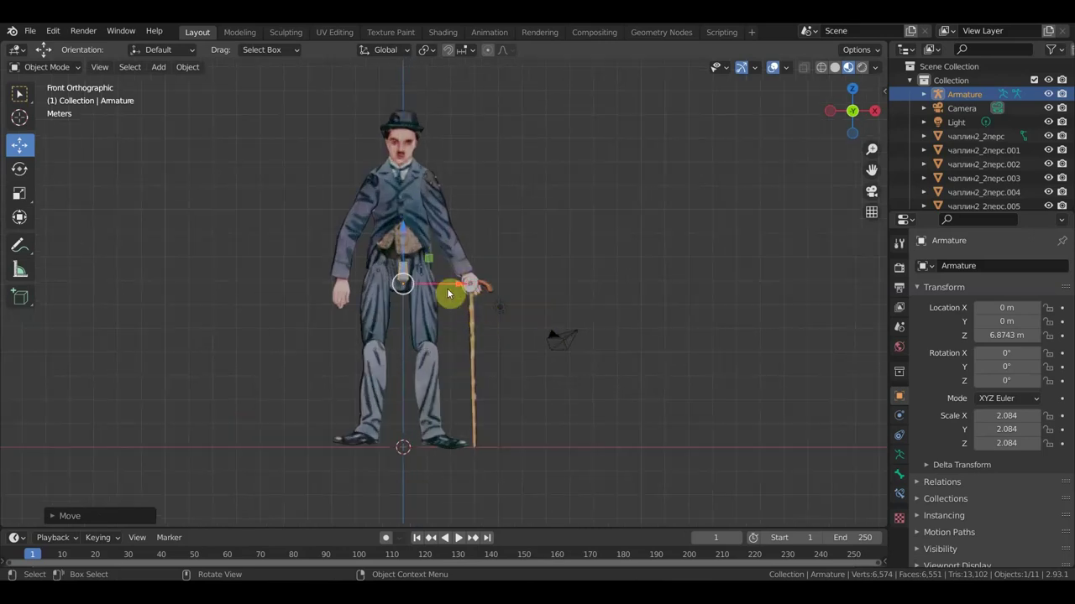
scroll(453, 285, "up", 1)
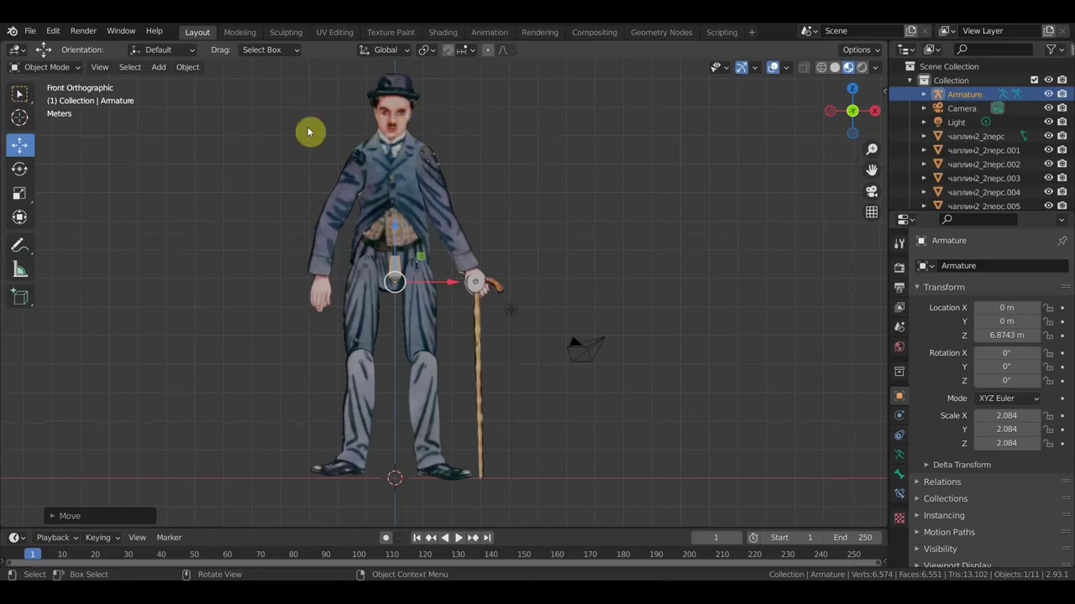
- Enable In Front in the armature's Viewport Display, then switch to Edit Mode
left_click(900, 455)
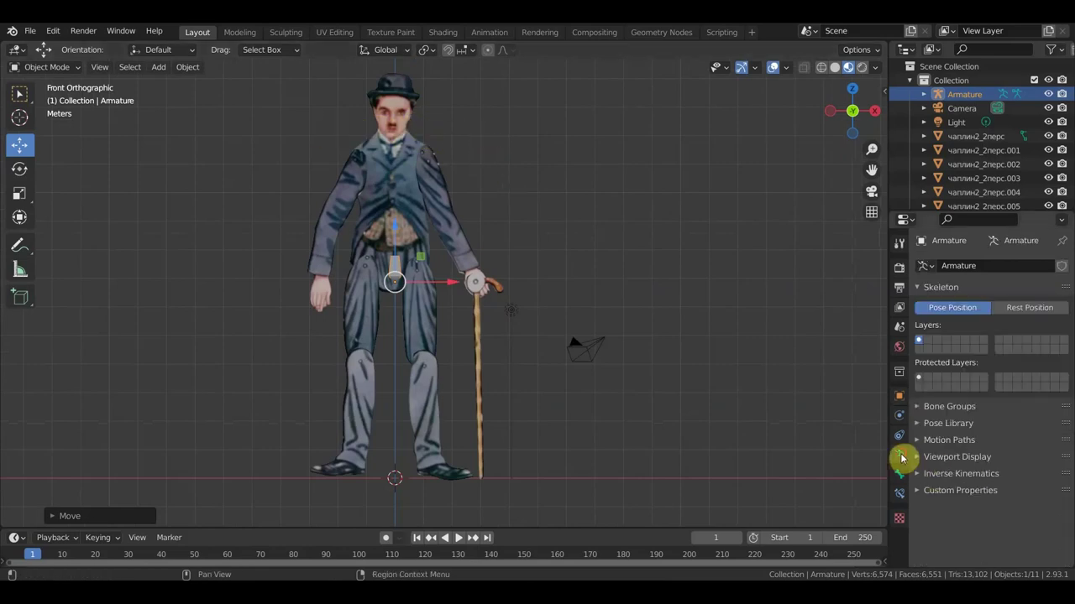
left_click(936, 472)
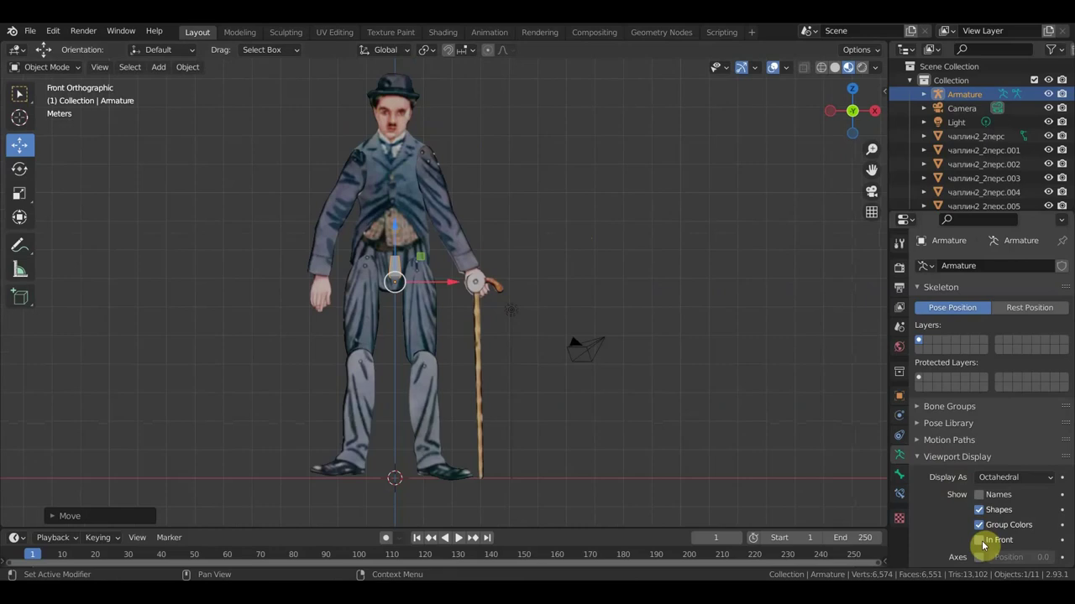
scroll(978, 546, "down", 1)
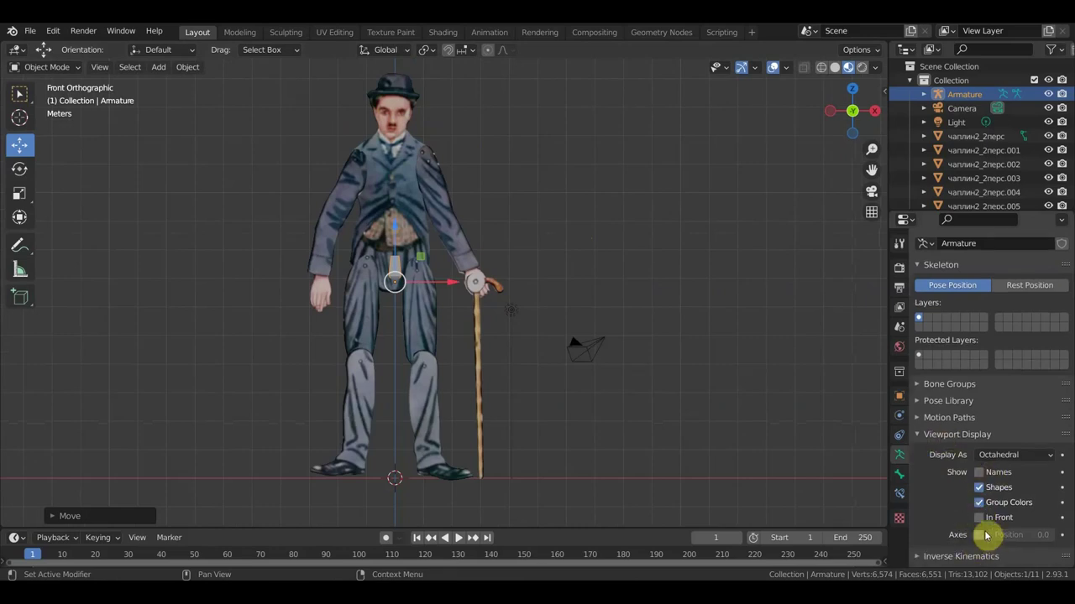
left_click(978, 517)
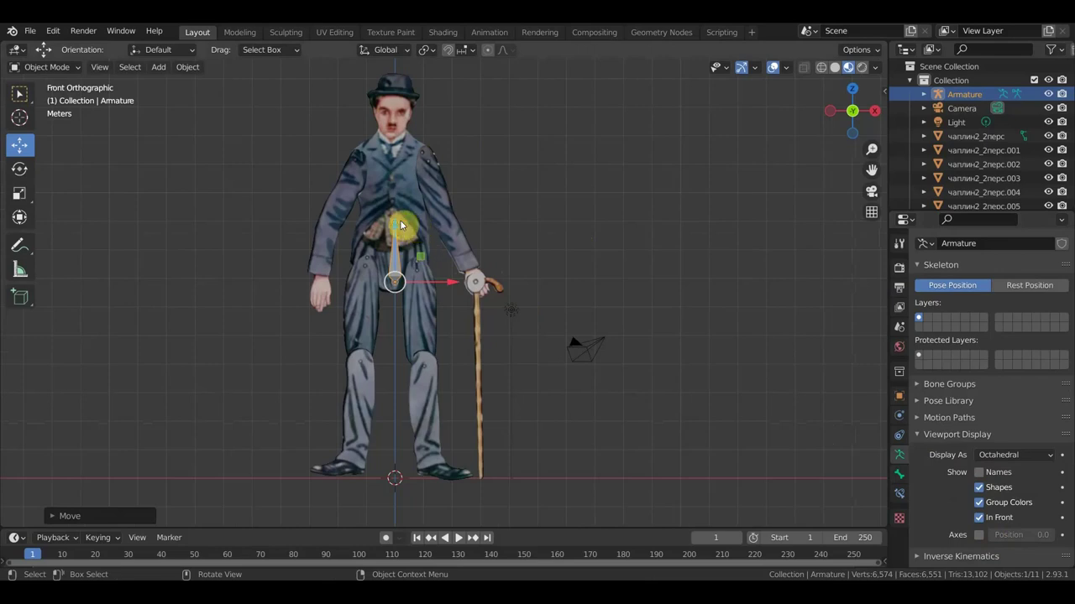
scroll(400, 225, "up", 1)
left_click(43, 67)
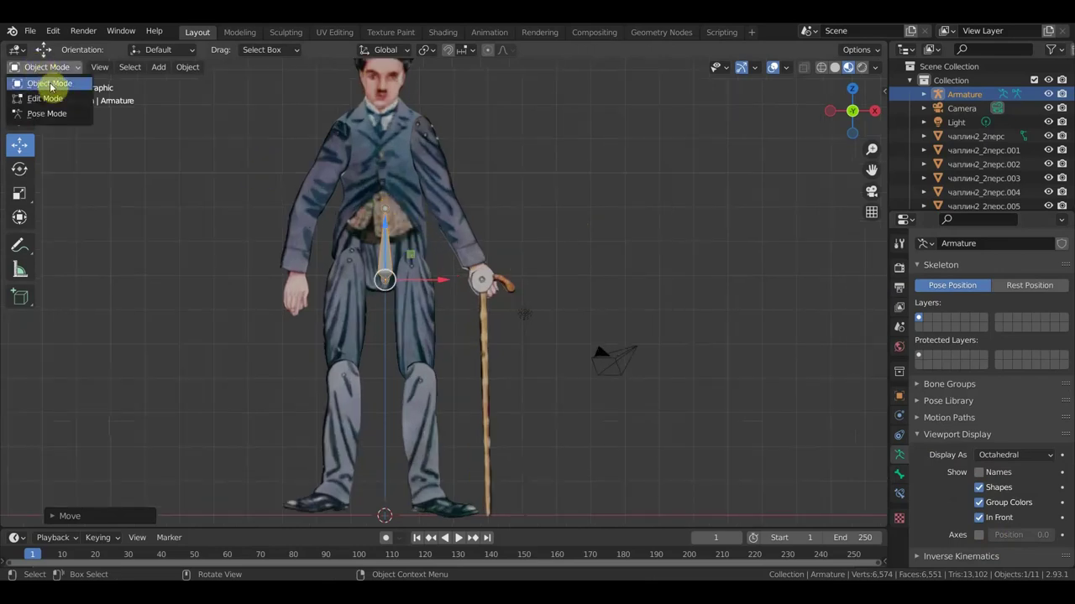
left_click(52, 99)
- Try extruding a bone upward, undo it, and bring Chaplin's head into view
scroll(366, 168, "up", 1)
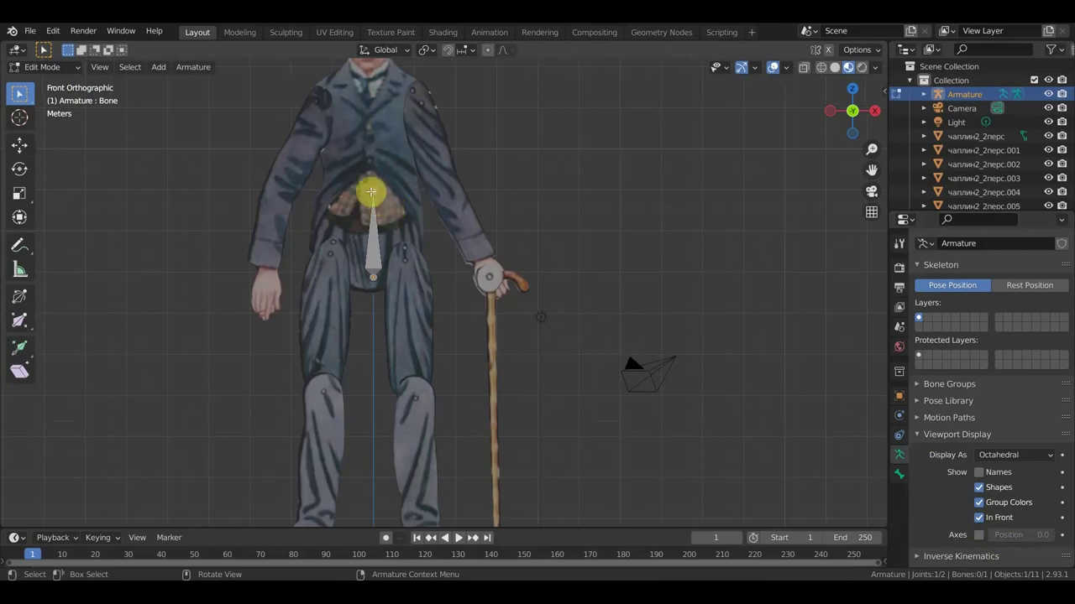
key("e")
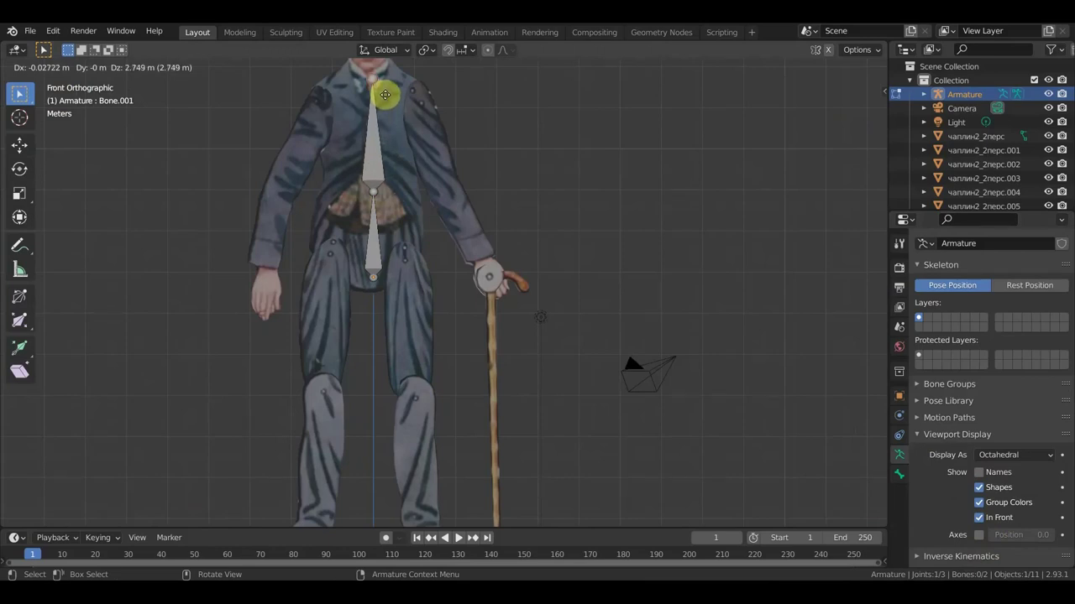
left_click(385, 95)
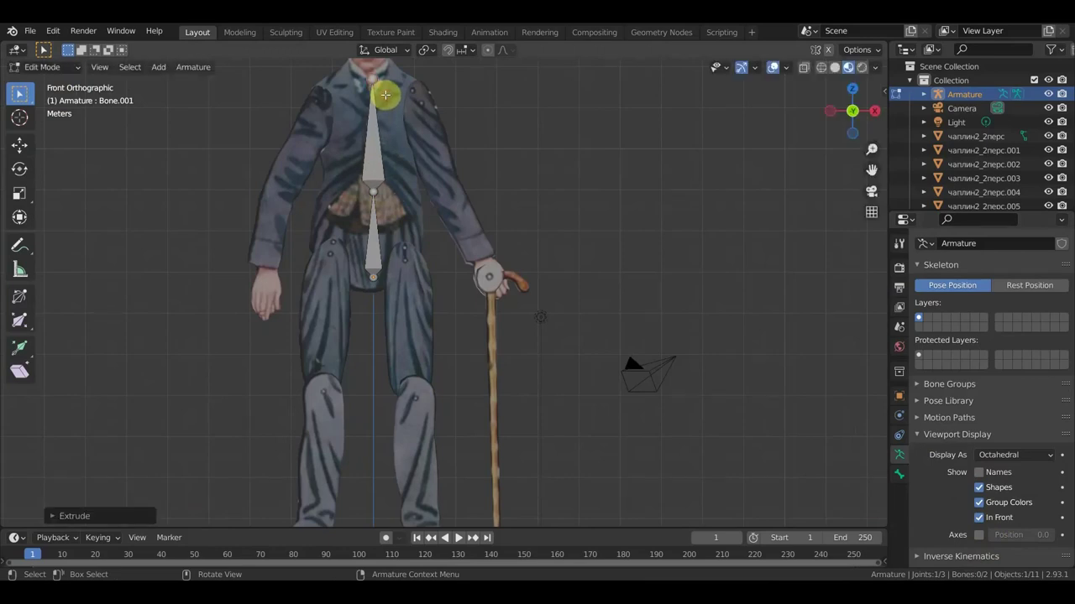
key("ctrl+z")
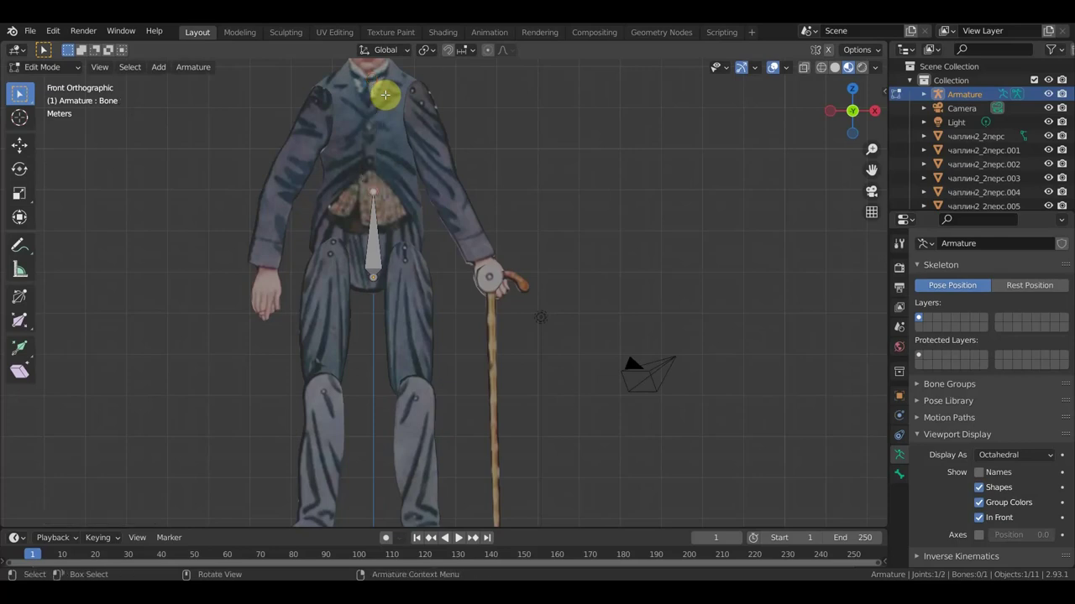
scroll(384, 95, "up", 2)
middle_click_drag(389, 92, 417, 269, "shift")
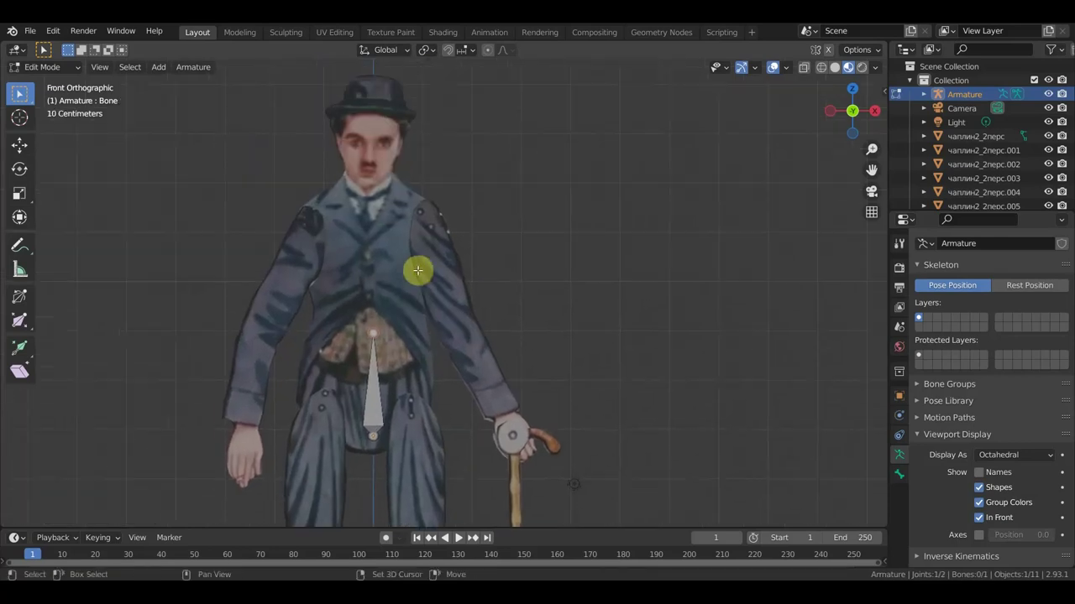
- Move the spine bone's tip to the neck and extrude a head bone to the hat top
key("g")
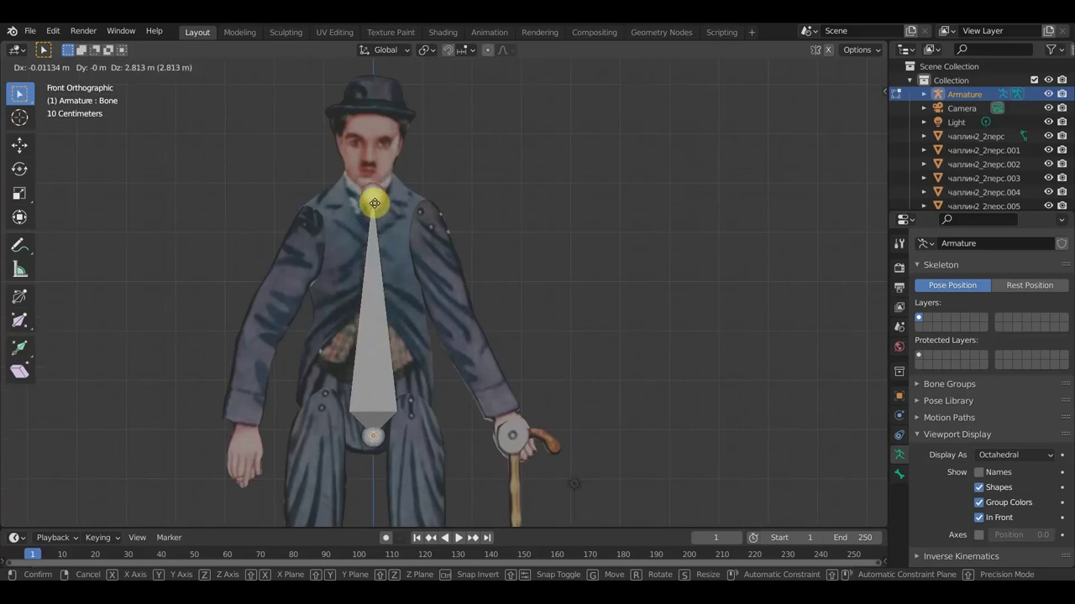
left_click(375, 203)
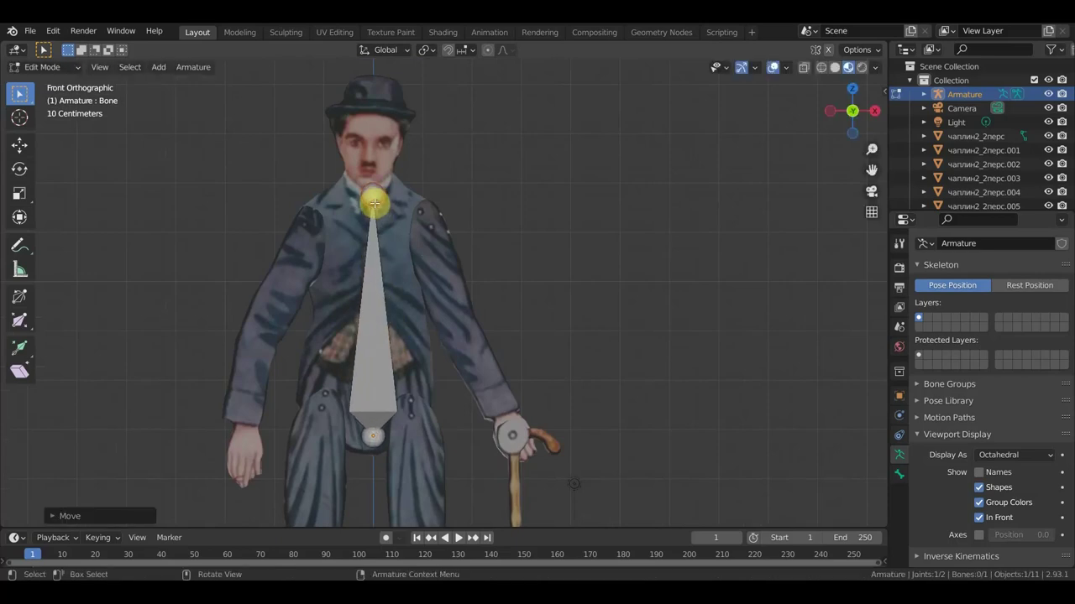
key("e")
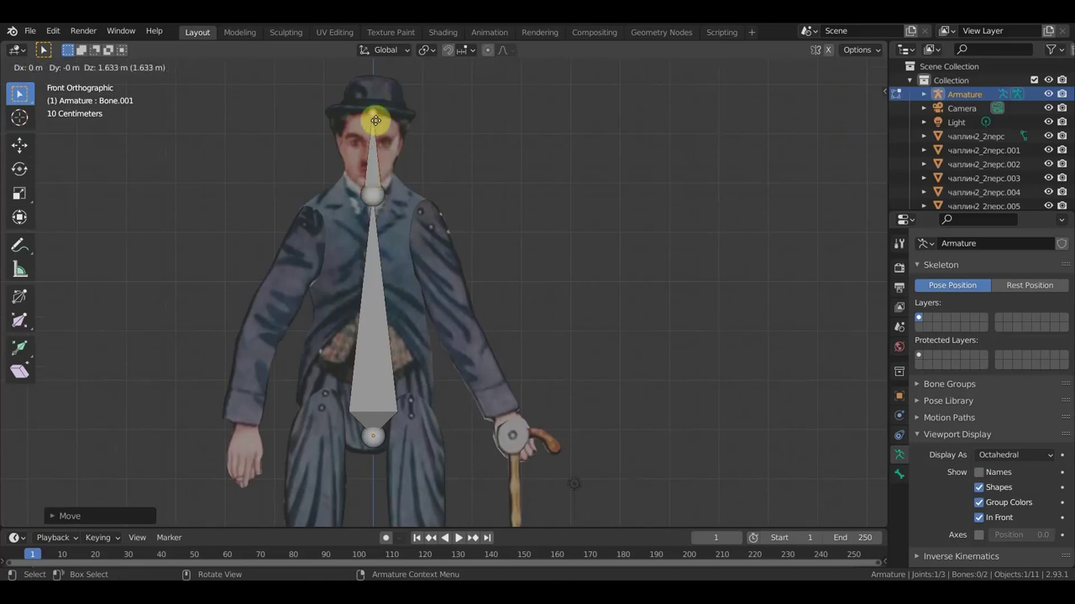
left_click(377, 91)
mouse_move(400, 120)
middle_mouse_down()
mouse_move(293, 184)
mouse_move(230, 184)
mouse_move(379, 180)
middle_mouse_up()
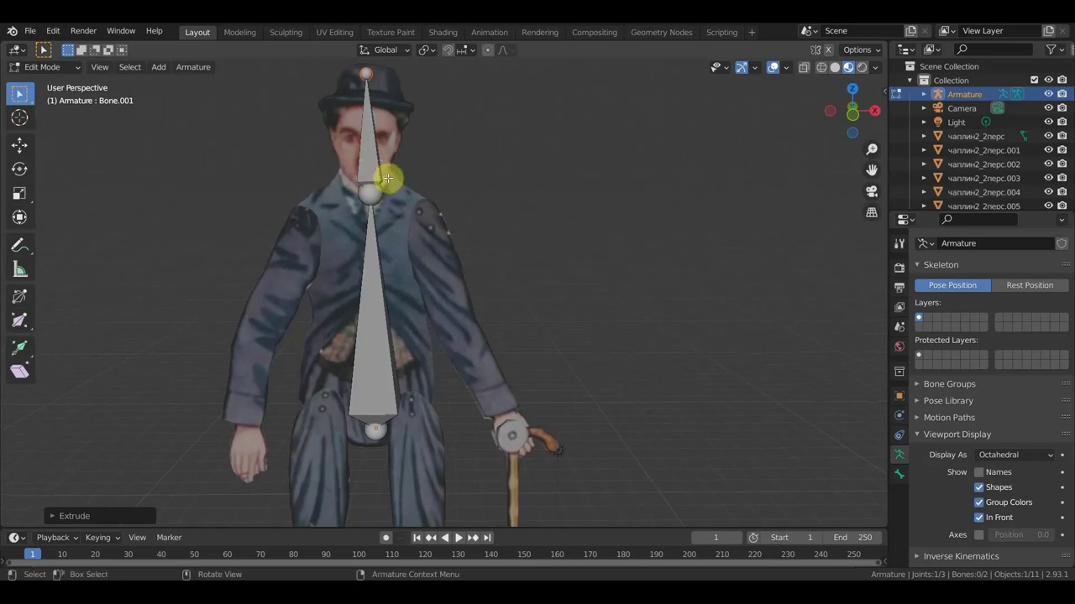
middle_click_drag(380, 176, 410, 201, "alt")
scroll(472, 252, "down", 1)
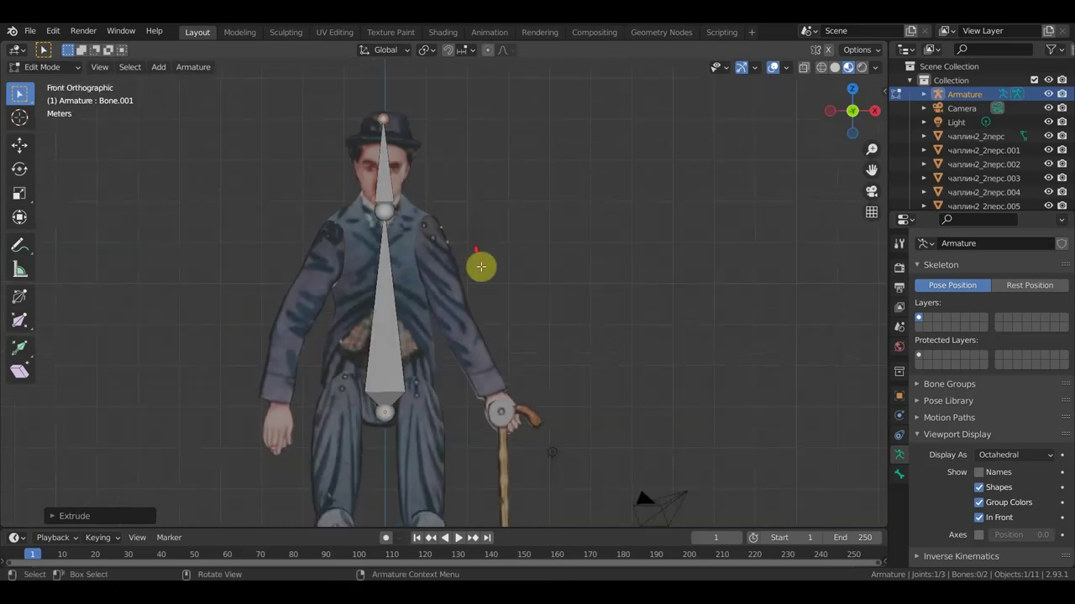
middle_click_drag(535, 280, 559, 207, "shift")
scroll(460, 178, "down", 1)
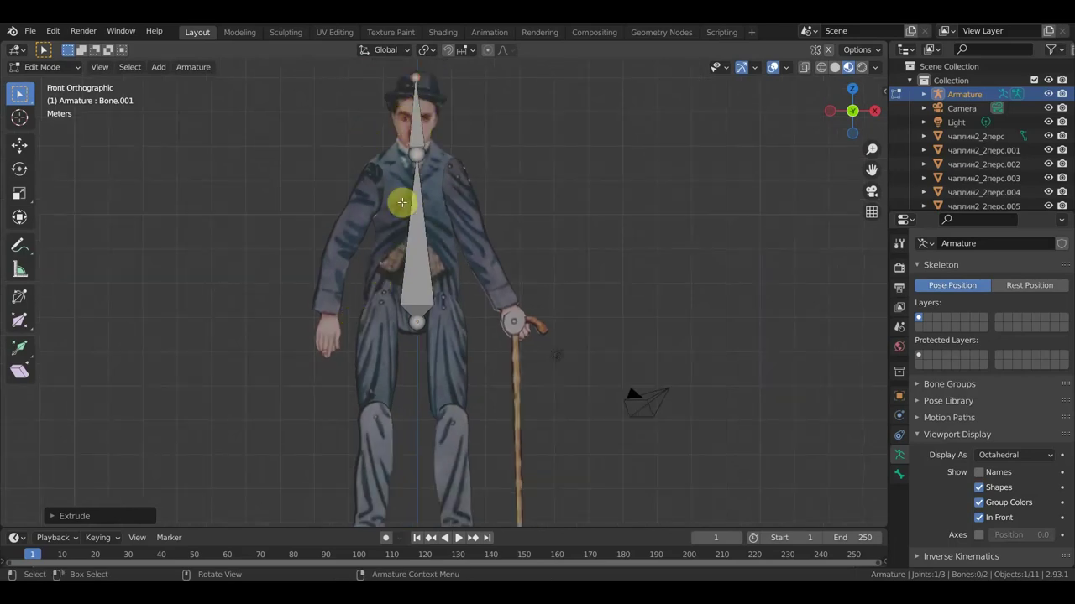
key("ctrl+z")
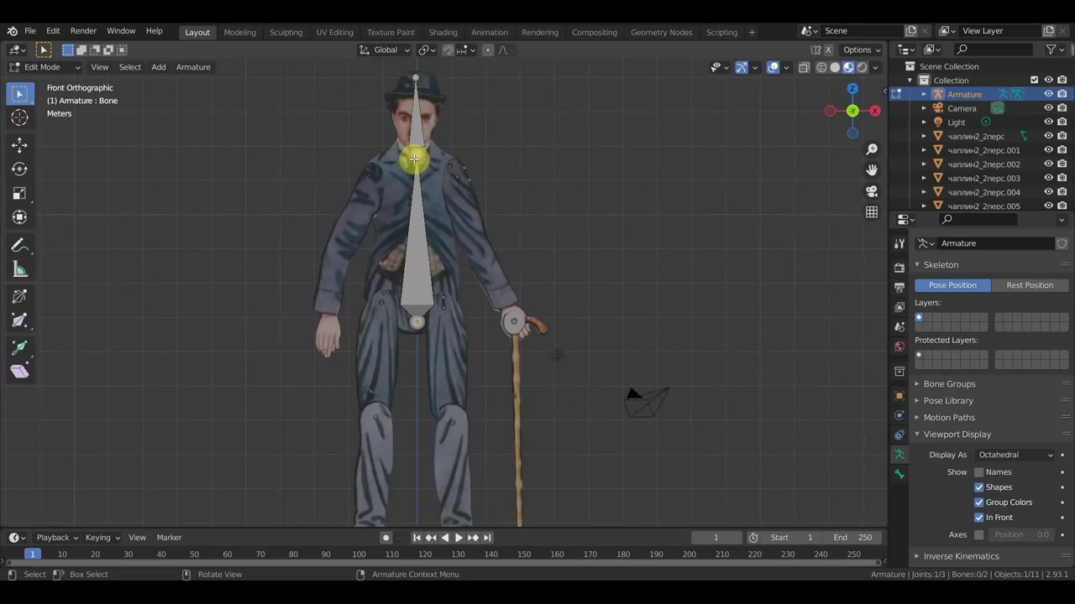
- Extrude a shoulder bone from the neck joint, then another bone from the shoulder joint
key("e")
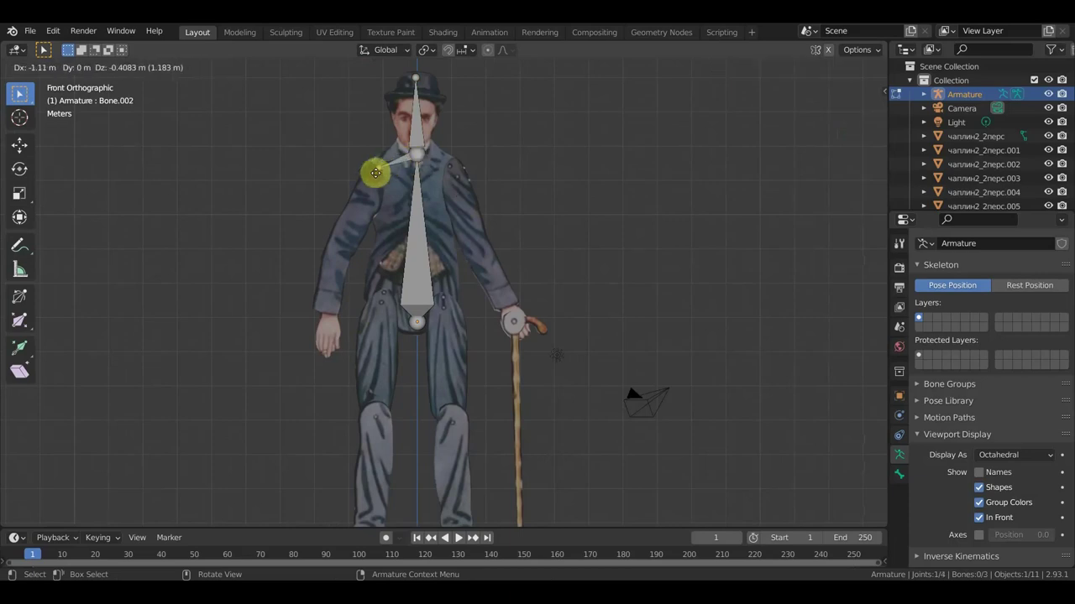
left_click(371, 177)
scroll(378, 179, "up", 2)
mouse_move(384, 180)
middle_mouse_down()
mouse_move(540, 242)
mouse_move(573, 269)
mouse_move(571, 283)
middle_mouse_up()
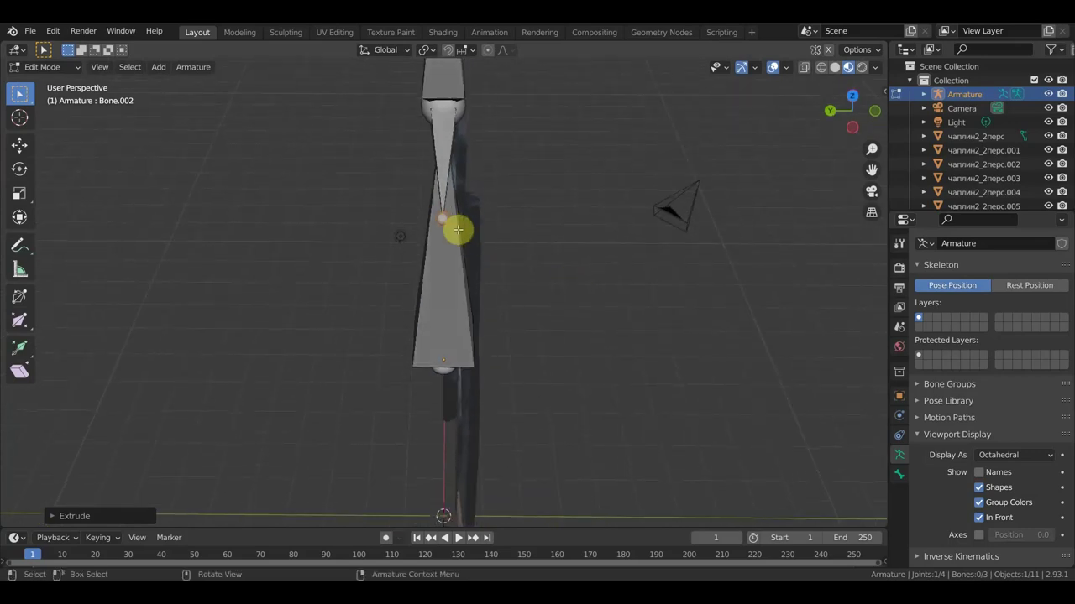
key("e")
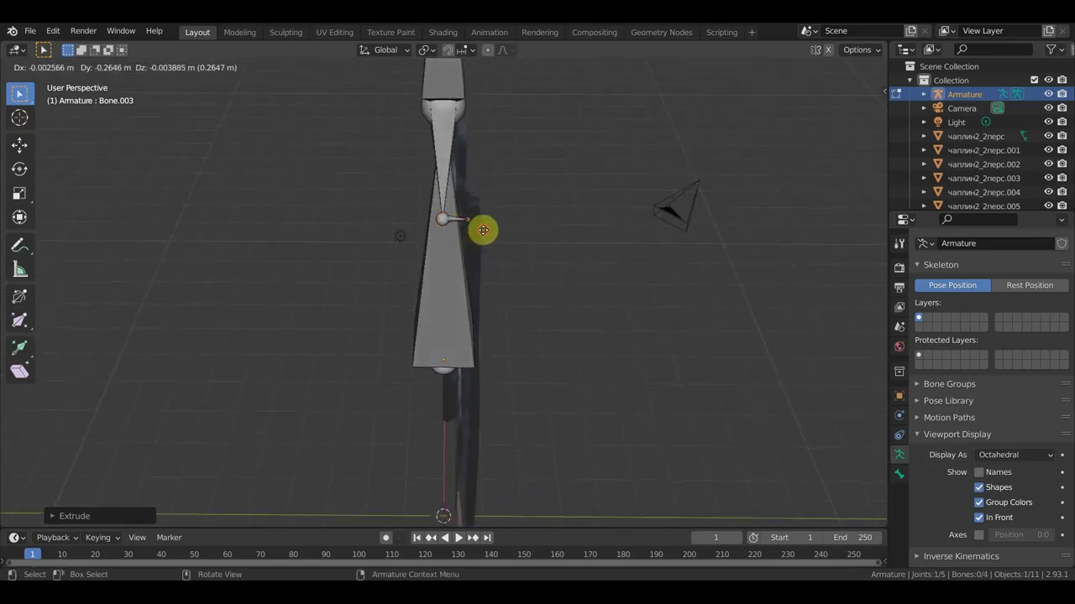
left_click(483, 230)
mouse_move(511, 232)
middle_mouse_down()
mouse_move(395, 192)
mouse_move(360, 192)
middle_mouse_up()
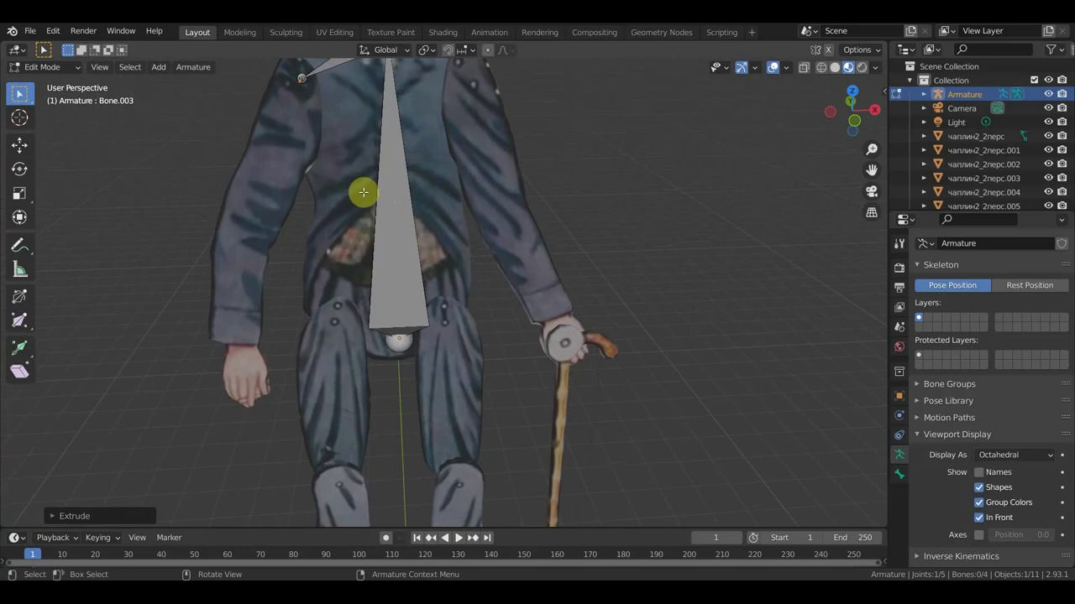
key("KP_1")
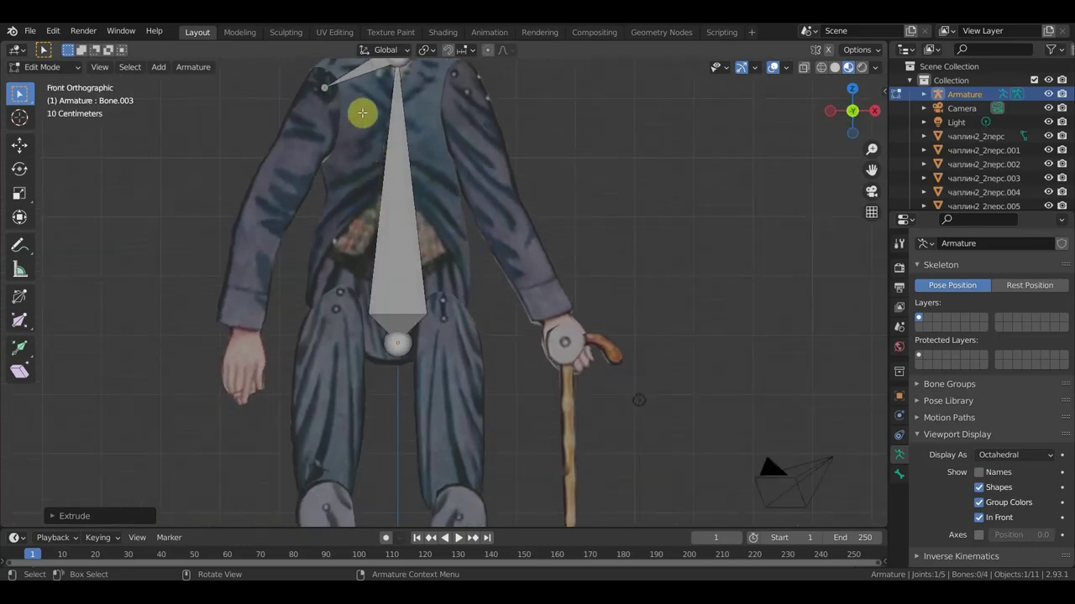
- Extrude an arm bone down to the hand, then undo it and zoom out
key("e")
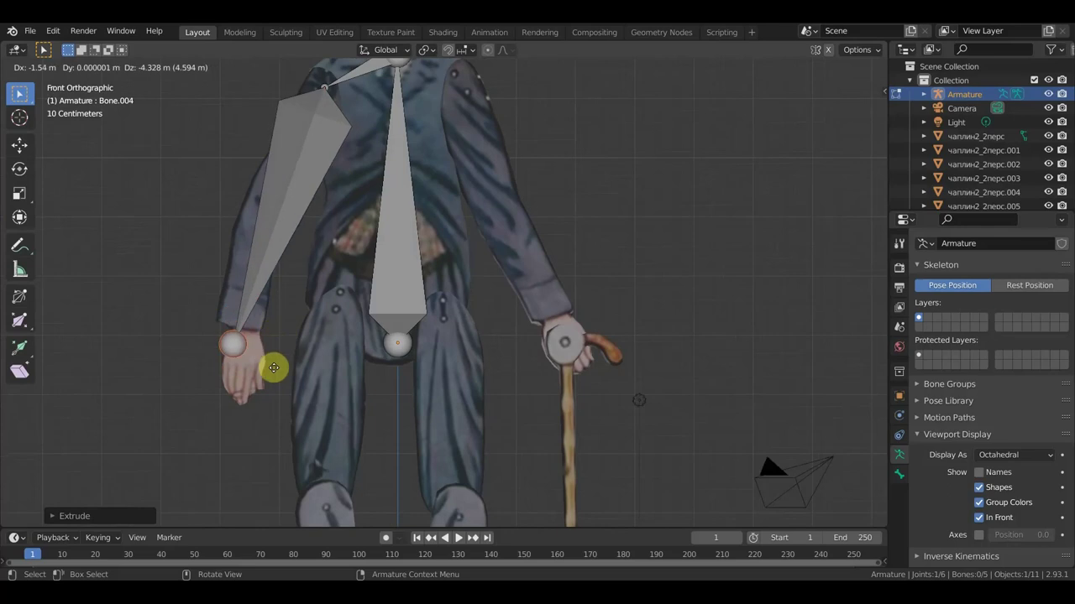
left_click(280, 399)
mouse_move(348, 305)
middle_mouse_down()
mouse_move(325, 369)
mouse_move(431, 355)
mouse_move(419, 331)
mouse_move(381, 337)
mouse_move(347, 314)
middle_mouse_up()
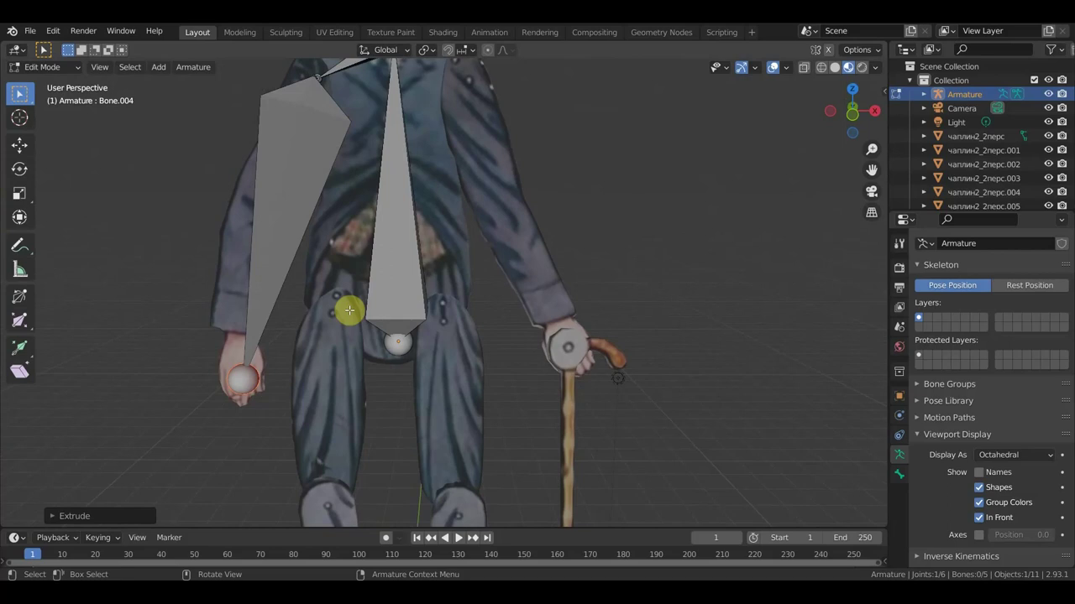
key("ctrl+z")
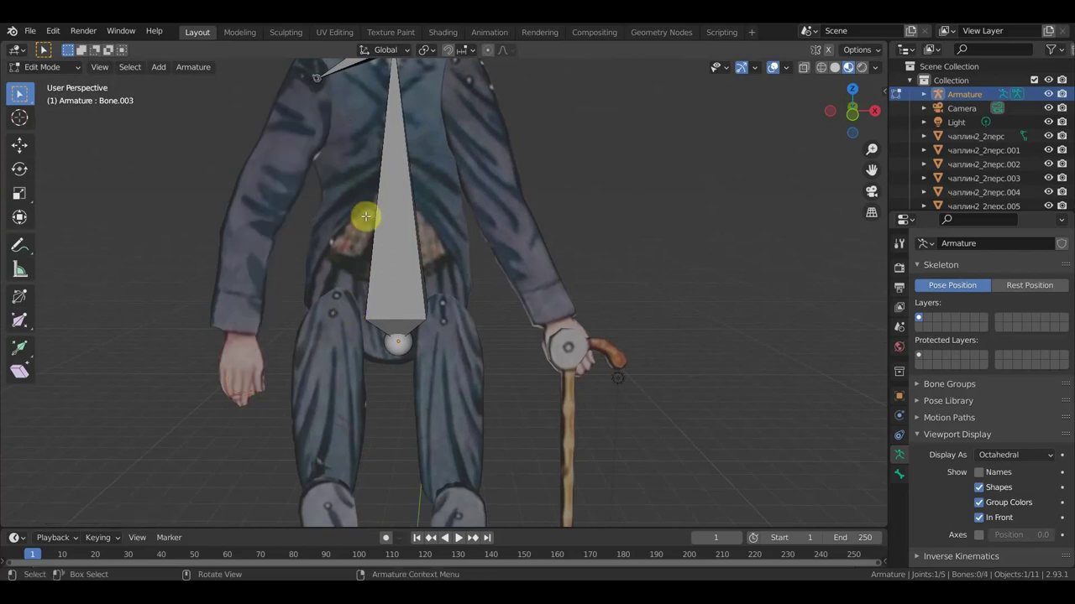
scroll(356, 179, "down", 3)
scroll(372, 192, "down", 2)
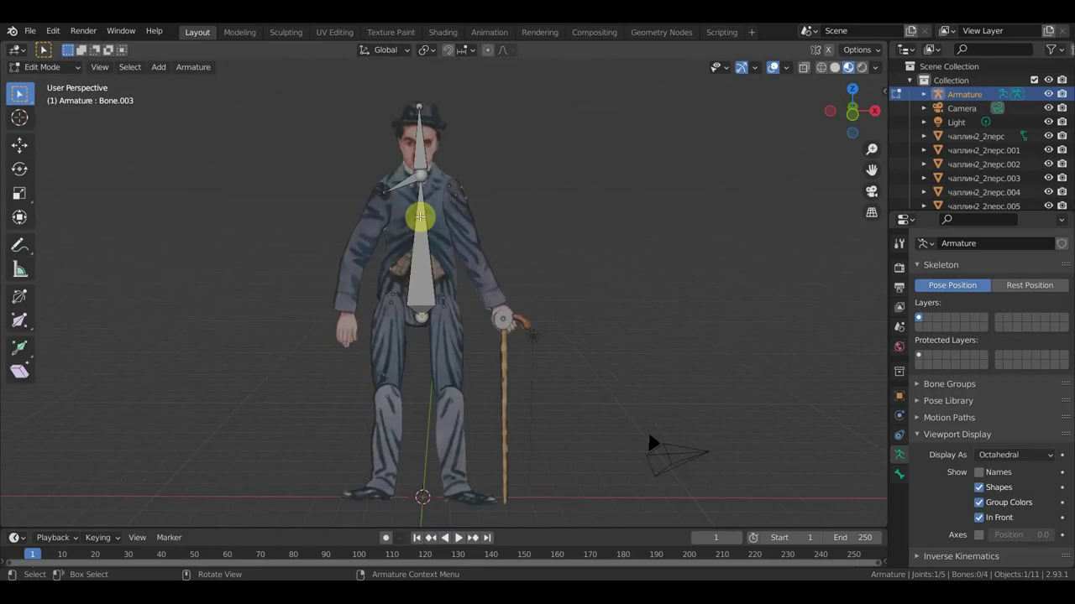
- Display the bones as Stick and extrude an arm bone from the shoulder to the hand
left_click(997, 458)
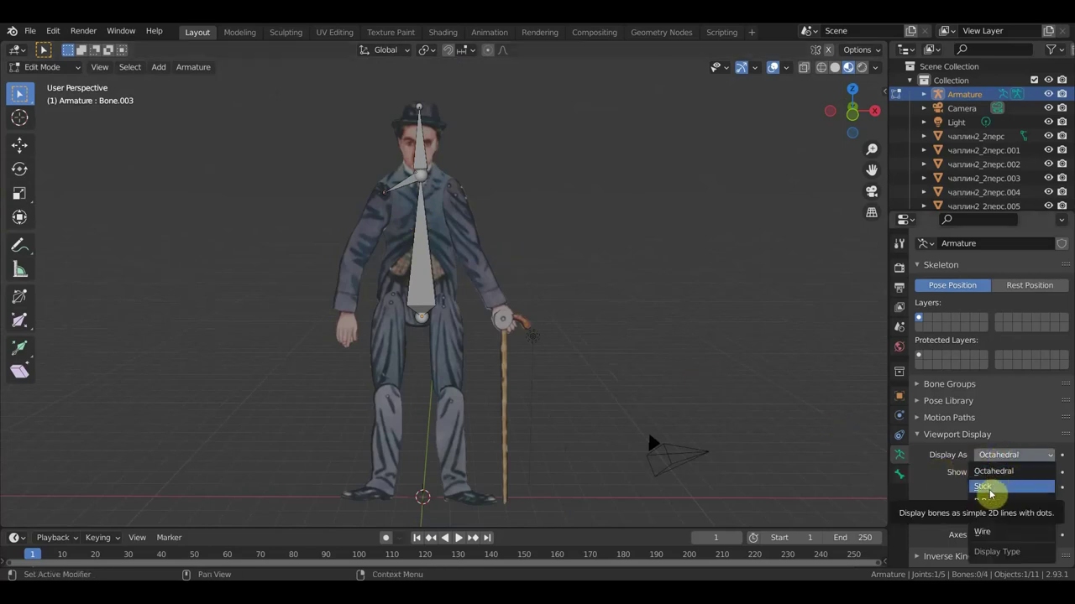
left_click(989, 489)
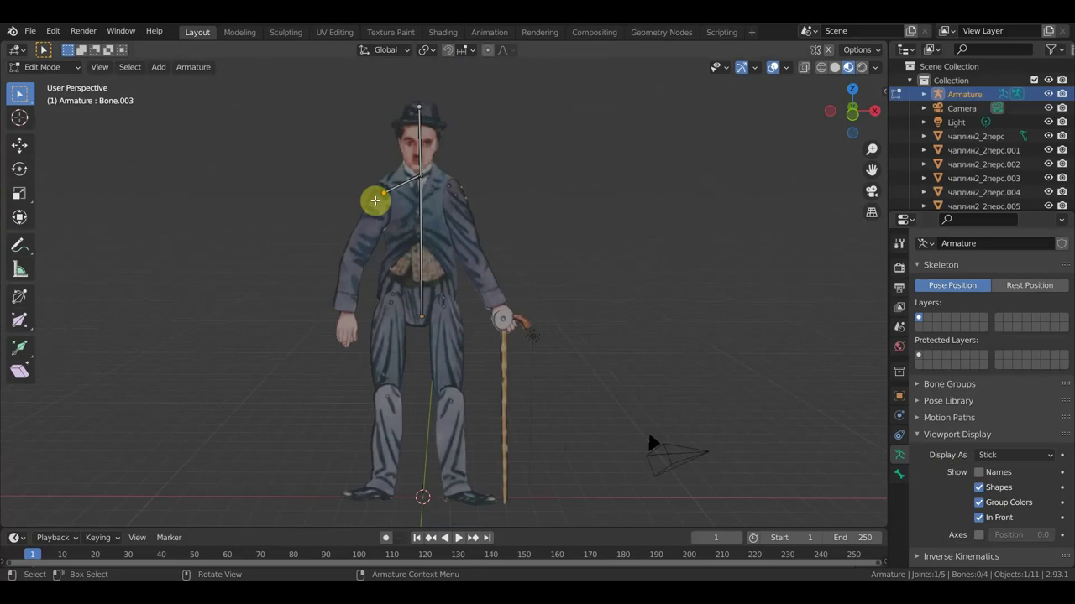
key("e")
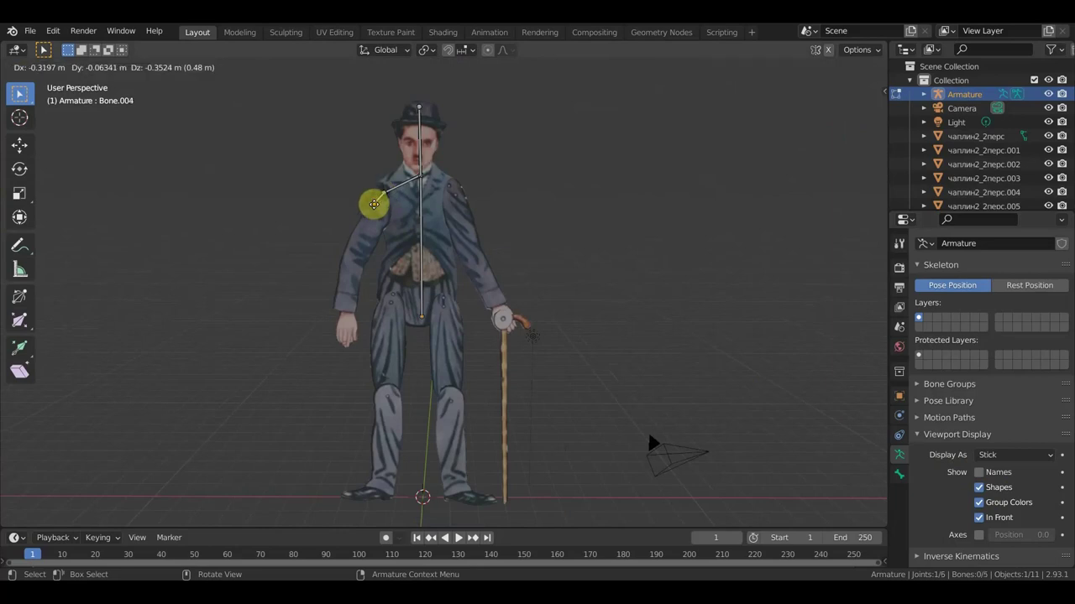
left_click(341, 343)
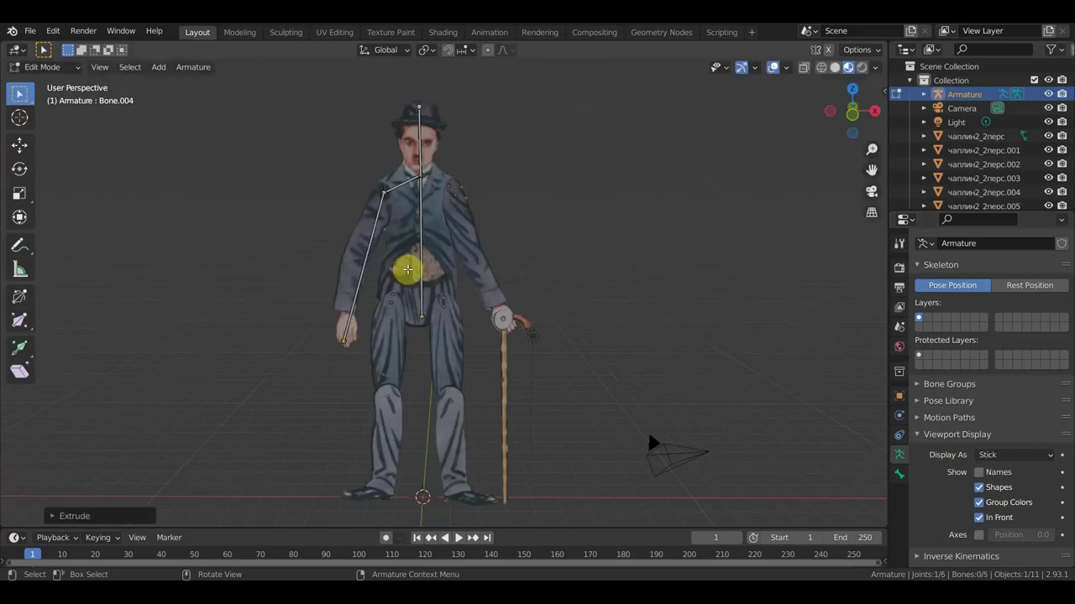
scroll(394, 257, "up", 3)
- Extrude a bone from the neck toward the right shoulder, then undo it and return to front view
left_click(405, 86)
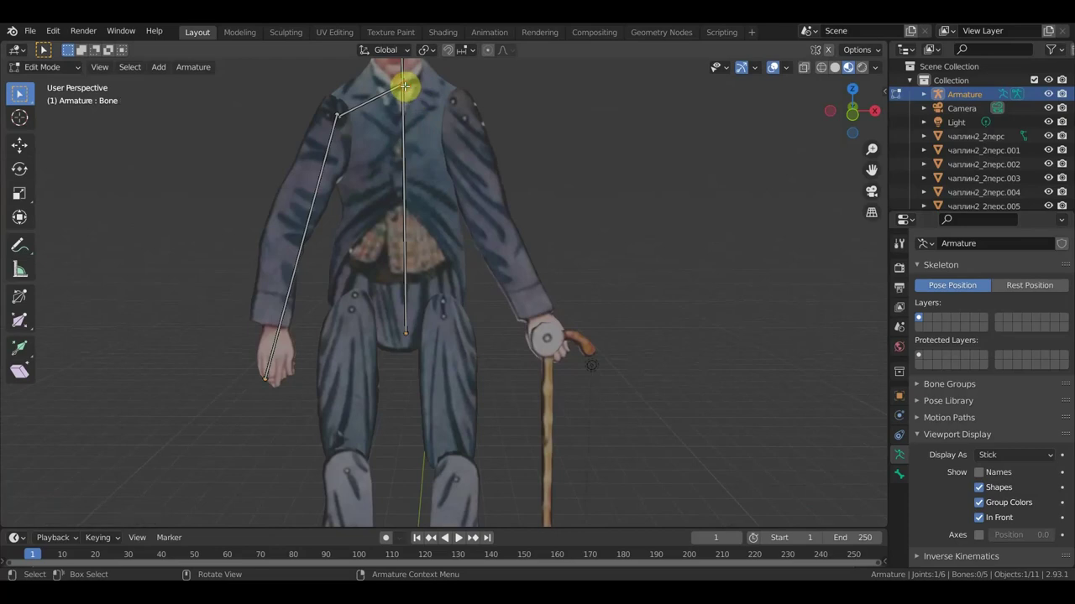
key("e")
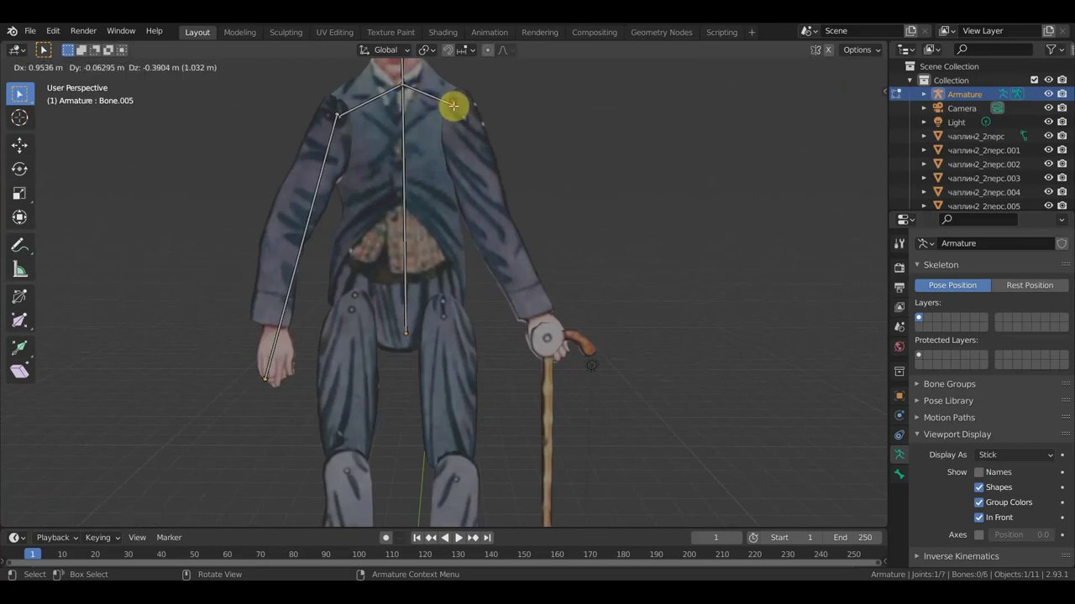
left_click(454, 107)
mouse_move(489, 132)
middle_mouse_down()
mouse_move(425, 180)
mouse_move(477, 159)
middle_mouse_up()
key("ctrl+z")
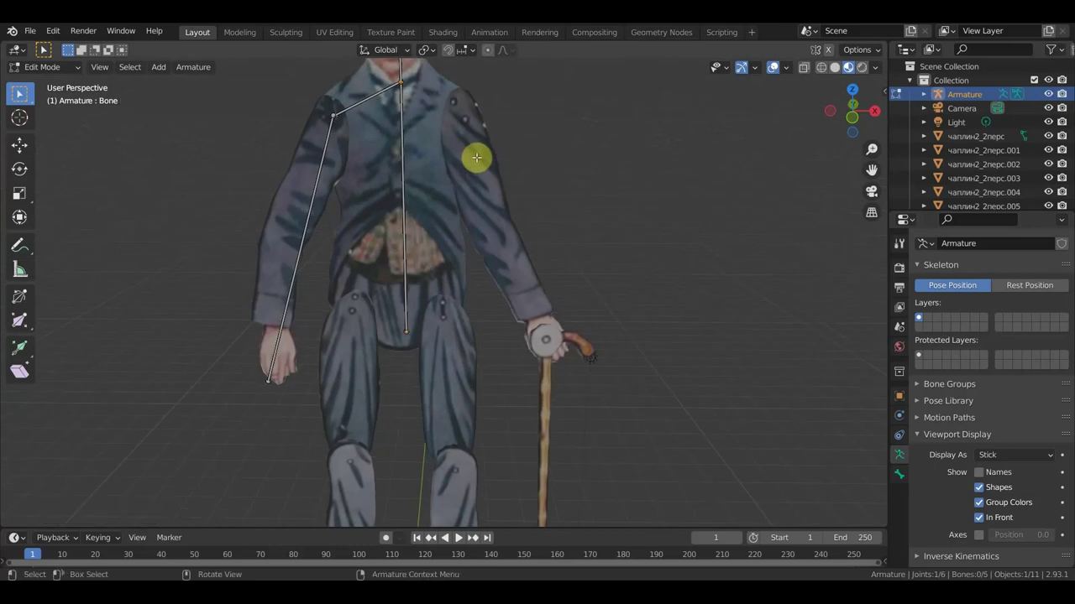
key("KP_1")
scroll(395, 114, "down", 1)
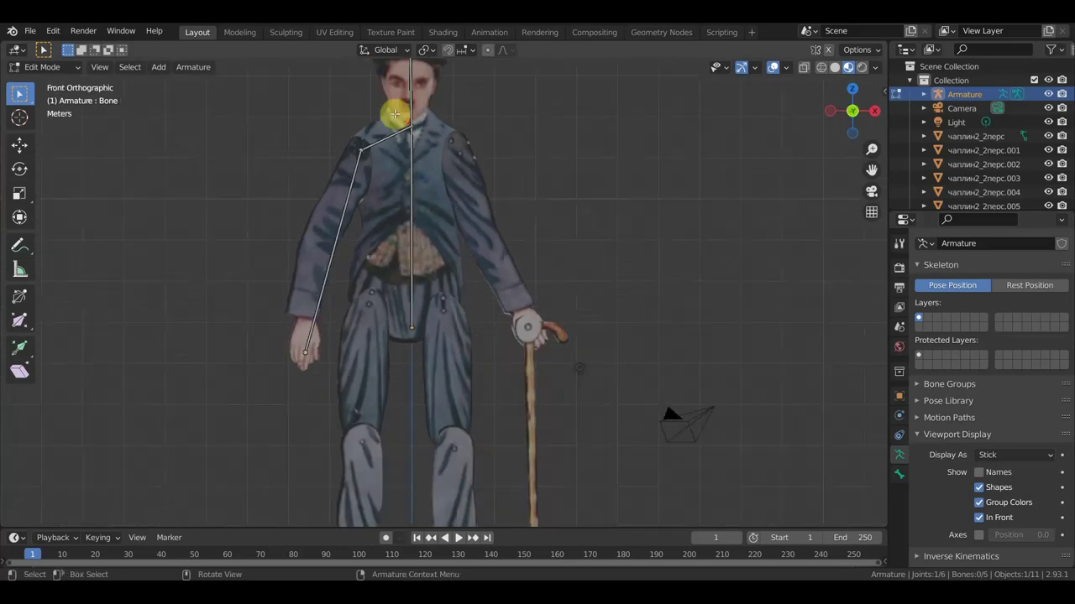
- Delete the arm bone and clear the shoulder bone's parent
mouse_move(393, 381)
left_mouse_down()
mouse_move(363, 301)
mouse_move(260, 115)
left_mouse_up()
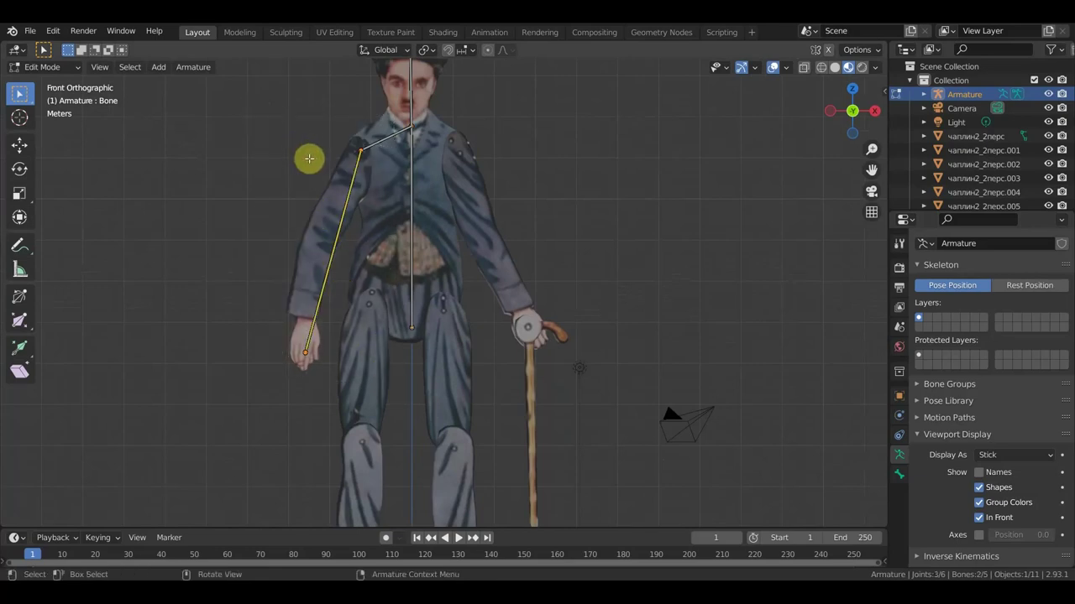
key("x")
left_click(310, 162)
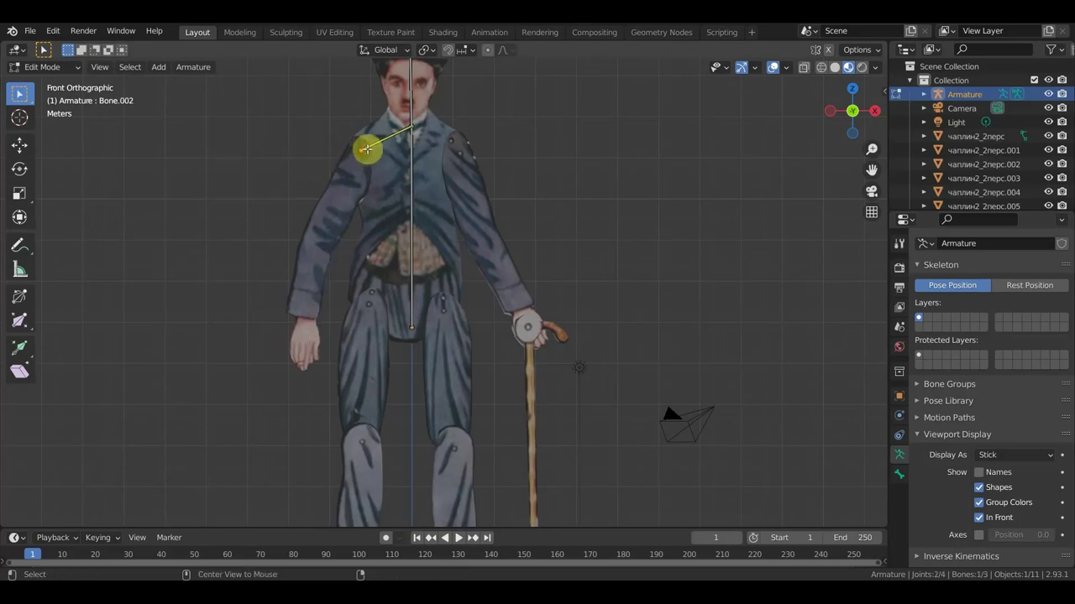
key("alt+p")
left_click(368, 153)
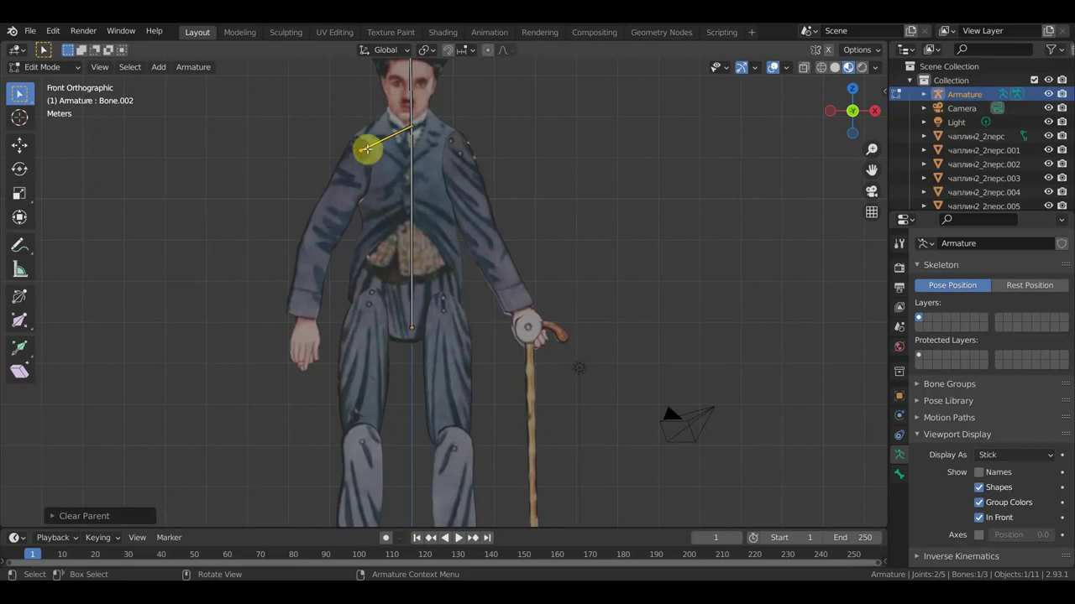
scroll(434, 125, "up", 2)
middle_click_drag(444, 190, 434, 280, "shift")
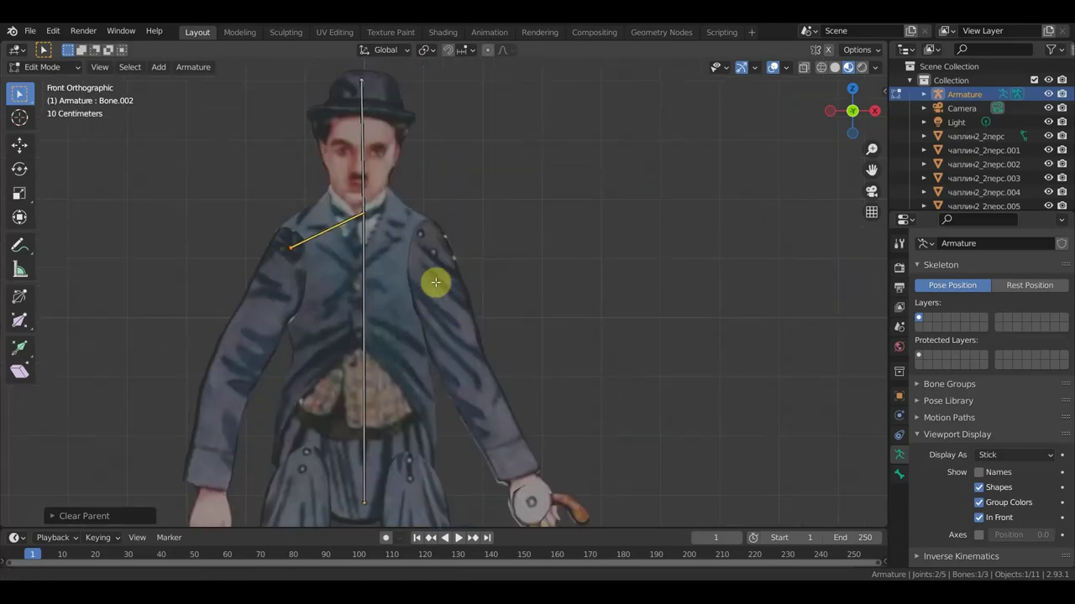
- Shorten the shoulder bone and parent it to the spine bone with Keep Offset
key("s")
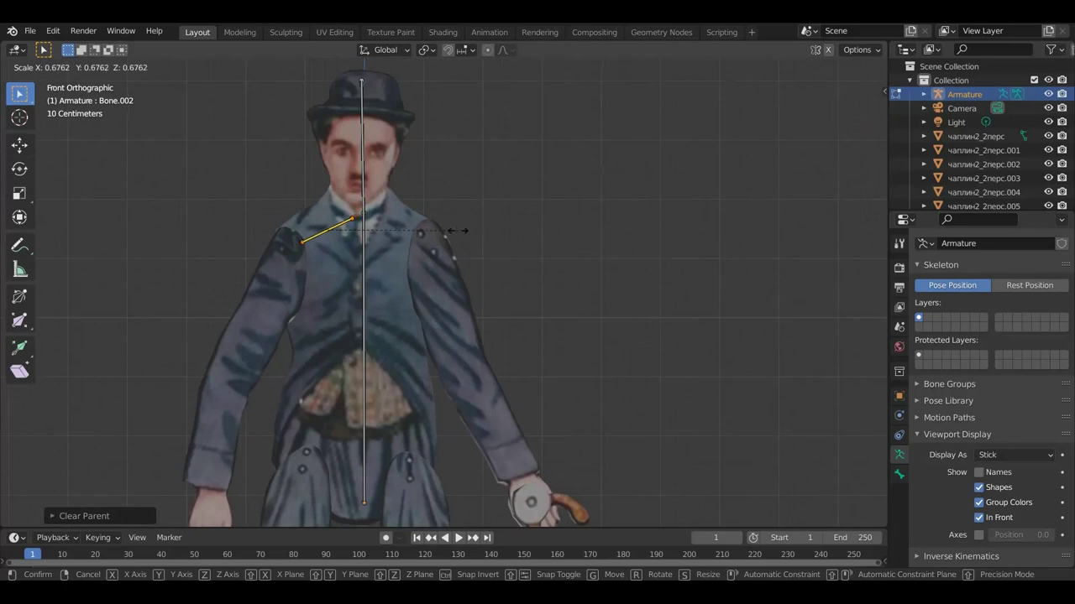
left_click(431, 233)
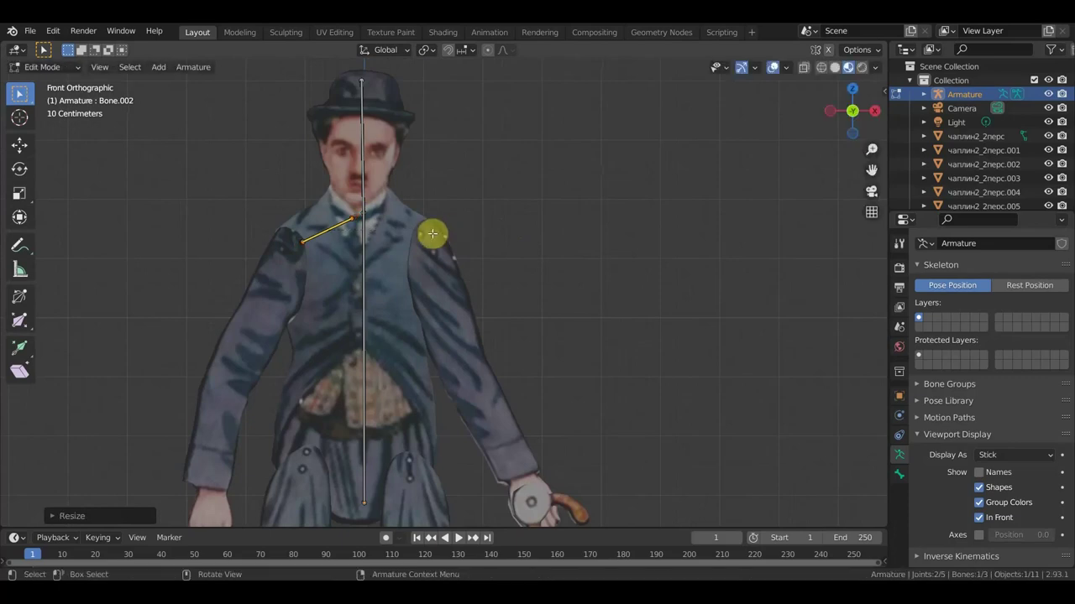
left_click(363, 269, "shift")
key("ctrl+p")
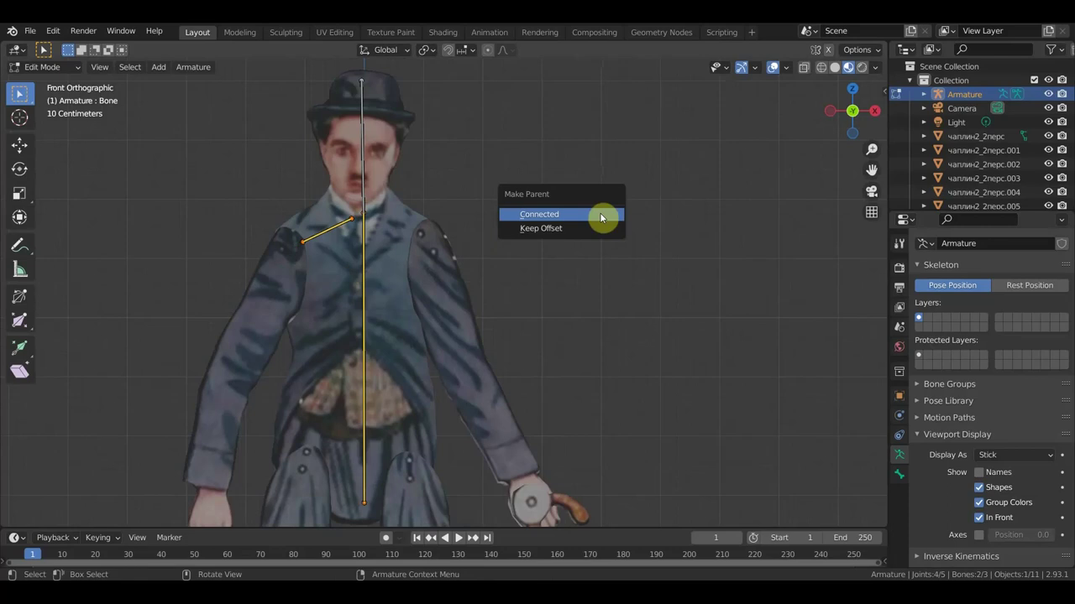
left_click(593, 228)
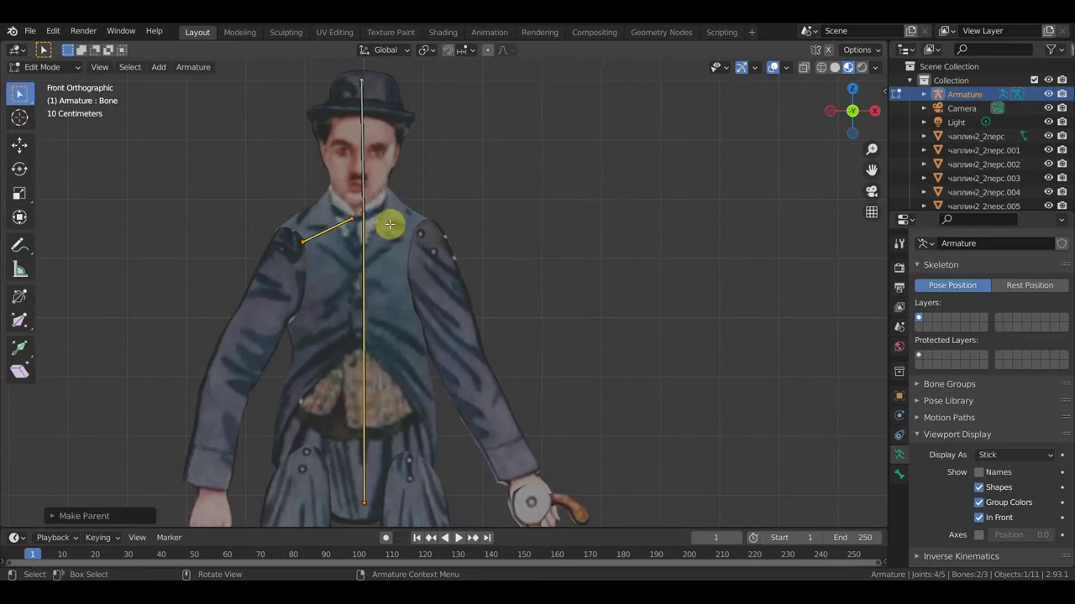
left_click(391, 222)
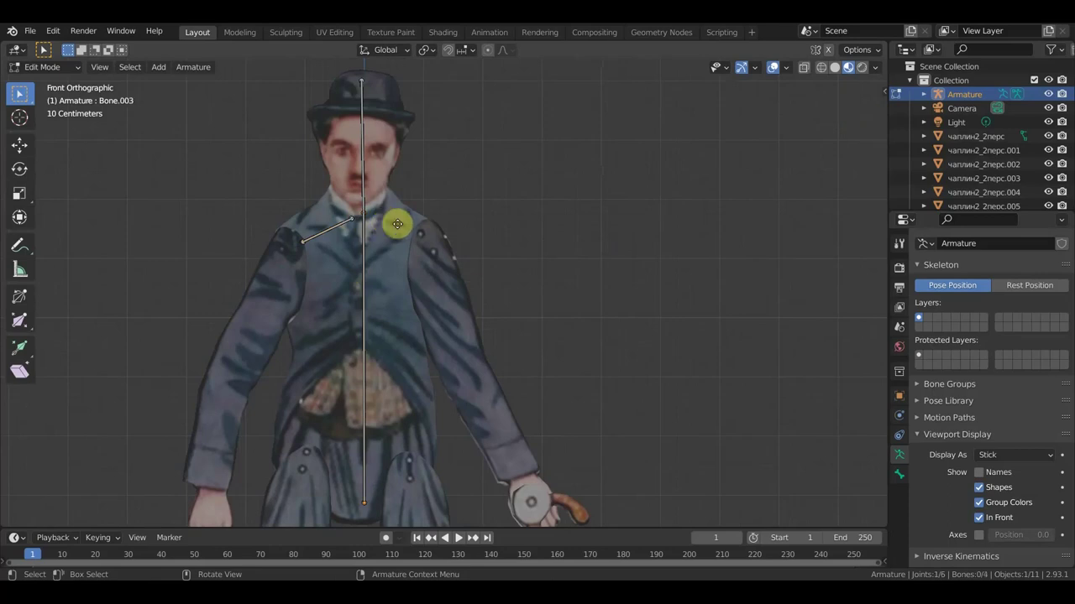
- Extrude a bone to the right shoulder, clear its parent, then shorten and reposition it
key("e")
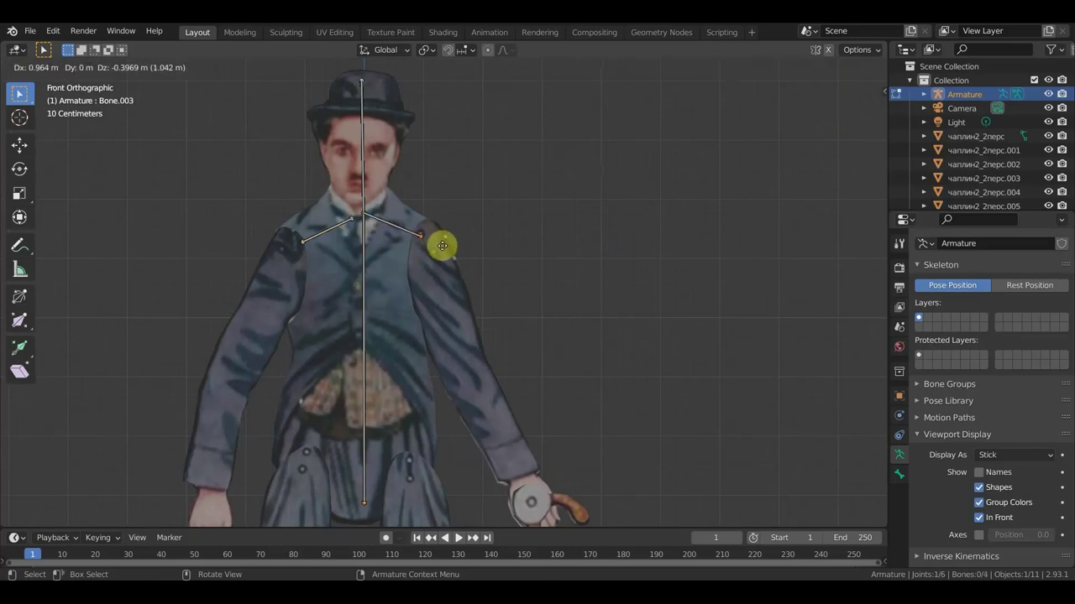
left_click(442, 245)
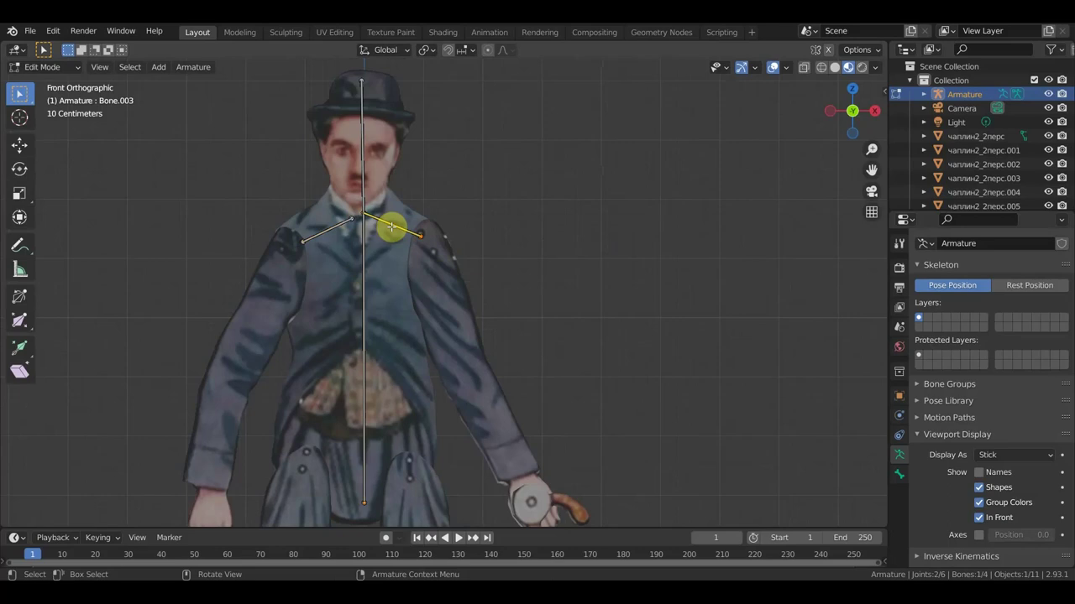
key("alt+p")
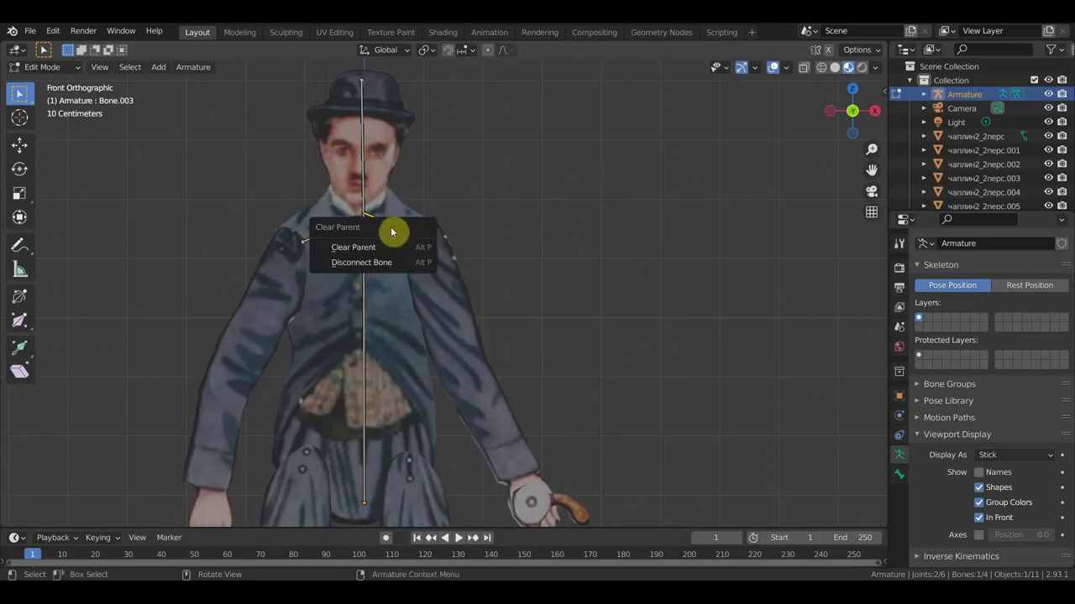
left_click(391, 249)
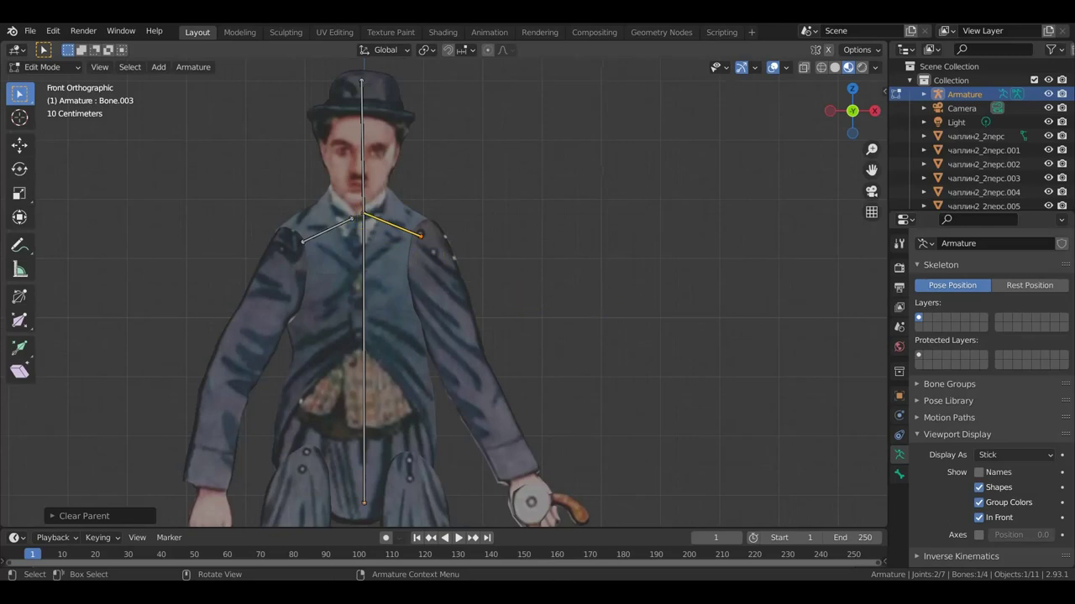
key("s")
left_click(588, 292)
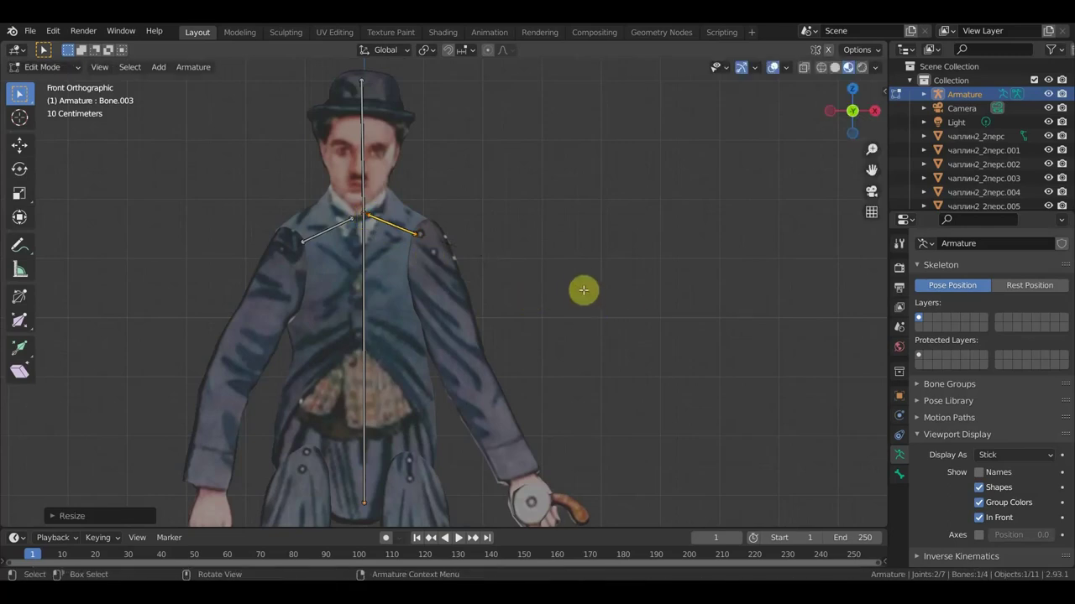
key("g")
left_click(597, 297)
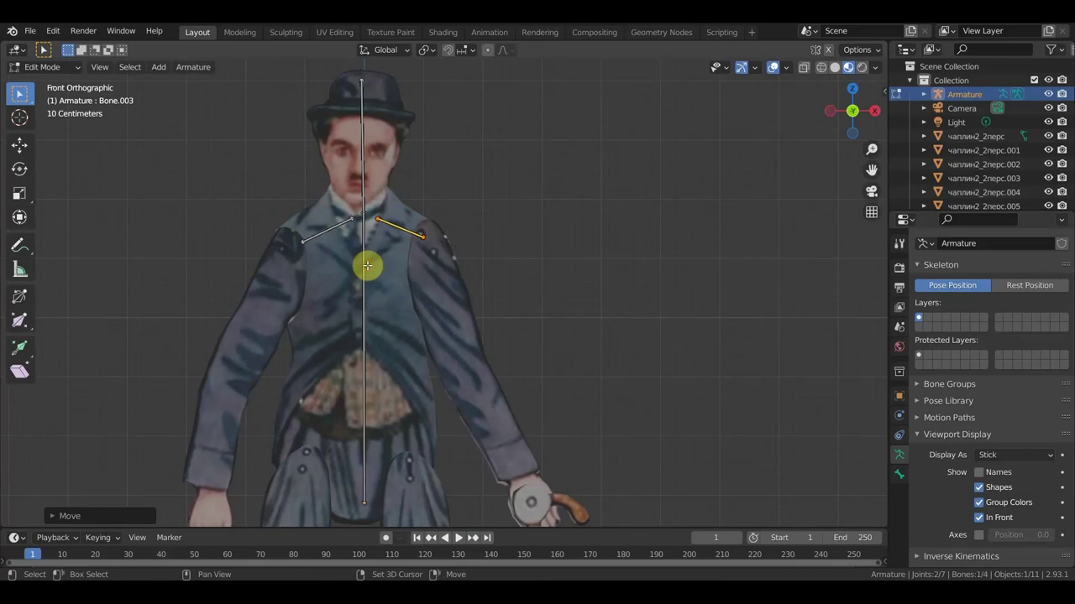
- Parent the right shoulder bone to the spine bone with Keep Offset
left_click(367, 265, "shift")
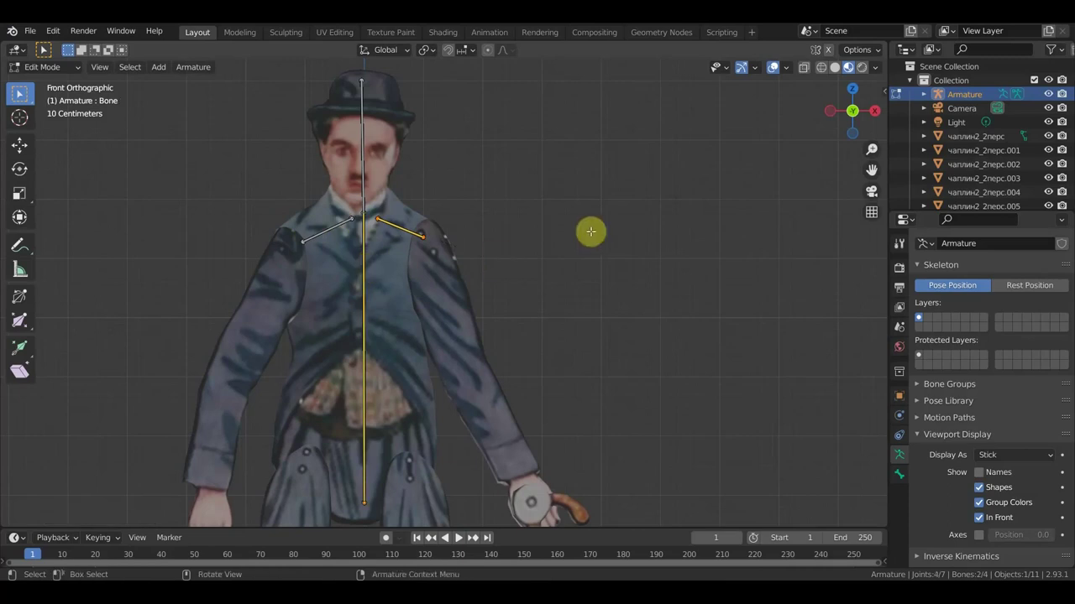
key("ctrl+p")
left_click(591, 235)
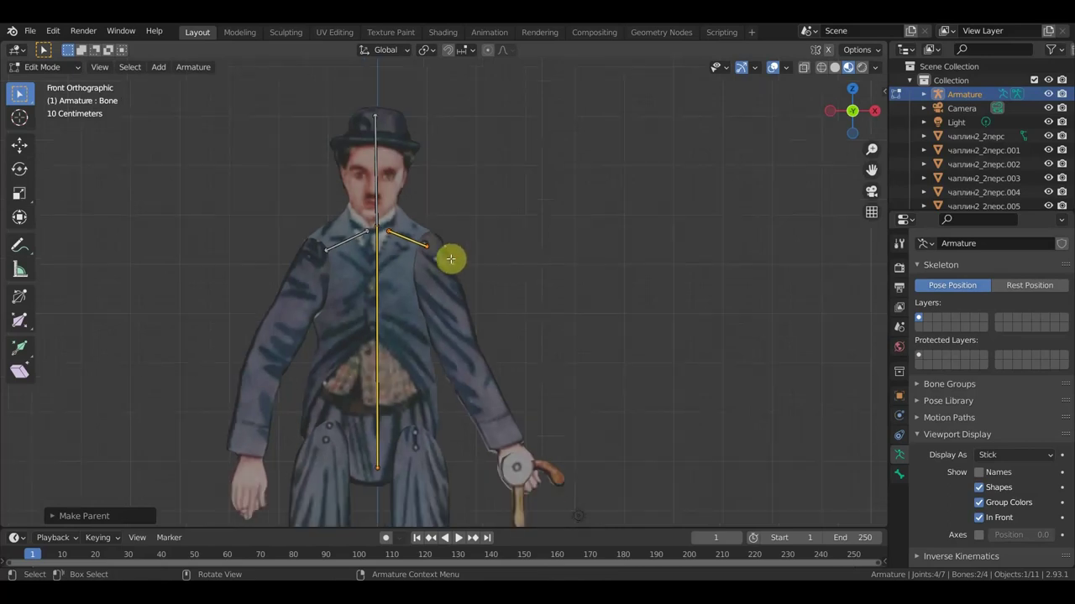
middle_click_drag(462, 271, 611, 307)
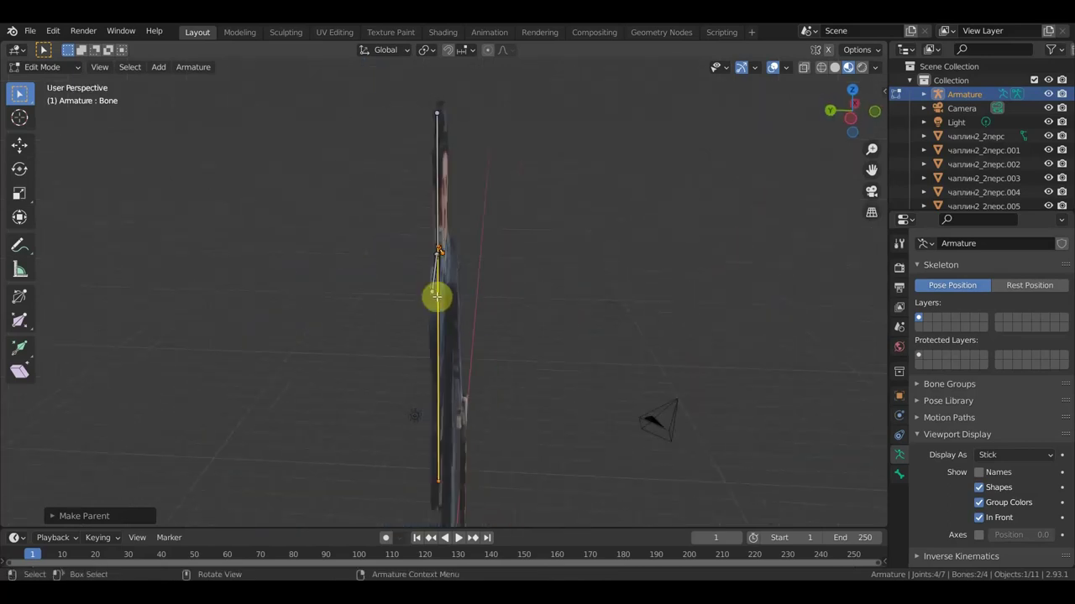
- Extrude a bone from the left shoulder and reposition the shoulder bone's tip
left_click(431, 293)
middle_click_drag(463, 316, 472, 364)
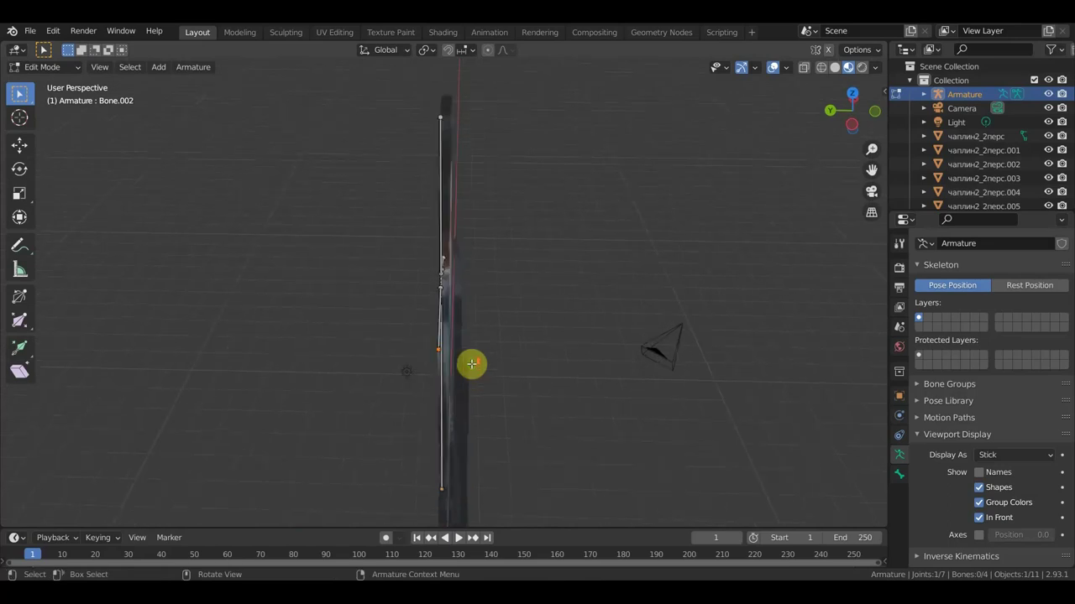
key("e")
left_click(503, 396)
middle_click_drag(503, 395, 376, 353)
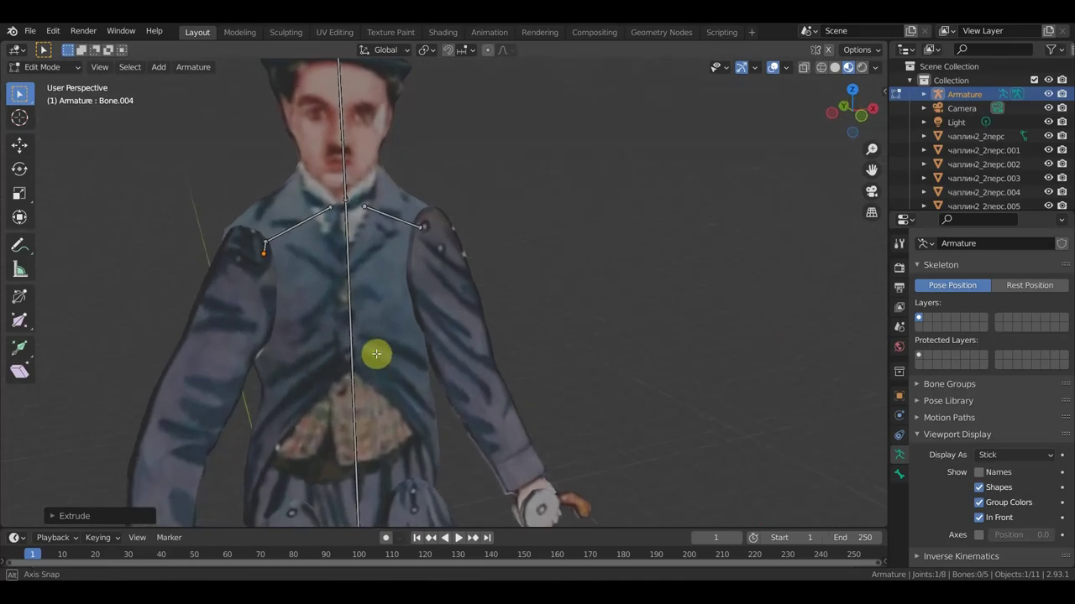
key("KP_1")
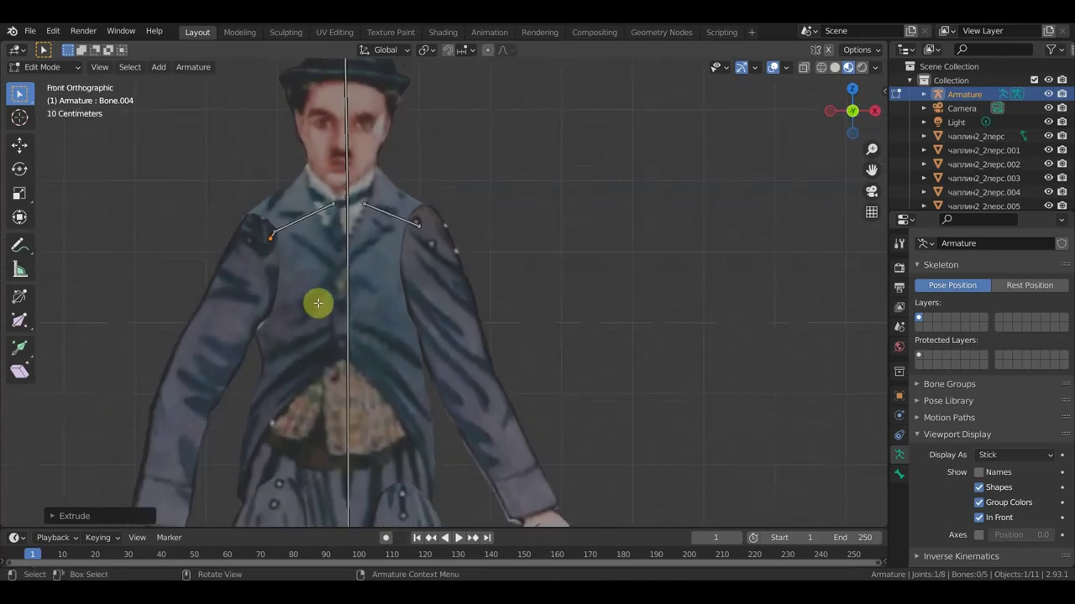
left_click_drag(301, 284, 244, 221)
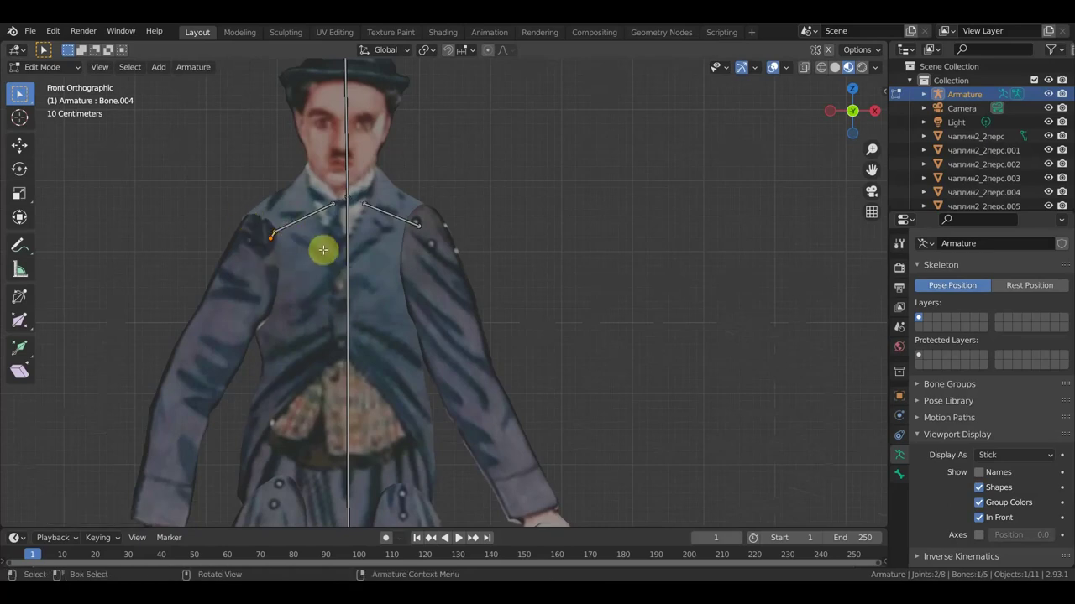
key("g")
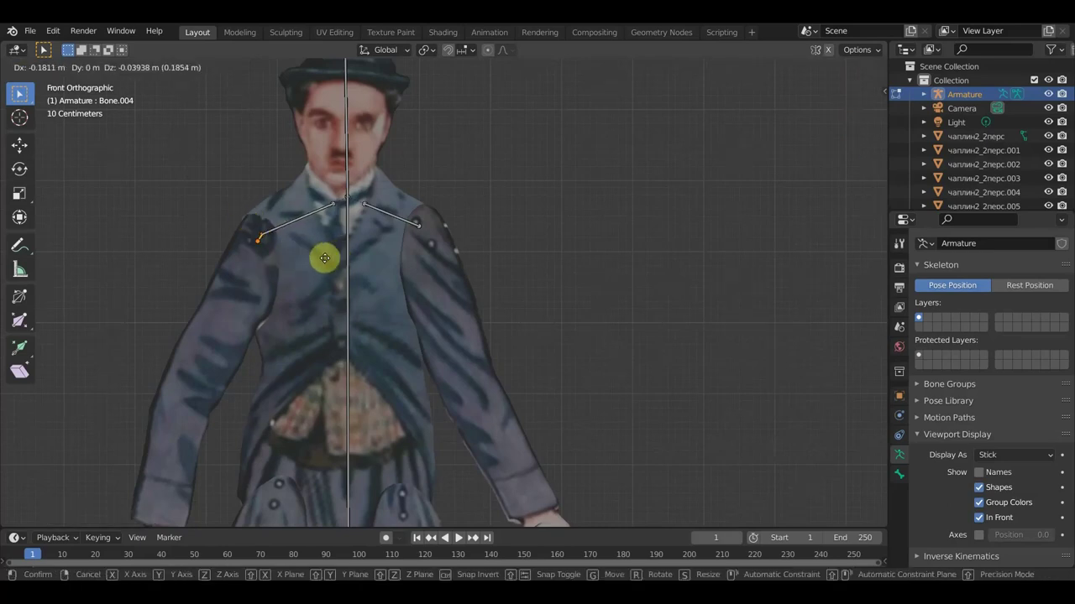
left_click(324, 261)
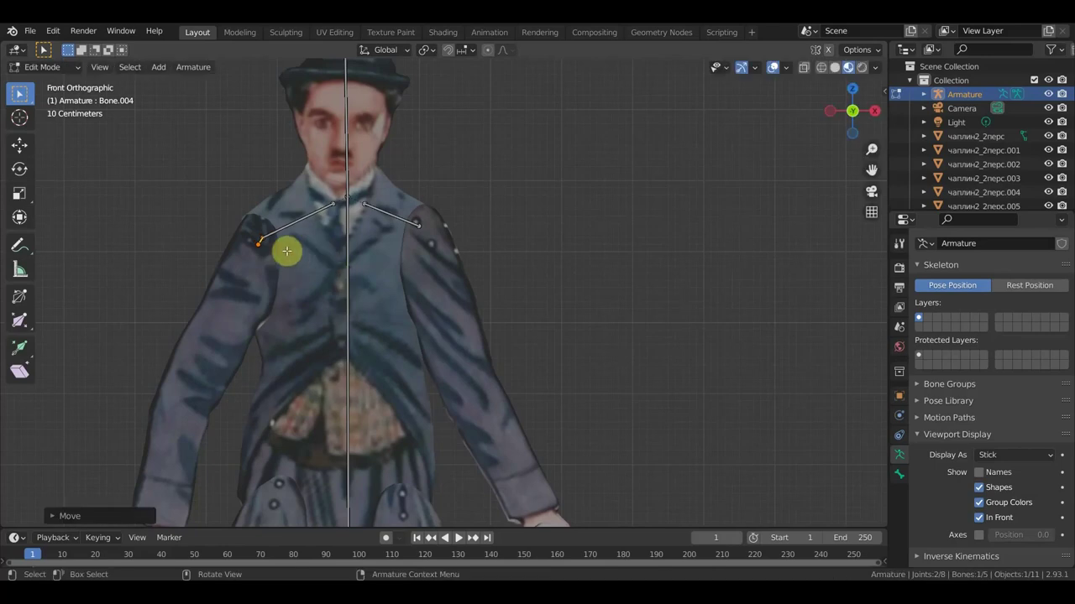
scroll(304, 275, "down", 2)
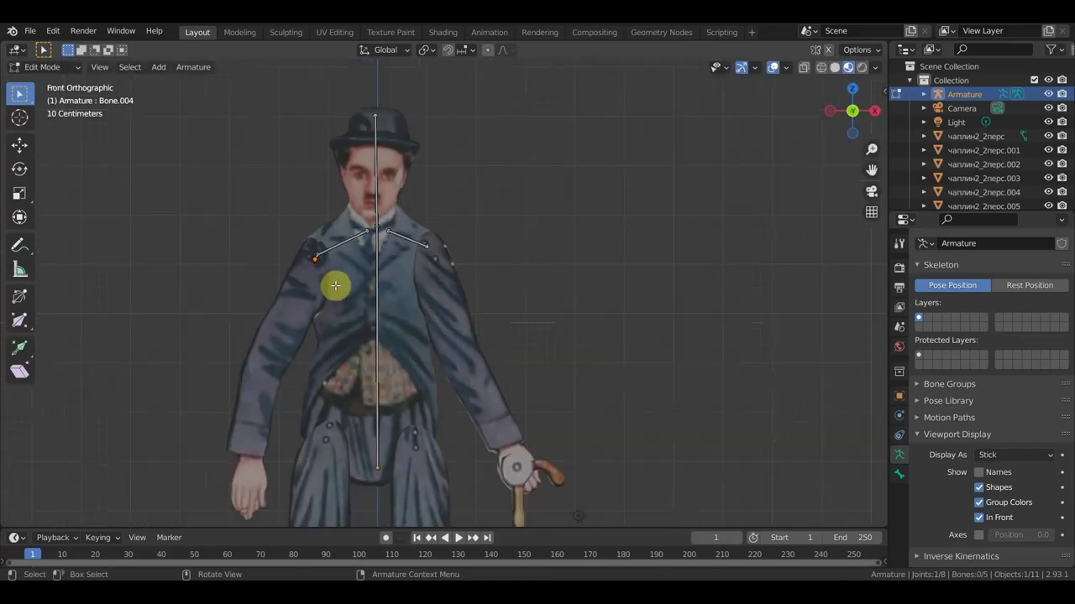
- Extrude two bones down the left arm, one to the wrist and one into the hand
key("e")
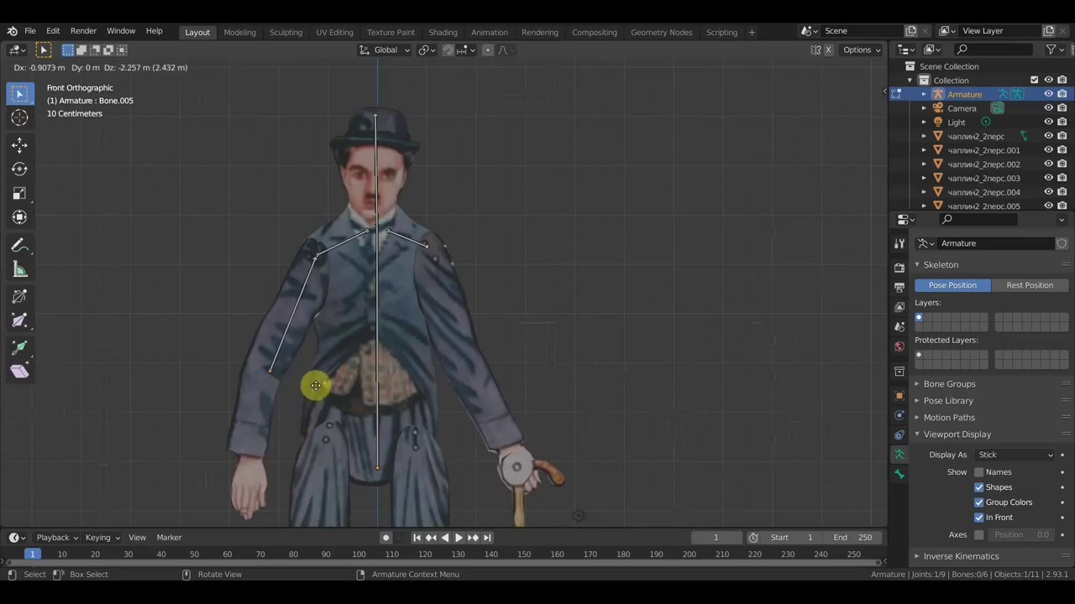
left_click(298, 484)
key("e")
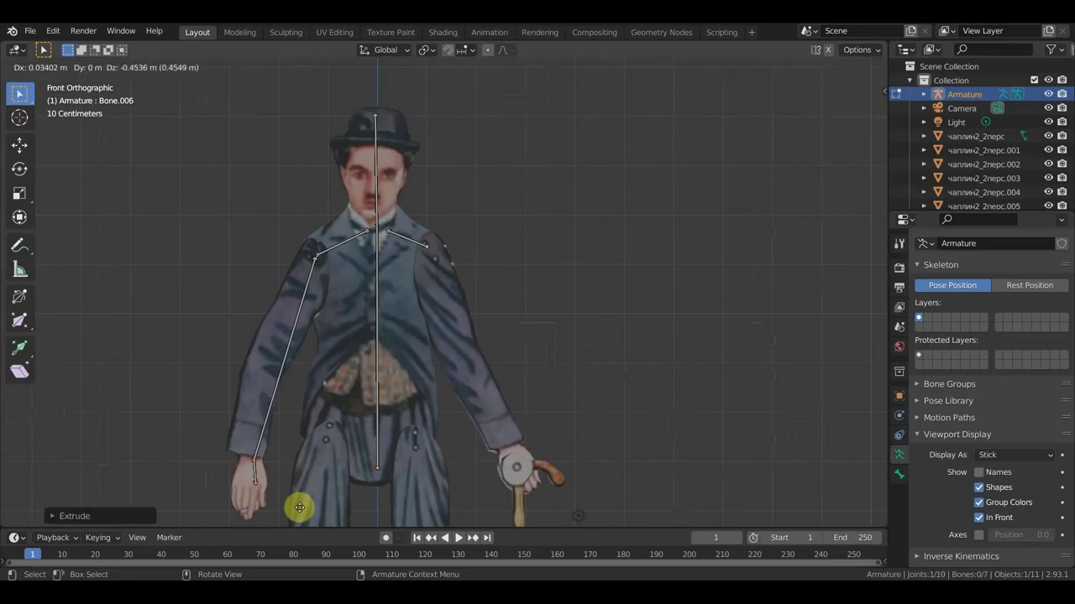
left_click(296, 72)
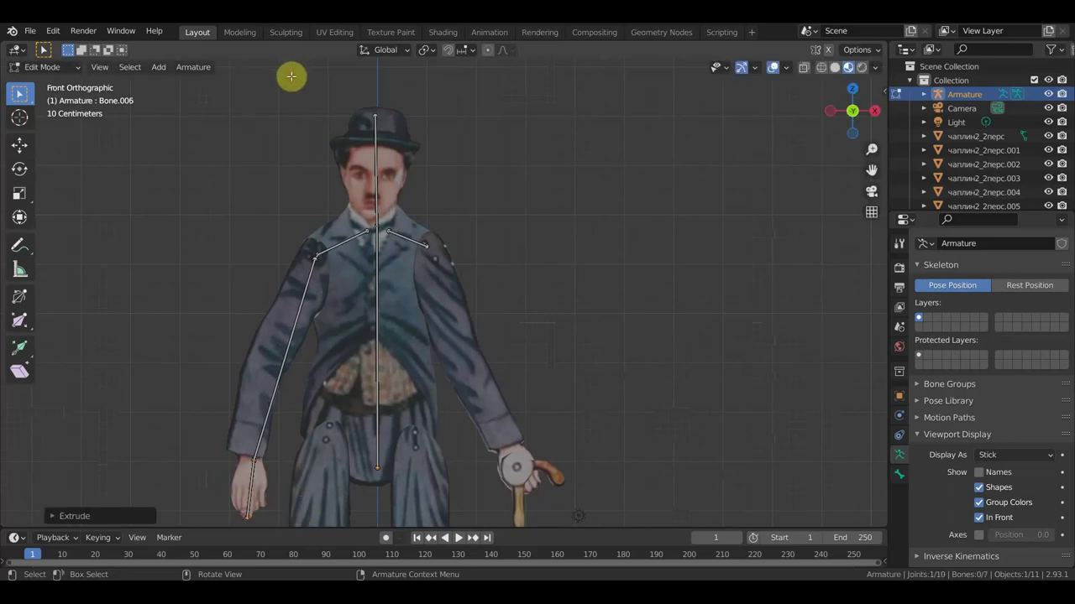
middle_click_drag(563, 294, 549, 168, "shift")
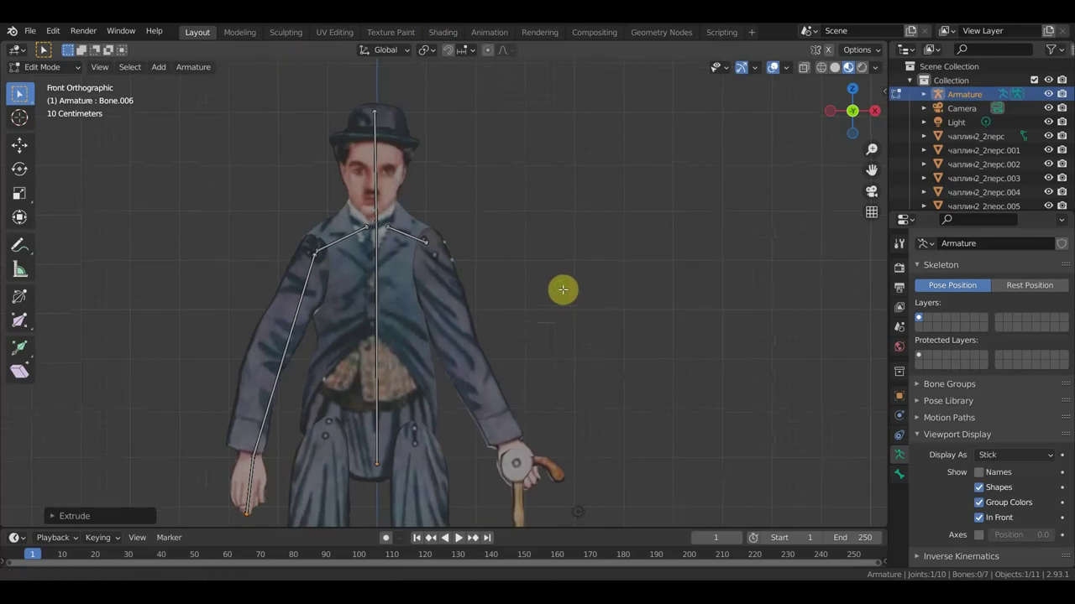
scroll(549, 168, "down", 2)
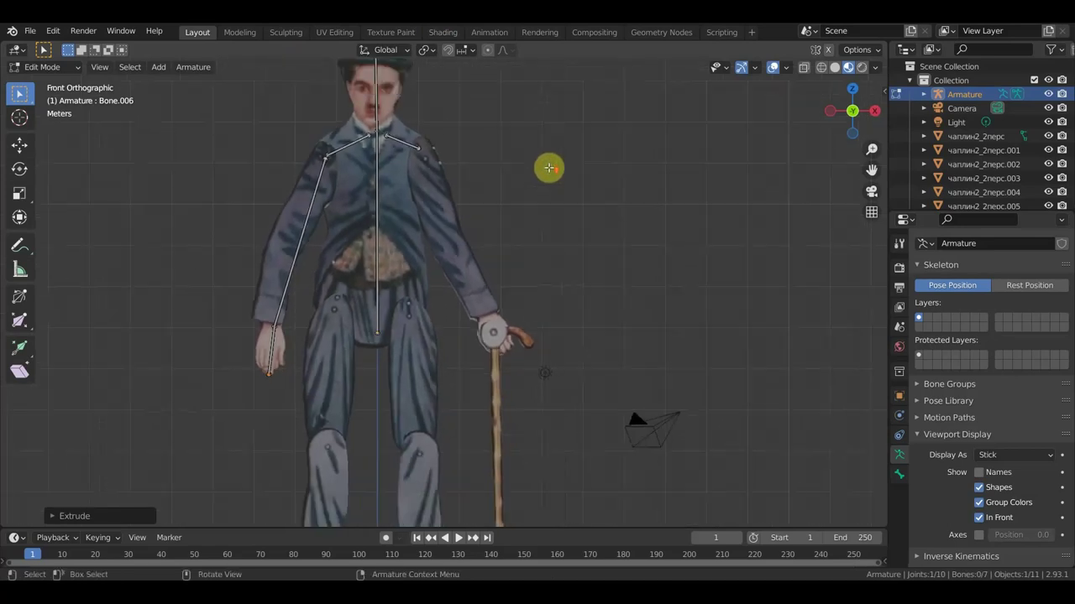
- Move the right shoulder bone to a new depth position
mouse_move(418, 153)
middle_mouse_down()
mouse_move(352, 209)
mouse_move(333, 245)
mouse_move(442, 179)
mouse_move(449, 199)
mouse_move(394, 223)
middle_mouse_up()
left_click(422, 171)
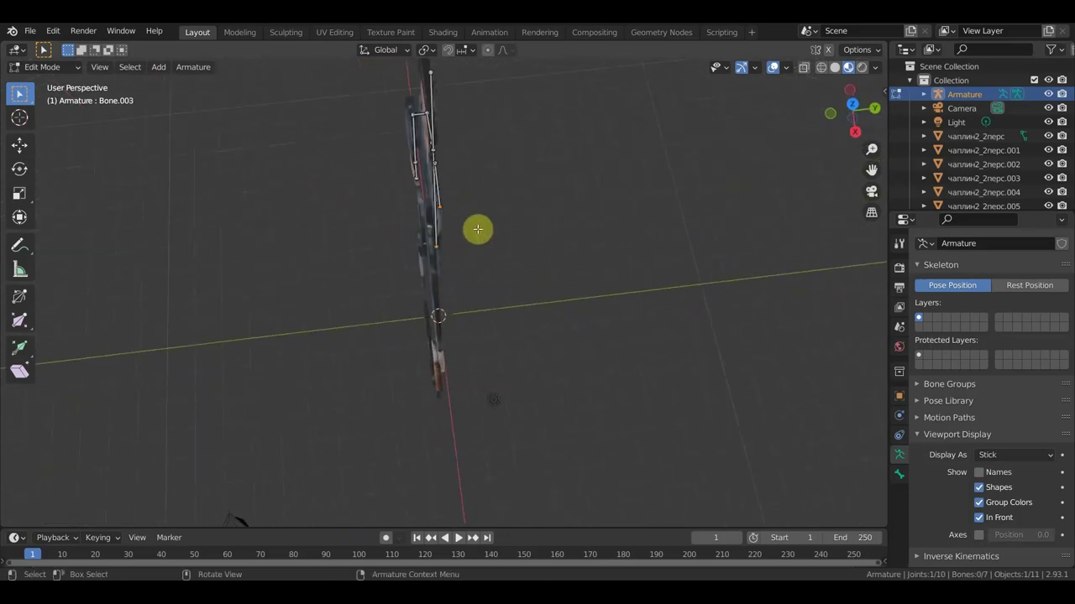
key("g")
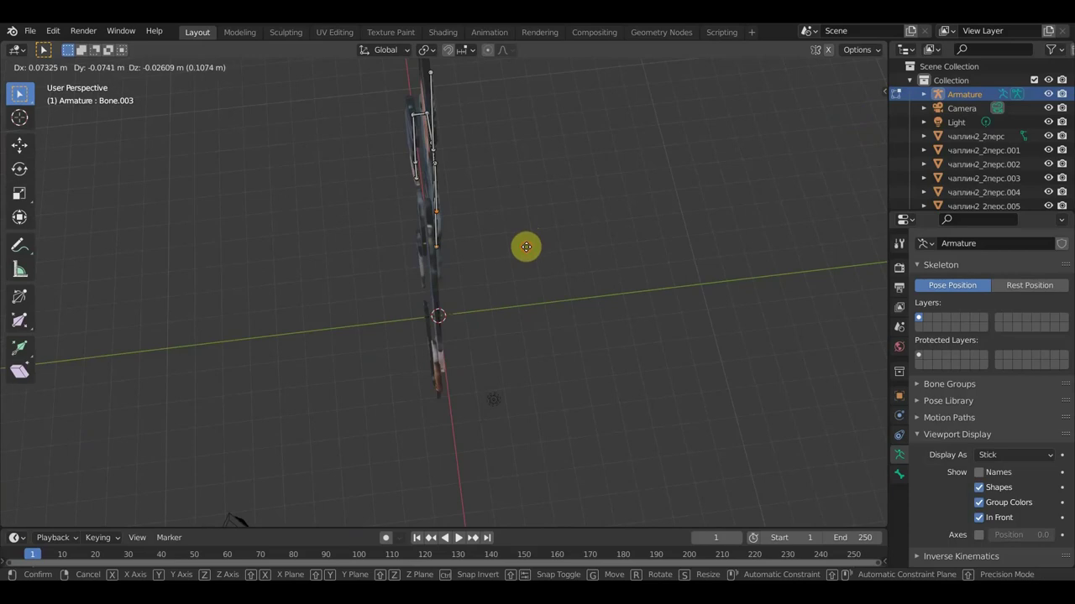
left_click(526, 246)
- From Top view, extrude a short bone from the right shoulder tip toward the arm
key("KP_7")
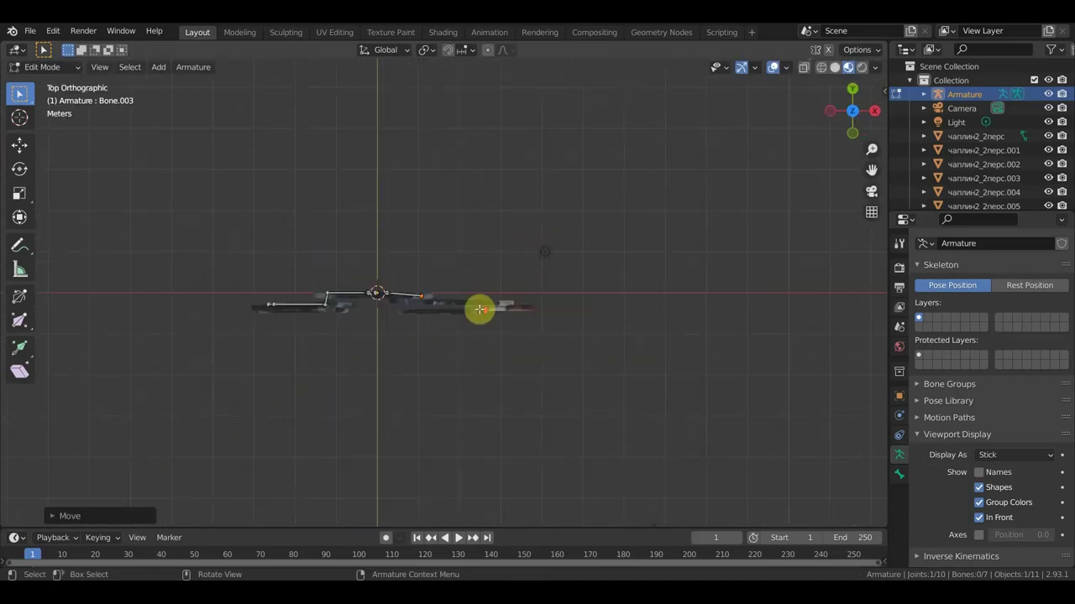
scroll(495, 290, "up", 2)
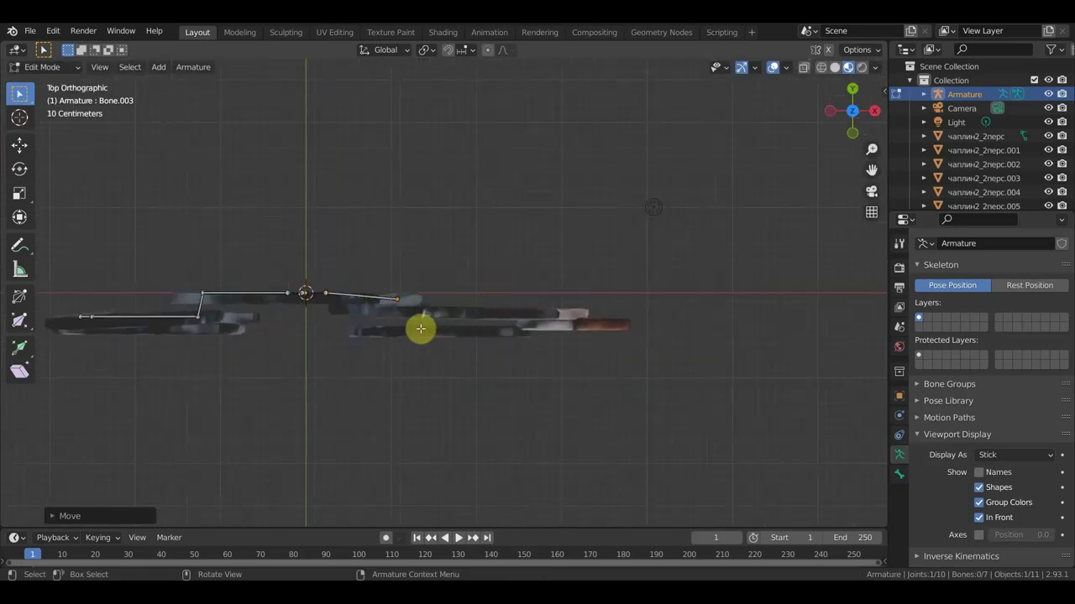
key("e")
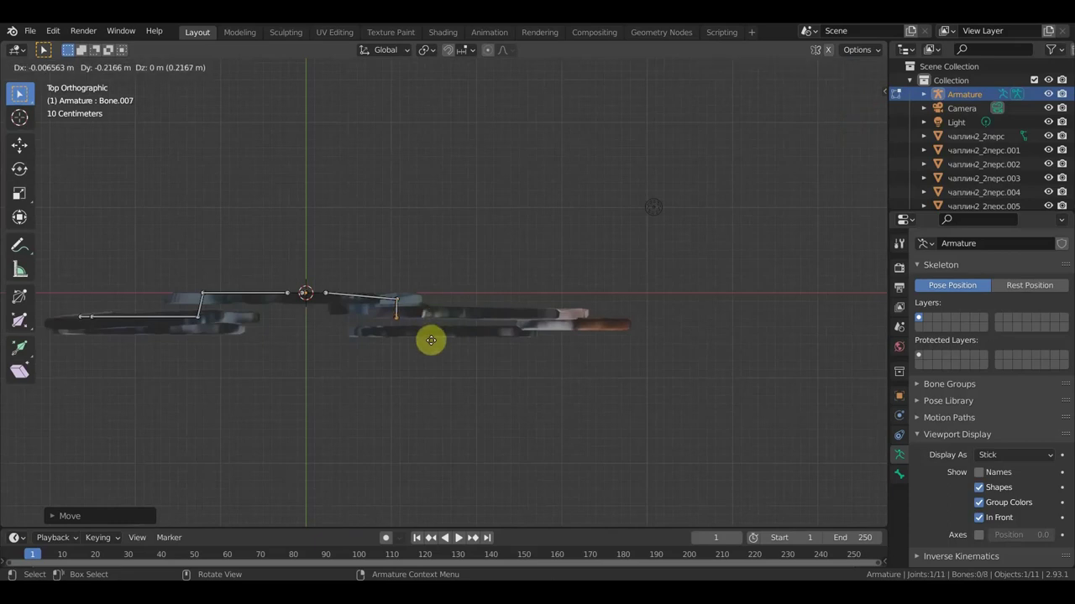
left_click(431, 338)
middle_click_drag(458, 352, 487, 266)
key("KP_1")
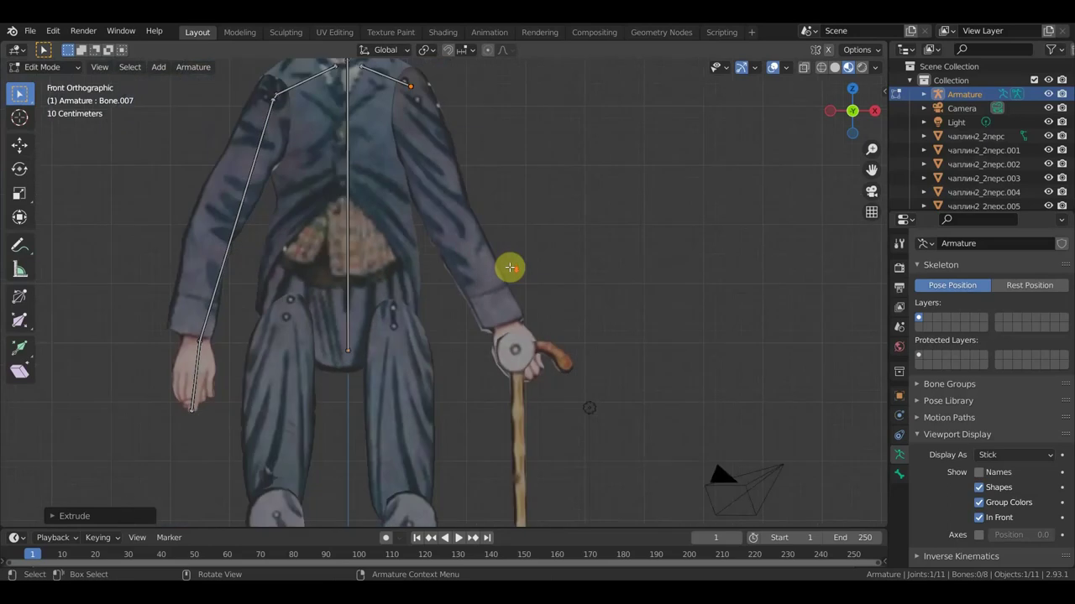
- Extrude an arm bone down to the cane hand and a hand bone into it, then return to orthographic front view
scroll(504, 244, "down", 1)
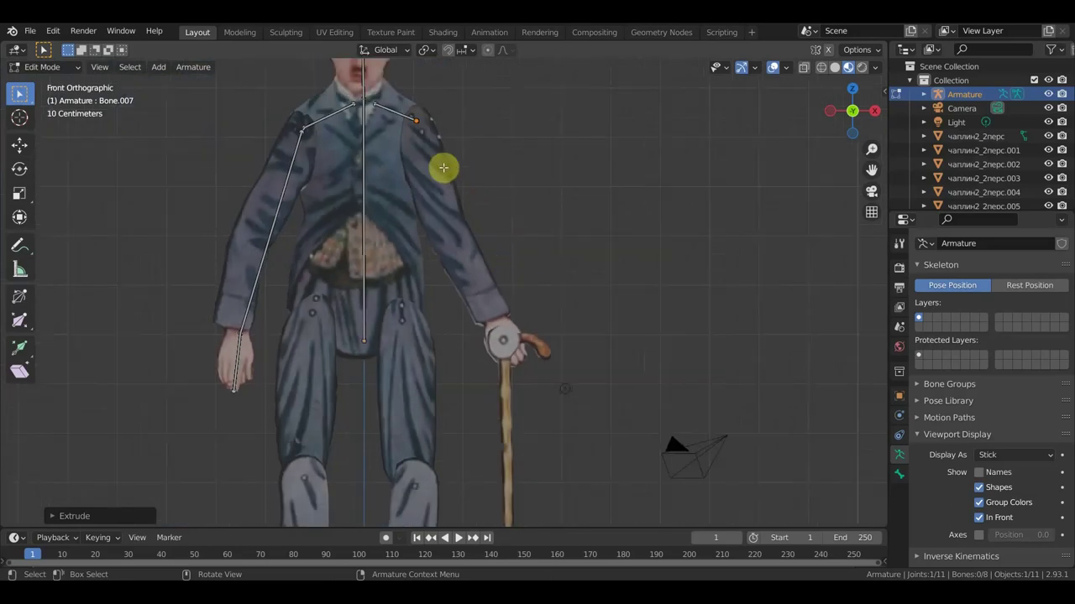
key("e")
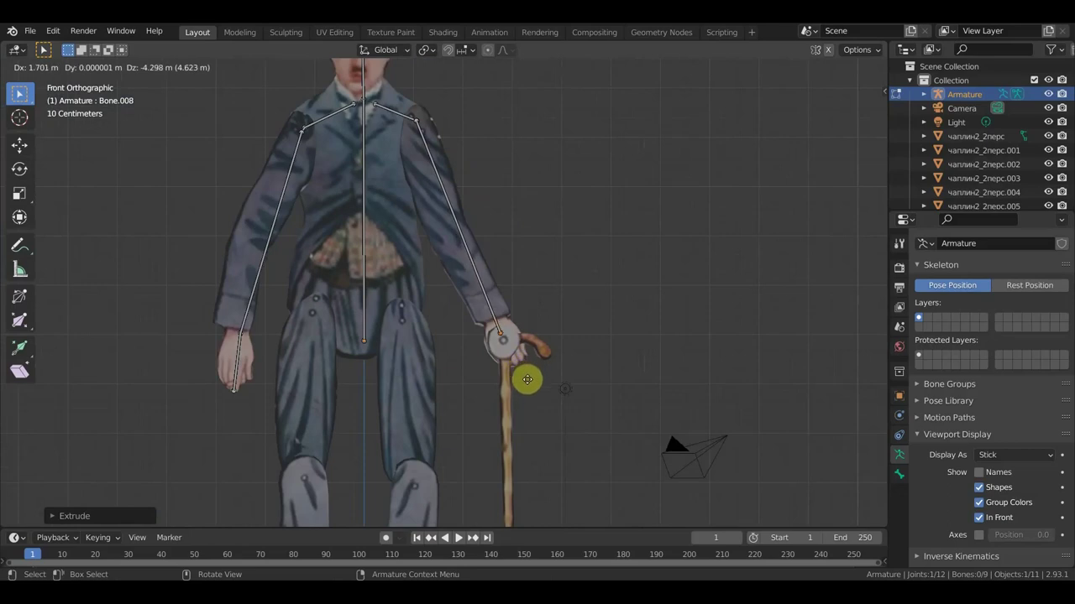
left_click(529, 384)
mouse_move(511, 355)
middle_mouse_down()
mouse_move(364, 381)
mouse_move(504, 396)
mouse_move(476, 402)
middle_mouse_up()
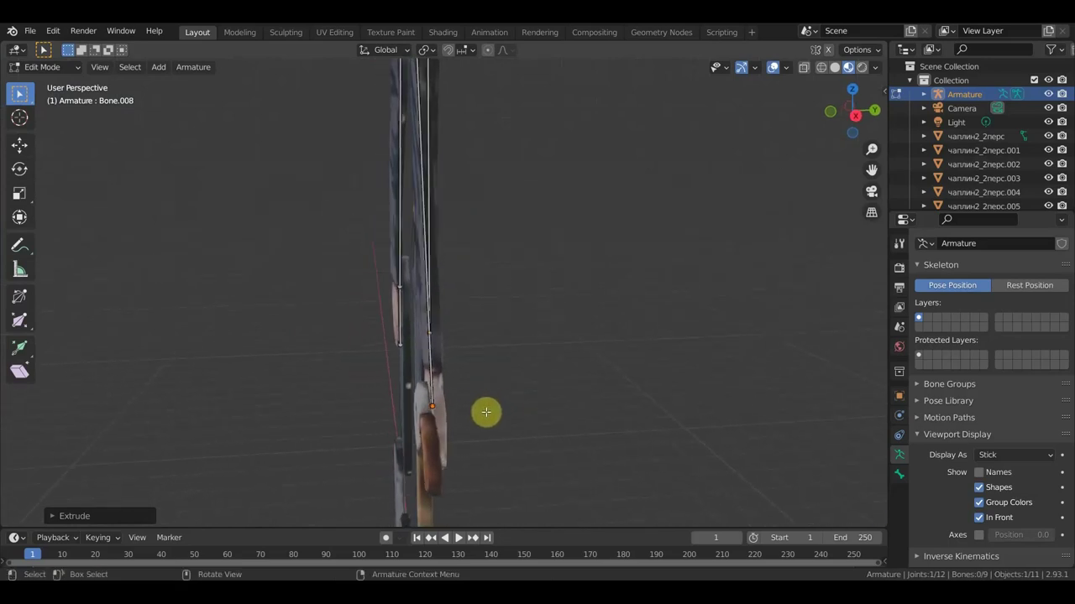
key("e")
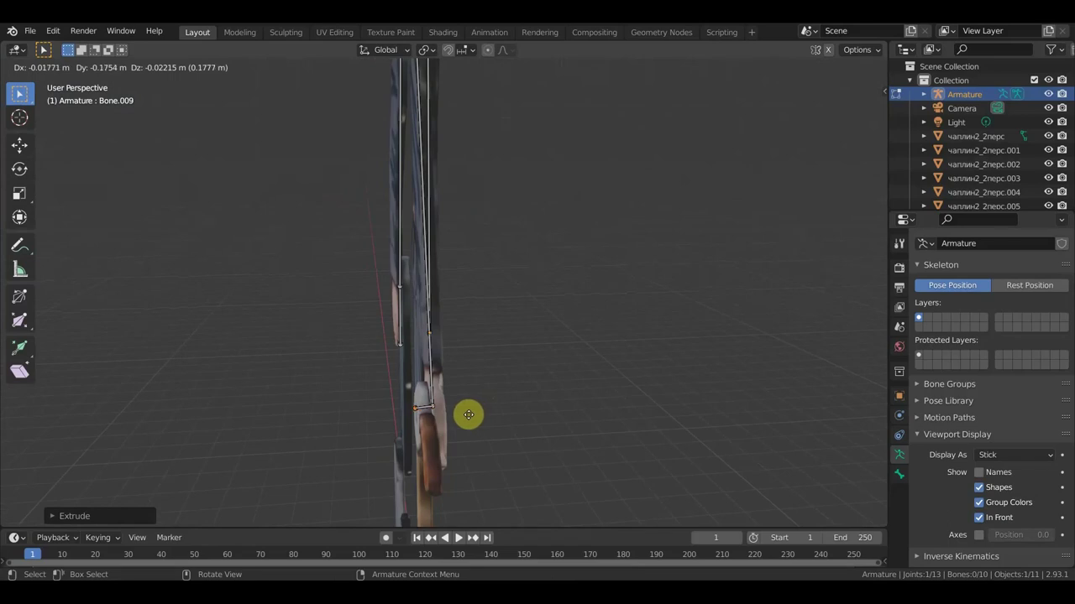
left_click(467, 414)
mouse_move(462, 412)
middle_mouse_down()
mouse_move(445, 417)
mouse_move(496, 417)
mouse_move(528, 389)
middle_mouse_up()
key("KP_5")
key("KP_1")
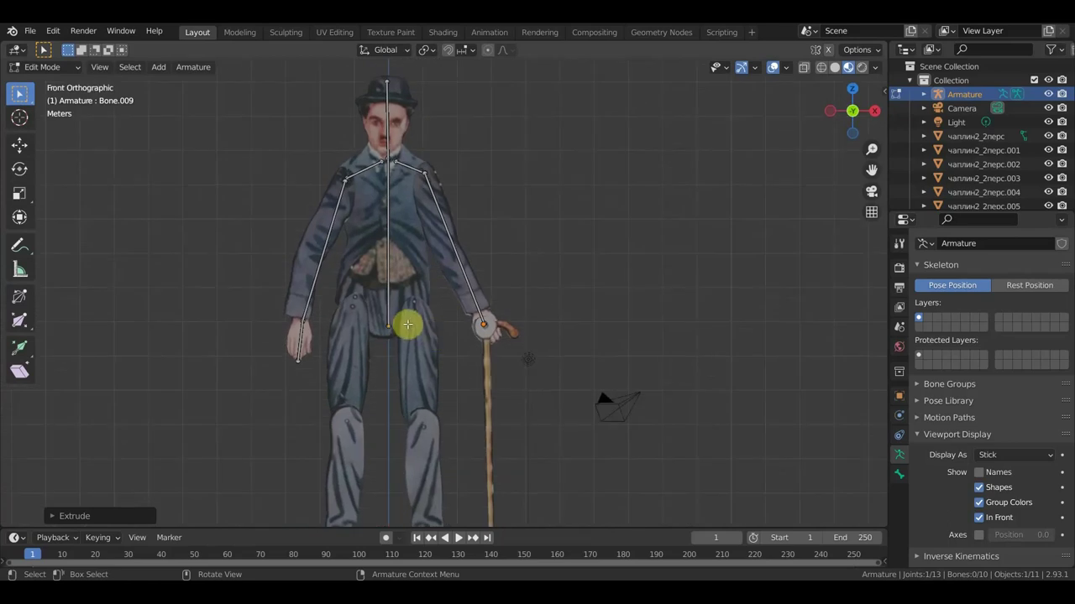
left_click(387, 326)
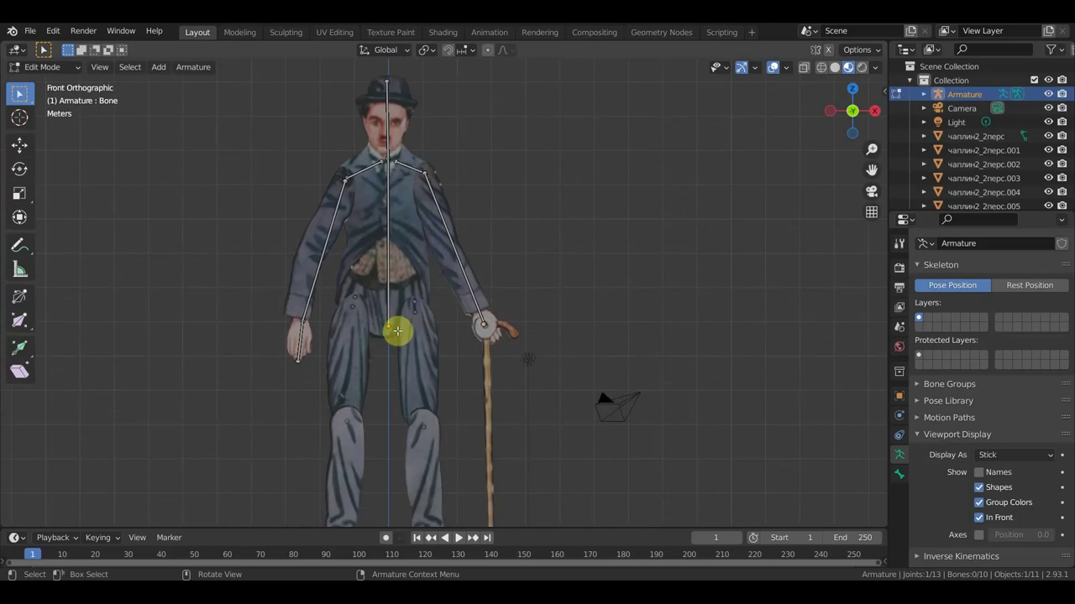
- Extrude a new bone down from the pelvis, clear its parent, and move it into the right-hand leg
middle_click_drag(503, 343, 513, 252, "shift")
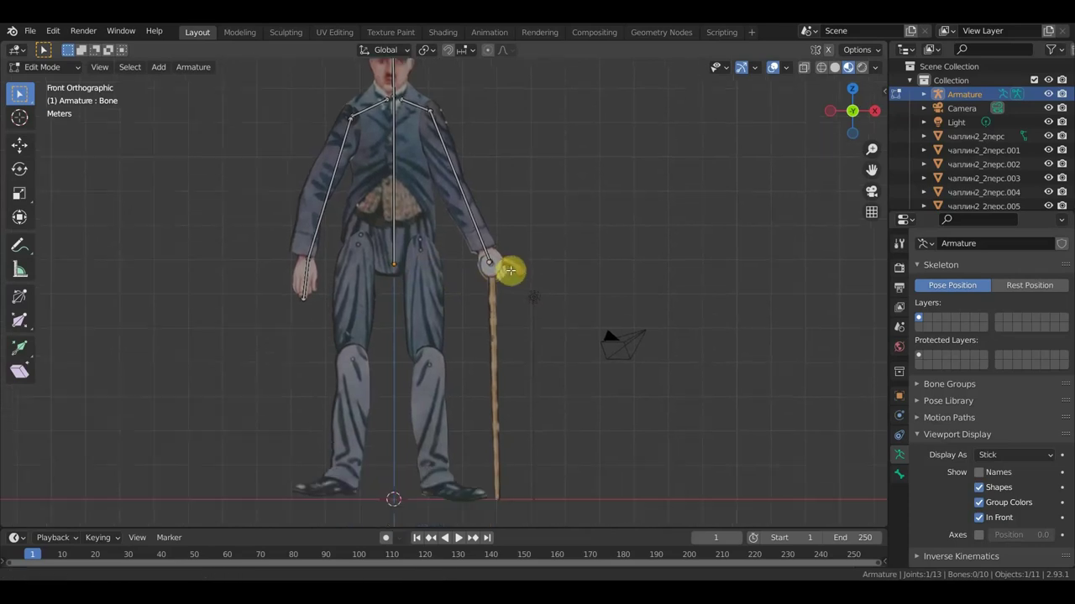
key("e")
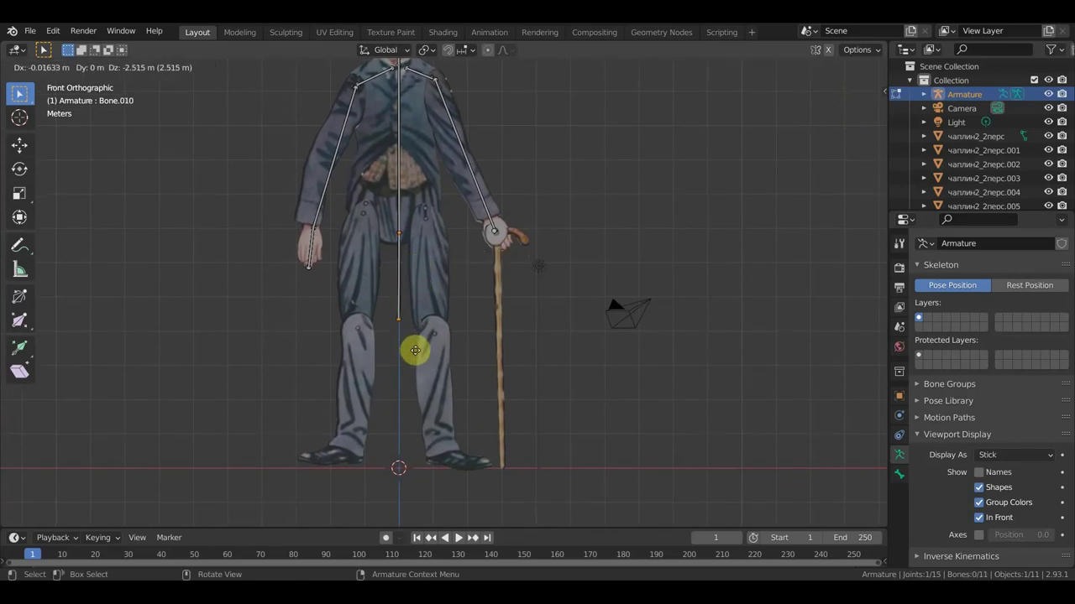
left_click(415, 350)
left_click(402, 267)
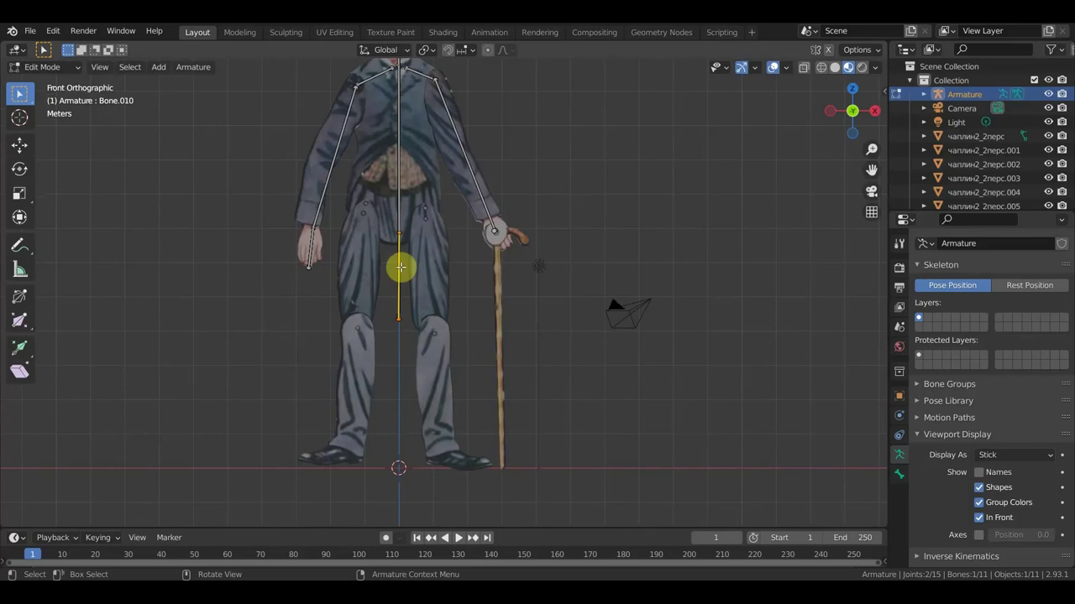
key("alt+p")
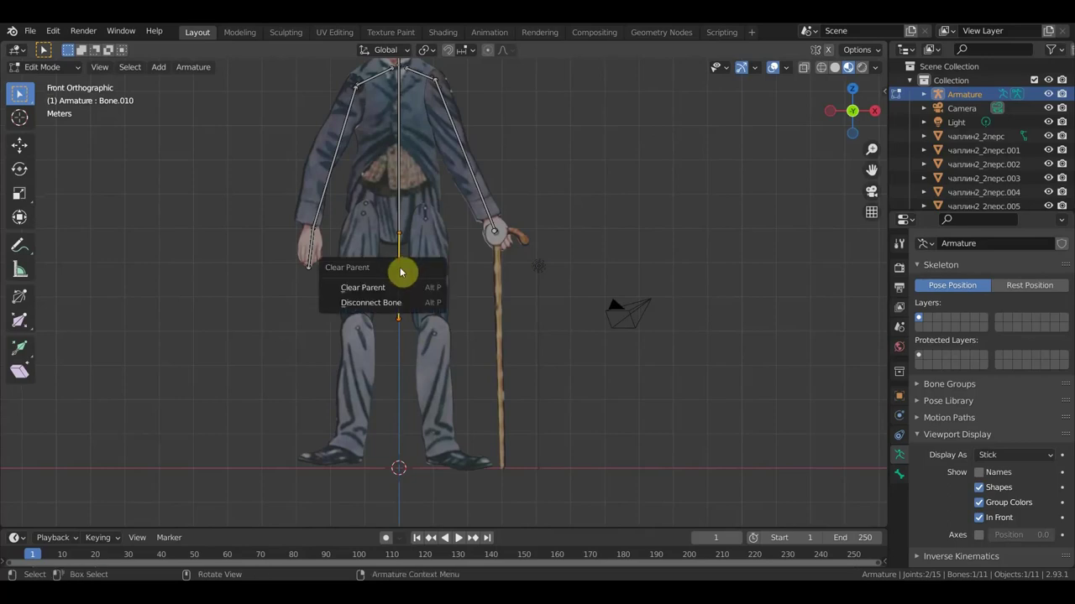
left_click(396, 287)
key("g")
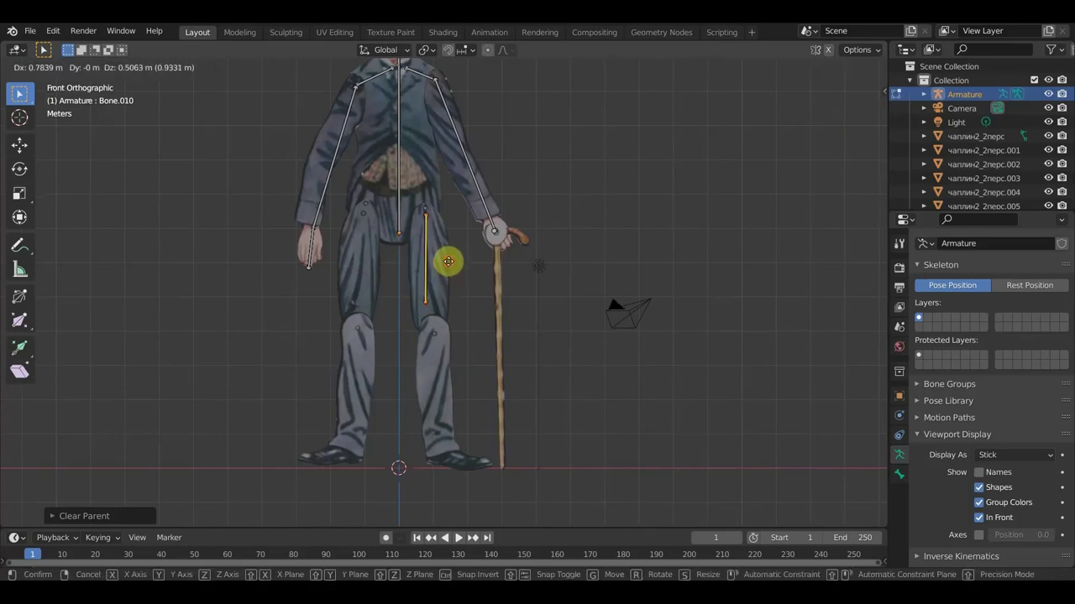
left_click(448, 262)
- Place the thigh bone's tip at the knee and adjust its depth from a side view
left_click(425, 300)
key("g")
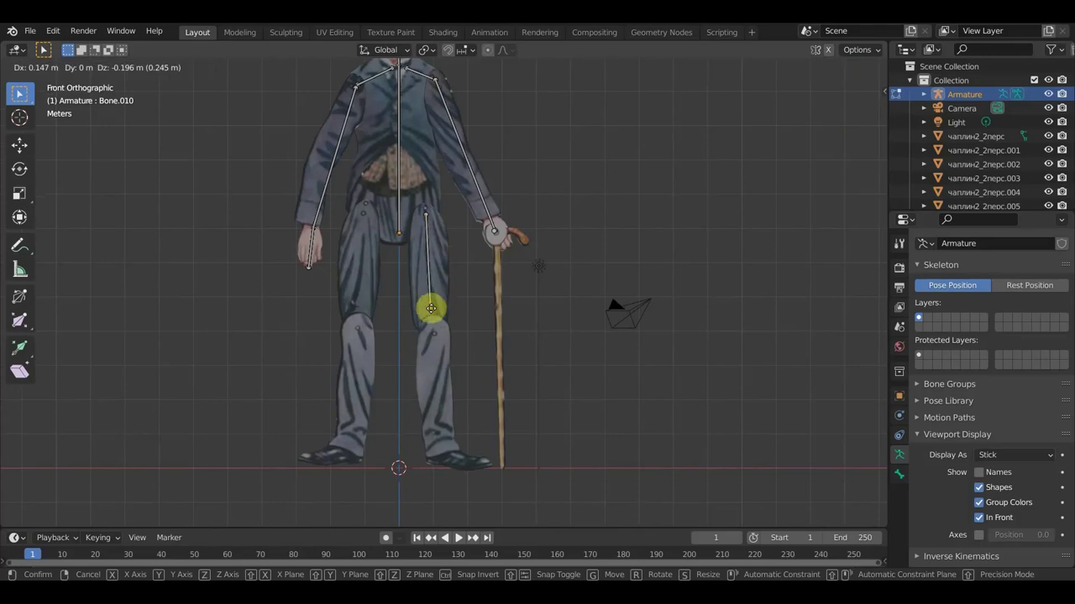
left_click(432, 329)
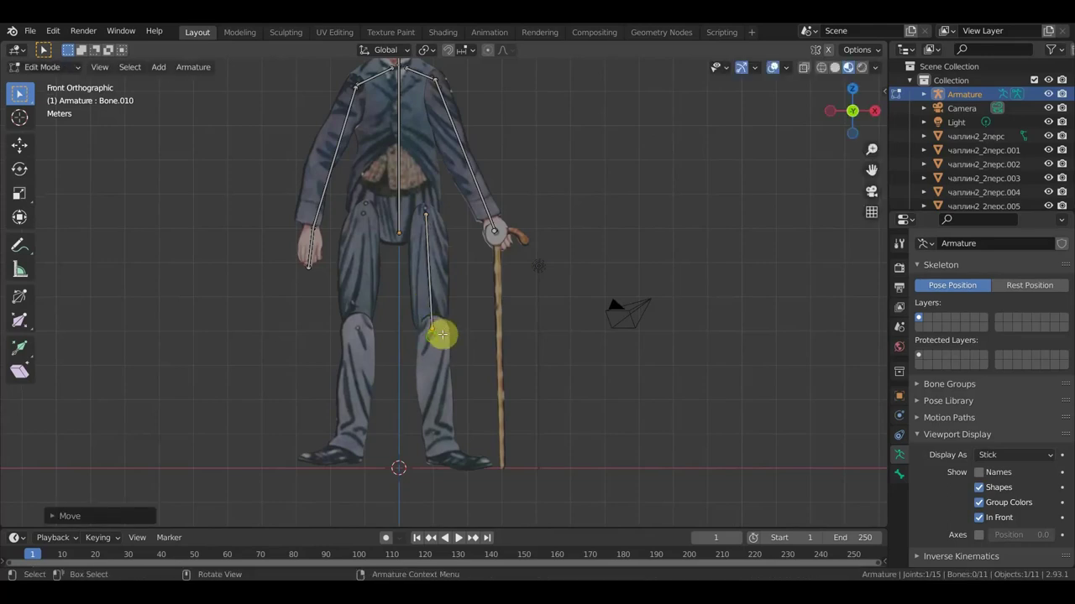
middle_click_drag(438, 331, 311, 340)
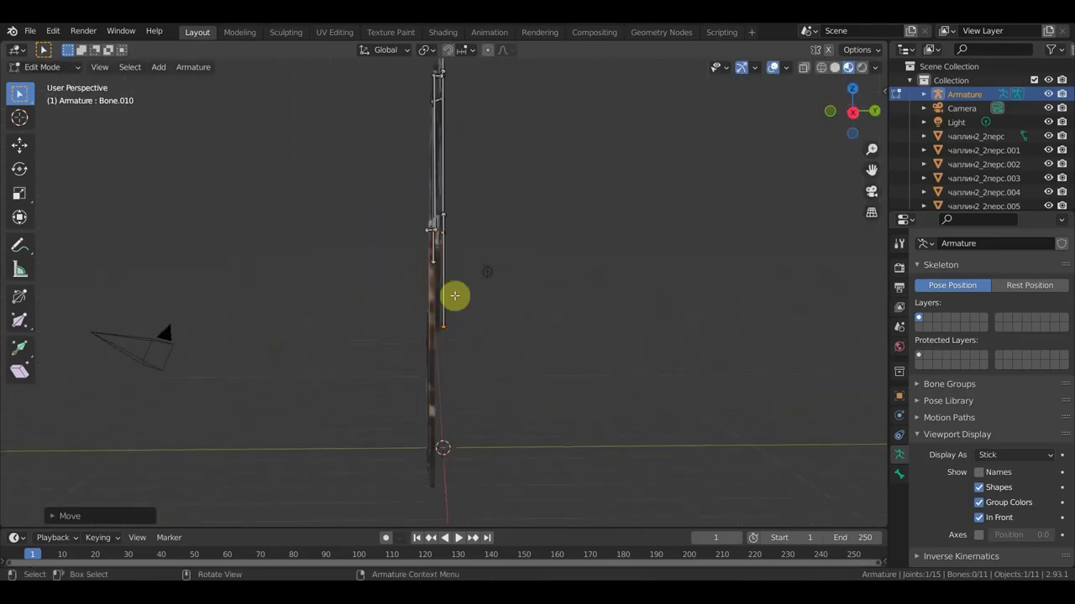
left_click(442, 293)
key("g")
left_click(510, 308)
- In Right view, extrude a shin bone down from the knee, then return to Front view
mouse_move(510, 307)
middle_mouse_down()
mouse_move(540, 329)
mouse_move(545, 316)
mouse_move(528, 308)
middle_mouse_up()
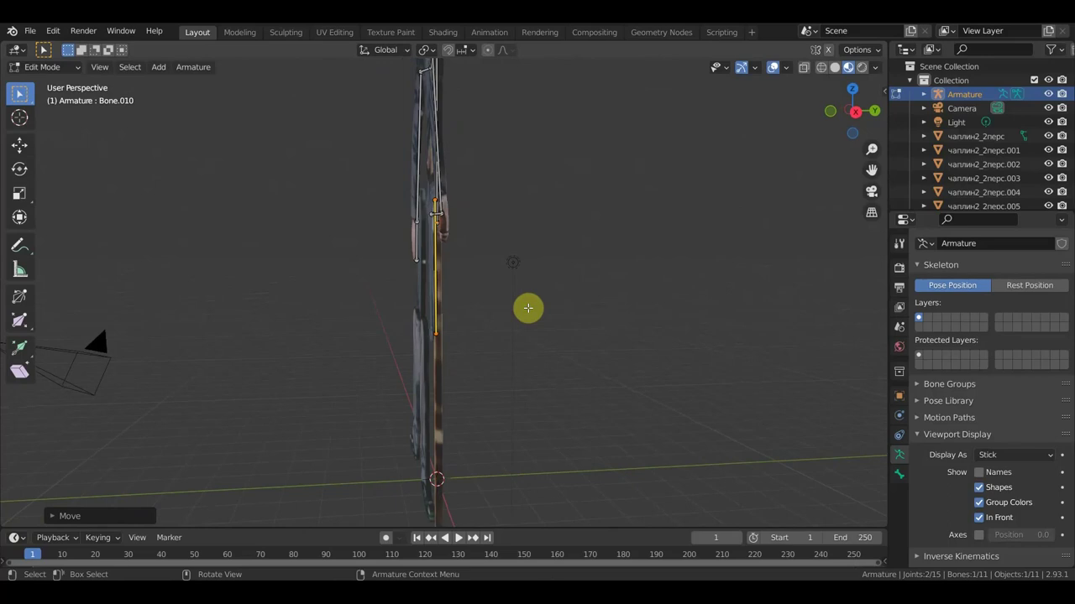
key("KP_3")
scroll(528, 308, "up", 2)
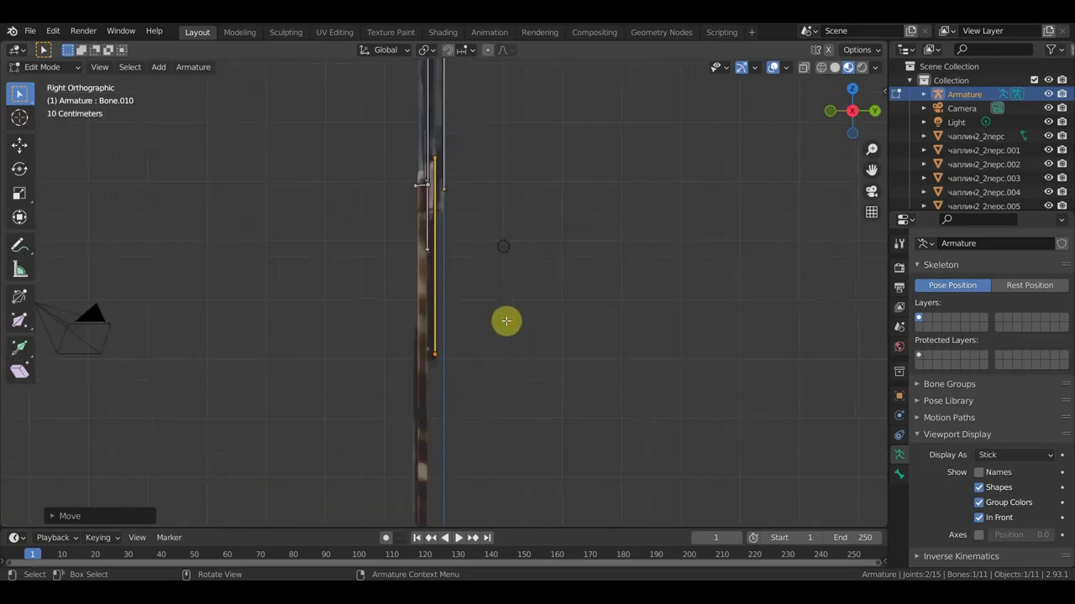
key("e")
left_click(488, 370)
scroll(478, 367, "down", 3)
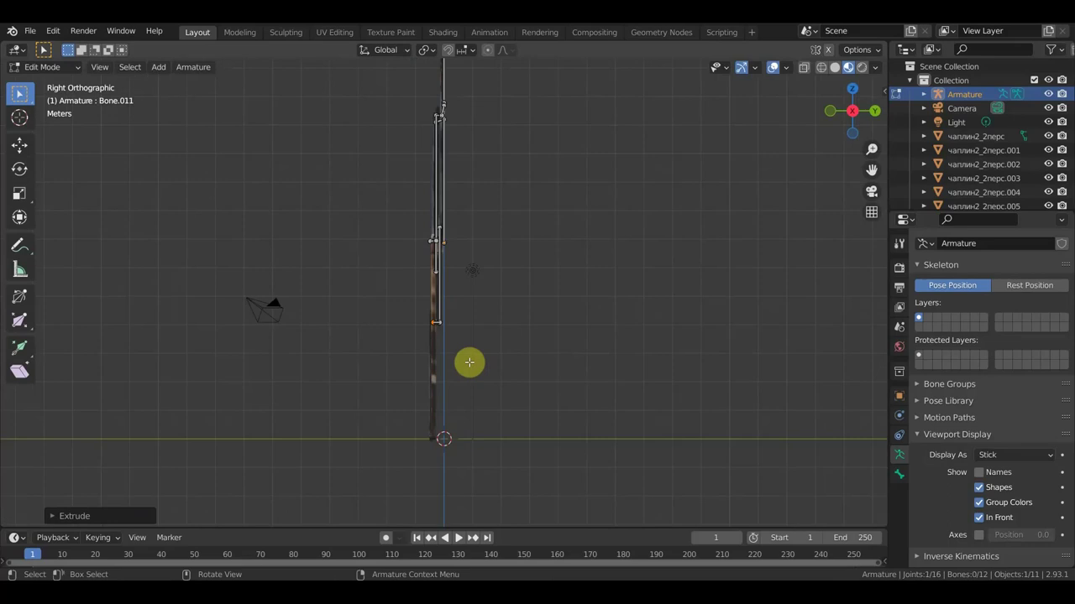
key("KP_1")
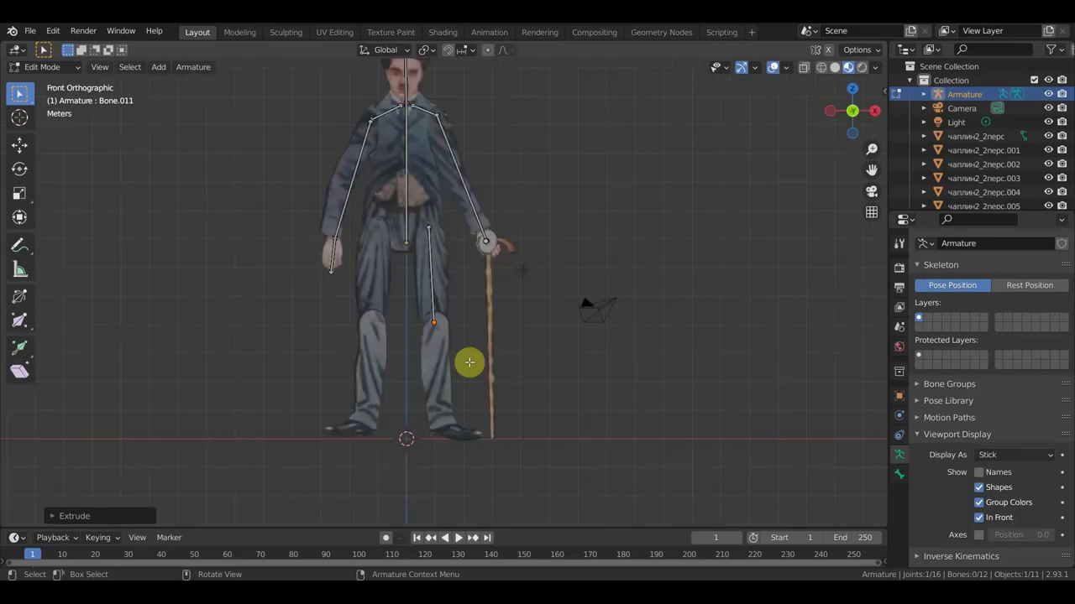
- Extrude a chain of bones from the knee to the ankle, the ball of the foot, and the shoe tip
key("e")
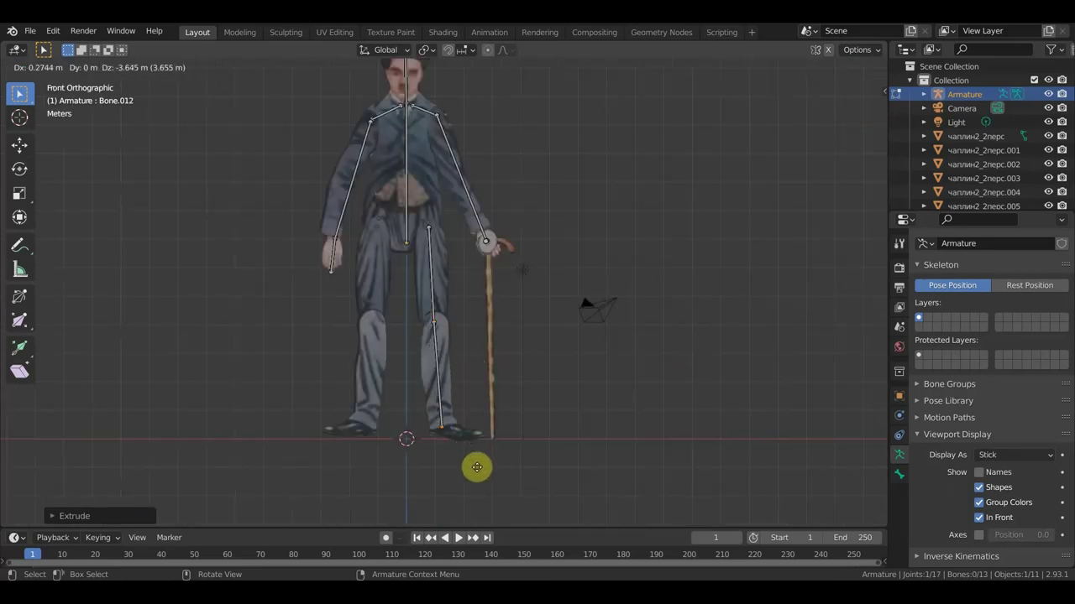
left_click(477, 466)
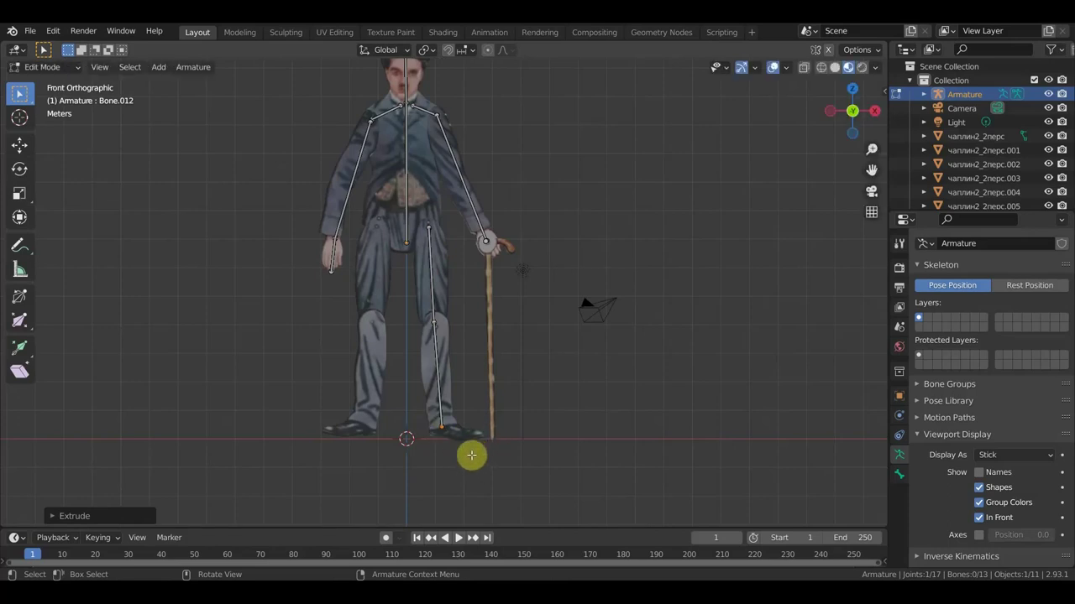
scroll(471, 455, "up", 1)
scroll(470, 456, "up", 1)
middle_click_drag(470, 456, 499, 338, "shift")
scroll(481, 372, "up", 2)
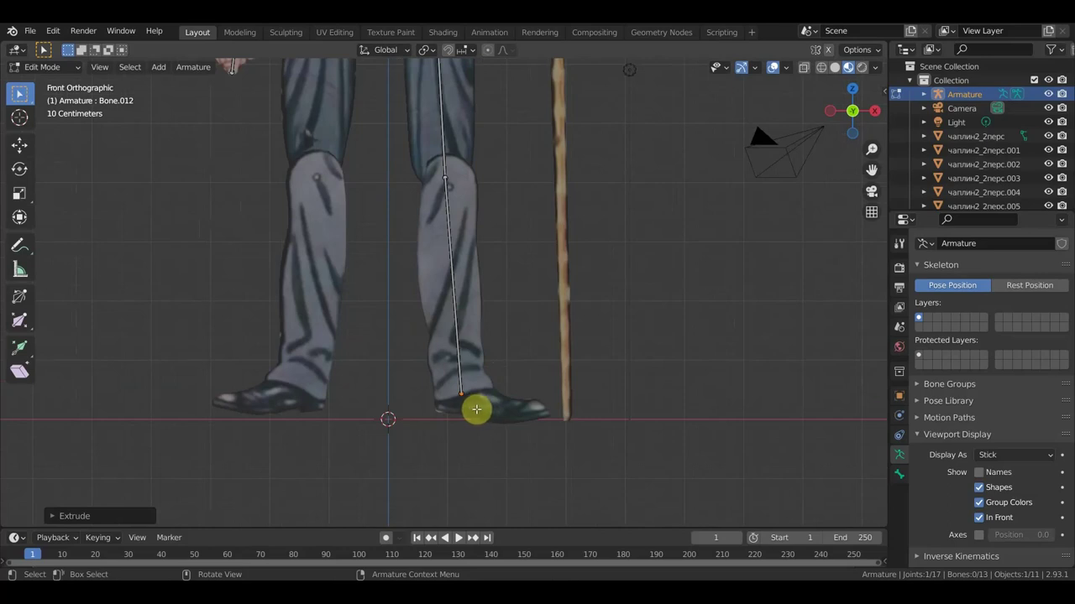
key("e")
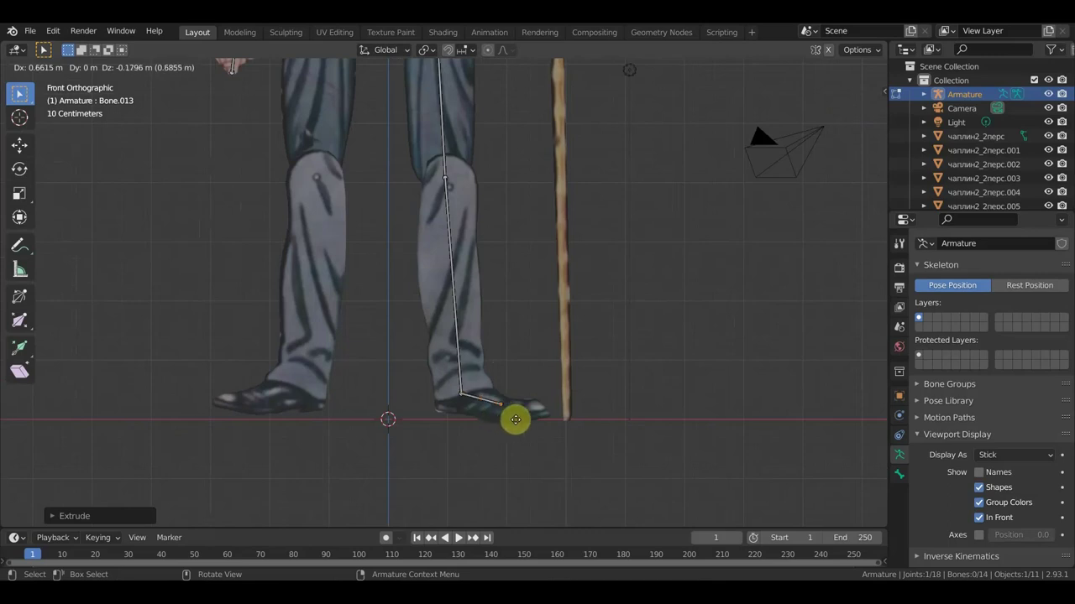
left_click(518, 422)
key("e")
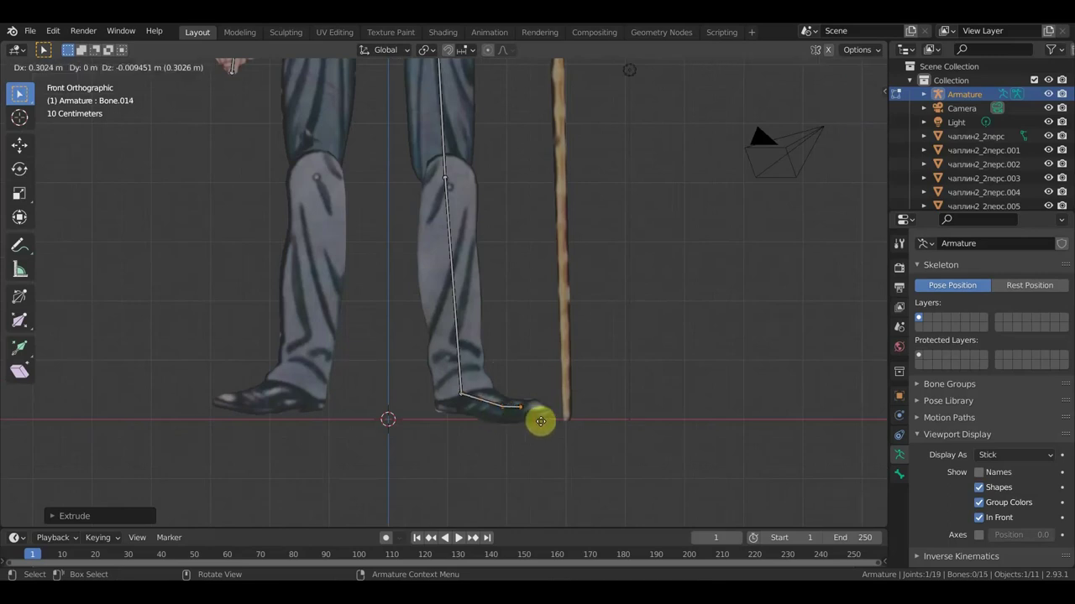
left_click(544, 421)
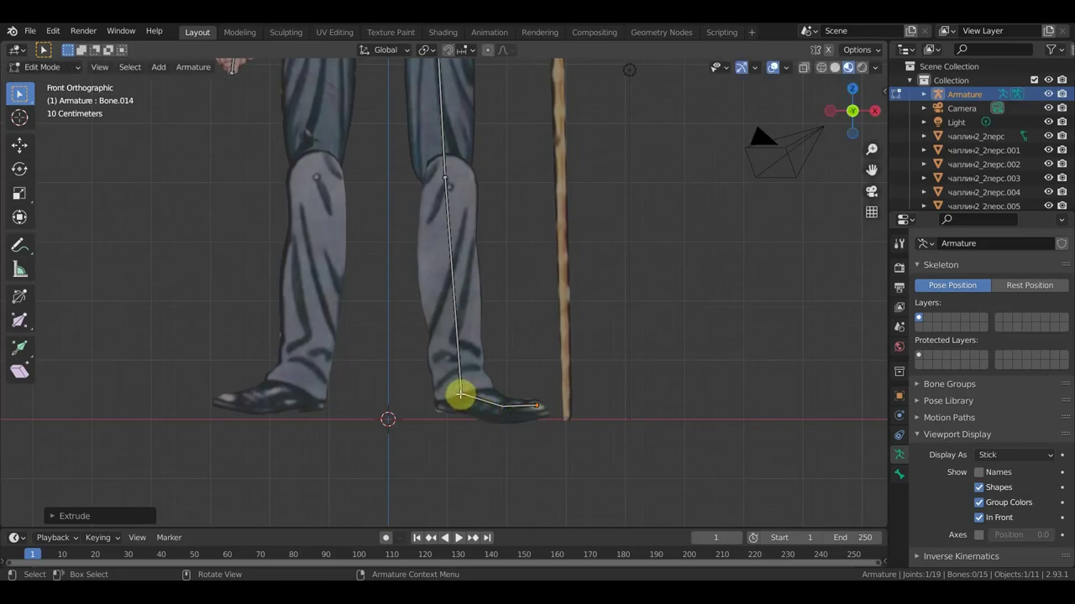
- Extrude an extra bone from the ankle joint down to the ground, and select it
middle_click_drag(473, 398, 468, 398)
left_click(466, 397)
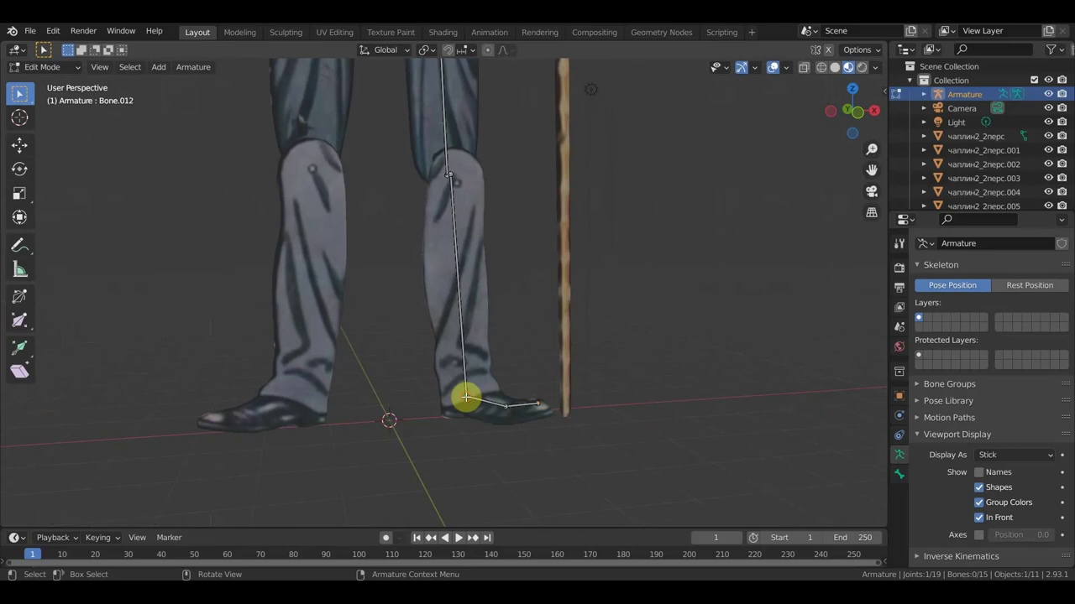
key("e")
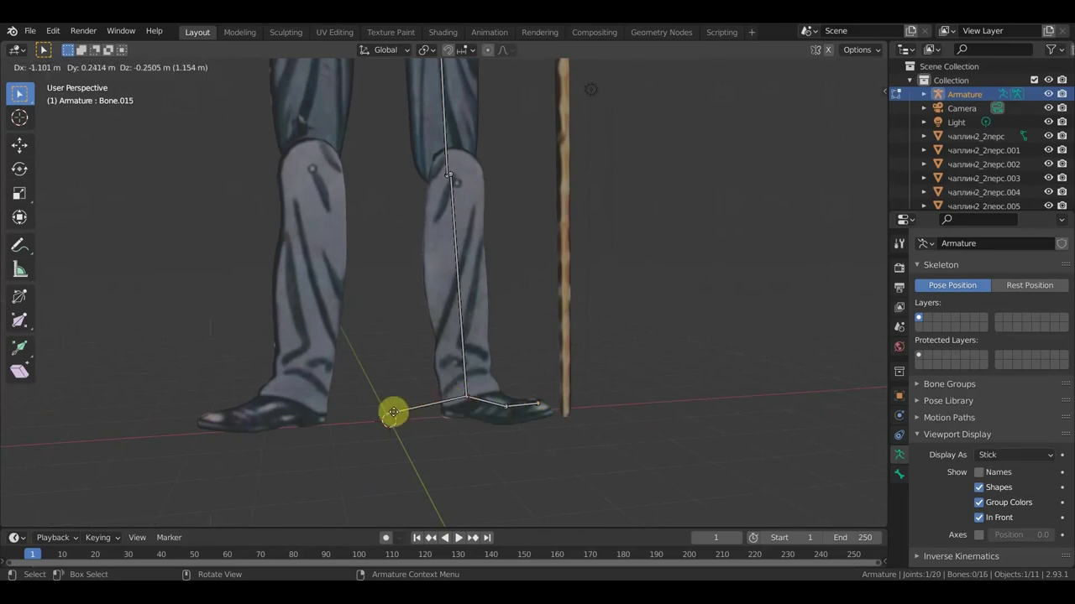
left_click(390, 413)
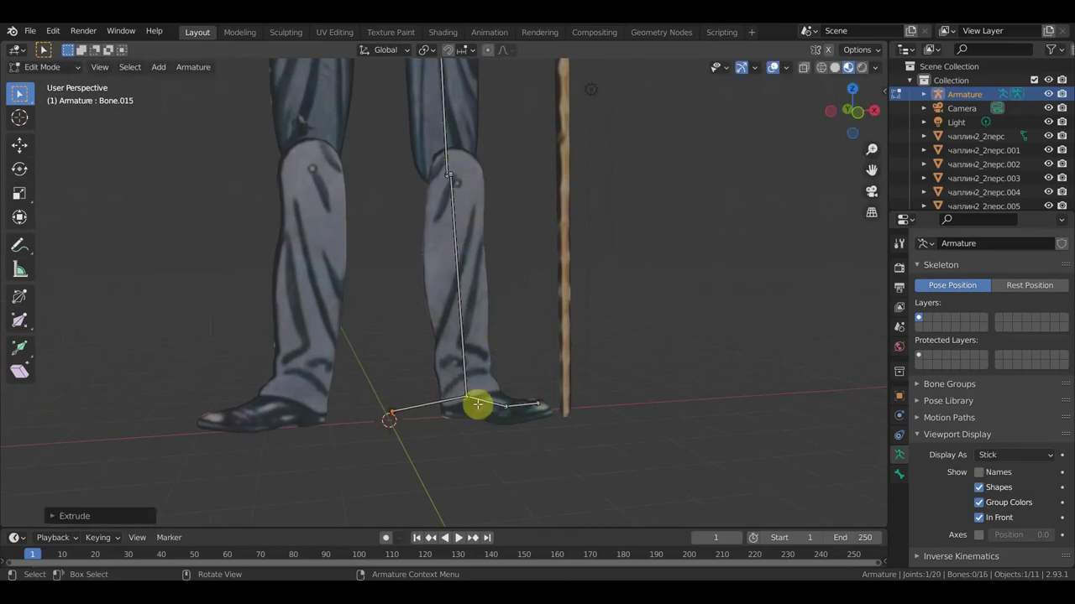
middle_click_drag(480, 404, 458, 402)
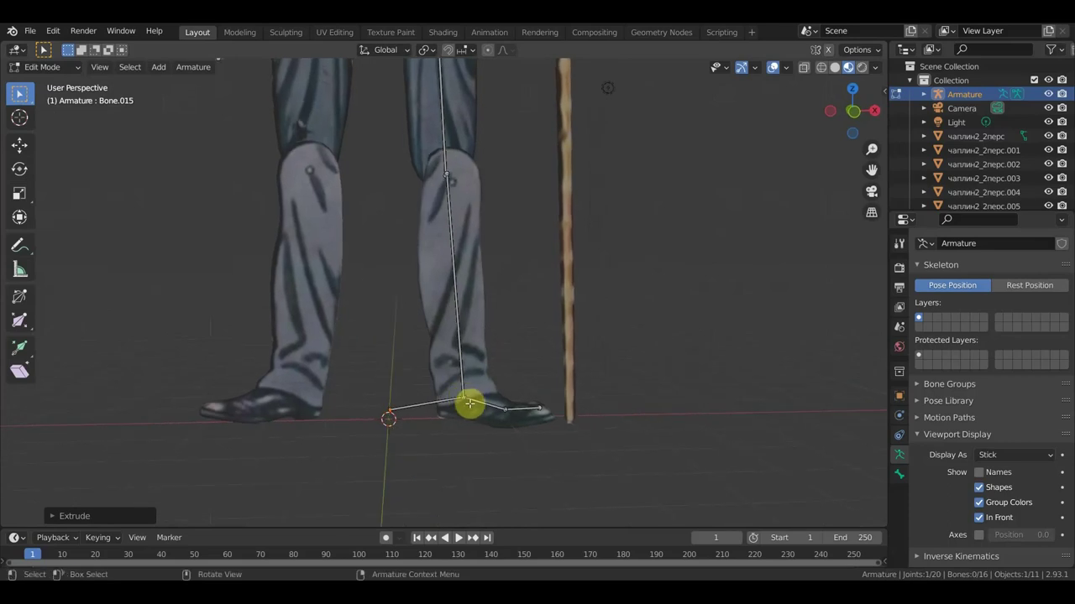
left_click(475, 403)
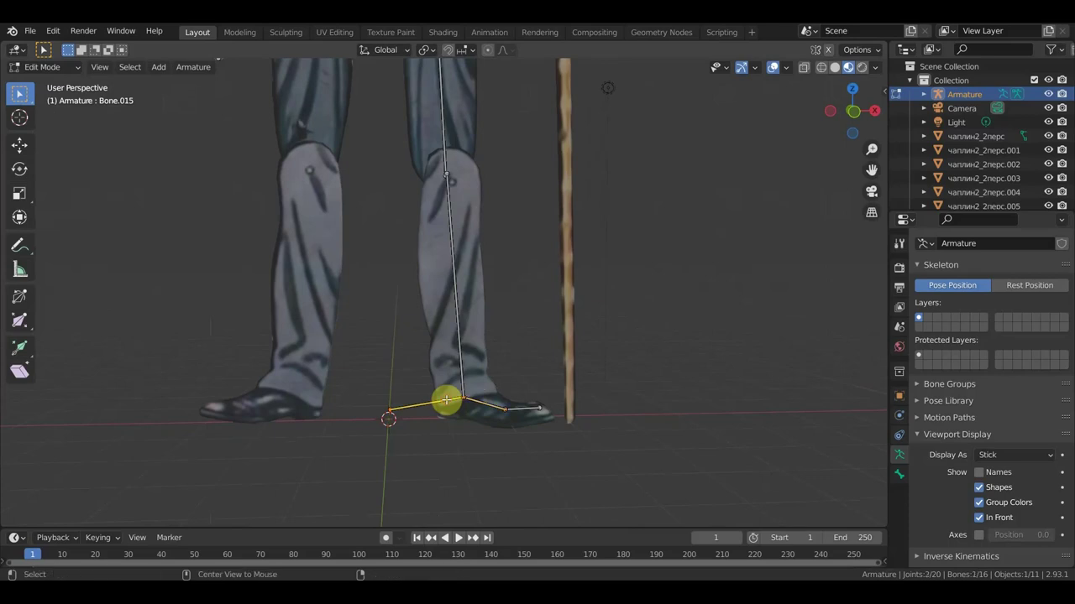
- Clear the ground bone's parent, then parent the foot bone to it with Keep Offset
key("alt+p")
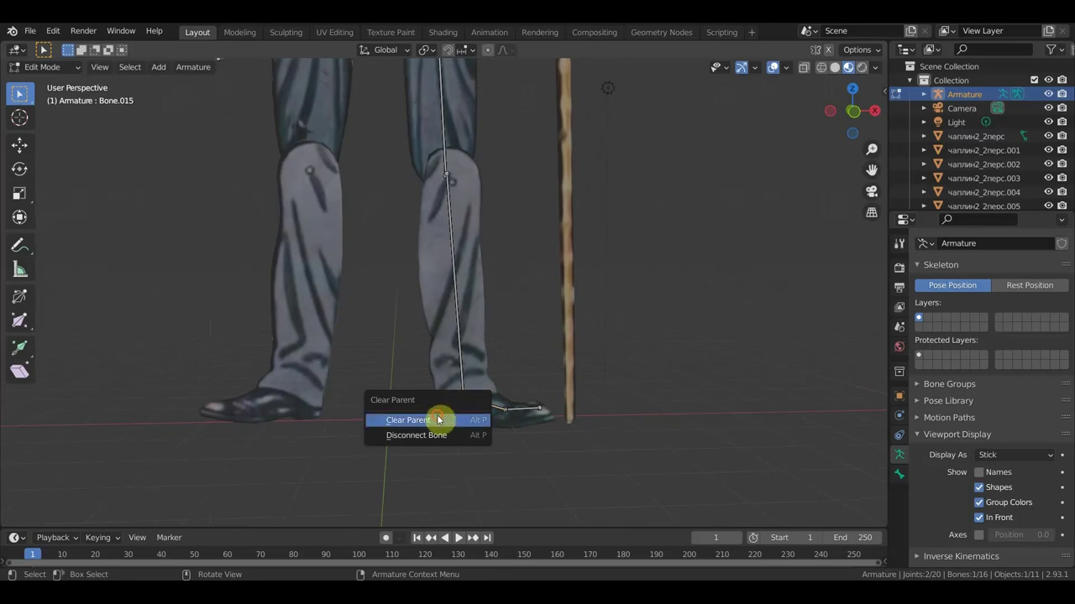
left_click(443, 418)
left_click(465, 408)
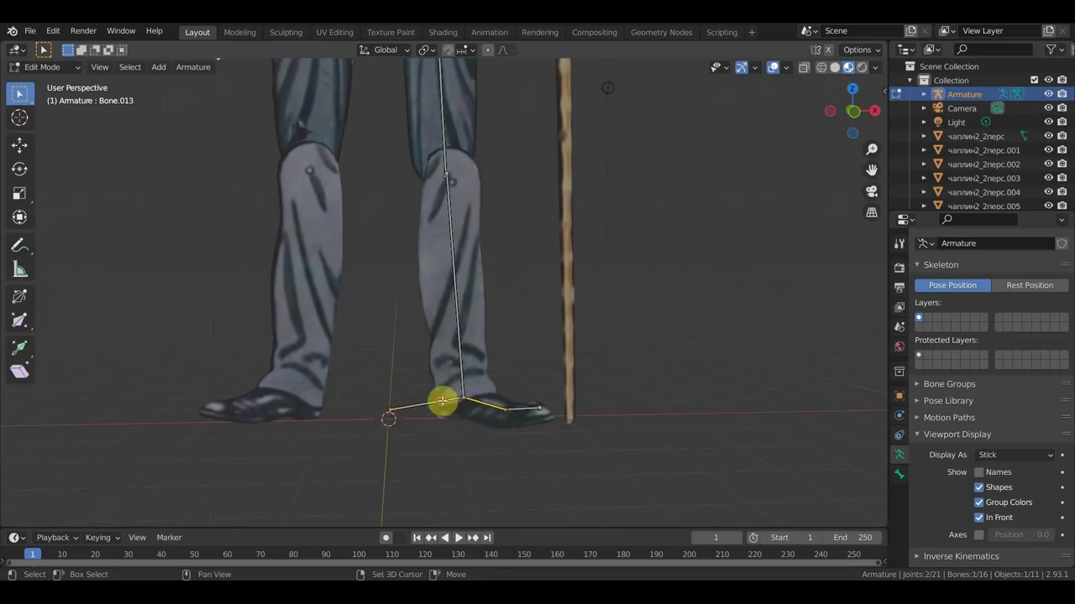
key("ctrl+p")
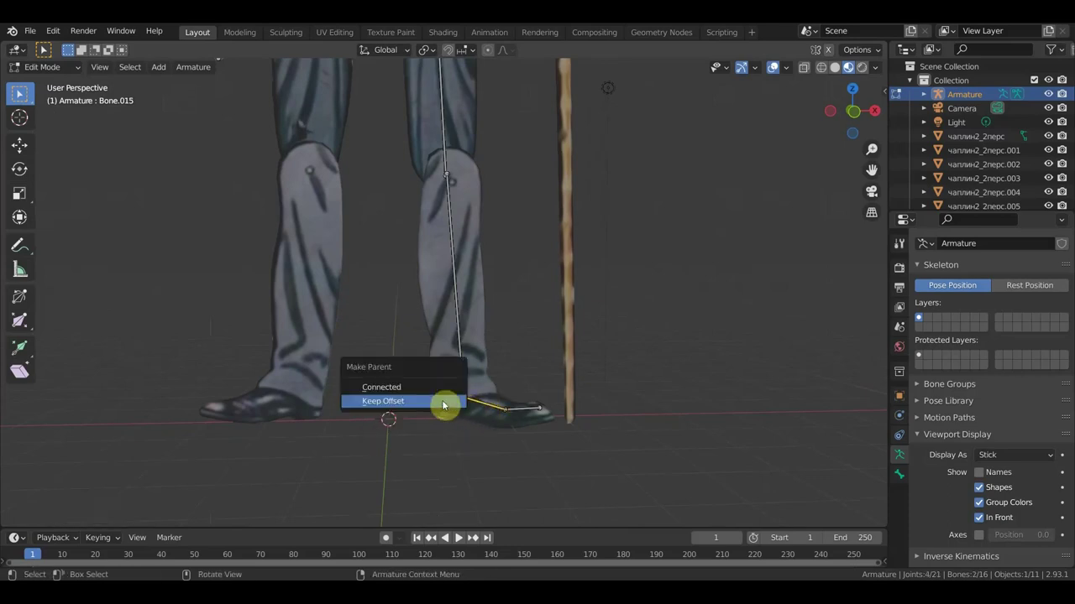
left_click(443, 401)
scroll(443, 396, "down", 2)
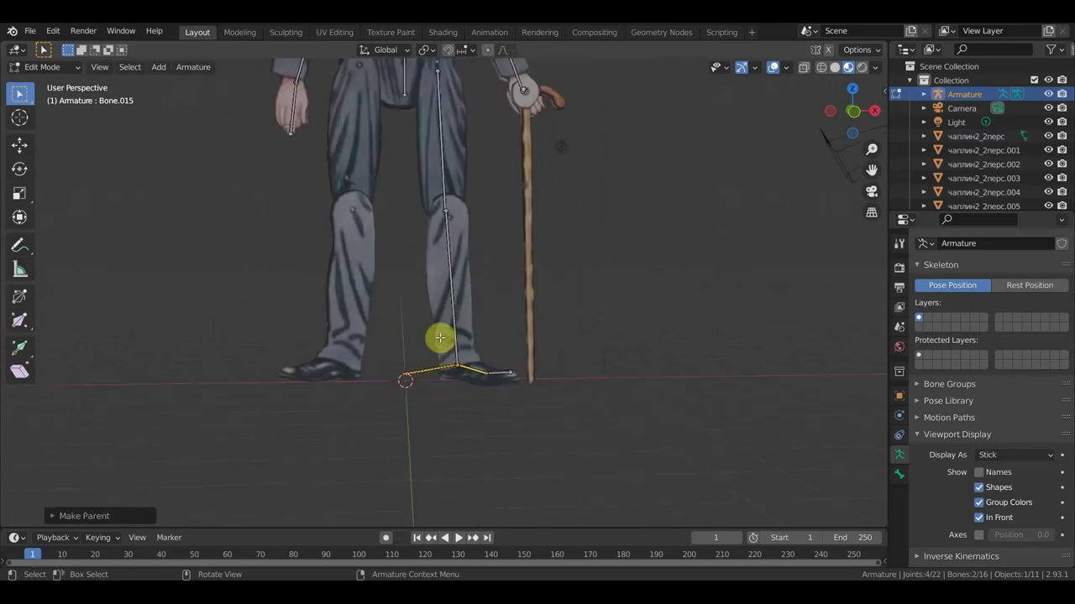
scroll(468, 348, "down", 2)
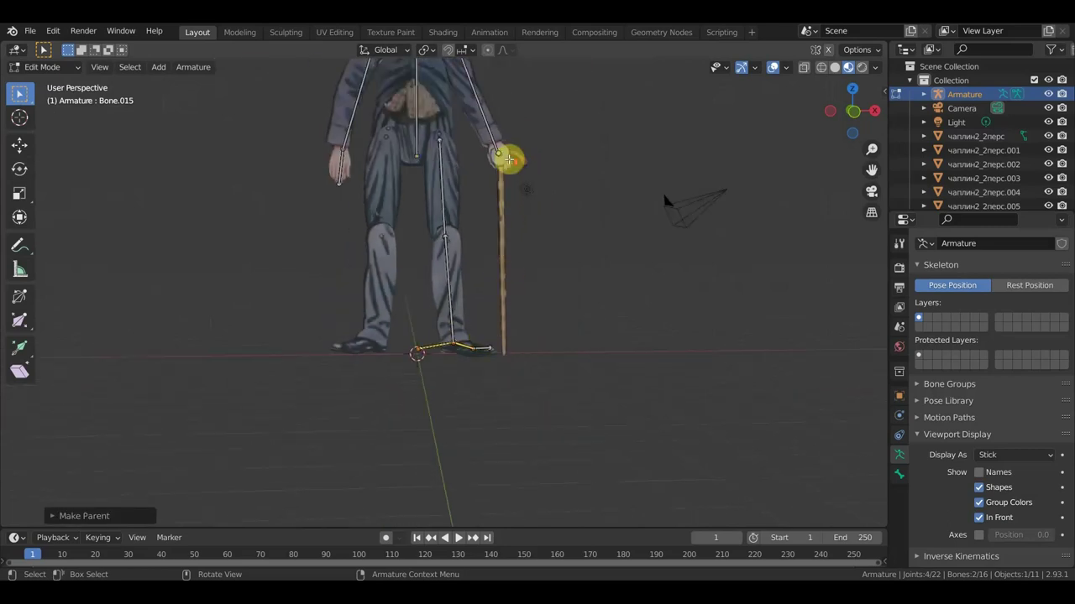
scroll(508, 158, "up", 1)
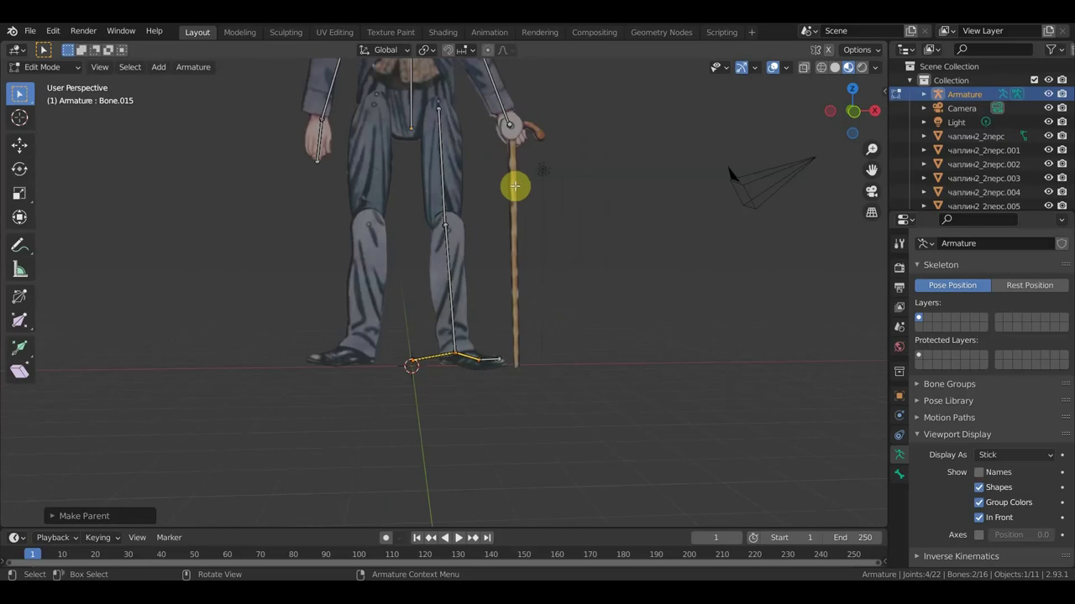
mouse_move(511, 149)
middle_mouse_down()
mouse_move(377, 210)
mouse_move(418, 170)
middle_mouse_up()
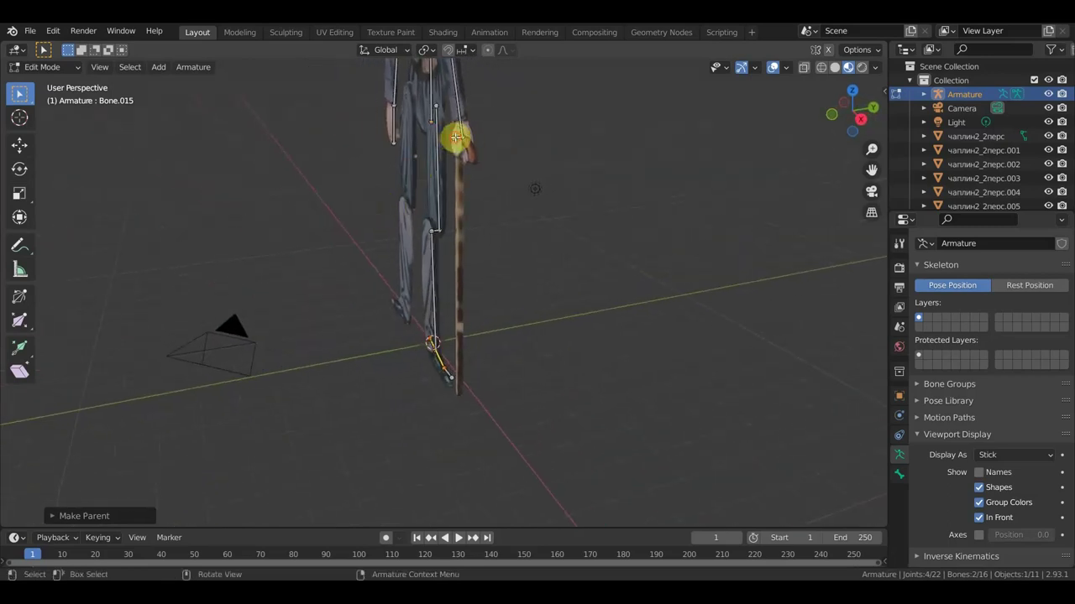
left_click(456, 137)
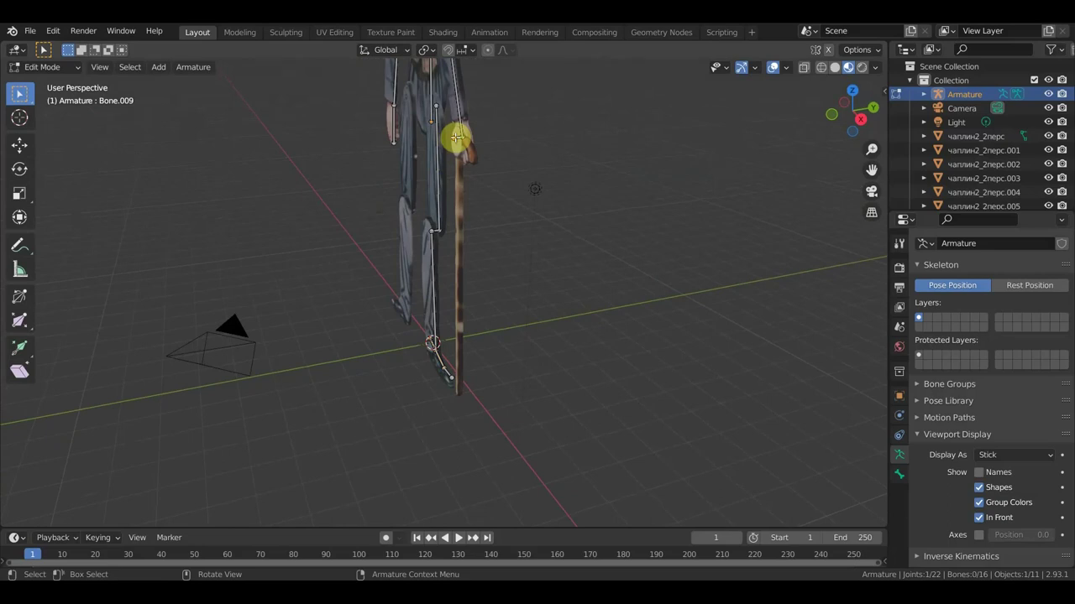
- In Right view, extrude a cane bone from the hand, then in Front view move its tail to the cane tip
key("KP_3")
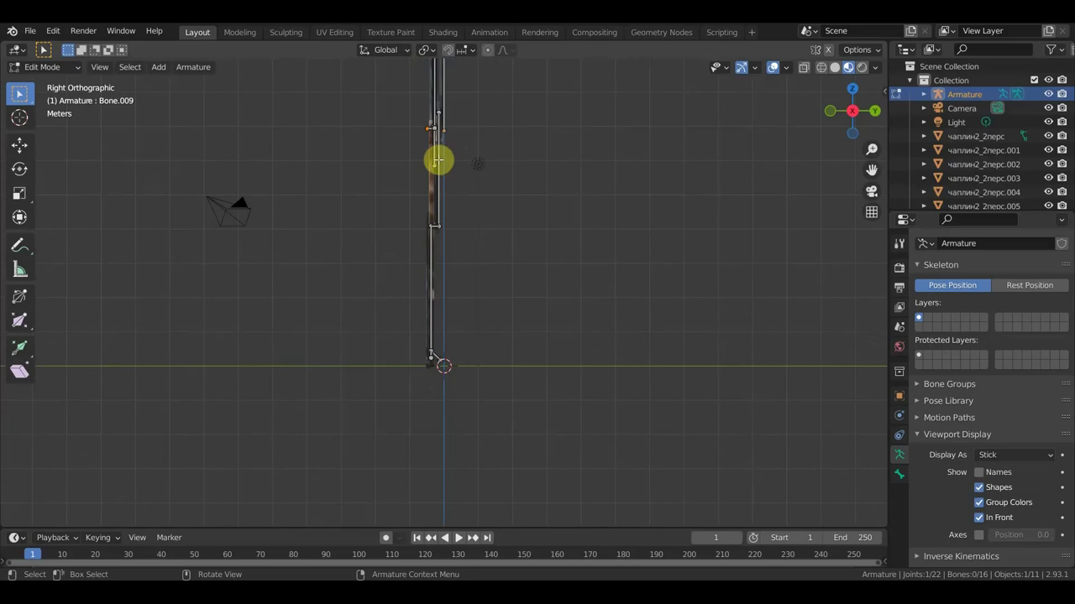
key("e")
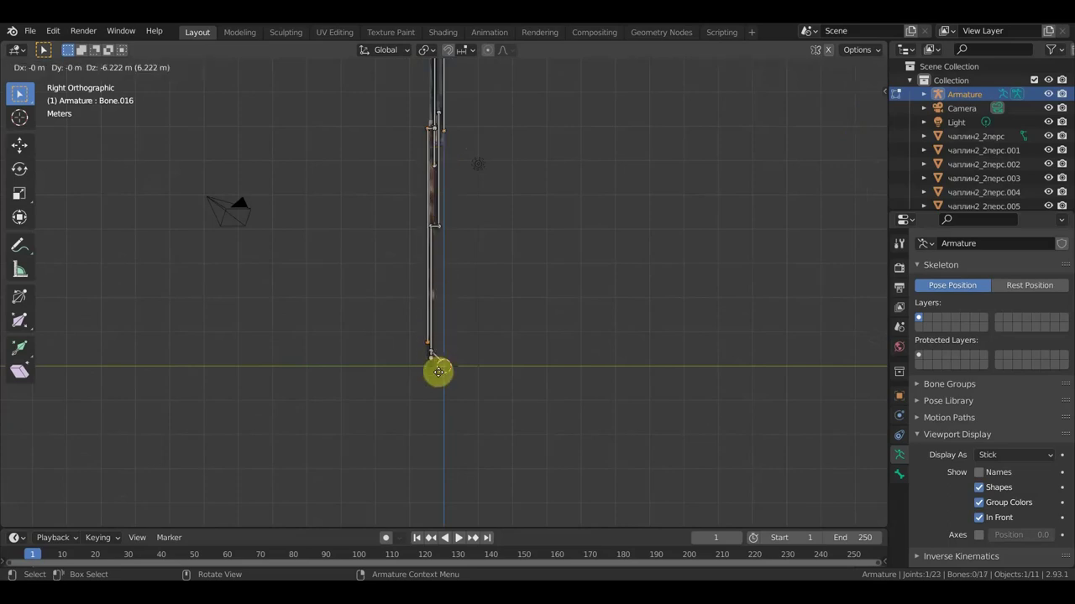
left_click(438, 384)
key("KP_1")
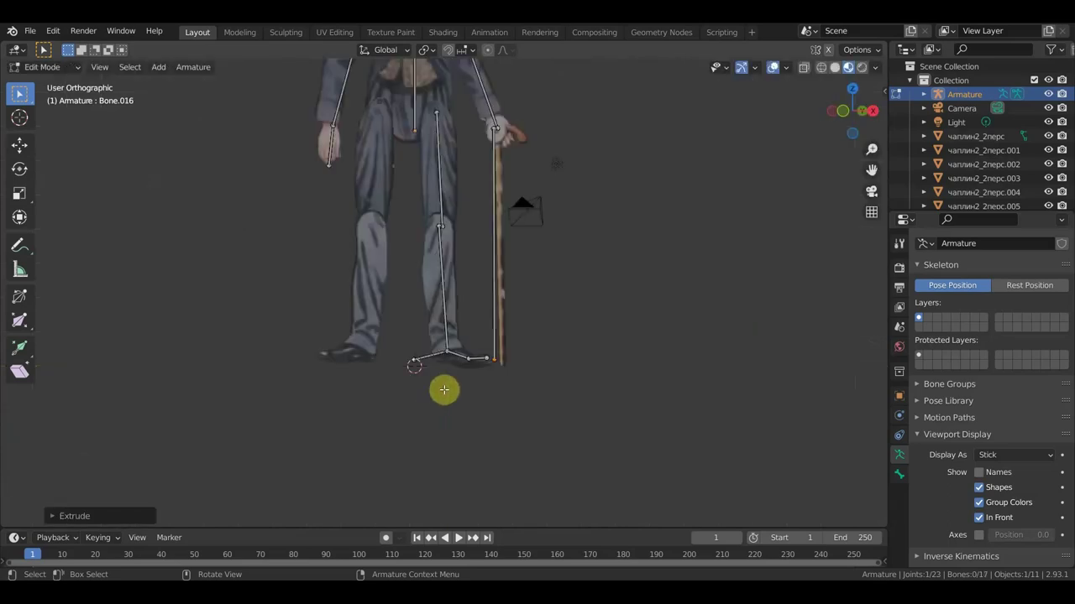
key("g")
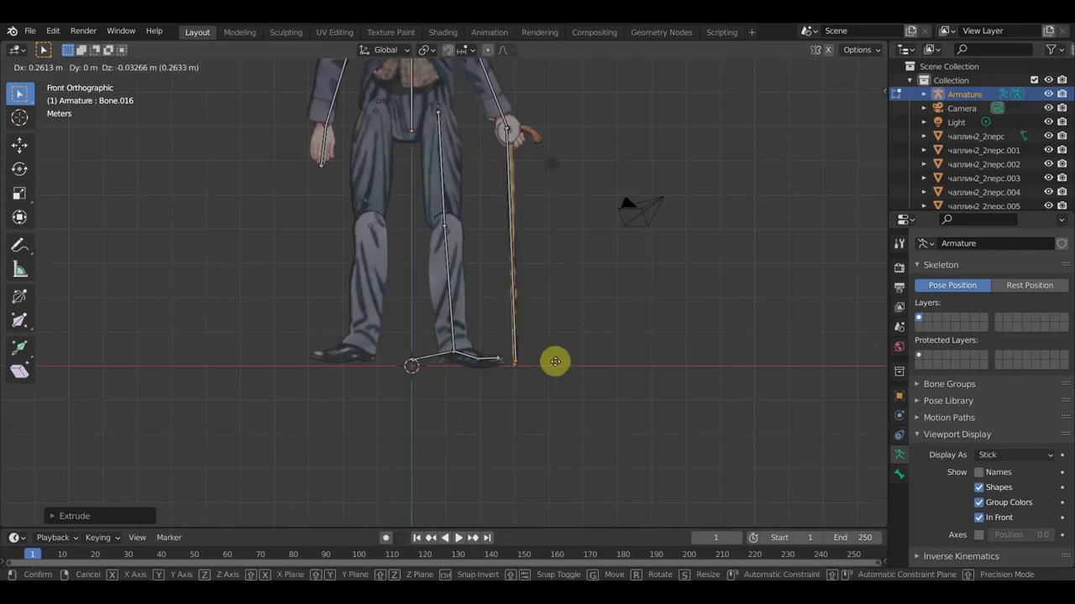
left_click(555, 365)
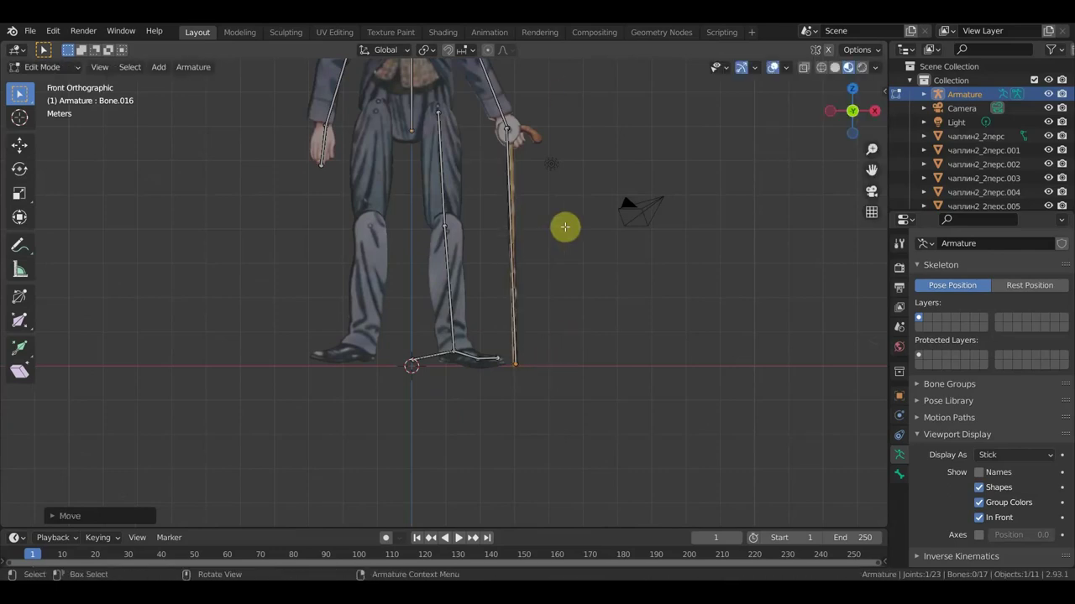
middle_click_drag(577, 229, 590, 309, "shift")
scroll(554, 303, "down", 2)
scroll(491, 252, "up", 2)
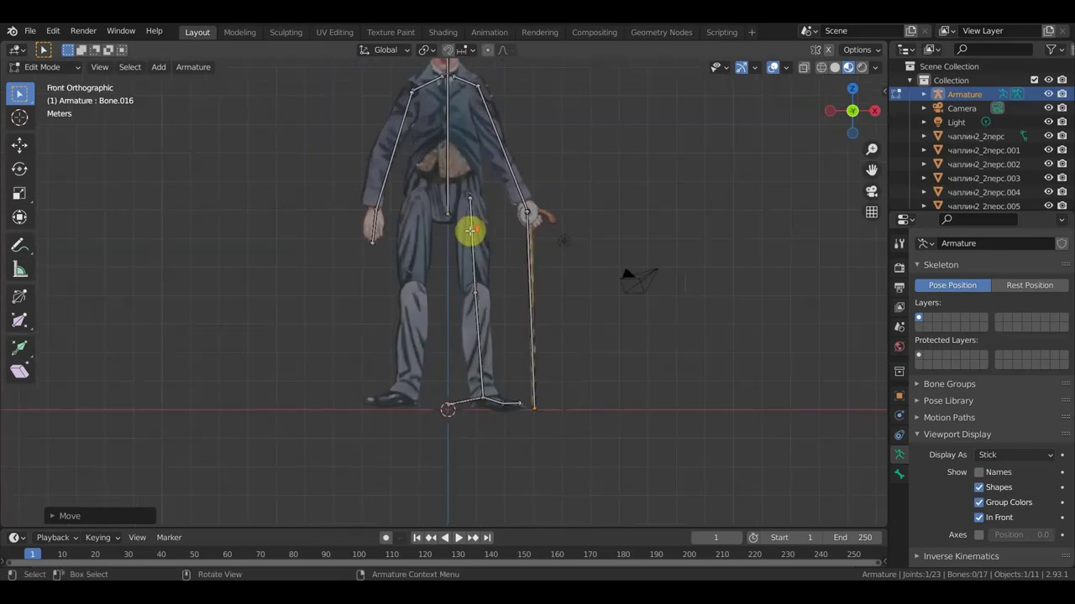
scroll(475, 217, "up", 1)
left_click(484, 180)
- Parent the thigh bone to the central spine bone, keeping offset
left_click(450, 158, "shift")
key("ctrl")
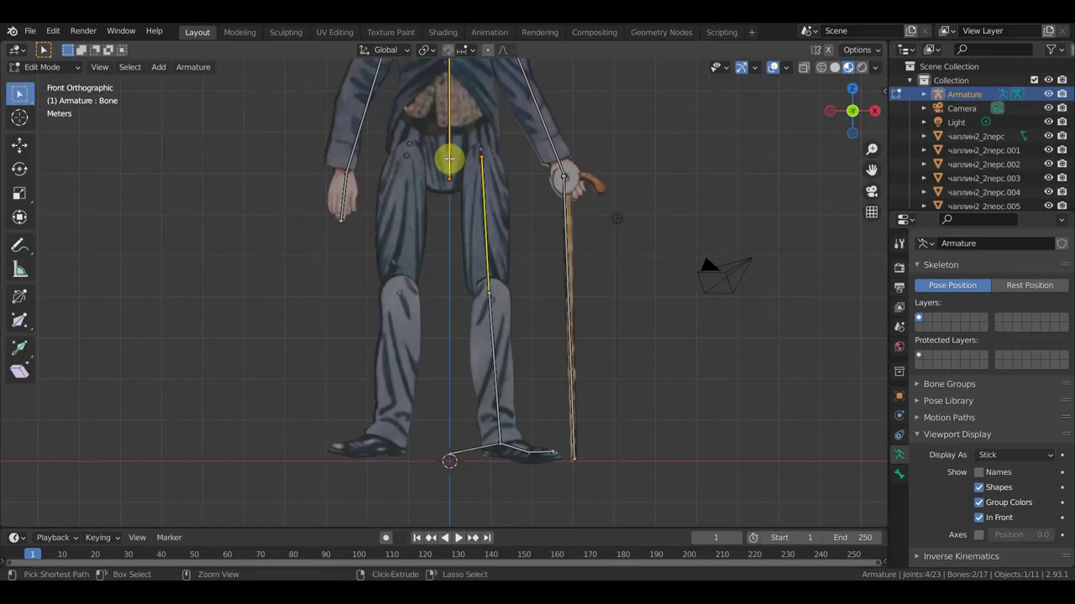
key("ctrl+p")
left_click(449, 161)
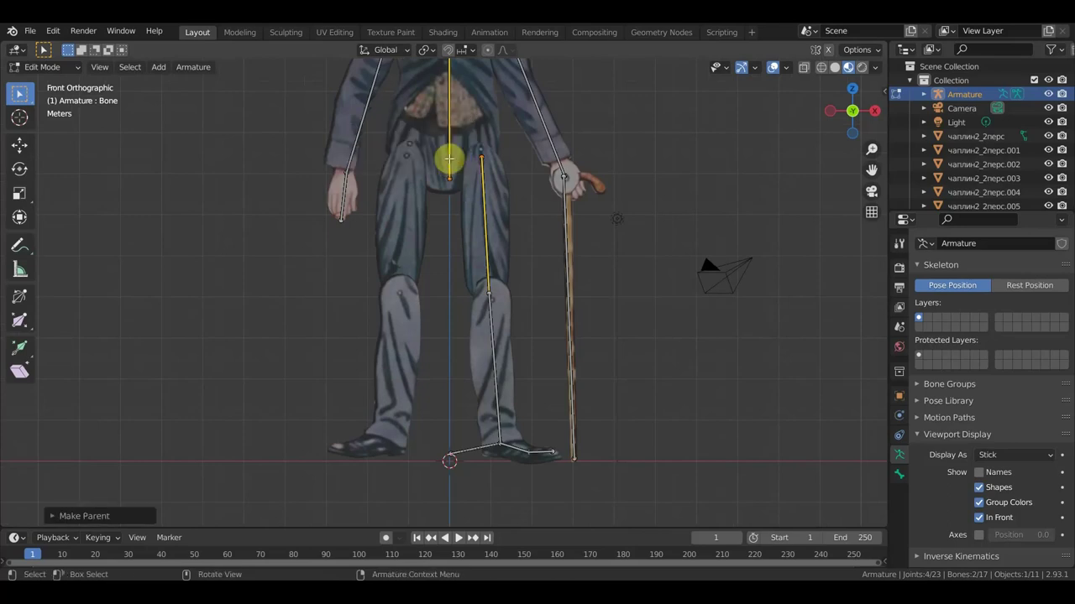
- Duplicate the thigh bone into the other leg and move its lower joint to that knee
left_click(484, 202)
key("shift+d")
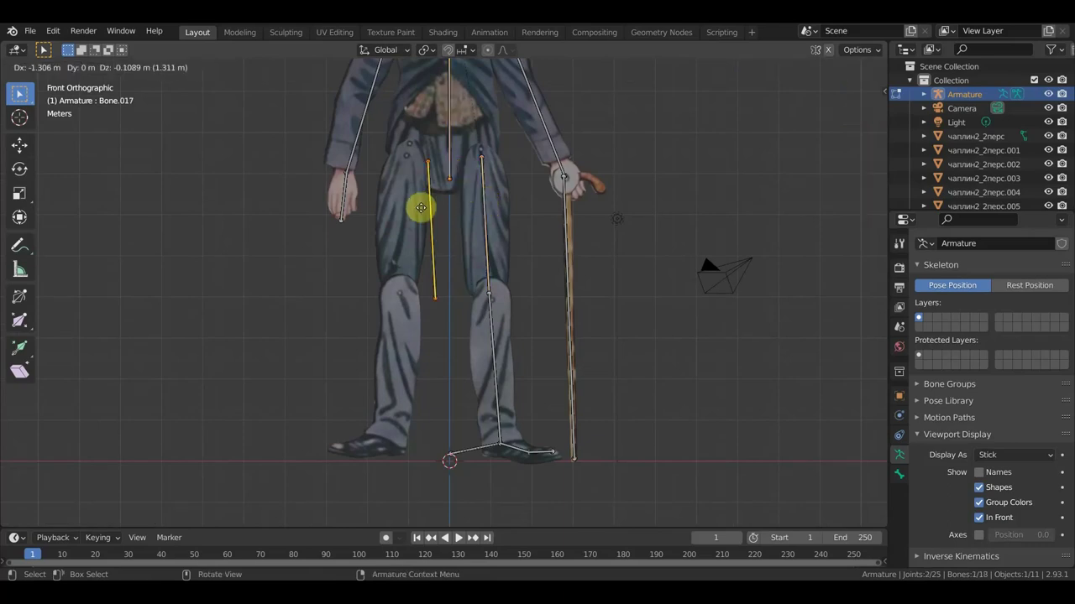
left_click(410, 197)
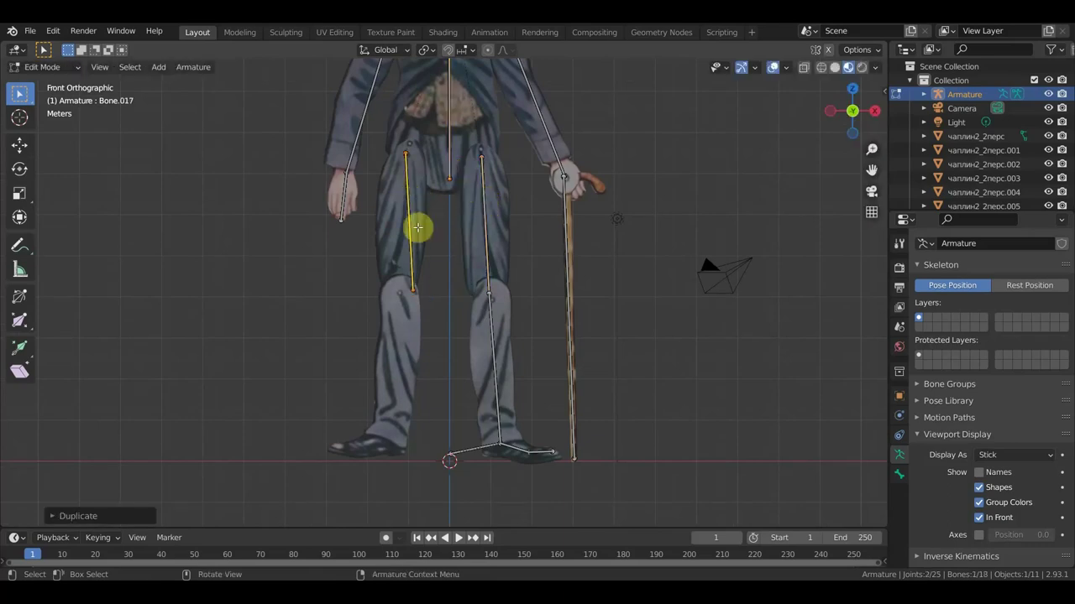
left_click(412, 291)
key("g")
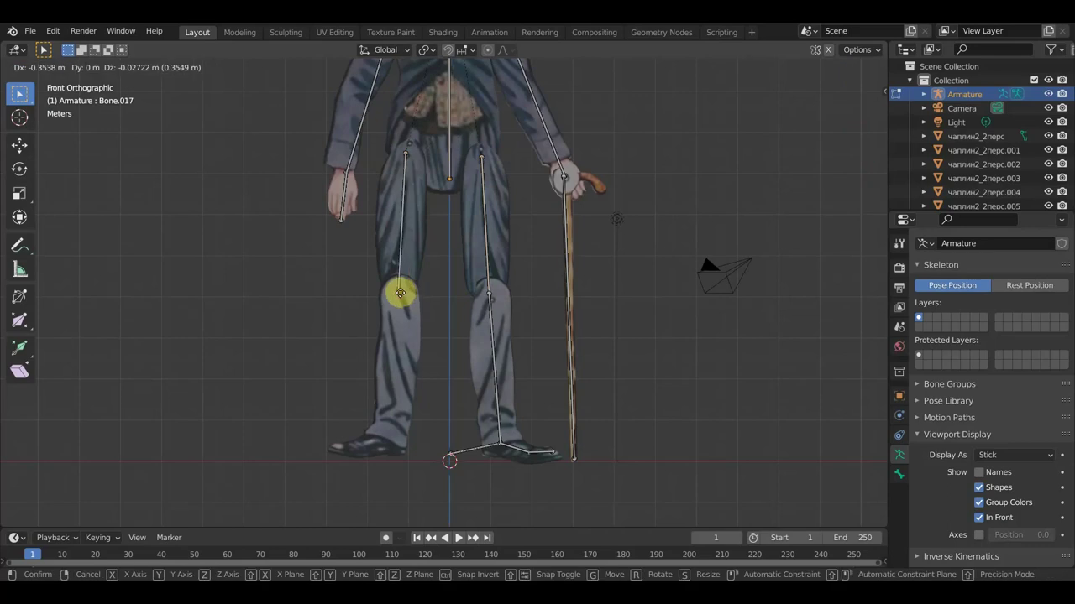
left_click(400, 288)
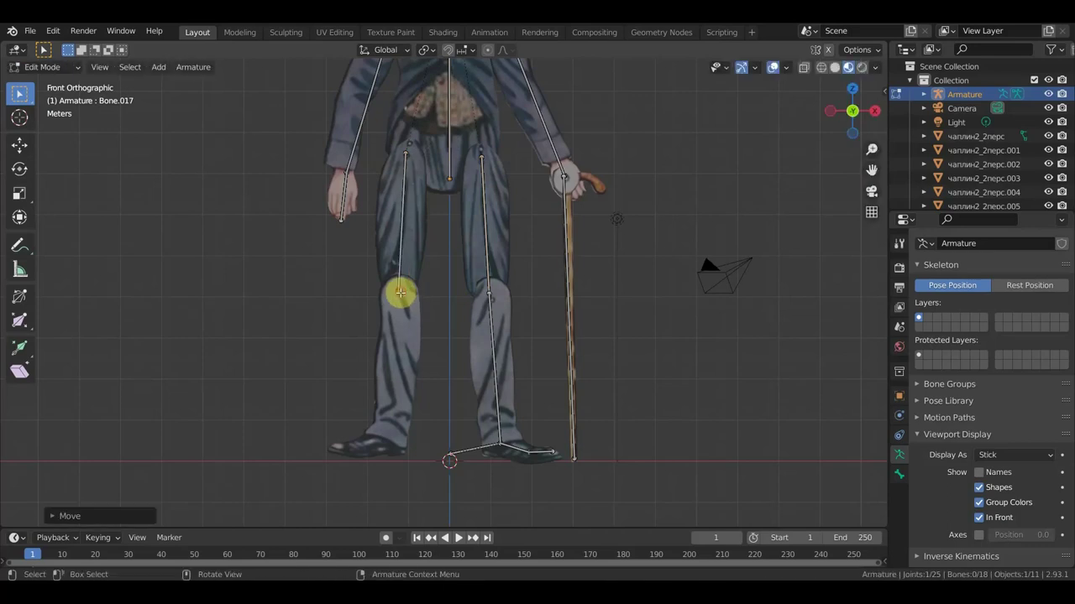
- Connect the duplicated thigh to the central hip bone, and select its knee joint from the side
left_click(404, 176, "shift")
left_click(450, 153, "shift")
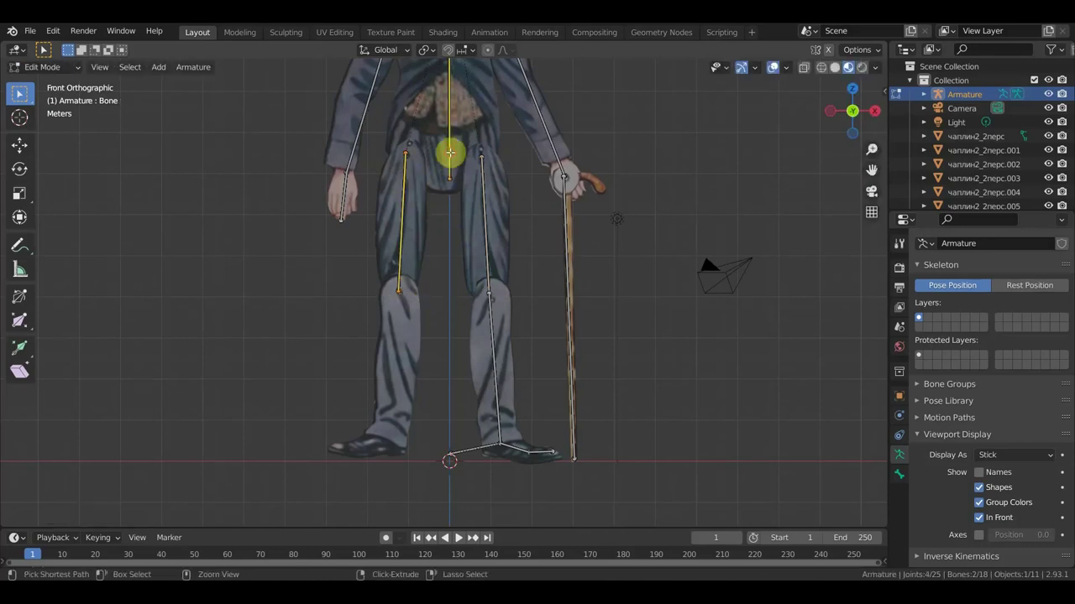
key("ctrl+p")
left_click(450, 152)
middle_click_drag(548, 263, 710, 293)
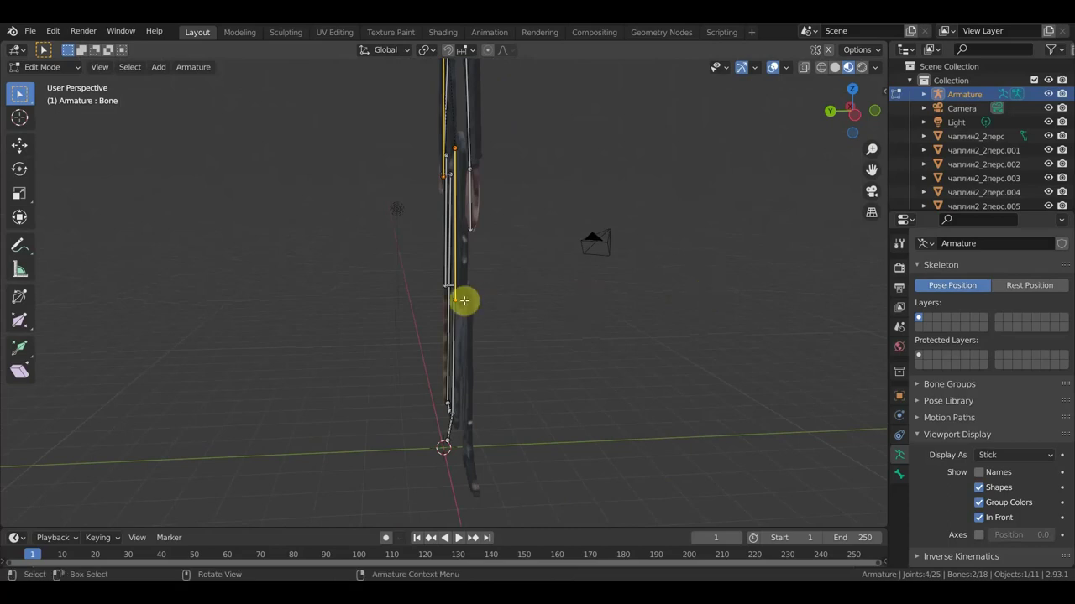
left_click(454, 301)
- Extrude a new bone from the second leg's knee, then bring the view back to the front
key("e")
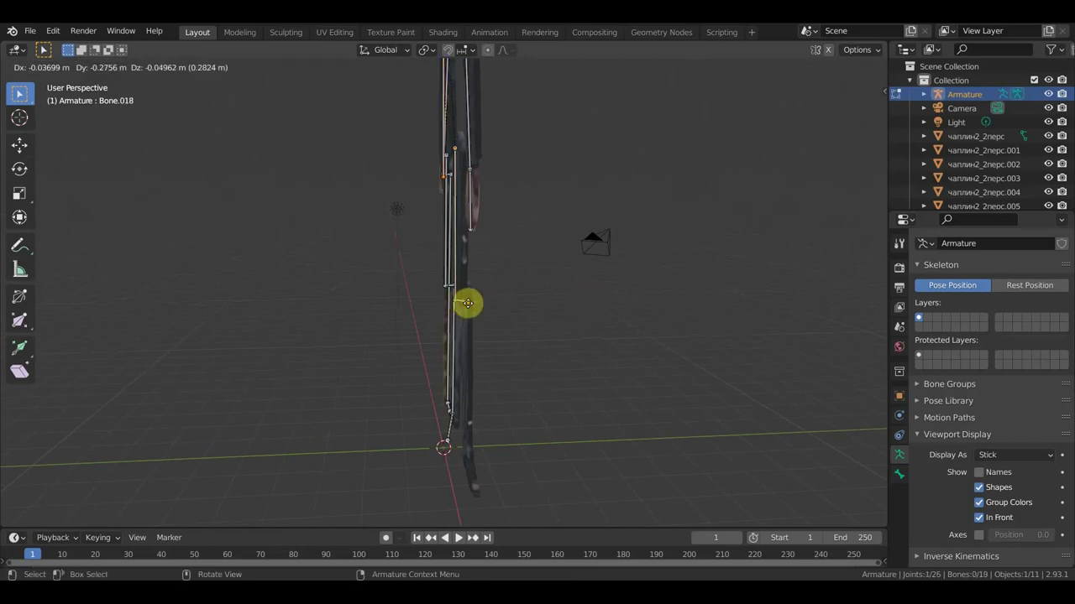
left_click(470, 303)
middle_click_drag(482, 312, 343, 326)
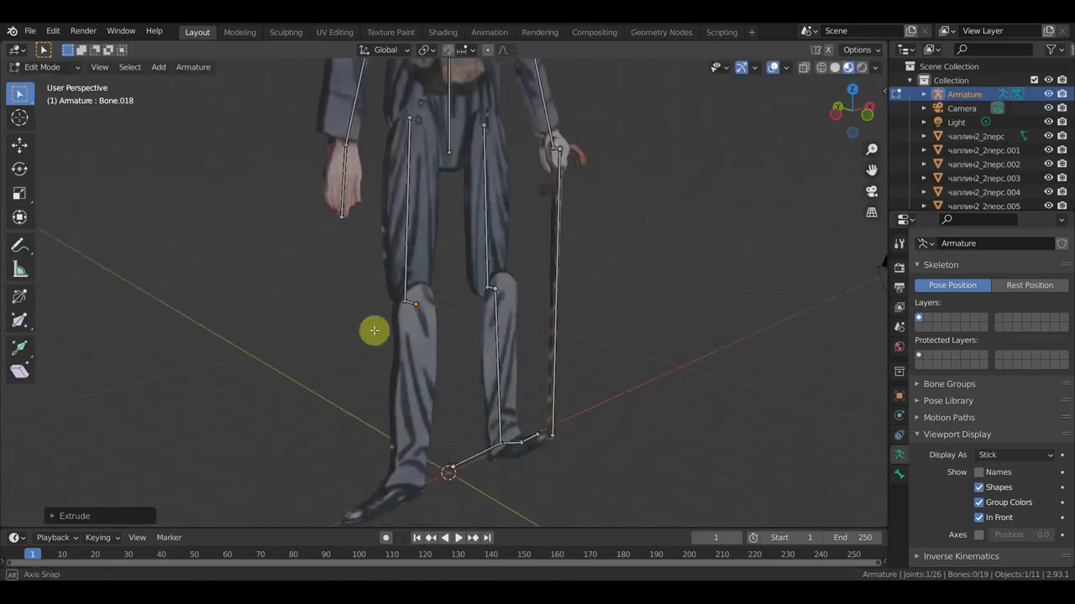
scroll(335, 324, "down", 2)
scroll(327, 325, "down", 1)
scroll(353, 329, "down", 1)
scroll(377, 327, "down", 1)
middle_click_drag(377, 324, 401, 330, "alt")
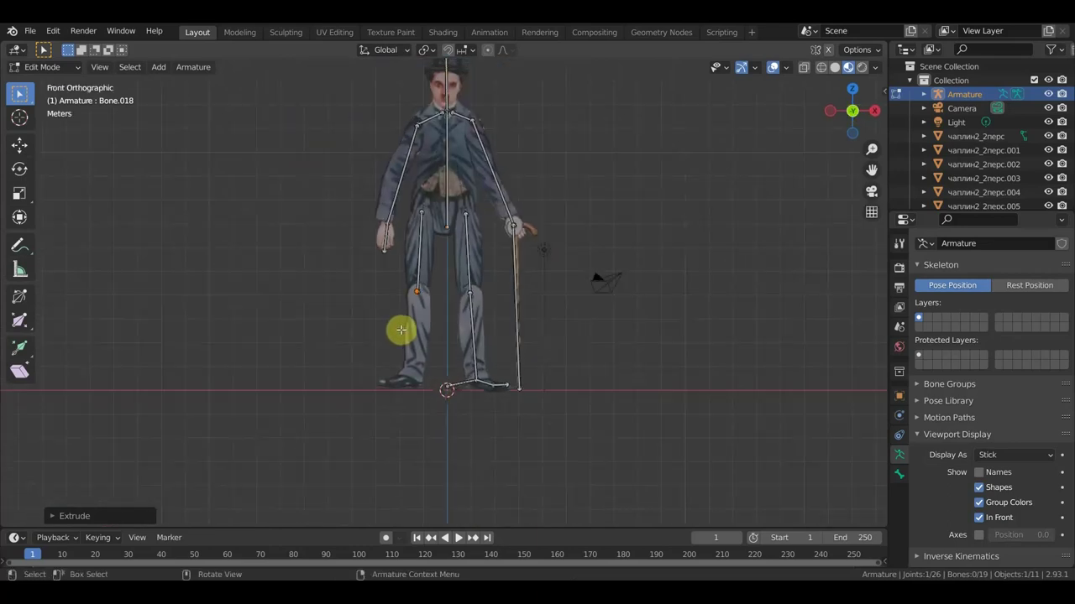
- Extrude the shin bone down to the ankle, then add a short foot bone pointing toward the centre
key("e")
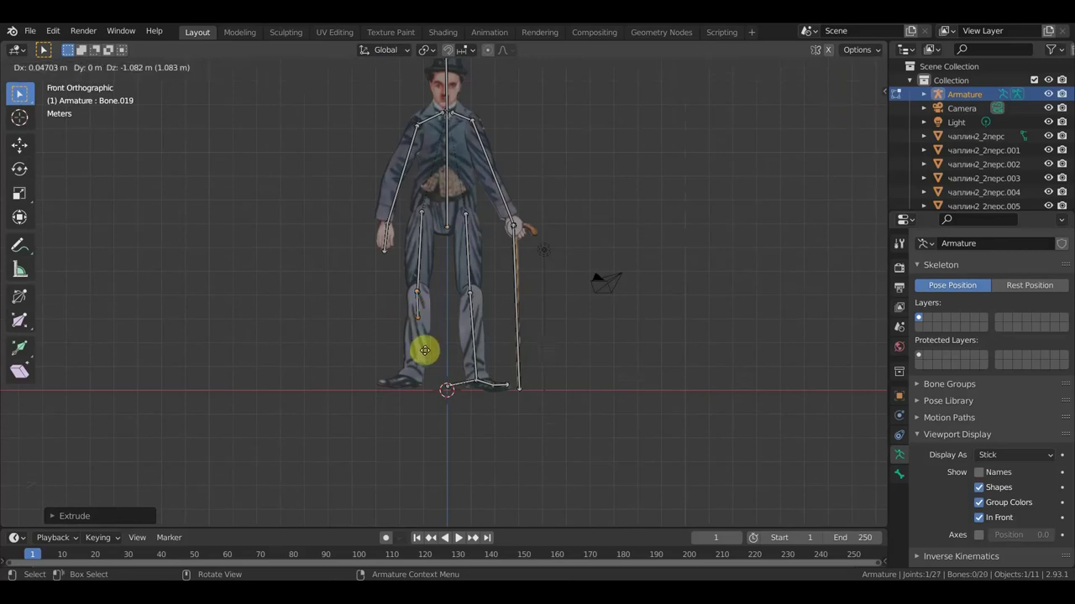
left_click(422, 401)
scroll(422, 401, "up", 4)
middle_click_drag(450, 331, 469, 247, "shift")
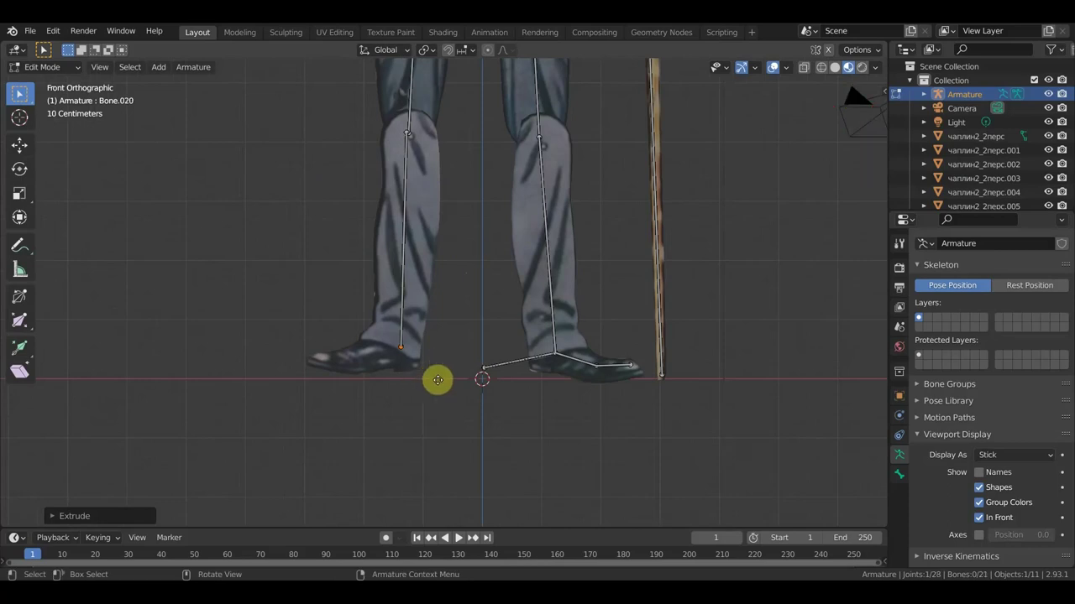
key("e")
left_click(453, 377)
left_click(438, 352)
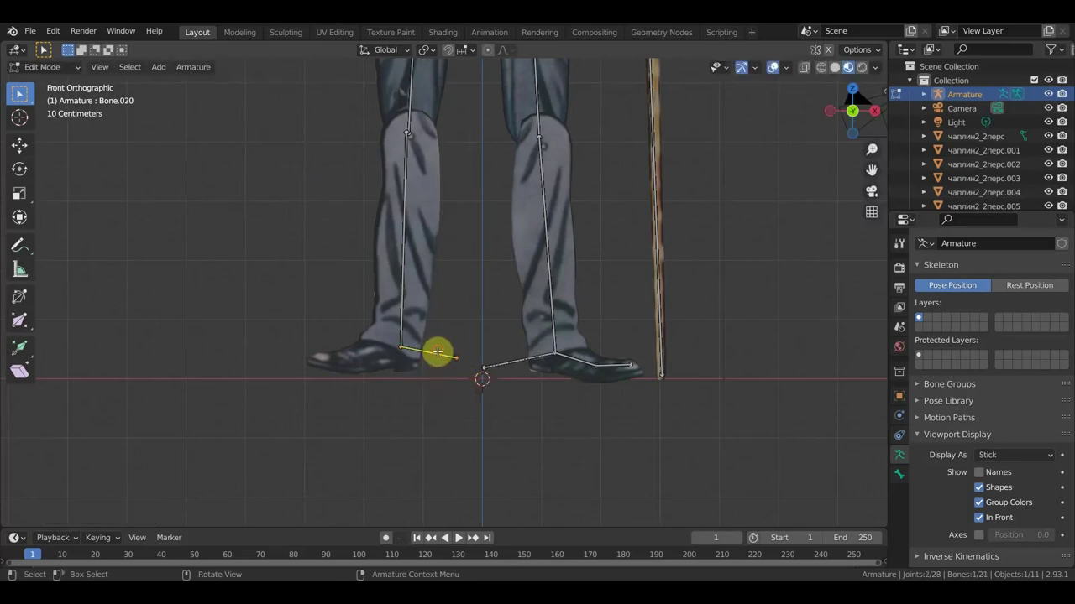
key("alt+p")
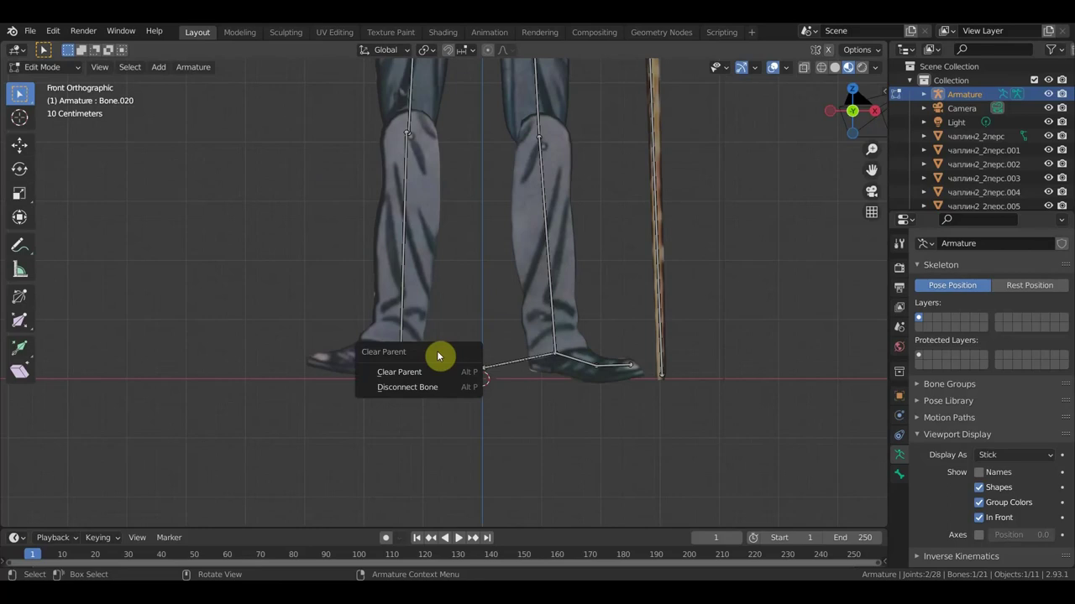
- Clear the foot bone's parent and extrude two toe bones from the ankle to the shoe tip
left_click(428, 373)
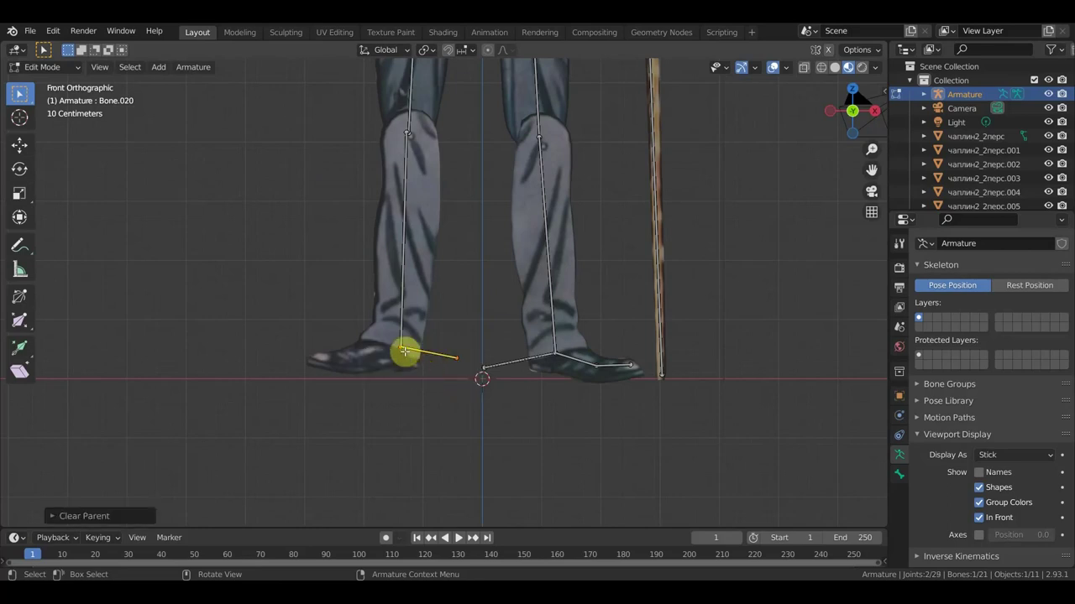
left_click(399, 349)
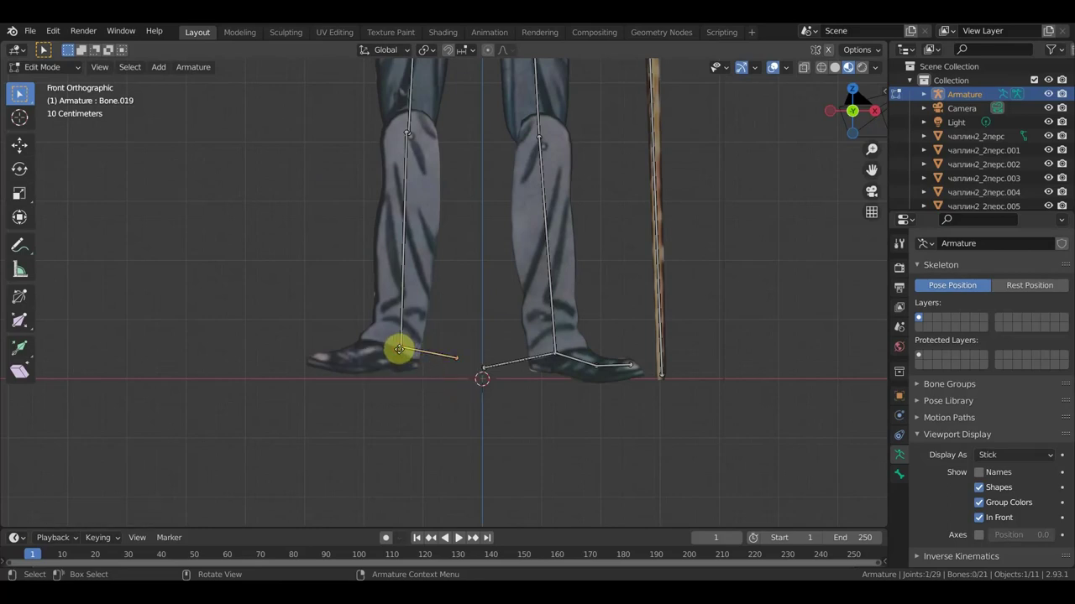
key("e")
left_click(352, 360)
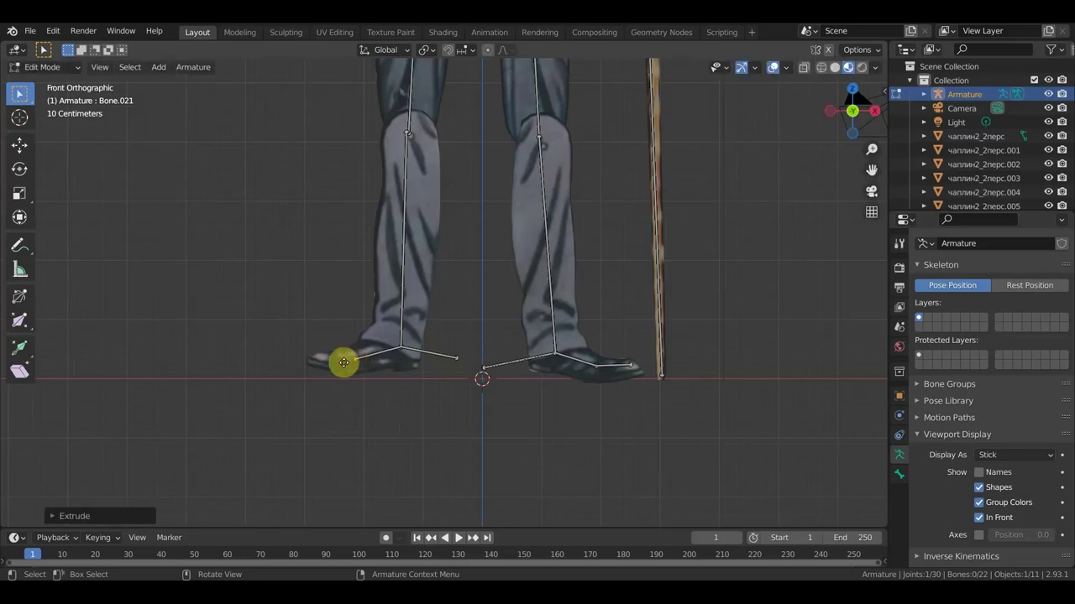
key("e")
left_click(320, 359)
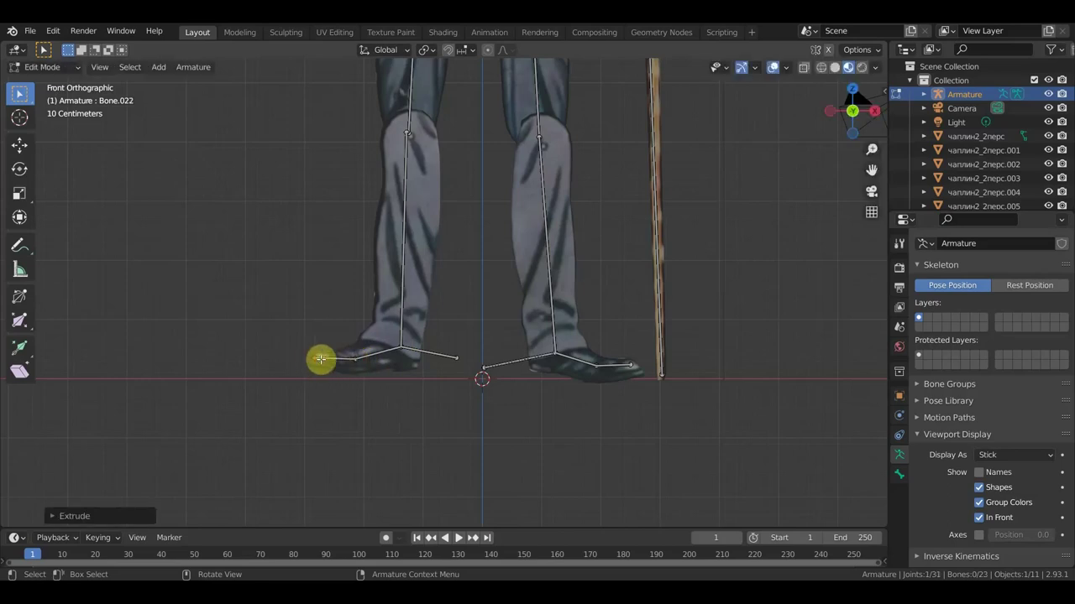
- Parent the ankle-to-ball toe bone to the foot bone with Keep Offset
left_click(395, 352)
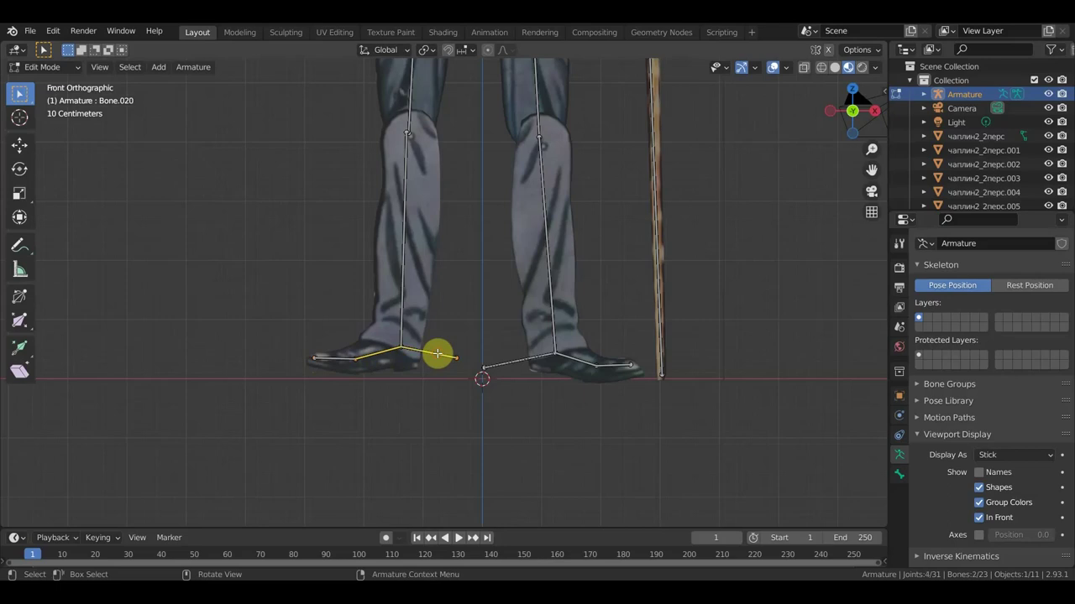
key("ctrl+p")
left_click(437, 355)
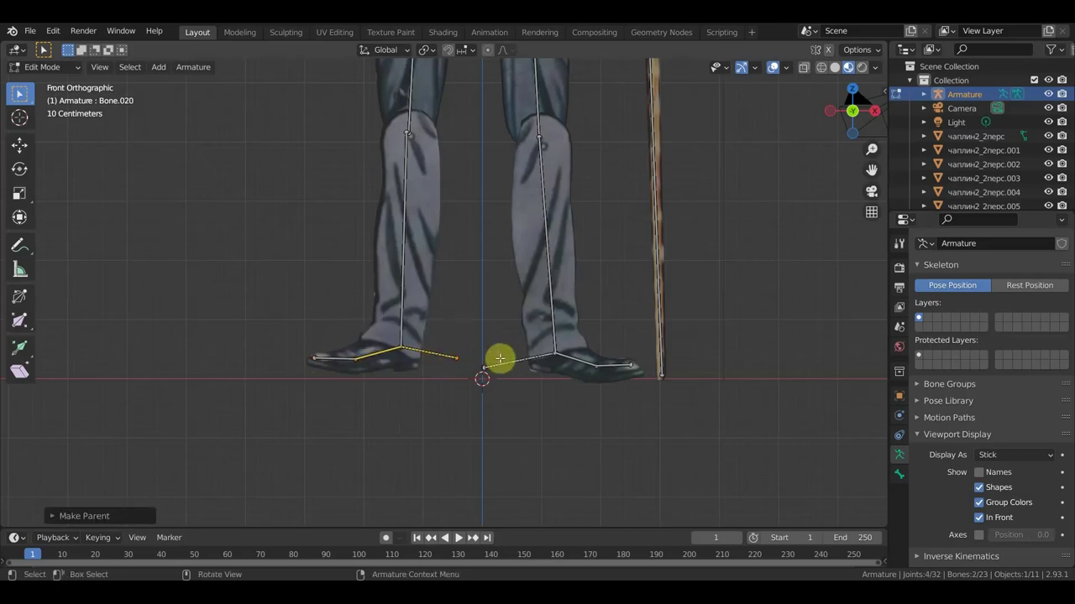
left_click(508, 363)
left_click(900, 475)
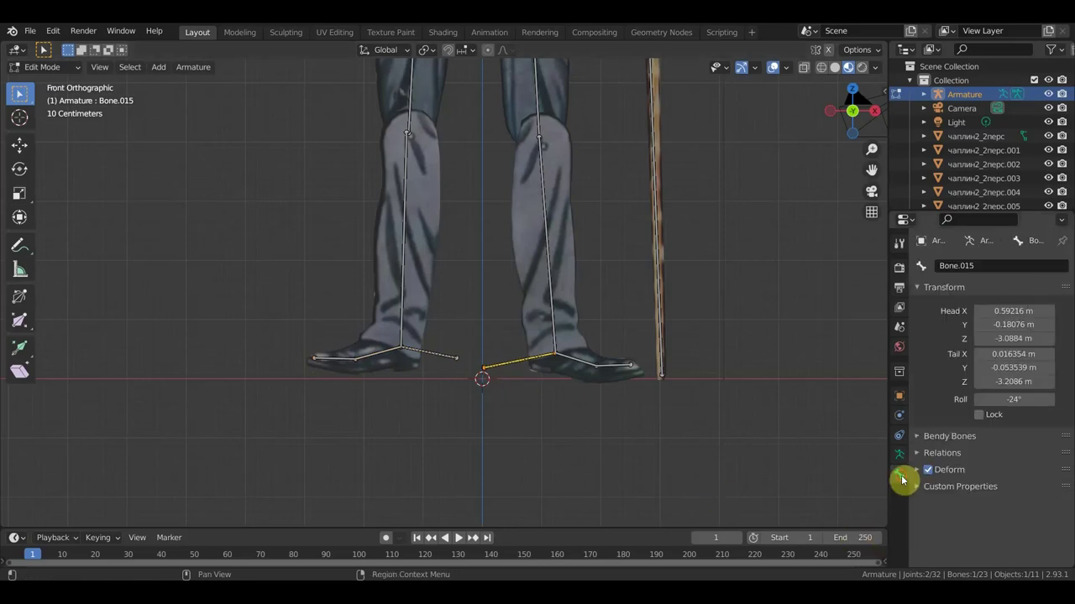
- Uncheck Deform on the screen-left foot-control bone, Bone.020, in its Bone properties
left_click(456, 360)
left_click(441, 355)
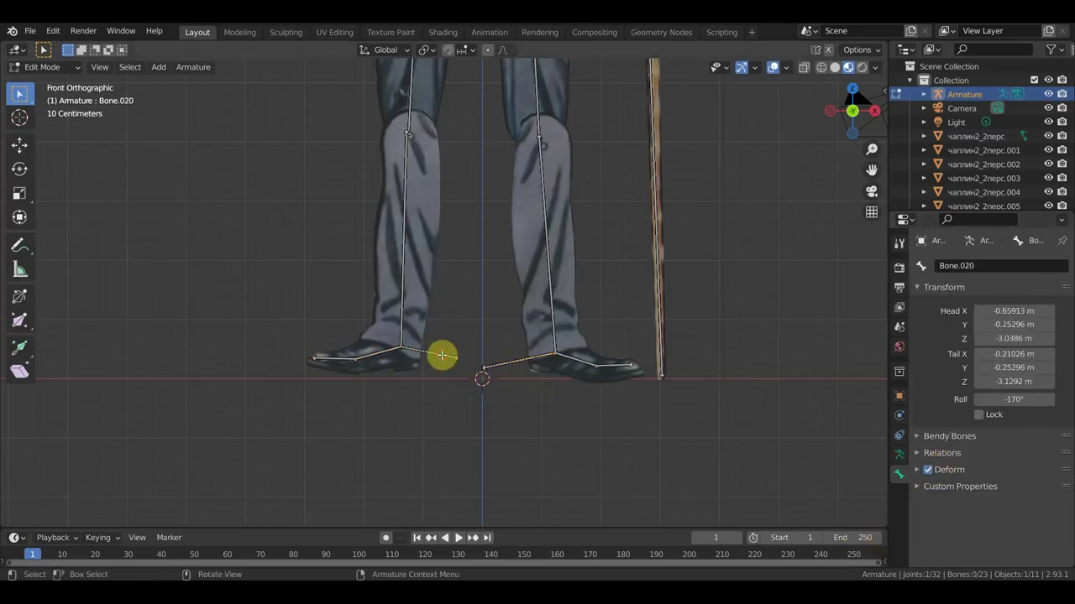
left_click(930, 474)
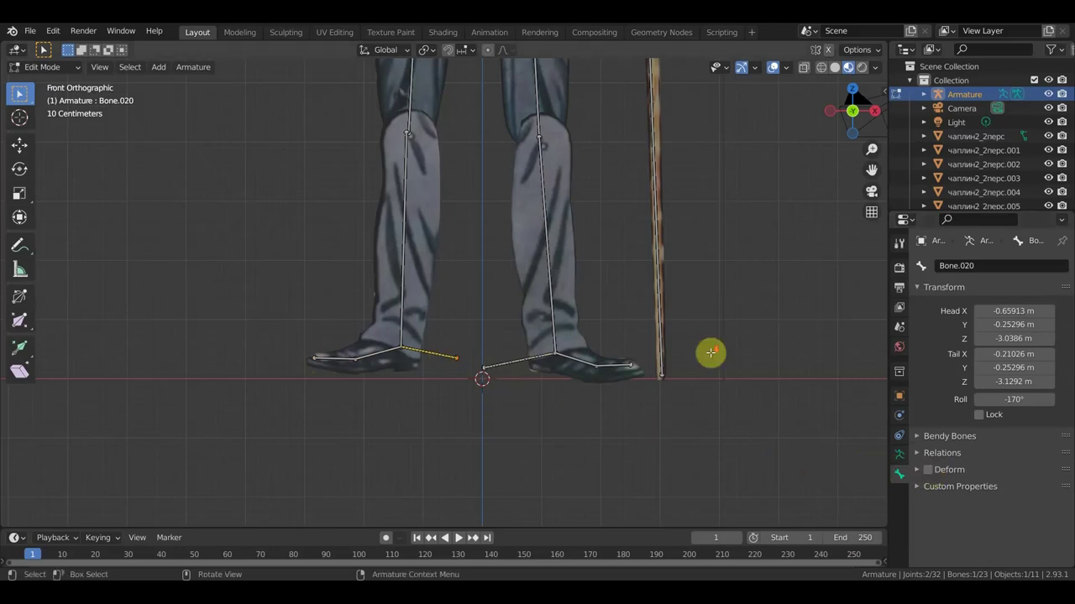
scroll(693, 333, "down", 4)
scroll(462, 302, "up", 4)
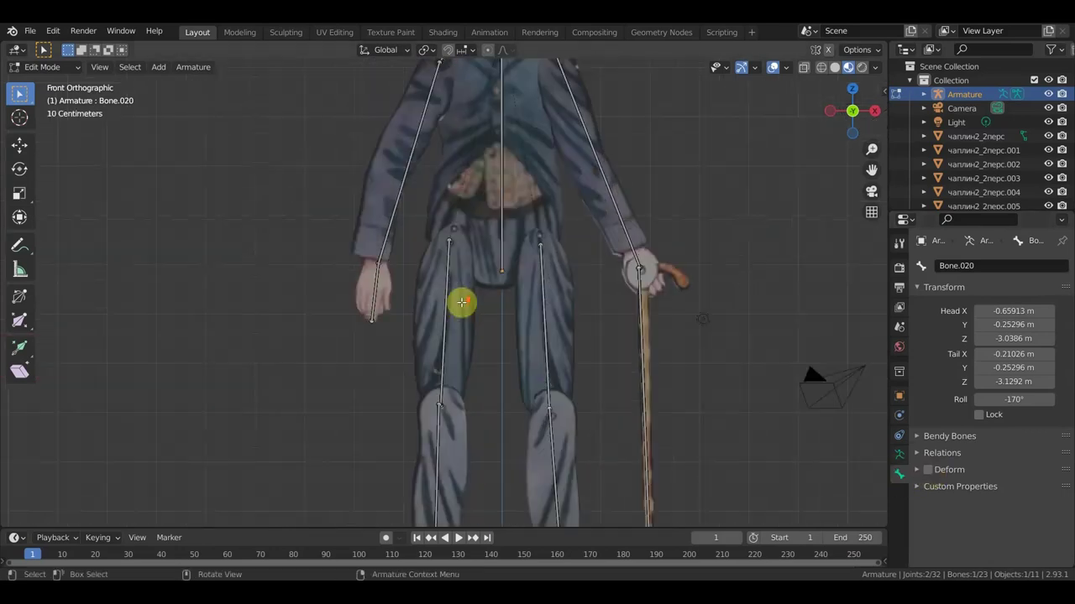
scroll(461, 302, "up", 2)
scroll(360, 277, "down", 1)
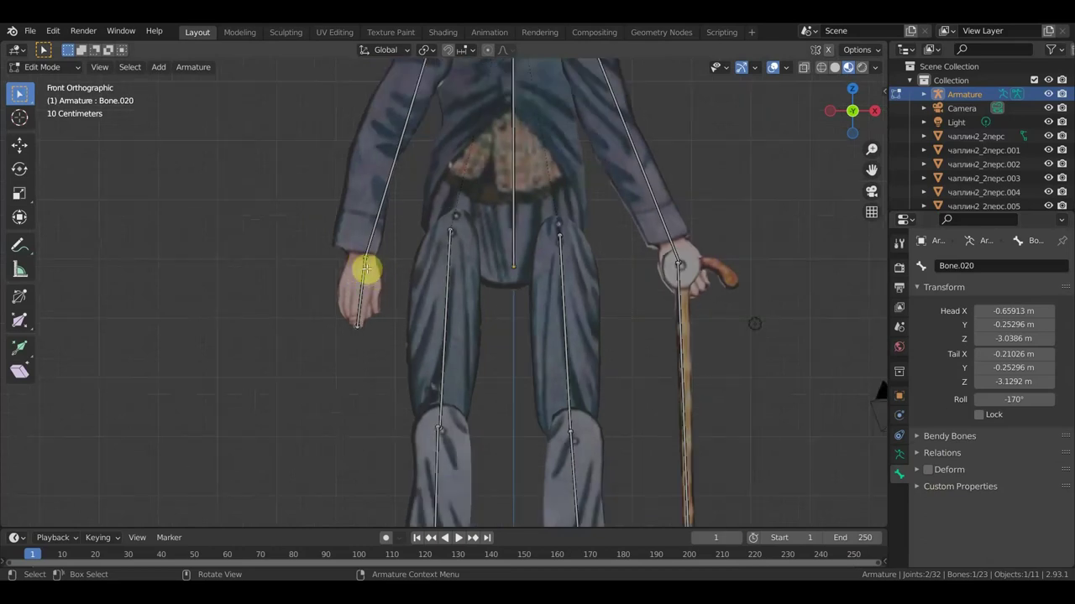
scroll(363, 258, "down", 1)
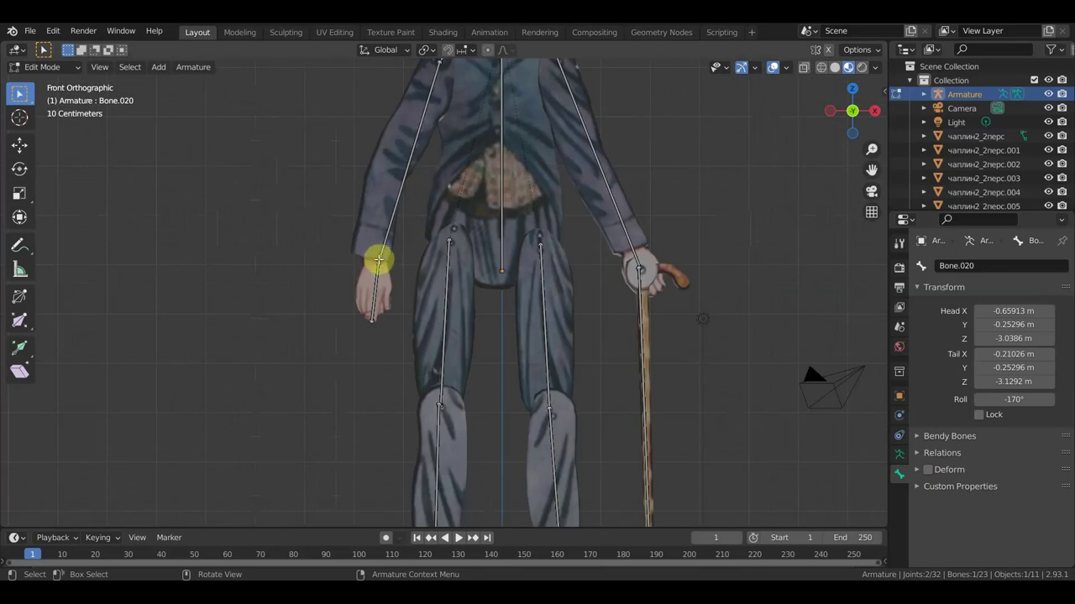
left_click(377, 263)
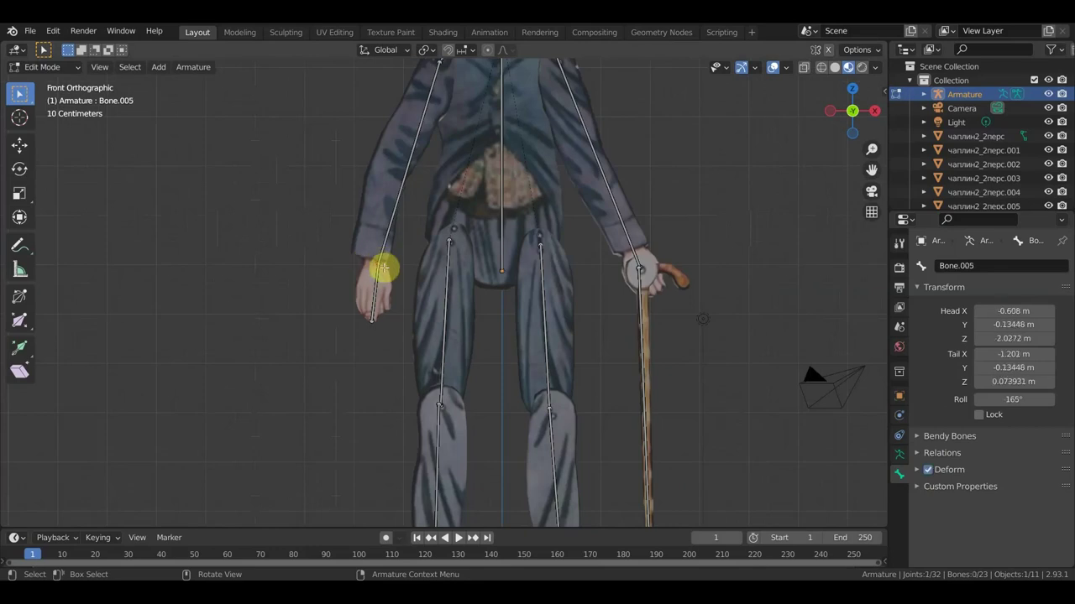
- Zoom and pan the view so the whole character is visible, head included
scroll(443, 260, "down", 3)
scroll(423, 296, "up", 1)
scroll(423, 296, "up", 1)
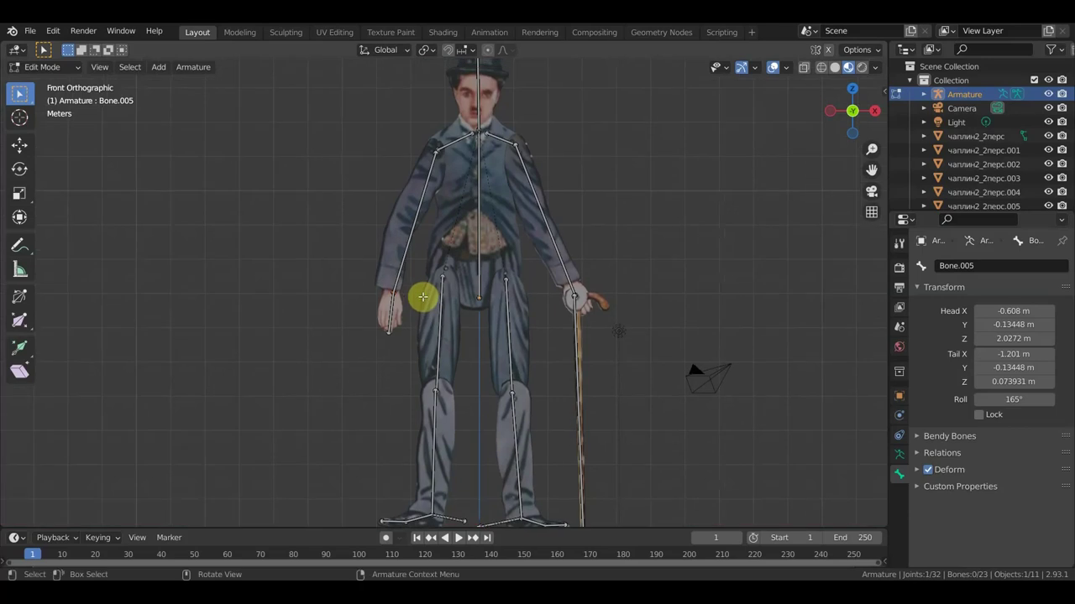
scroll(423, 295, "up", 1)
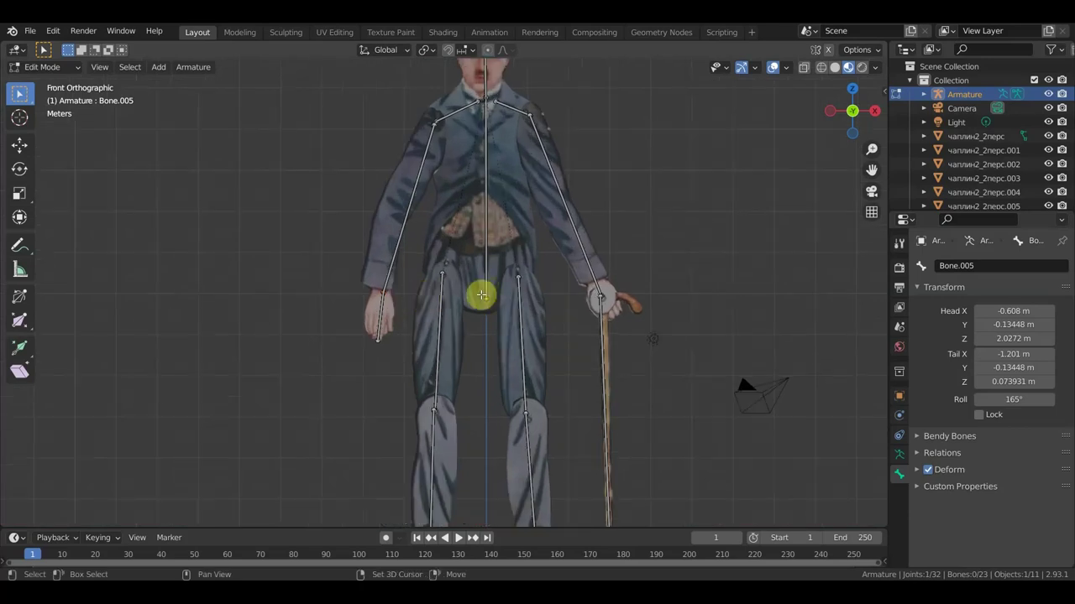
scroll(470, 301, "up", 2)
scroll(451, 311, "up", 1)
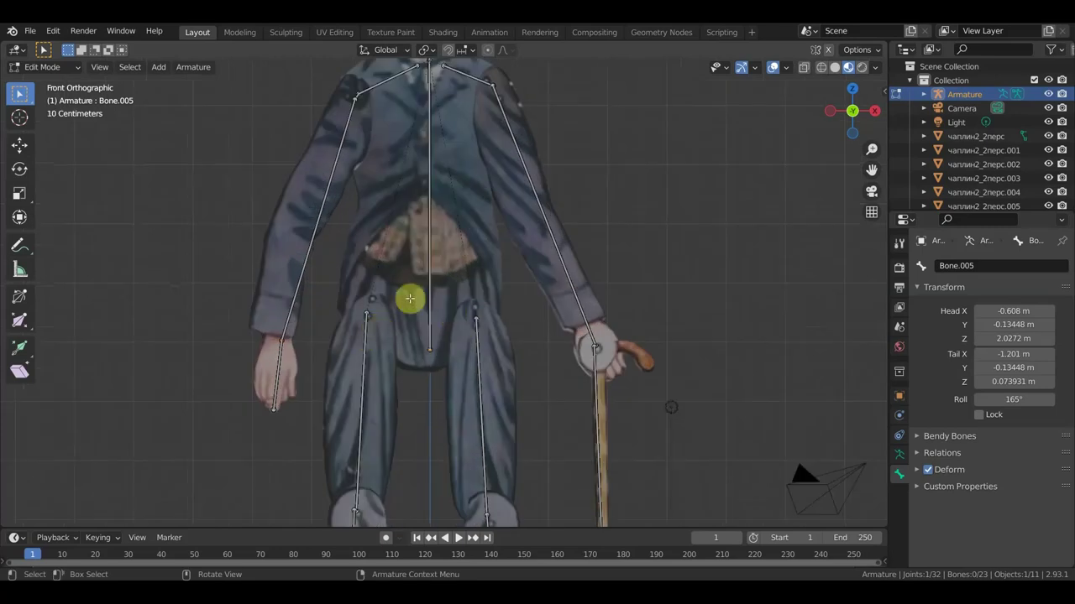
middle_click_drag(428, 242, 433, 354, "shift")
scroll(433, 354, "down", 2)
scroll(439, 362, "down", 1)
mouse_move(432, 314)
middle_mouse_down("shift")
mouse_move(436, 188)
mouse_move(412, 178)
middle_mouse_up("shift")
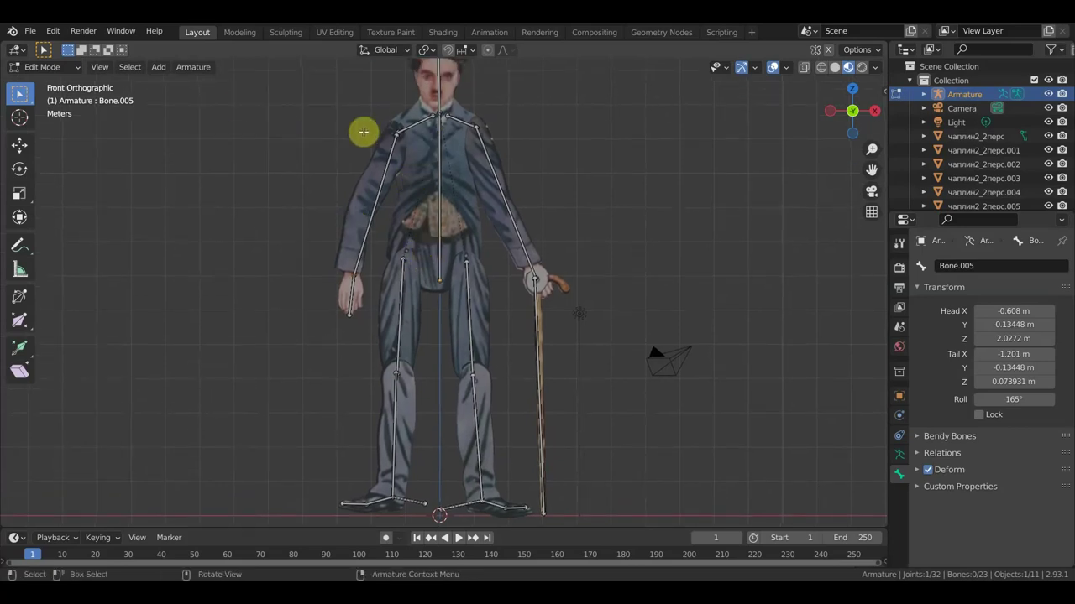
- Select both shoulder bones, then the spine bone, and parent them to it with Connected
left_click(417, 125)
left_click(455, 122, "shift")
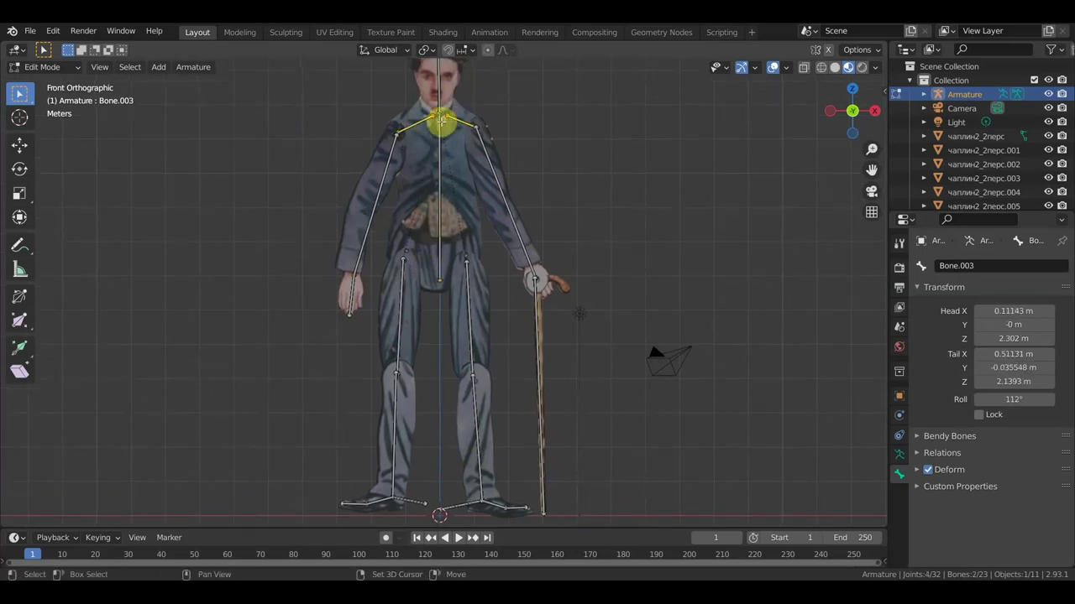
left_click(439, 147, "shift")
key("ctrl+p")
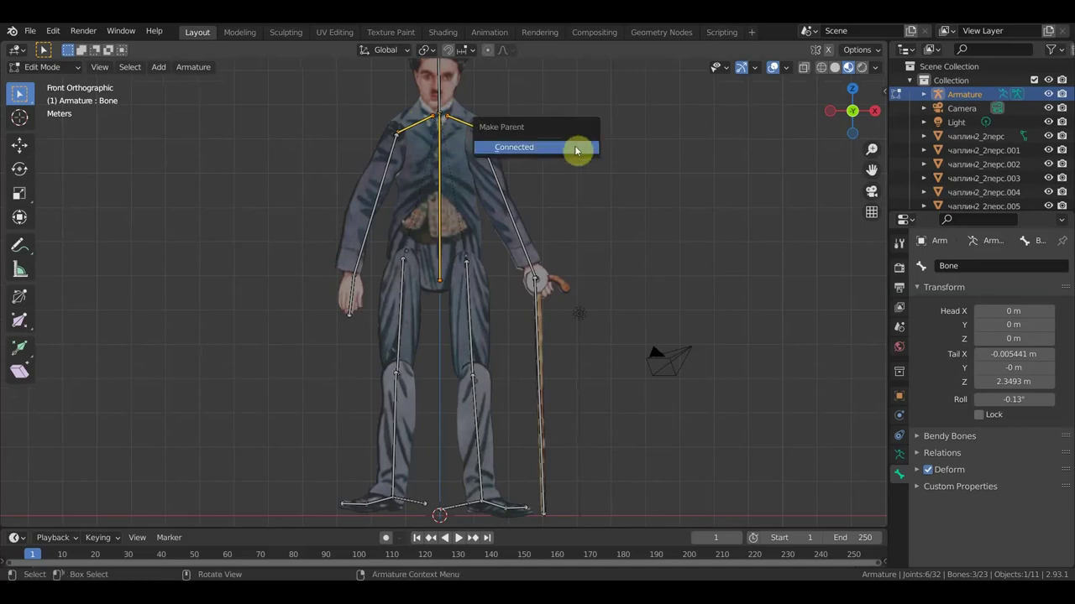
left_click(576, 149)
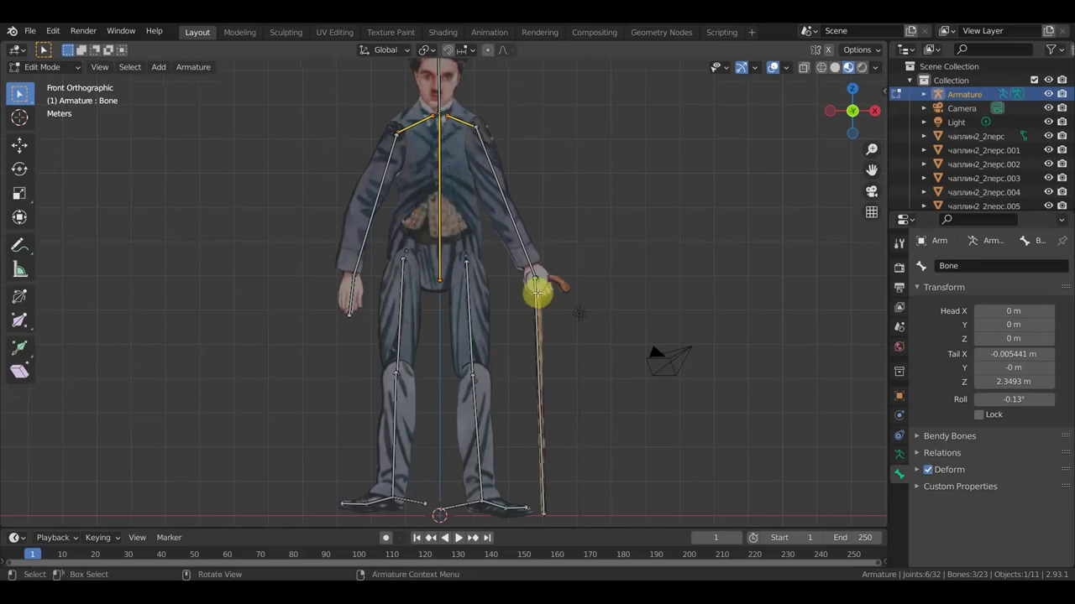
scroll(536, 292, "up", 1)
scroll(571, 308, "down", 1)
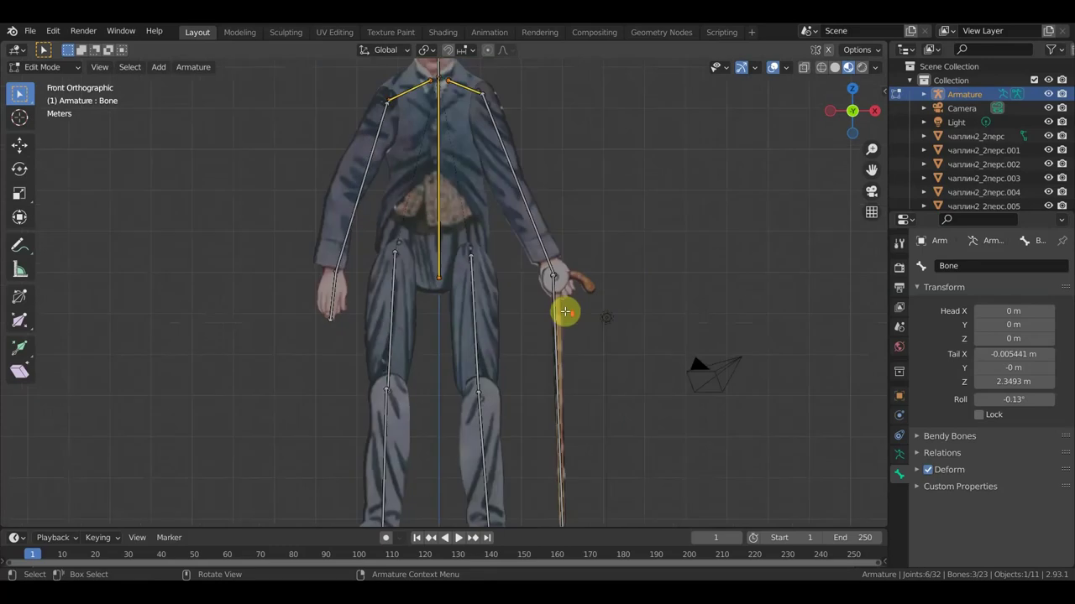
scroll(554, 309, "down", 1)
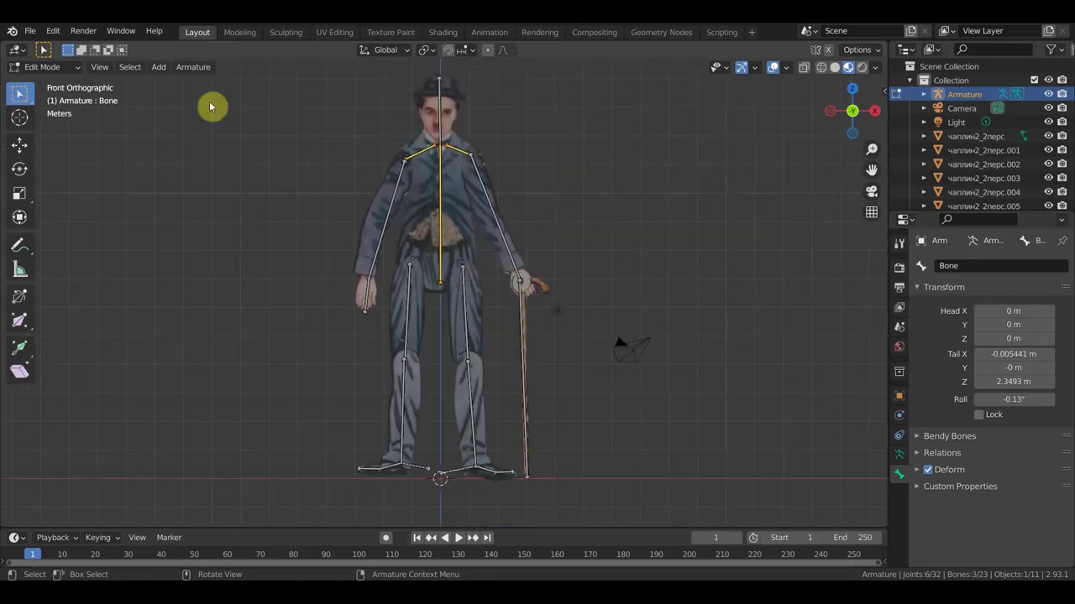
left_click(49, 68)
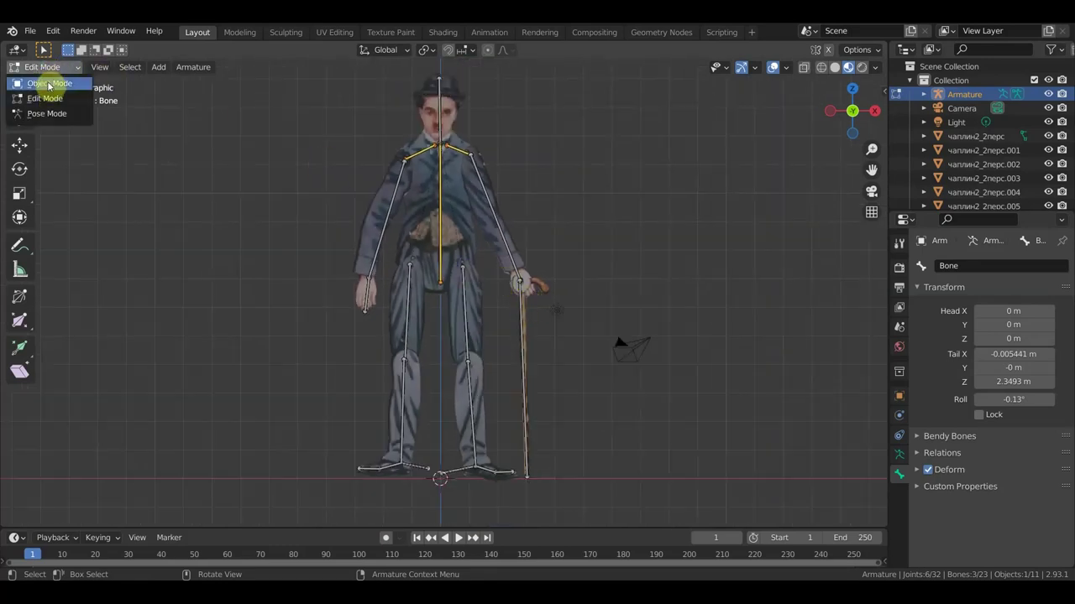
- In Object Mode, parent the body piece to the armature with automatic weights
left_click(48, 84)
scroll(456, 211, "up", 1)
scroll(456, 211, "up", 1)
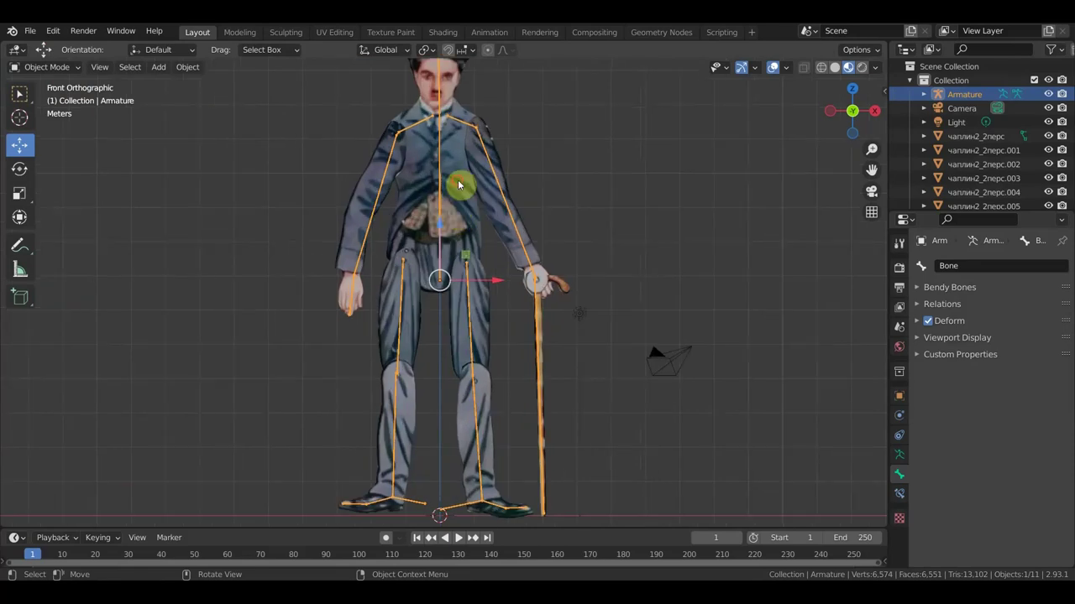
left_click(459, 185)
middle_click_drag(529, 159, 553, 225, "shift")
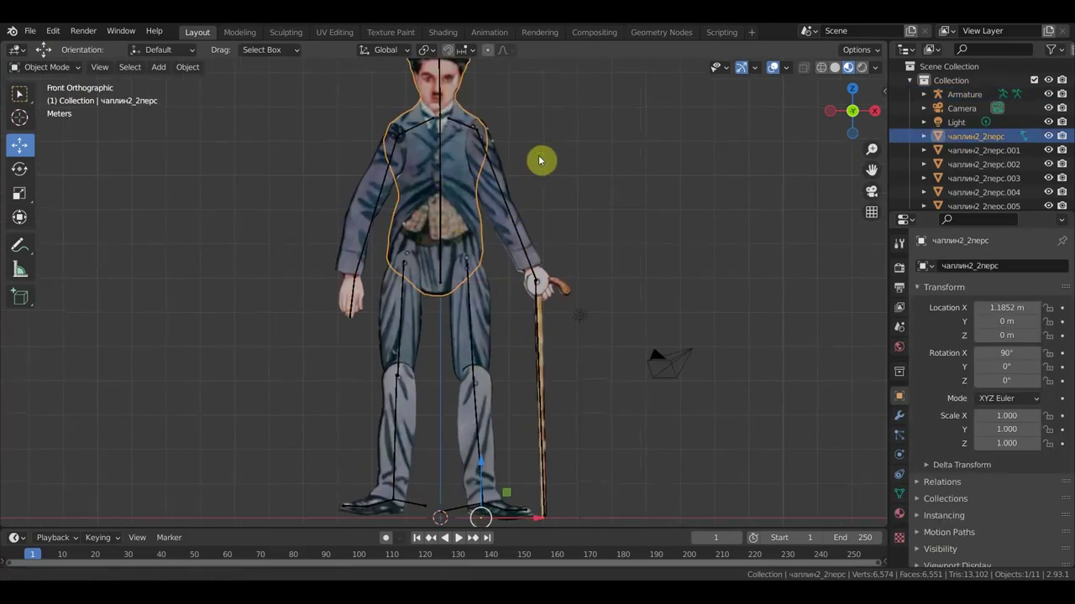
left_click(458, 239, "shift")
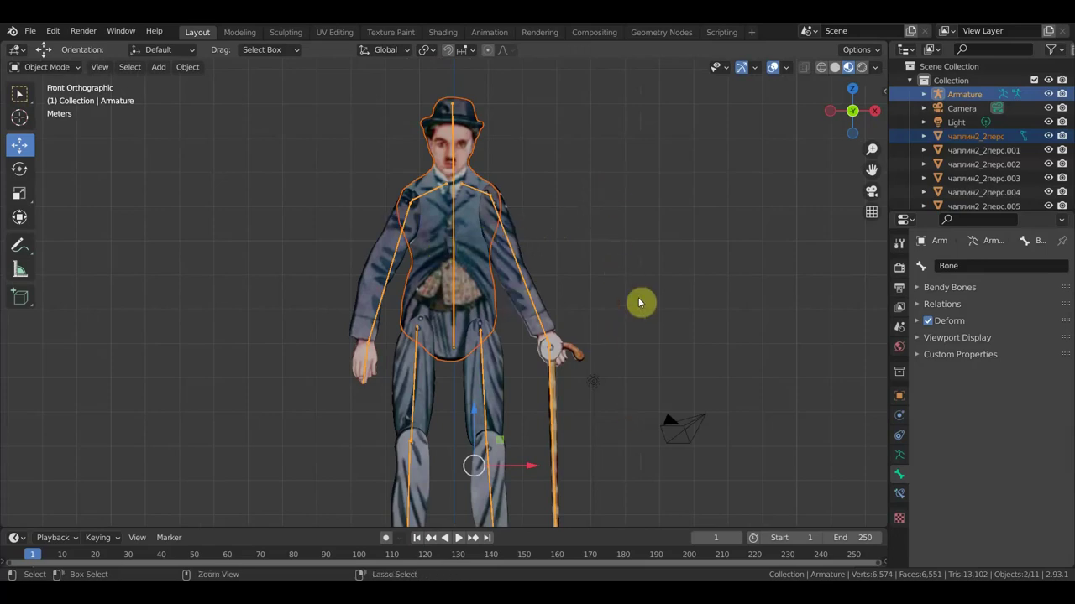
key("ctrl+p")
left_click(618, 383)
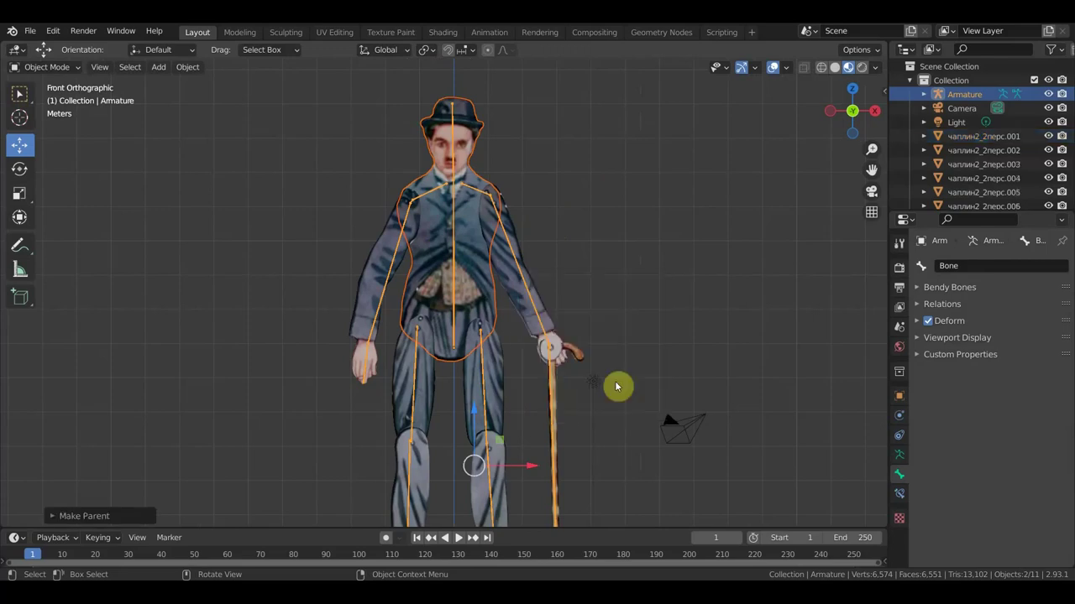
scroll(600, 366, "down", 2)
scroll(588, 336, "up", 1)
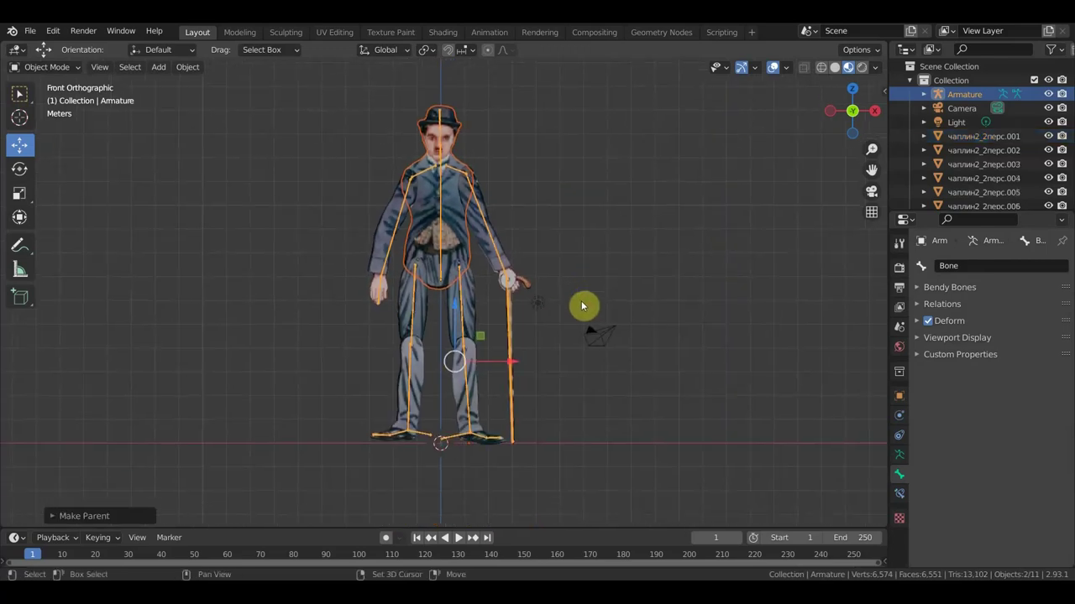
scroll(430, 216, "up", 1)
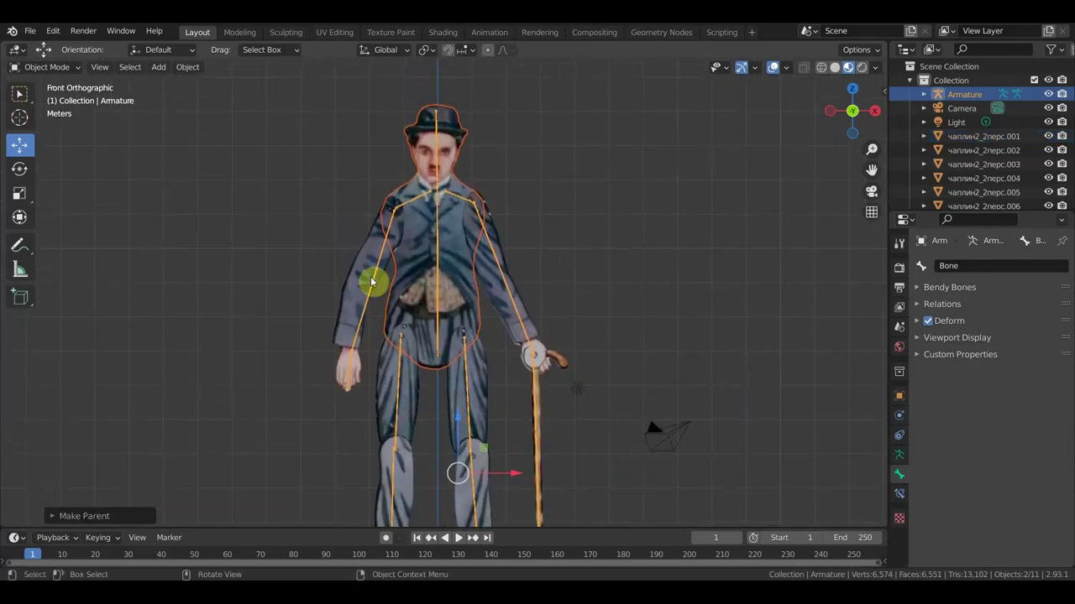
scroll(361, 284, "up", 1)
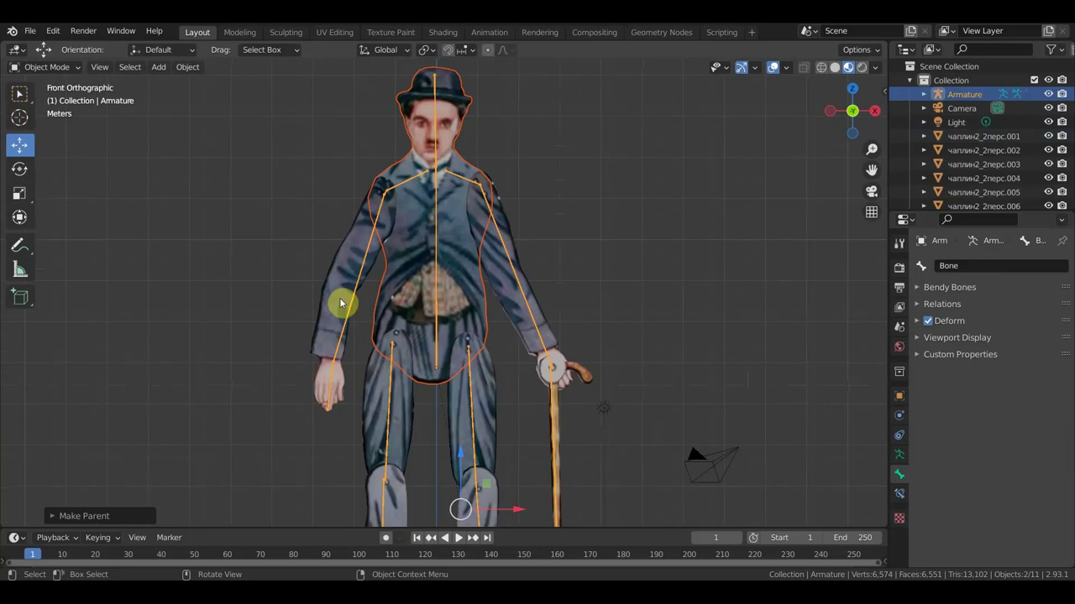
scroll(349, 313, "up", 1)
scroll(350, 313, "up", 1)
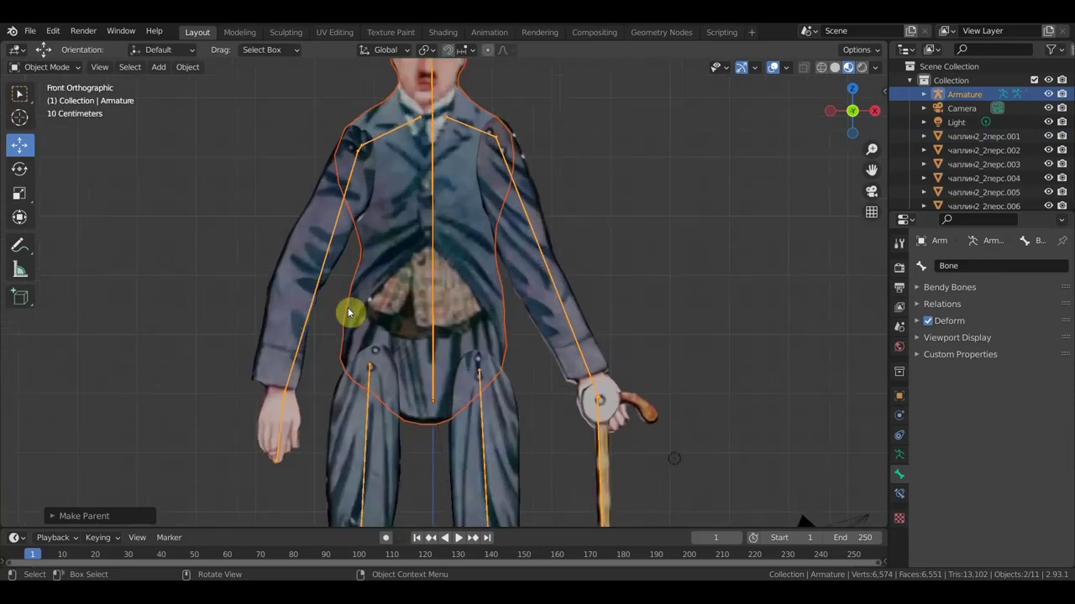
scroll(350, 313, "down", 1)
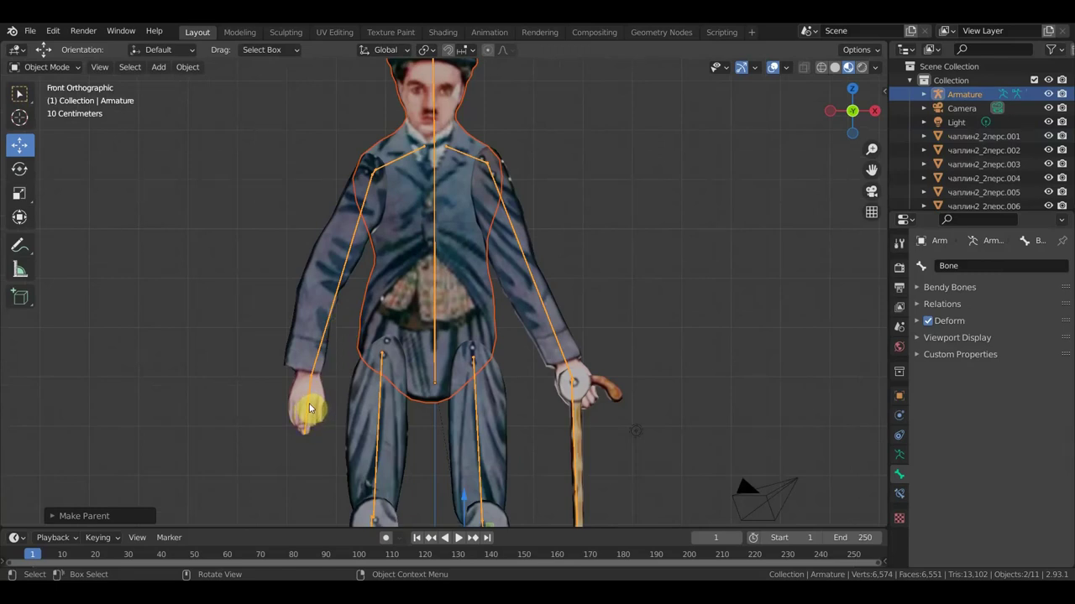
- Parent the left arm piece чаплин2_2перс.002 to bone Bone.005, then return to Object Mode
left_click(328, 316)
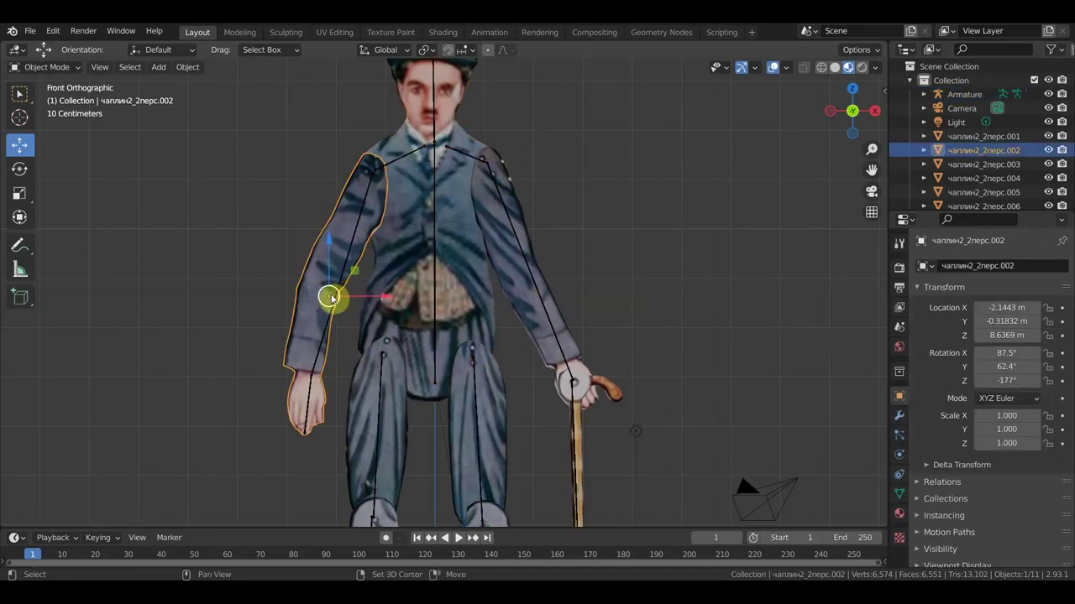
left_click(323, 345, "shift")
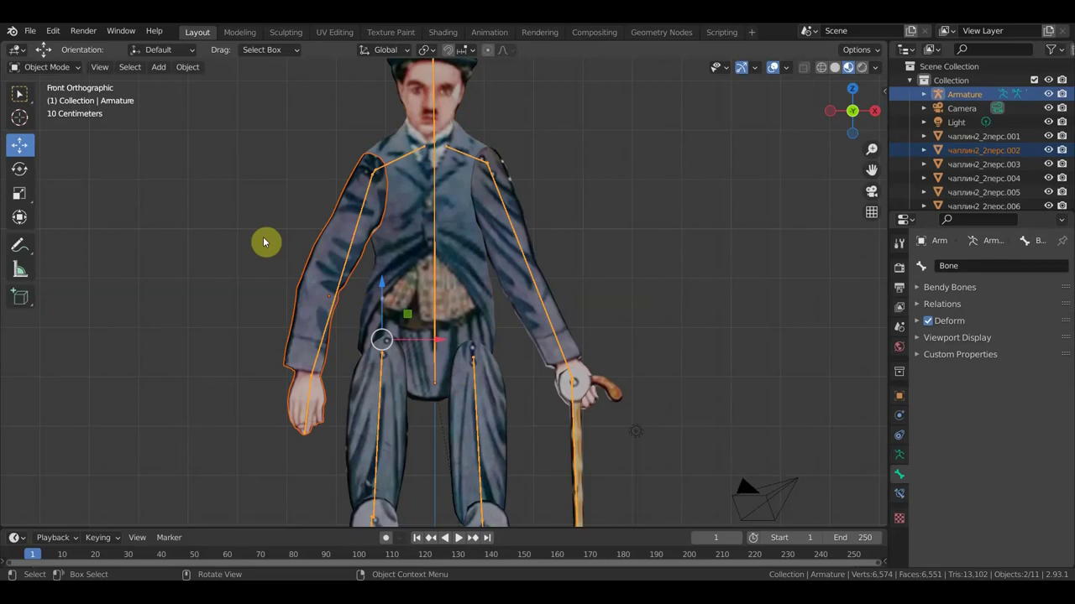
left_click(73, 71)
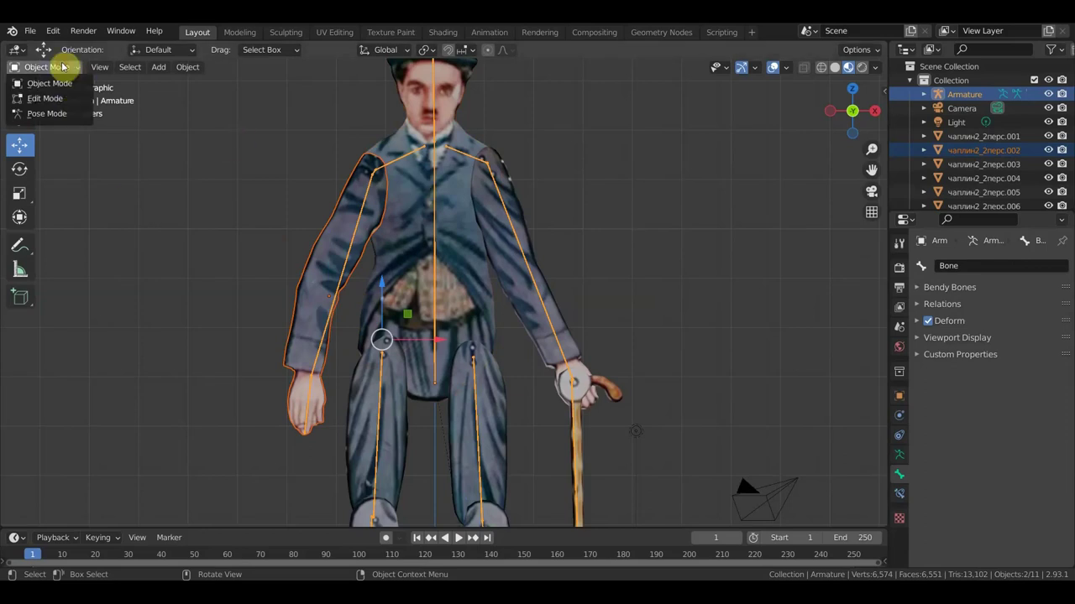
left_click(54, 110)
left_click(351, 258)
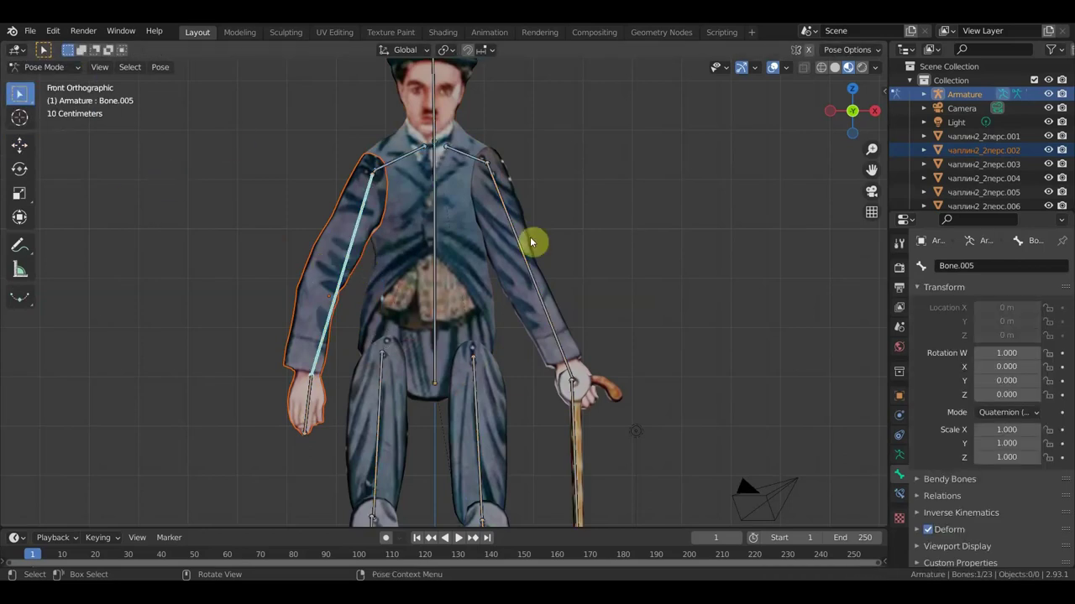
key("ctrl+p")
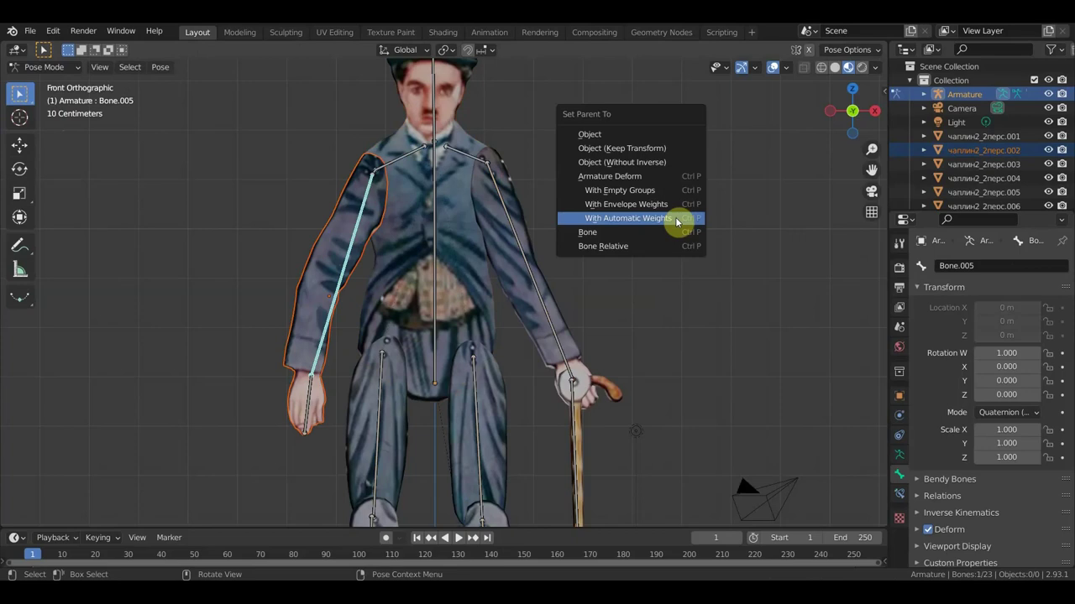
left_click(653, 233)
scroll(655, 239, "down", 2)
middle_click_drag(635, 276, 523, 188, "shift")
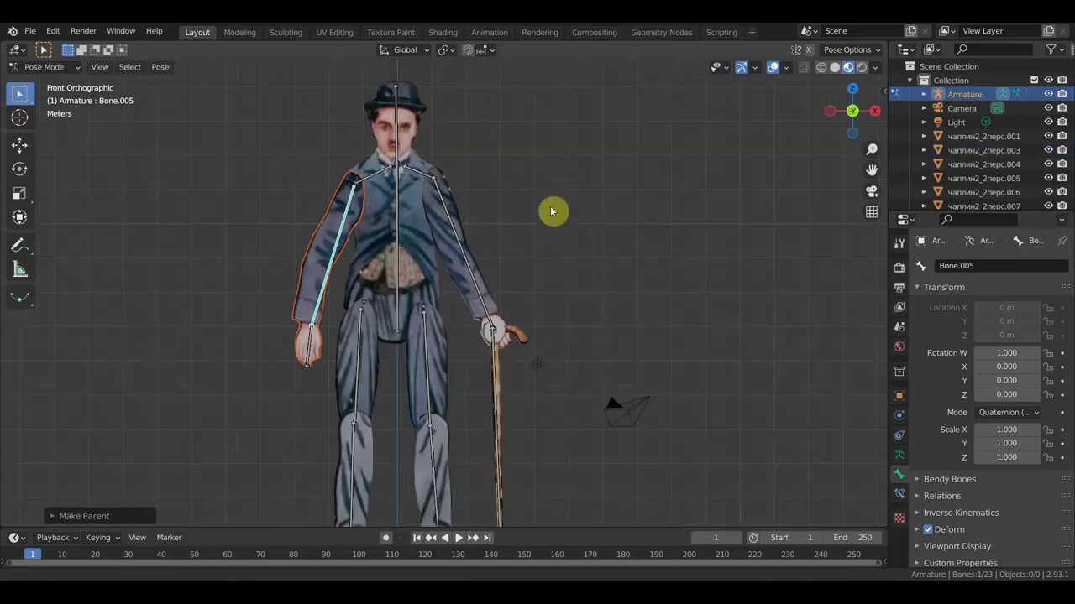
left_click(46, 67)
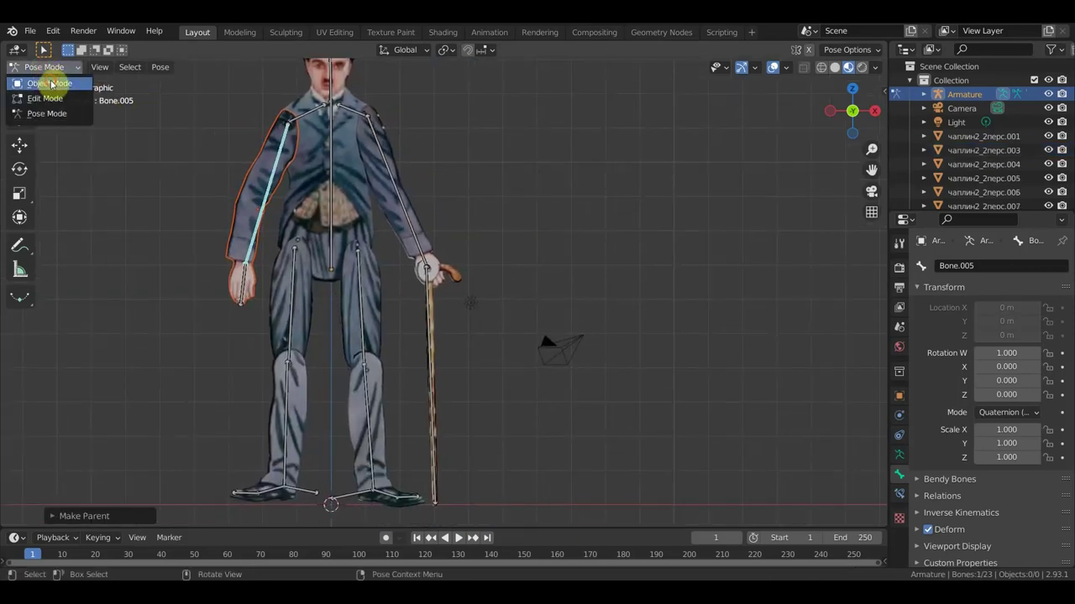
left_click(44, 80)
- Parent the right arm piece чаплин2_2перс.001 to upper-arm bone Bone.008 in Pose Mode
left_click(377, 187)
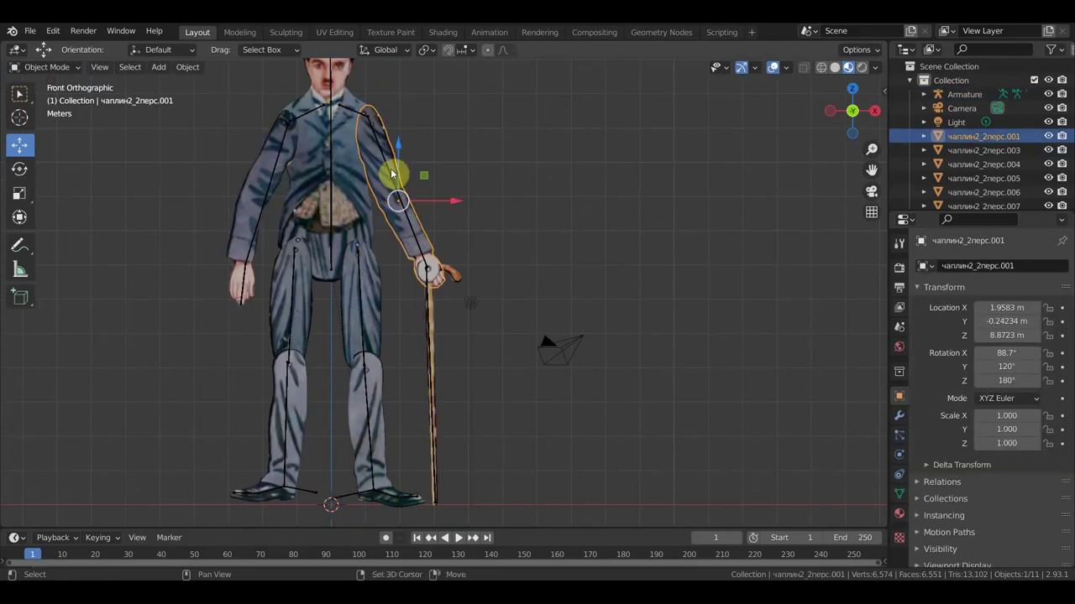
left_click(391, 174, "shift")
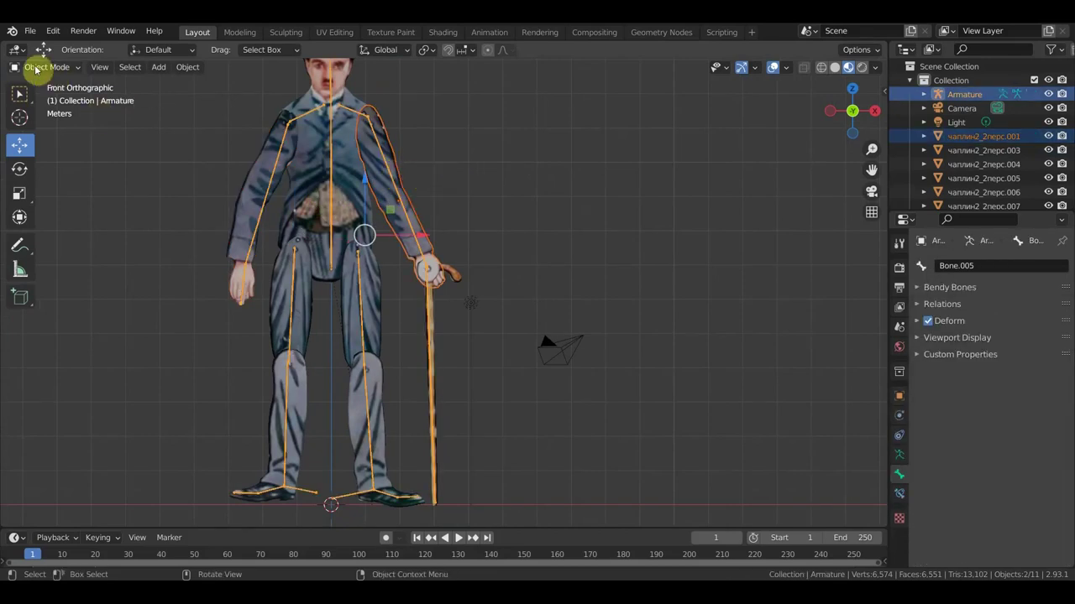
left_click(46, 67)
left_click(72, 114)
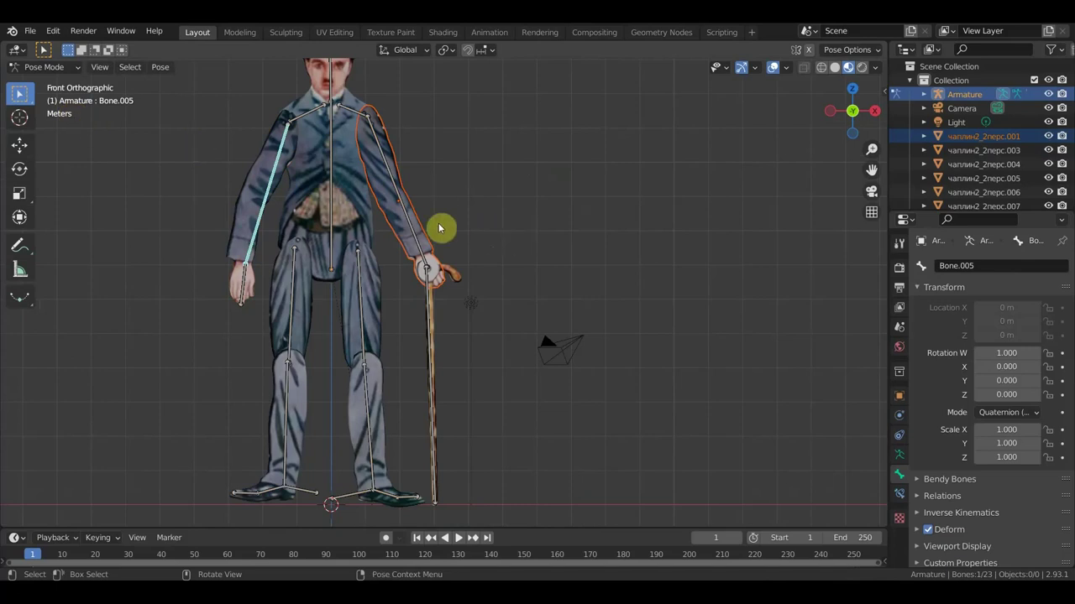
left_click(412, 230)
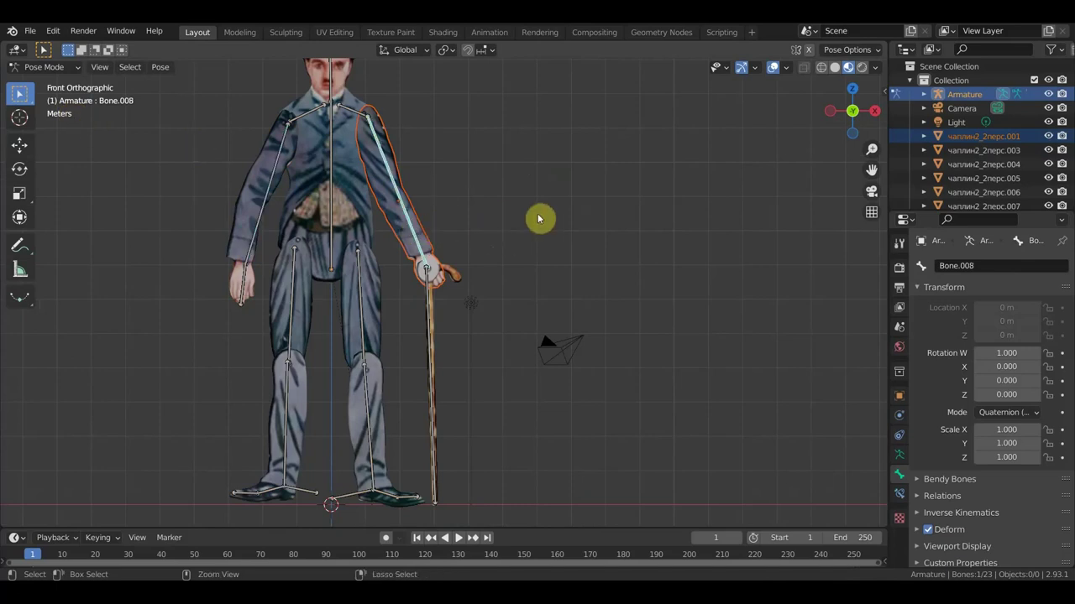
key("ctrl+p")
left_click(538, 216)
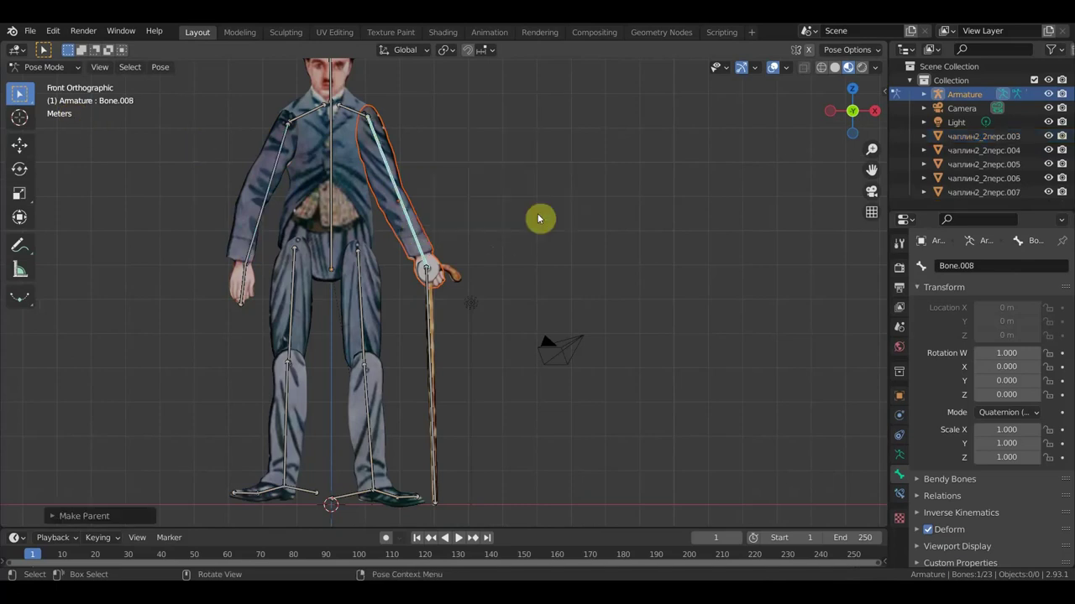
mouse_move(453, 306)
middle_mouse_down()
mouse_move(358, 328)
mouse_move(423, 329)
middle_mouse_up()
left_click(413, 335)
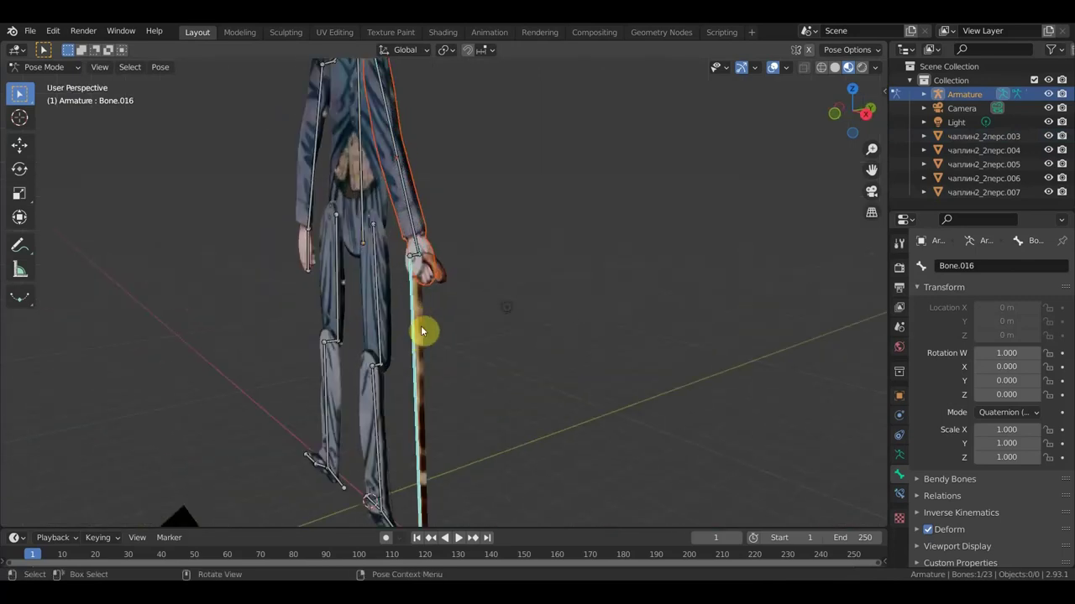
- Parent the cane piece чаплин2_2перс.006 to bone Bone.016, then return to Object Mode
left_click(46, 66)
left_click(51, 78)
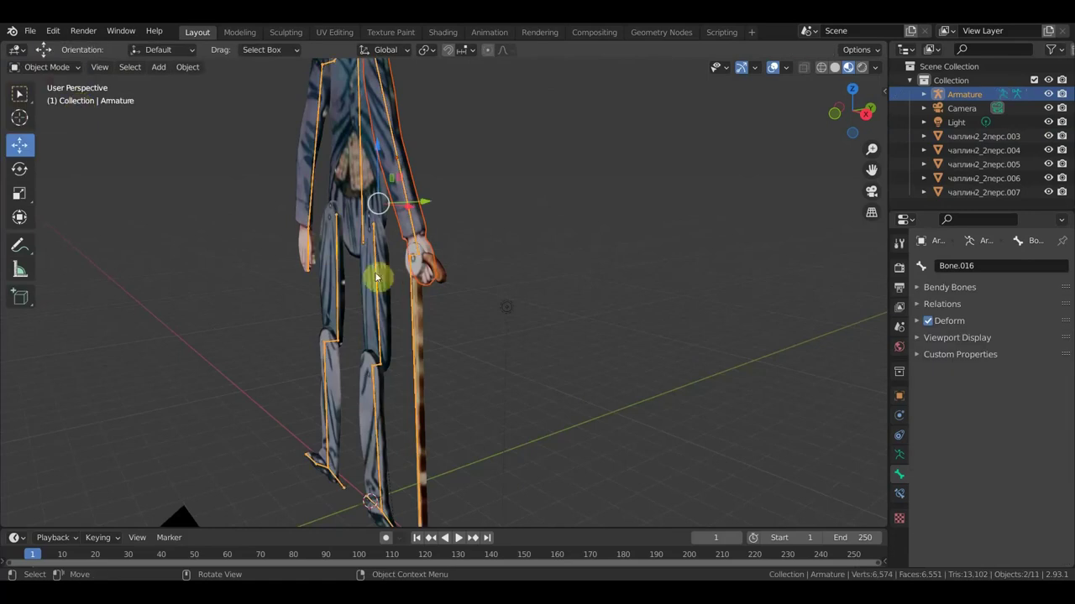
left_click(418, 326)
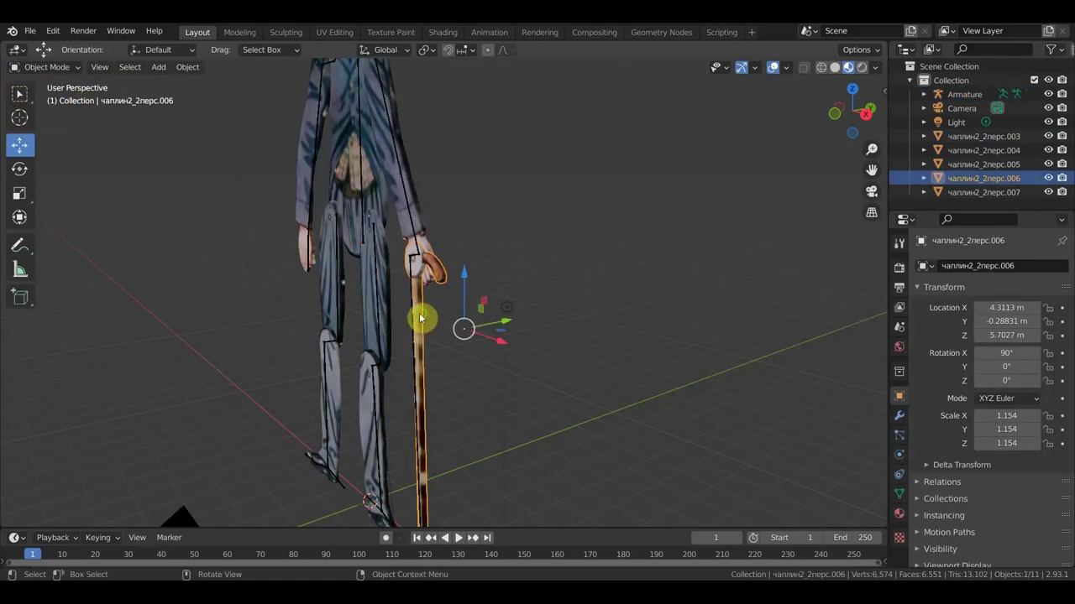
middle_click_drag(413, 325, 403, 227)
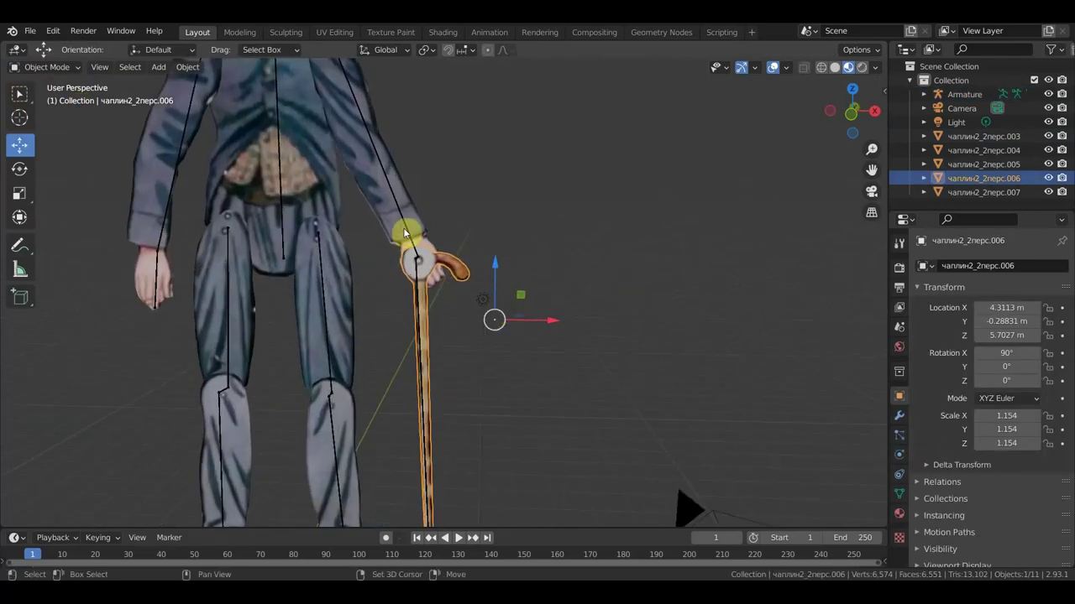
left_click(261, 144, "shift")
left_click(42, 67)
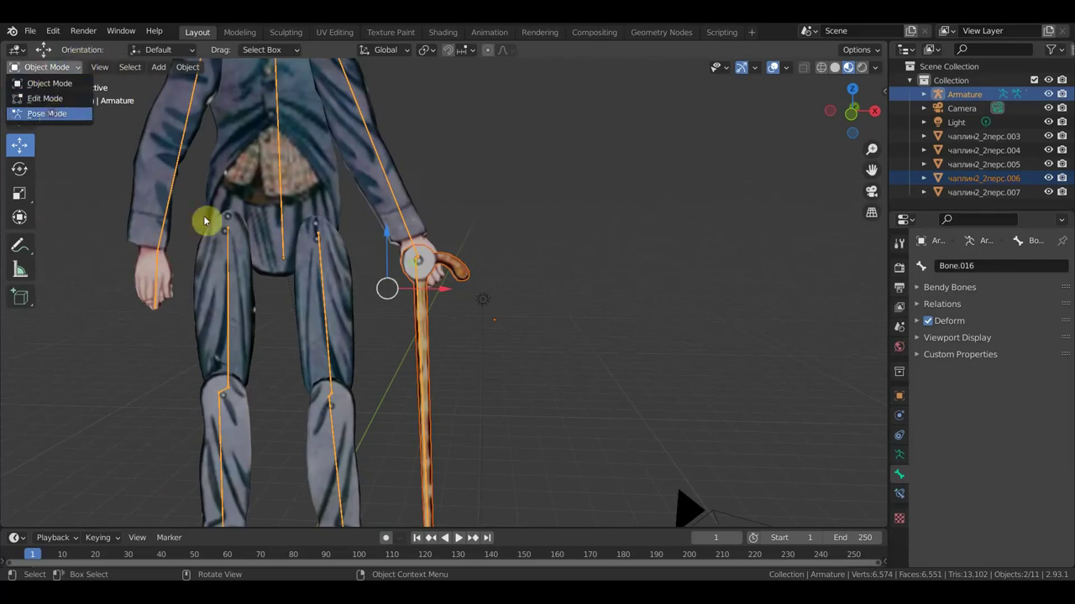
left_click(50, 114)
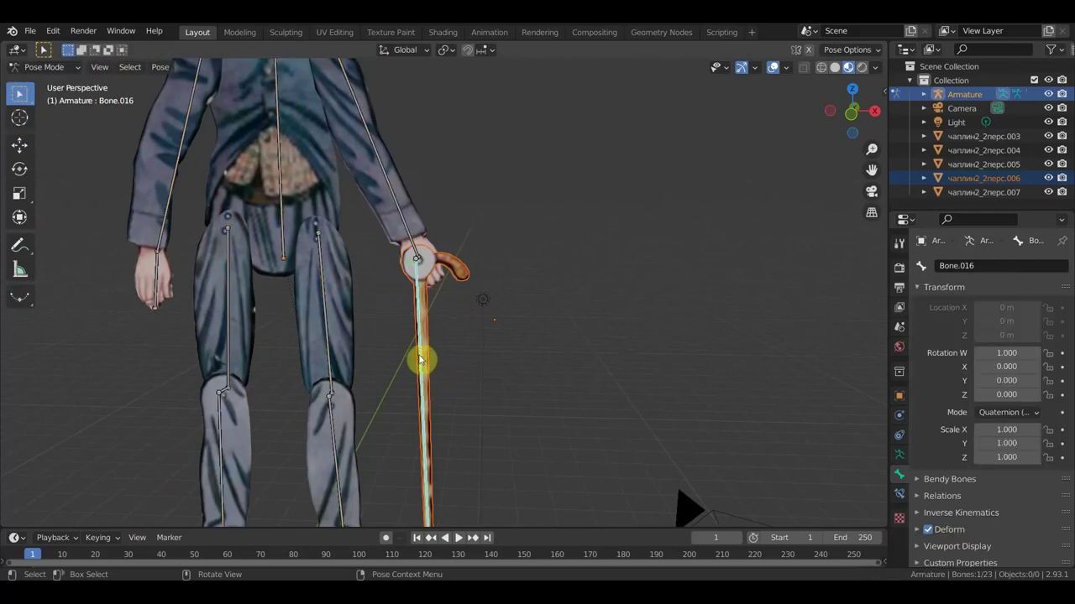
key("ctrl+p")
left_click(522, 353)
scroll(504, 357, "down", 5)
middle_click_drag(434, 320, 420, 312, "shift")
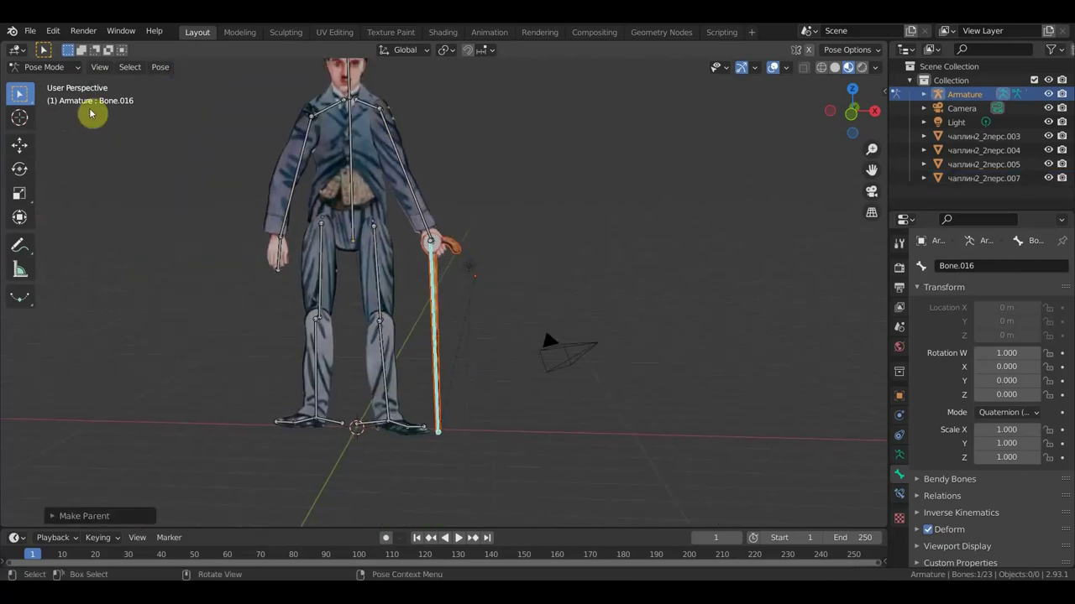
left_click(60, 71)
left_click(51, 85)
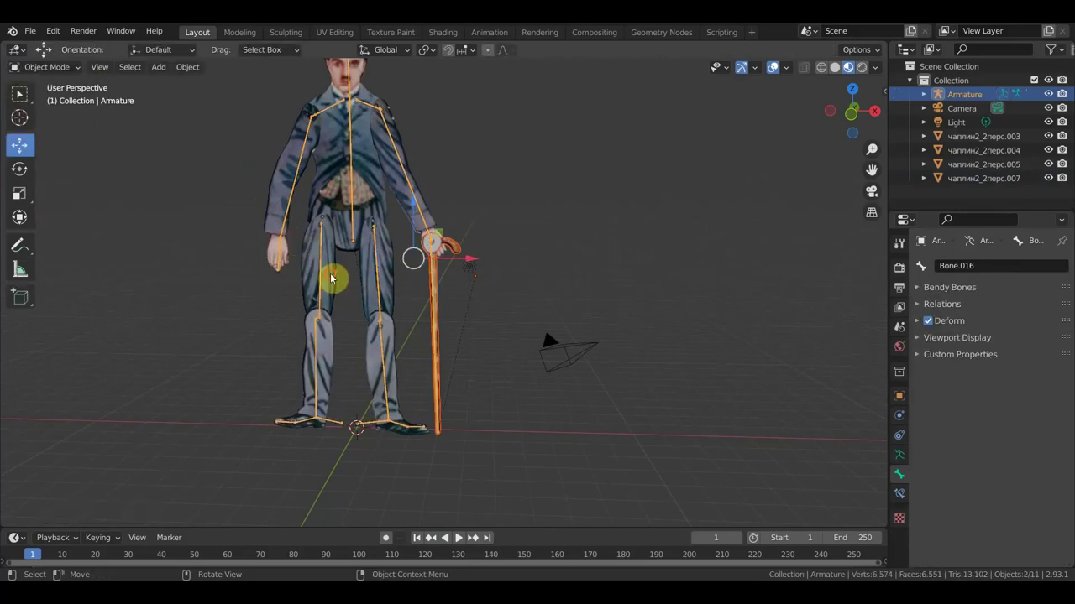
- Parent the left thigh piece to thigh bone Bone.017 and return to Object Mode
left_click(322, 269)
scroll(326, 272, "up", 3)
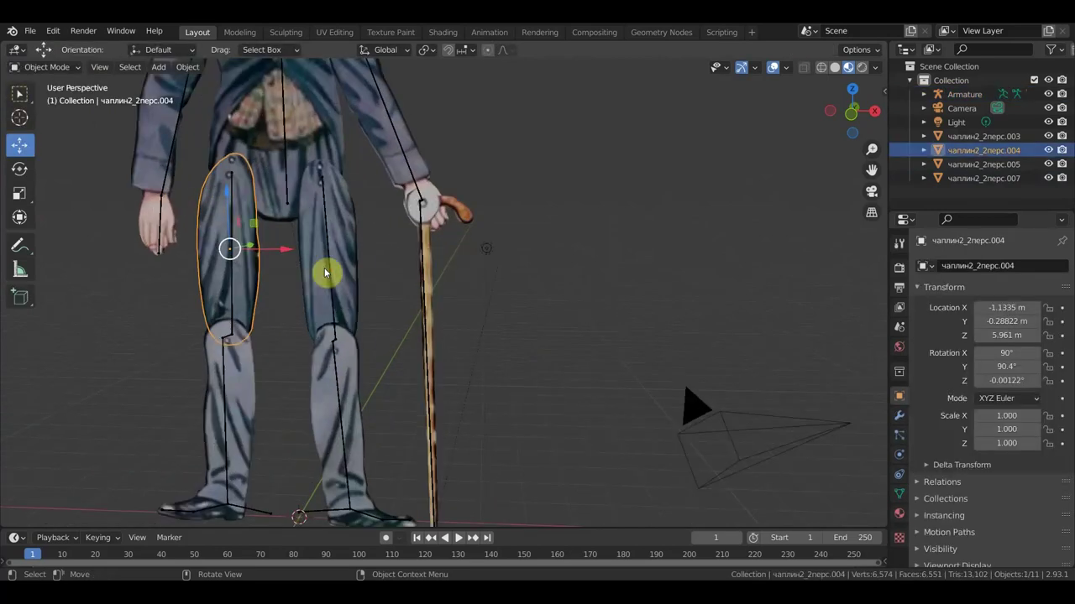
left_click(233, 204, "shift")
left_click(42, 67)
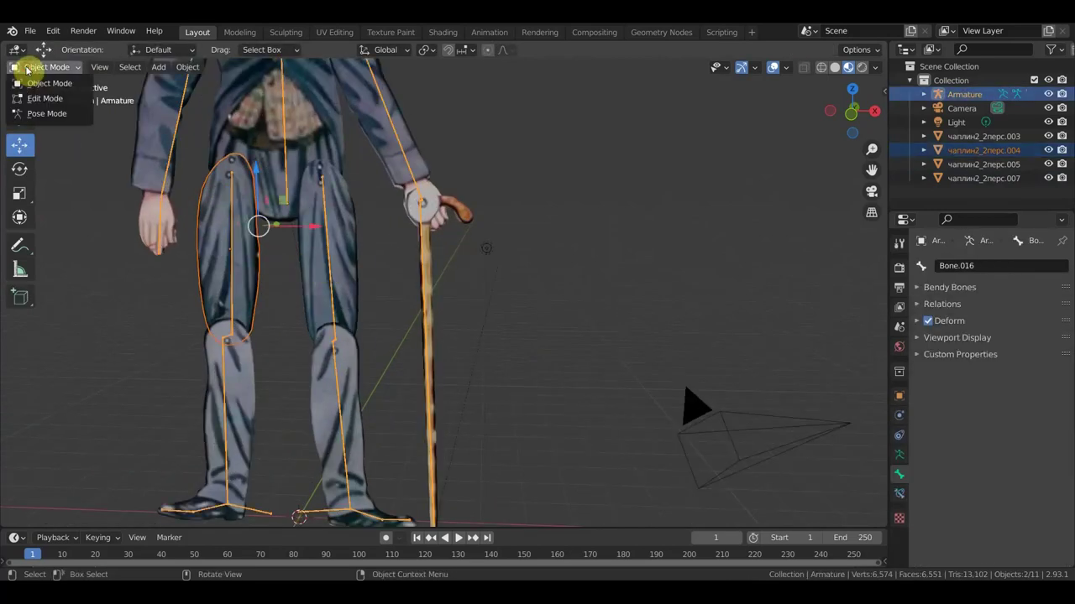
left_click(45, 114)
left_click(233, 238)
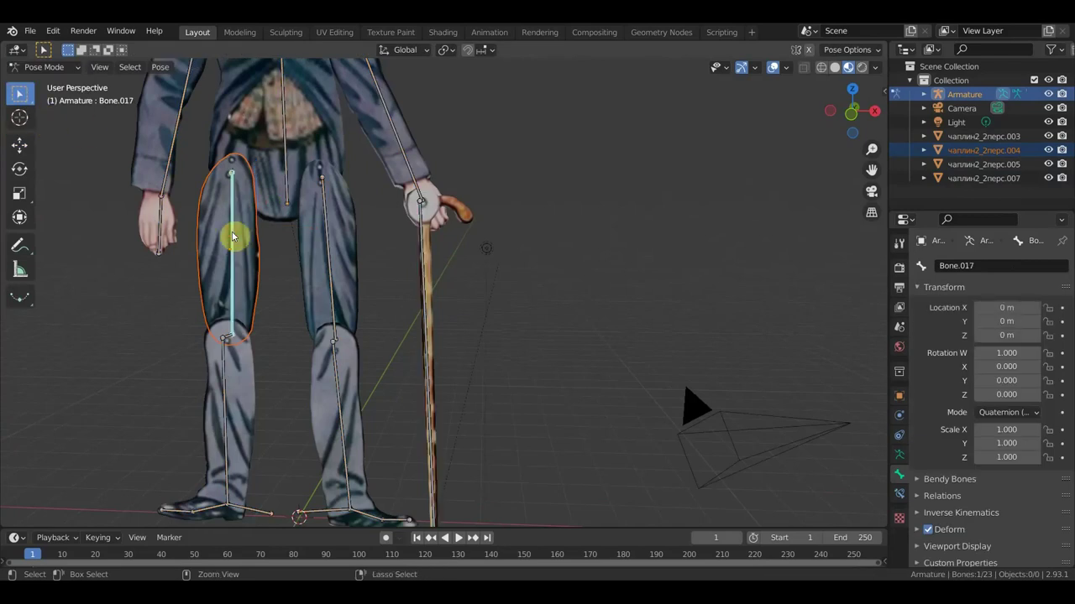
key("ctrl+p")
left_click(232, 236)
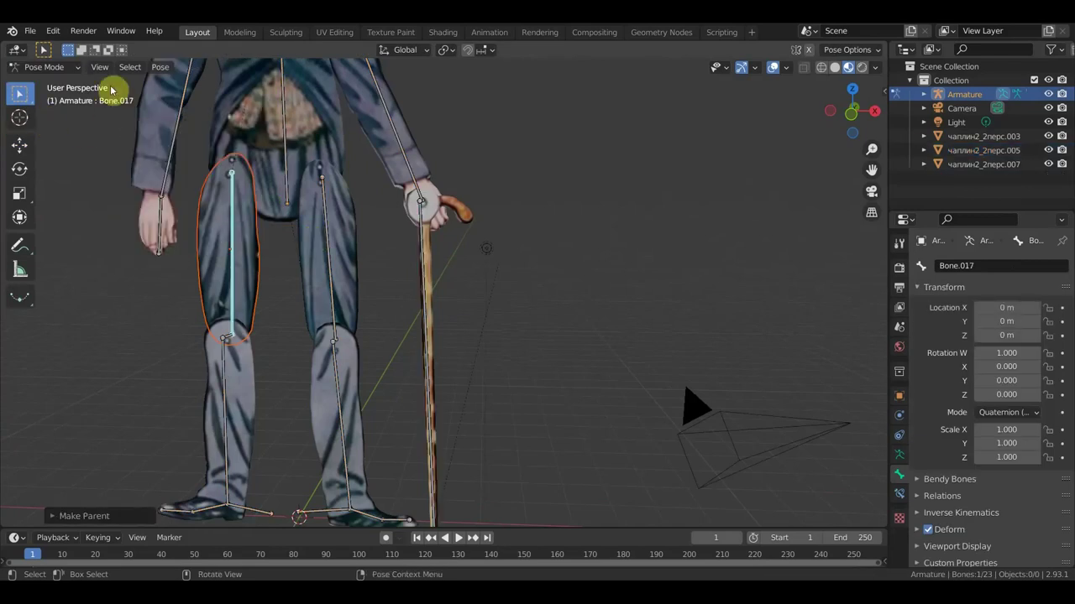
left_click(46, 67)
left_click(49, 84)
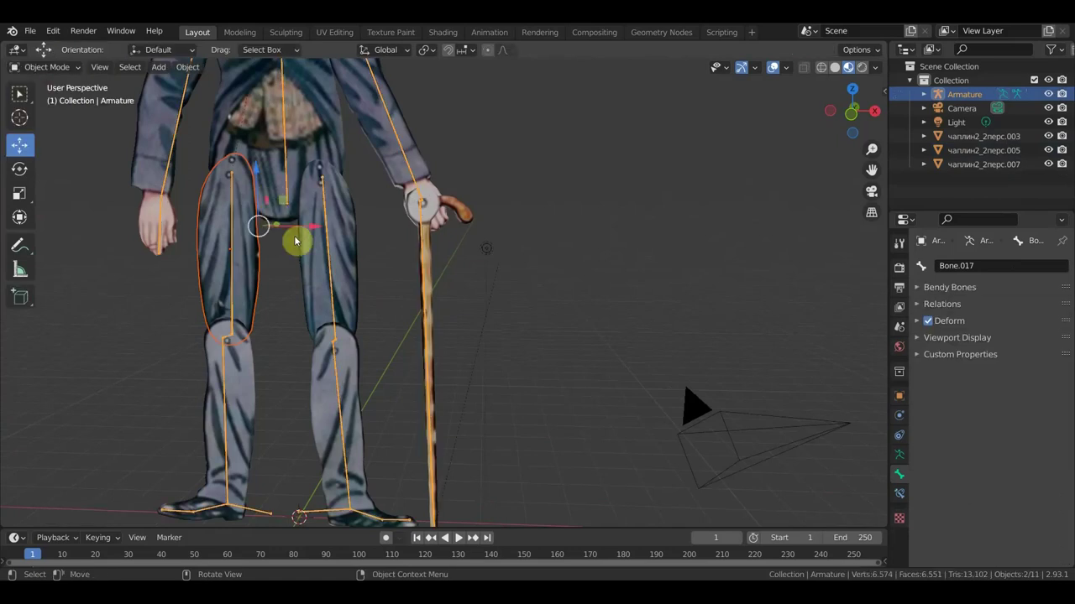
- Parent the cane-side thigh piece чаплин2_2перс.003 to bone Bone.010, then return to Object Mode
left_click(328, 255)
left_click(319, 262, "shift")
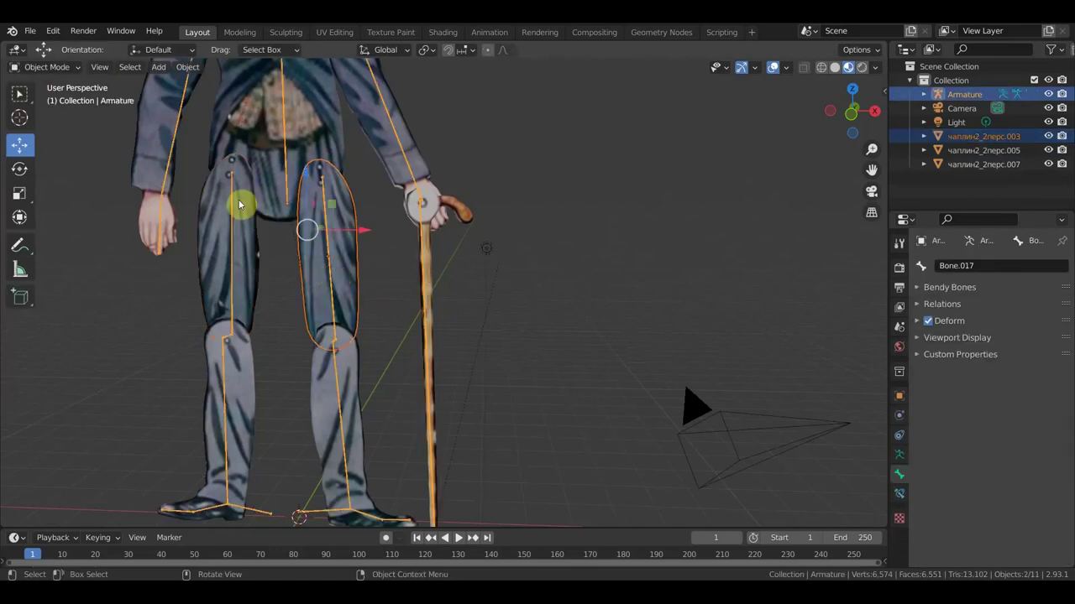
left_click(46, 67)
left_click(51, 114)
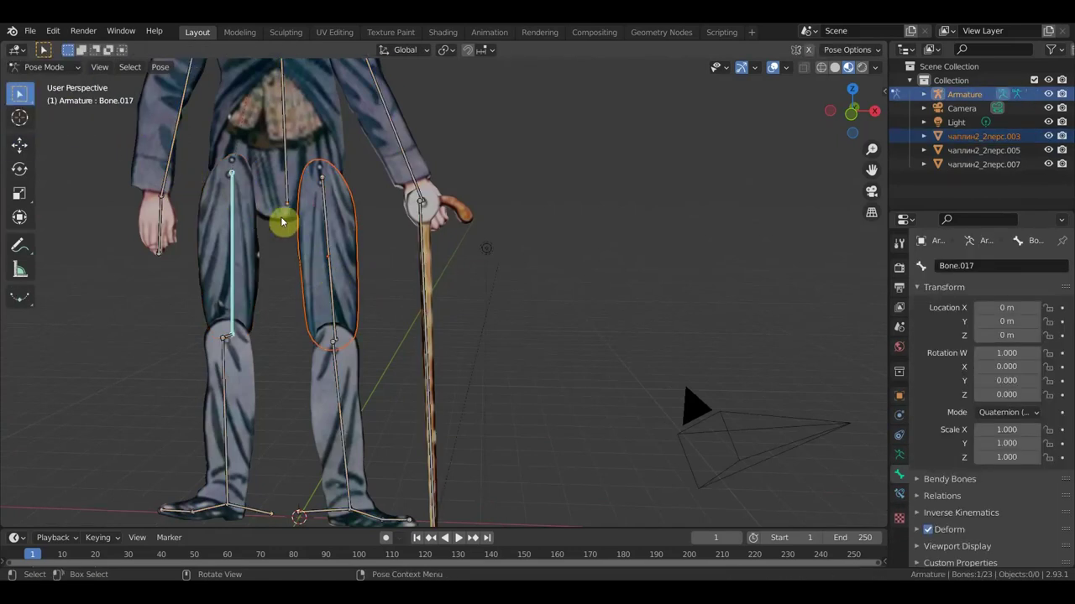
left_click(327, 244, "shift")
key("ctrl+p")
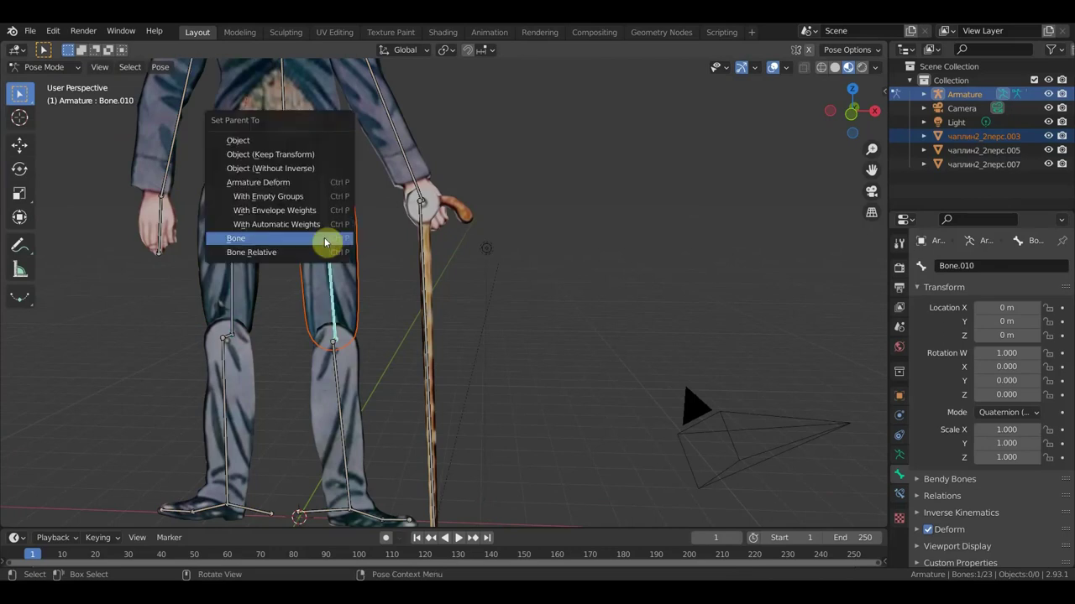
left_click(326, 241)
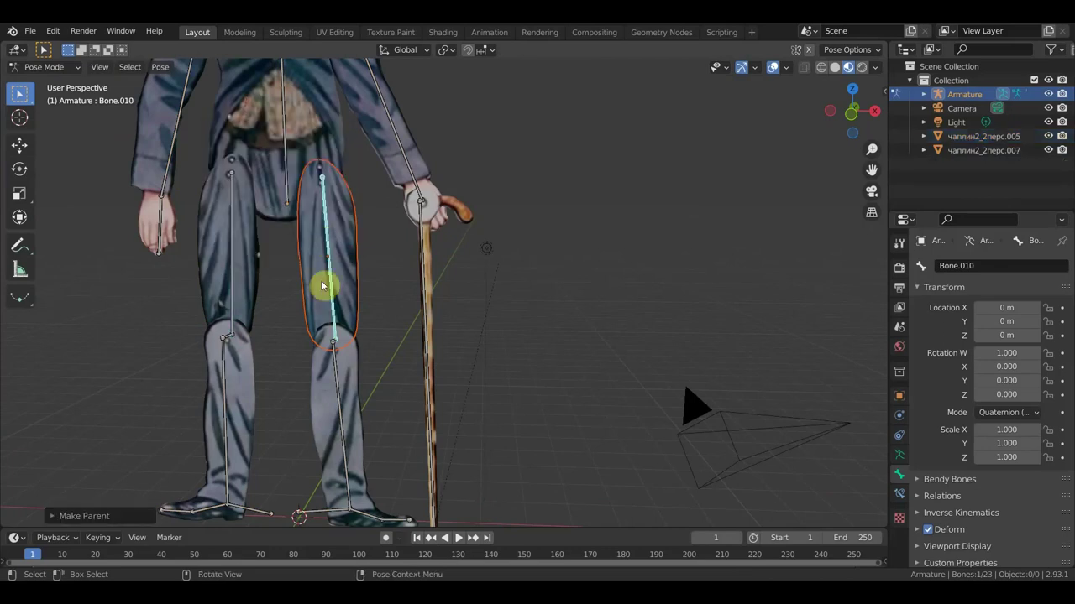
left_click(223, 384)
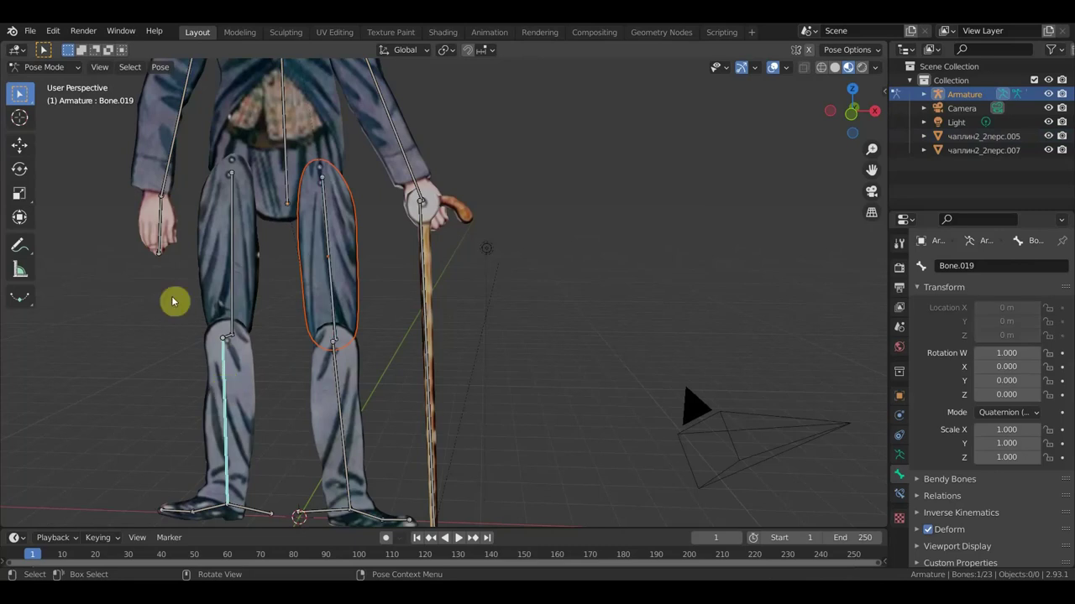
left_click(46, 67)
left_click(52, 84)
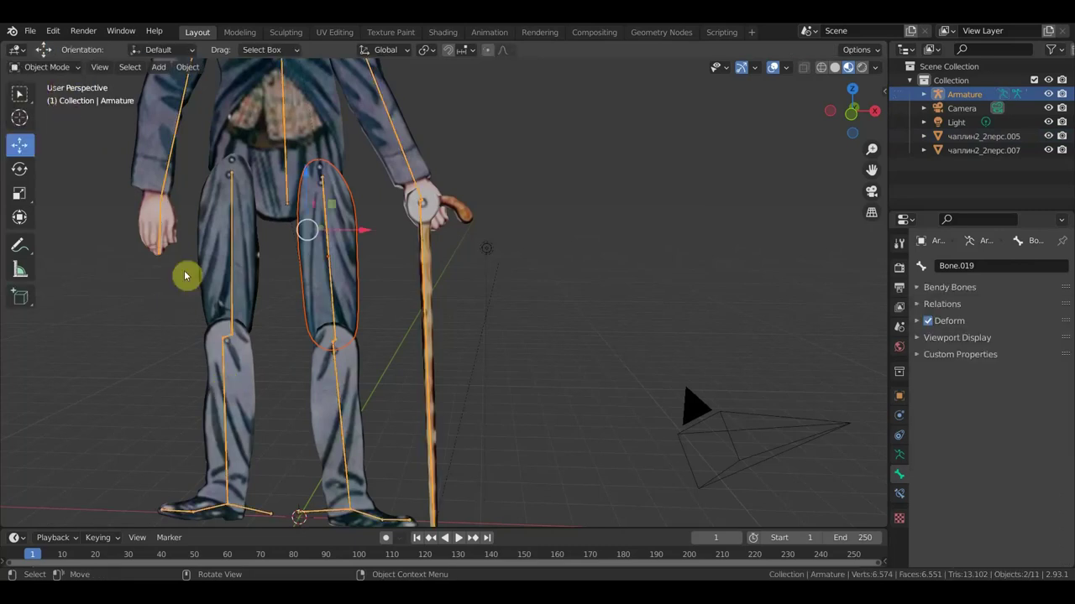
- Parent the left lower-leg piece to shin bone Bone.019 and return to Object Mode
left_click(241, 390)
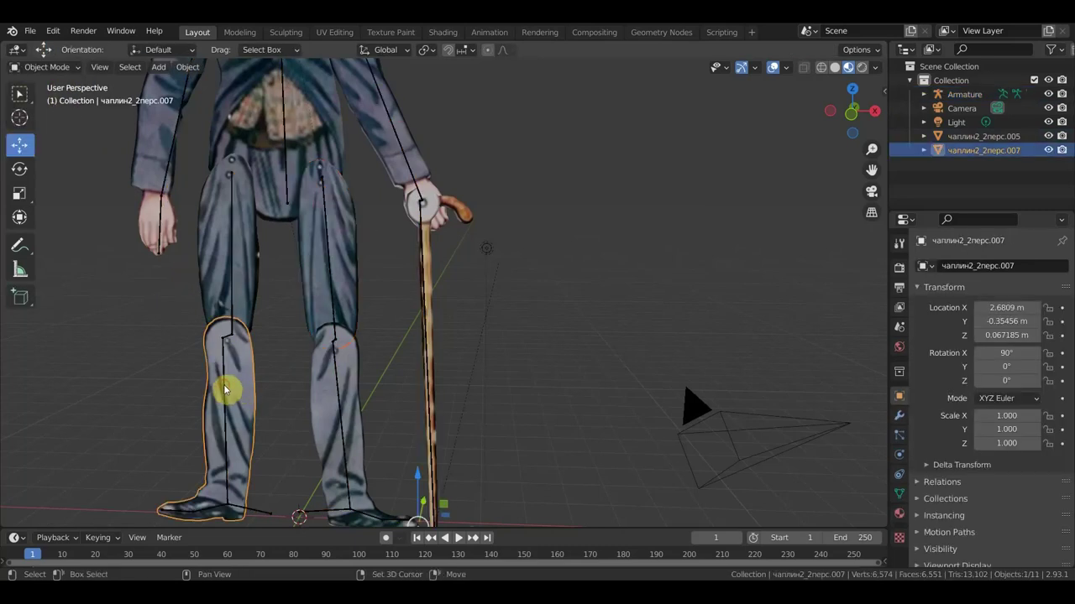
left_click(225, 389, "shift")
left_click(47, 67)
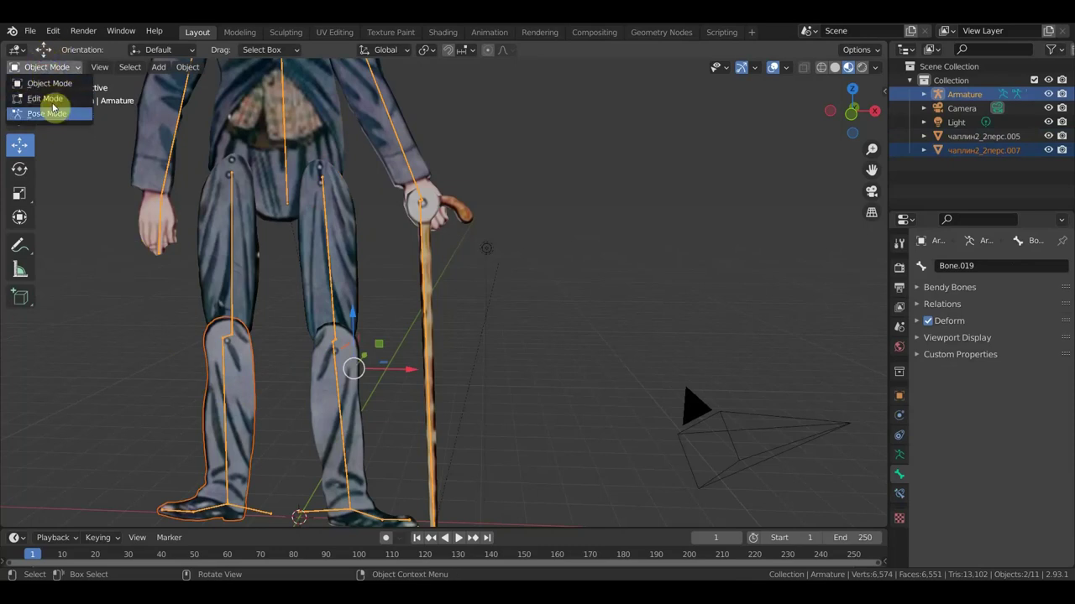
left_click(52, 111)
left_click(225, 372)
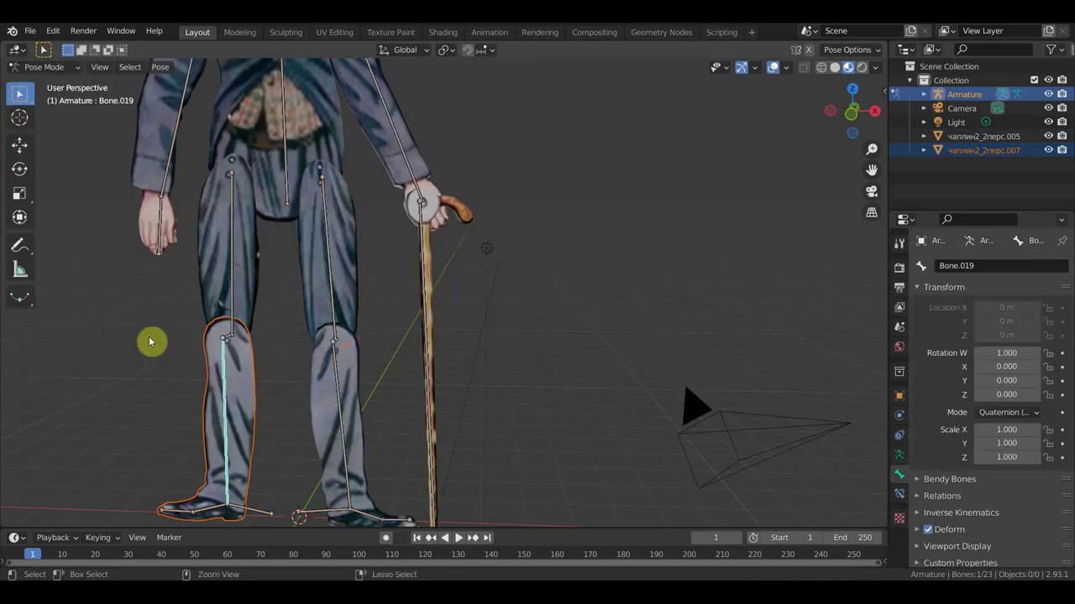
key("ctrl+p")
left_click(148, 336)
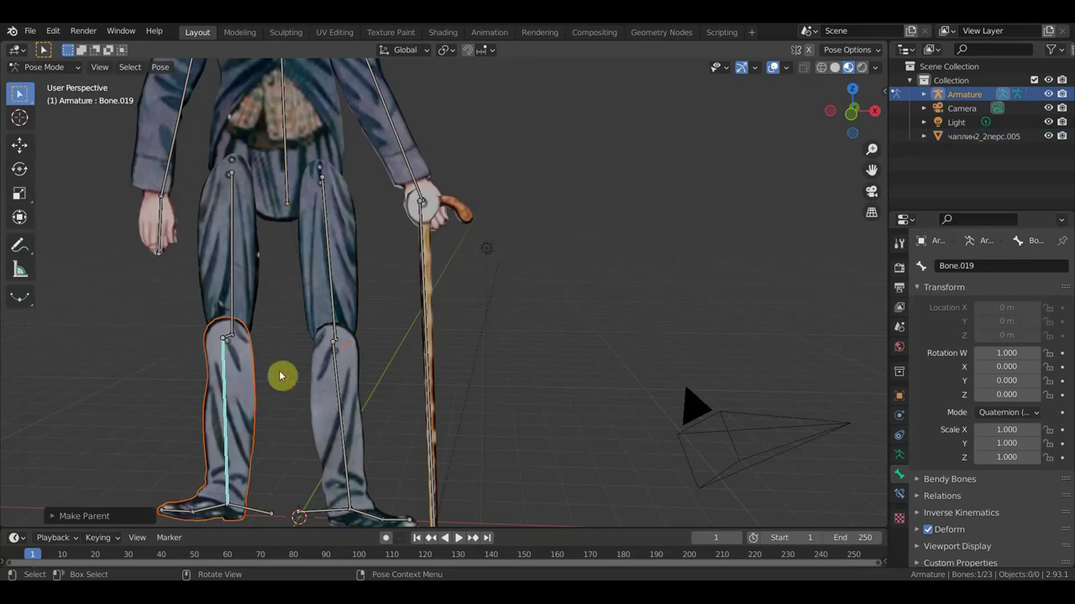
left_click(340, 397)
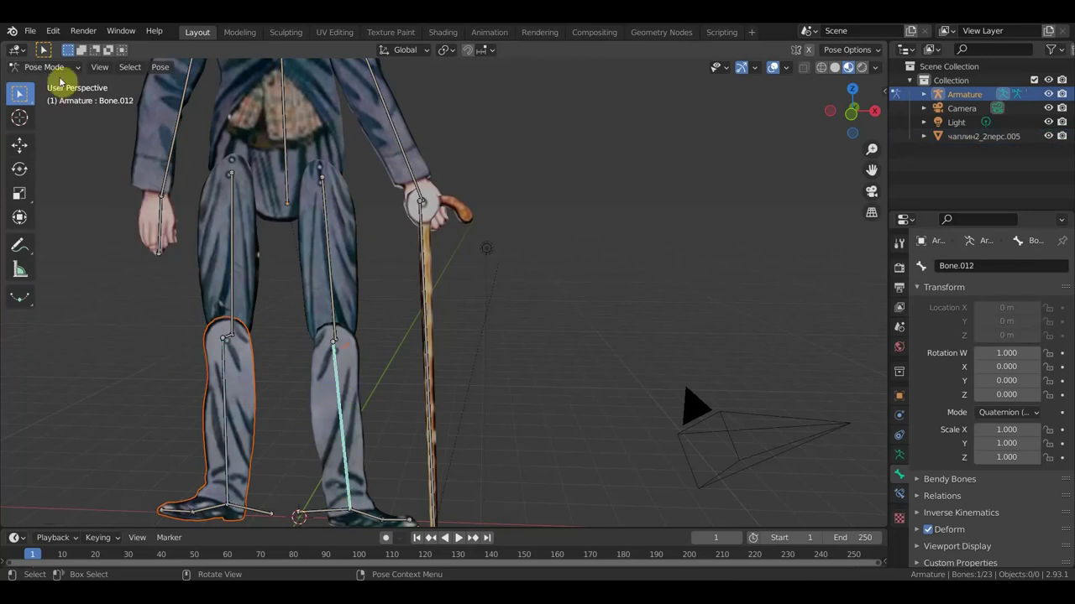
left_click(49, 67)
left_click(49, 83)
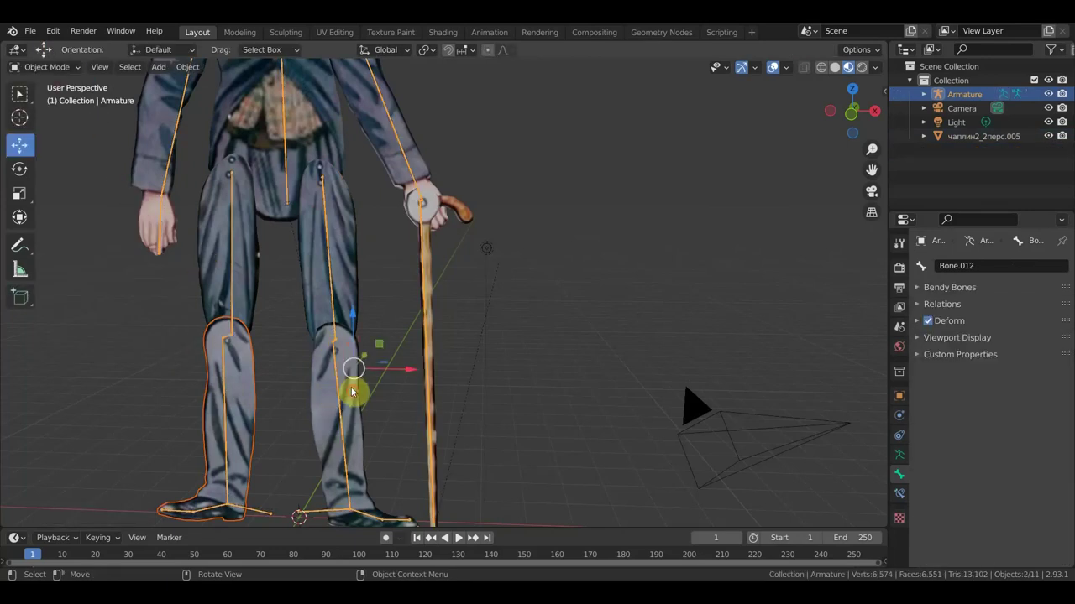
- Parent the lower-leg piece beside the cane to shin bone Bone.012
left_click(340, 408)
left_click(337, 406, "shift")
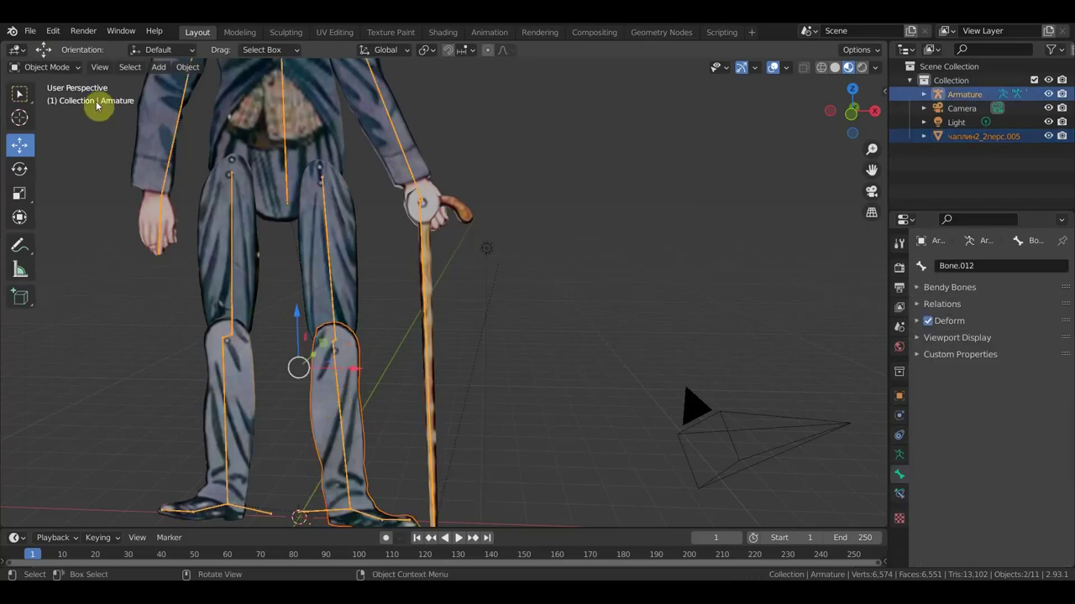
left_click(49, 67)
left_click(48, 113)
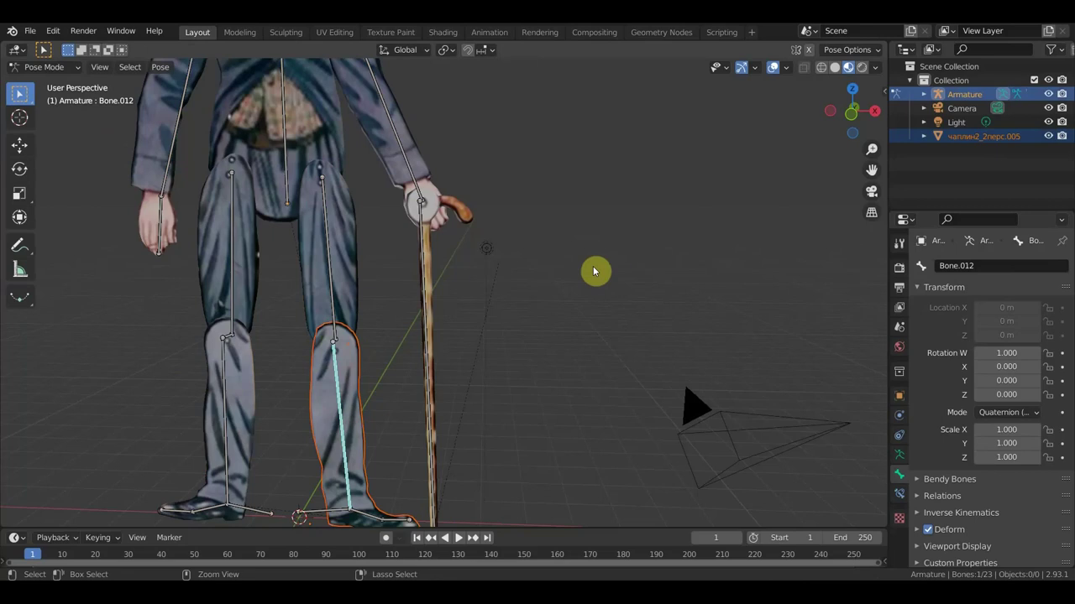
key("ctrl+p")
left_click(592, 266)
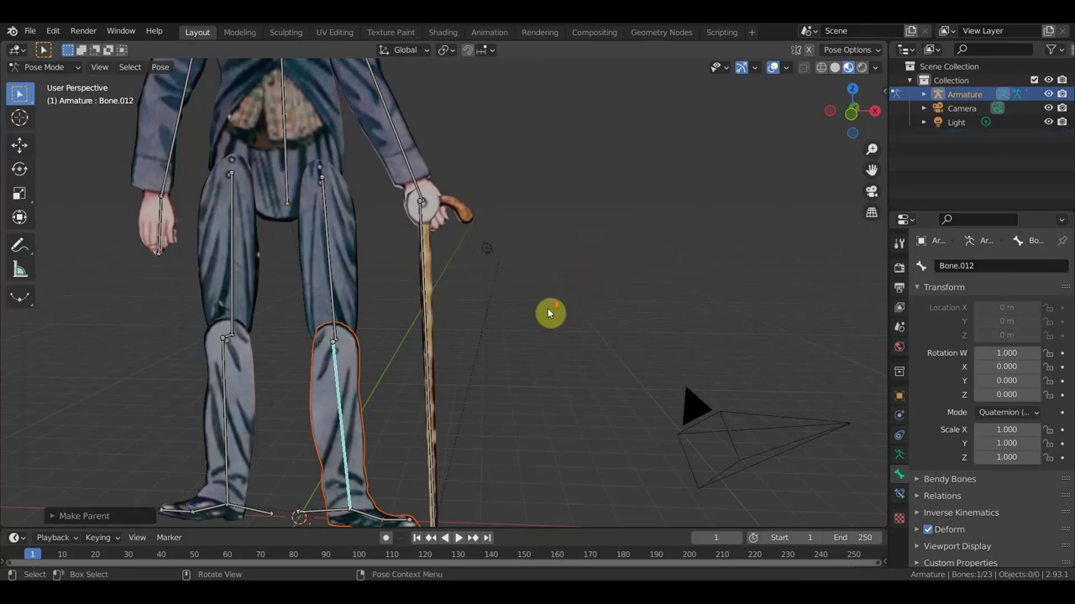
scroll(545, 315, "down", 2)
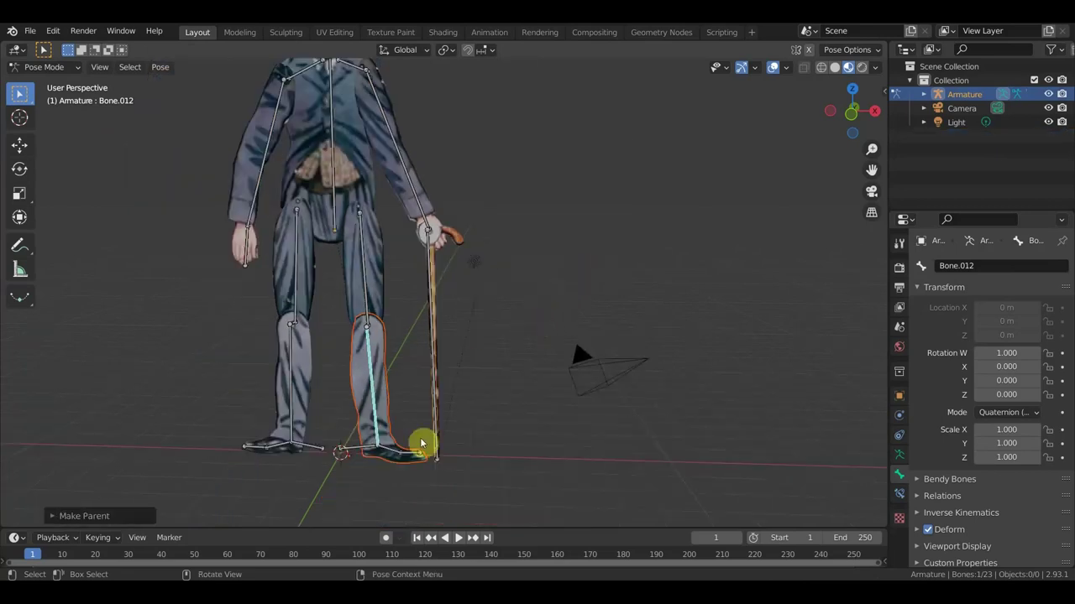
scroll(377, 466, "up", 1)
middle_click_drag(402, 460, 511, 415, "shift")
left_click(47, 66)
left_click(42, 79)
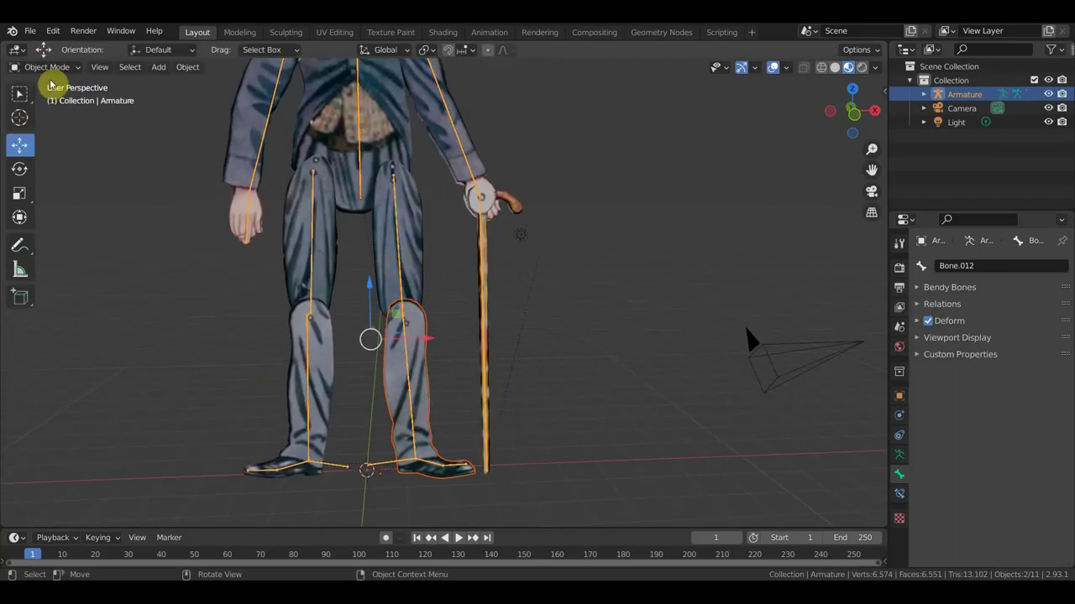
- Switch to Front Orthographic view and select the armature
key("KP_1")
scroll(412, 400, "down", 1)
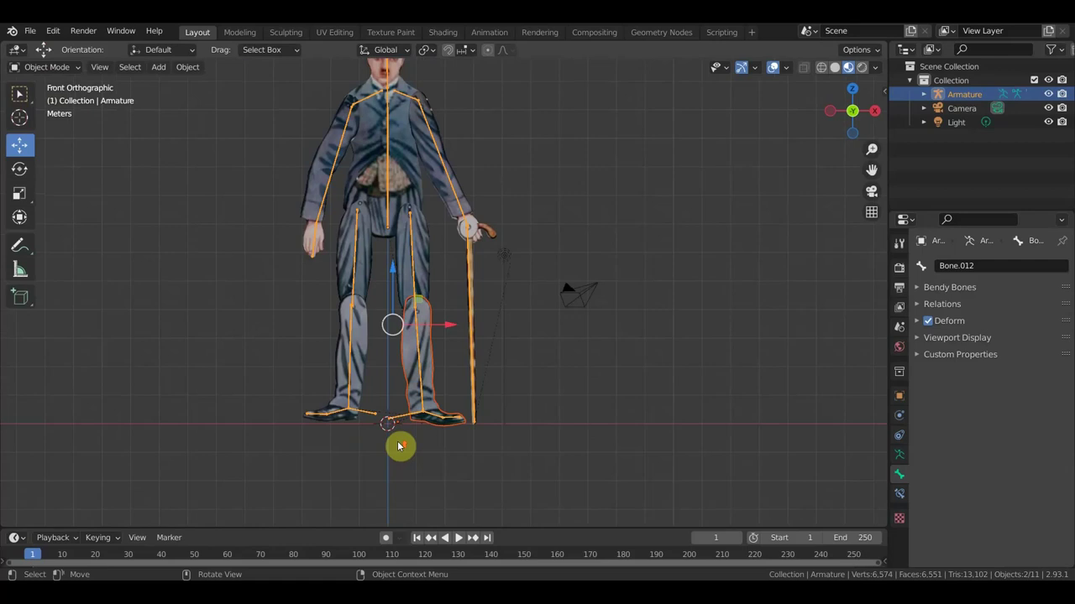
scroll(401, 446, "up", 1)
left_click(464, 163)
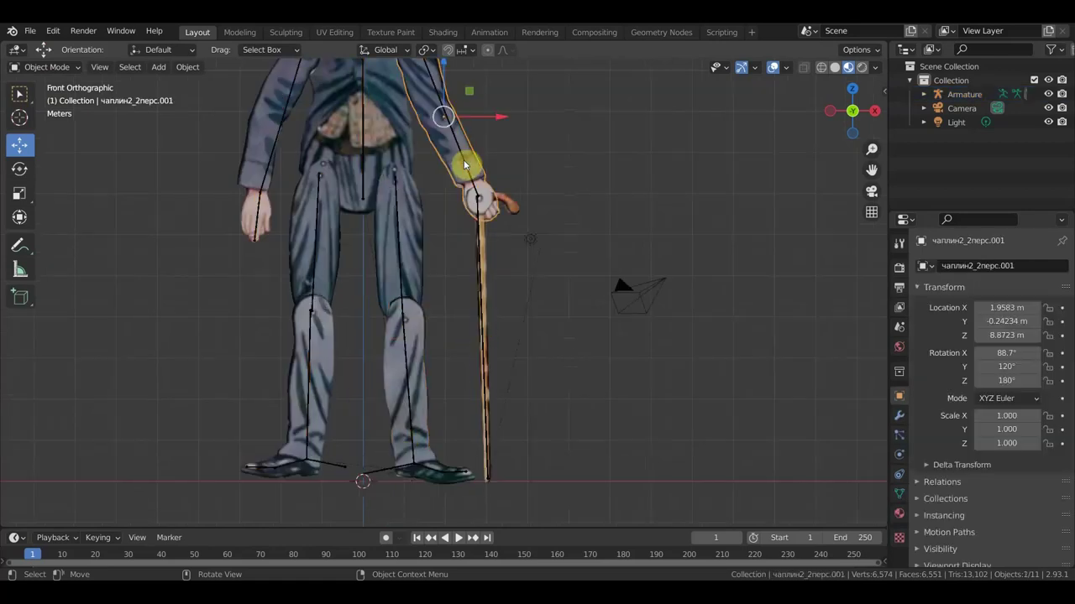
scroll(388, 248, "down", 1)
scroll(395, 277, "down", 1)
scroll(391, 294, "down", 1)
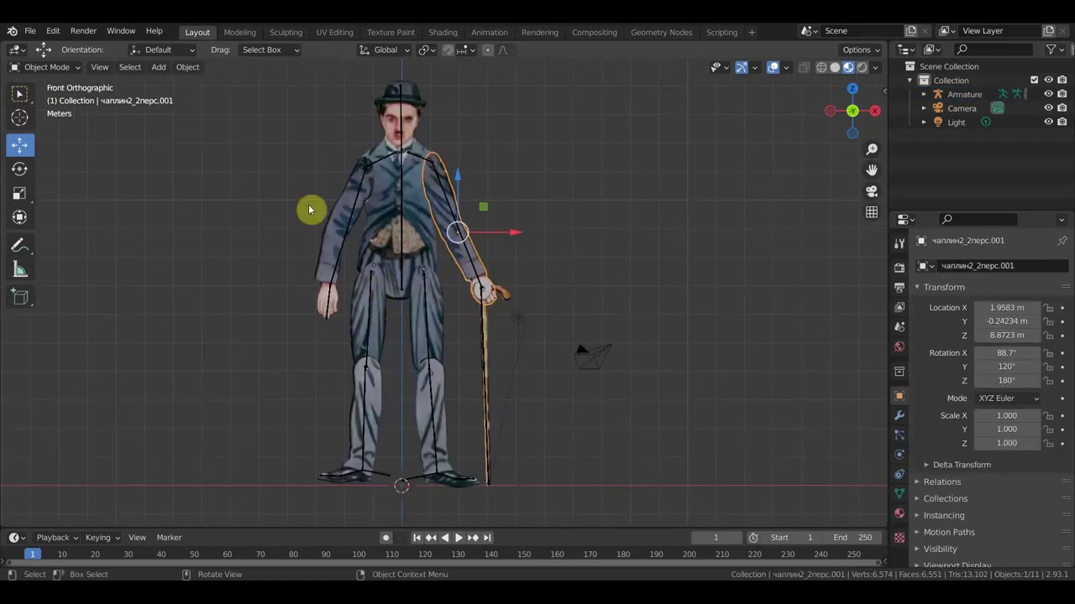
left_click(51, 67)
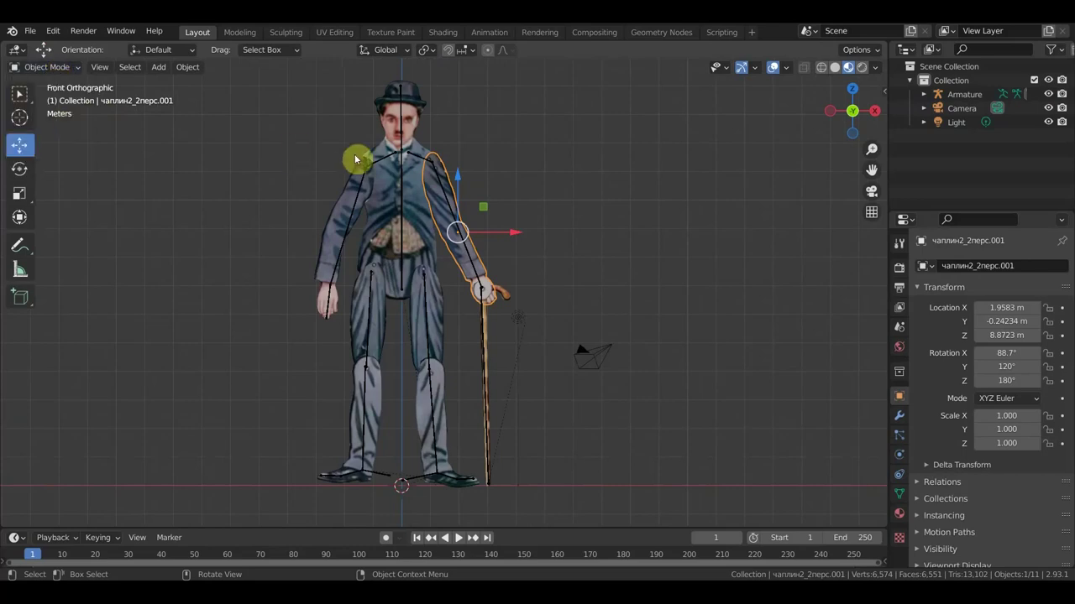
left_click(415, 159)
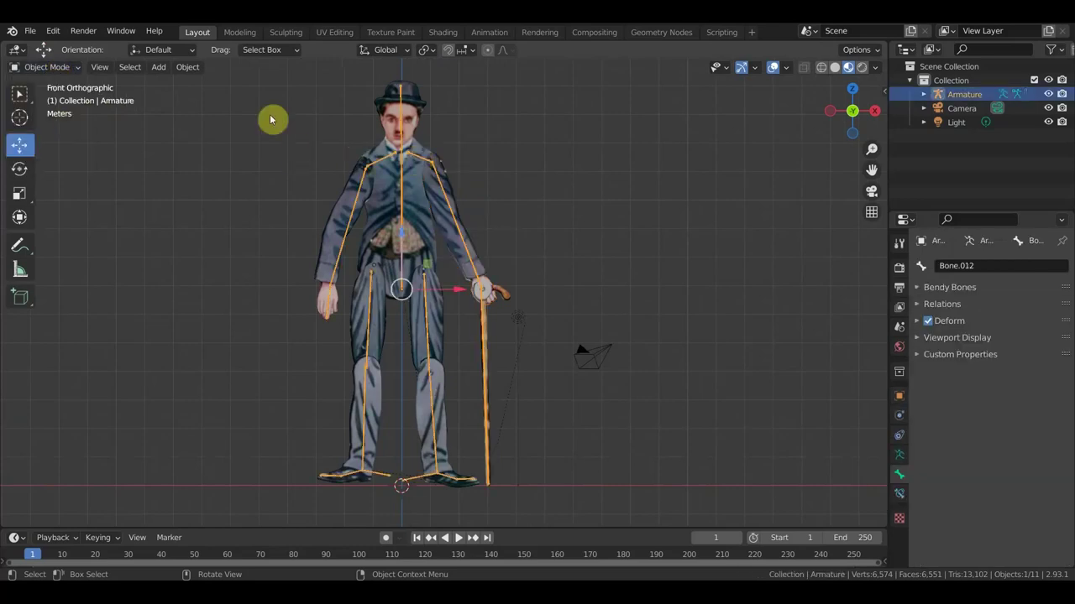
left_click(46, 67)
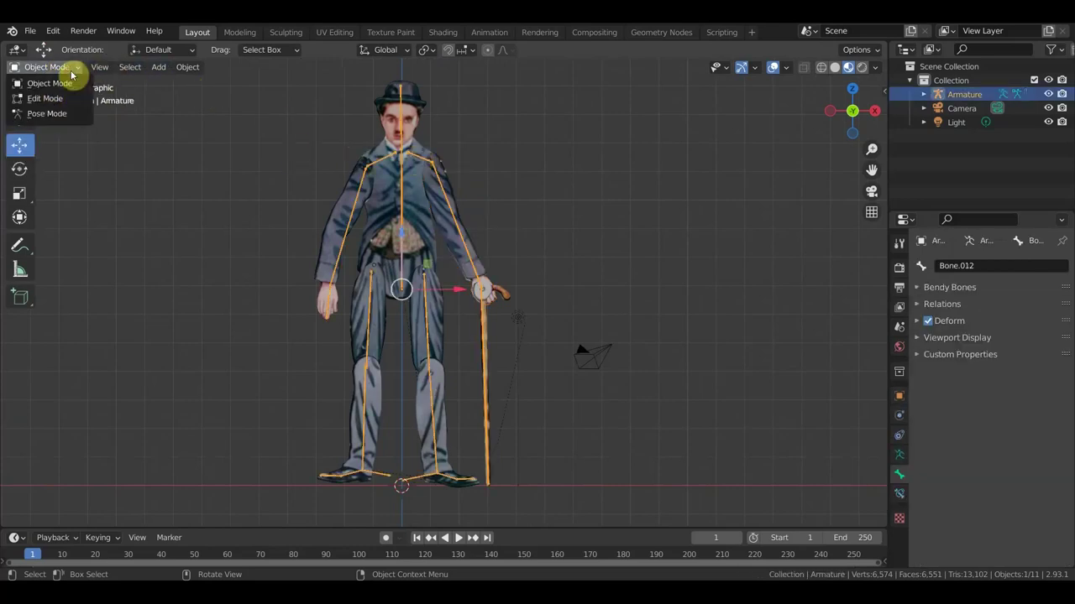
left_click(49, 113)
scroll(415, 407, "up", 3)
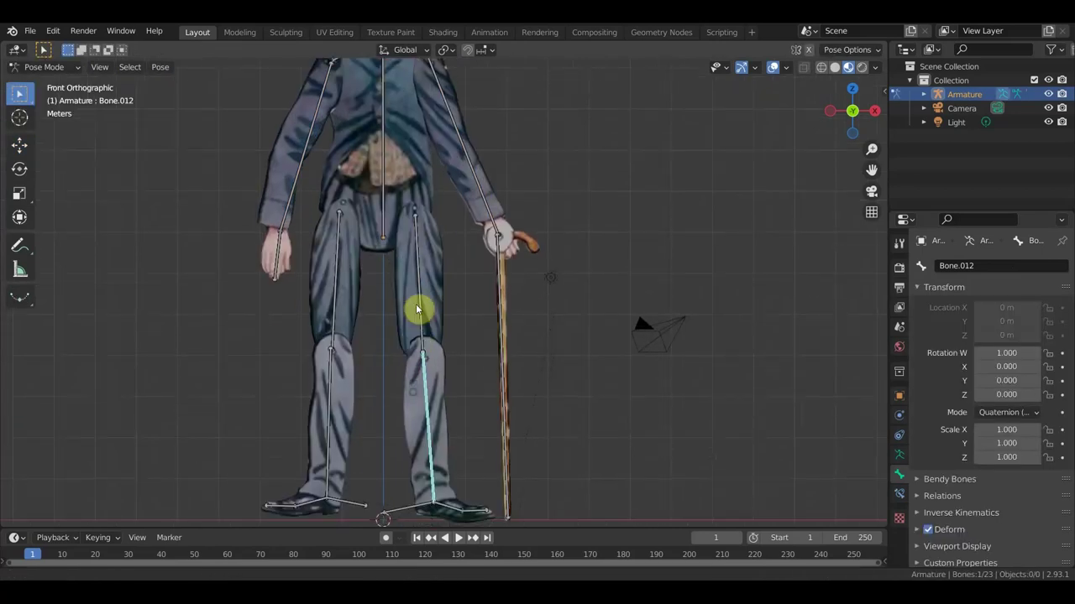
left_click(456, 465)
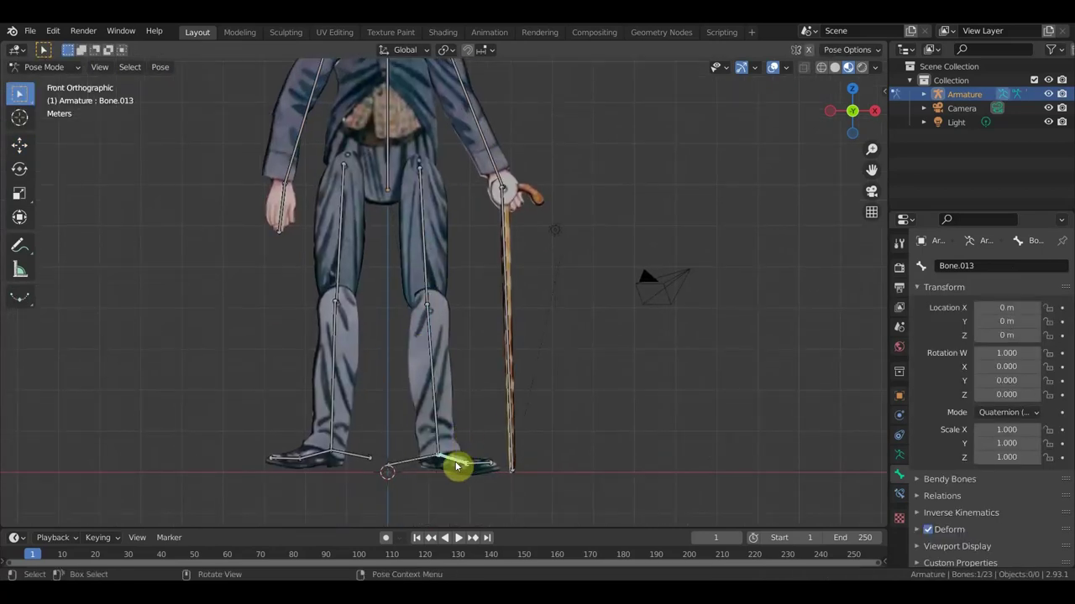
left_click(448, 443, "shift")
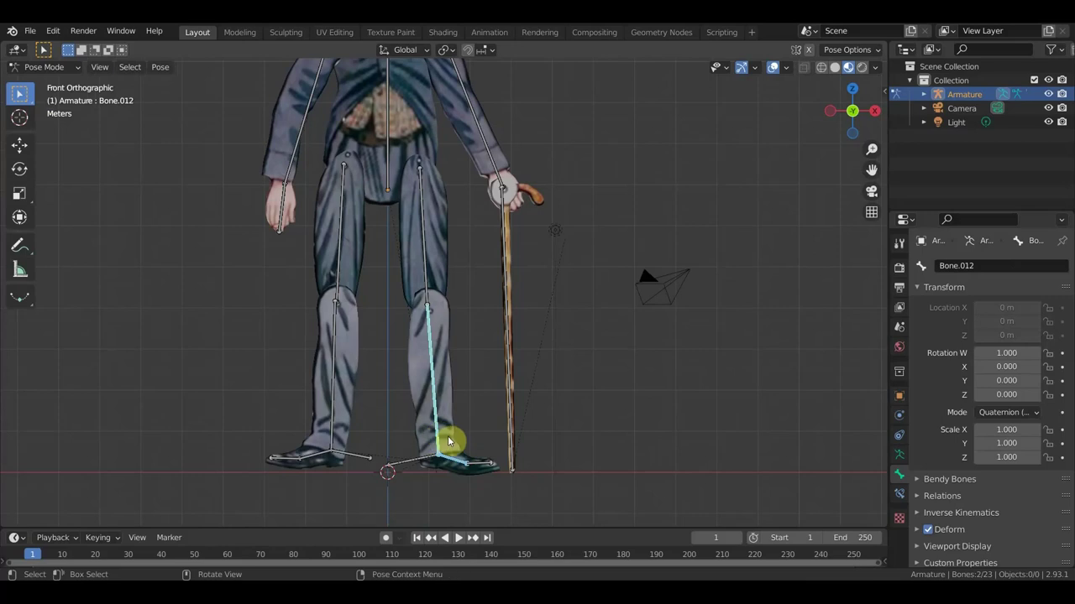
key("ctrl+shift+c")
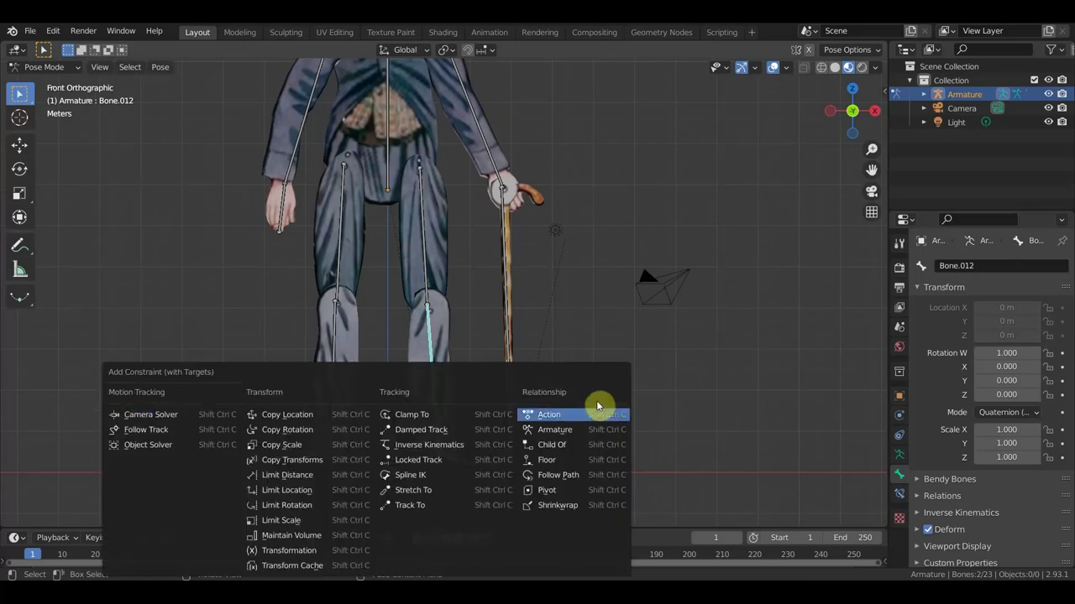
left_click(433, 449)
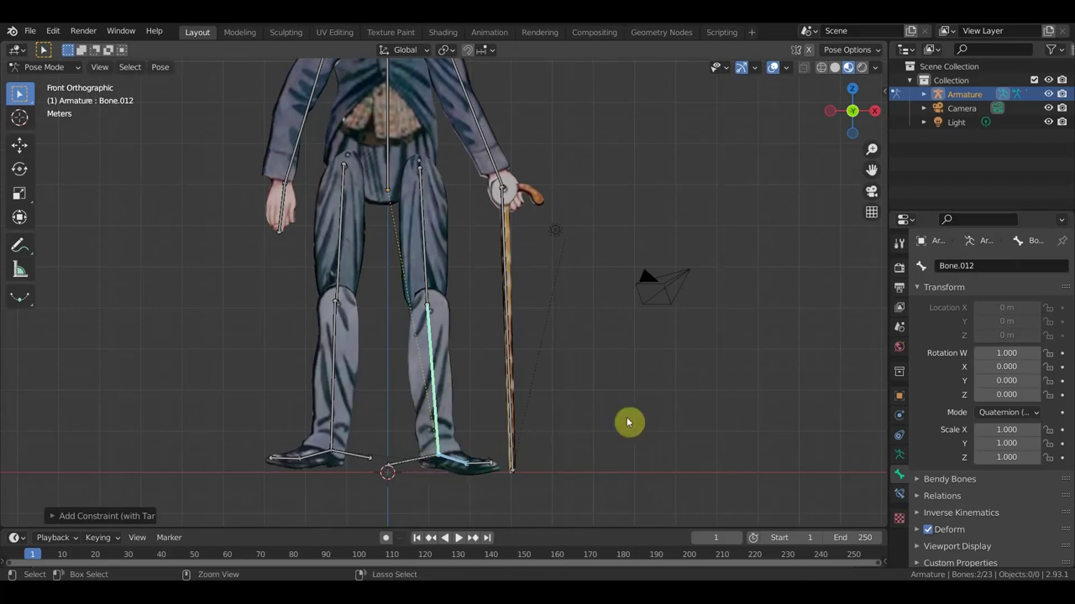
key("ctrl+s")
key("ctrl+z")
key("ctrl+shift+z")
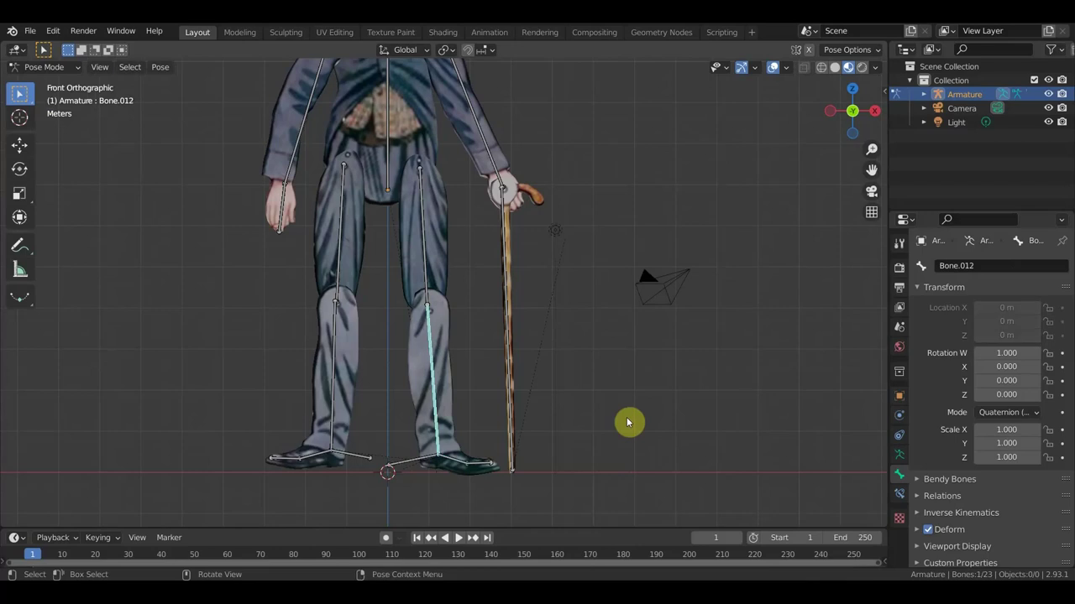
left_click(434, 450)
left_click(438, 435, "shift")
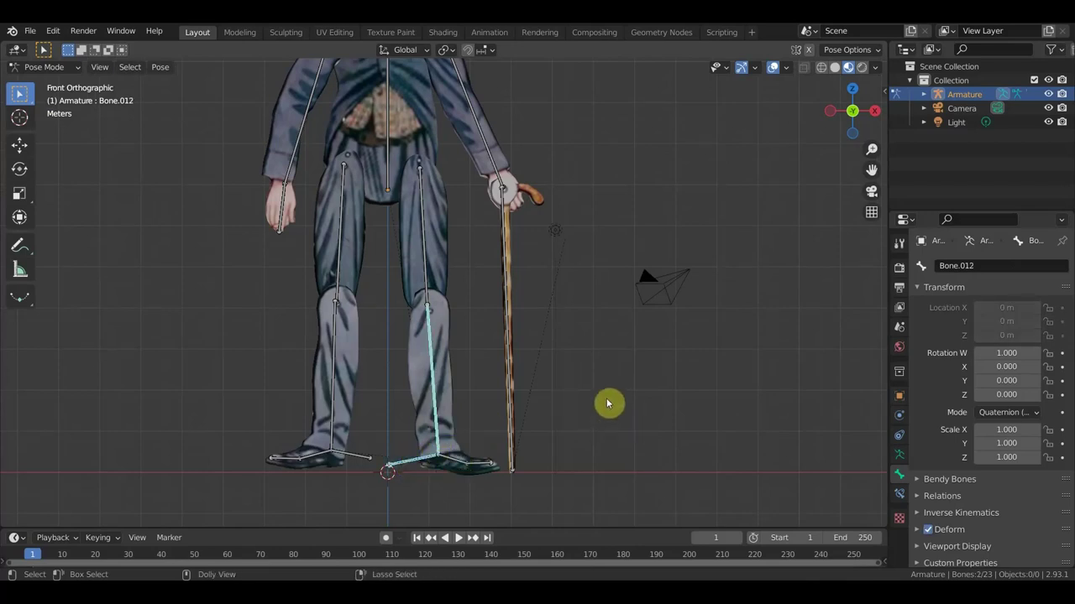
key("shift+ctrl+c")
left_click(591, 405)
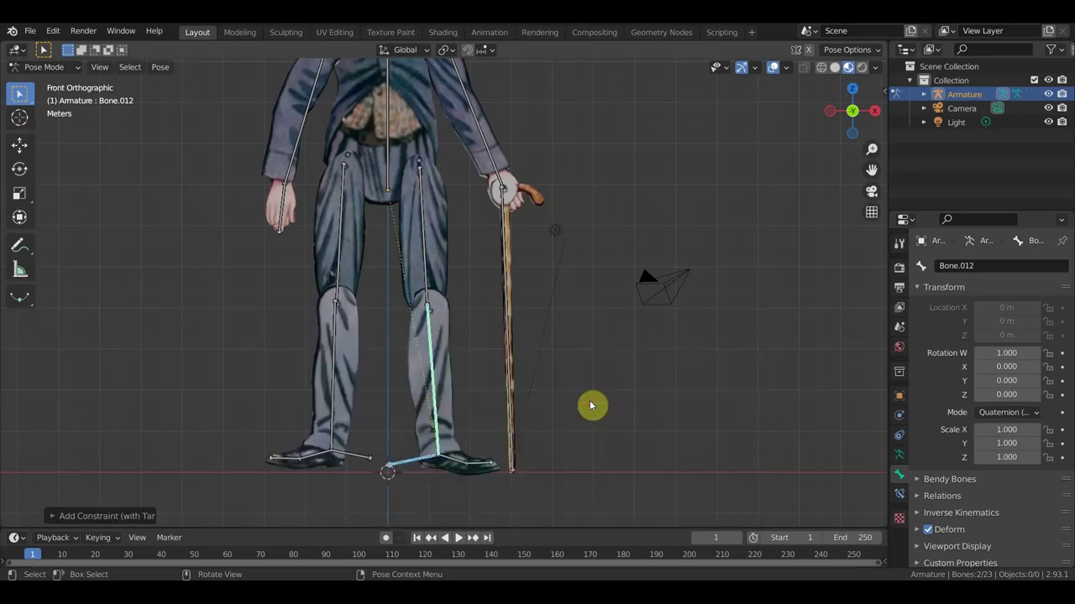
left_click(412, 462)
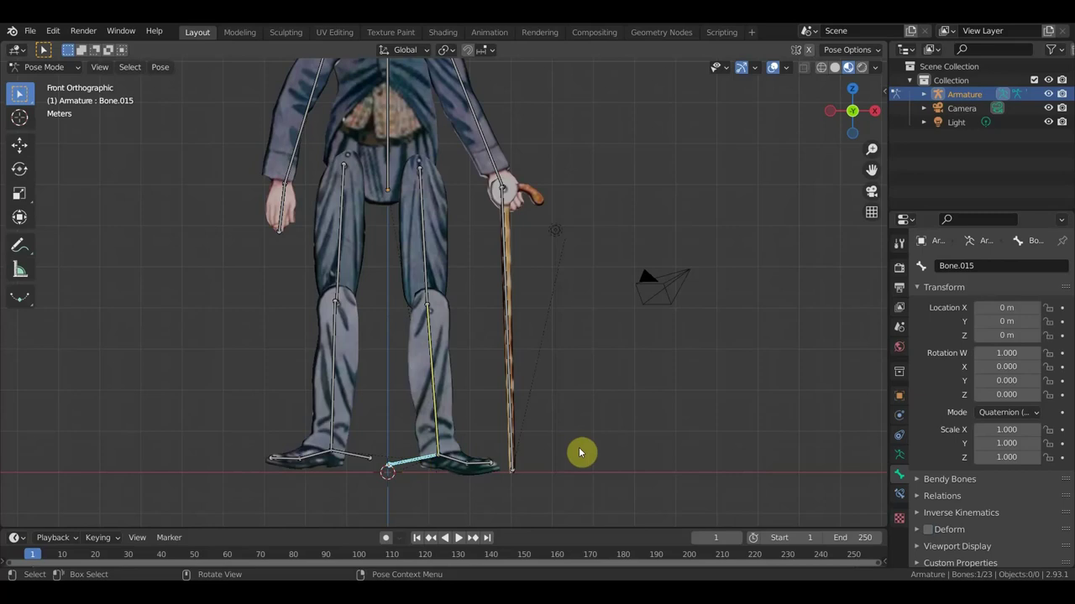
key("g")
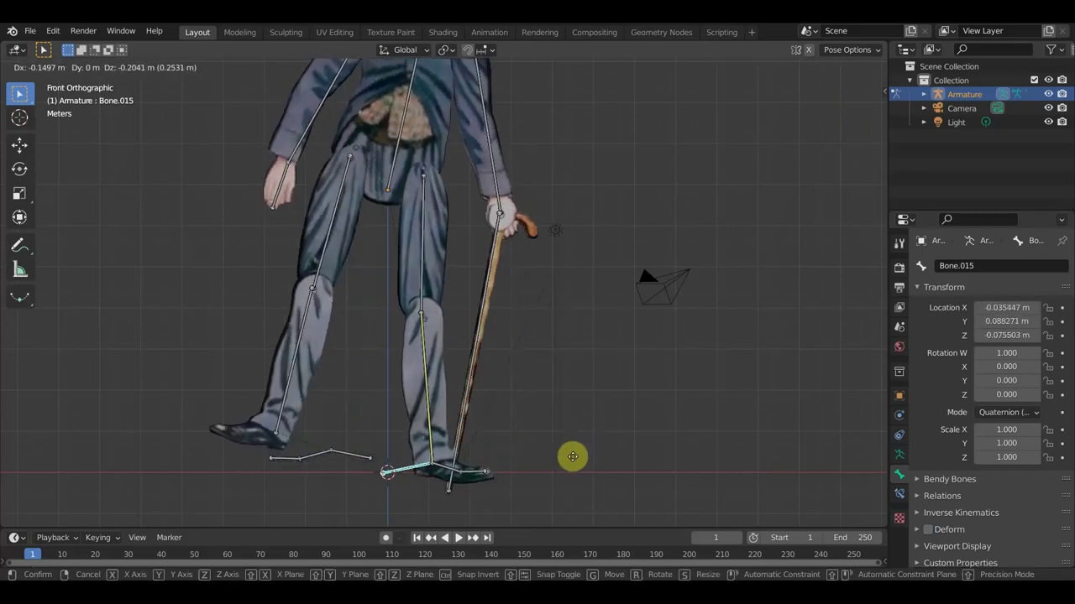
left_click(582, 456)
scroll(586, 450, "down", 4)
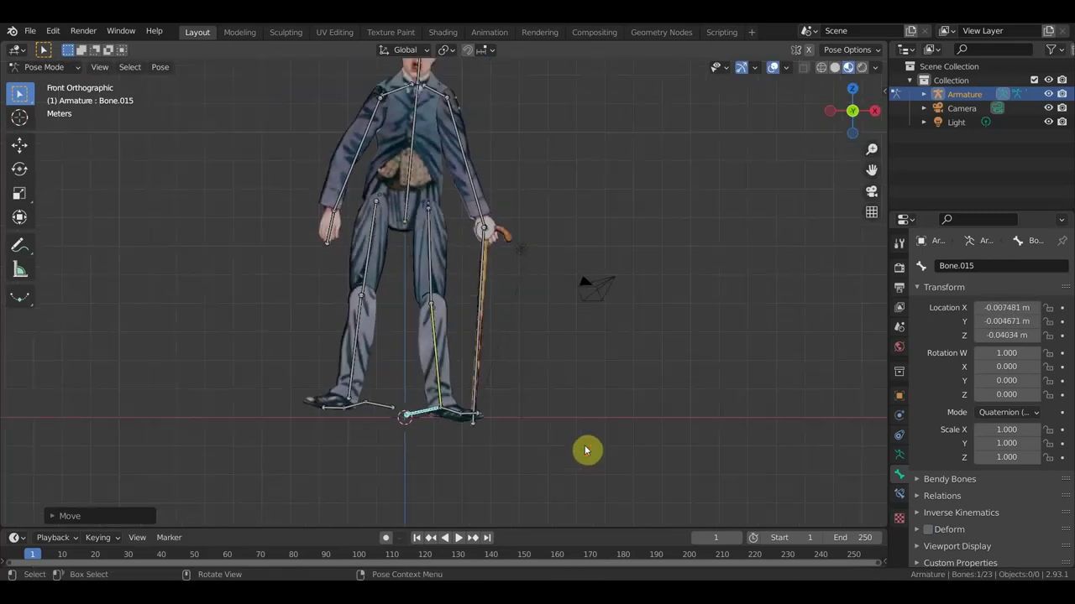
key("g")
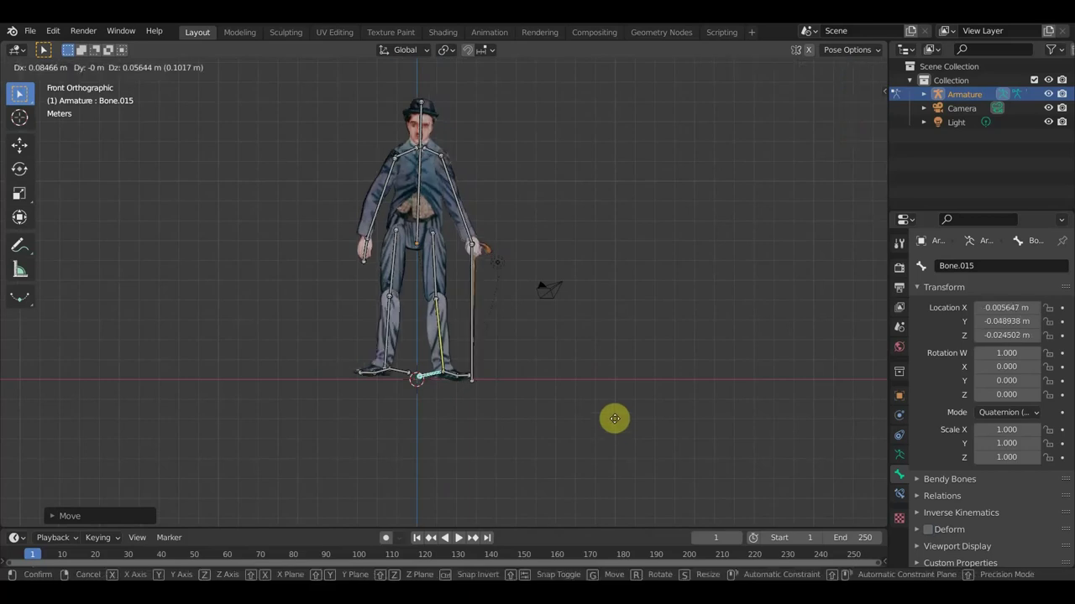
left_click(628, 418)
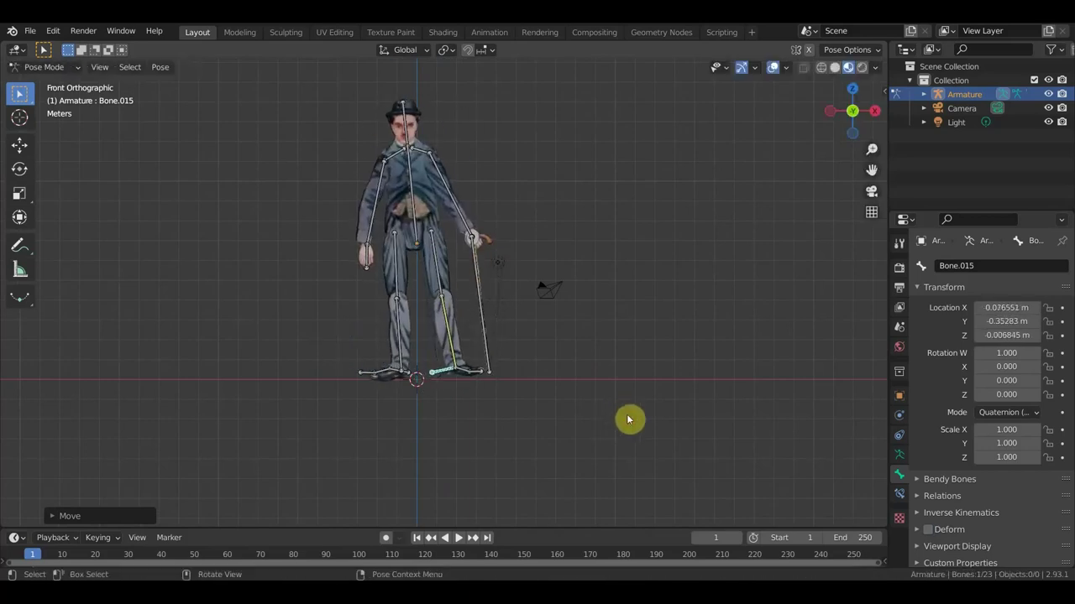
key("ctrl+z")
key("ctrl+z")
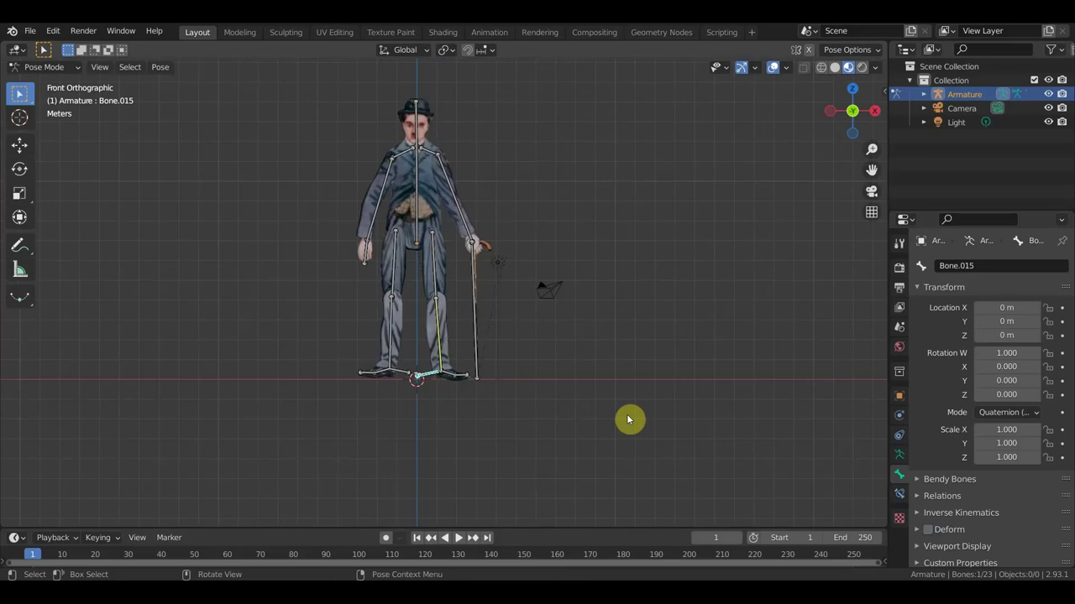
scroll(628, 420, "up", 3)
scroll(628, 419, "up", 1)
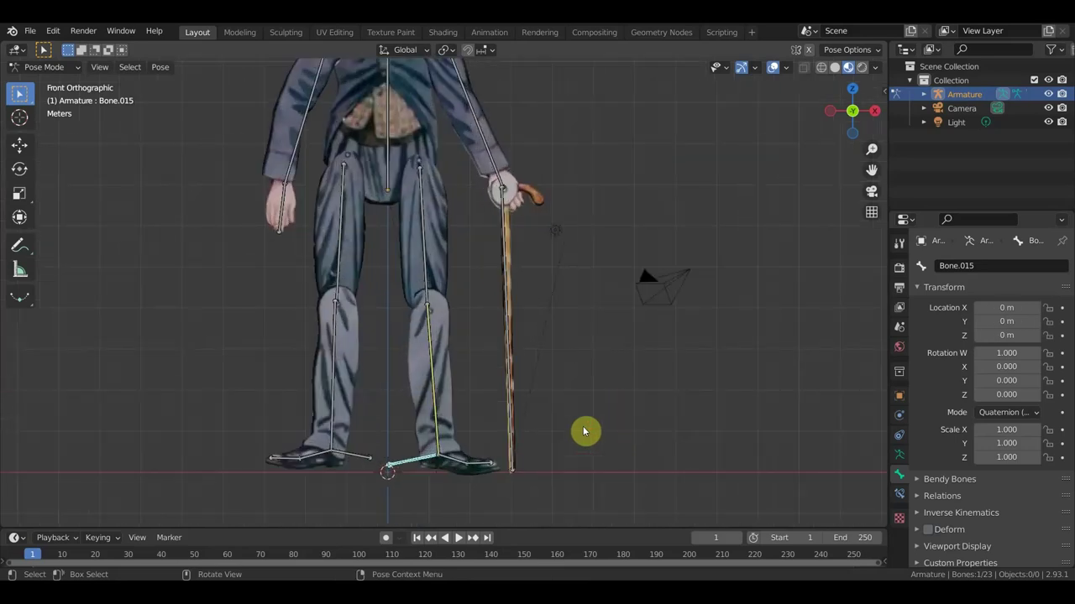
left_click(332, 437, "shift")
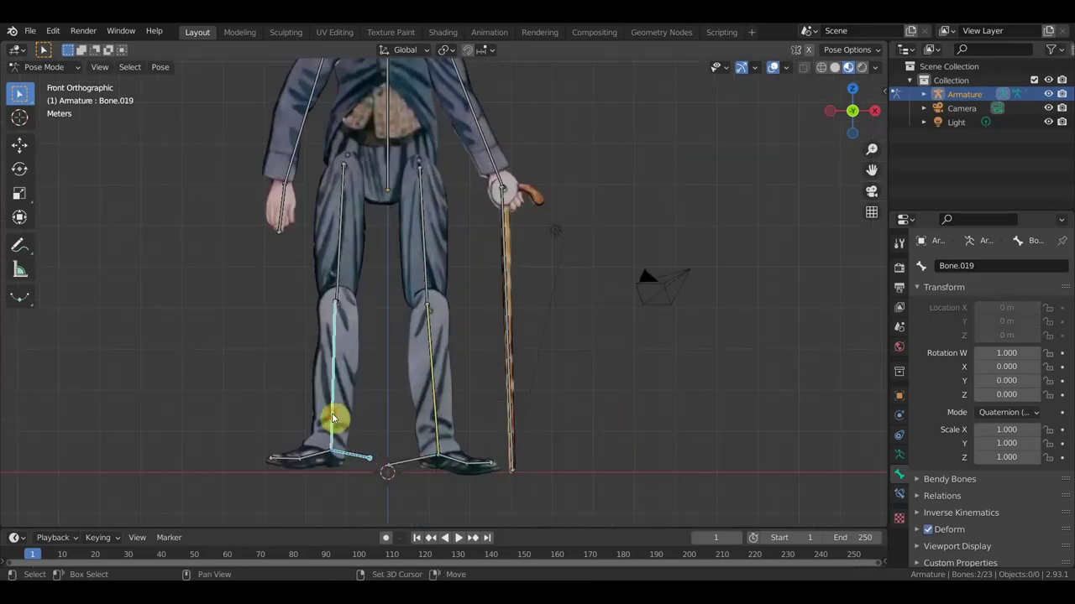
- Add an IK constraint to the left shin targeting foot bone Bone.020, and test it by moving the foot, then undo
key("shift+ctrl+c")
left_click(660, 373)
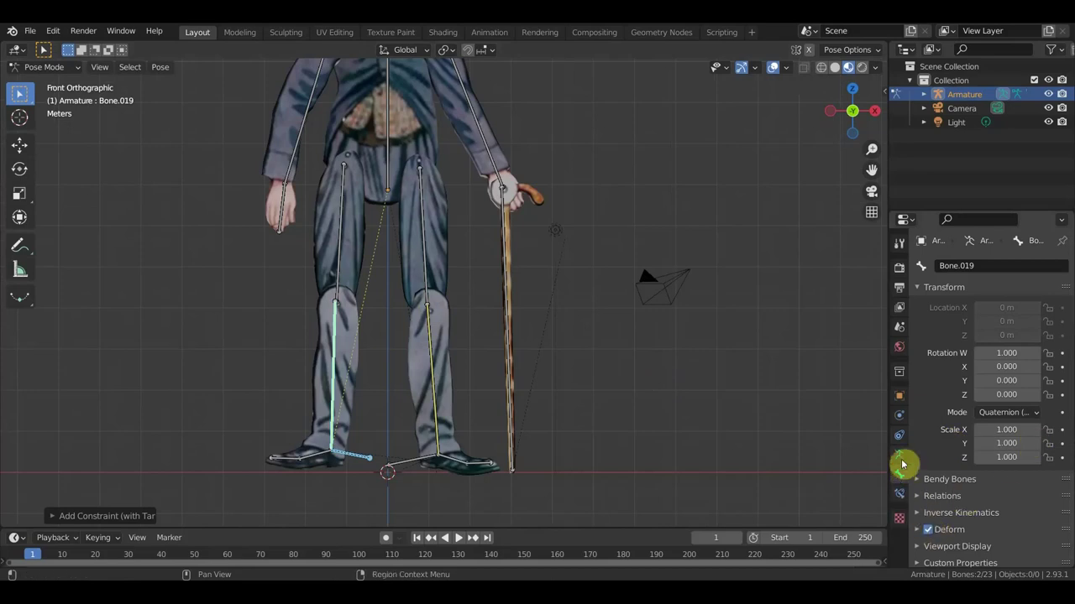
left_click(328, 413)
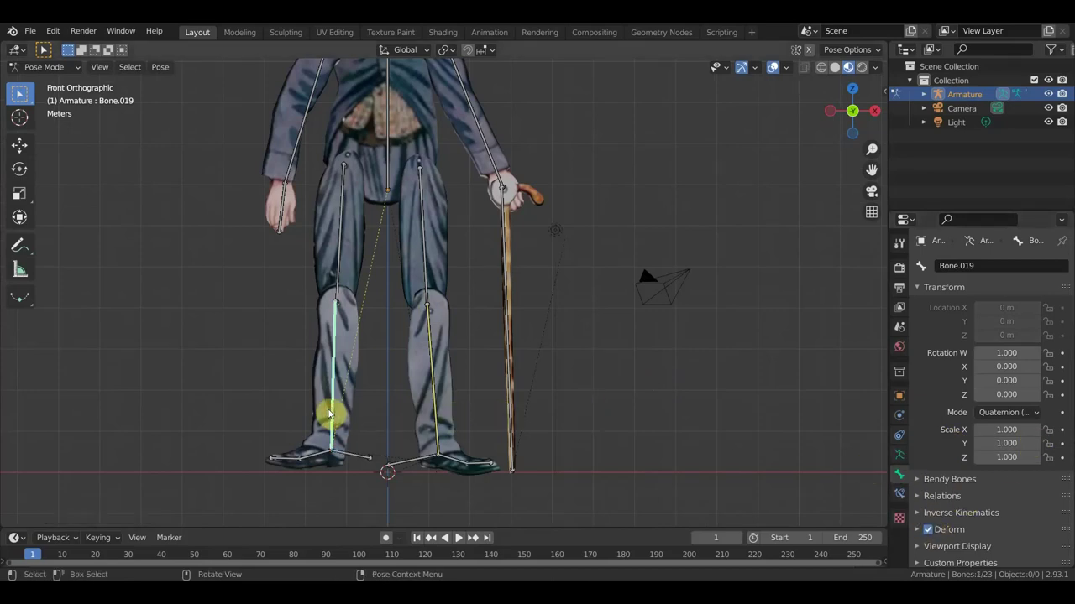
left_click(899, 494)
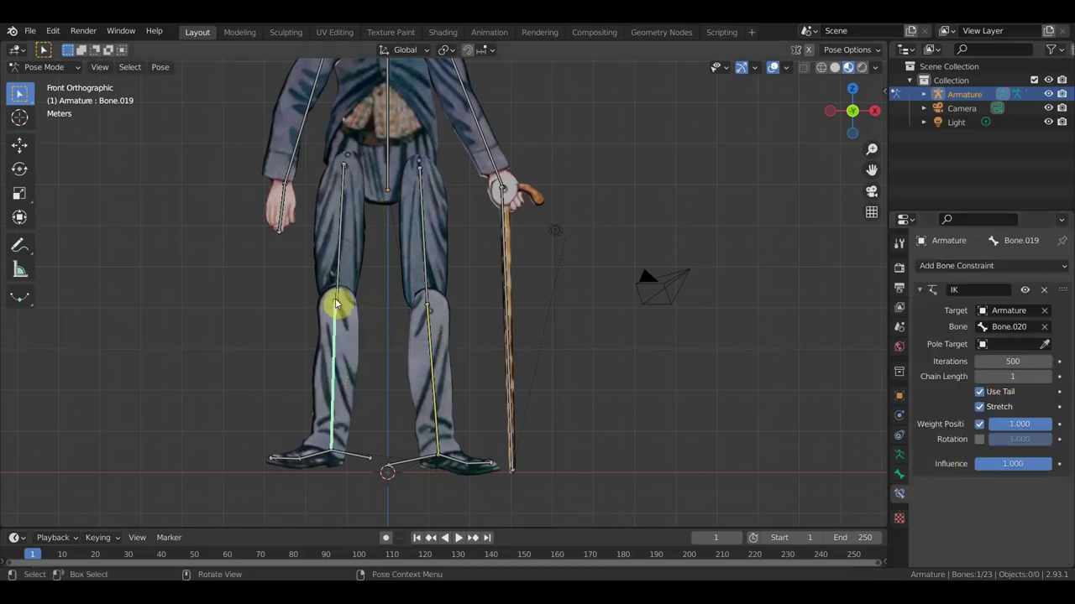
left_click(363, 460)
key("g")
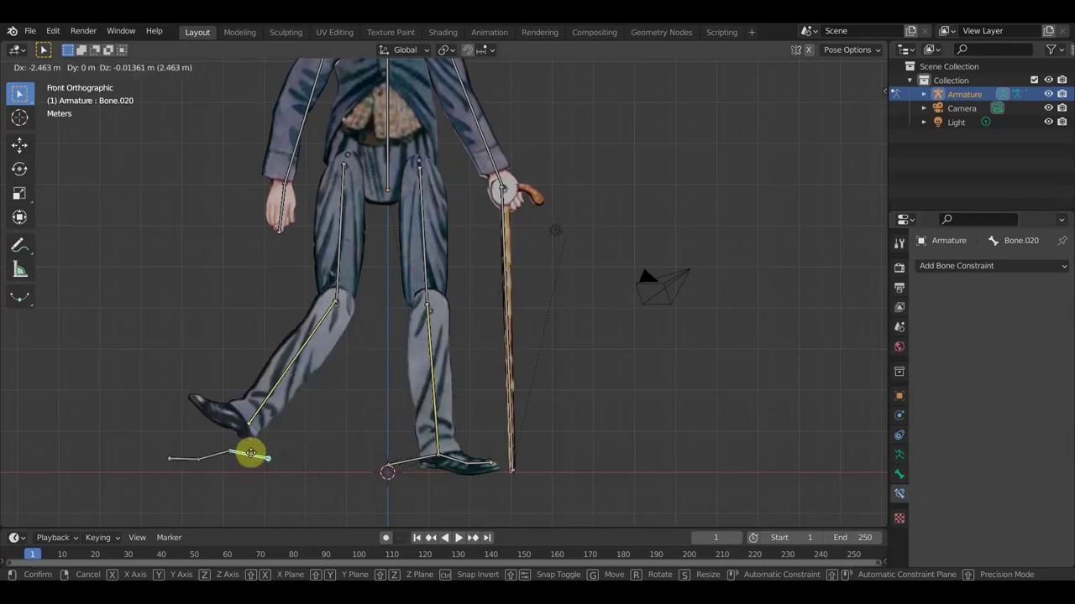
left_click(379, 463)
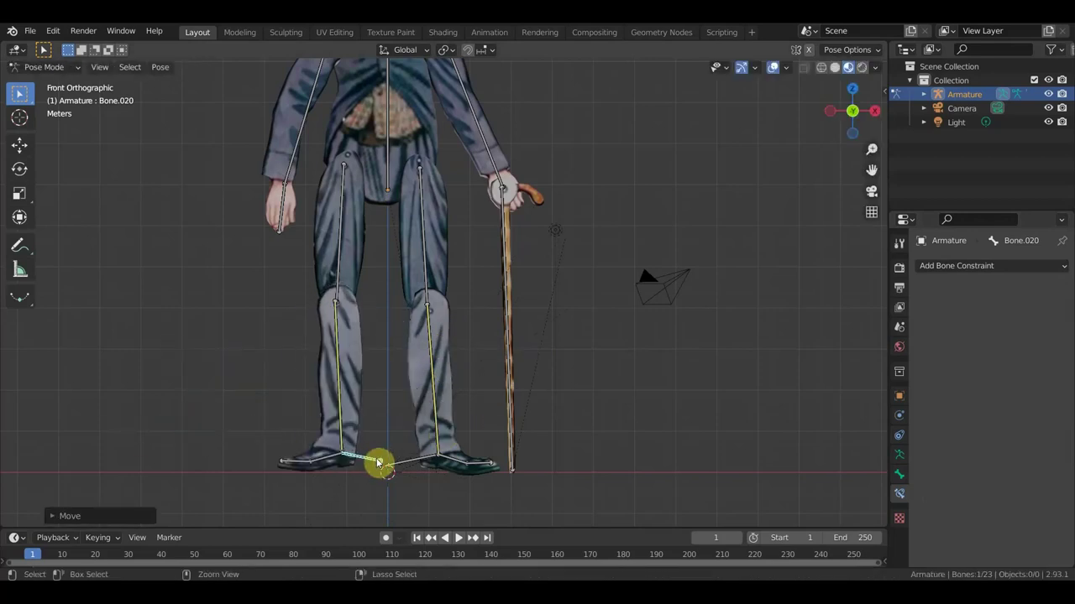
key("ctrl+z")
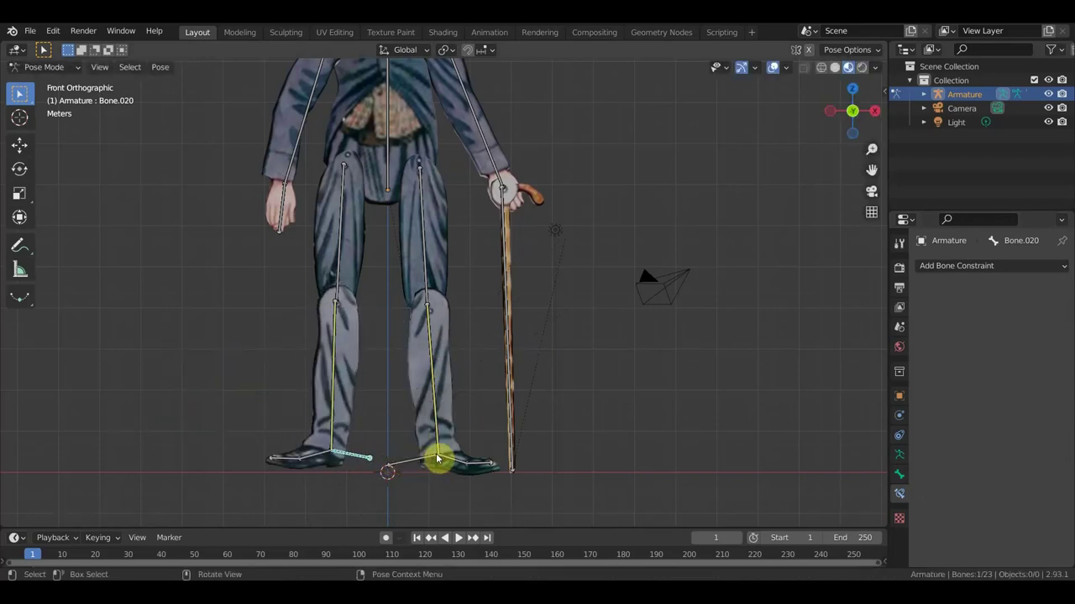
- Set the right shin Bone.012's IK Chain Length to 2
left_click(432, 437)
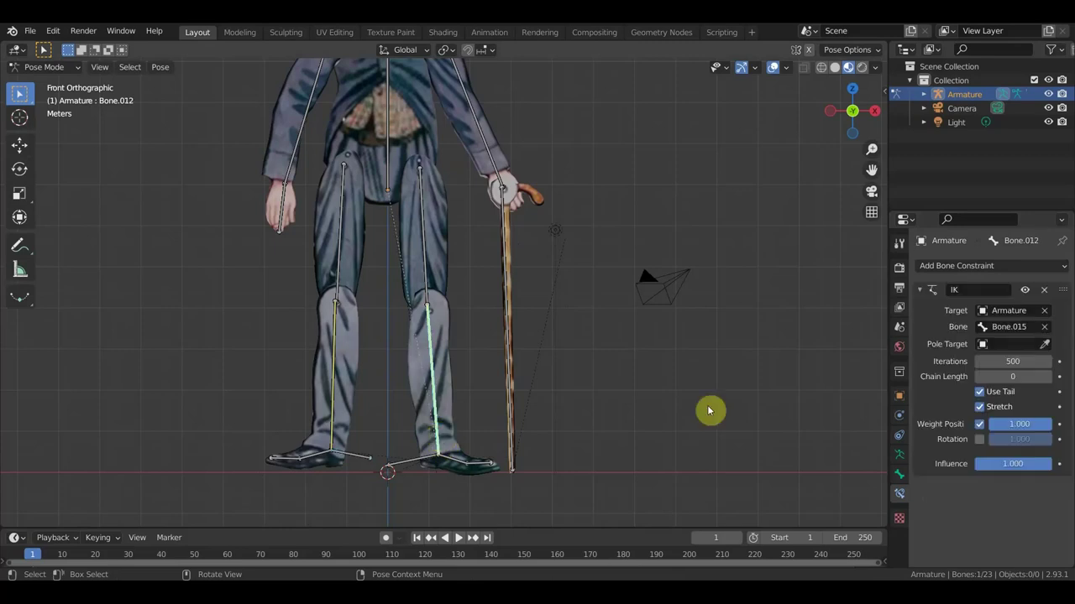
left_click(1047, 378)
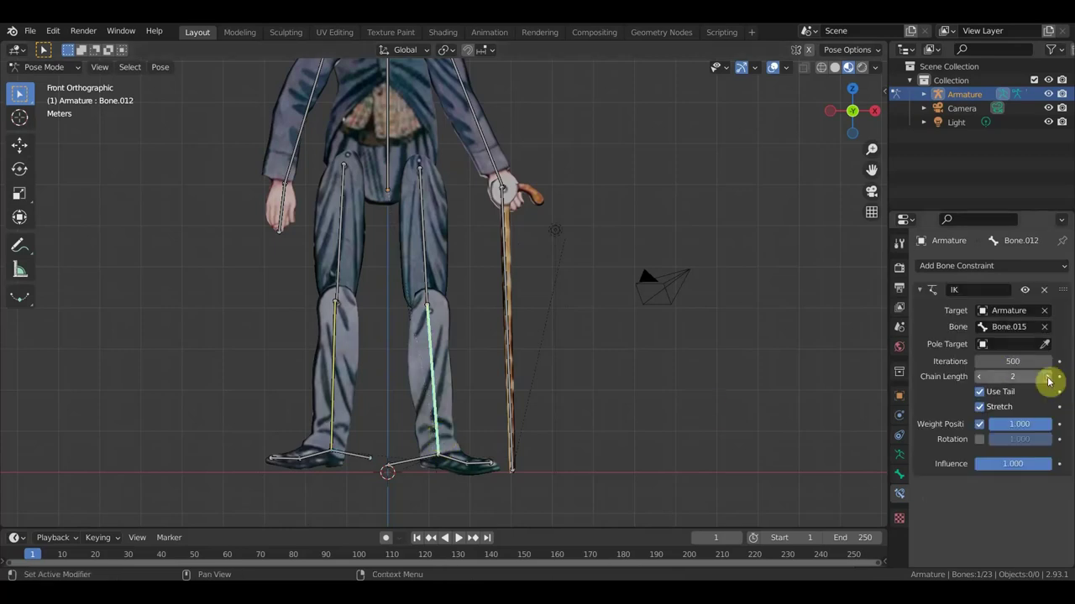
scroll(630, 367, "down", 4)
scroll(545, 386, "up", 1)
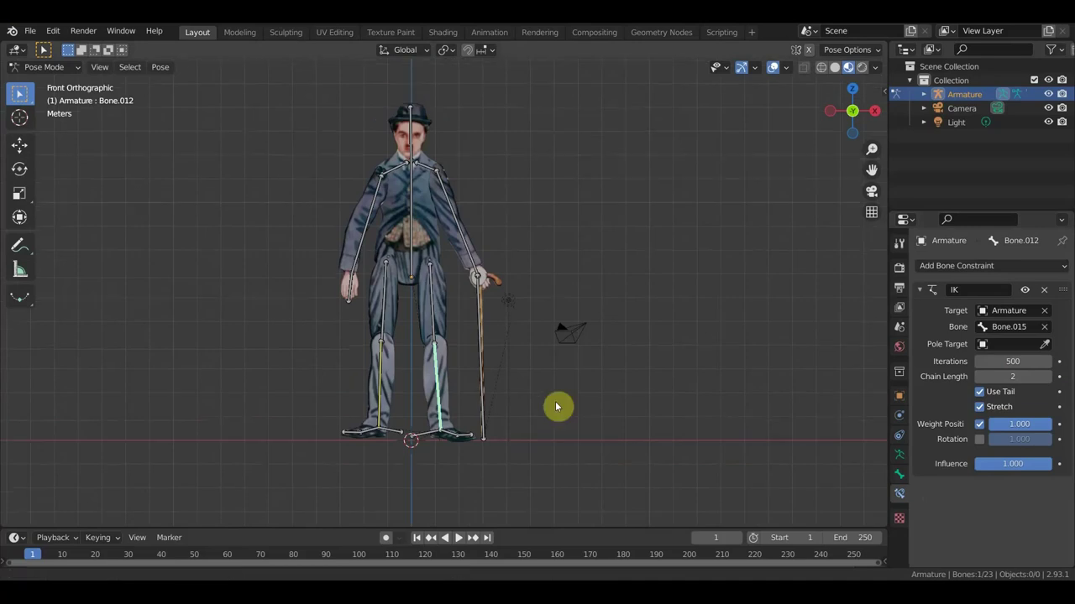
scroll(522, 382, "up", 4)
left_click(517, 366)
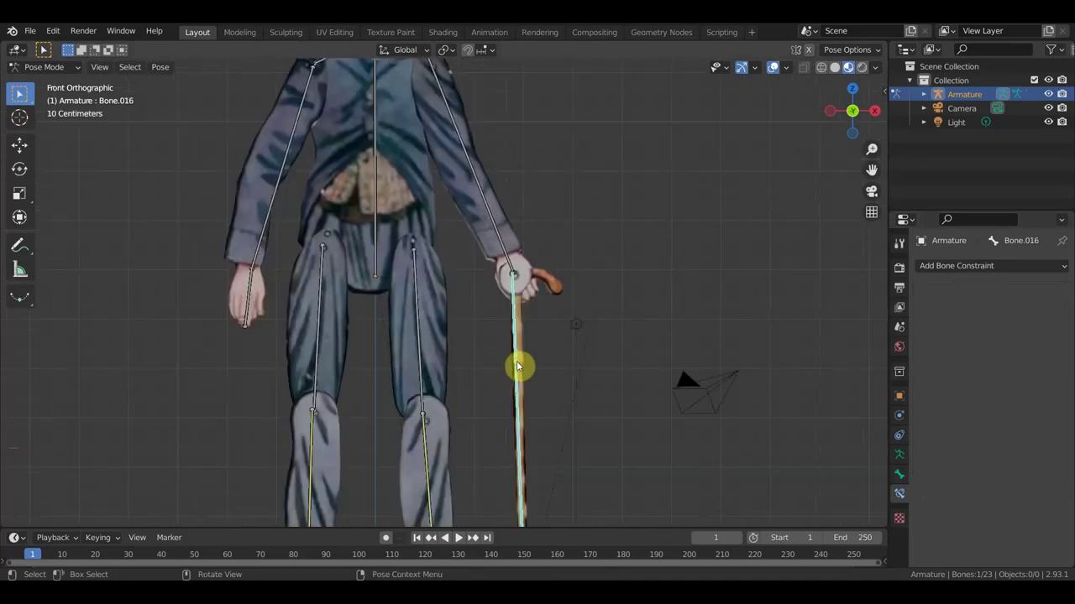
mouse_move(542, 317)
middle_mouse_down()
mouse_move(388, 364)
mouse_move(479, 343)
mouse_move(604, 339)
middle_mouse_up()
key("KP_1")
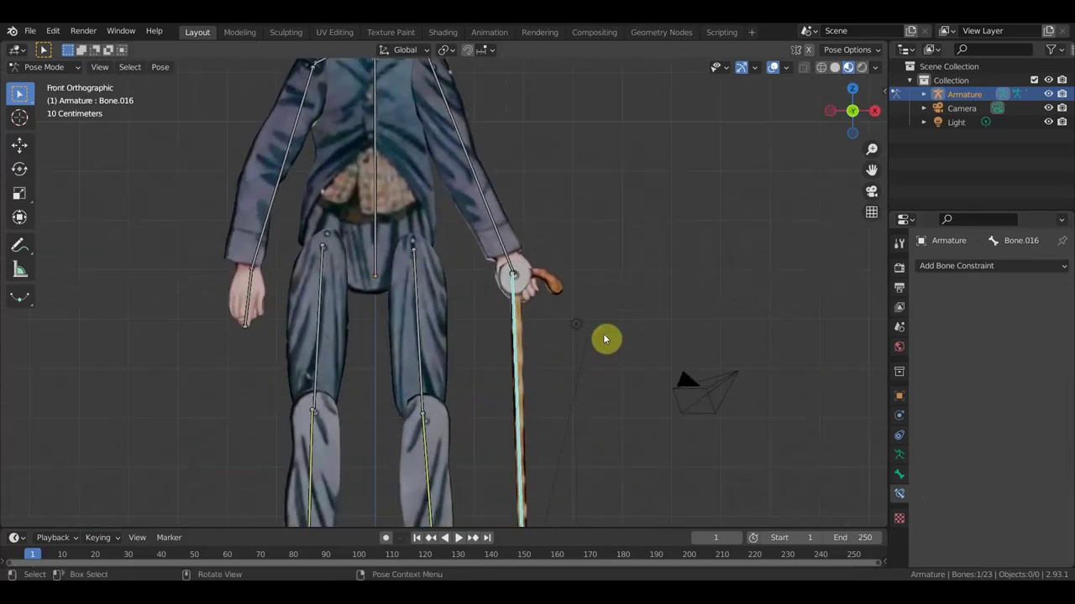
key("r")
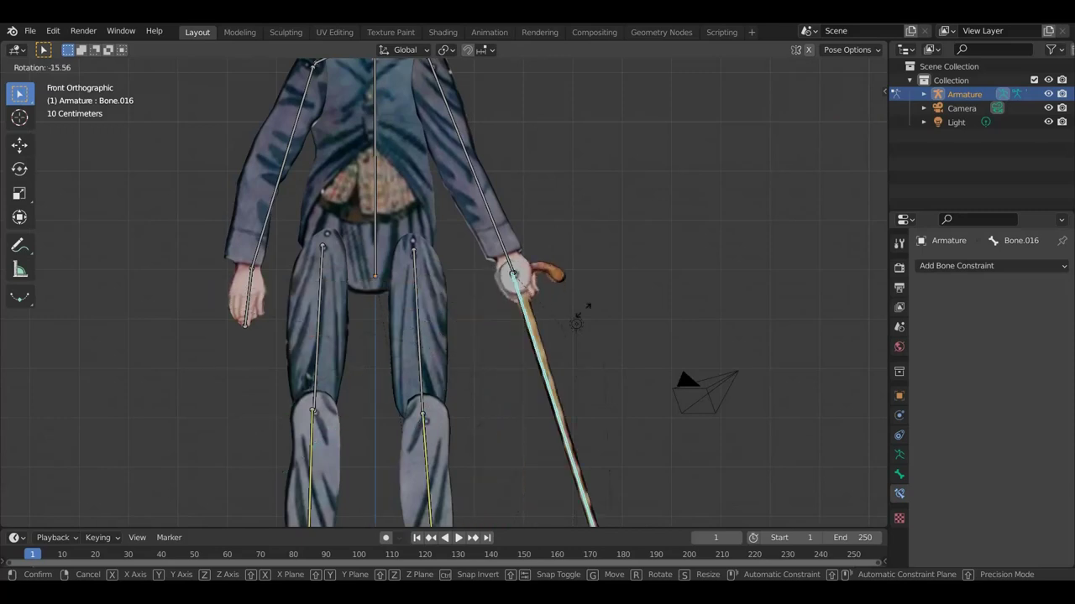
left_click(551, 342)
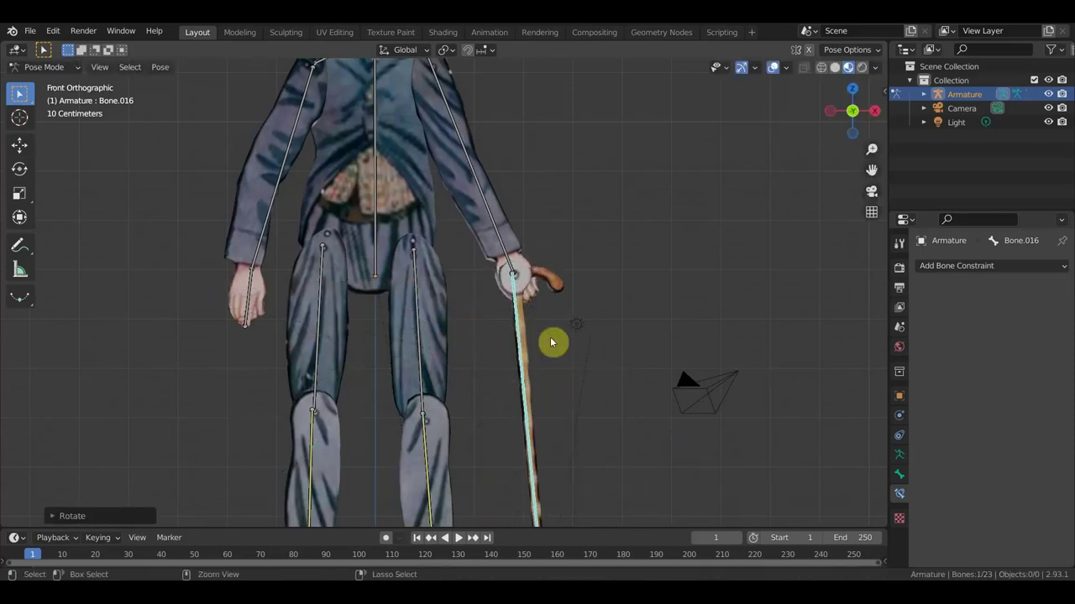
key("ctrl+z")
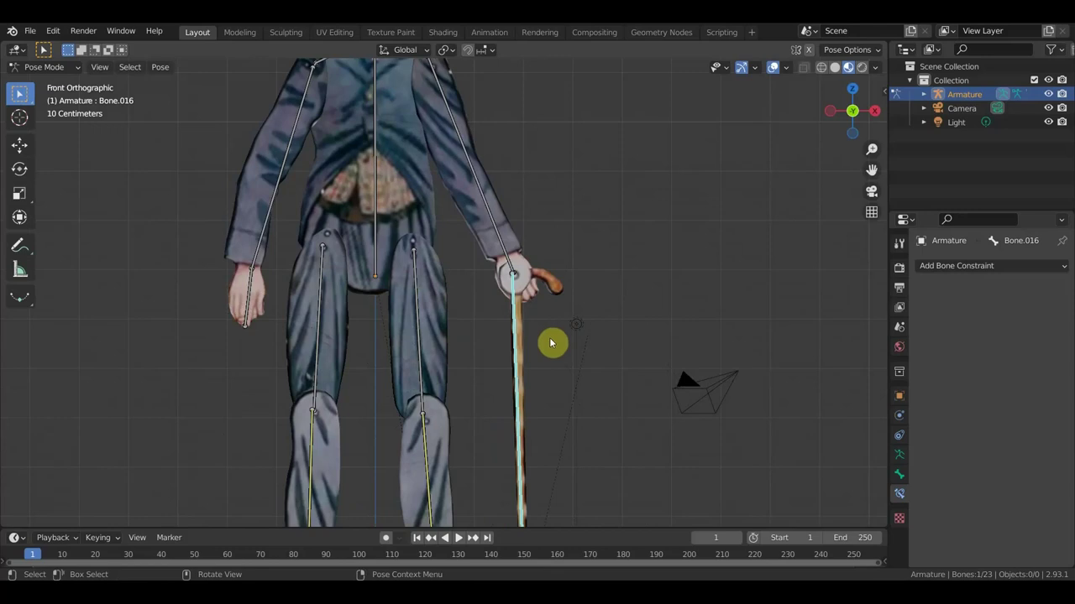
scroll(526, 289, "down", 3)
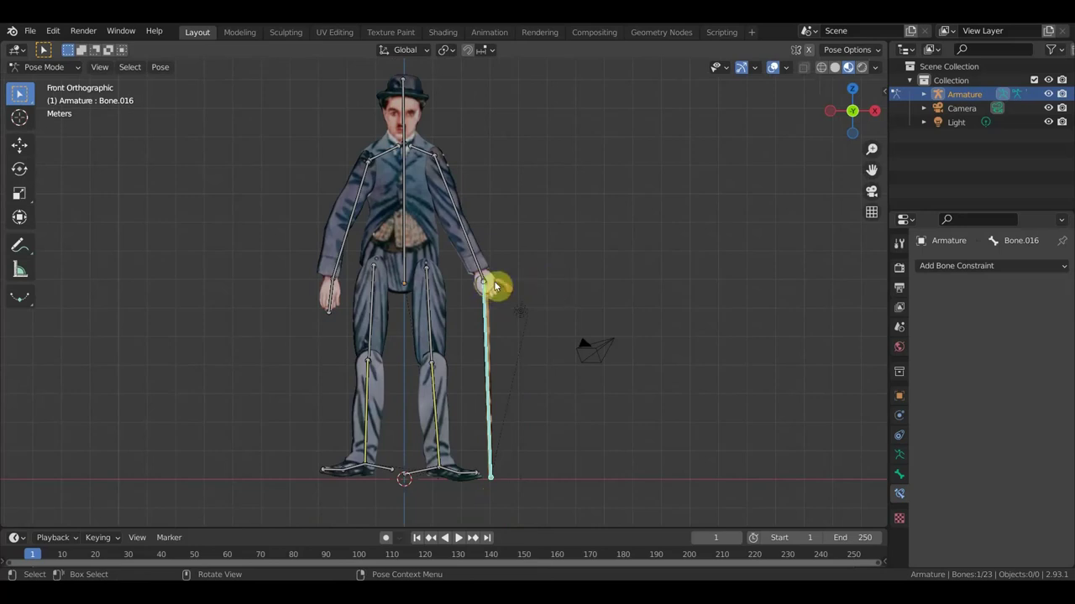
scroll(495, 298, "up", 2)
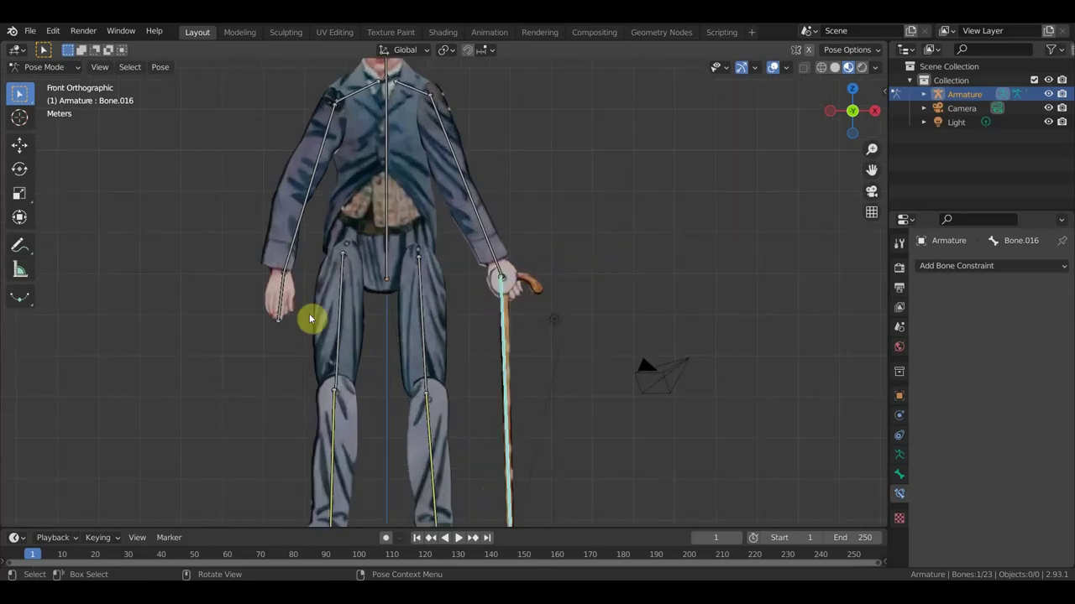
left_click(332, 121)
key("r")
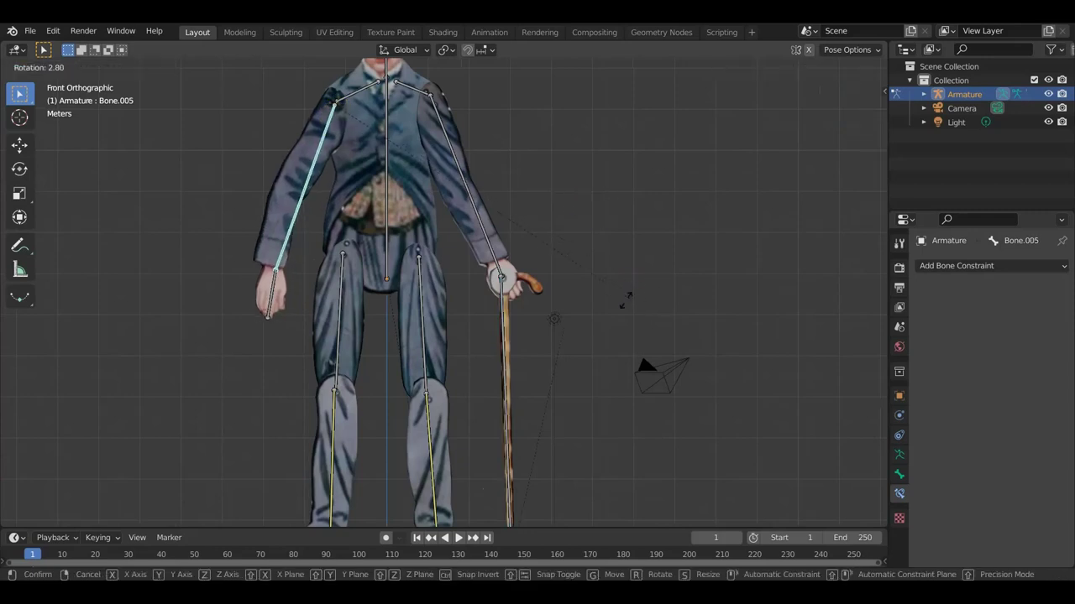
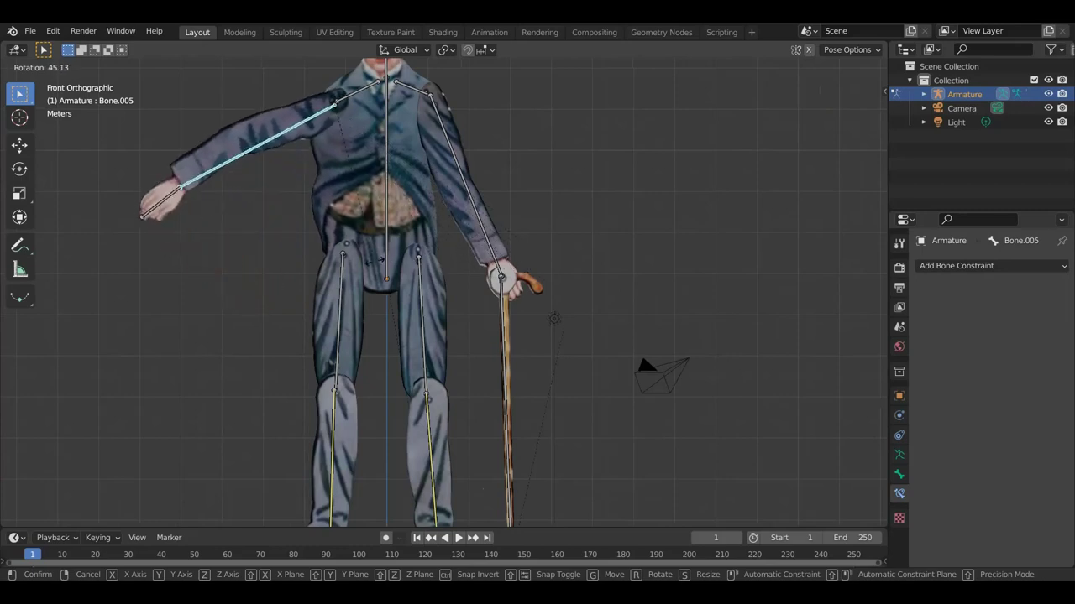
- Confirm the cane-arm bone rotation and reframe the figure in the viewport
left_click(507, 239)
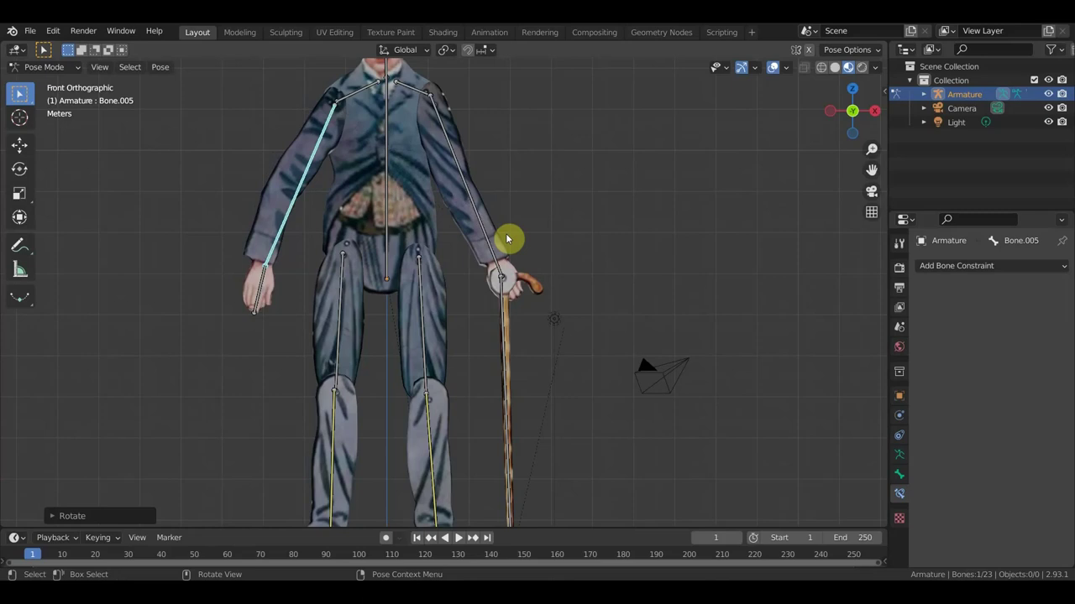
scroll(506, 239, "down", 2)
scroll(527, 188, "down", 1, "shift")
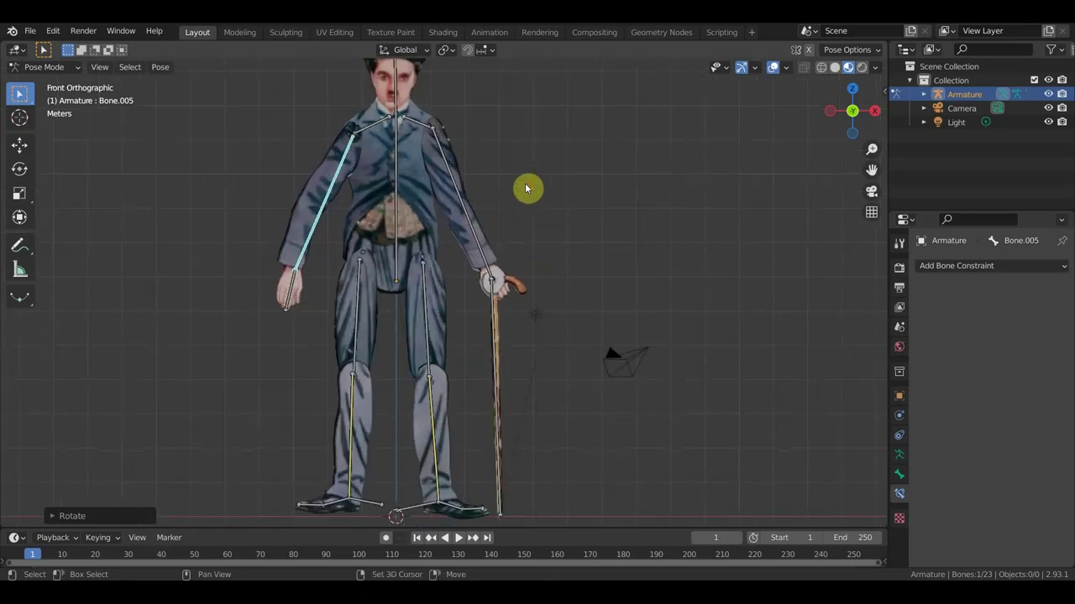
scroll(546, 218, "up", 1, "shift")
scroll(549, 278, "up", 1, "shift")
scroll(537, 275, "up", 1)
scroll(529, 271, "up", 1)
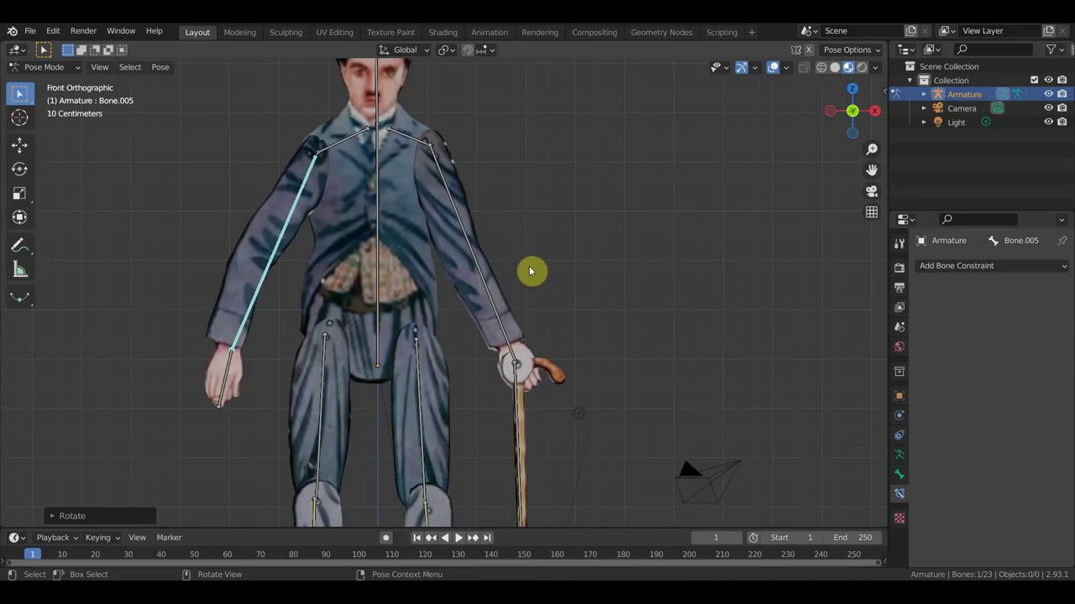
scroll(538, 244, "up", 1)
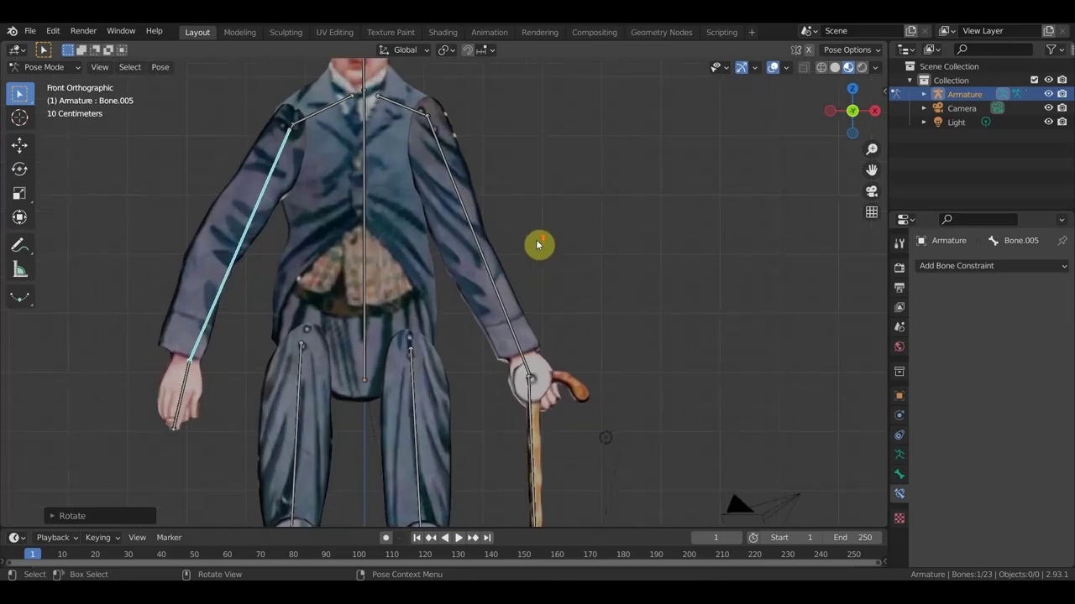
scroll(535, 244, "down", 1)
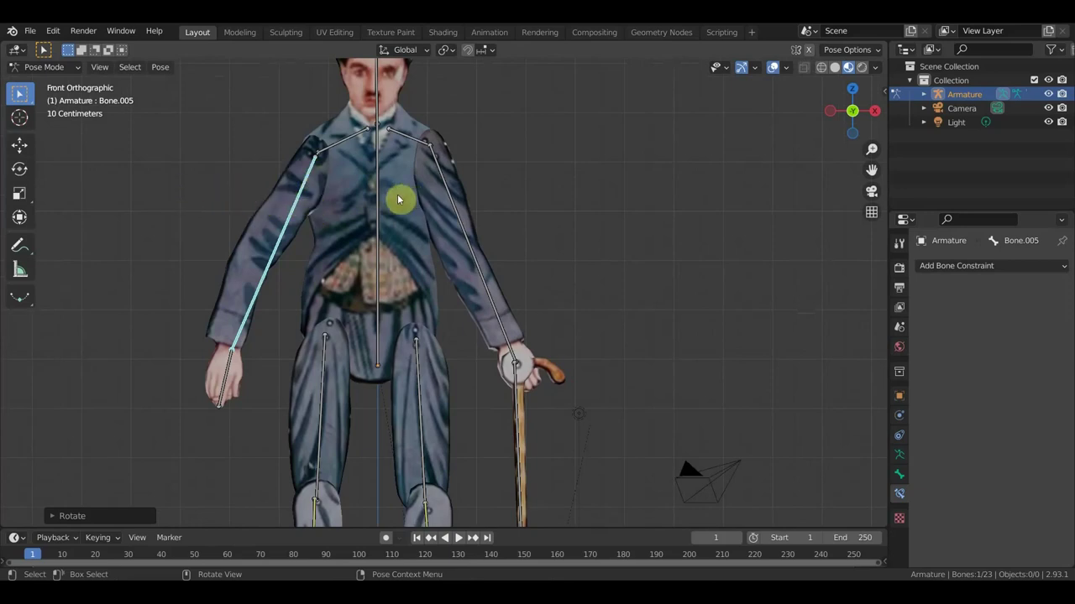
middle_click_drag(549, 255, 549, 312, "shift")
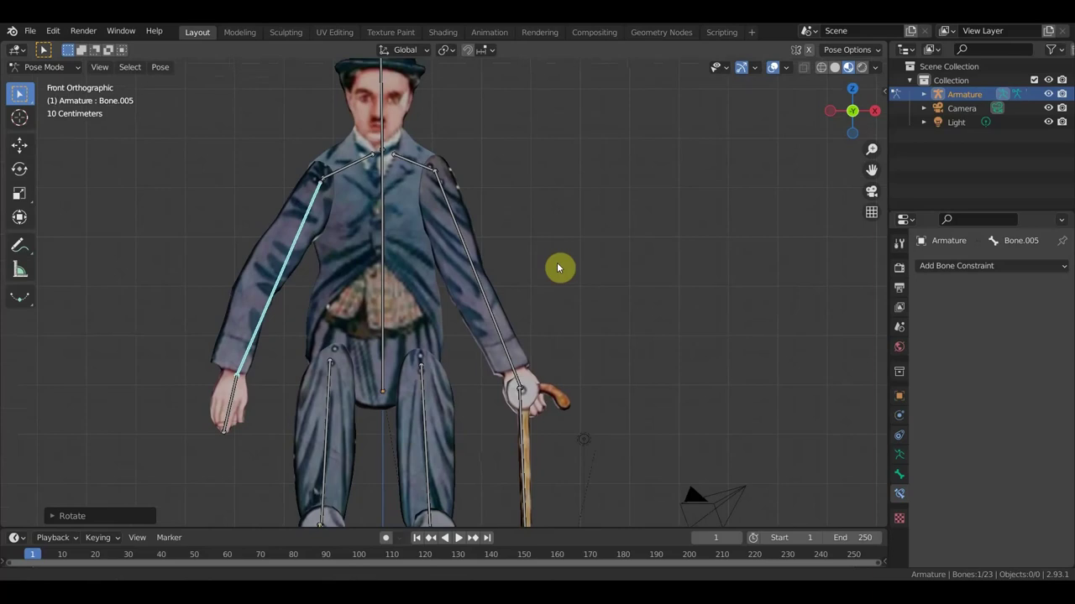
scroll(529, 282, "up", 1)
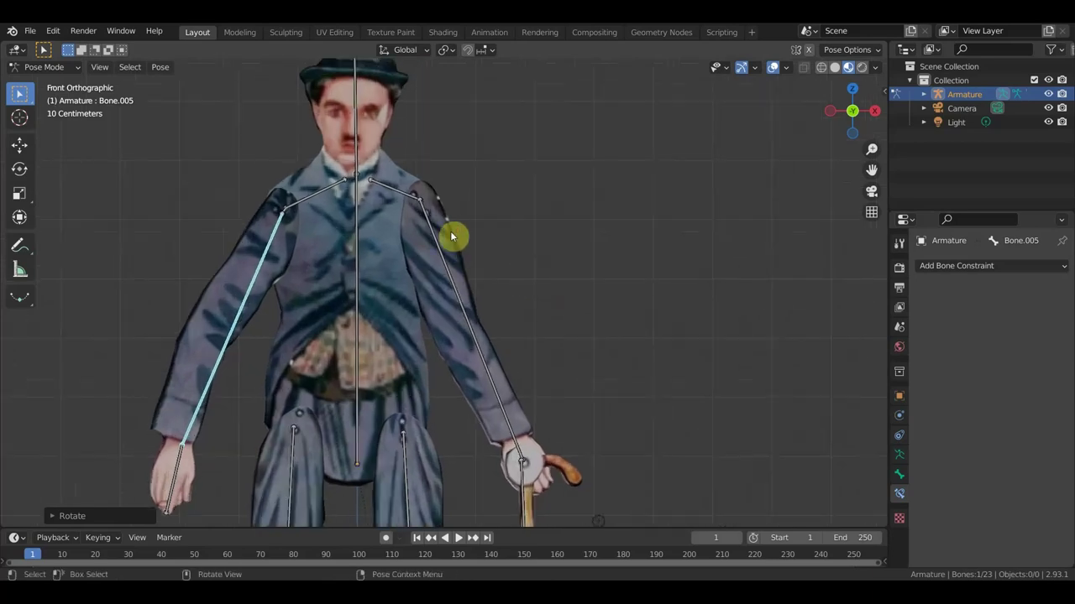
- Swing the screen-right arm bone outward as a test, then undo it
left_click(427, 217)
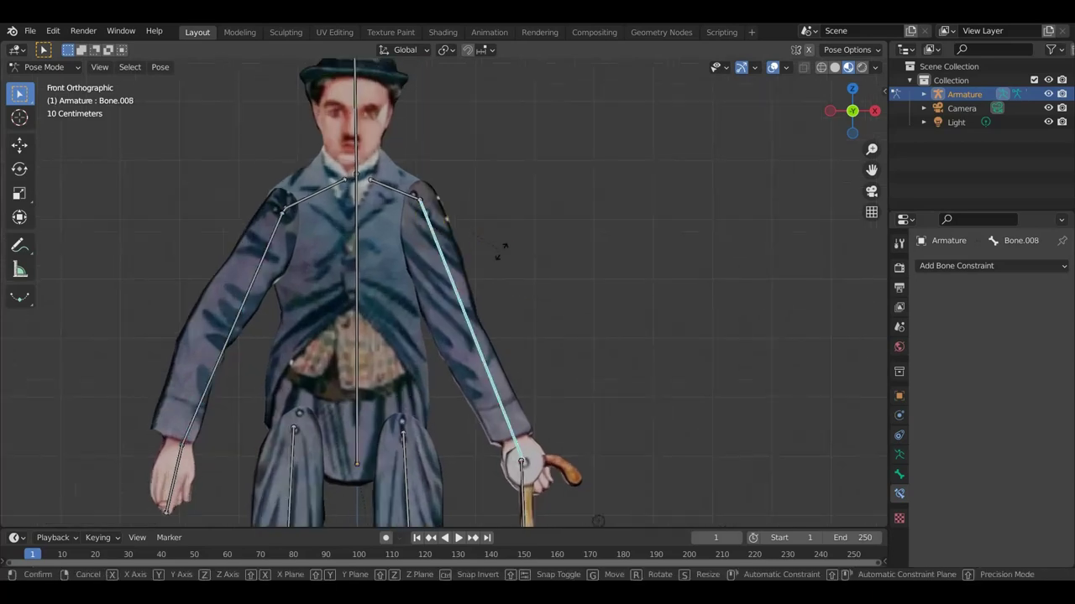
key("r")
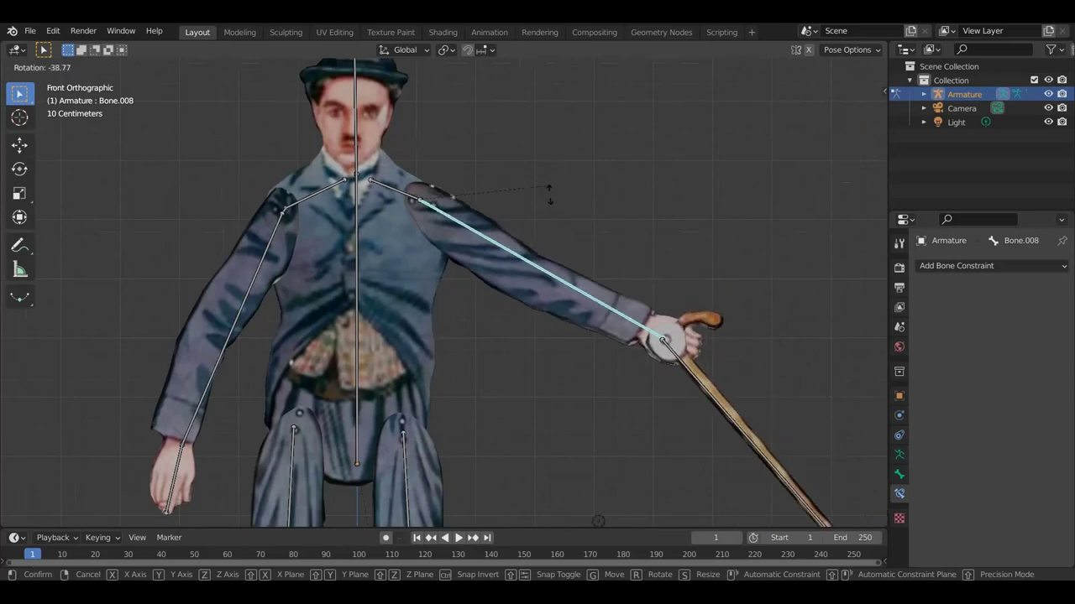
left_click(561, 162)
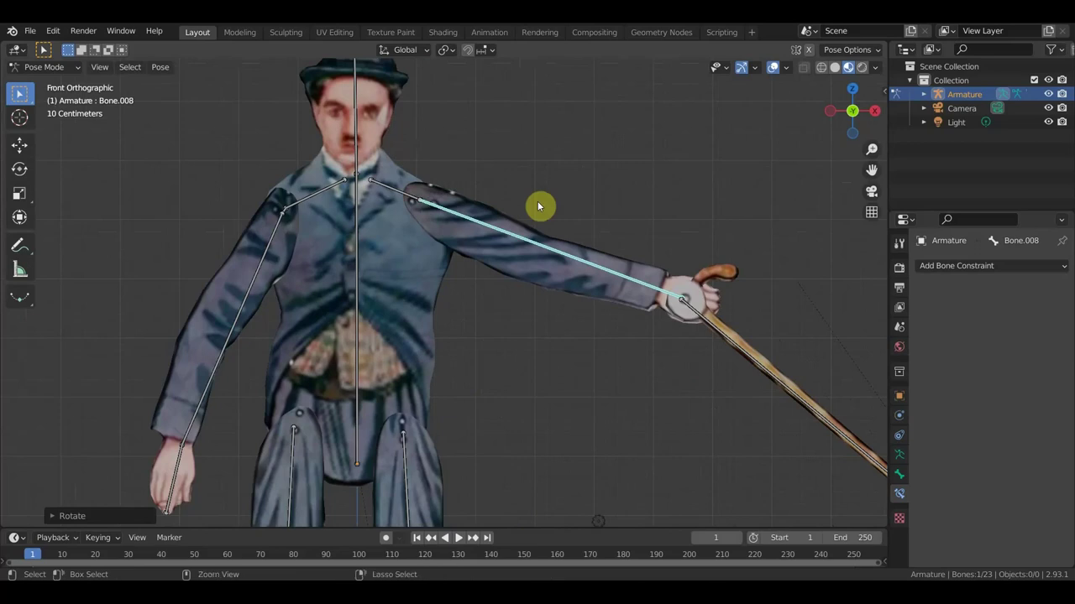
key("ctrl+z")
- Return to Object Mode and select the character's body mesh
left_click(53, 68)
left_click(59, 84)
left_click(394, 245)
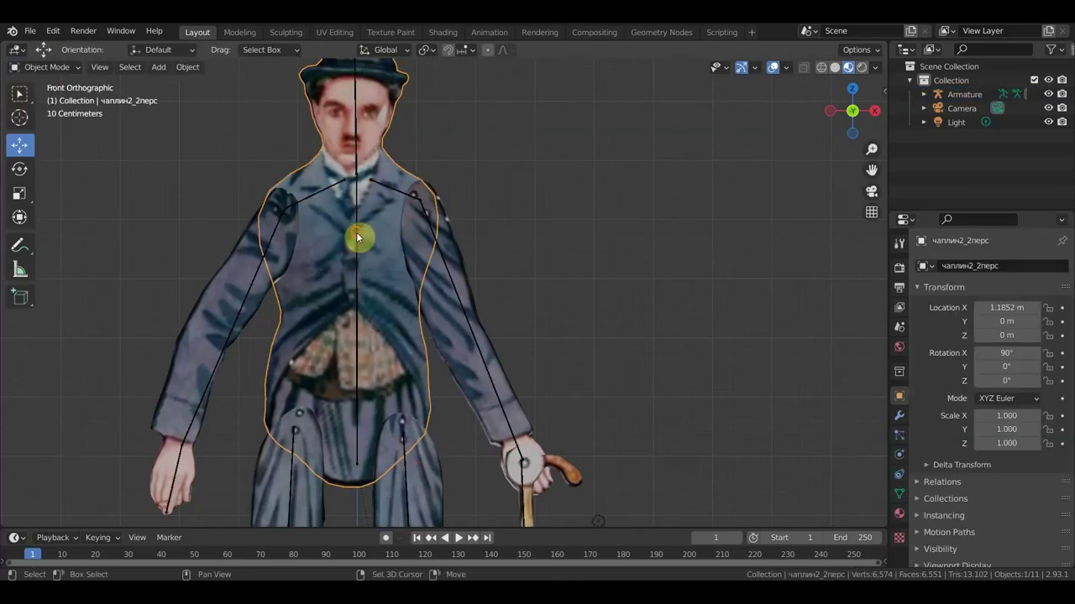
- Parent the body mesh to the central spine bone with Ctrl+P > Bone
left_click(357, 238, "shift")
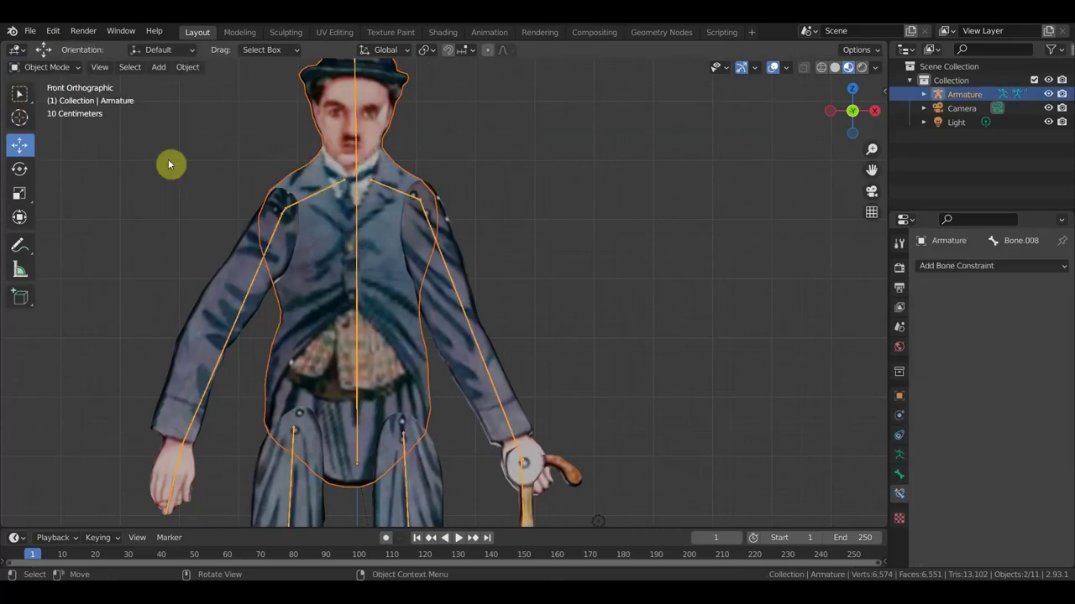
left_click(51, 69)
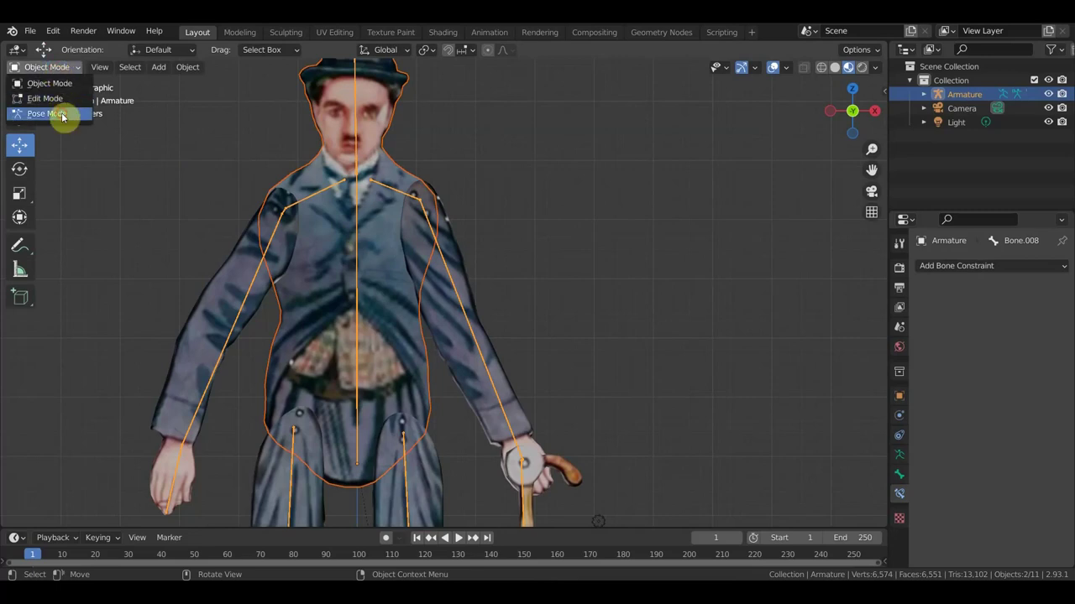
left_click(59, 113)
left_click(357, 242)
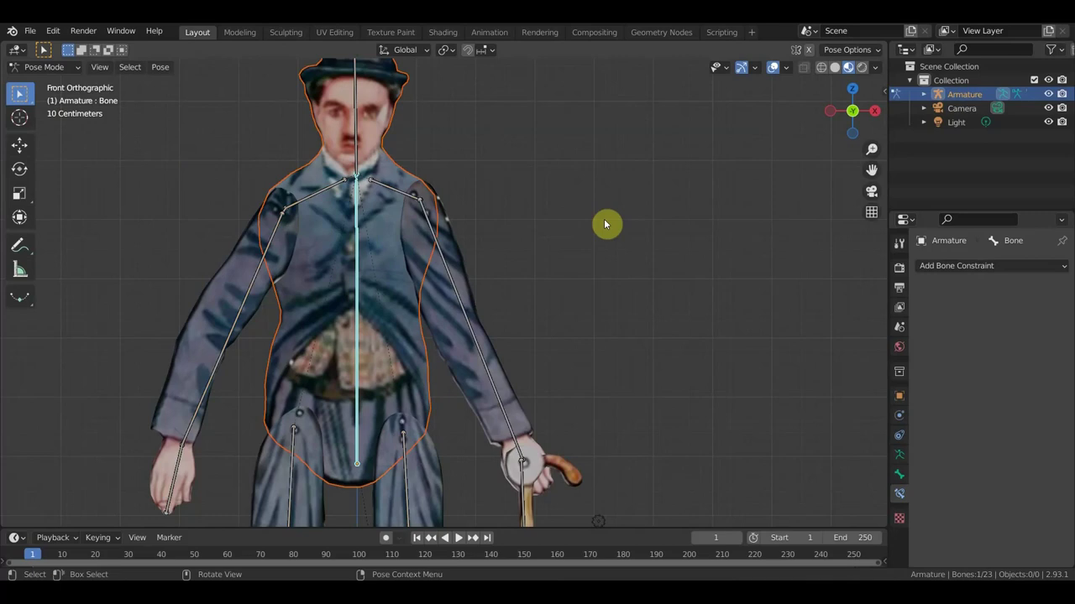
key("ctrl+p")
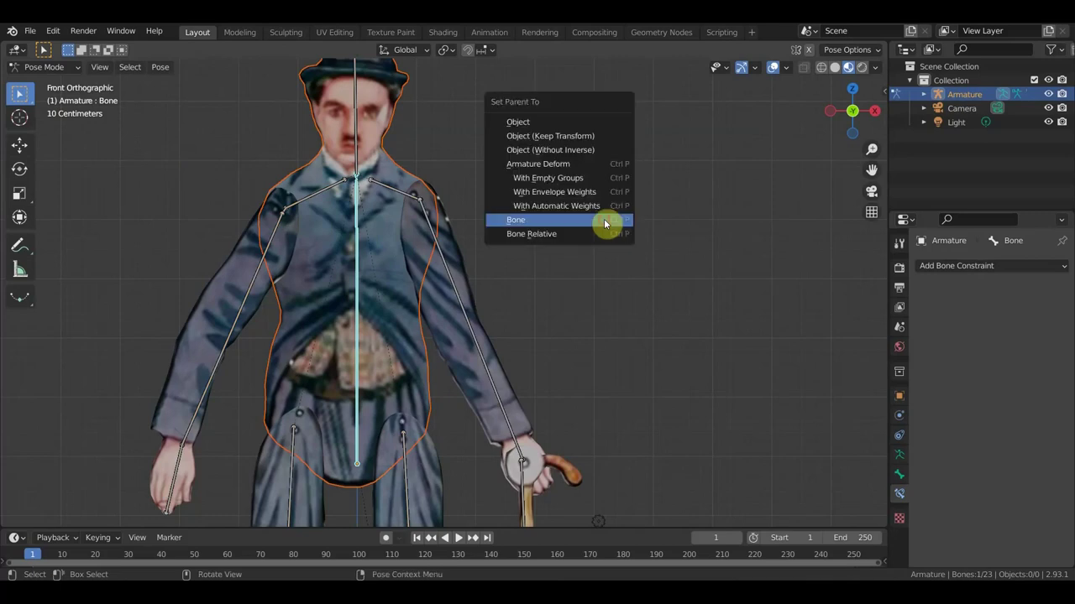
left_click(604, 220)
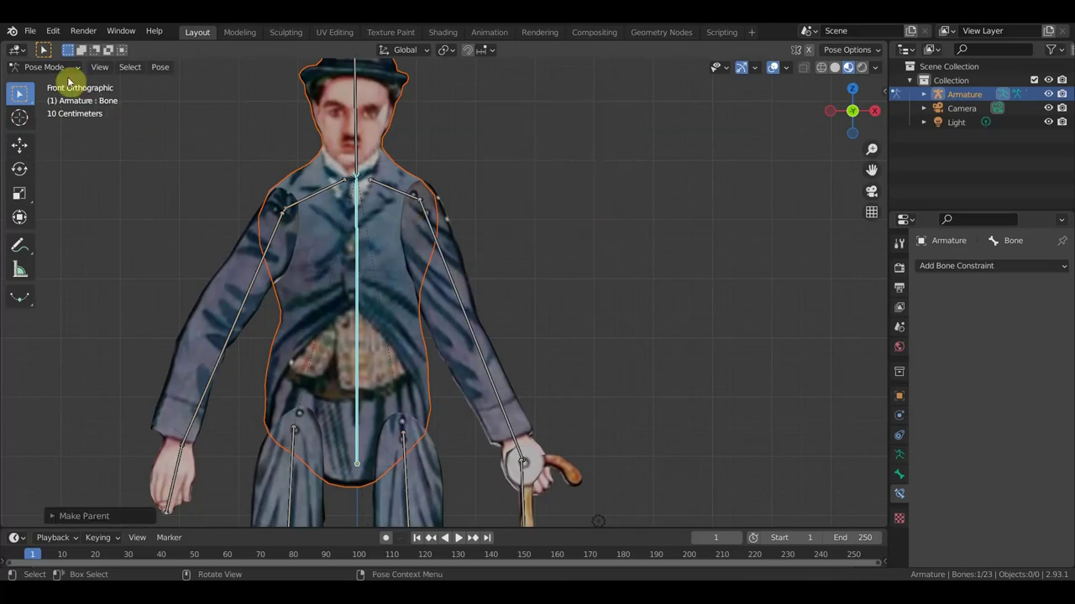
- Go back to Object Mode, reselect the armature and put it into Pose Mode
left_click(49, 67)
left_click(52, 81)
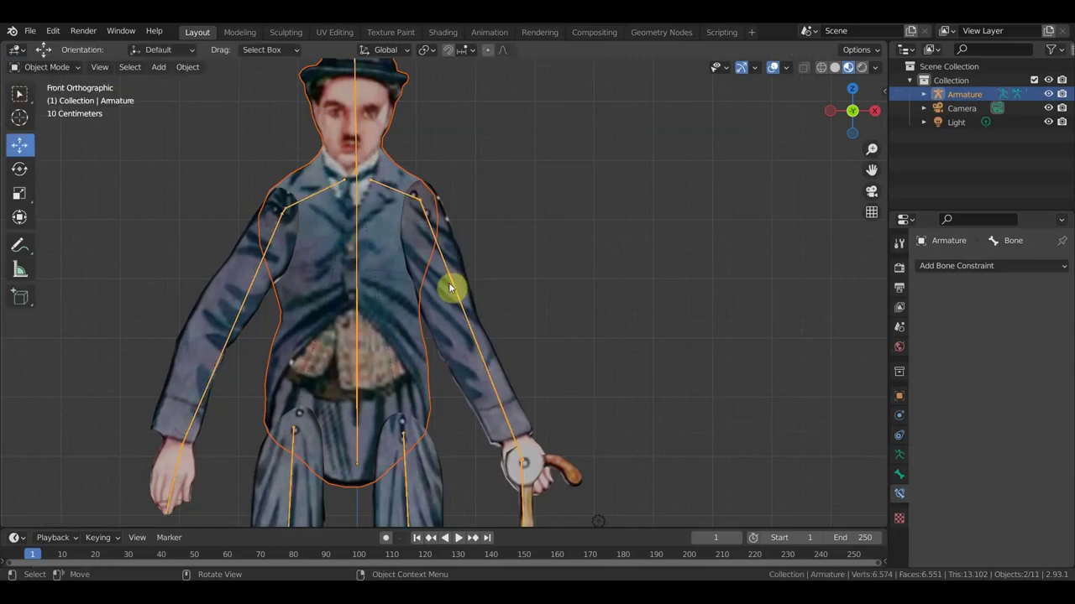
left_click(451, 287)
left_click(455, 276)
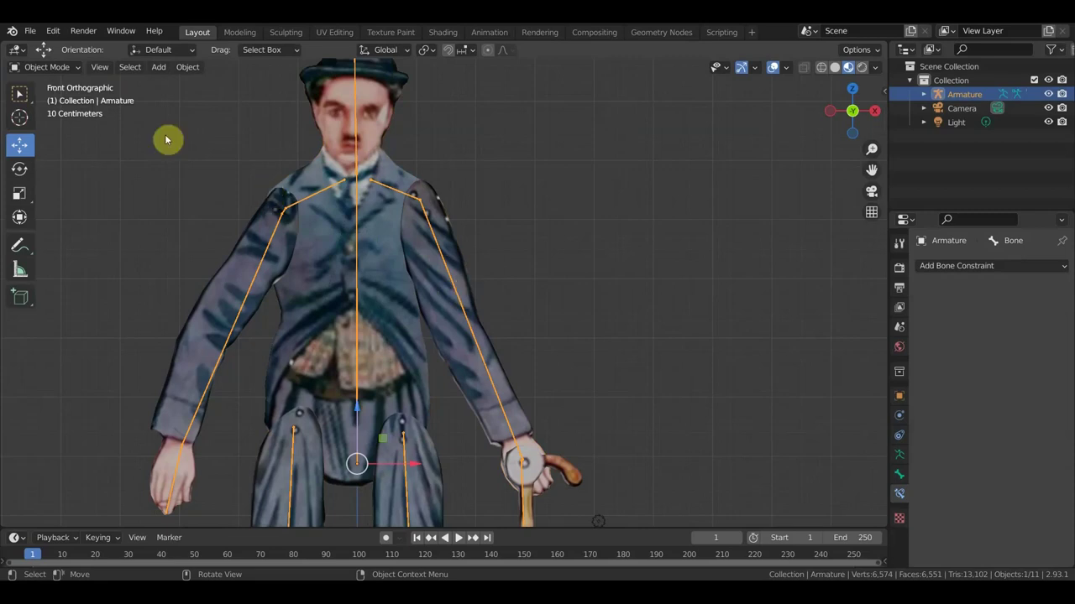
left_click(46, 67)
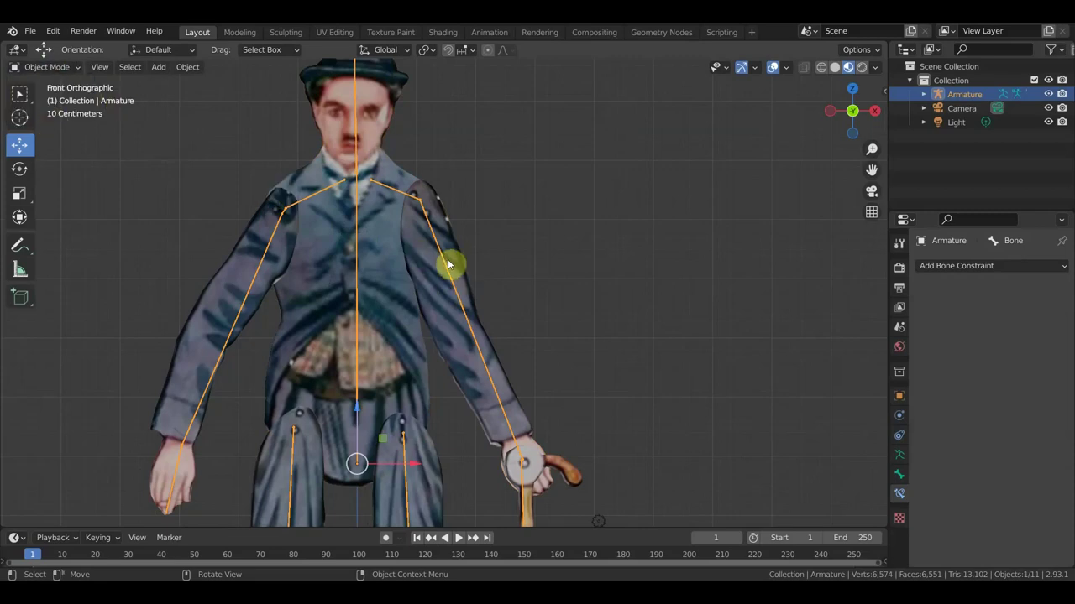
left_click(443, 258)
left_click(47, 67)
left_click(391, 193)
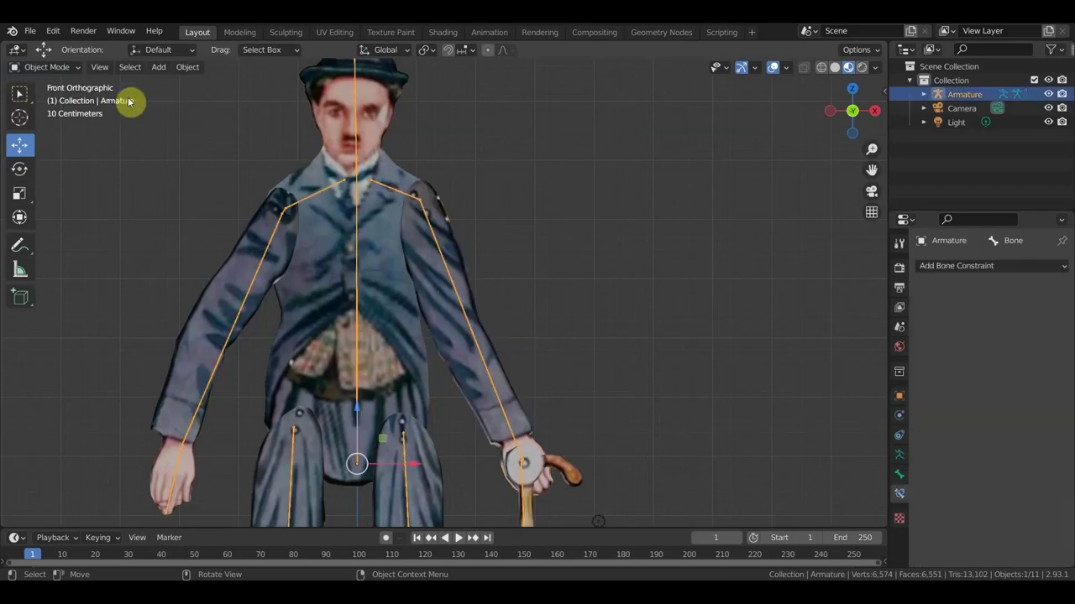
left_click(46, 67)
left_click(57, 112)
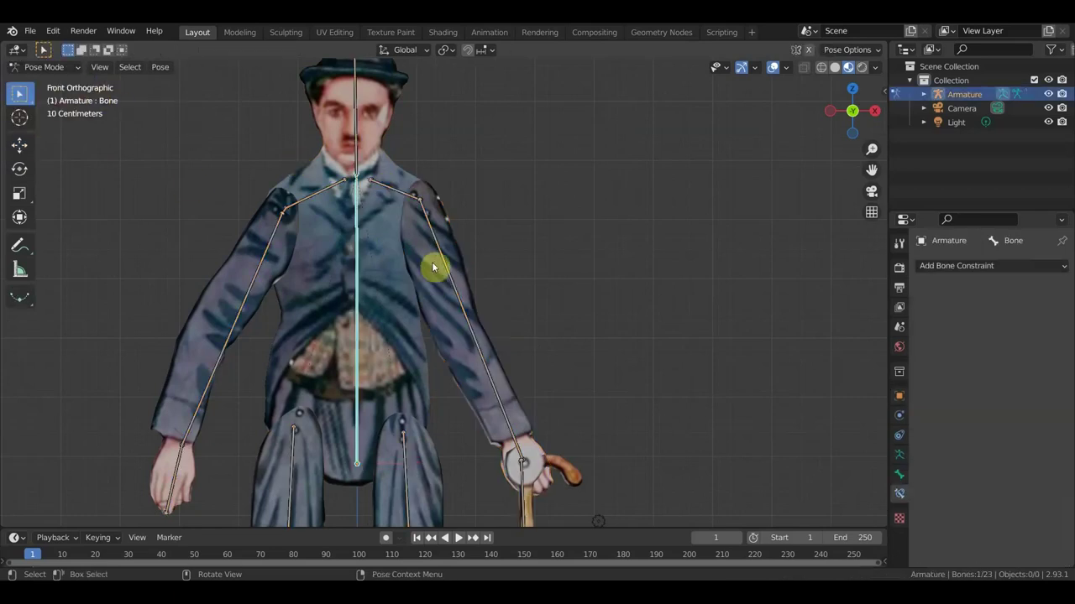
- Test-swing the screen-right arm bone outward, then undo the swing
left_click(433, 237)
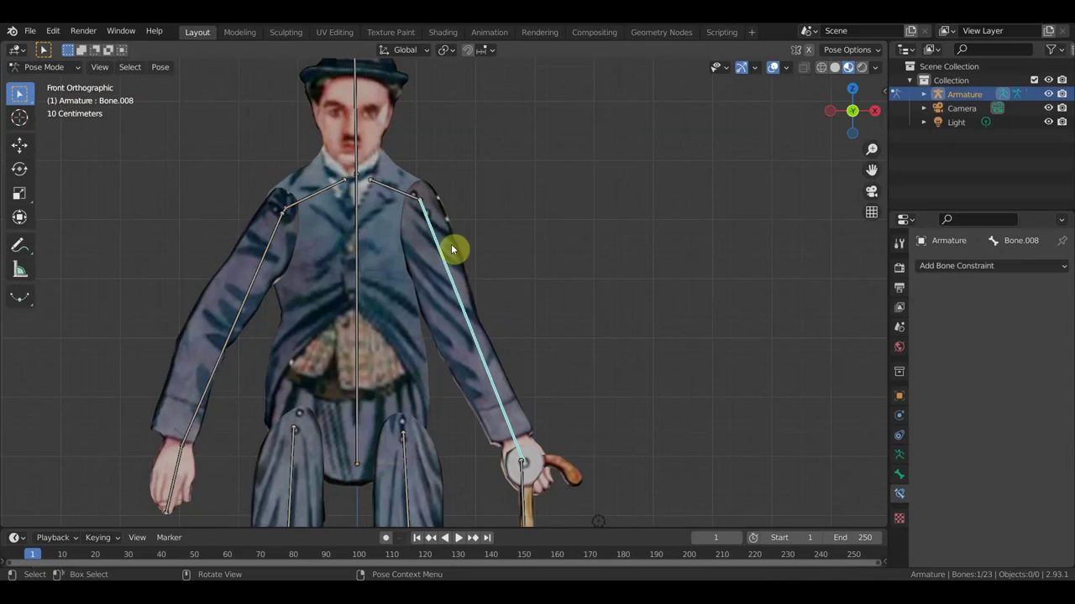
key("r")
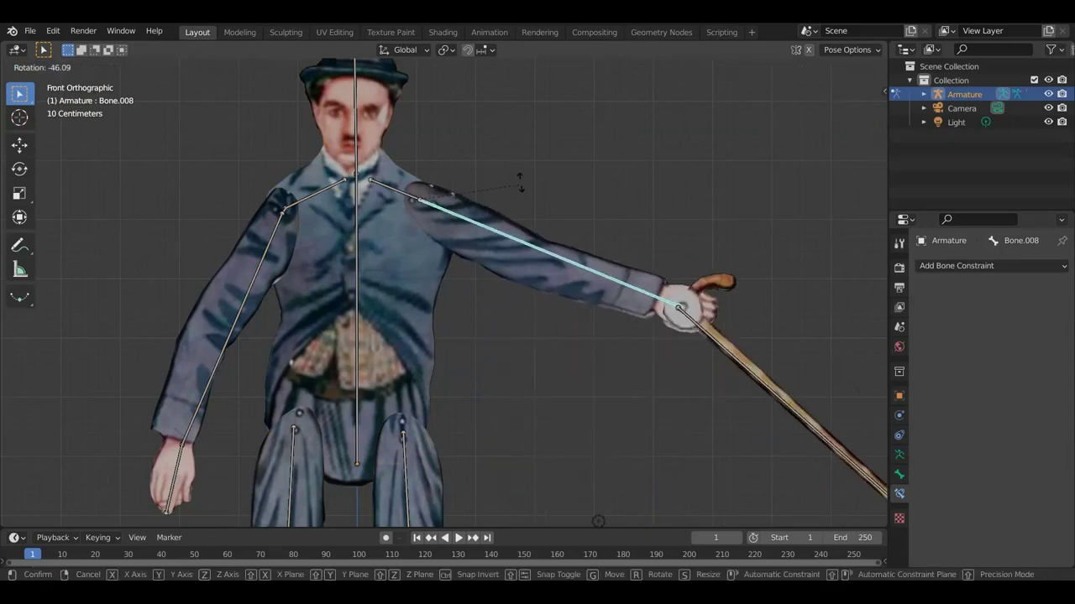
left_click(509, 231)
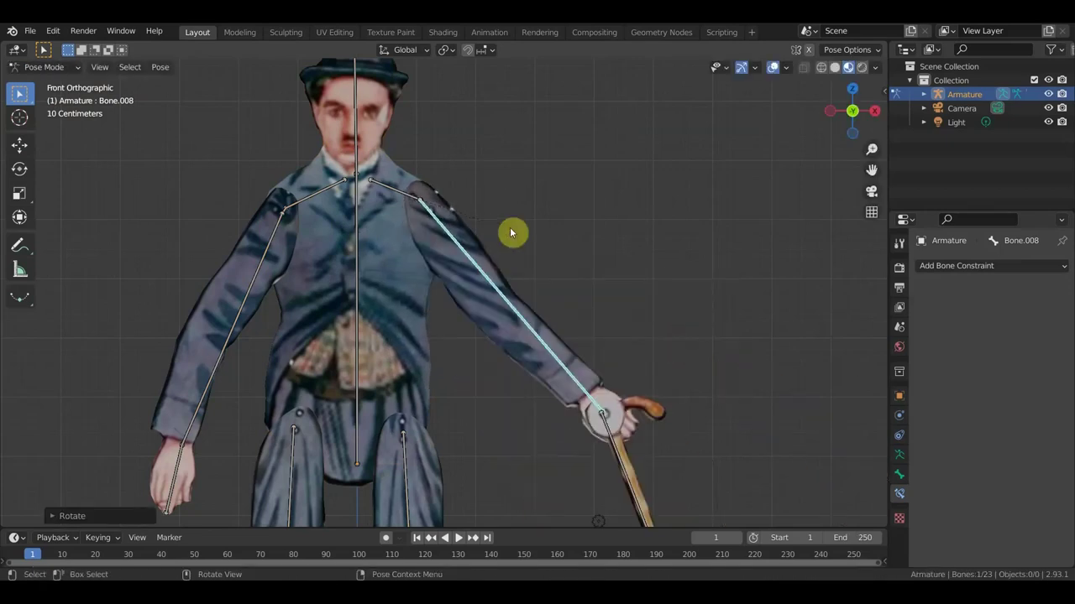
key("ctrl+z")
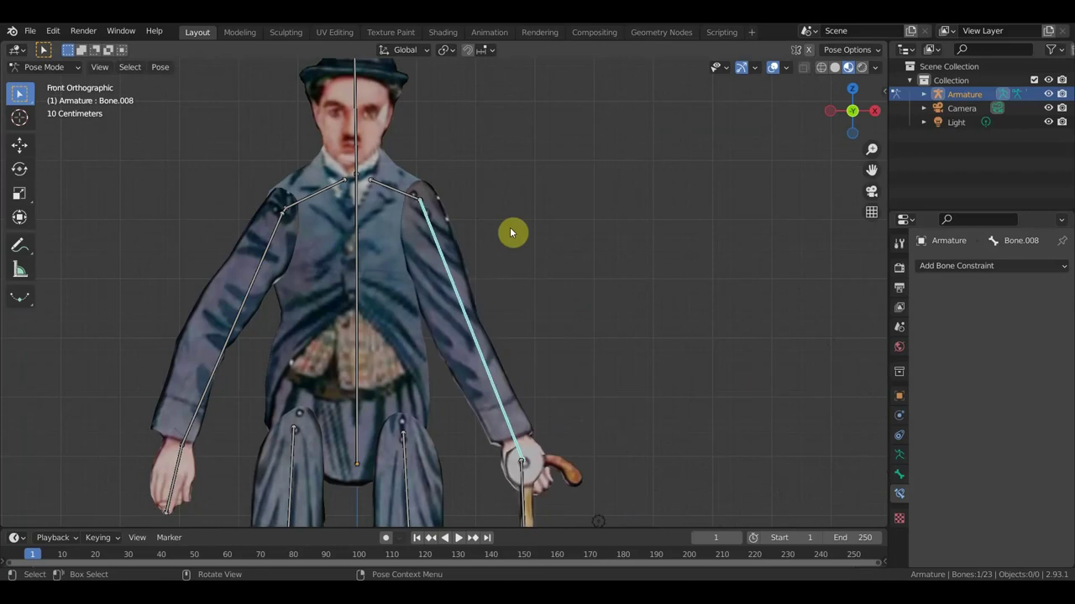
left_click(50, 67)
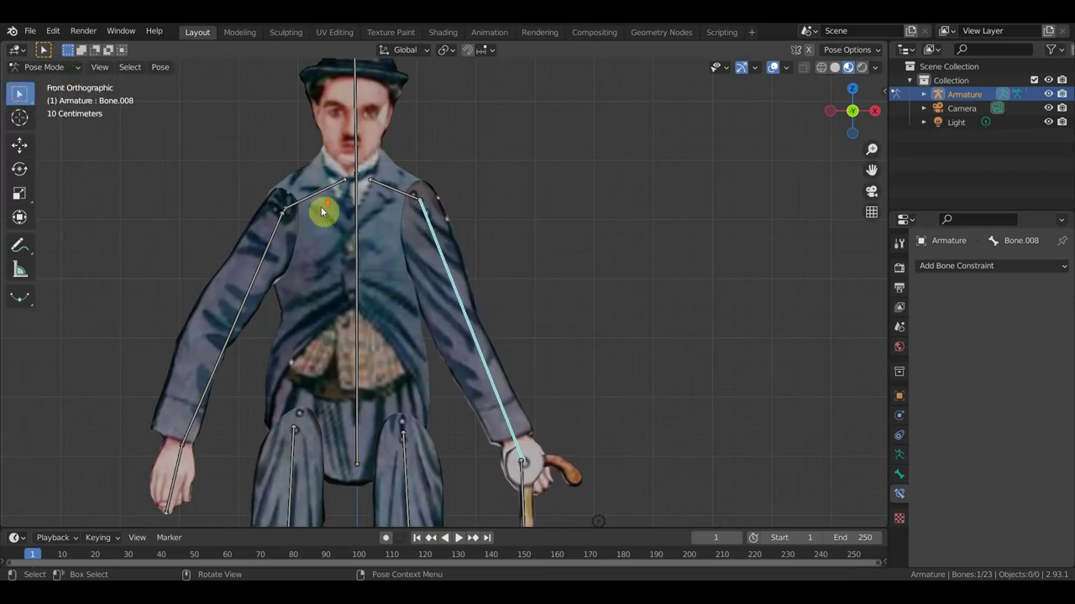
scroll(322, 207, "down", 2)
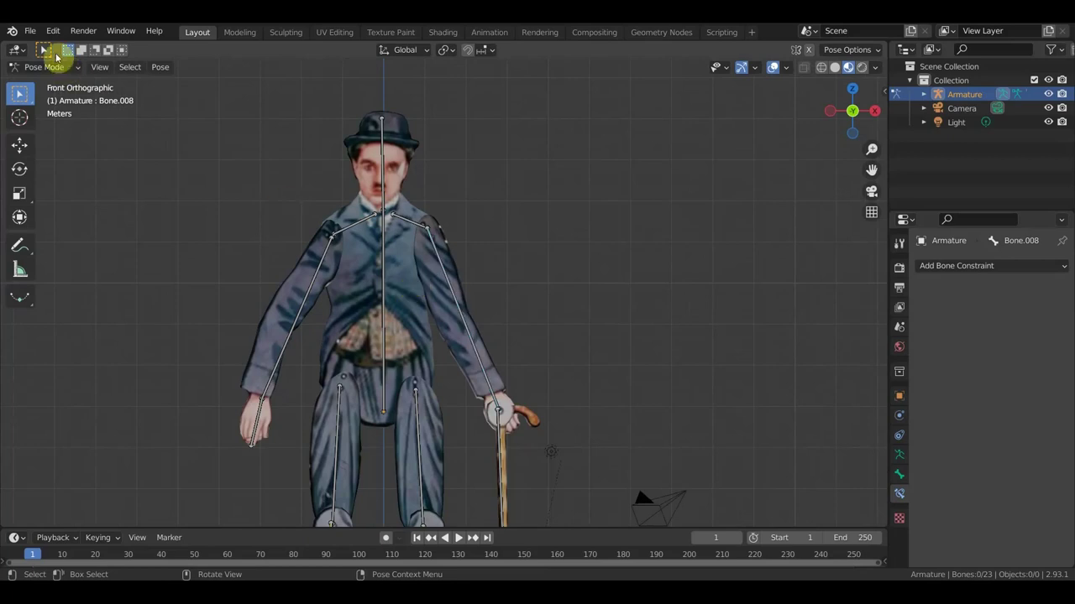
- In Object Mode, clear the body mesh's parent with Alt+P > Clear Parent
left_click(64, 68)
left_click(52, 81)
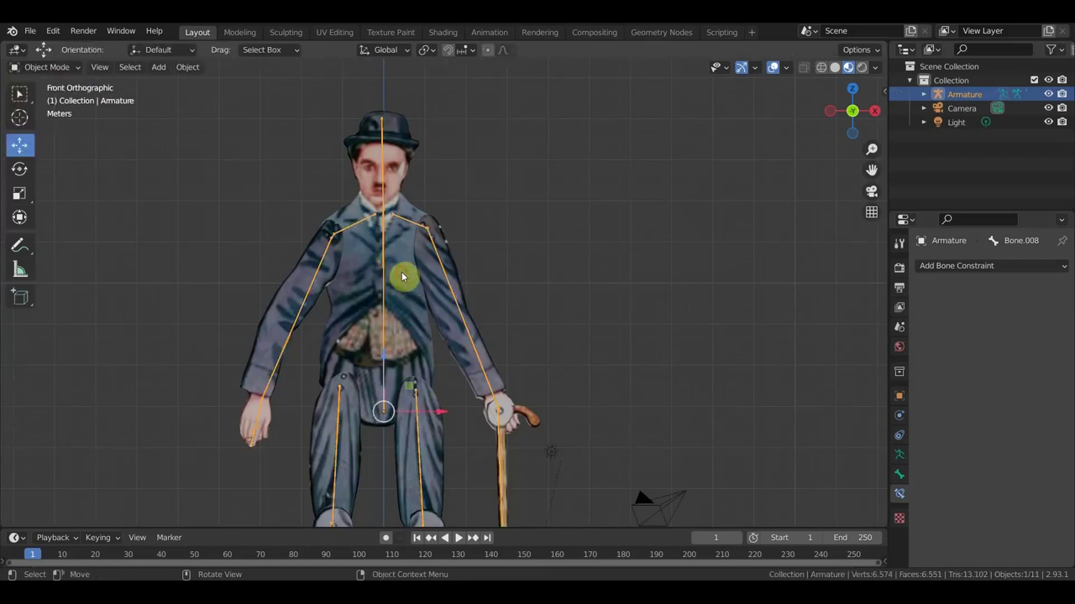
left_click(402, 276)
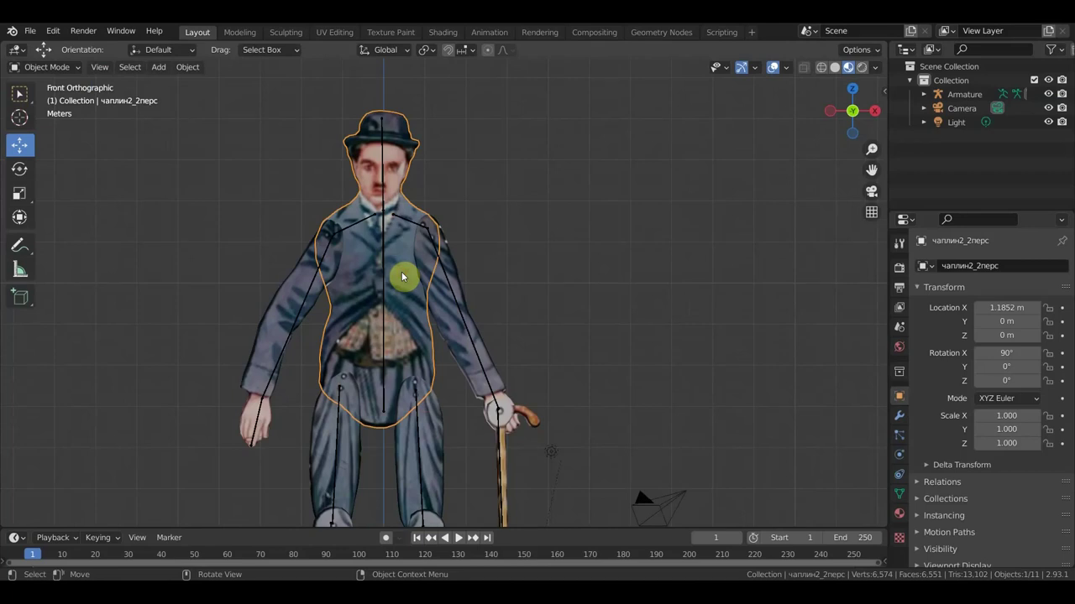
key("alt+p")
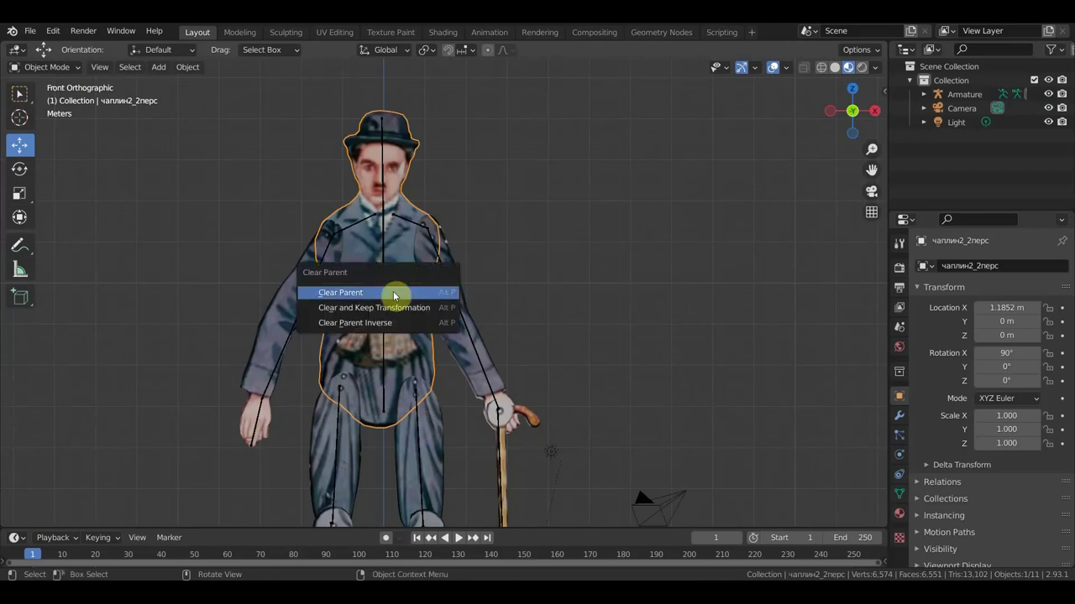
left_click(359, 299)
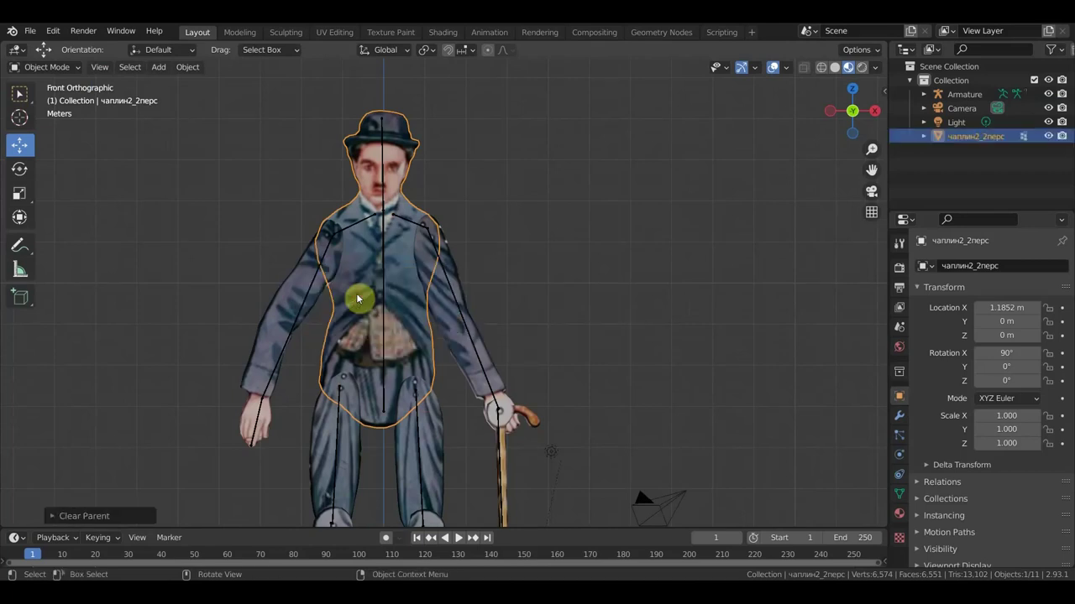
- Orbit to a perspective view of the figure and select the armature
scroll(578, 256, "down", 2)
scroll(577, 257, "down", 2)
mouse_move(569, 263)
middle_mouse_down()
mouse_move(401, 289)
mouse_move(549, 283)
middle_mouse_up()
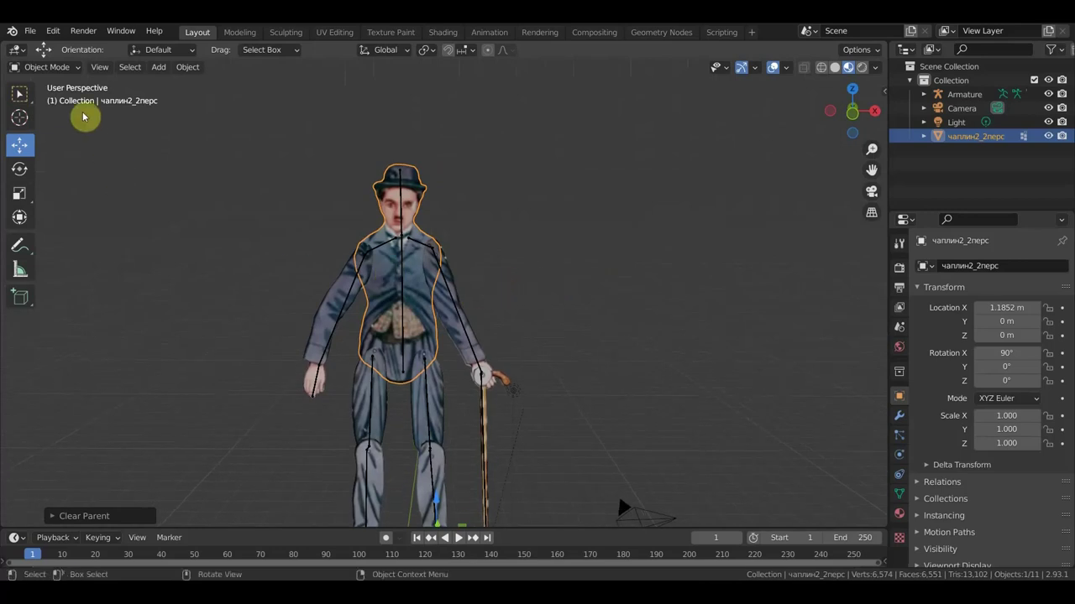
left_click(60, 68)
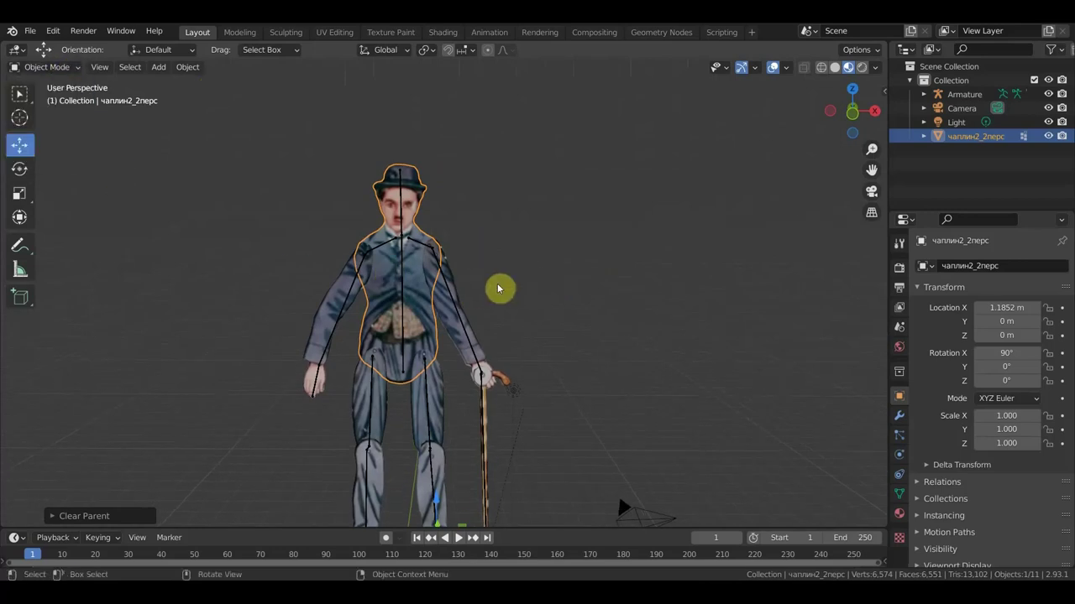
left_click(407, 217)
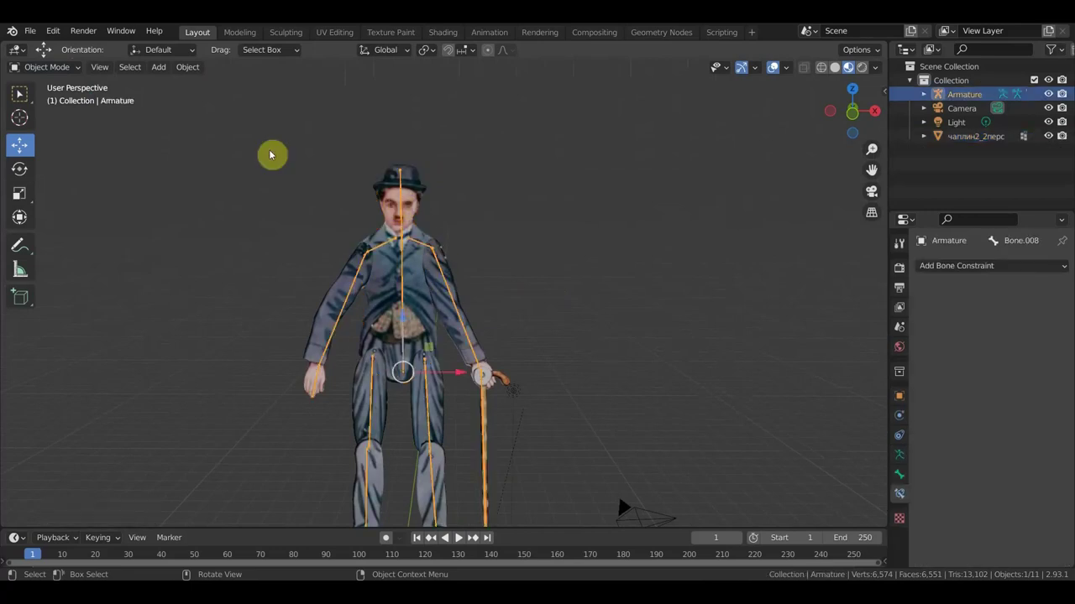
- In Pose Mode, rotate the cane-holding arm bone so the arm swings outward
left_click(55, 67)
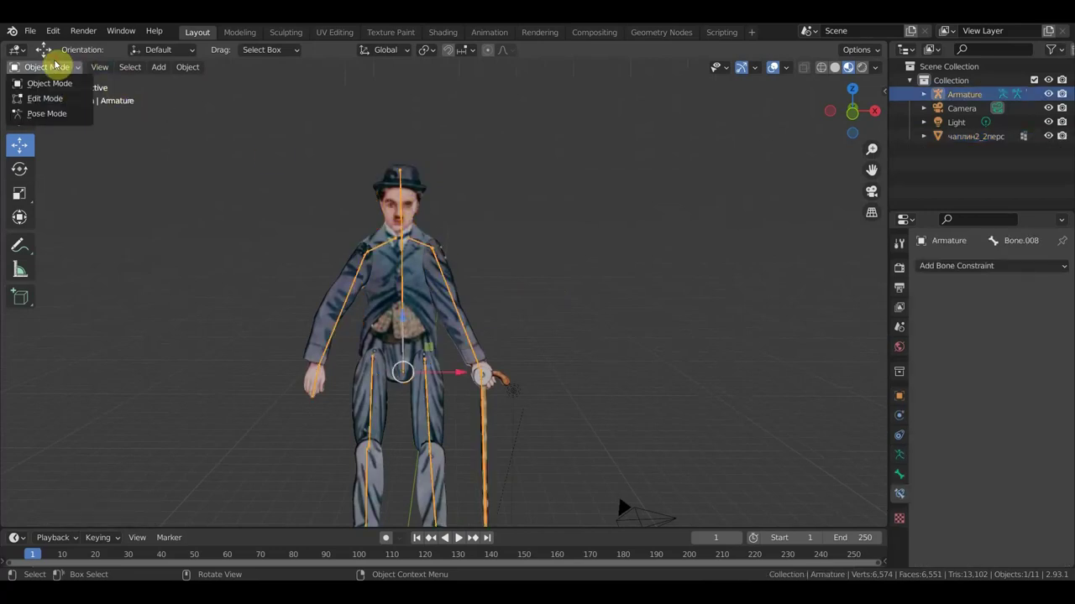
left_click(48, 113)
scroll(383, 282, "up", 3)
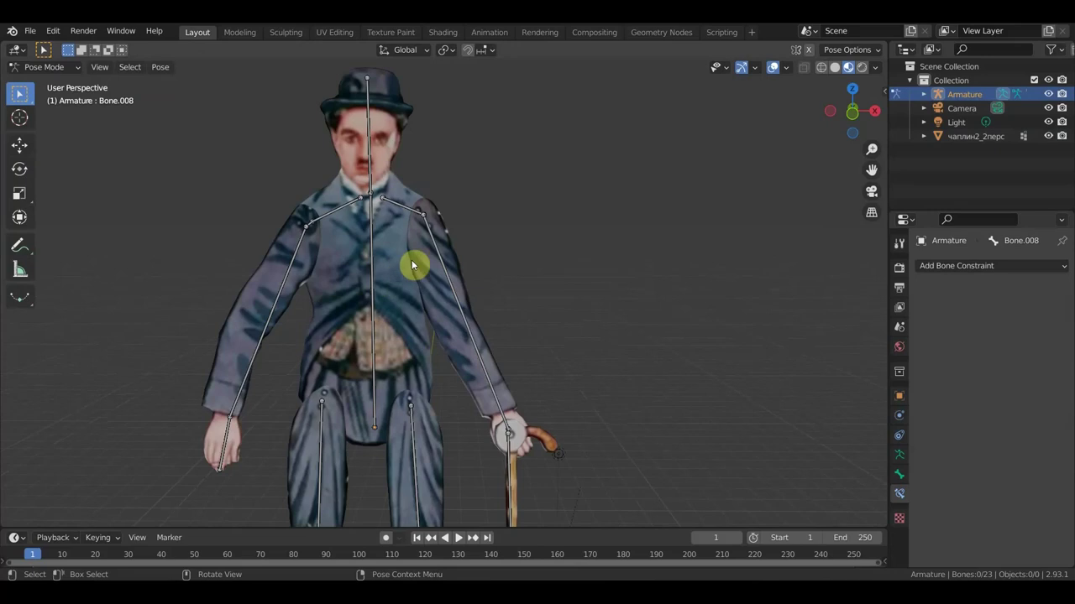
left_click(437, 252)
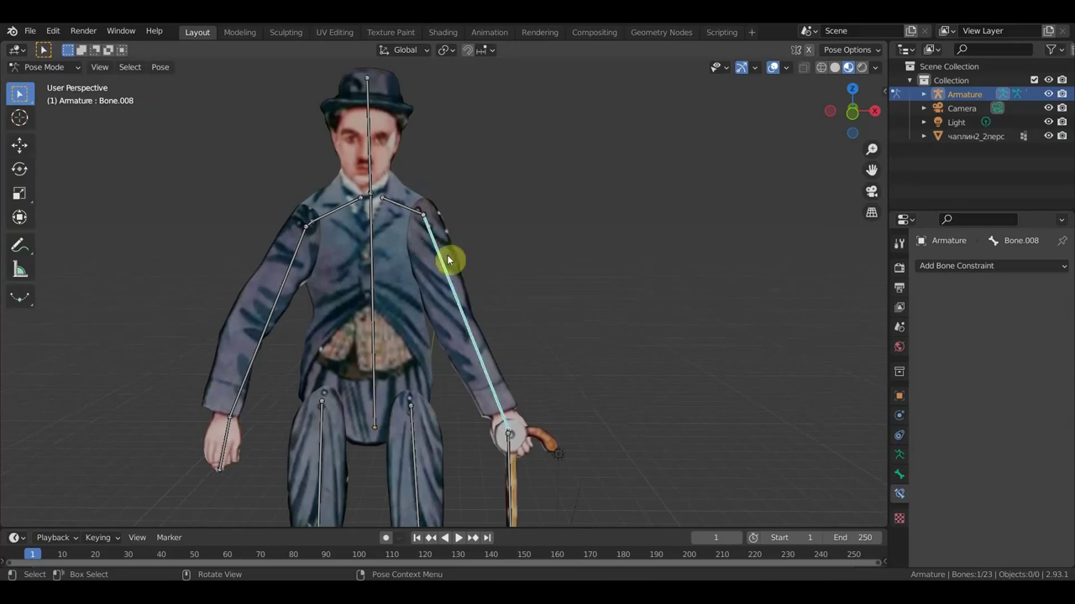
key("r")
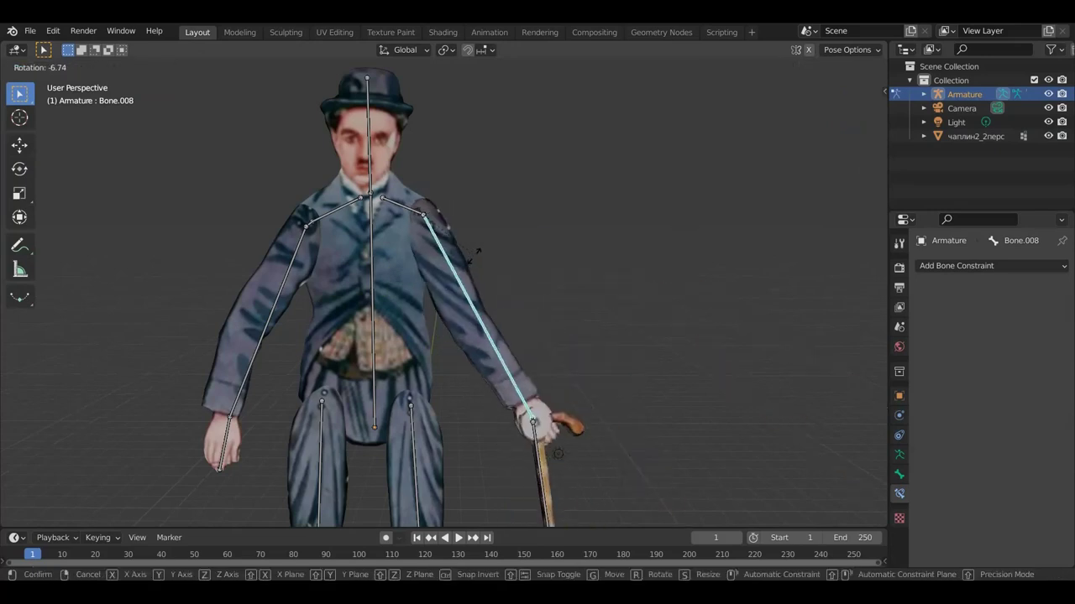
left_click(487, 242)
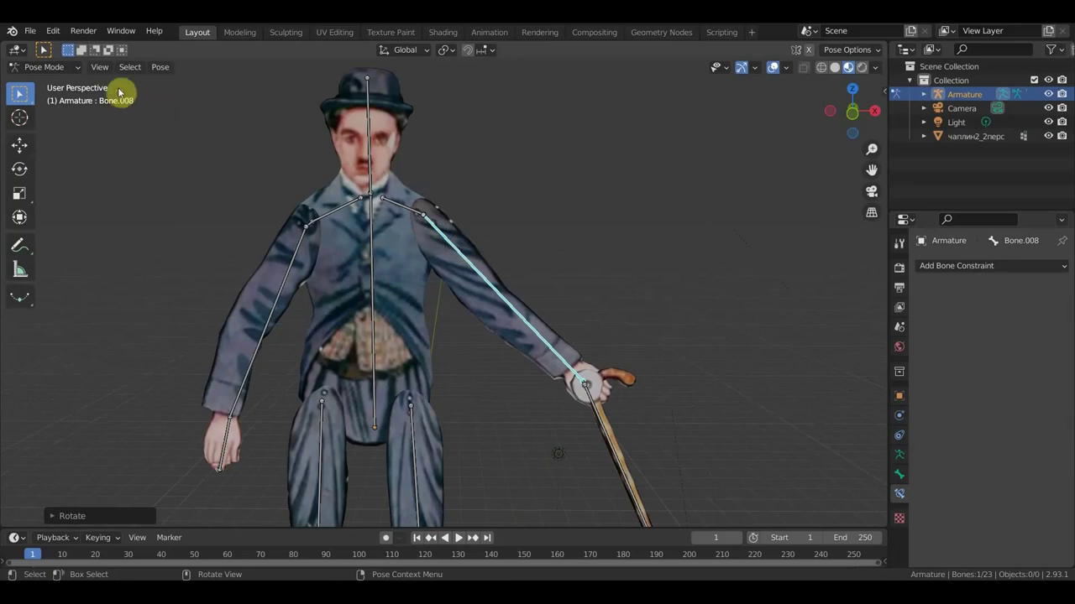
- Select the cutout mesh then the armature, enter Pose Mode, pick the spine bone and call Ctrl+P
left_click(46, 67)
left_click(55, 80)
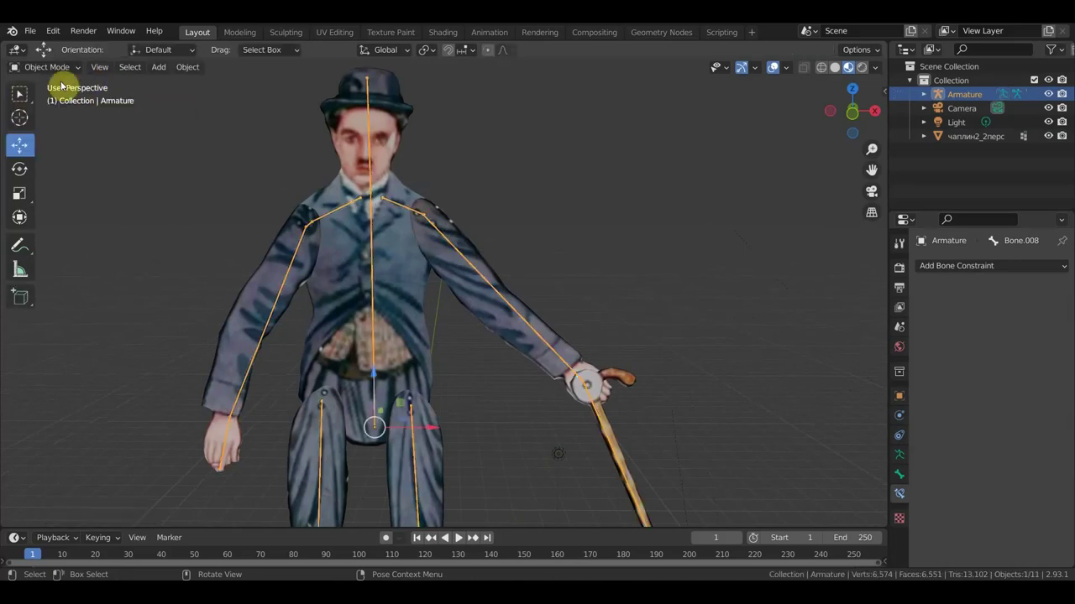
left_click(387, 248)
left_click(374, 247, "shift")
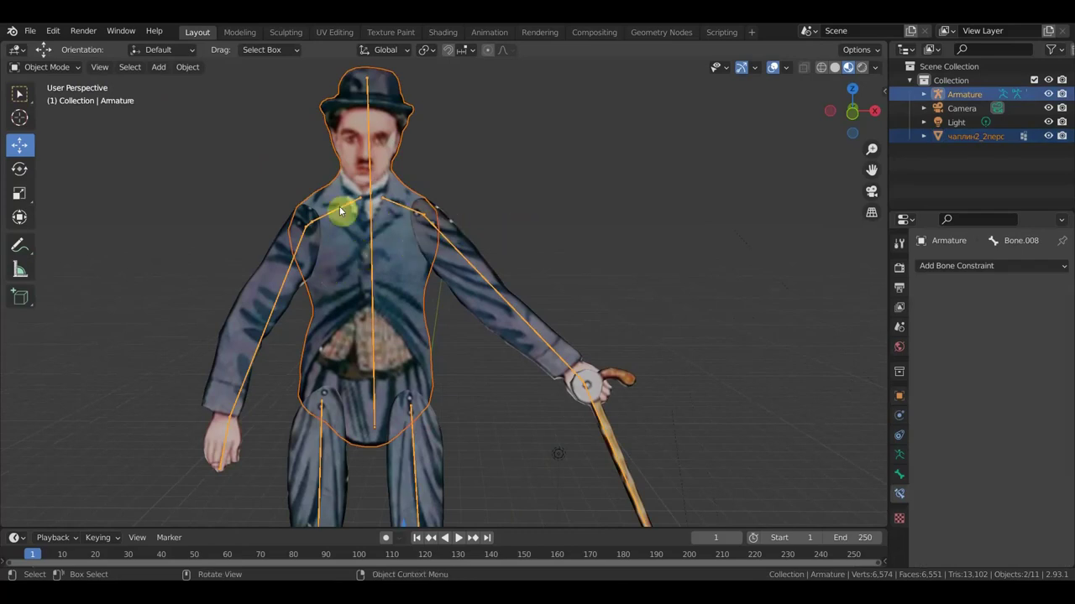
left_click(52, 68)
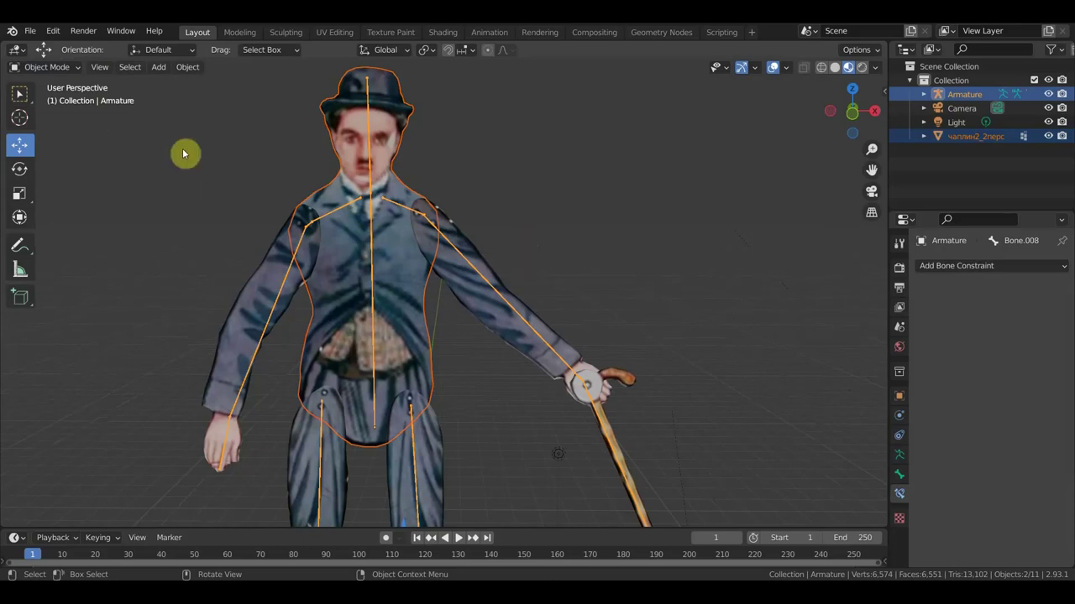
left_click(59, 68)
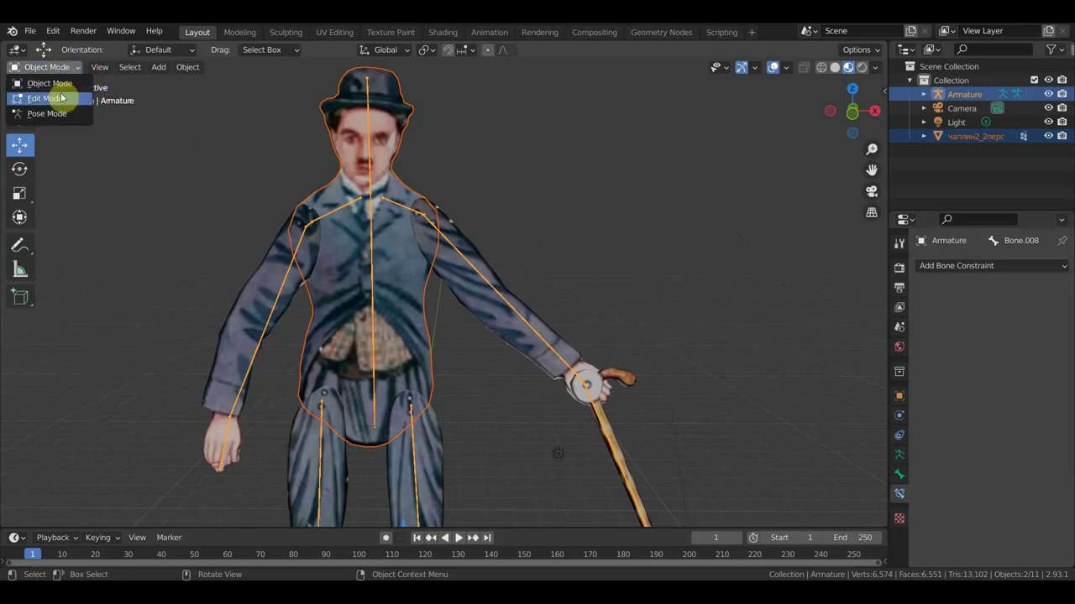
left_click(59, 113)
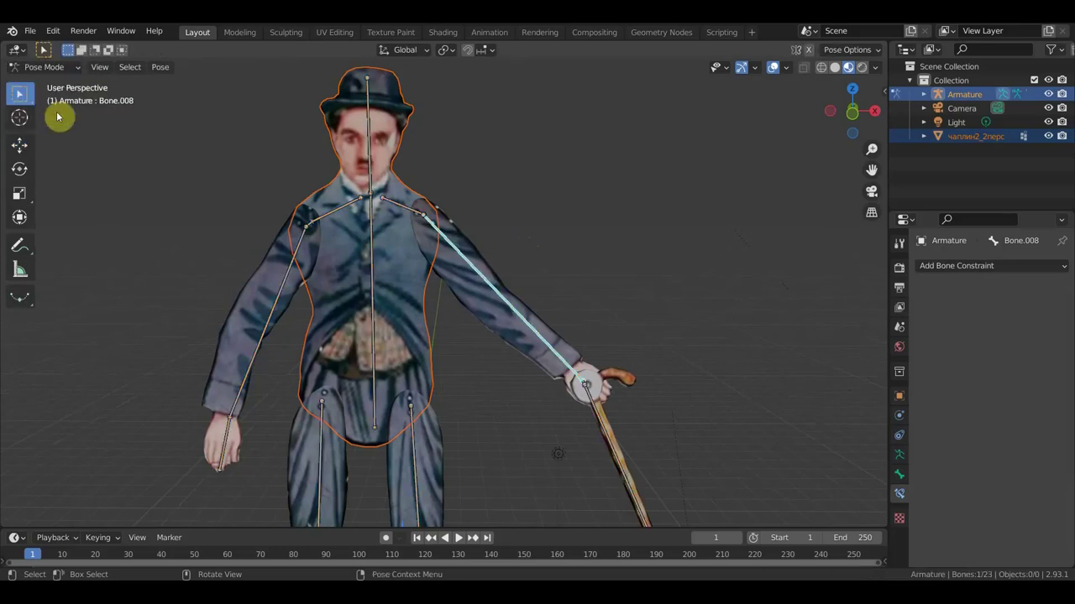
left_click(373, 245)
key("ctrl+p")
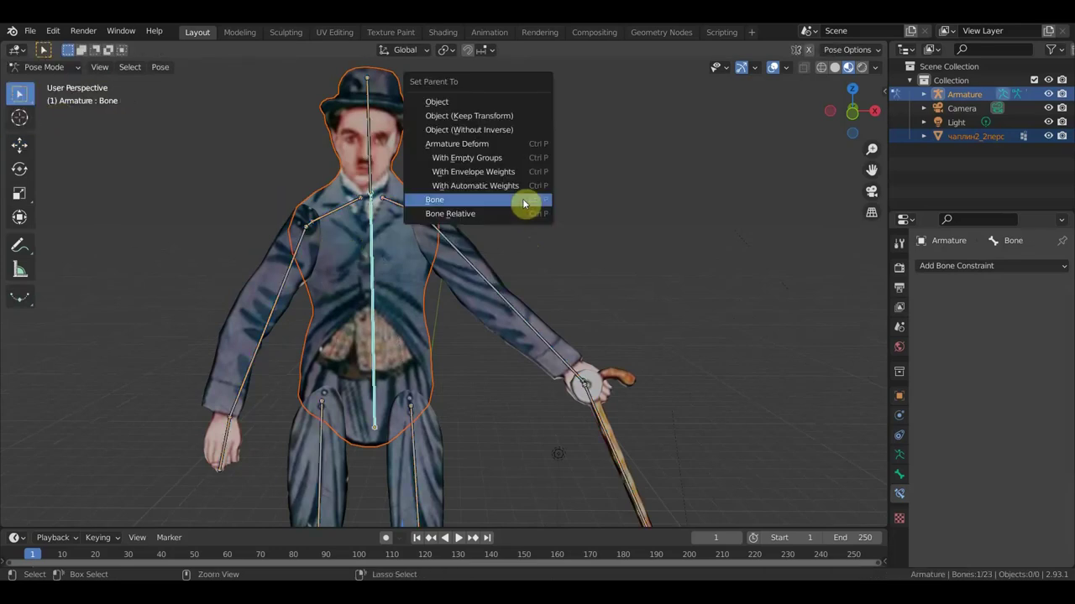
- Parent the cutout to the spine bone, then put the armature alone back into Pose Mode
left_click(524, 204)
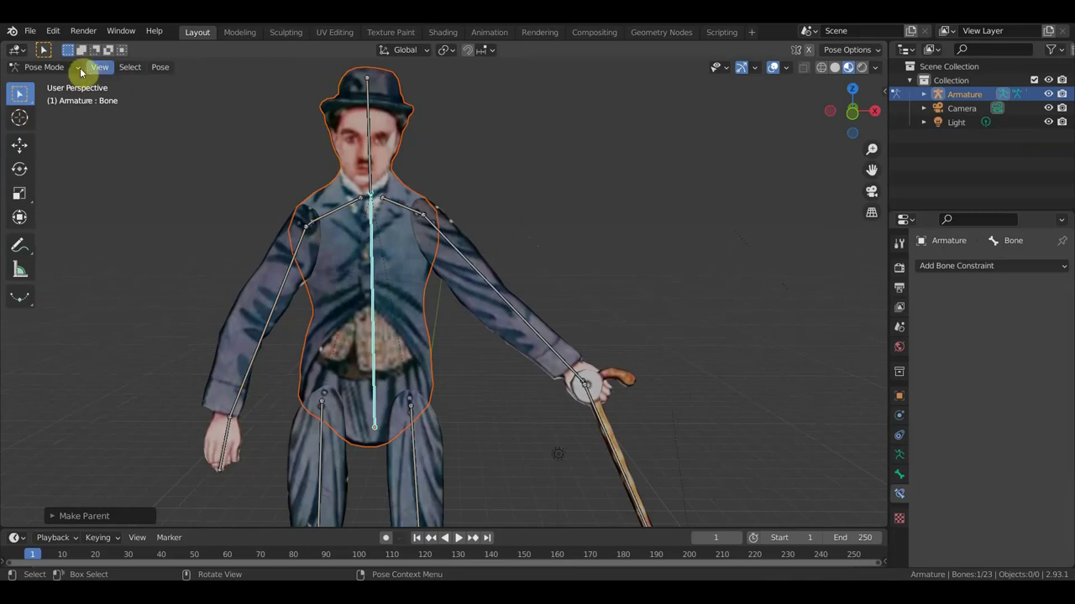
left_click(47, 67)
left_click(54, 84)
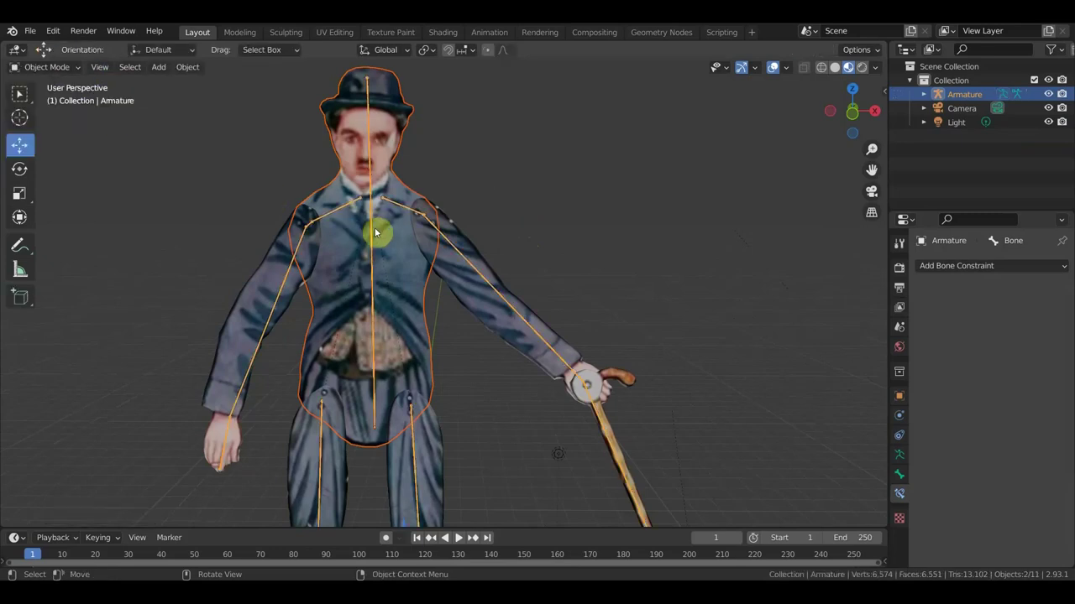
left_click(383, 254)
scroll(387, 252, "down", 2)
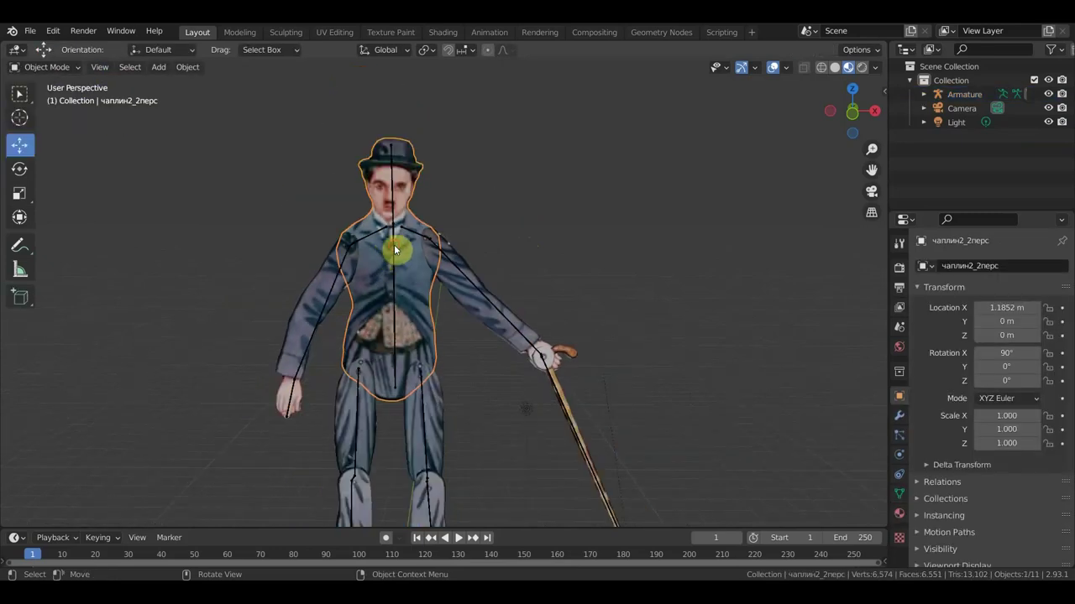
left_click(394, 244)
left_click(65, 68)
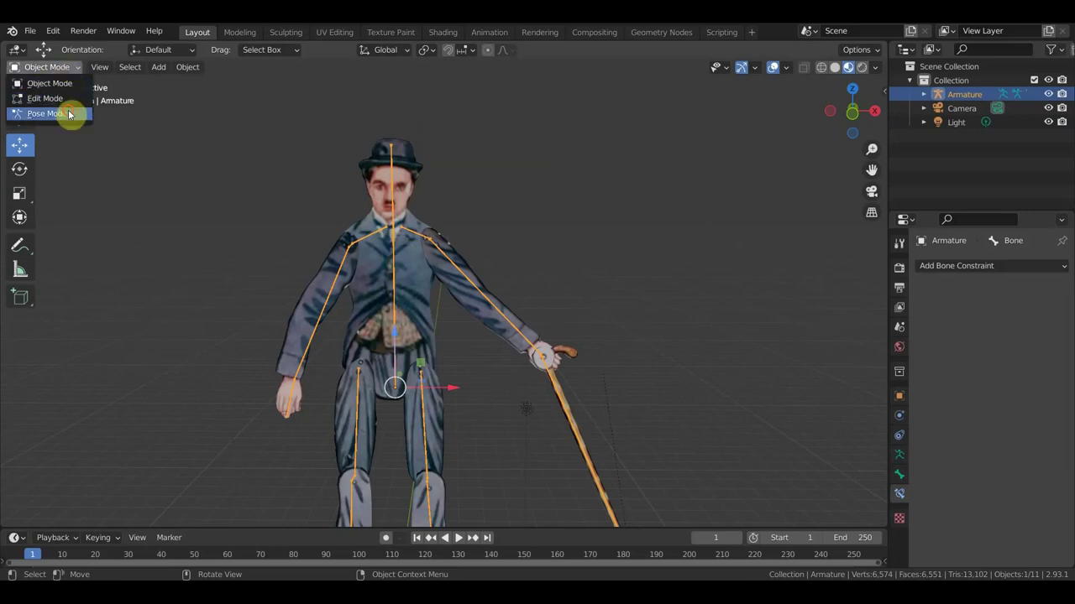
left_click(68, 109)
- Test the spine bone by rotating and moving it, undo the move, and go to front view
key("r")
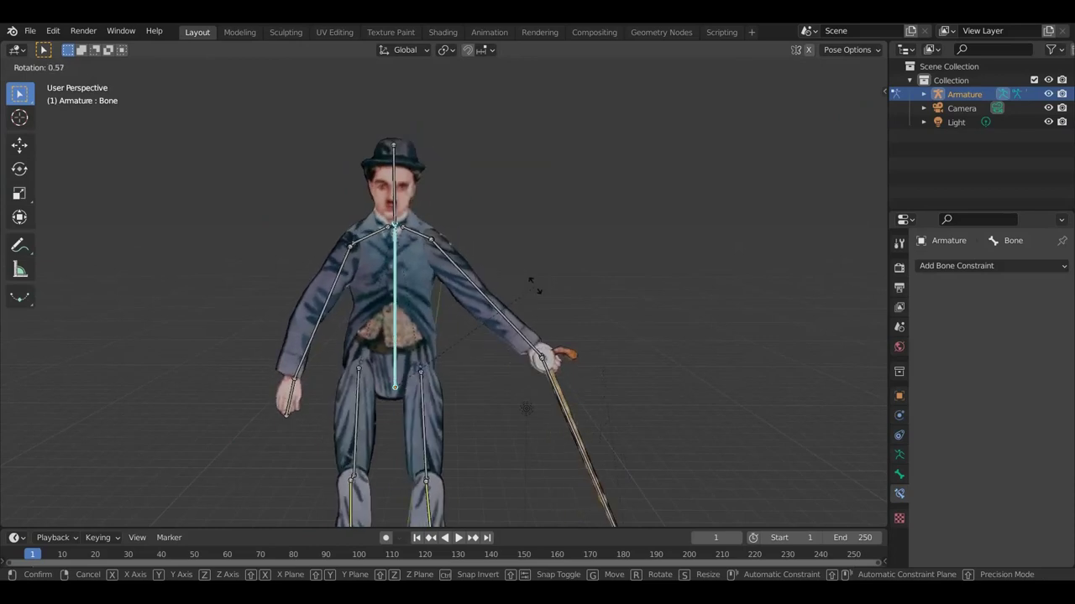
left_click(509, 269)
key("g")
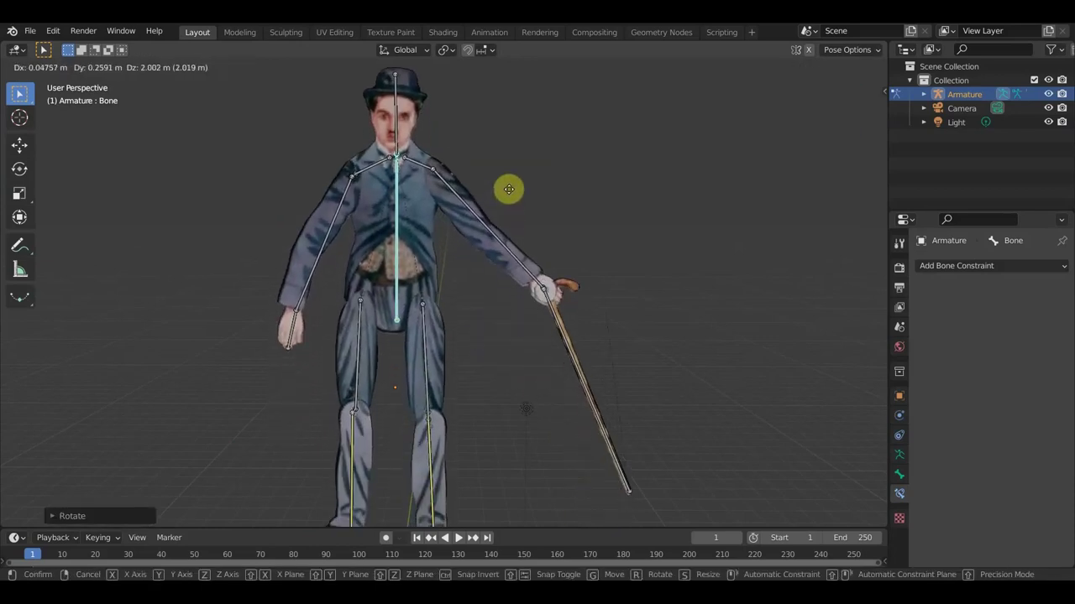
left_click(510, 232)
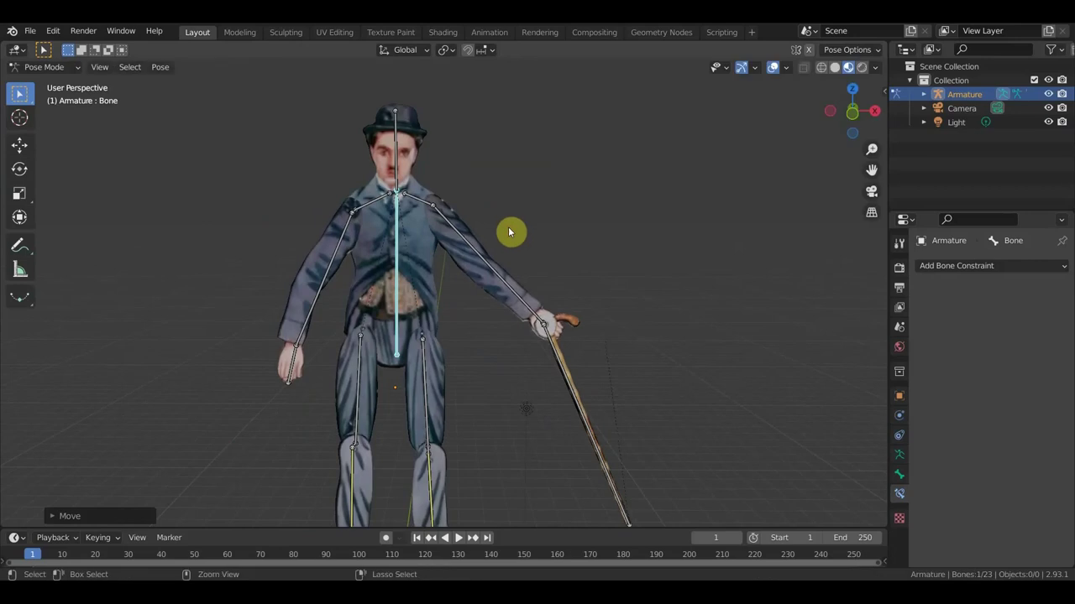
key("ctrl+z")
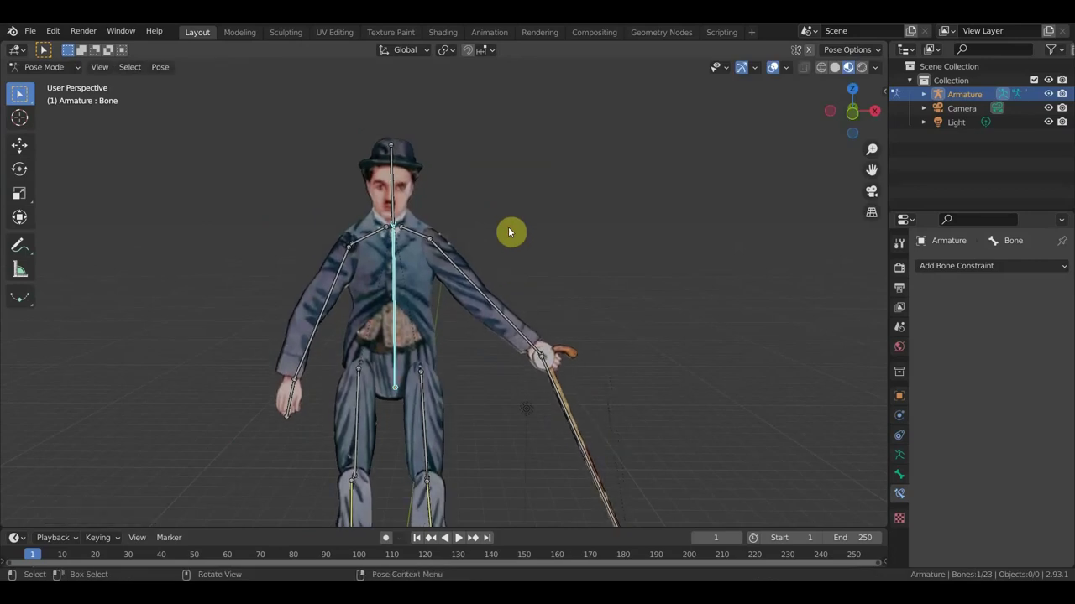
key("KP_1")
- Pan and zoom over the figure to inspect the legs, feet, torso and head bones
scroll(537, 252, "down", 3)
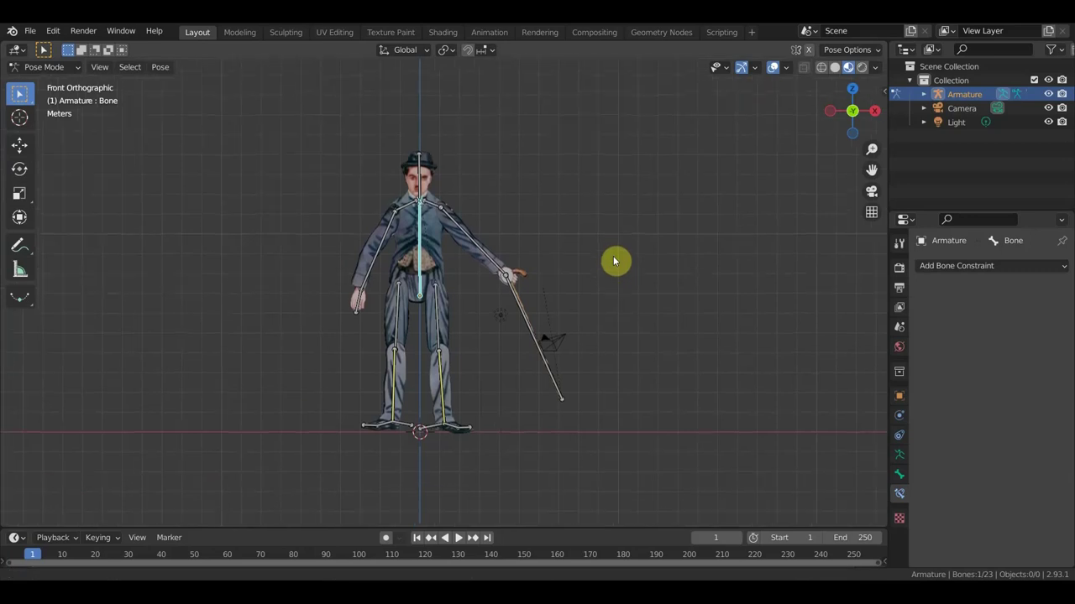
scroll(573, 281, "up", 1)
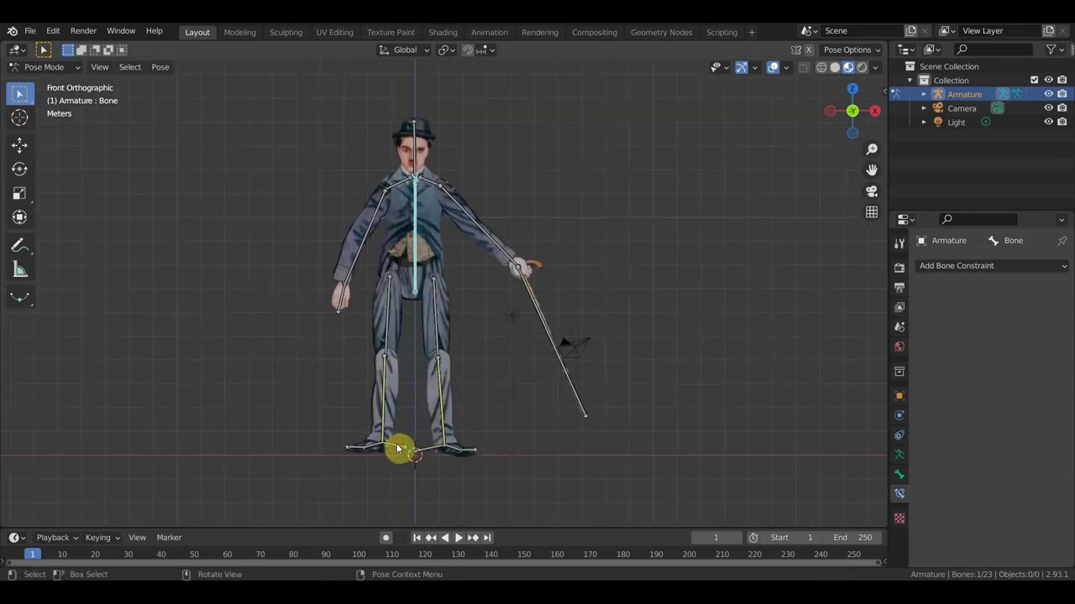
left_click_drag(404, 450, 430, 431)
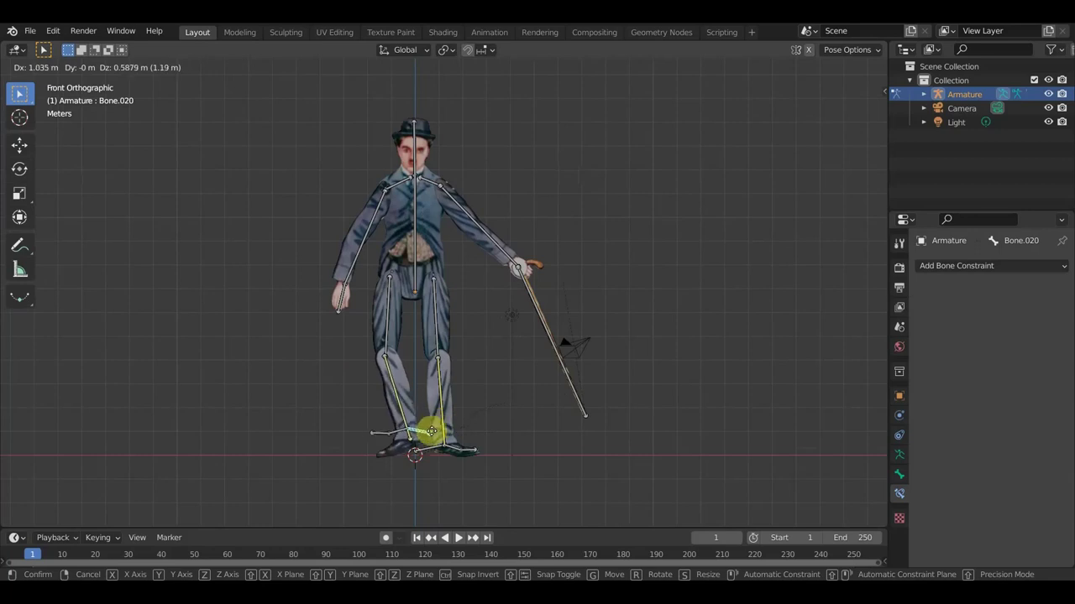
mouse_move(431, 432)
left_mouse_down()
mouse_move(328, 444)
mouse_move(403, 432)
mouse_move(406, 445)
left_mouse_up()
scroll(408, 443, "up", 3)
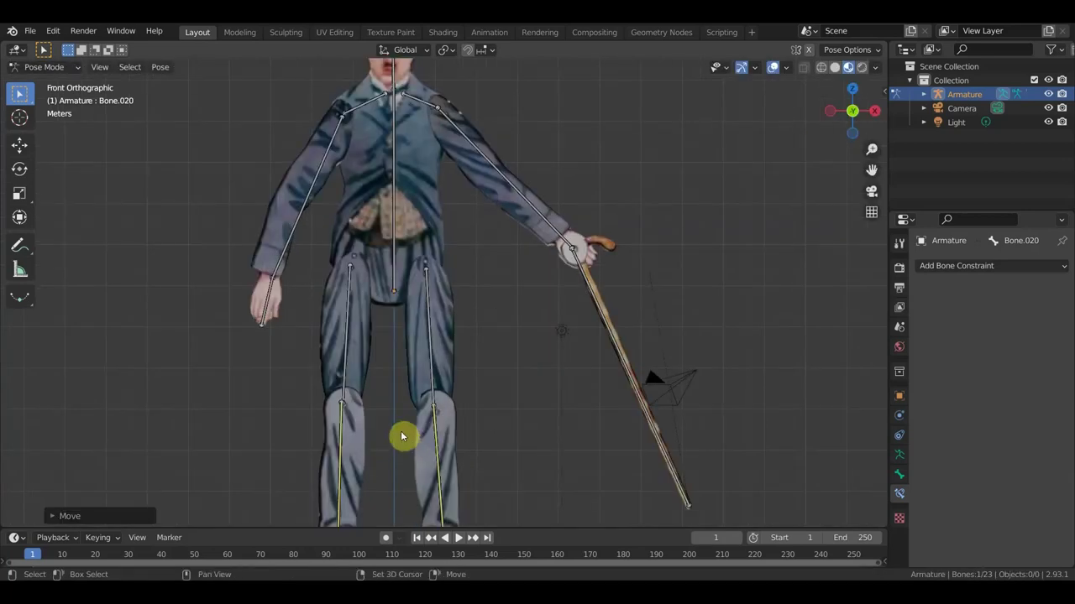
middle_click_drag(408, 443, 445, 272, "shift")
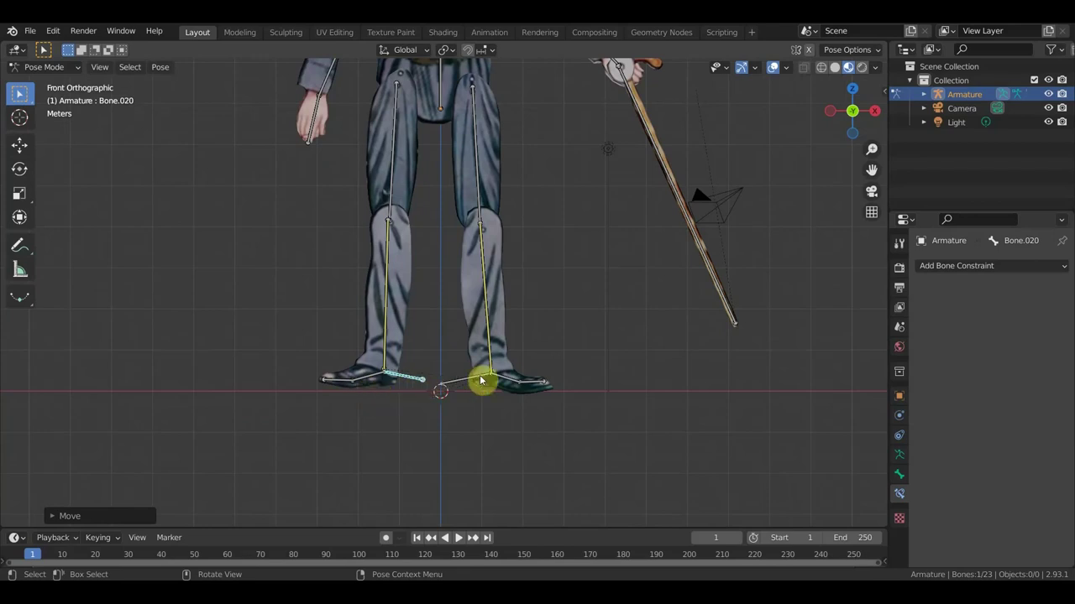
scroll(482, 377, "down", 2)
middle_click_drag(549, 319, 541, 394, "shift")
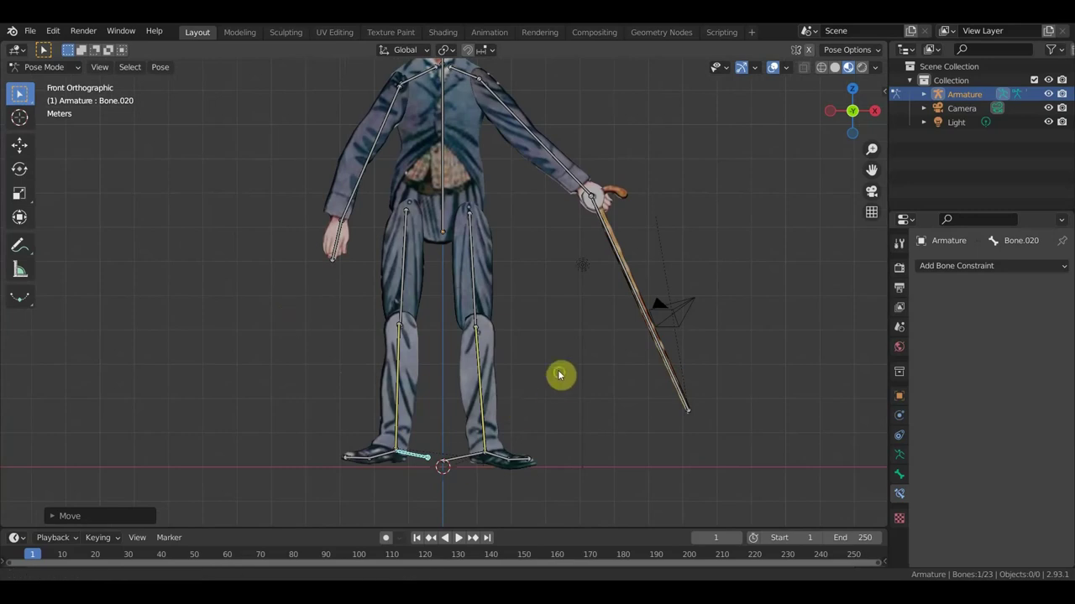
middle_click_drag(559, 375, 570, 433, "shift")
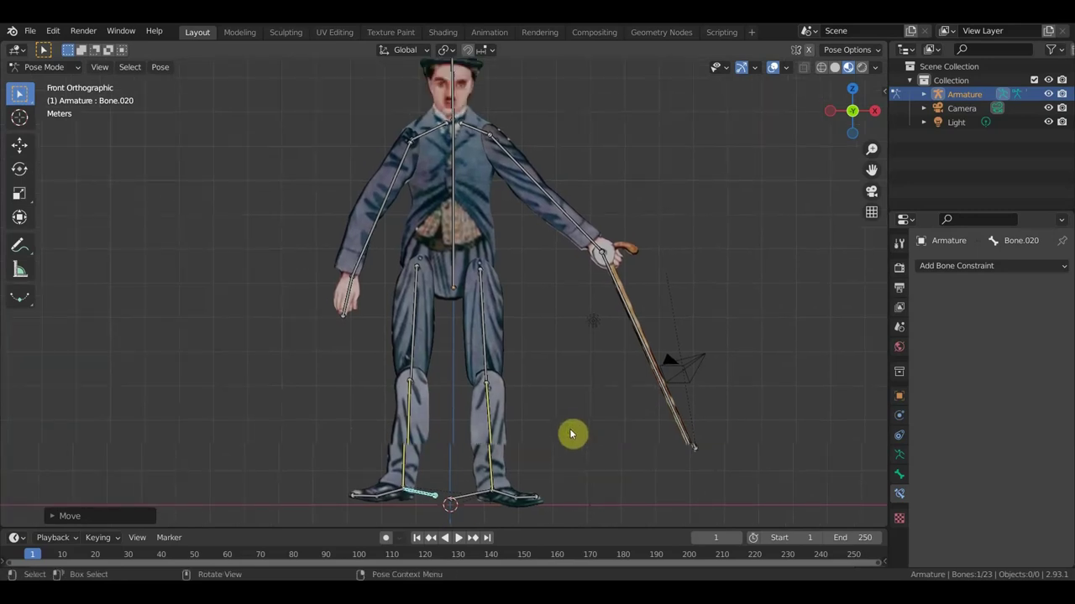
middle_click_drag(545, 467, 554, 360, "shift")
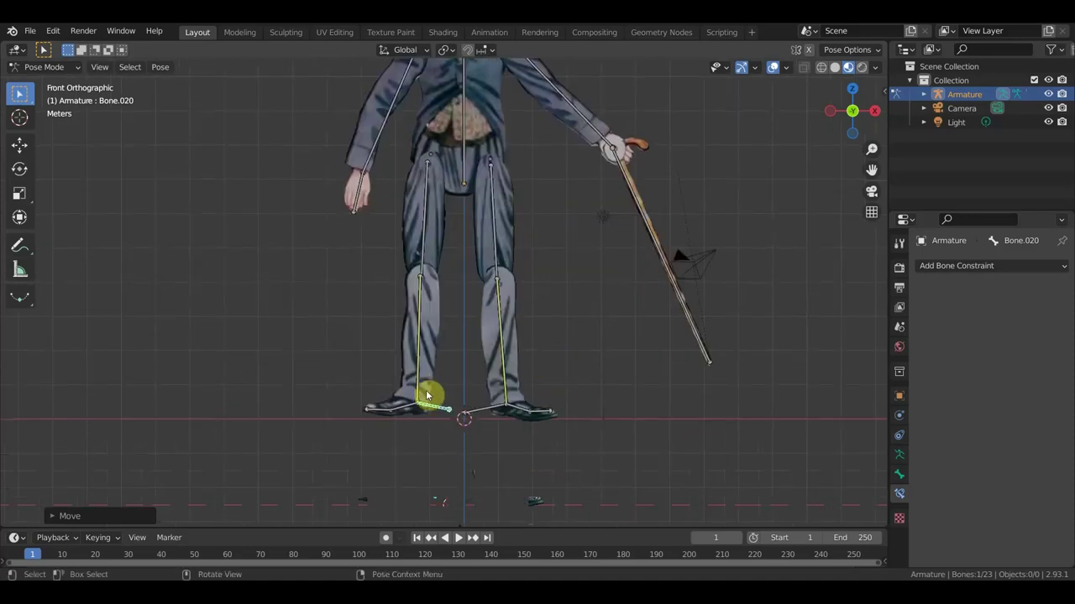
scroll(387, 413, "up", 2)
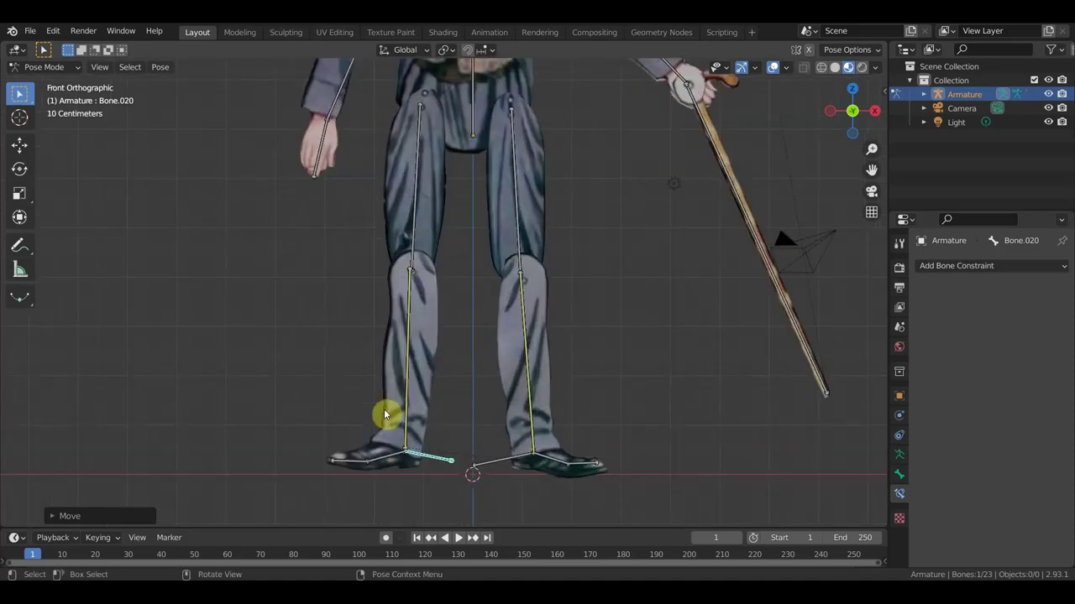
- Select the left foot's toe bone and bring up the interaction mode list
left_click(345, 463)
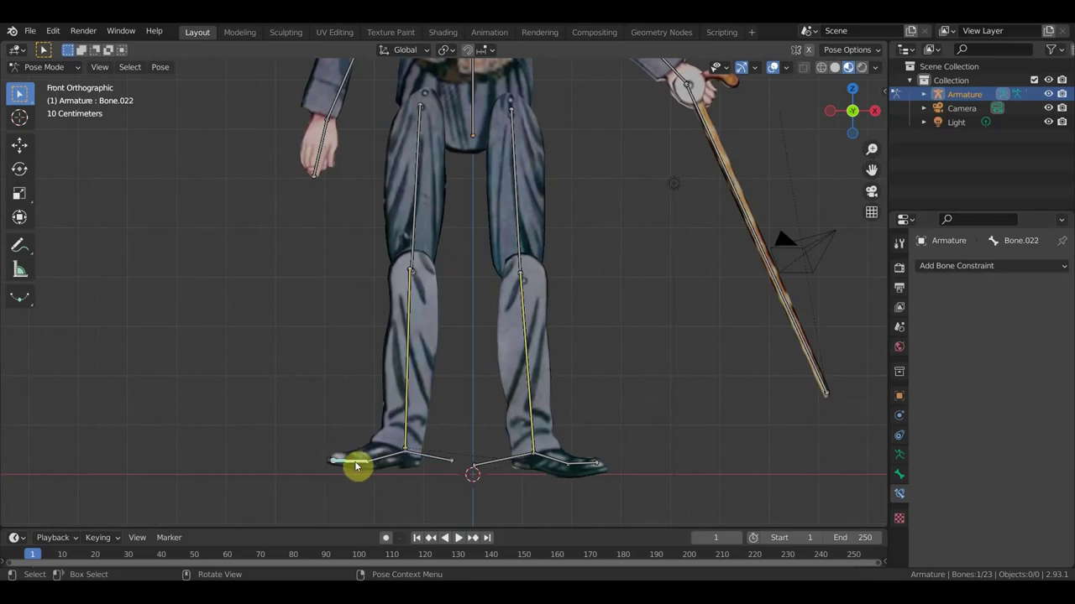
scroll(557, 418, "up", 1, "shift")
scroll(557, 417, "up", 2, "shift")
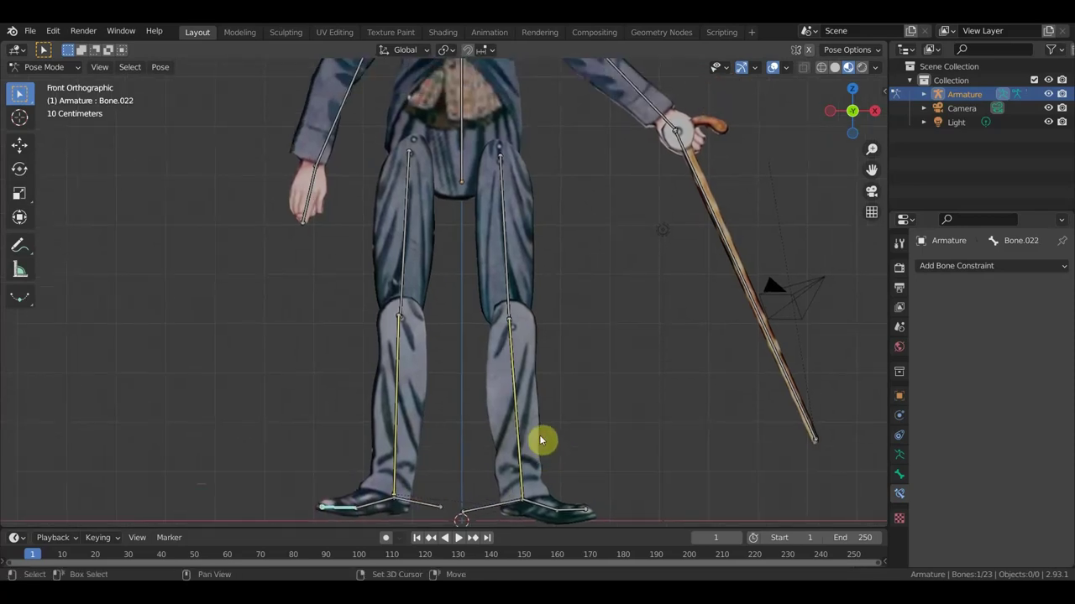
scroll(542, 433, "down", 1)
scroll(574, 347, "down", 1)
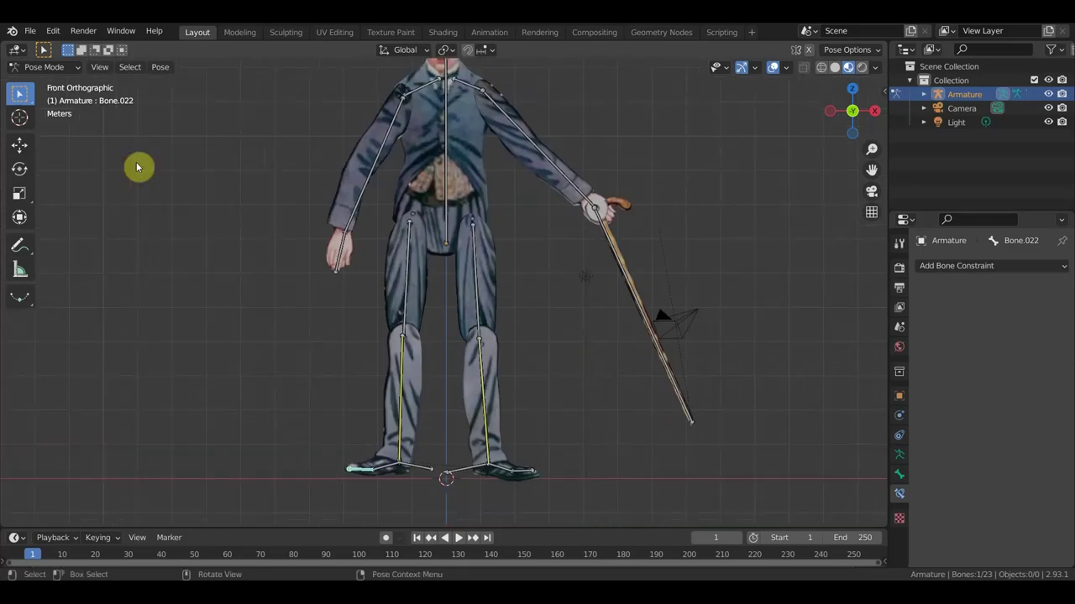
left_click(44, 67)
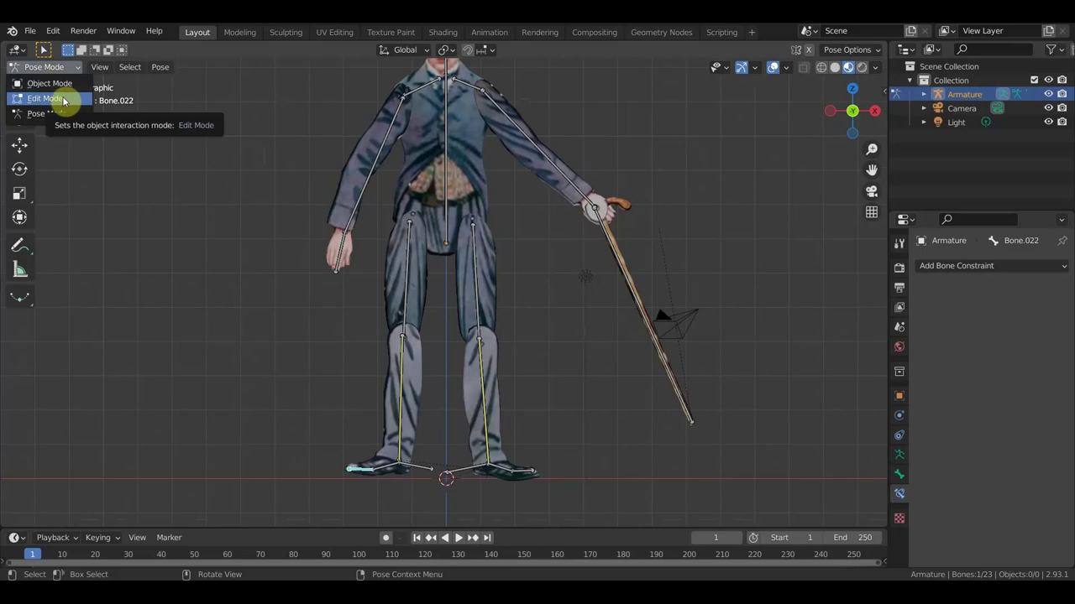
- In Edit Mode, delete the four selected foot and heel bones
left_click(52, 99)
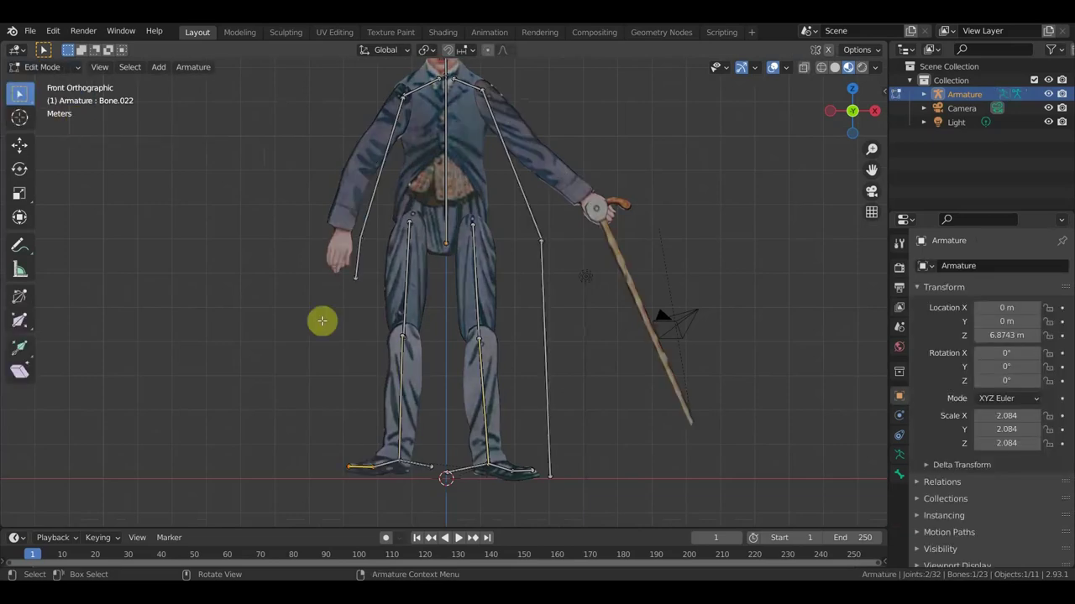
middle_click_drag(350, 413, 355, 377, "shift")
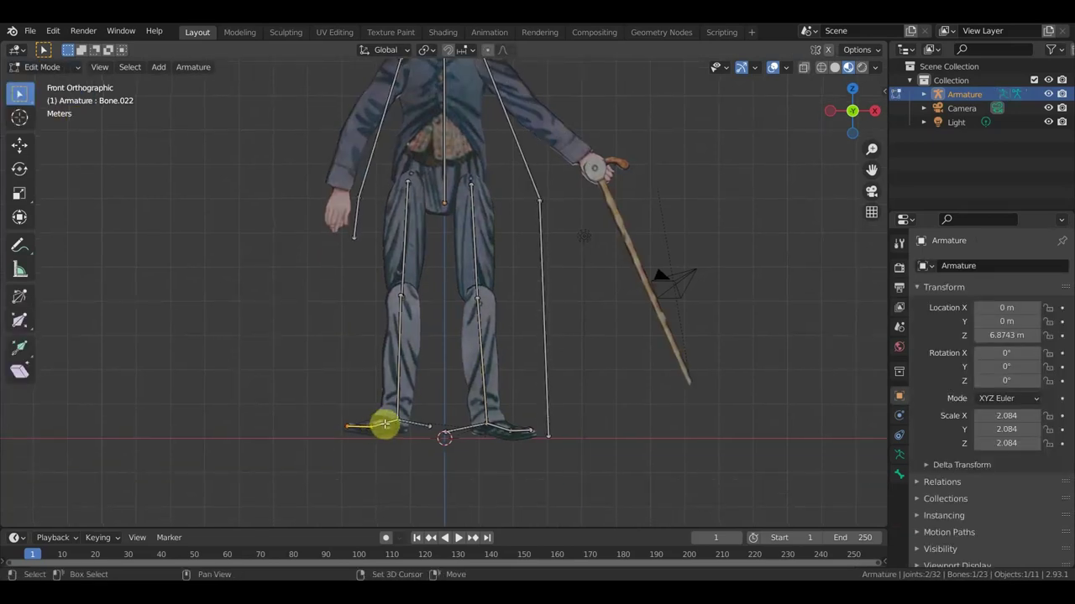
left_click(507, 431, "shift")
left_click(499, 428, "shift")
key("x")
left_click(595, 412)
- Delete the selected hand bone
middle_click_drag(591, 392, 599, 438, "shift")
scroll(599, 445, "up", 3, "shift")
left_click(40, 66)
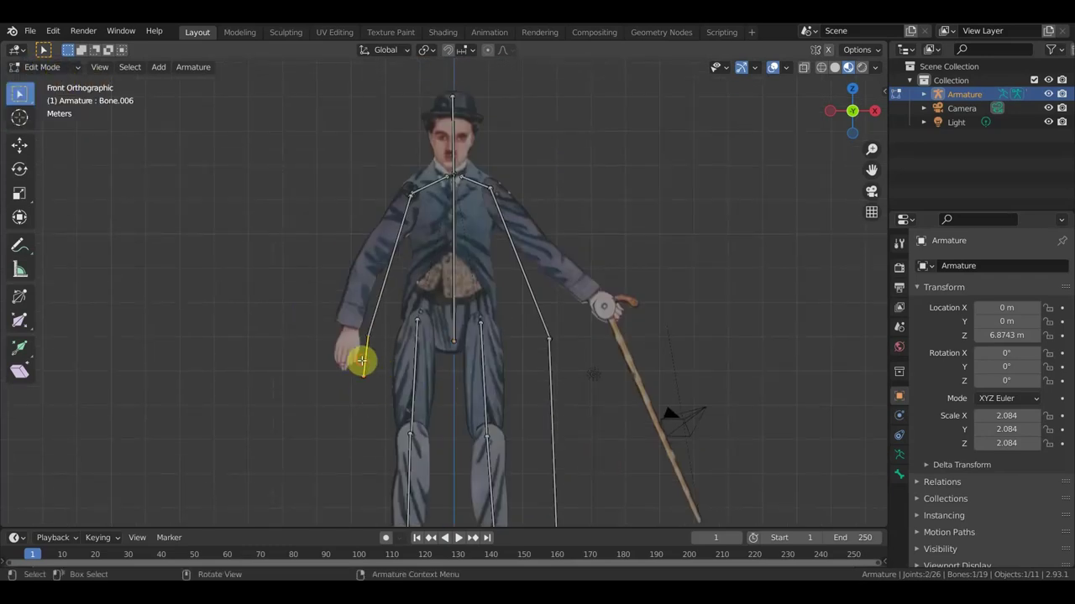
key("x")
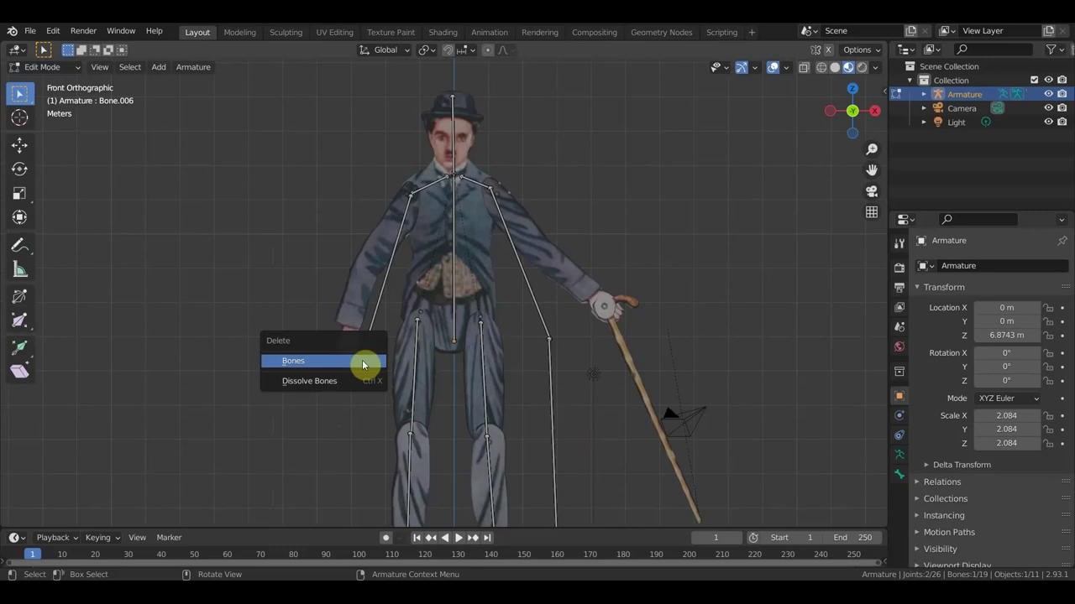
left_click(364, 364)
- Delete the head bone, leaving 17 bones
left_click(453, 110)
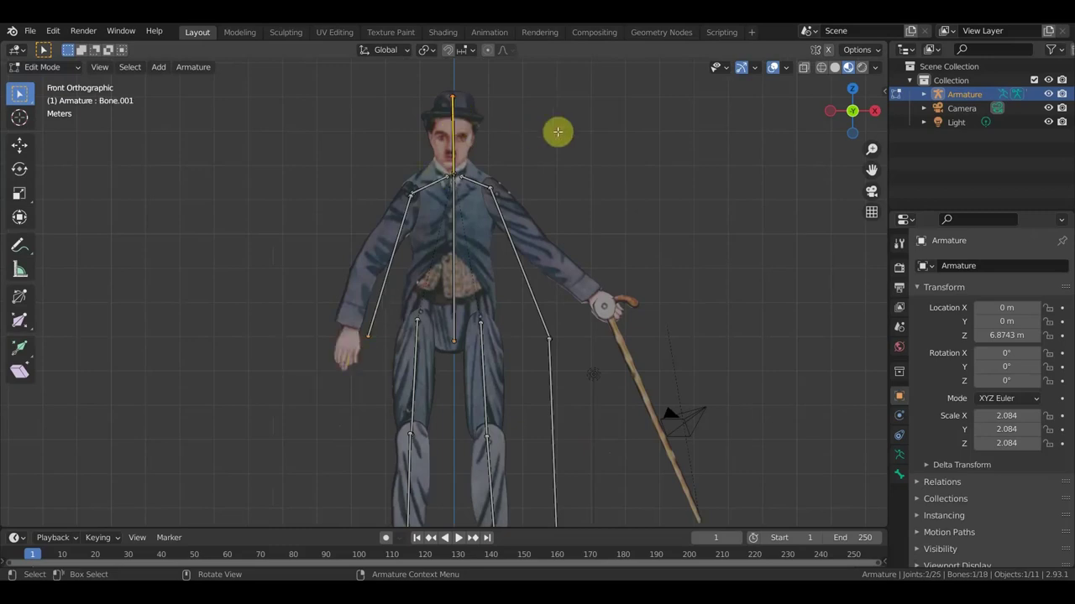
key("x")
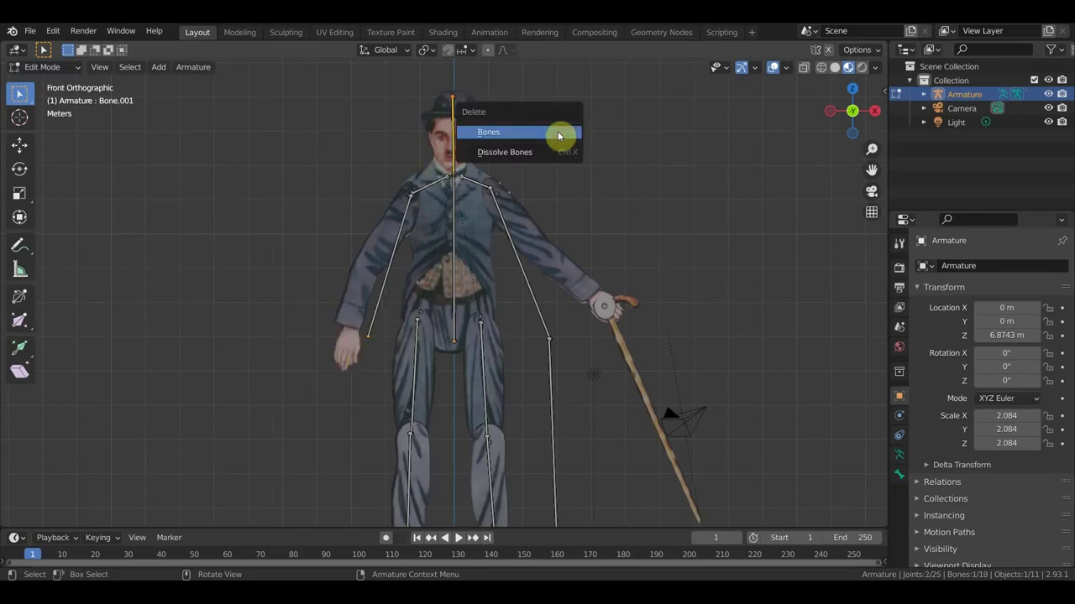
left_click(560, 135)
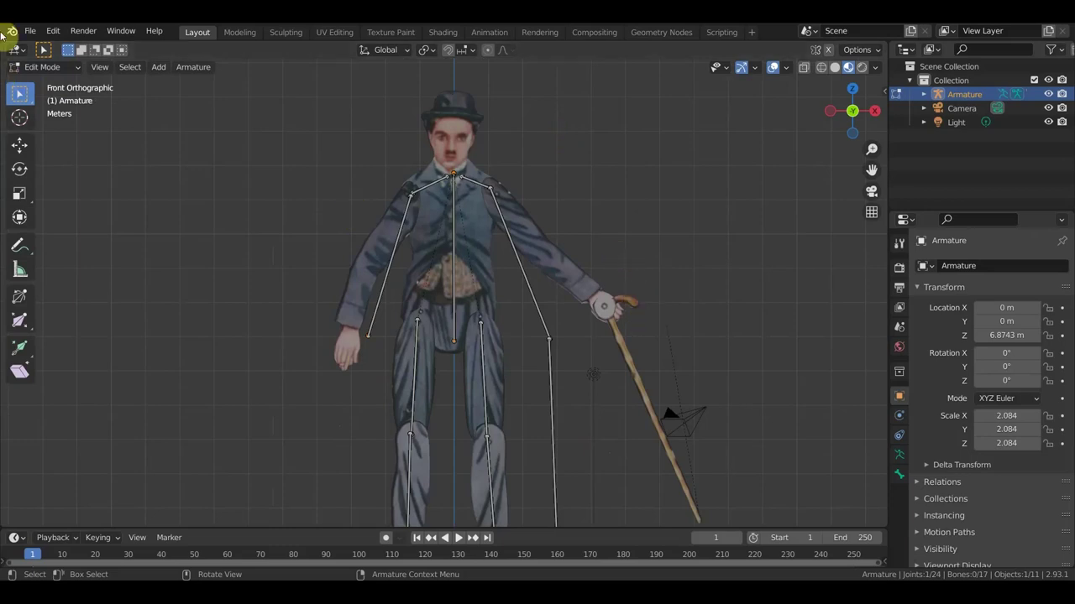
left_click(42, 68)
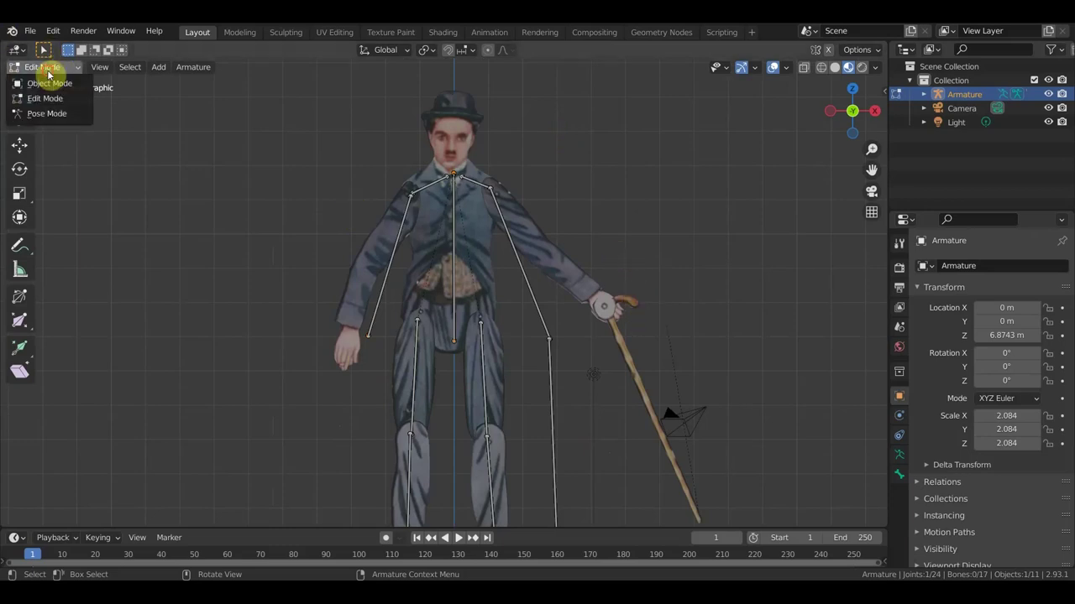
- In Pose Mode, raise both the empty-hand arm and the cane arm to horizontal
left_click(46, 113)
scroll(448, 276, "down", 1)
scroll(492, 223, "up", 1)
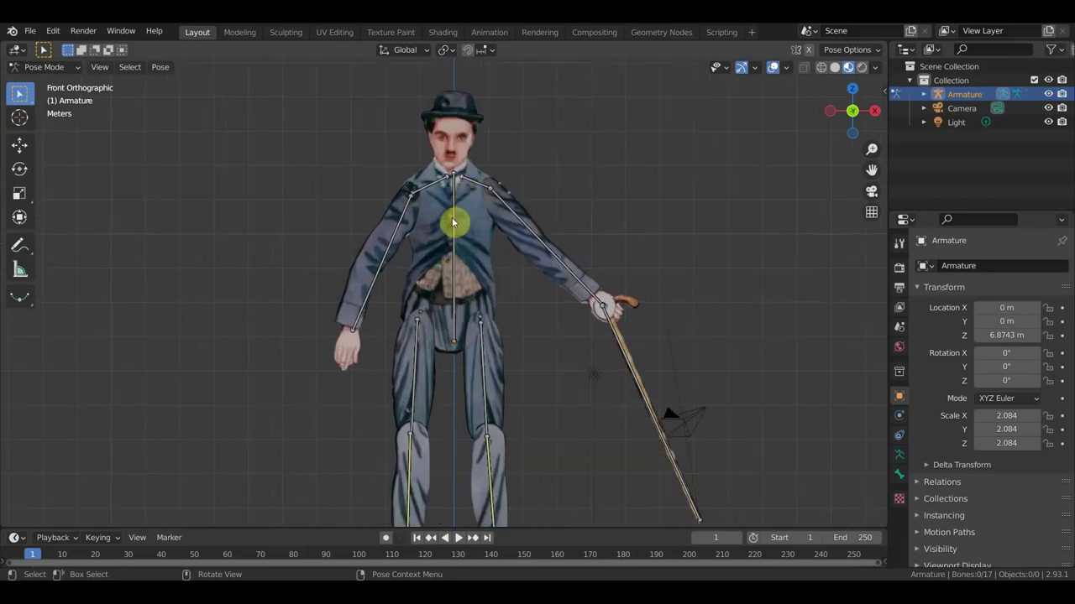
left_click(356, 312)
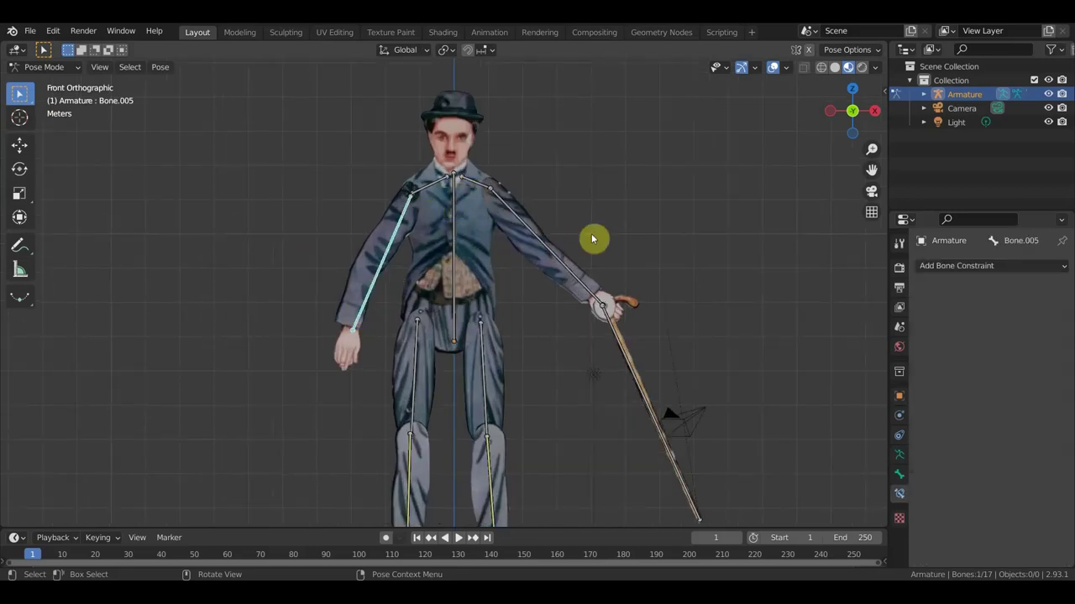
key("r")
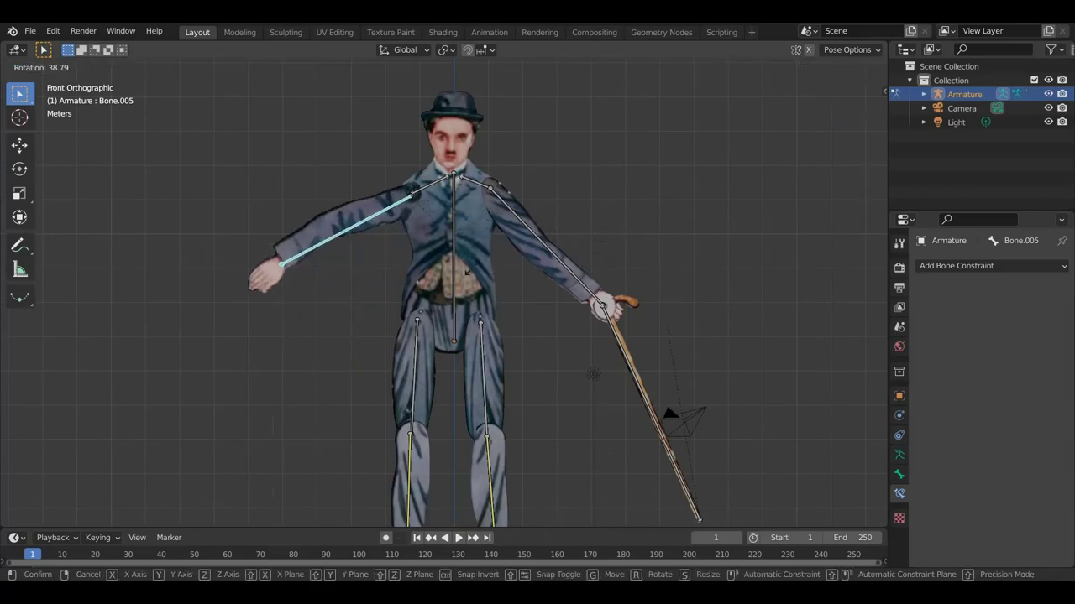
left_click(431, 271)
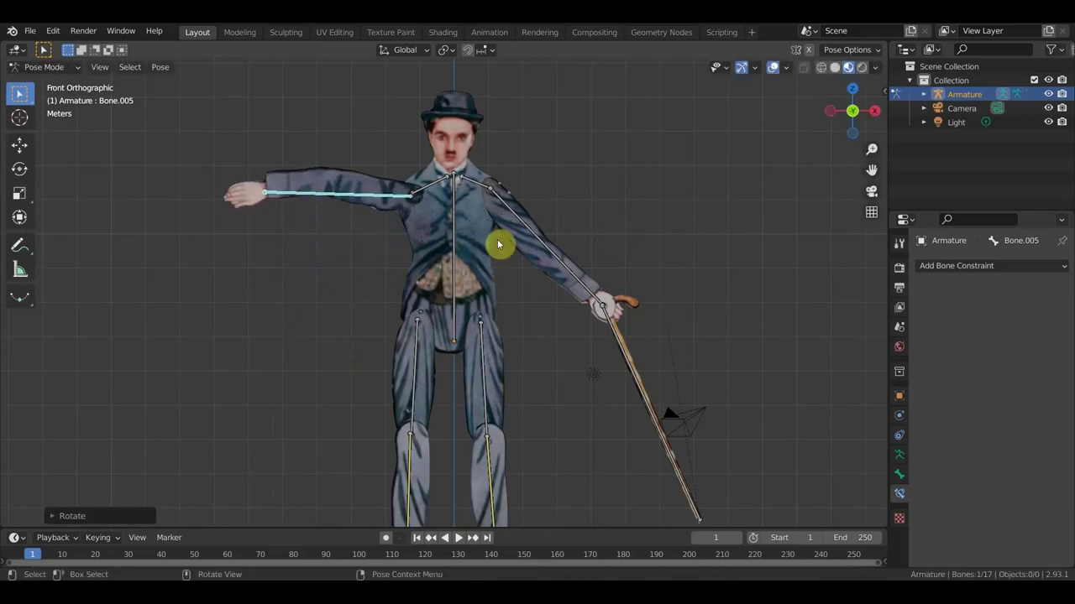
left_click(532, 233)
key("r")
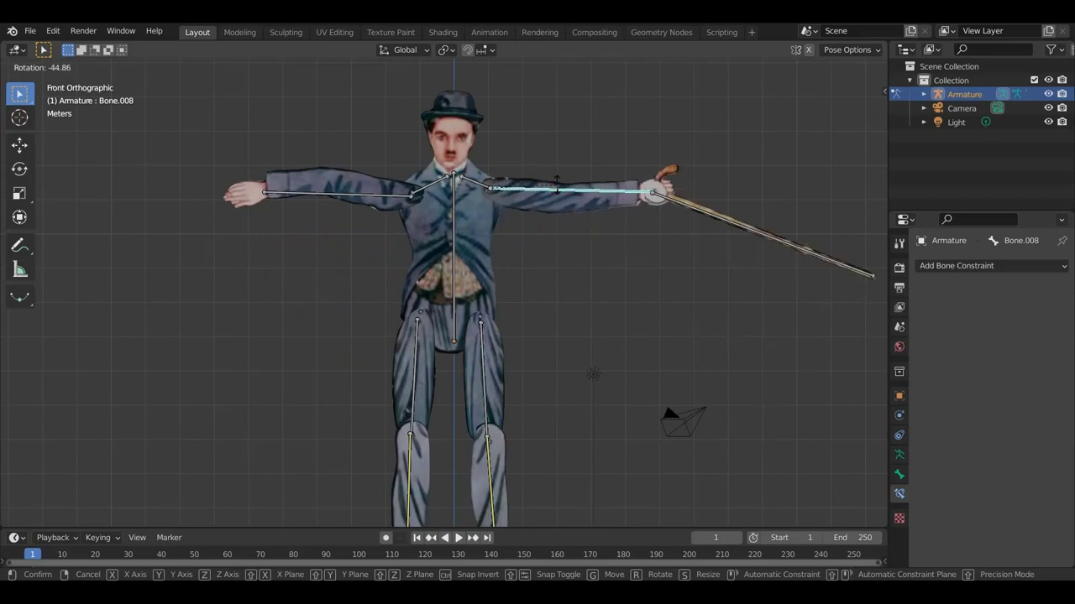
left_click(561, 190)
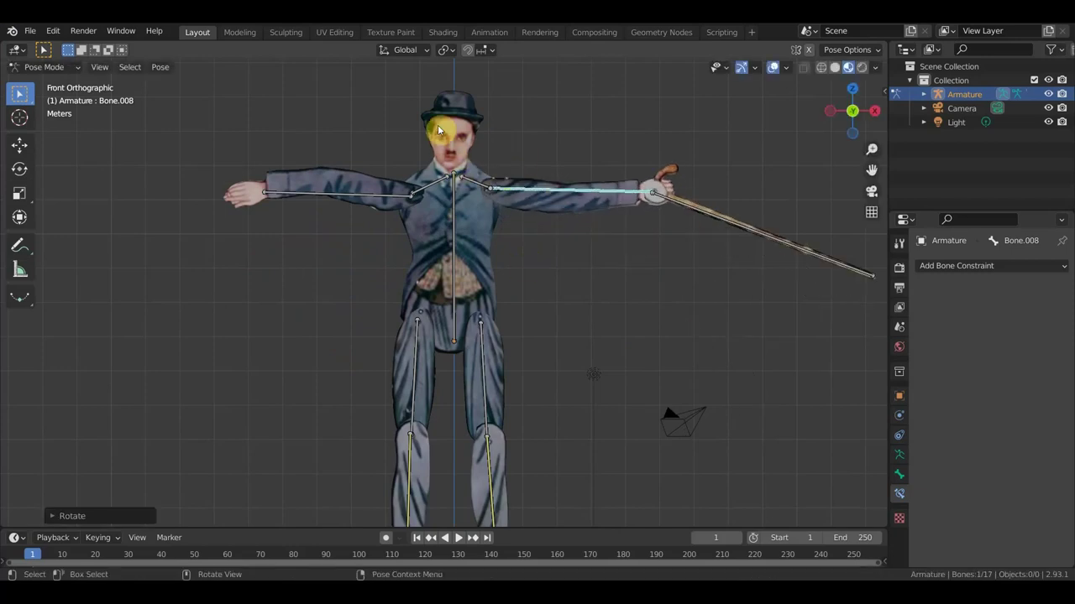
- Try moving a foot bone, then undo the foot and arm poses back to rest
middle_click_drag(536, 344, 547, 269, "shift")
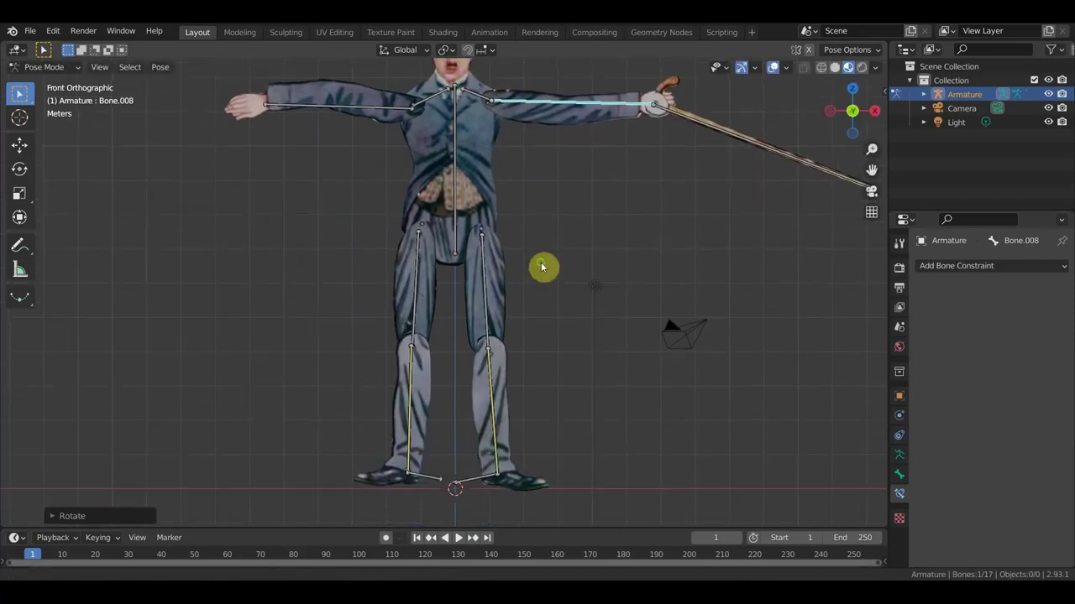
left_click(485, 280)
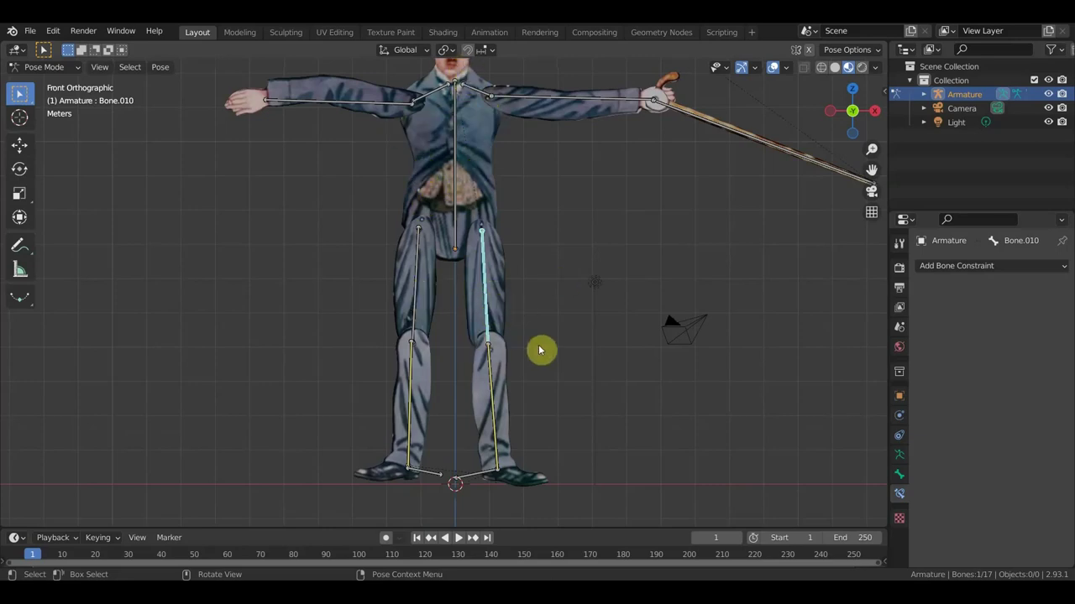
key("g")
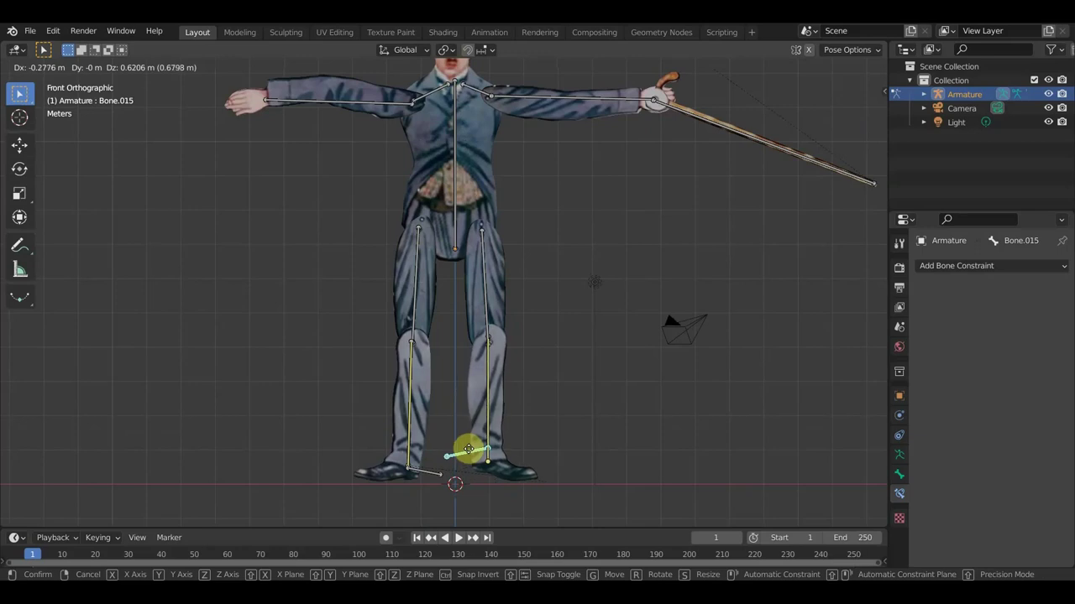
left_click(479, 457)
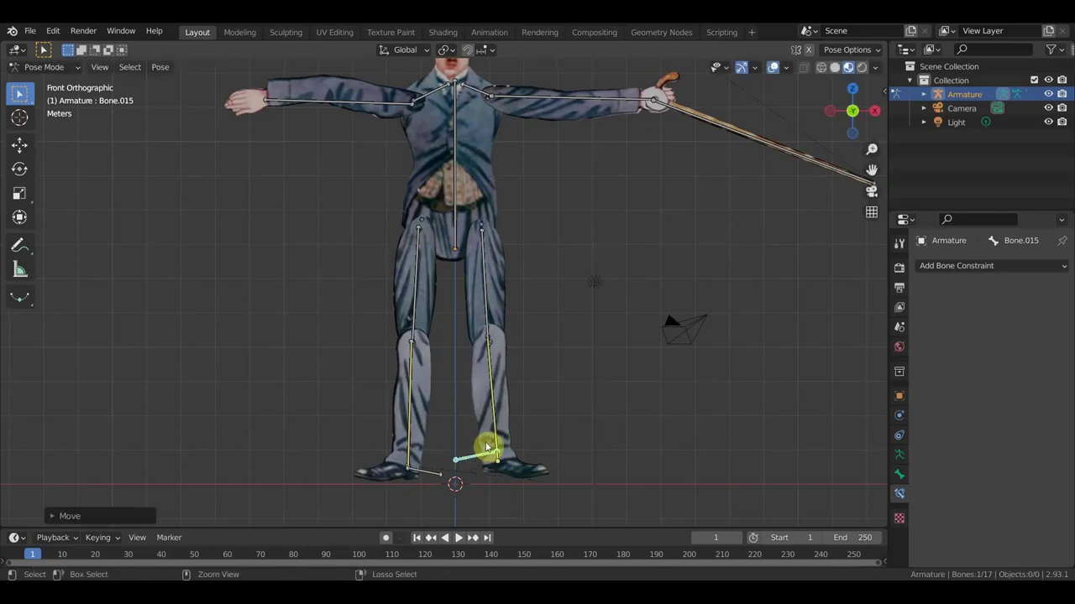
key("ctrl+z")
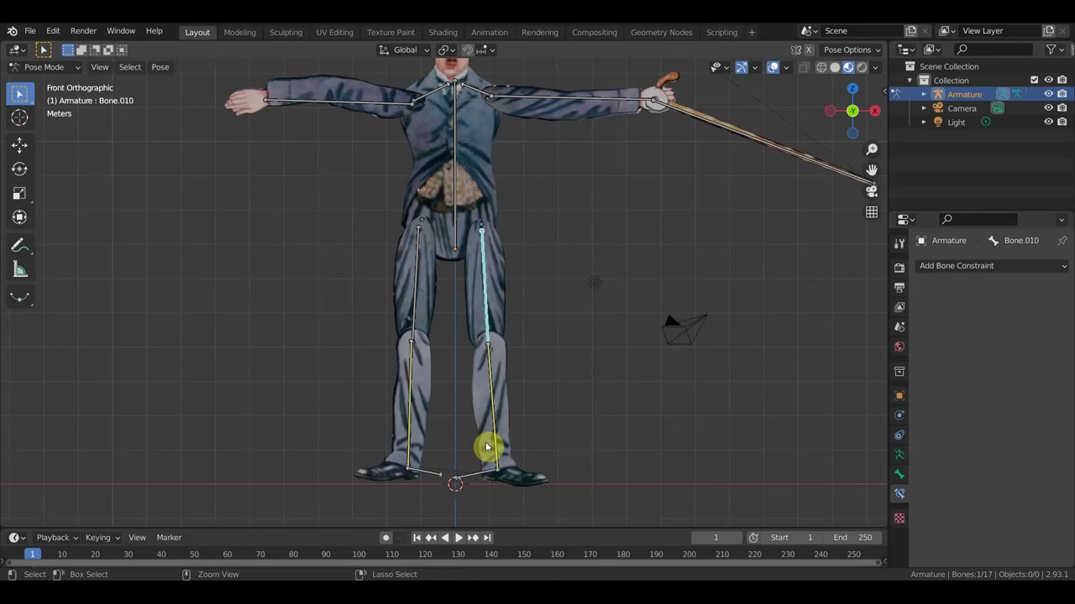
key("ctrl+z")
key("ctrl+z")
key("ctrl+z")
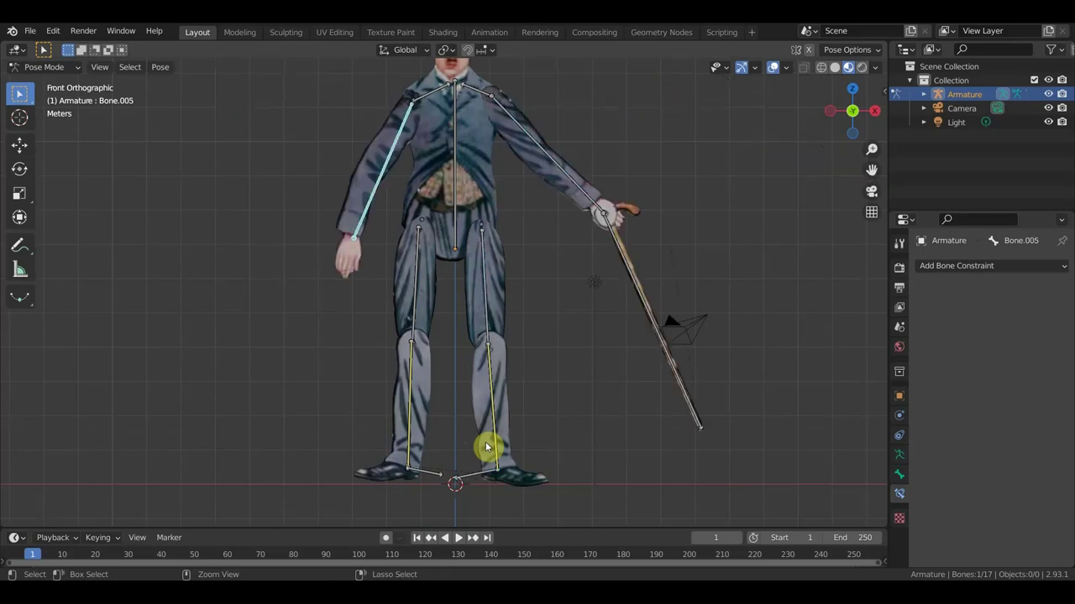
key("ctrl+z")
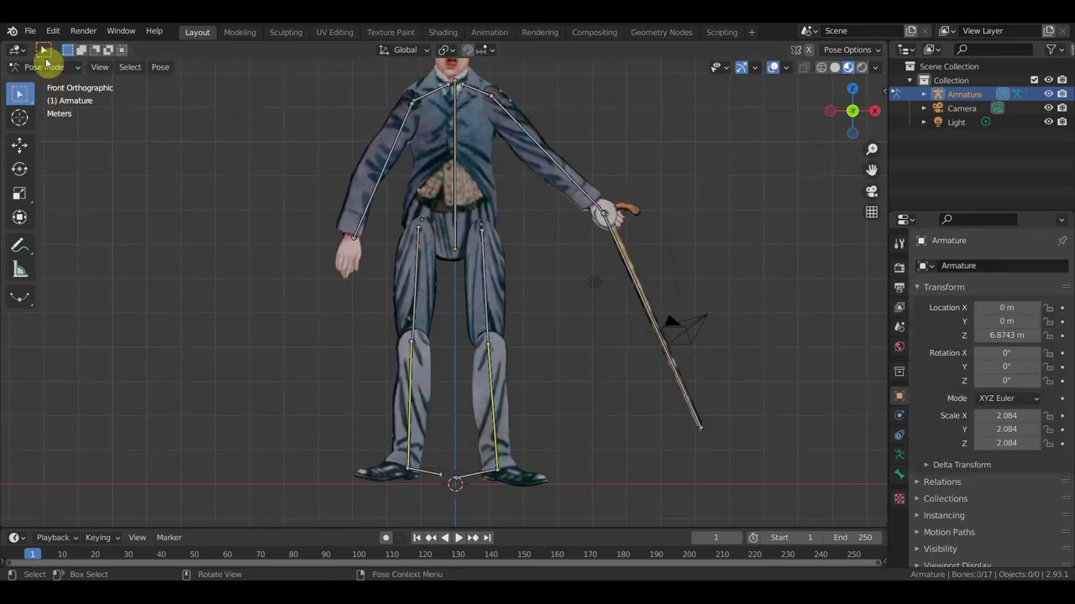
left_click(31, 31)
mouse_move(52, 233)
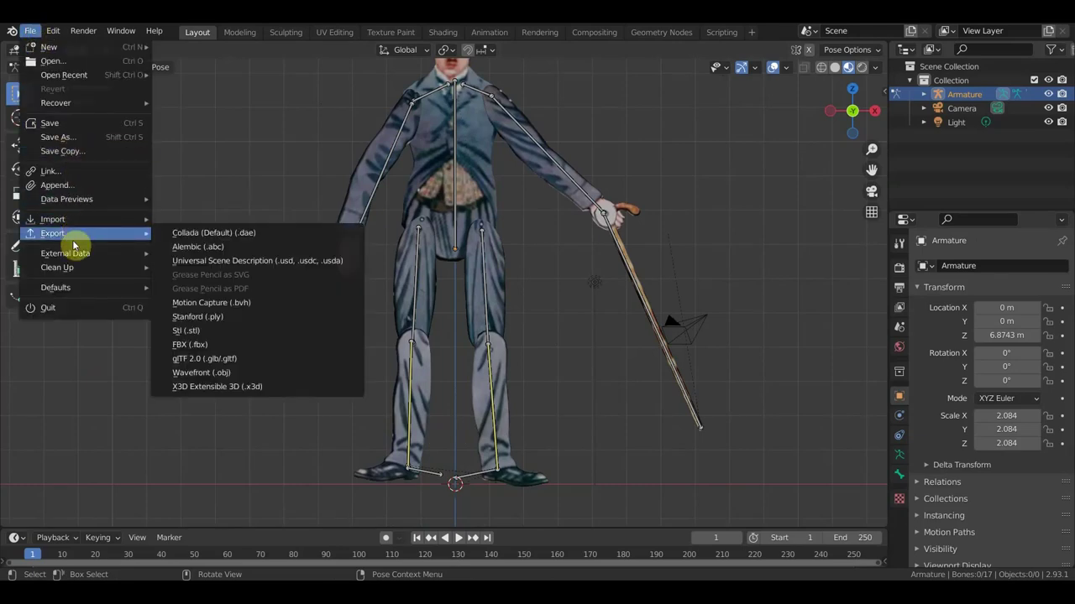
- Save the rig as 'гот файл чаплин.blend' in the Desktop's чаплин folder
left_click(70, 140)
left_click(214, 250)
scroll(737, 397, "down", 2)
scroll(737, 396, "down", 1)
double_click(512, 408)
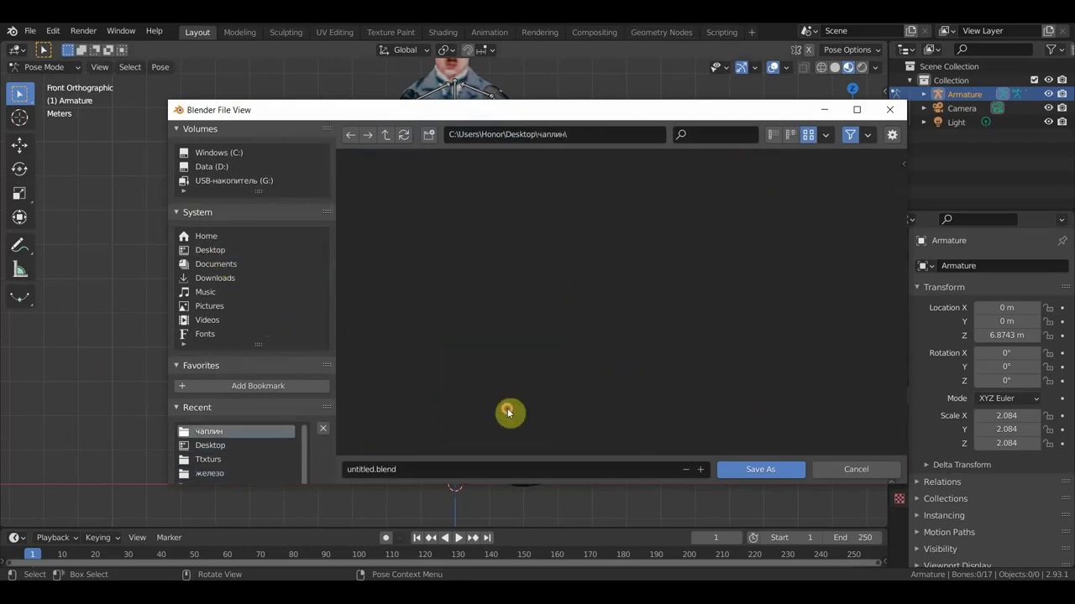
left_click(404, 470)
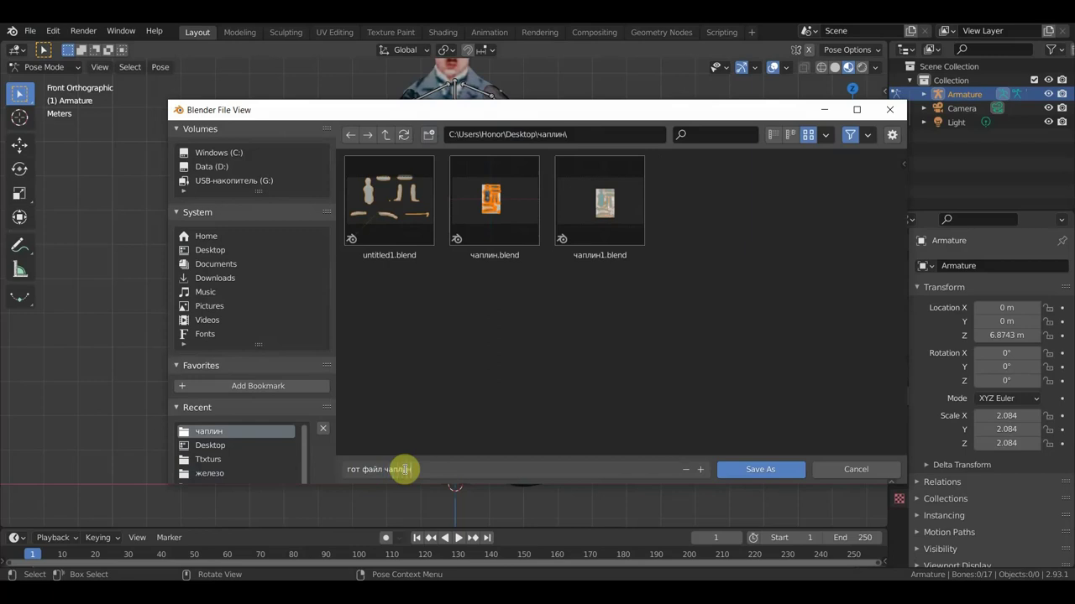
key("Return")
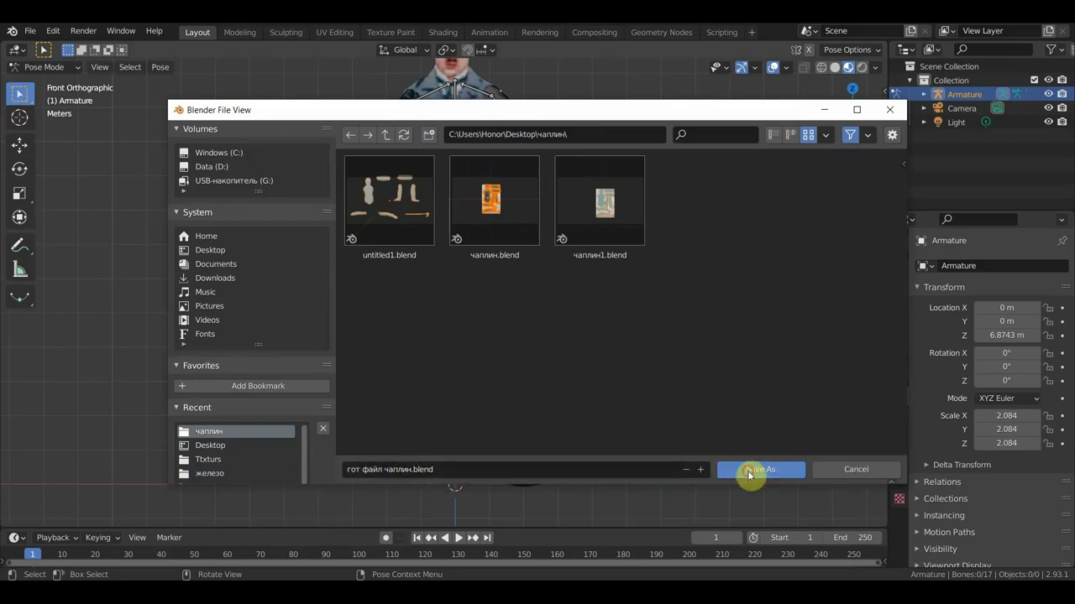
left_click(749, 473)
scroll(658, 350, "down", 3)
scroll(591, 322, "up", 2)
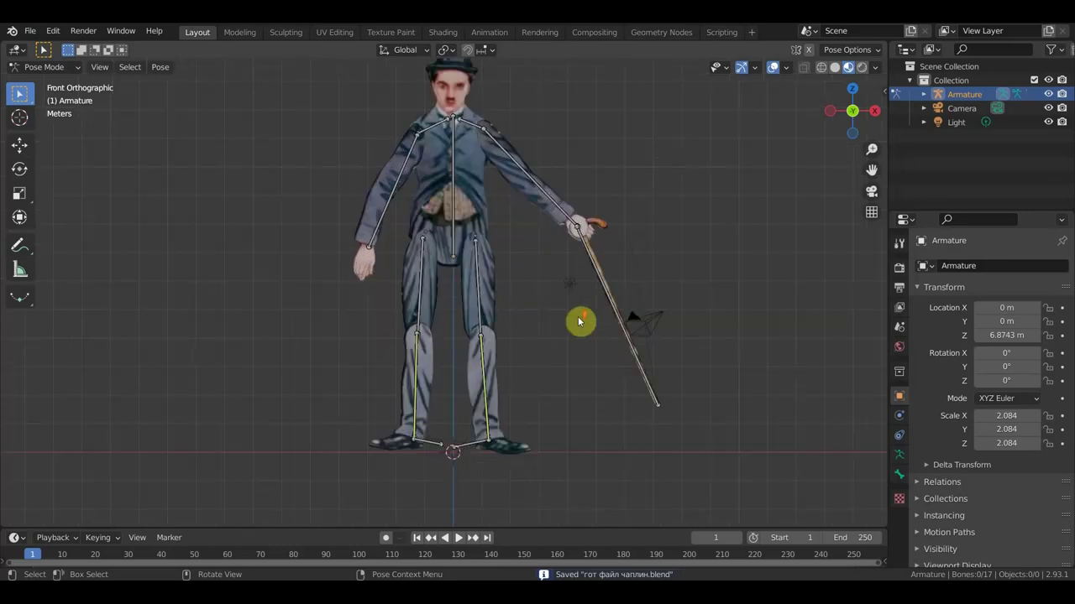
middle_click_drag(575, 325, 566, 337, "shift")
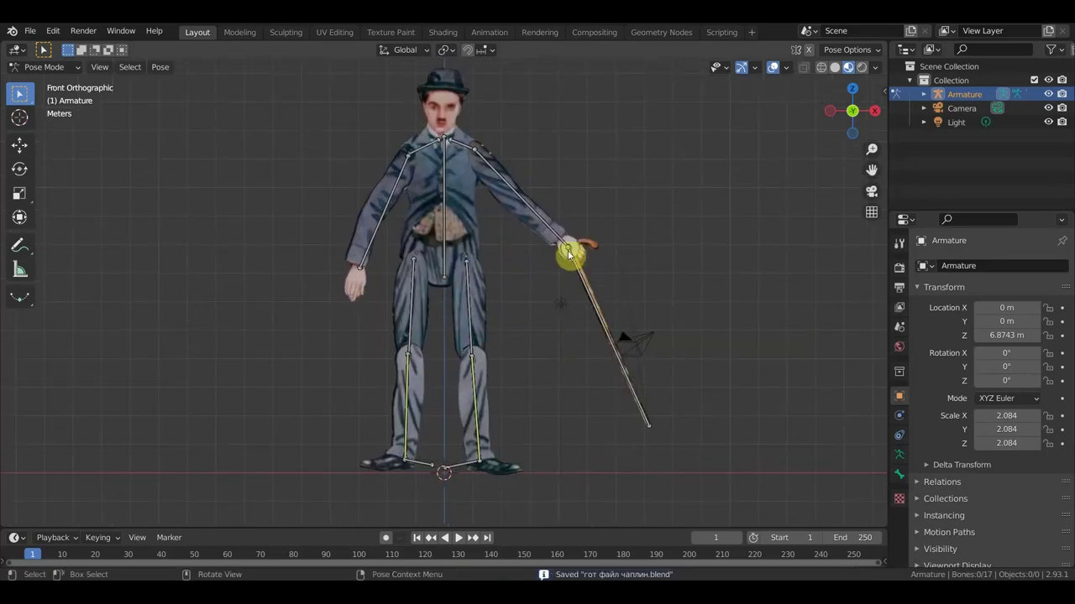
- Enlarge the timeline, key location and rotation for all bones at frame 1, then go to frame 9
left_click_drag(319, 525, 320, 429)
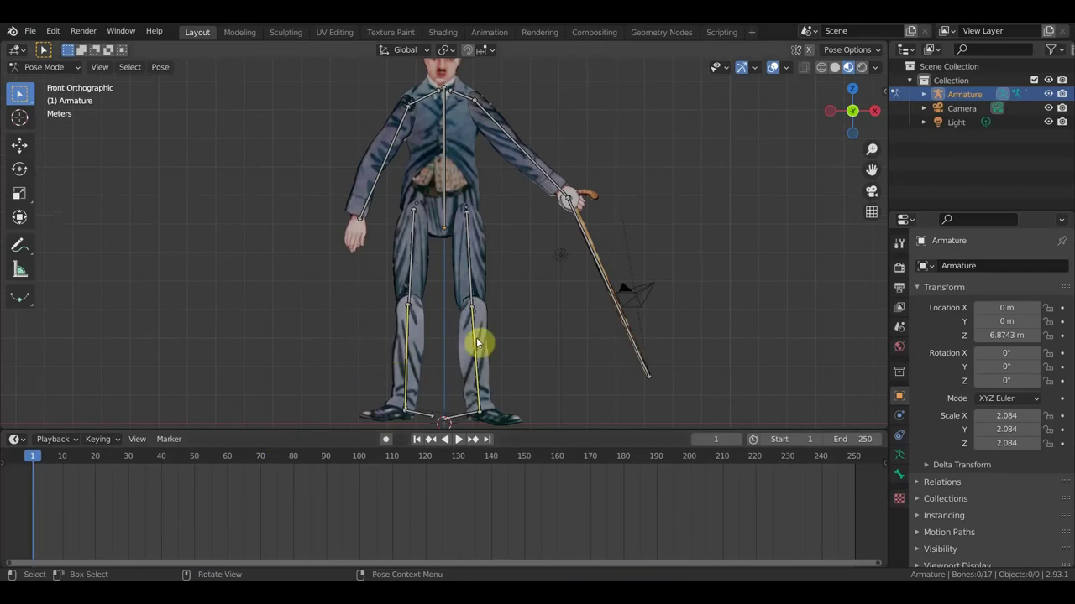
key("a")
key("i")
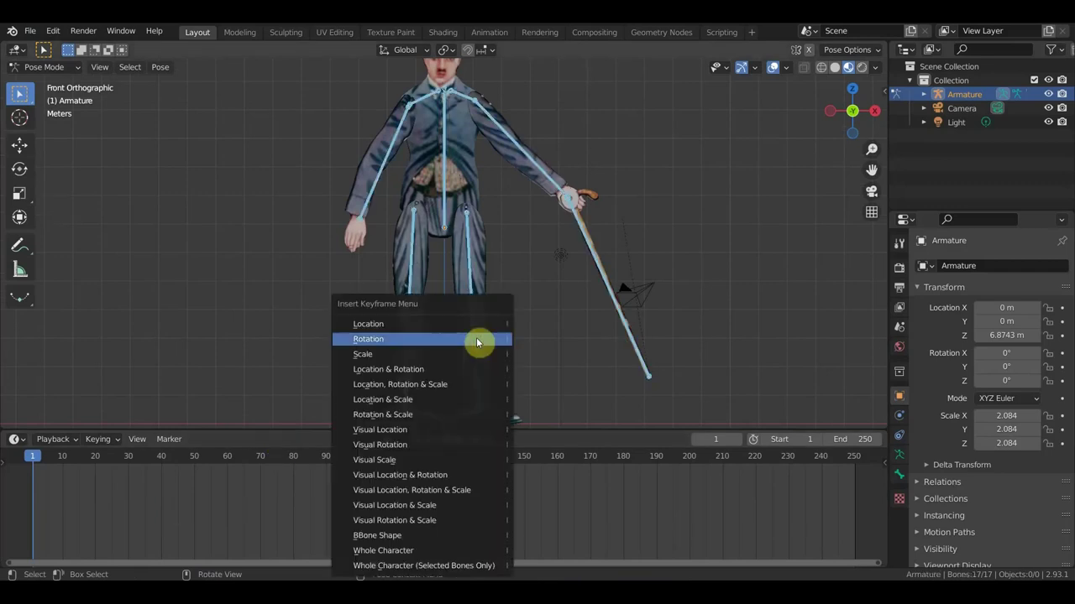
left_click(450, 370)
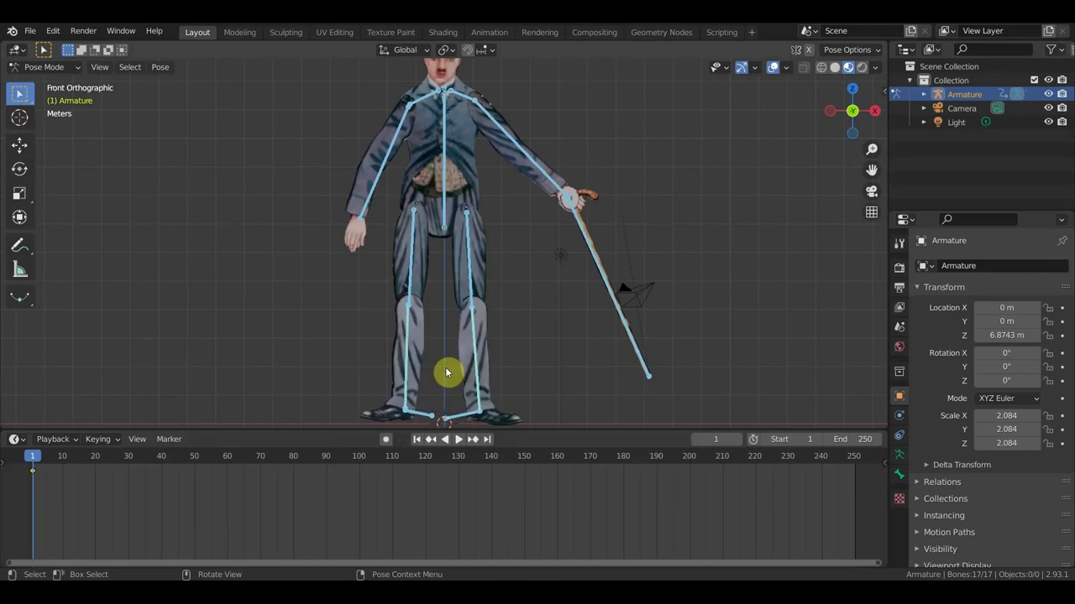
left_click(61, 464)
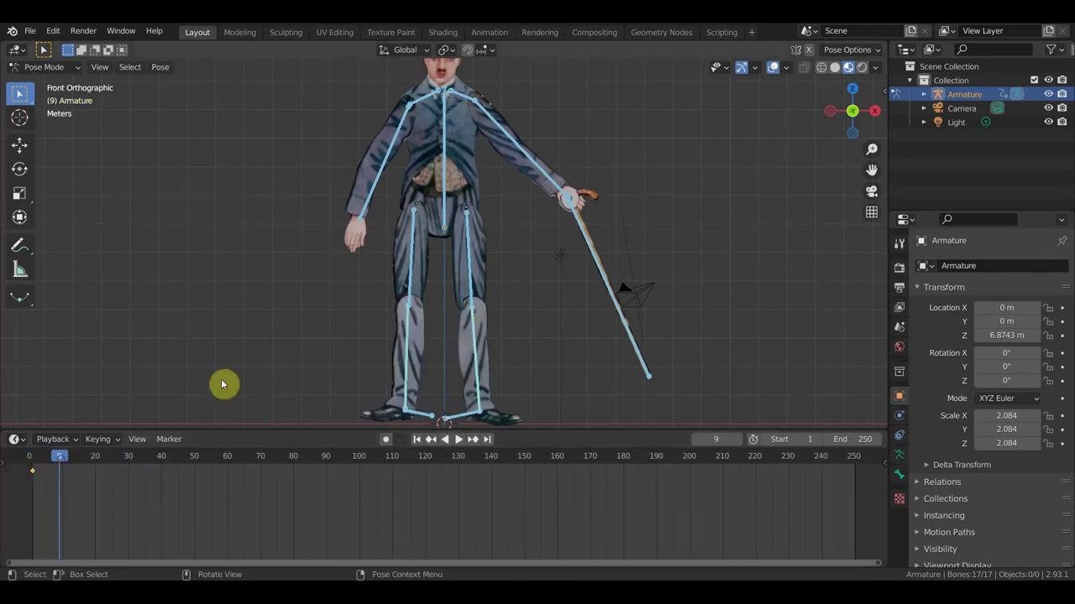
left_click(423, 414)
- Rotate foot Bone.020, bring foot Bone.015 closer, and lower the body with the spine bone
key("r")
left_click(452, 397)
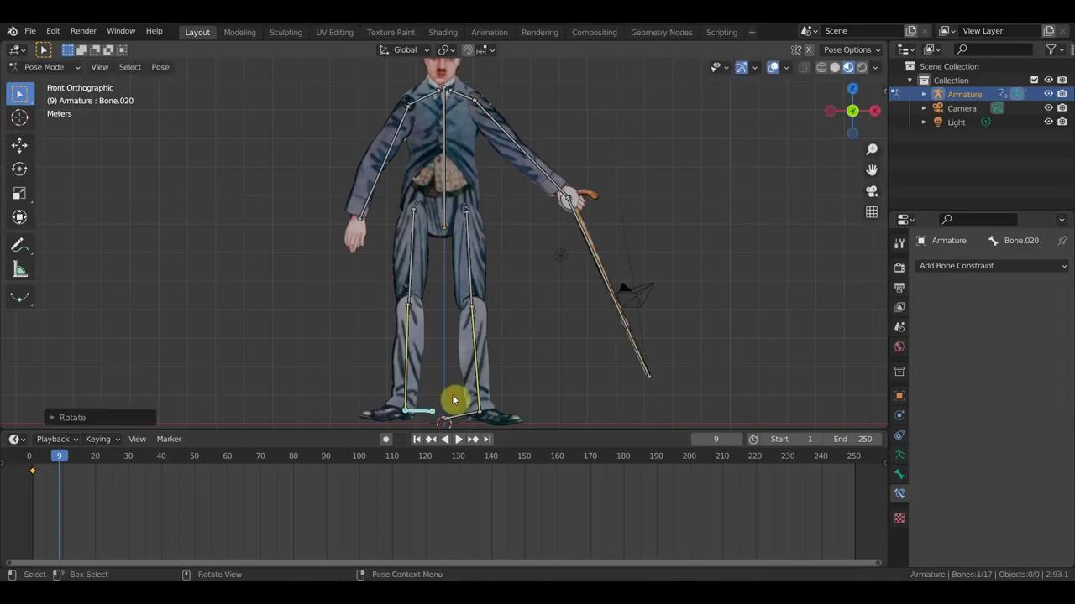
key("g")
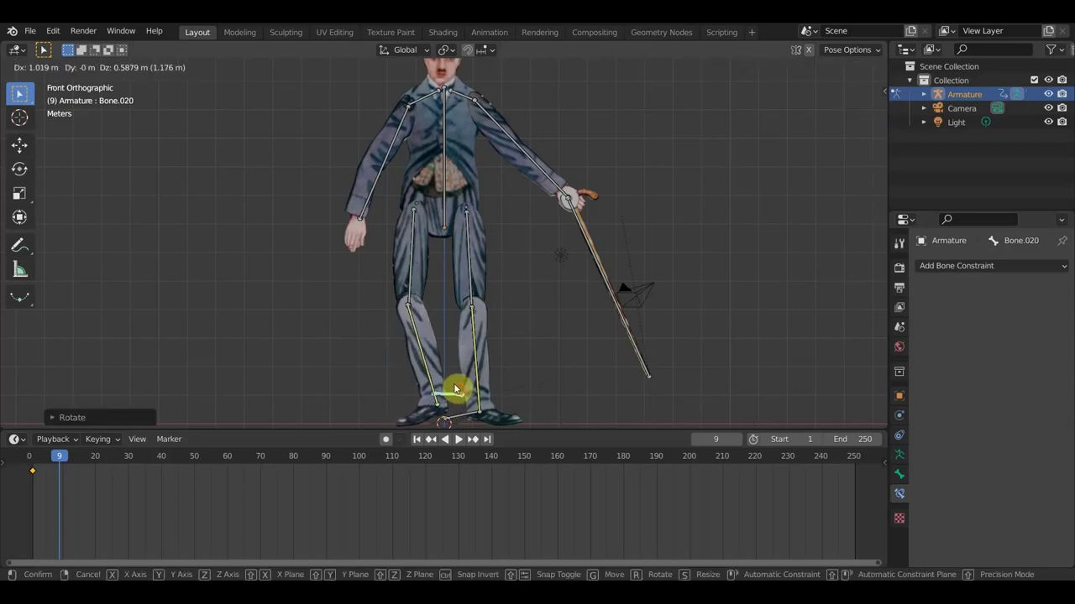
right_click(459, 389)
left_click(446, 204)
key("g")
left_click(463, 206)
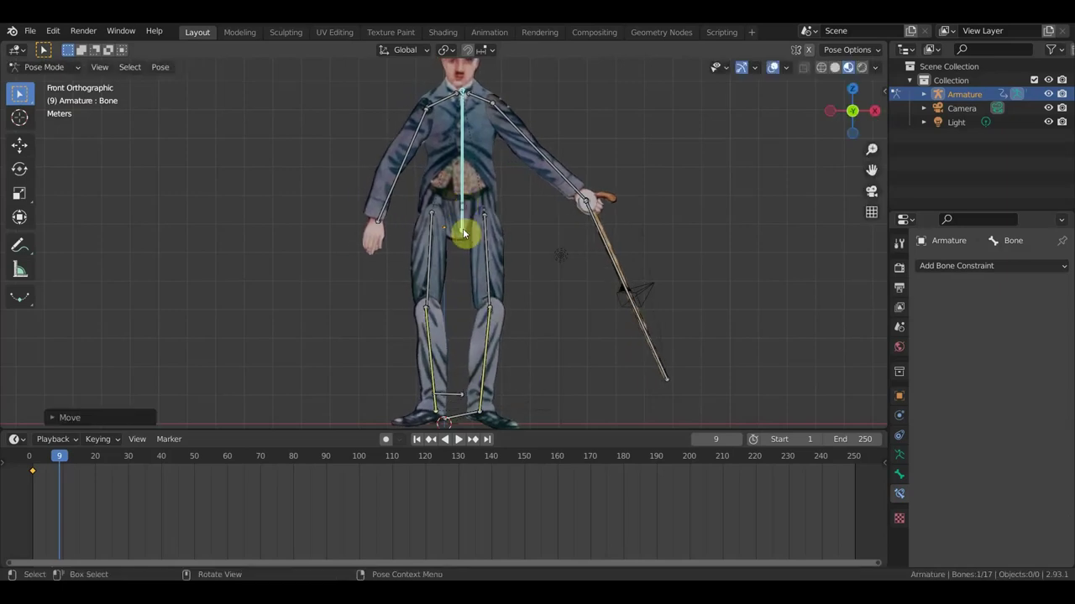
left_click(460, 417)
key("g")
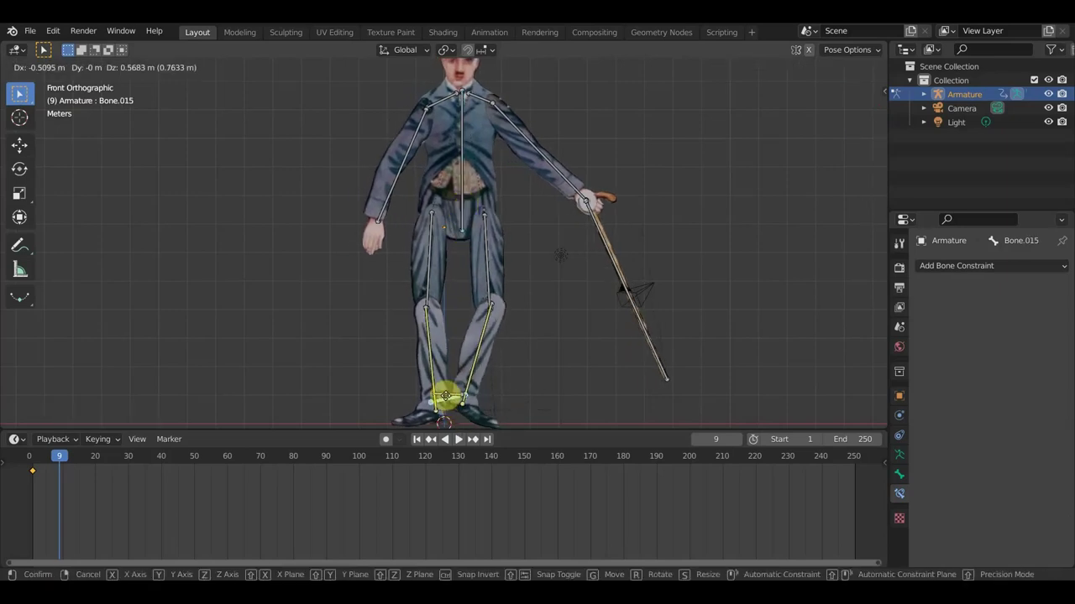
left_click(442, 397)
left_click(461, 200)
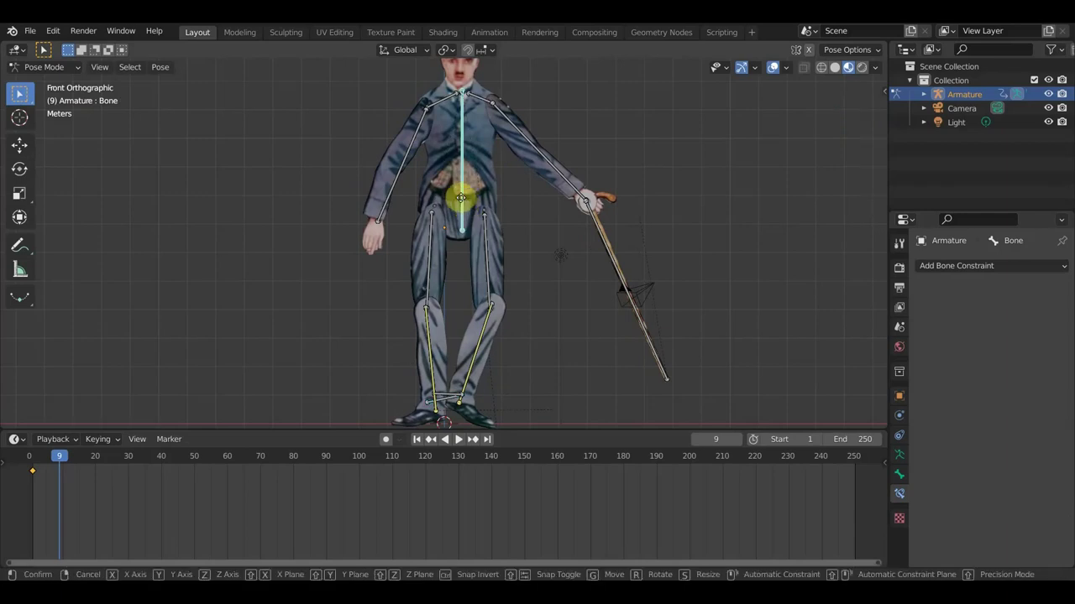
key("g")
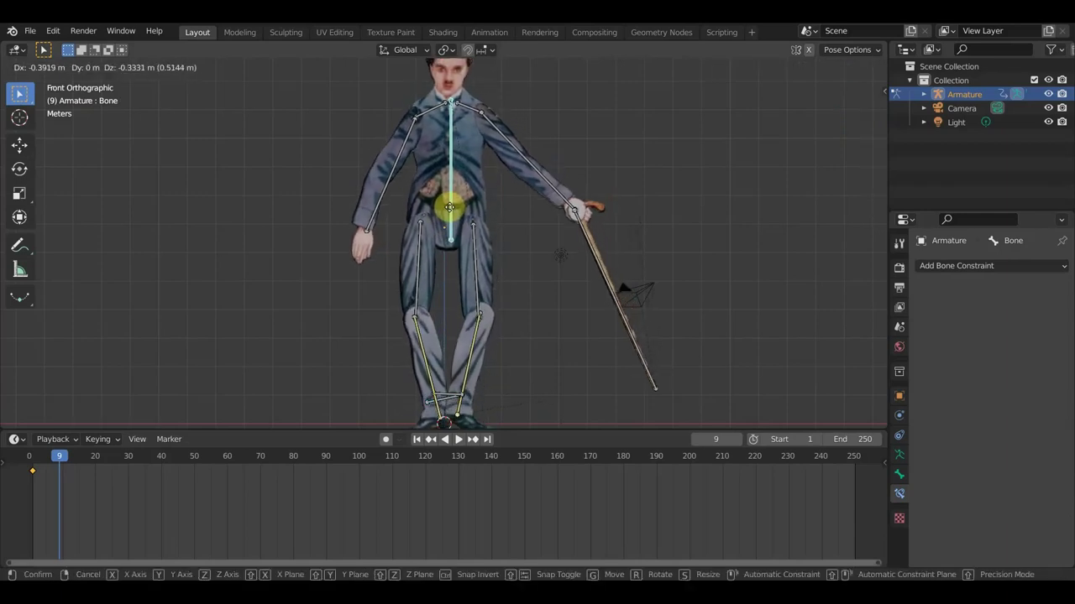
left_click(451, 200)
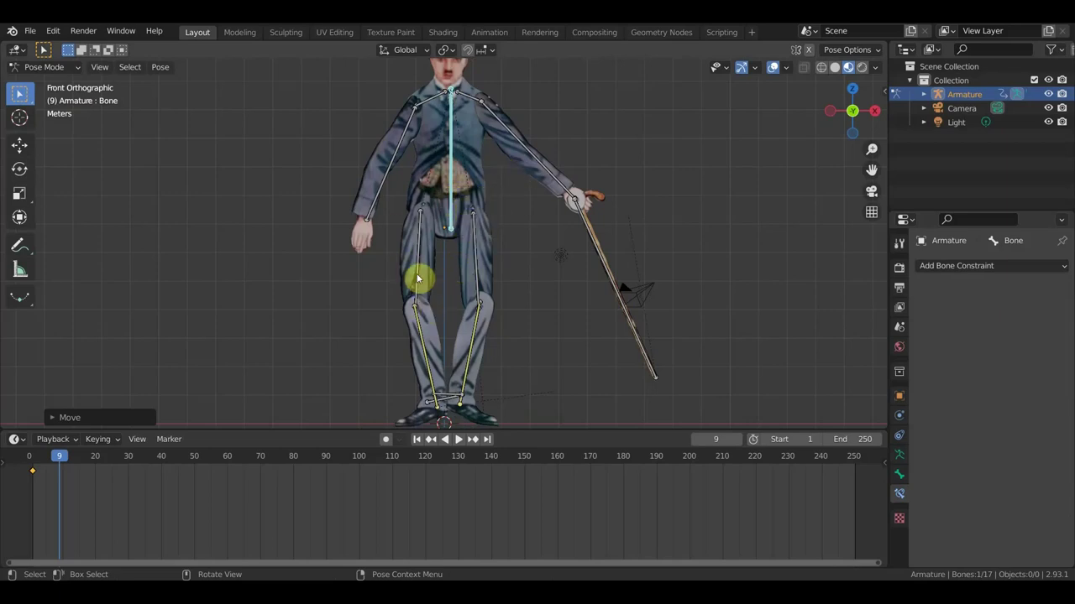
- Rotate arm Bone.005 downward and tilt cane Bone.016
left_click(393, 148)
scroll(578, 238, "down", 2)
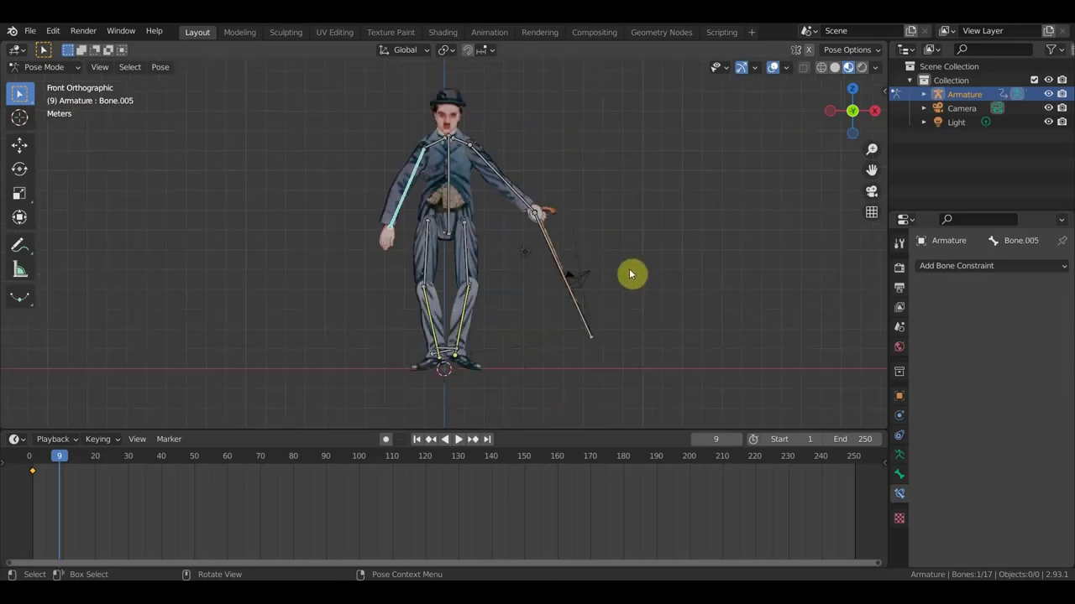
key("r")
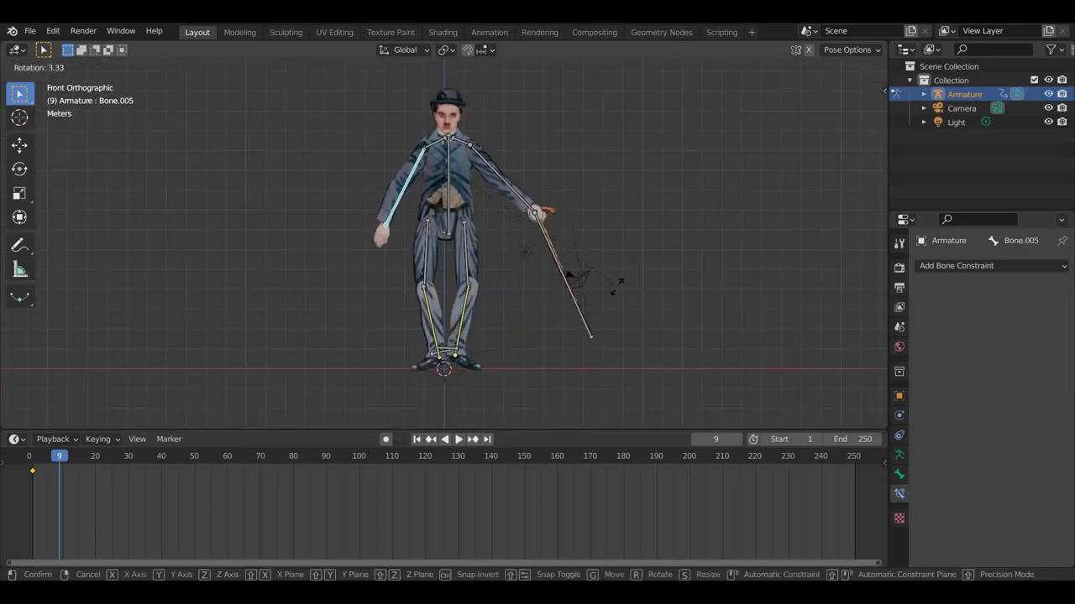
left_click(557, 250)
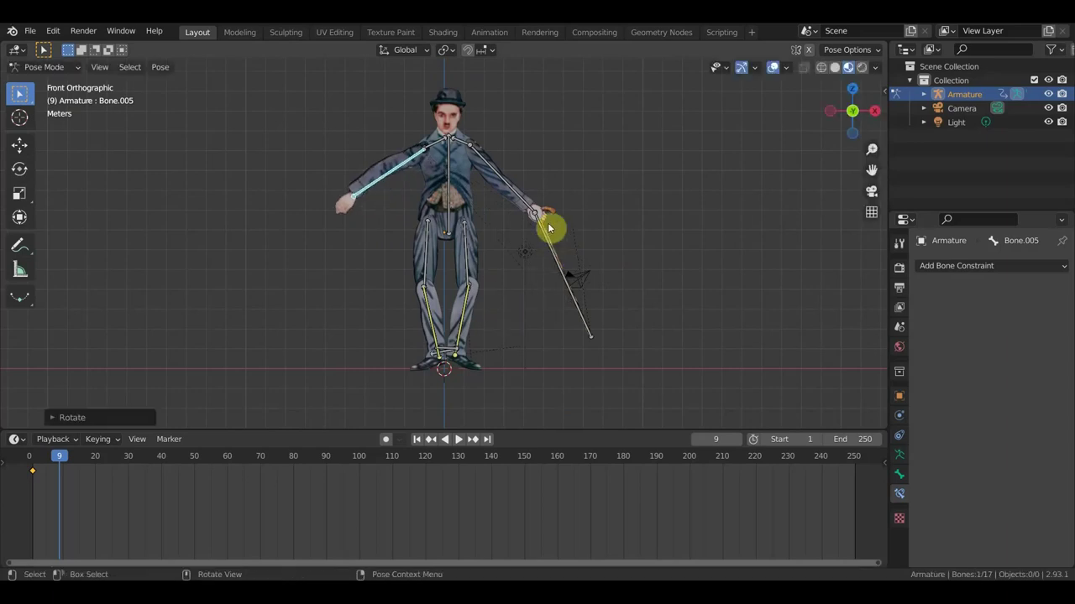
left_click(550, 220)
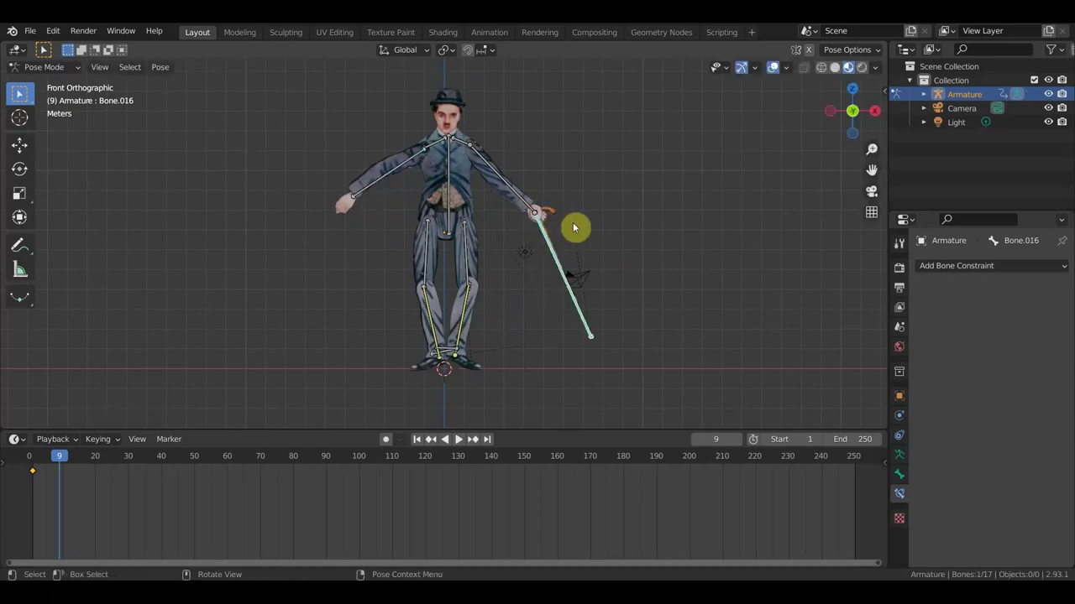
key("r")
left_click(555, 248)
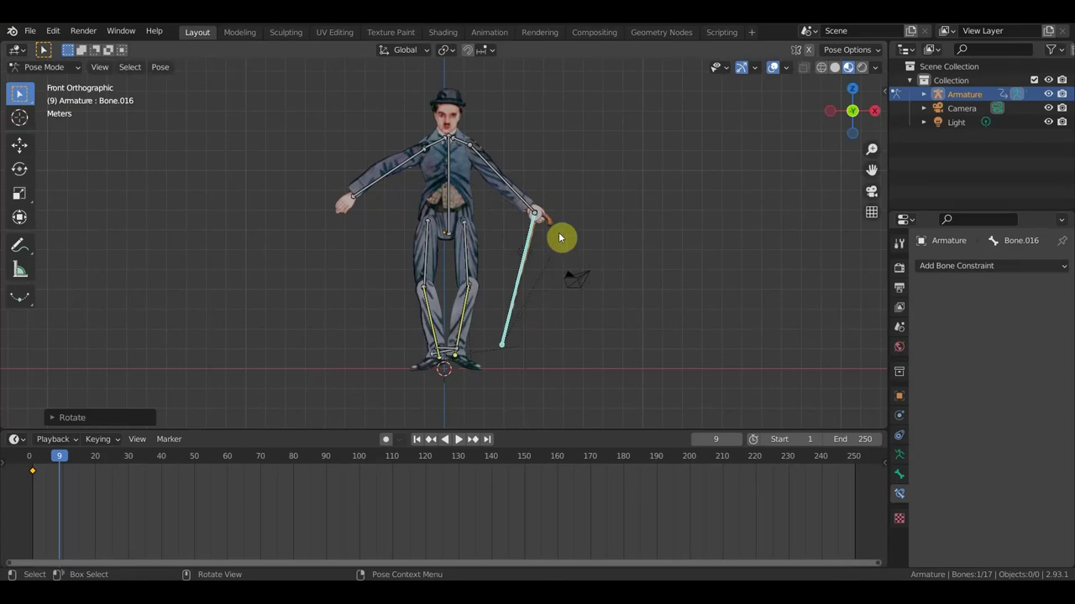
- Rotate forearm Bone.008 and readjust cane Bone.016 to hang beside the leg
left_click(544, 213)
left_click(509, 184)
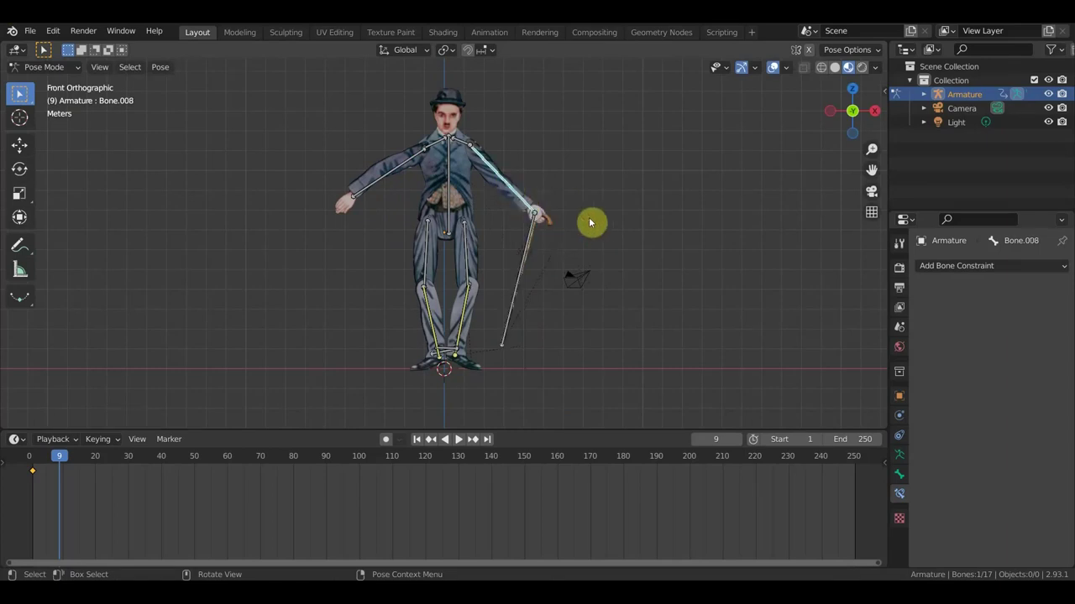
key("r")
left_click(575, 251)
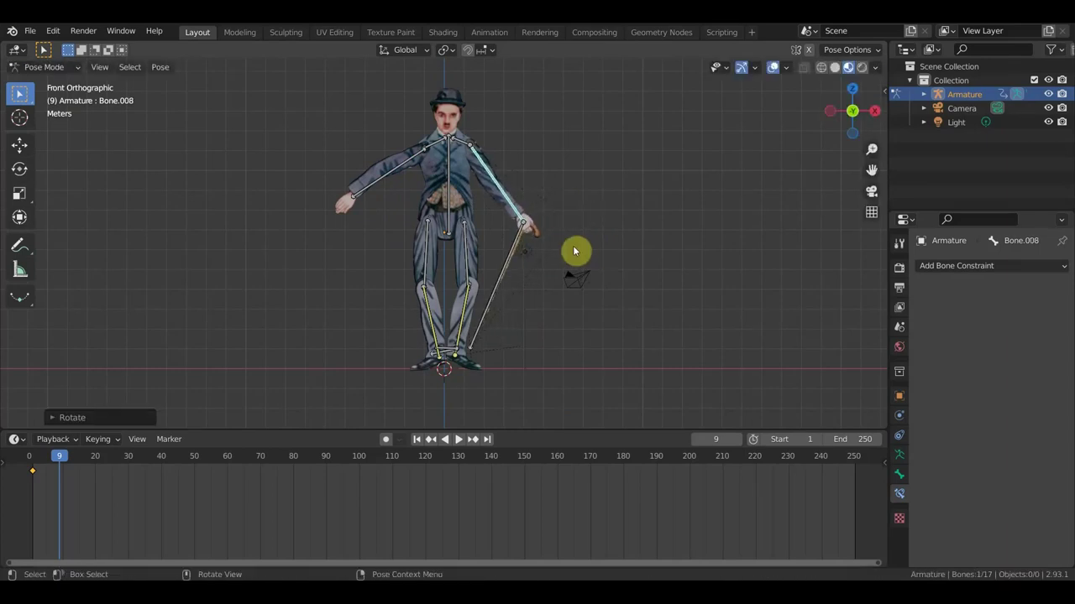
left_click(516, 249)
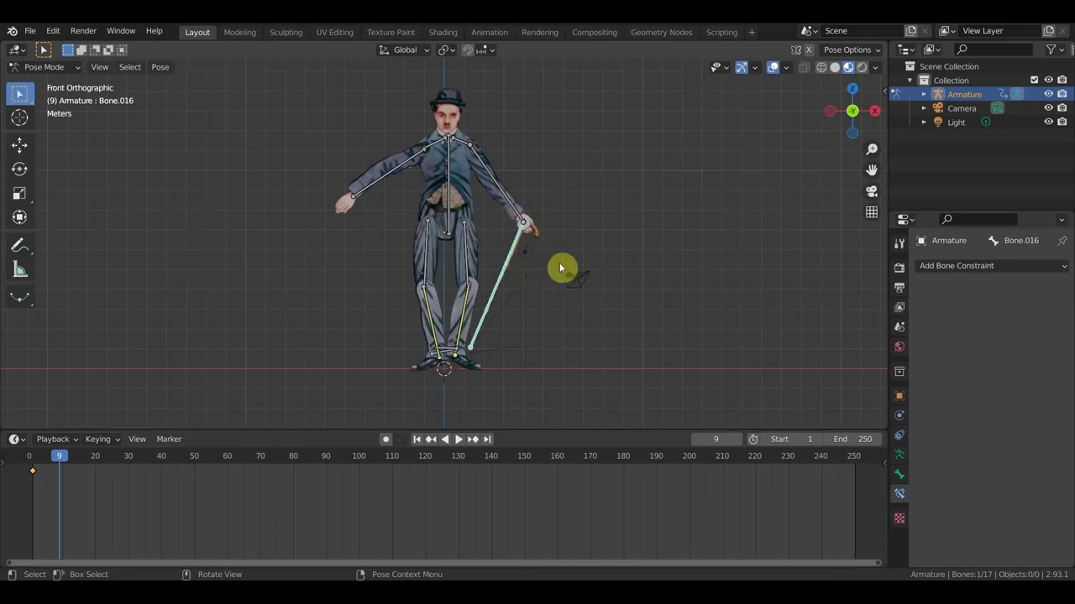
key("r")
left_click(592, 251)
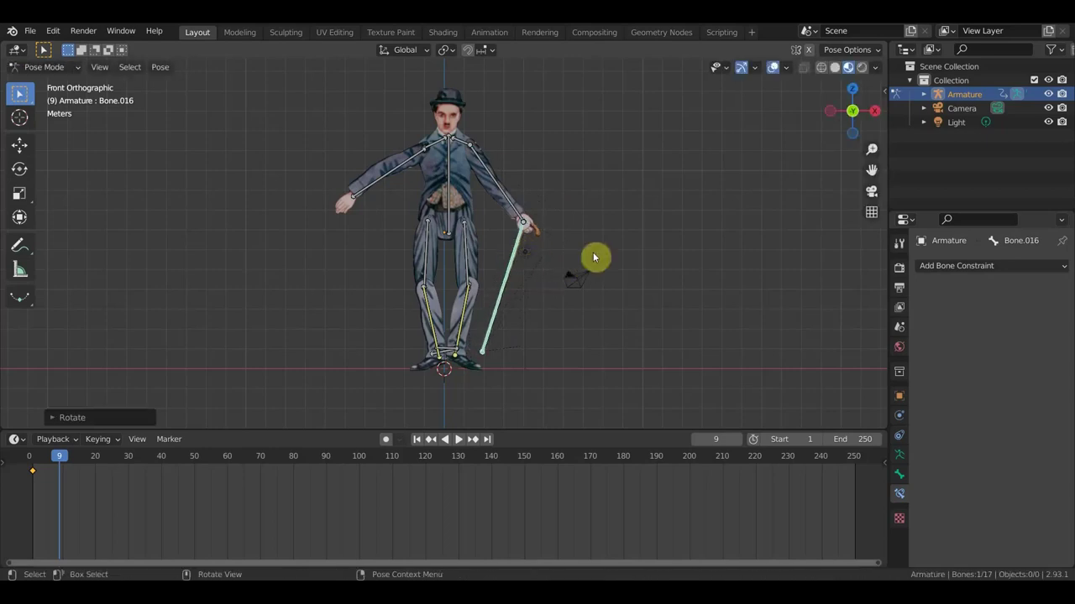
- Rotate upper arms Bone.003 and Bone.002, and let forearm Bone.005 hang straight down
left_click(490, 149)
key("r")
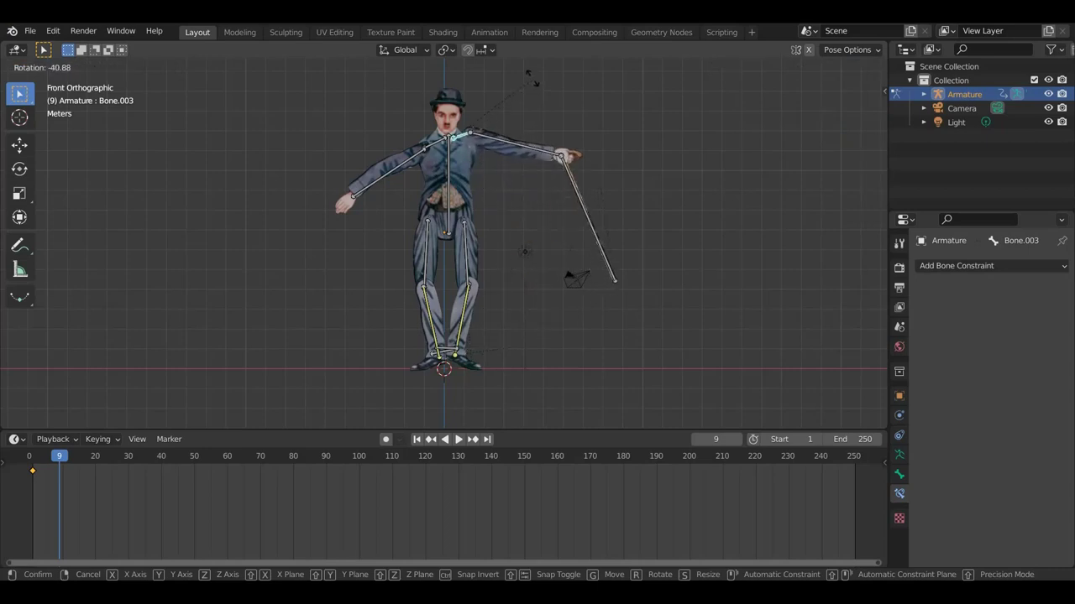
left_click(533, 147)
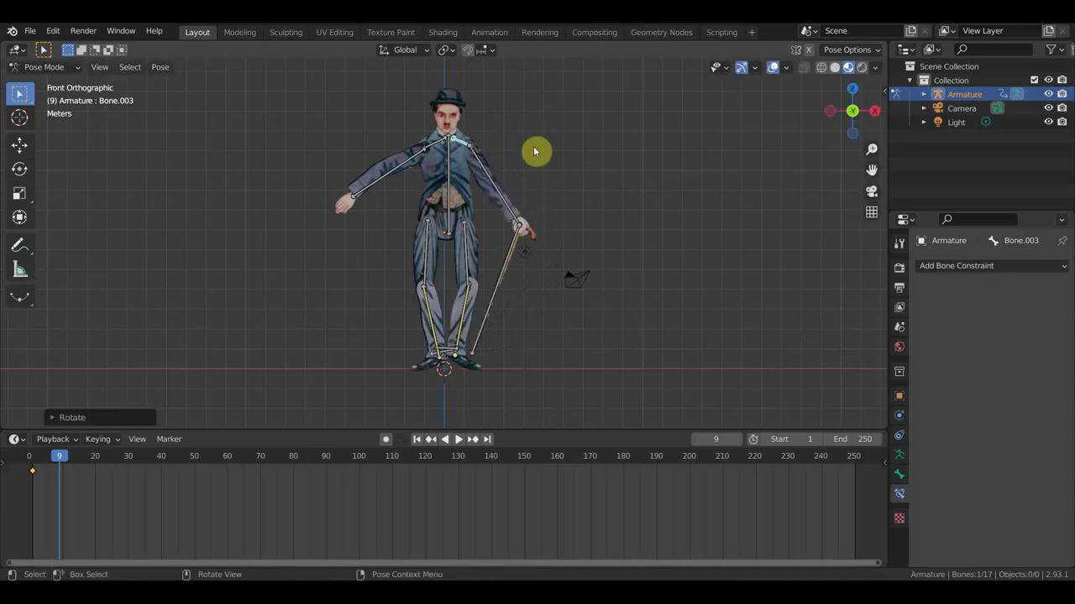
left_click(436, 145)
key("r")
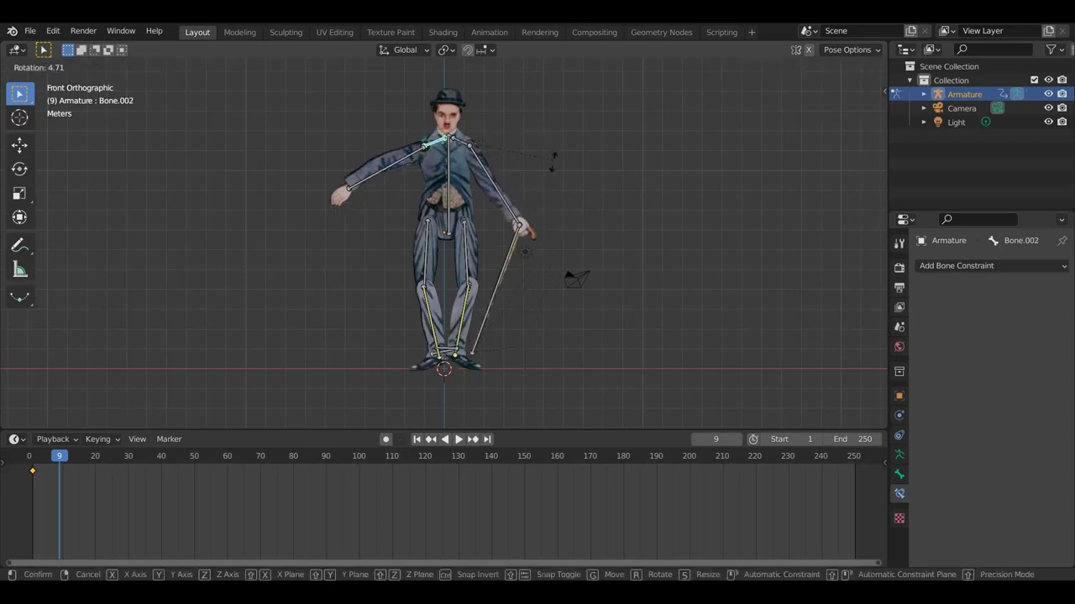
left_click(543, 187)
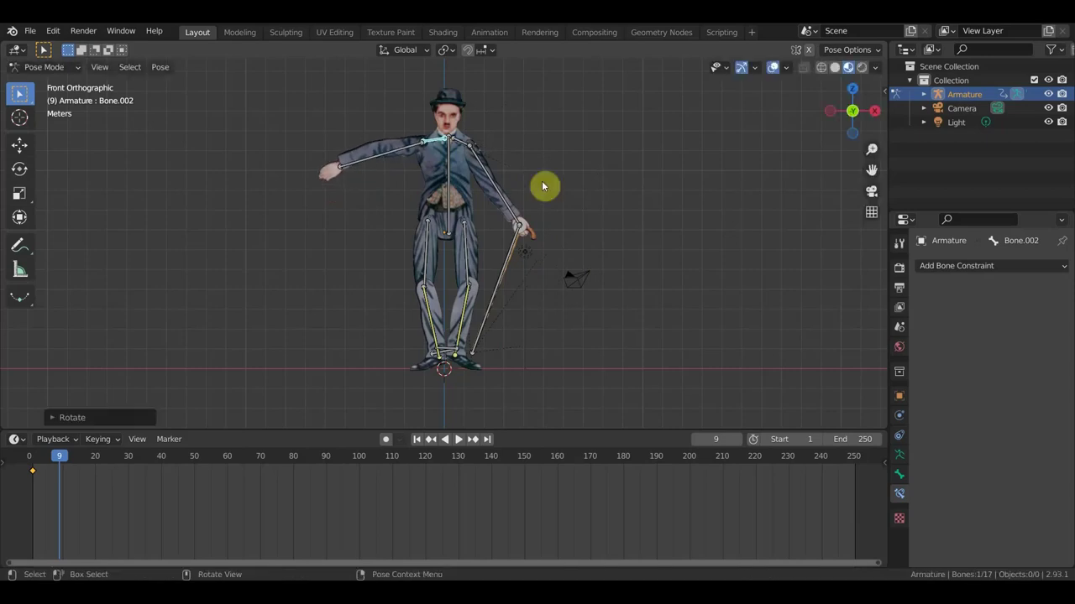
left_click(393, 155)
key("r")
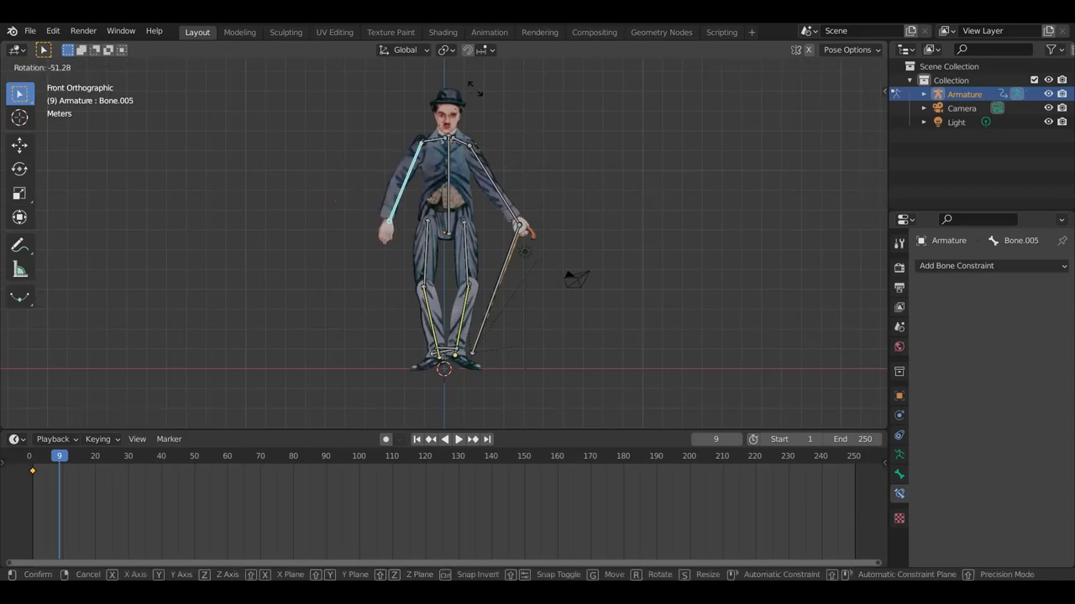
left_click(456, 88)
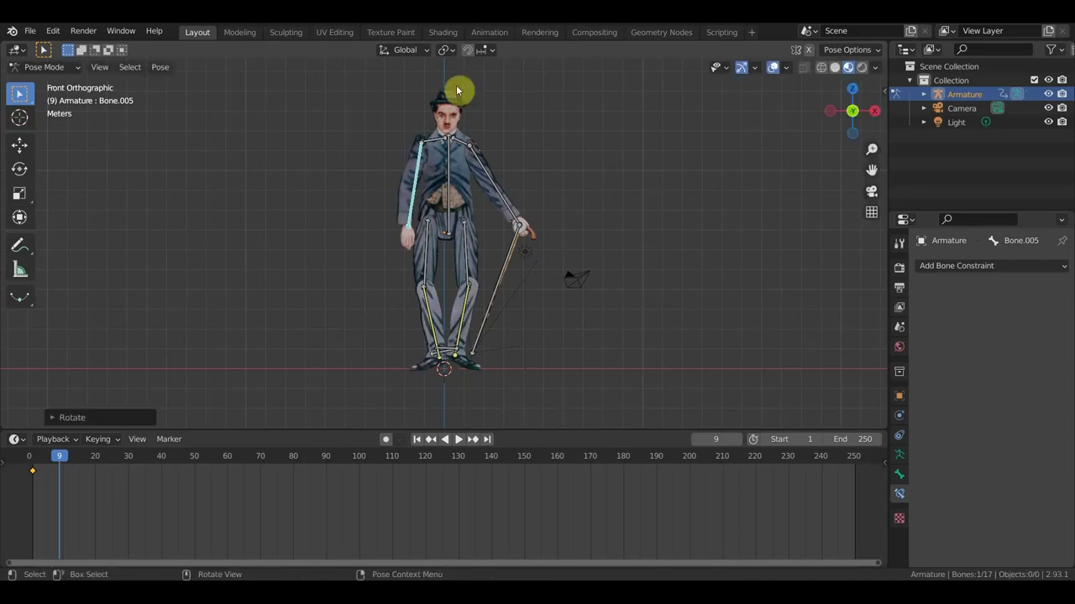
- Keyframe the current pose of all bones at frame 9
key("a")
key("i")
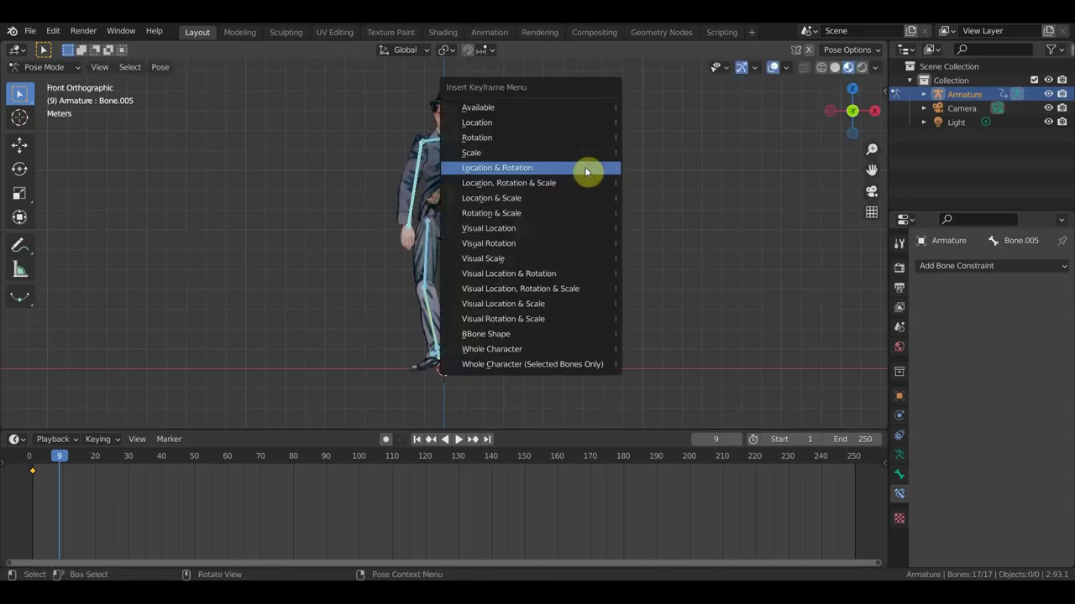
left_click(563, 173)
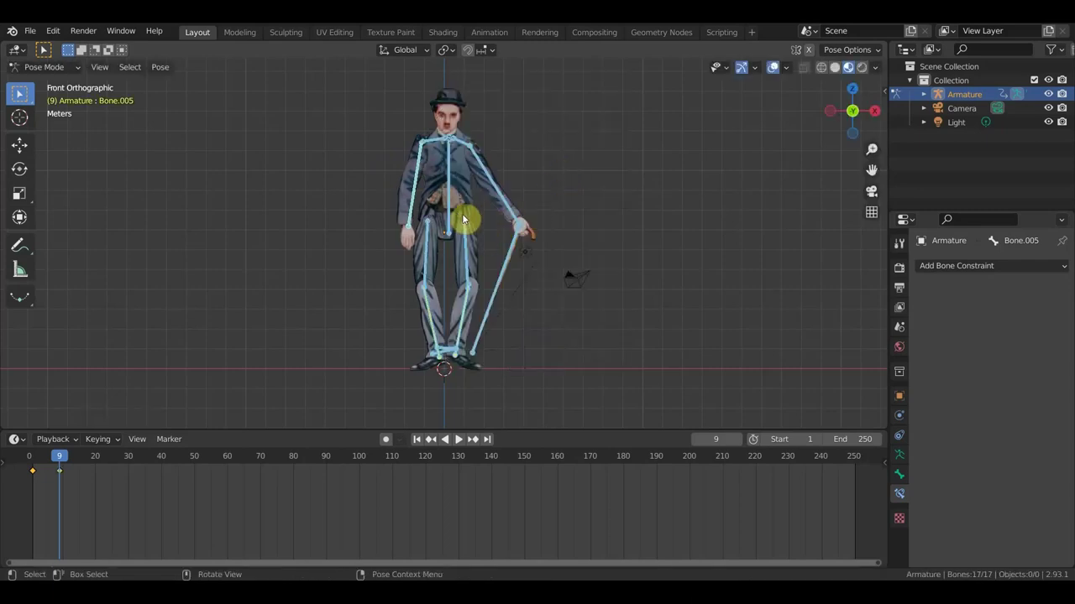
- Rotate left foot Bone.020 and shift it left, swing thigh Bone.017 outward, and lower the body
left_click(450, 358)
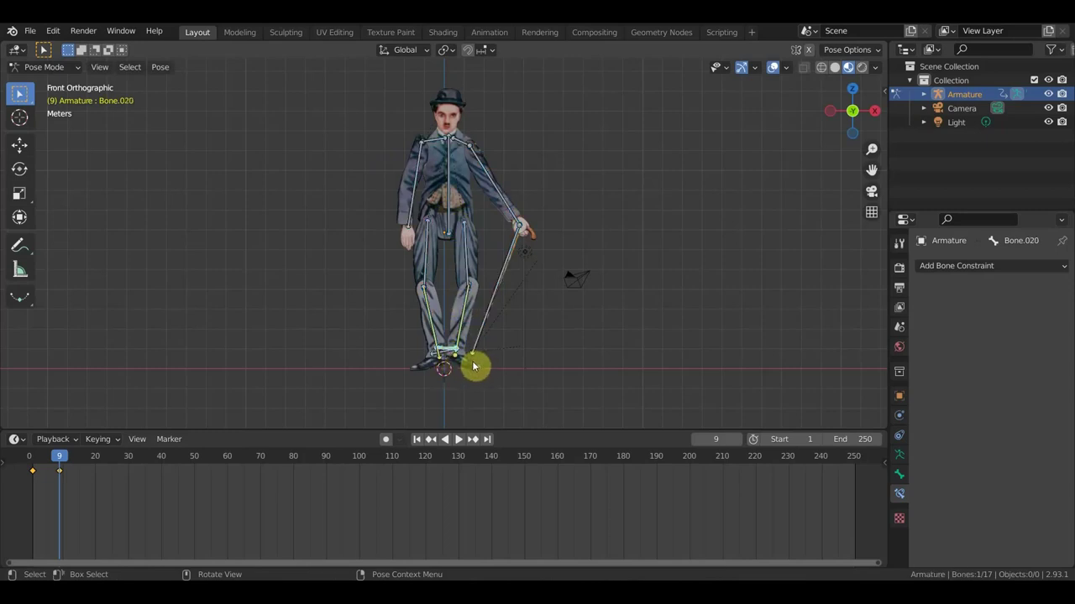
key("r")
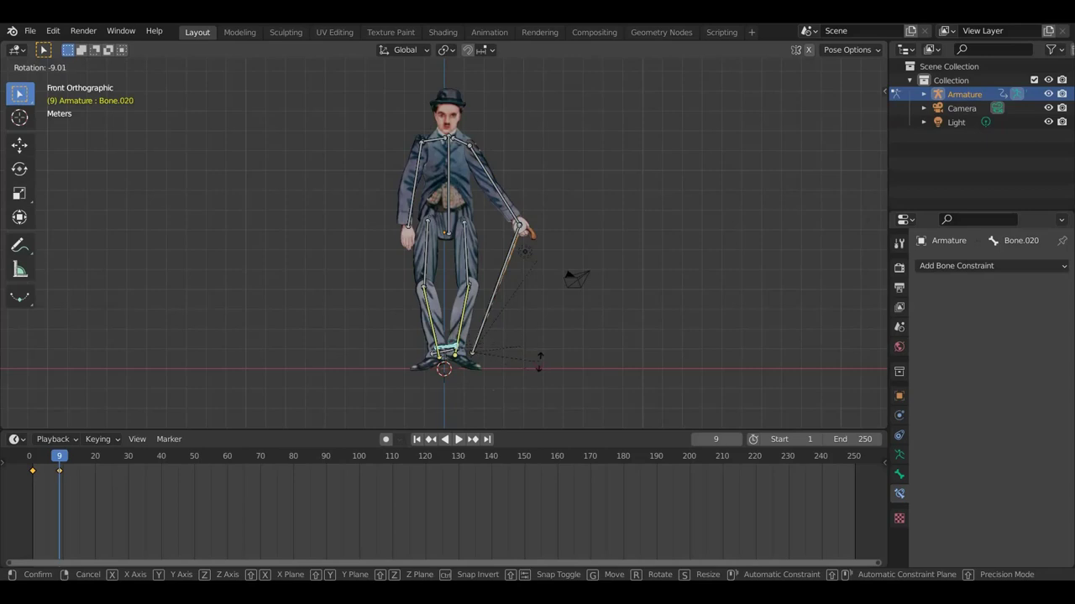
left_click(539, 360)
key("g")
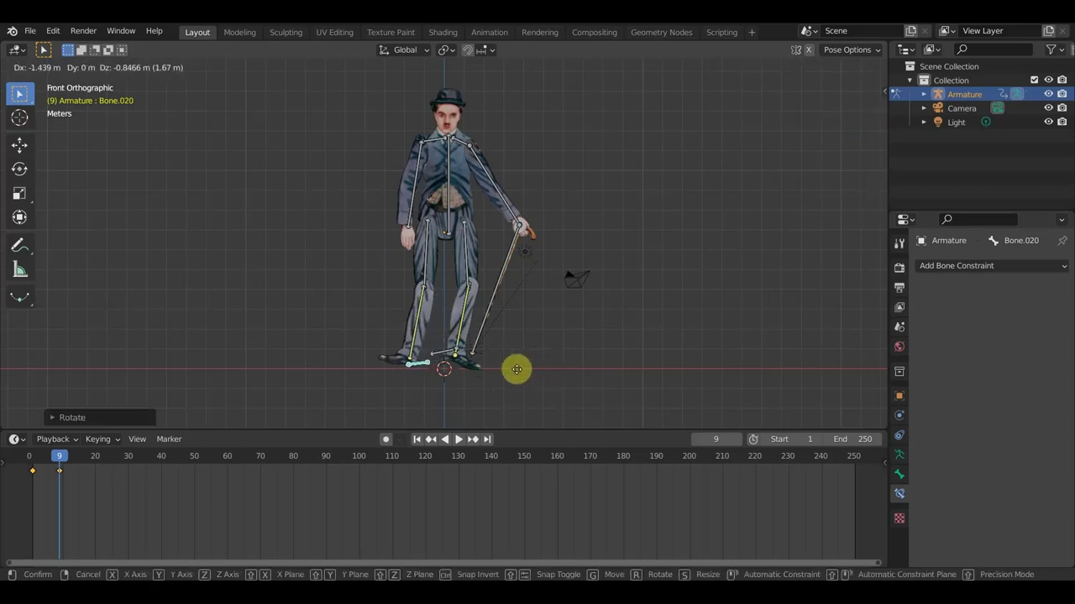
left_click(517, 370)
left_click(428, 257)
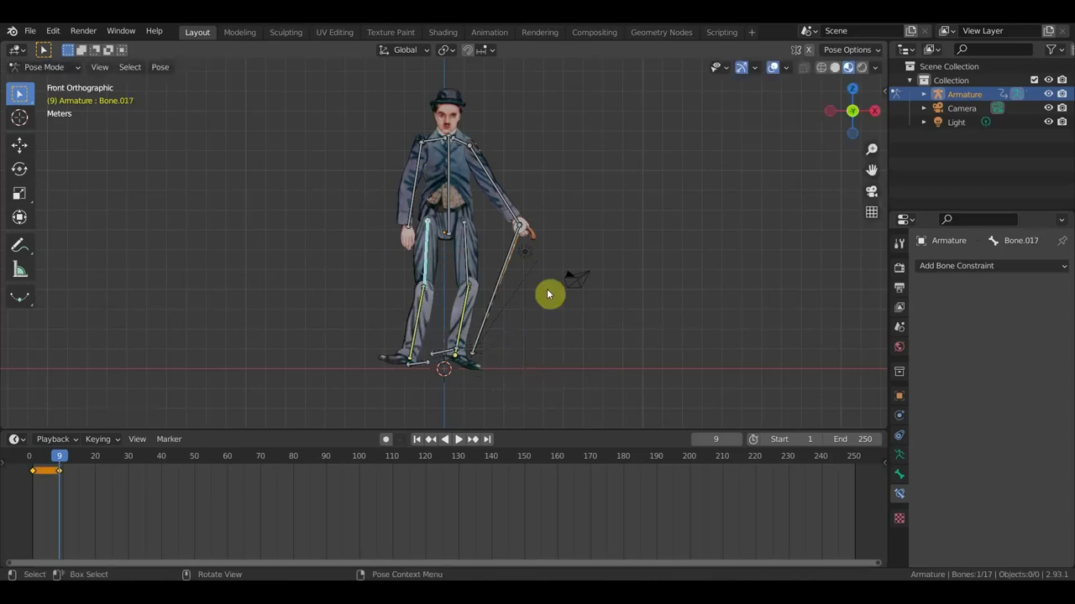
key("r")
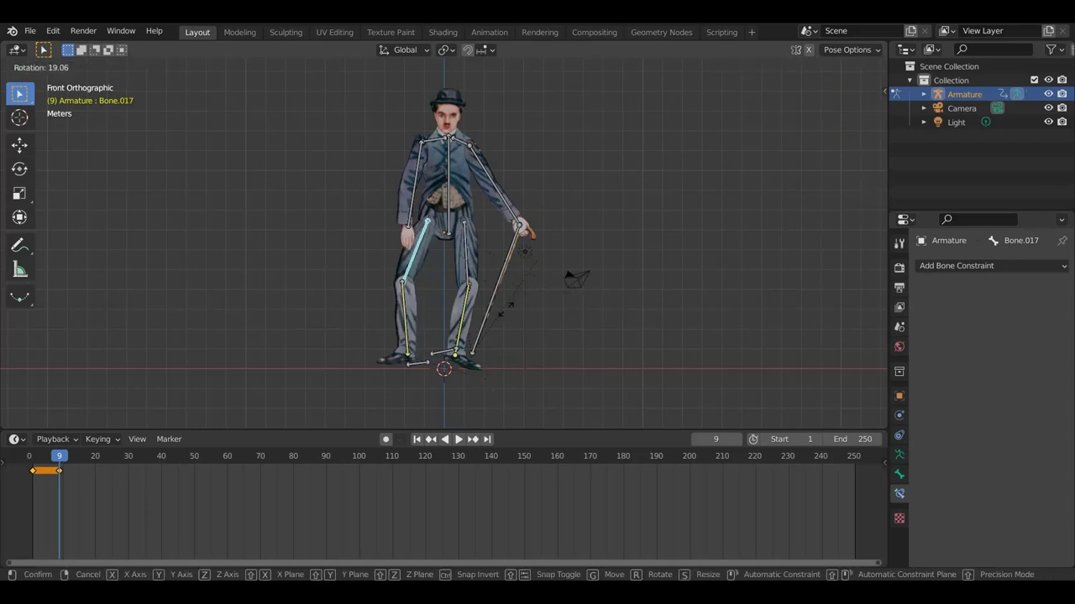
left_click(485, 313)
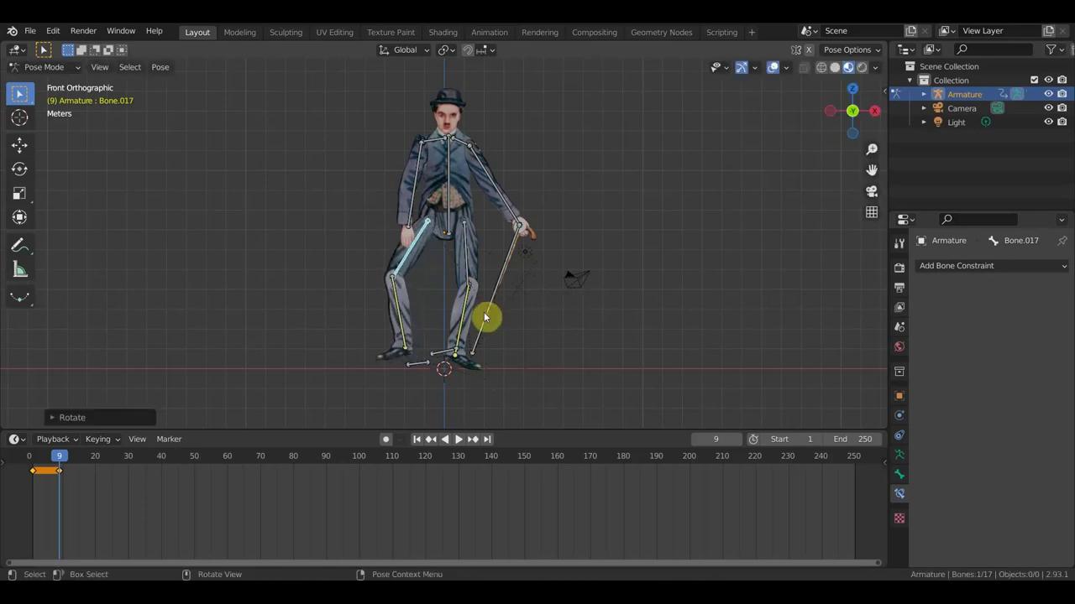
left_click(450, 198)
key("g")
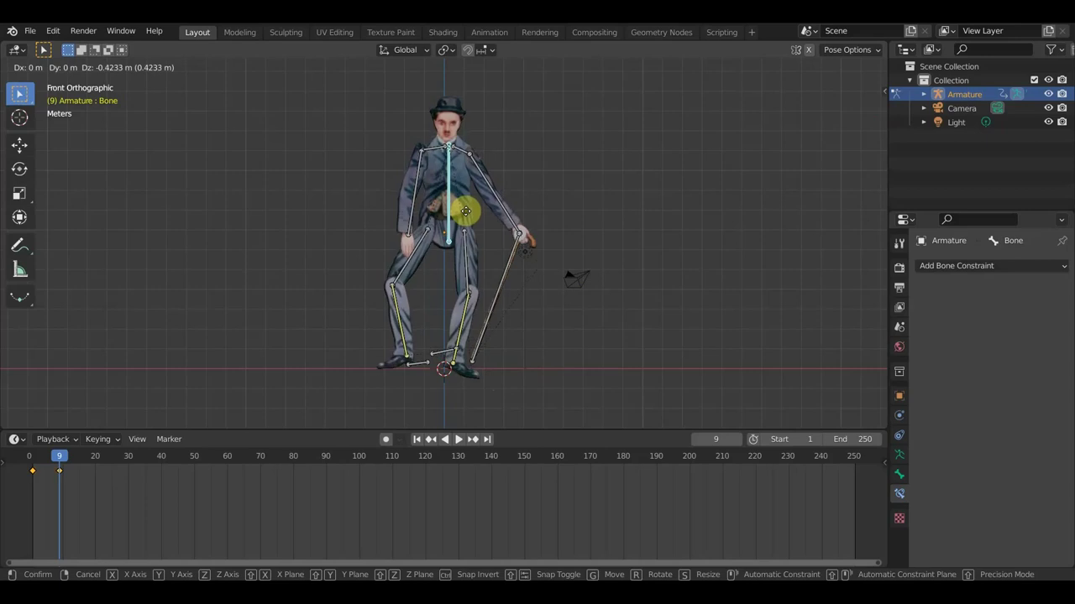
left_click(468, 217)
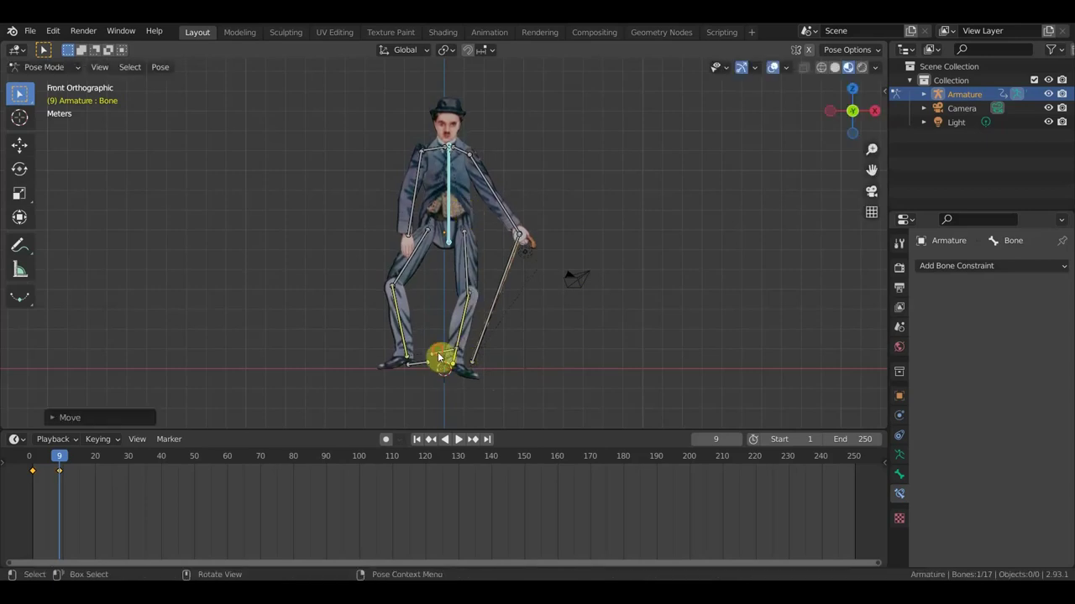
- Move right foot Bone.015 outward and swing right thigh Bone.010 wider
left_click(439, 356)
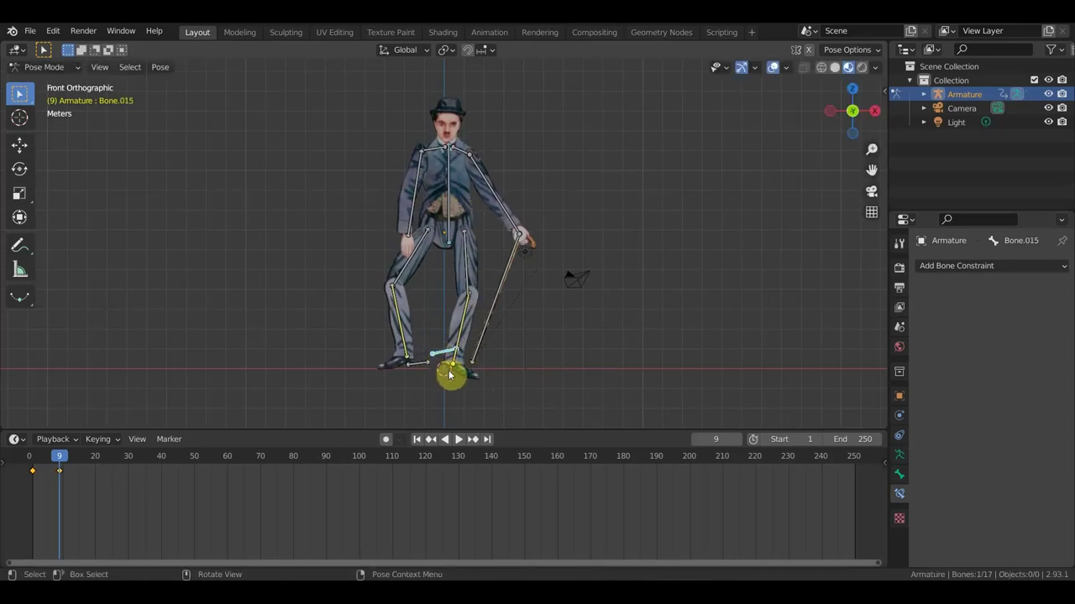
key("g")
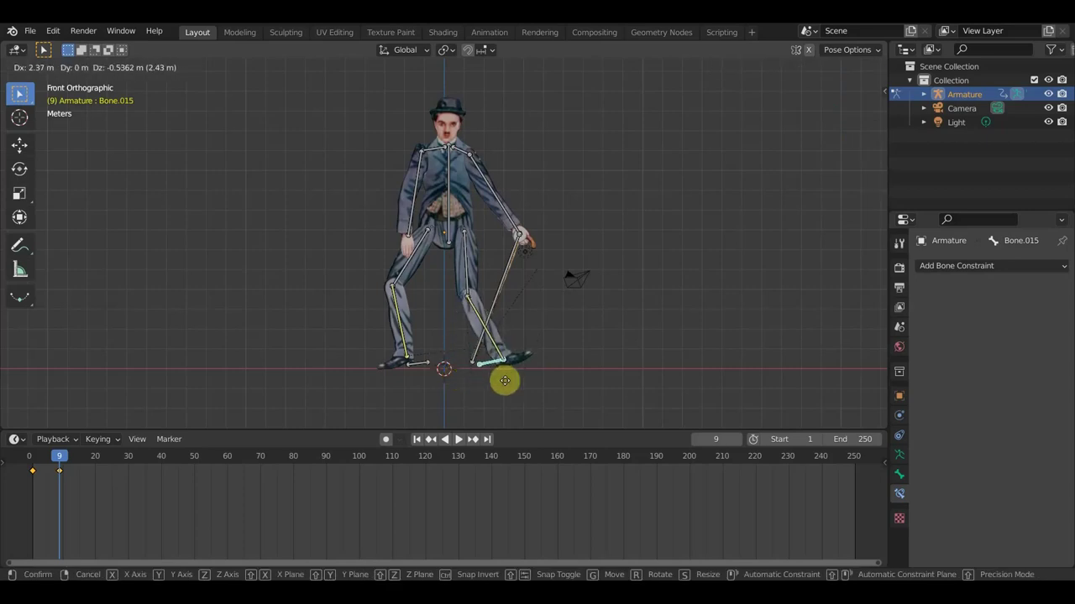
left_click(507, 380)
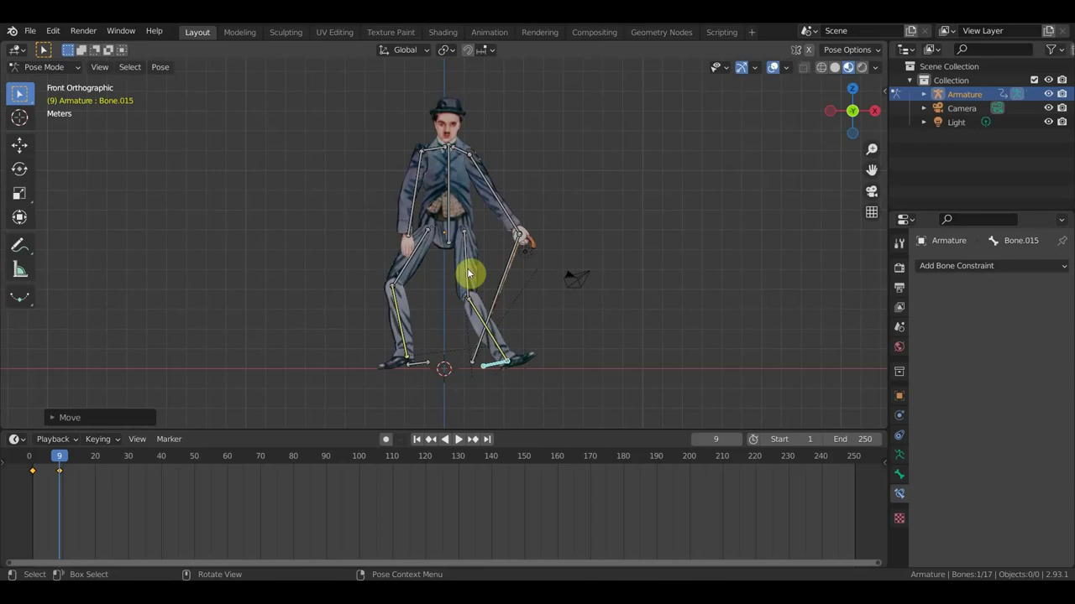
left_click(469, 273)
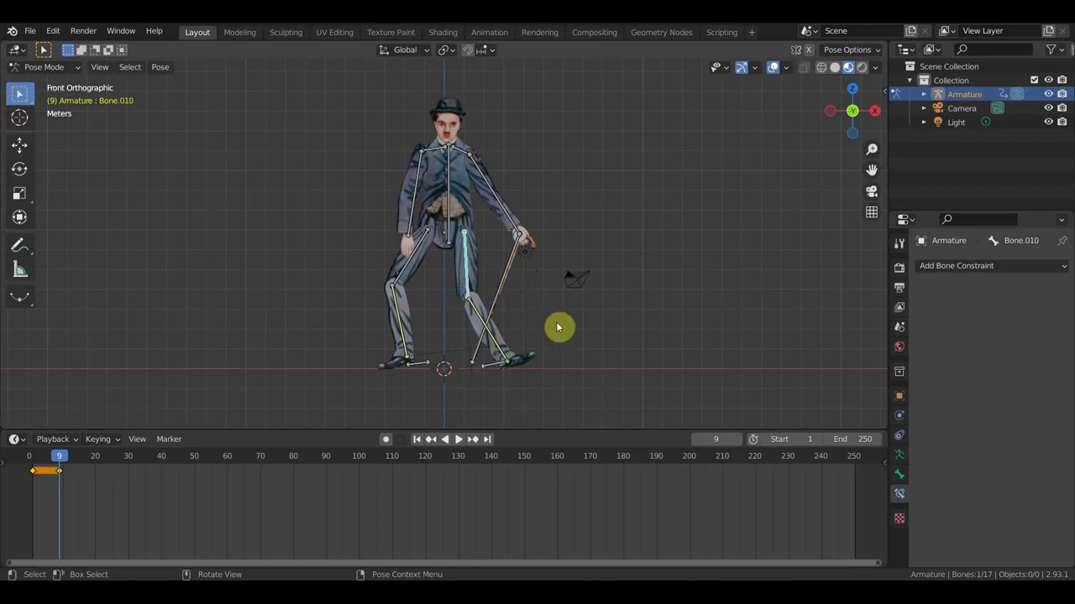
key("r")
left_click(513, 341)
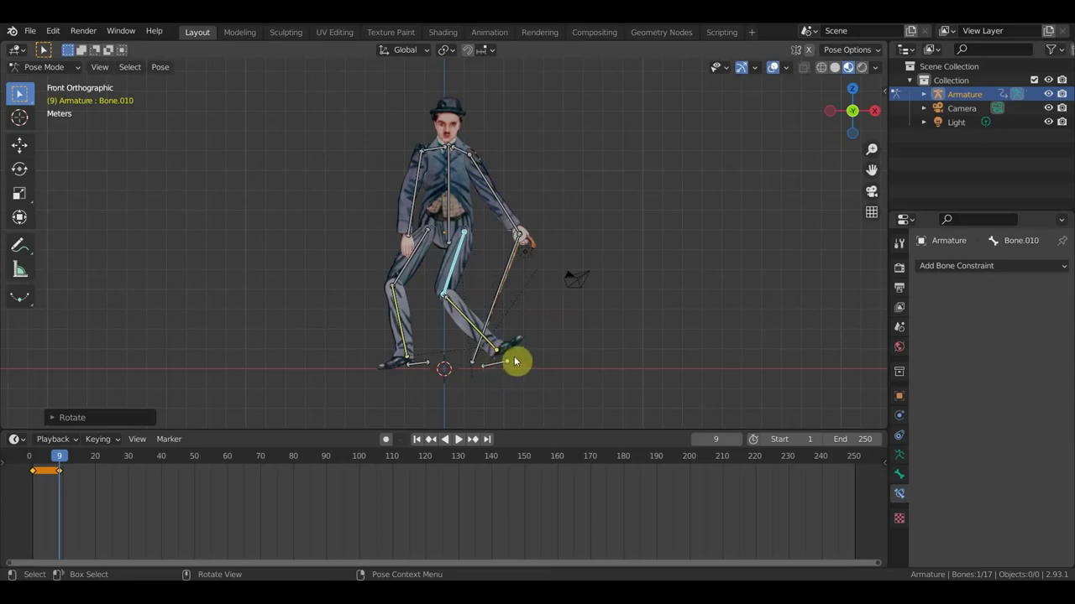
key("r")
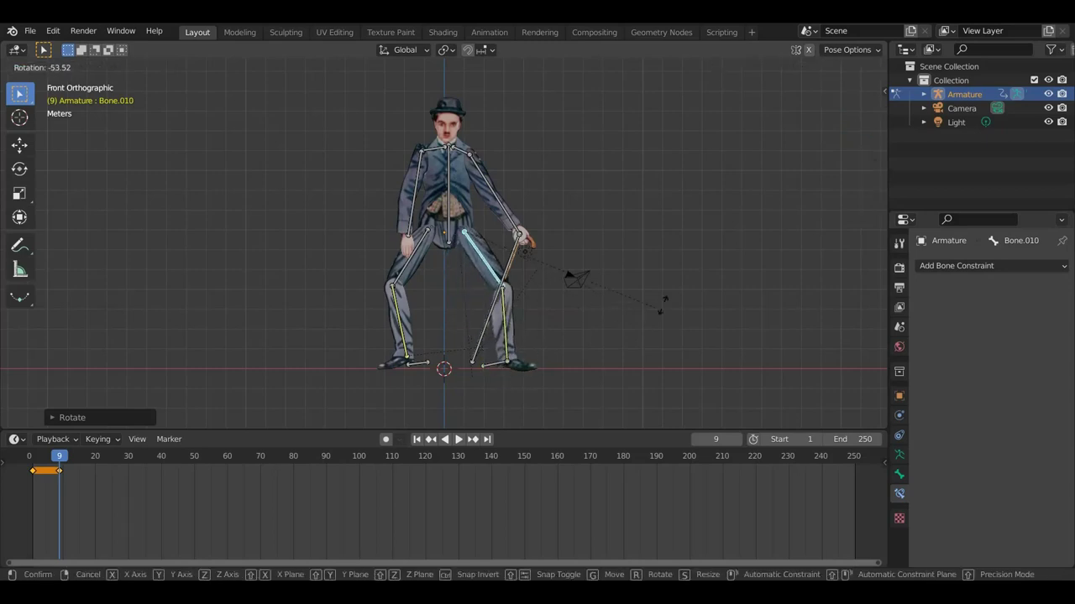
left_click(690, 297)
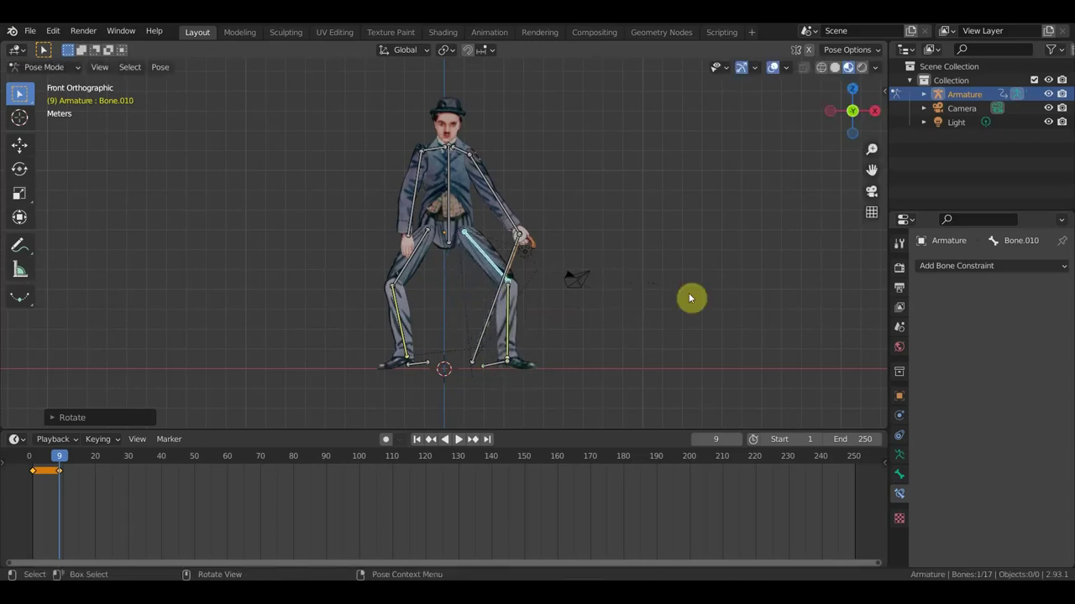
- Bring right foot Bone.015 nearer the centre and drop the body into a crouch
left_click(493, 367)
key("g")
left_click(464, 372)
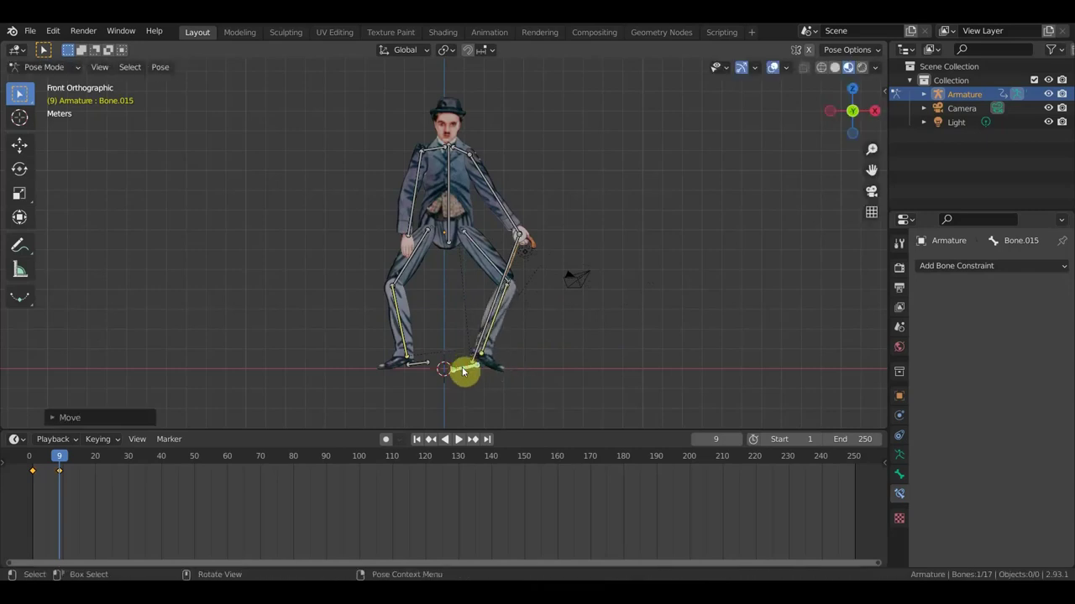
key("g")
left_click(491, 367)
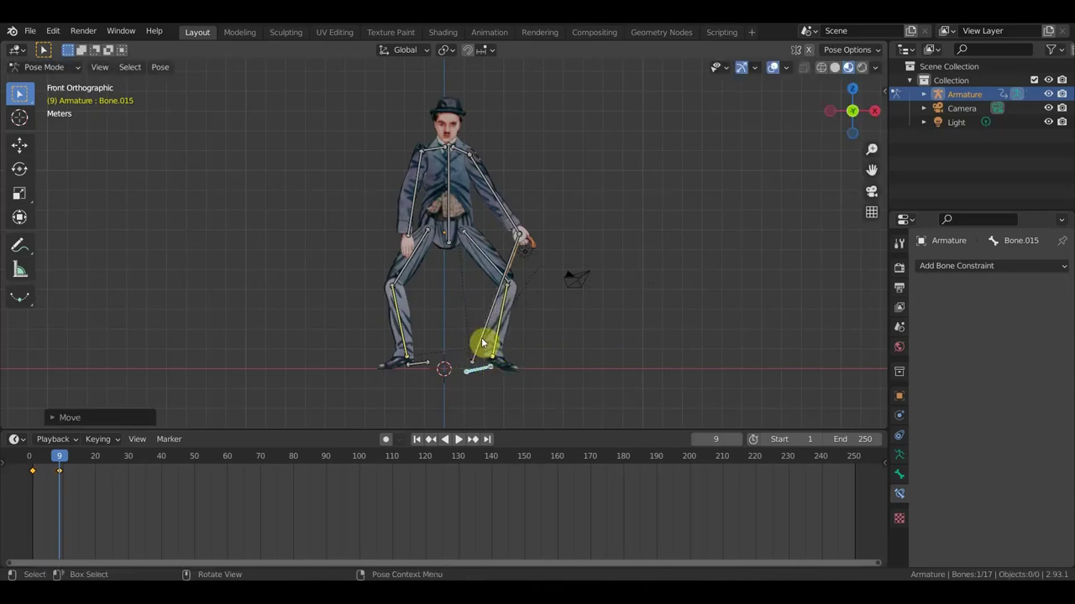
left_click(452, 220)
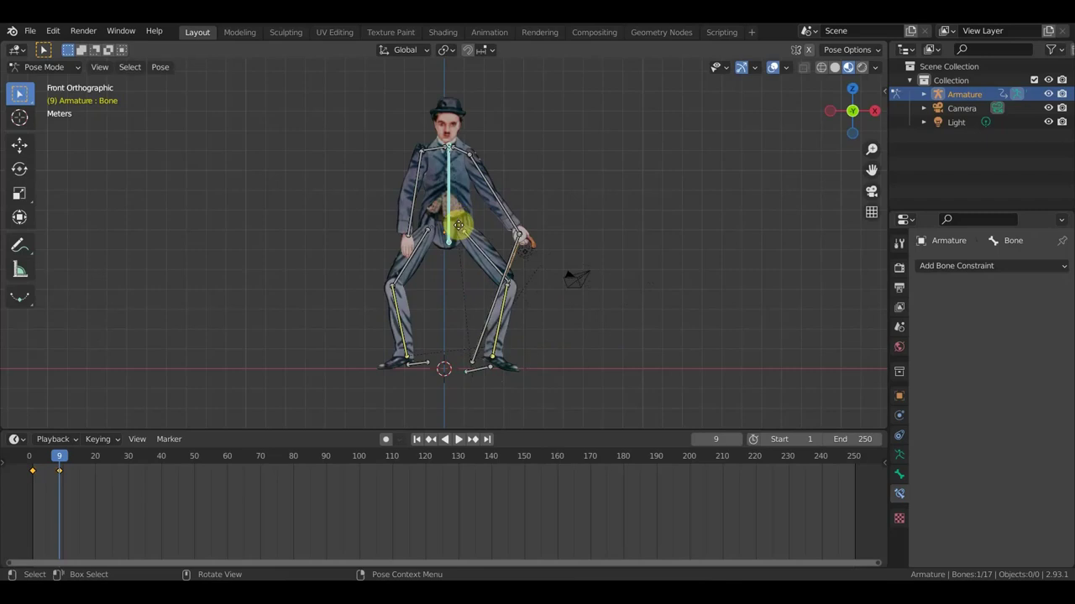
key("g")
left_click(433, 326)
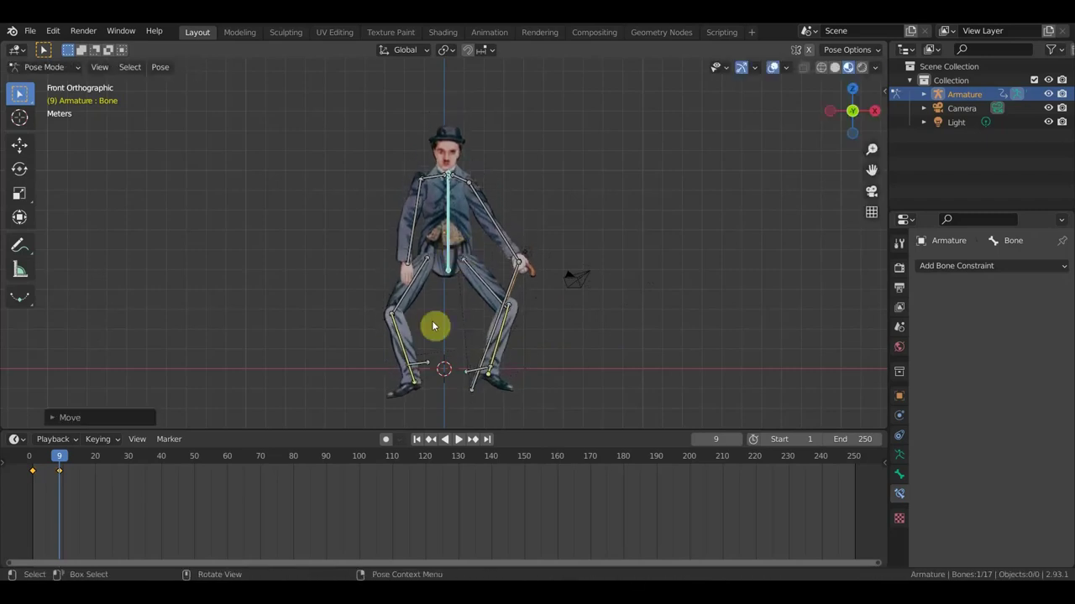
- Move left foot Bone.020 up and inward, and rotate thighs Bone.017 and Bone.010
left_click(422, 364)
key("g")
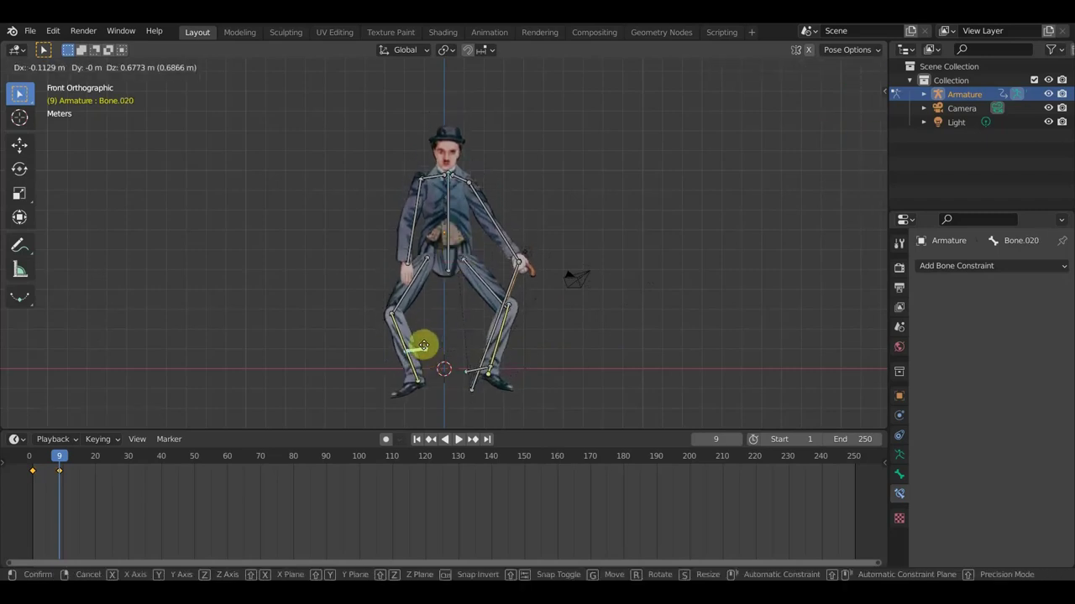
left_click(433, 360)
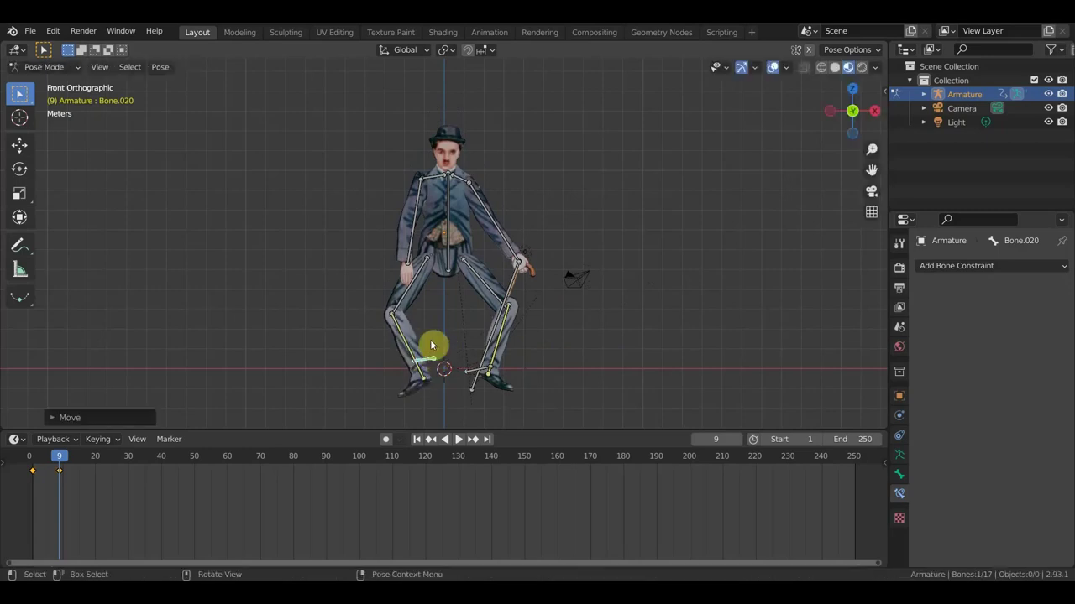
left_click(424, 268)
key("r")
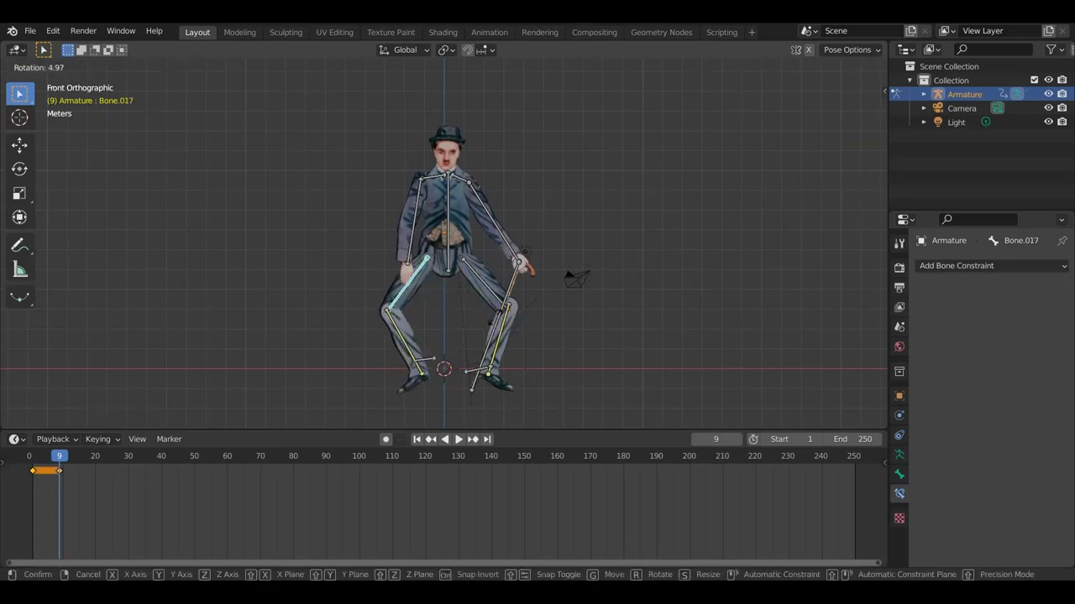
left_click(477, 283)
left_click(476, 284)
key("r")
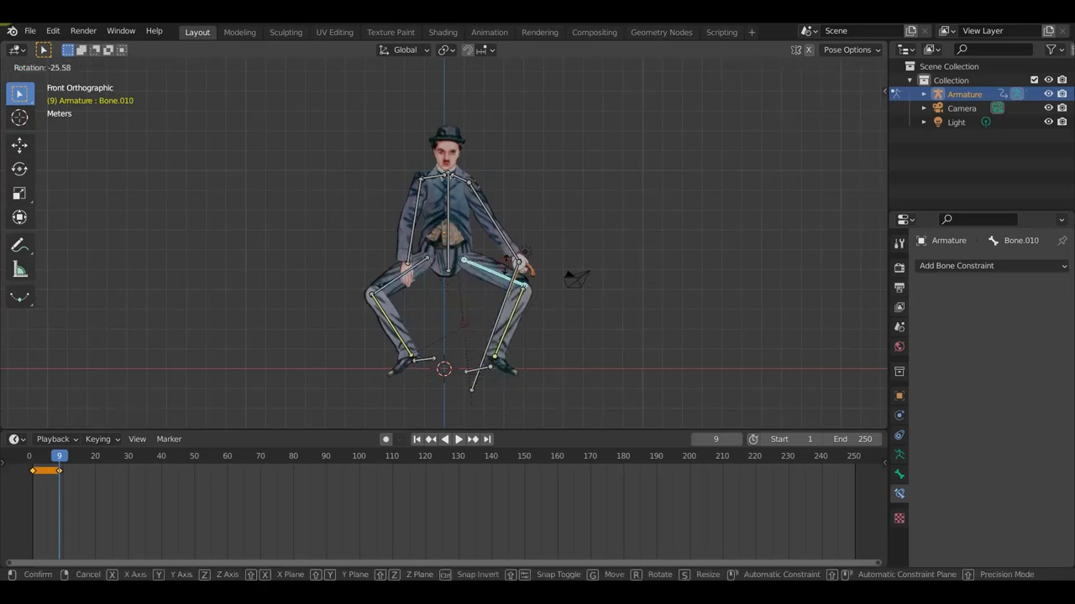
left_click(507, 326)
- Raise, tilt, and set right foot Bone.015 down to the right
left_click(485, 372)
left_click(484, 372)
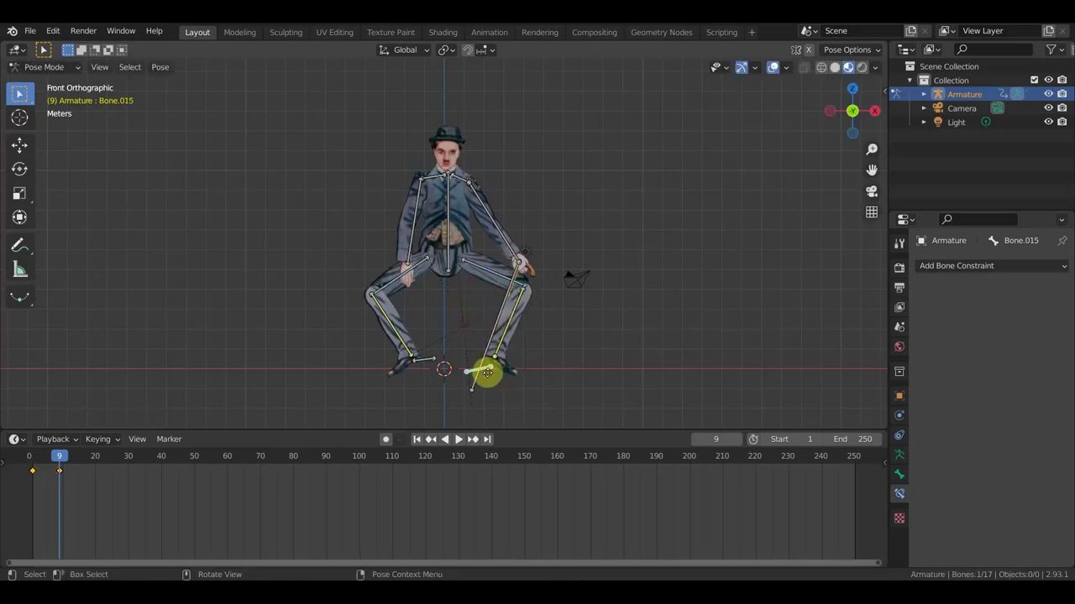
key("g")
left_click(498, 363)
key("r")
left_click(499, 370)
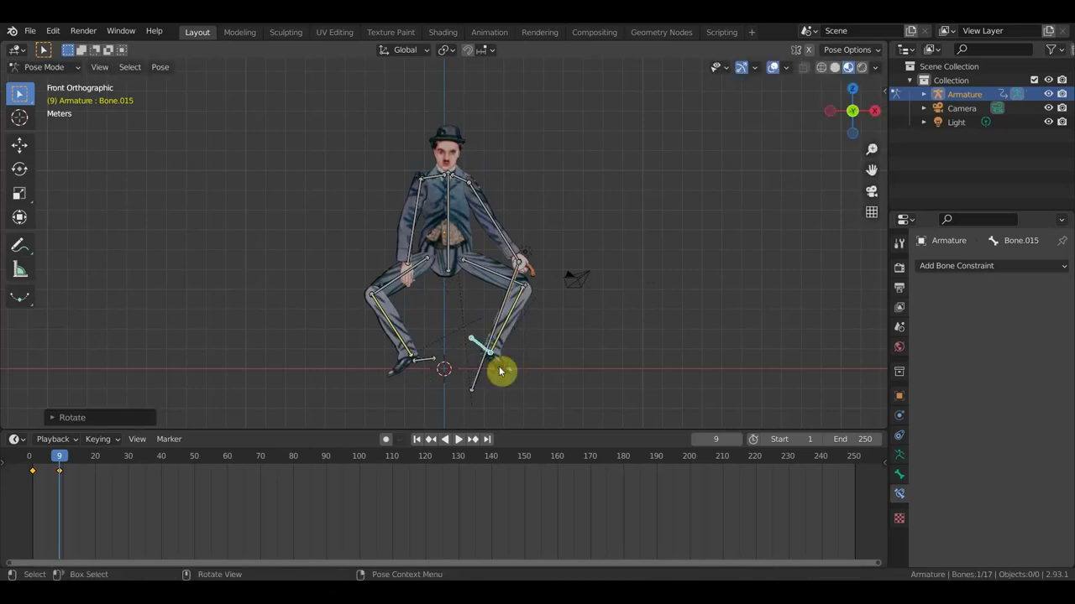
key("g")
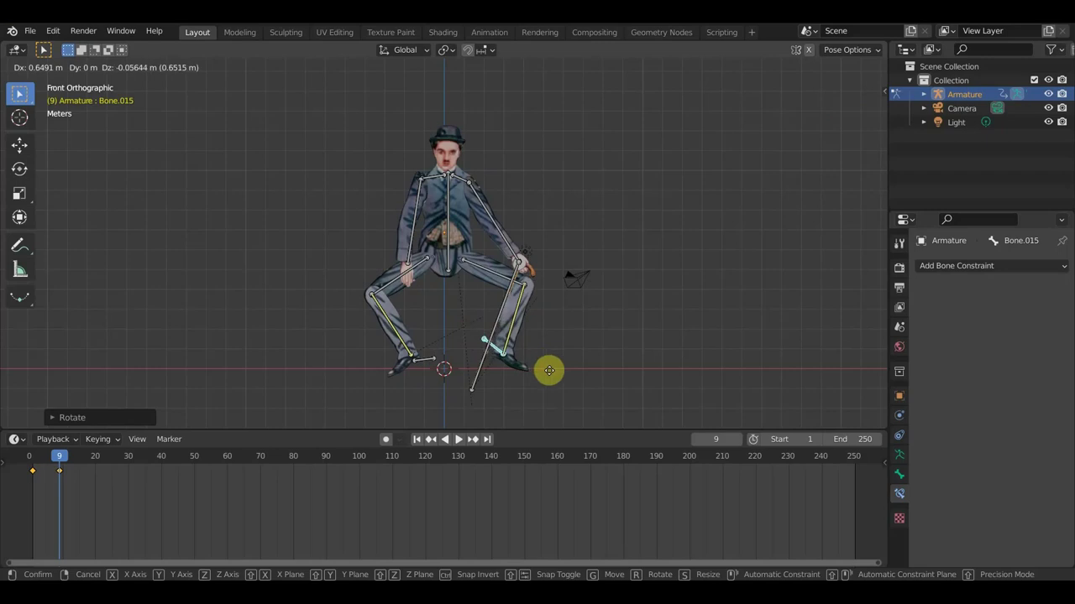
left_click(556, 377)
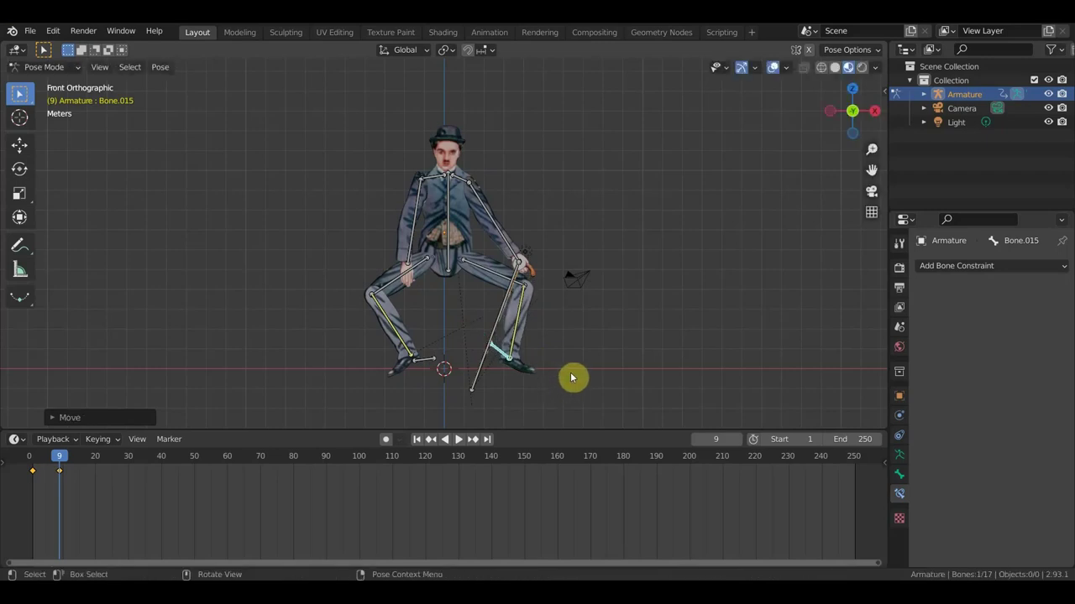
- Bend right shin Bone.012, then re-angle and reposition foot Bone.015
left_click(518, 319, "shift")
key("shift+i")
left_click(548, 354)
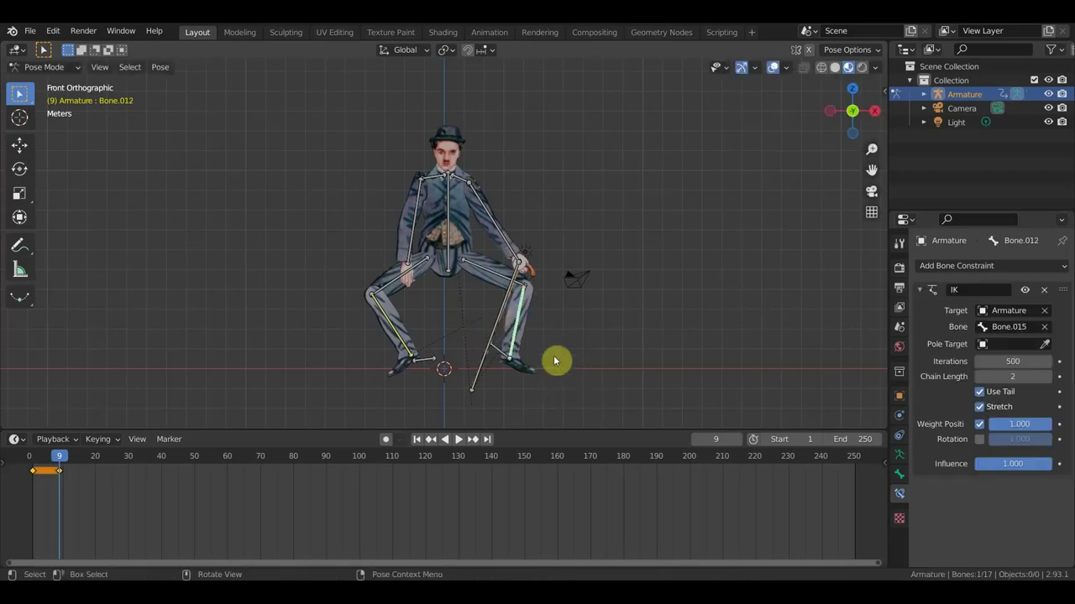
key("r")
left_click(570, 363)
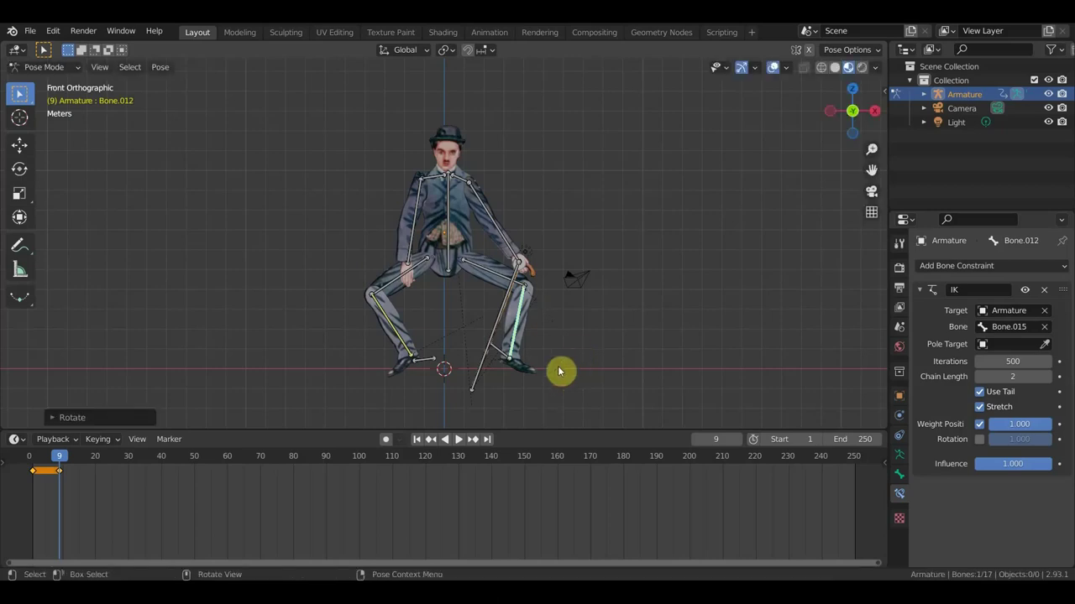
key("r")
left_click(523, 316)
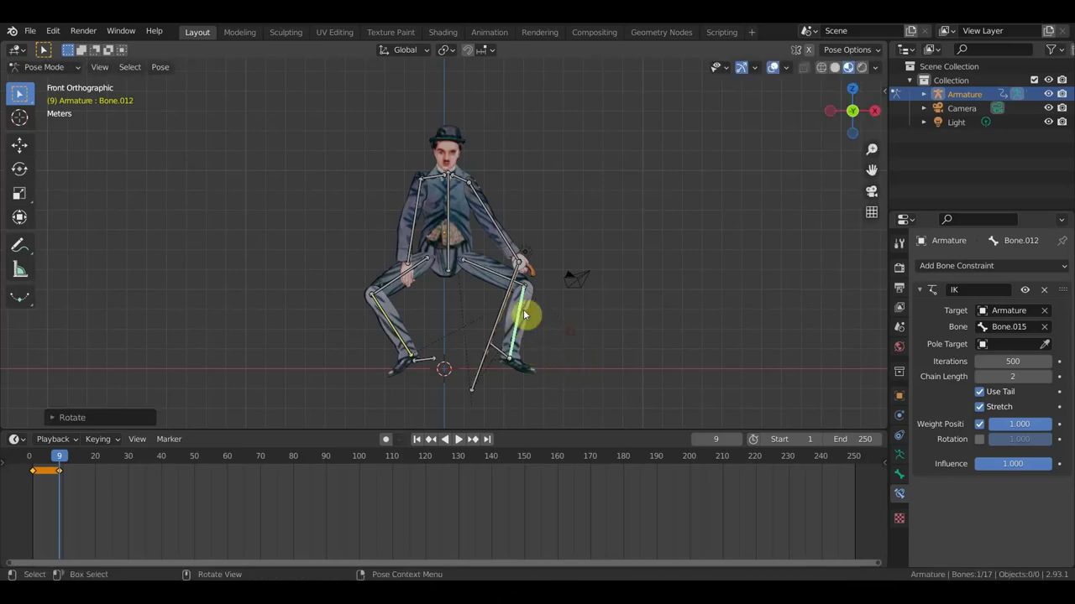
left_click(497, 353)
key("r")
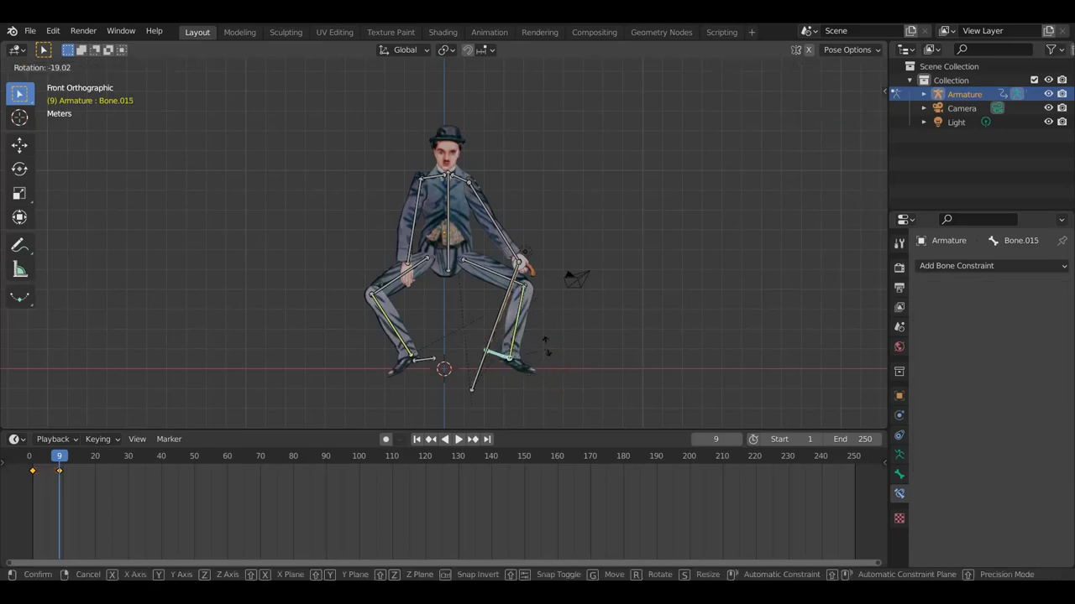
left_click(546, 350)
key("g")
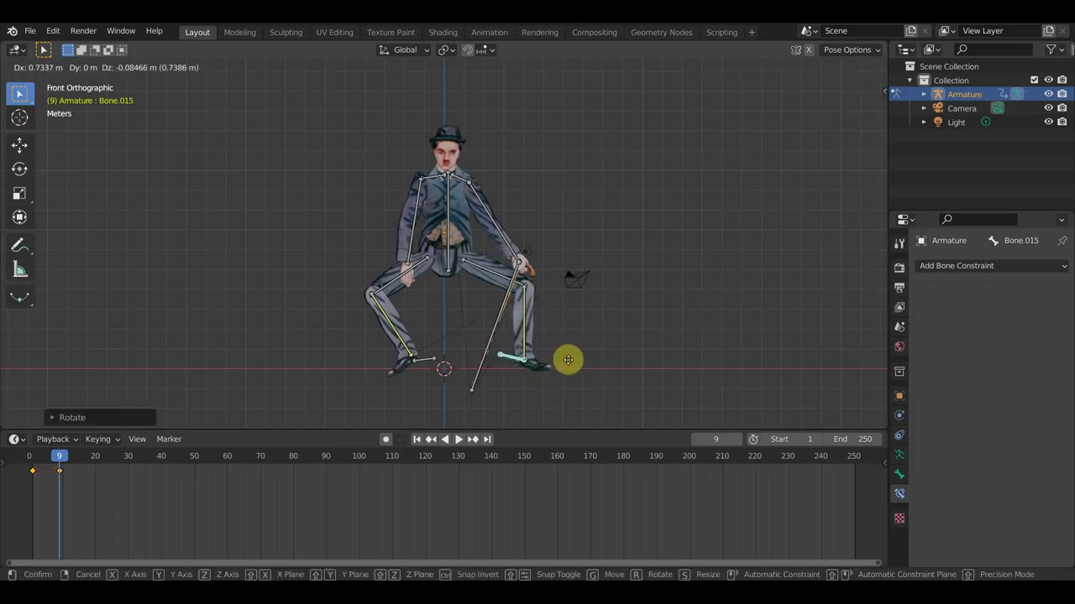
left_click(567, 360)
- Raise left foot Bone.020 slightly and bend shin Bone.019
left_click(434, 361)
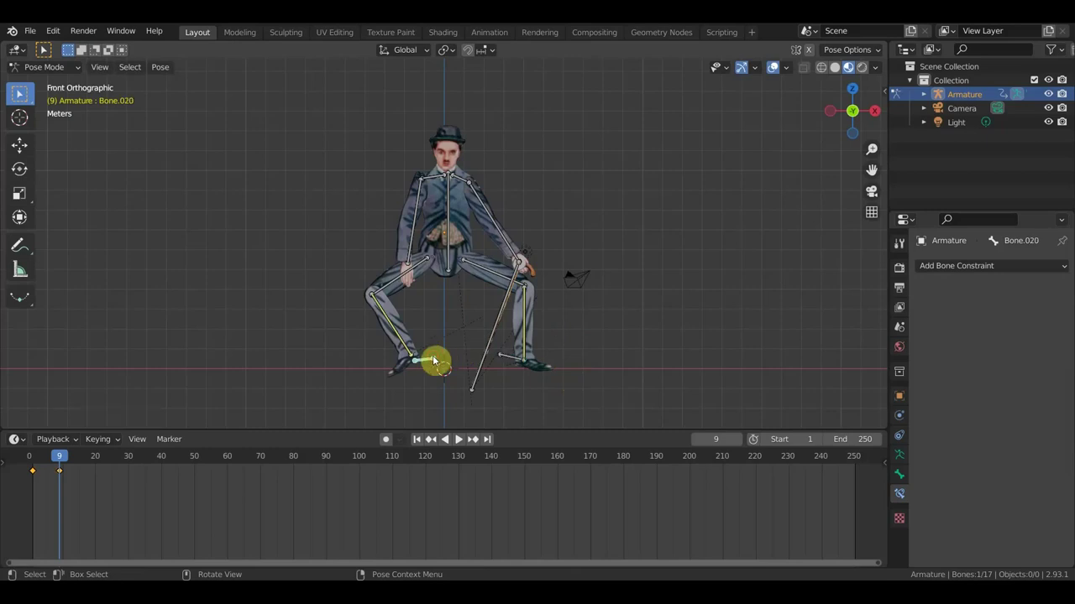
key("g")
left_click(431, 343)
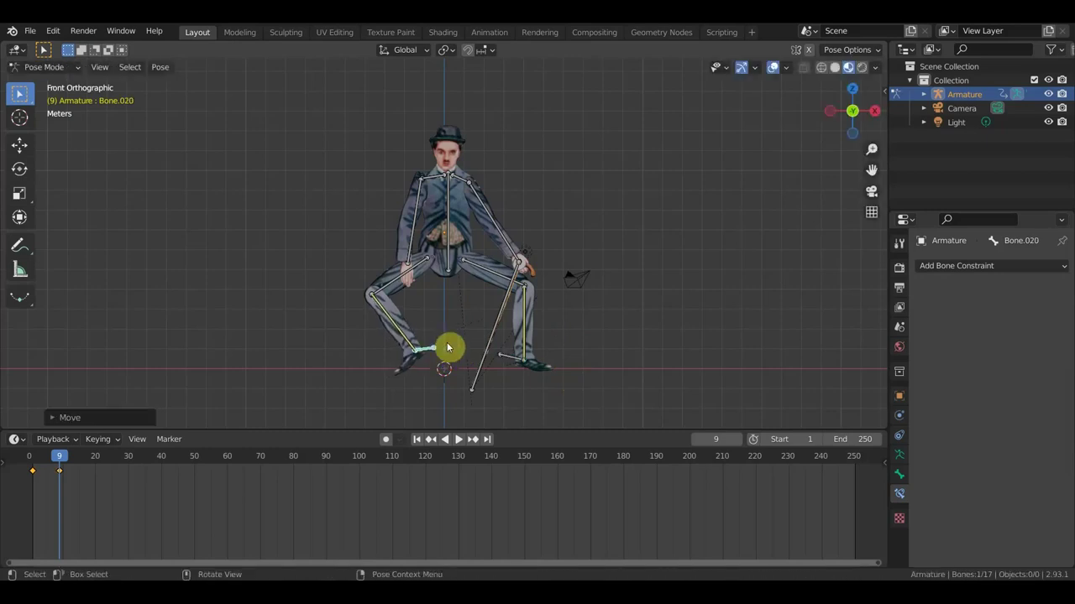
left_click(385, 310, "shift")
key("shift+i")
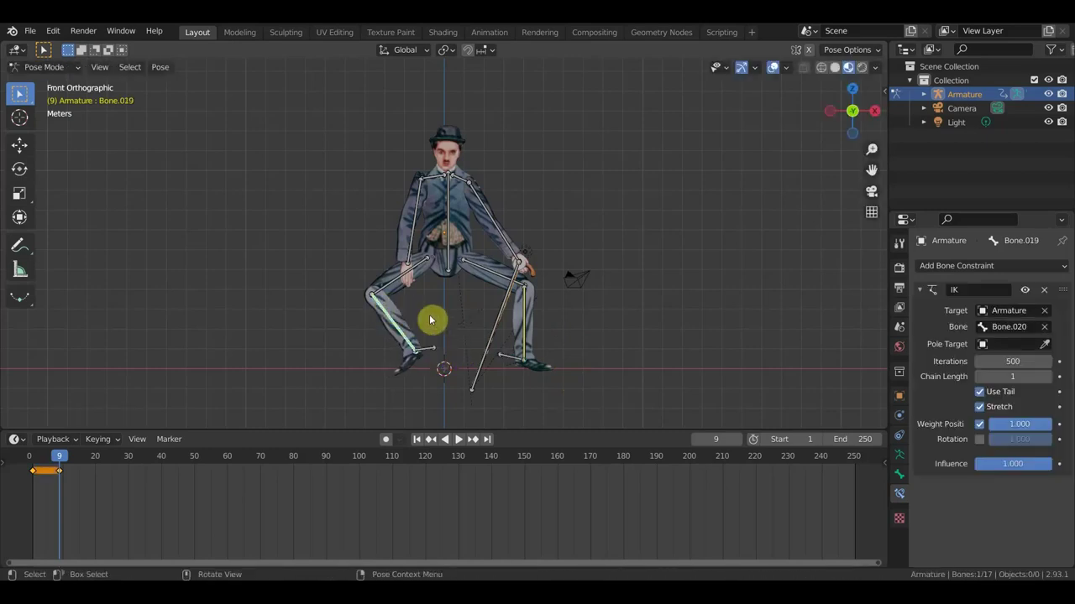
key("r")
left_click(446, 324)
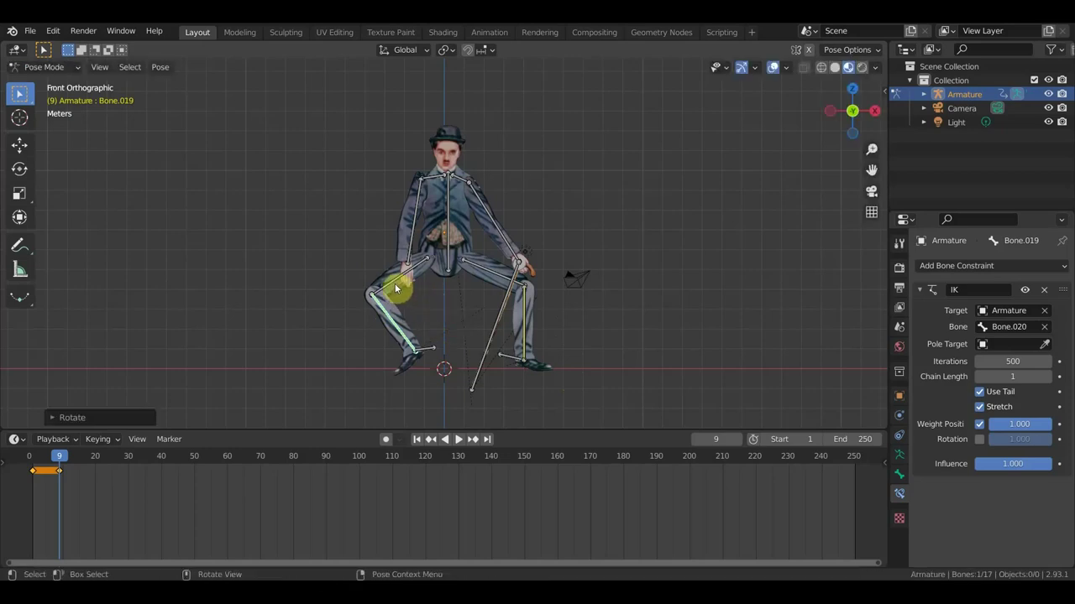
key("r")
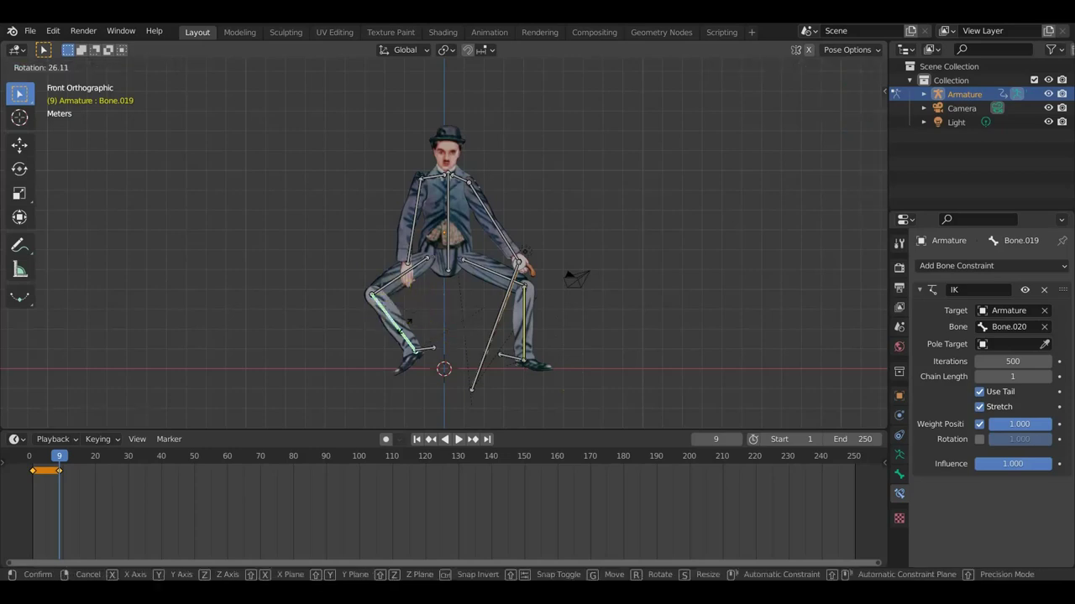
left_click(423, 316)
- Rotate thigh Bone.017 and raise the whole body with the central bone
left_click(393, 285)
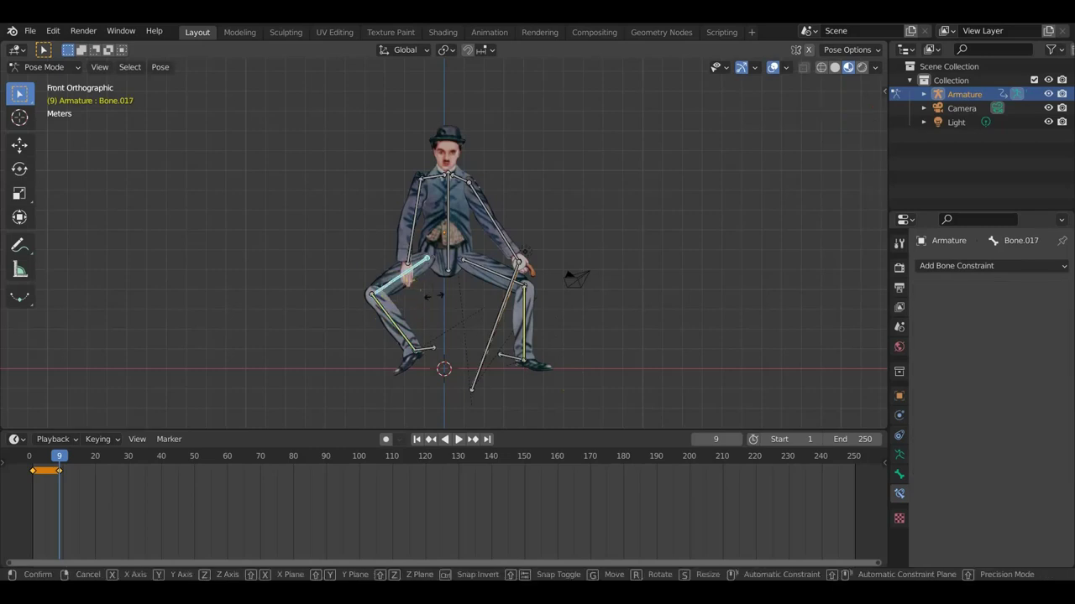
key("r")
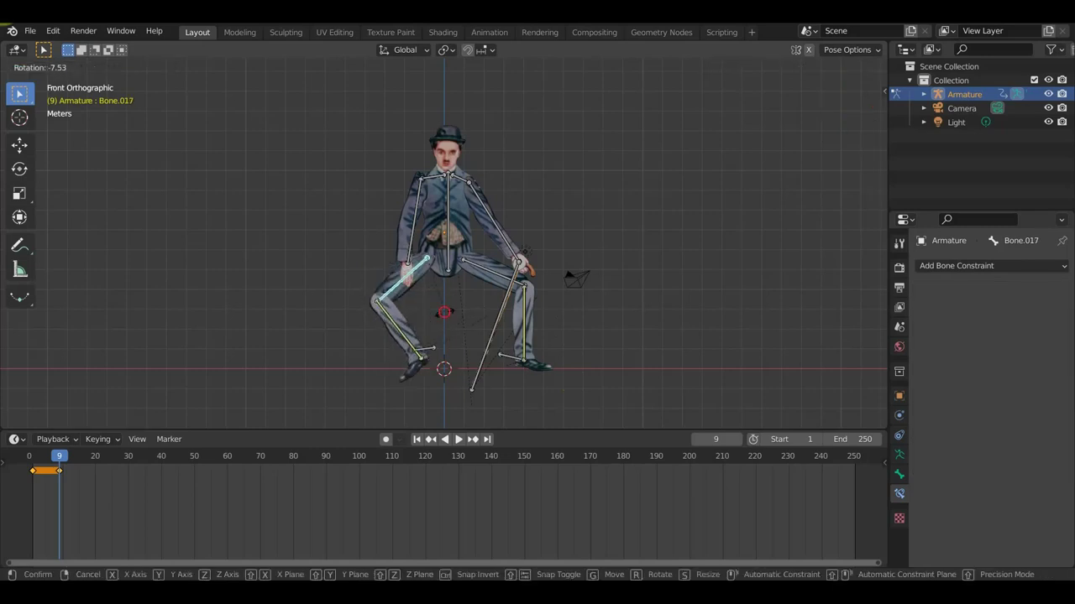
left_click(446, 317)
left_click(450, 246)
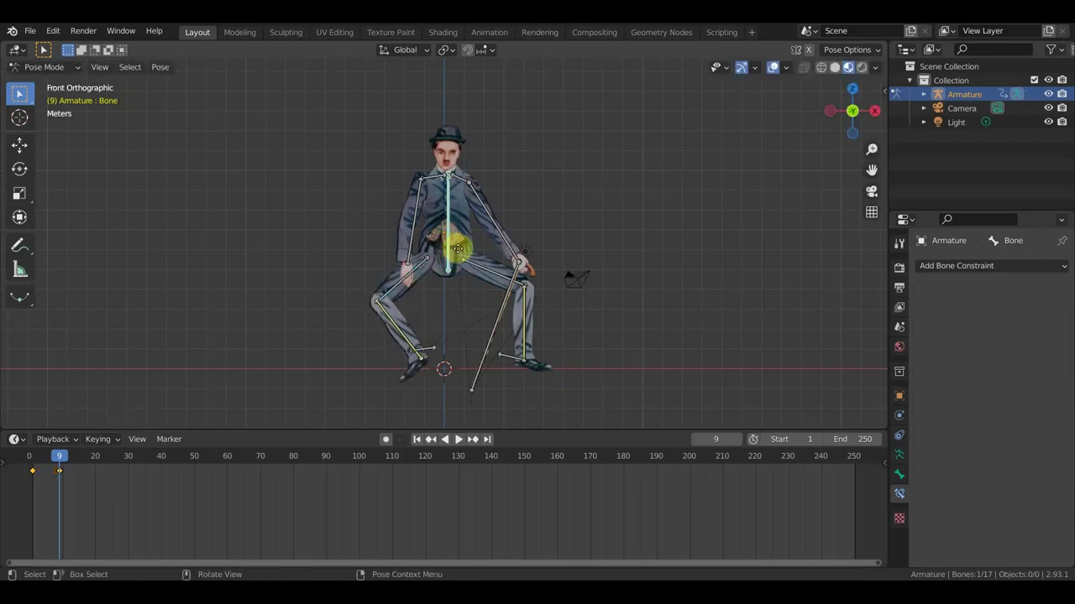
key("g")
left_click(455, 224)
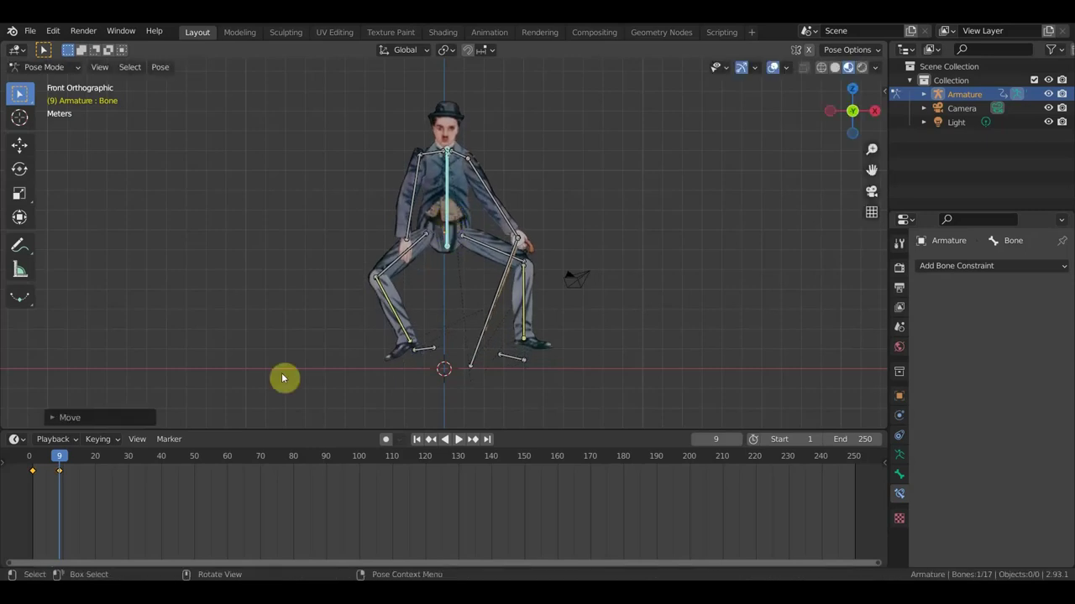
- Scrub the timeline and play back the animation to review the motion
left_click(92, 458)
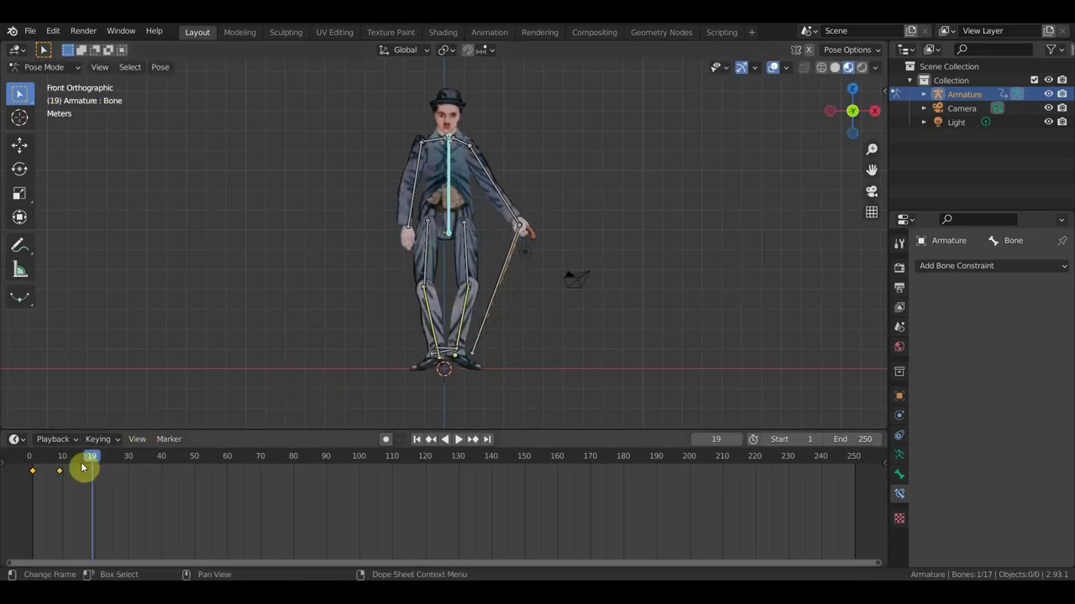
mouse_move(92, 460)
left_mouse_down()
mouse_move(32, 468)
mouse_move(50, 467)
left_mouse_up()
key("space")
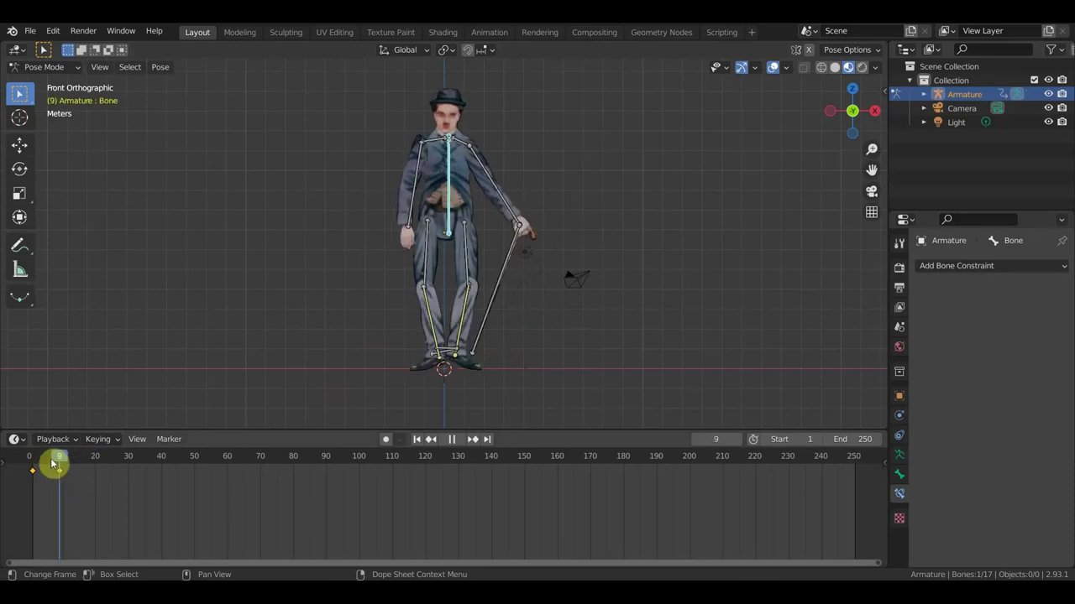
mouse_move(75, 473)
left_mouse_down()
mouse_move(40, 470)
mouse_move(92, 489)
left_mouse_up()
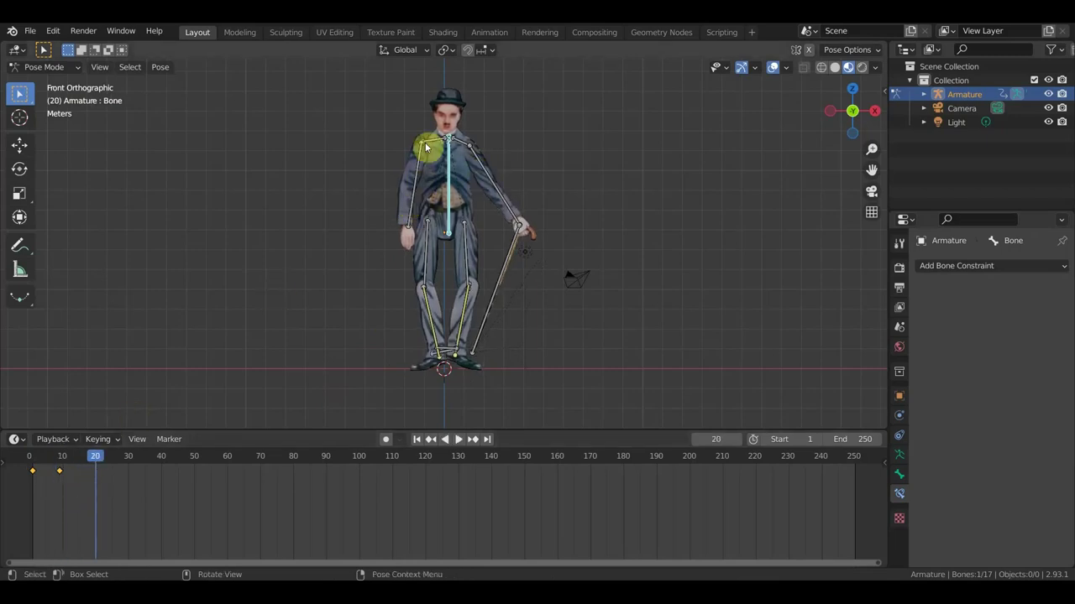
- Rotate shoulder Bone.002, arm Bone.008, and cane Bone.016 into the next swing
key("r")
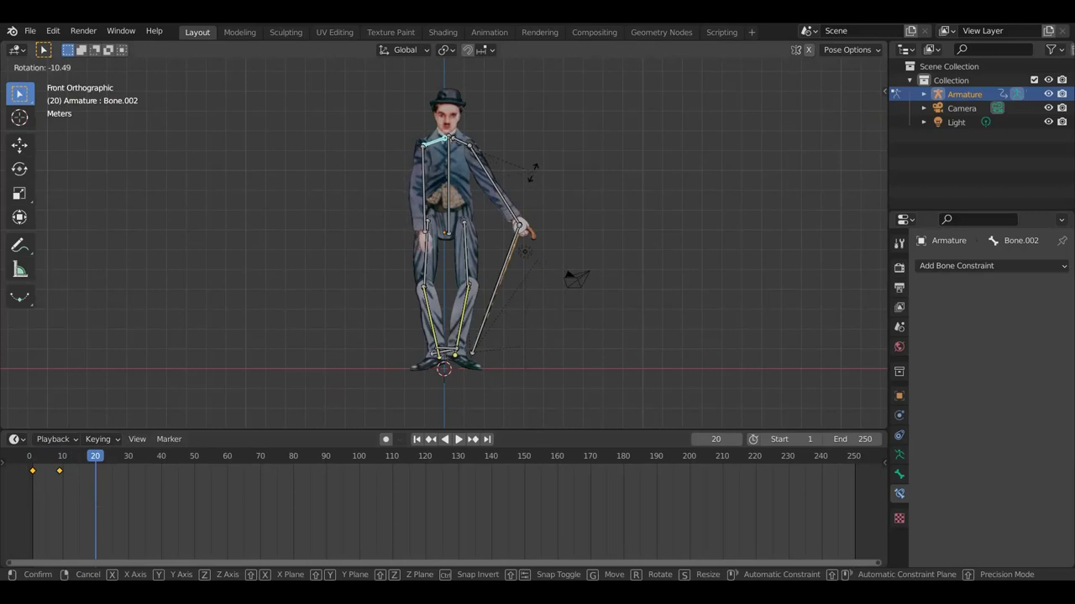
left_click(531, 164)
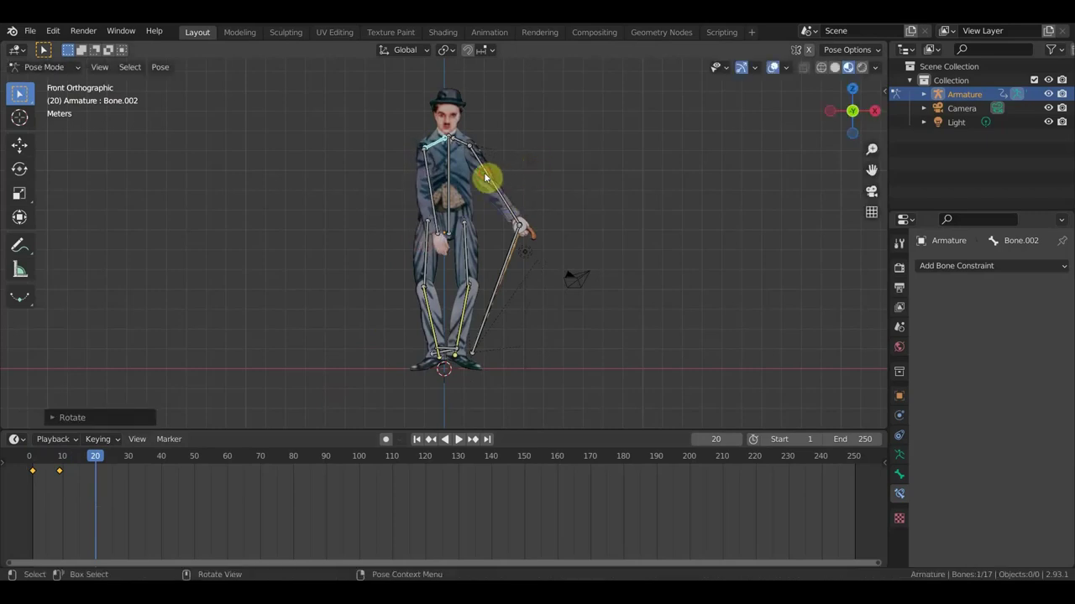
left_click(524, 214)
key("r")
left_click(522, 233)
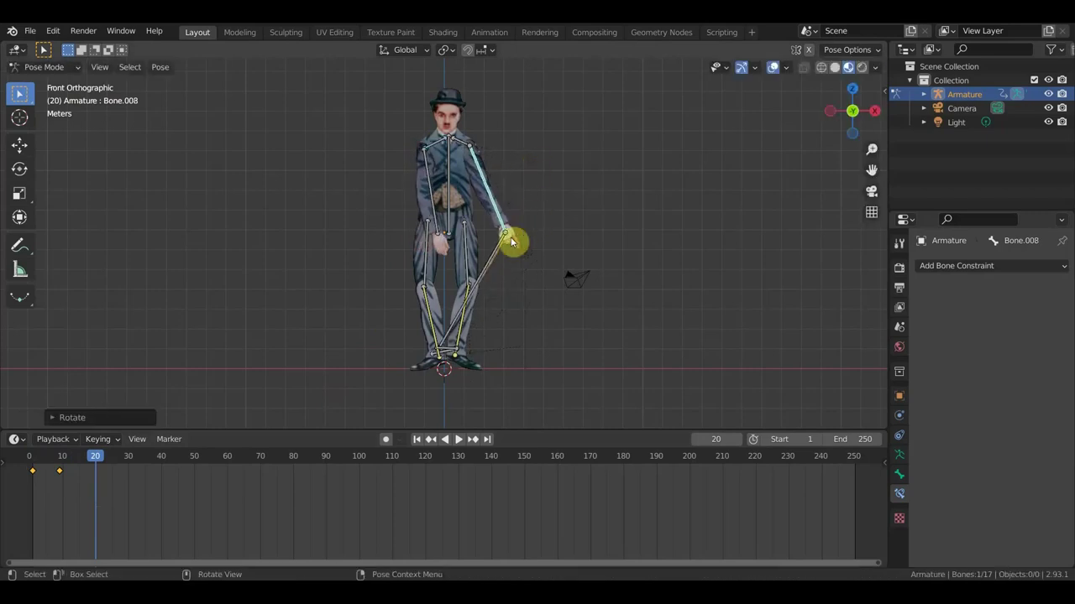
left_click(504, 243)
key("r")
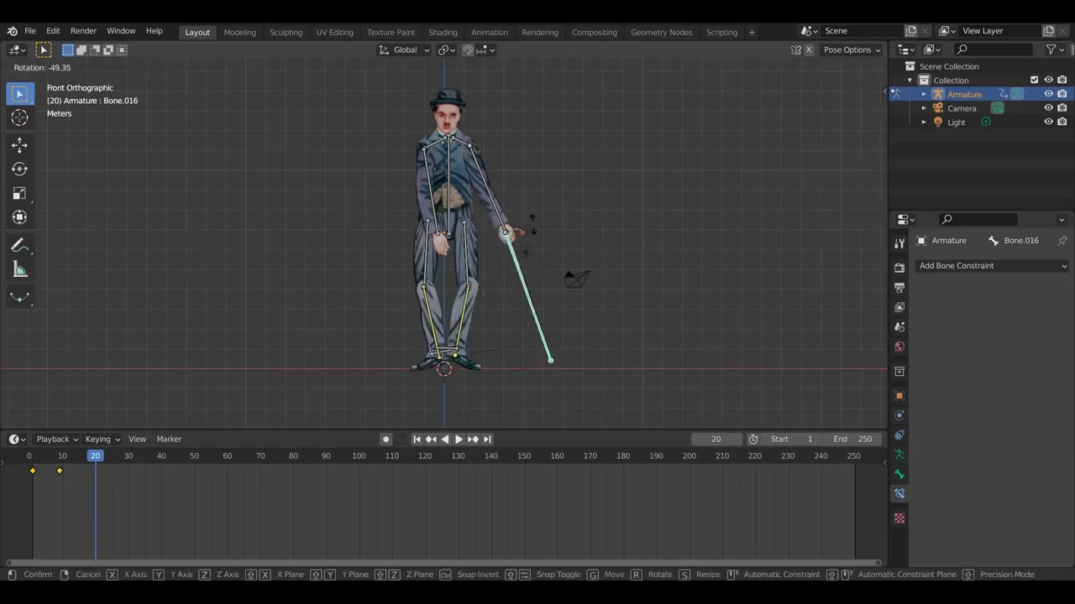
left_click(535, 235)
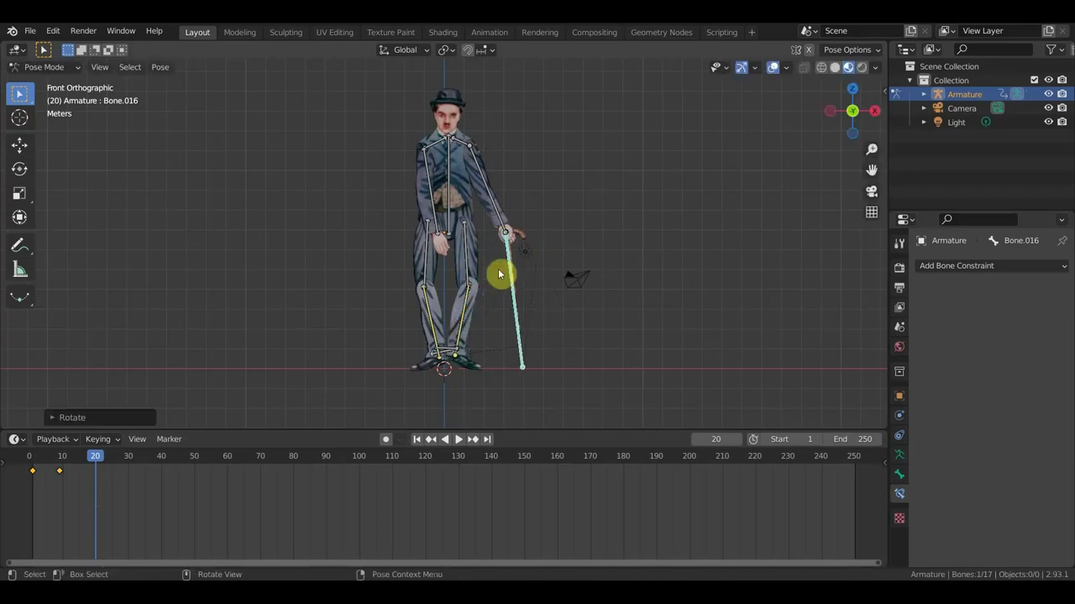
- Move foot Bone.015 near the cane tip and foot Bone.020 further left
left_click(446, 357)
key("g")
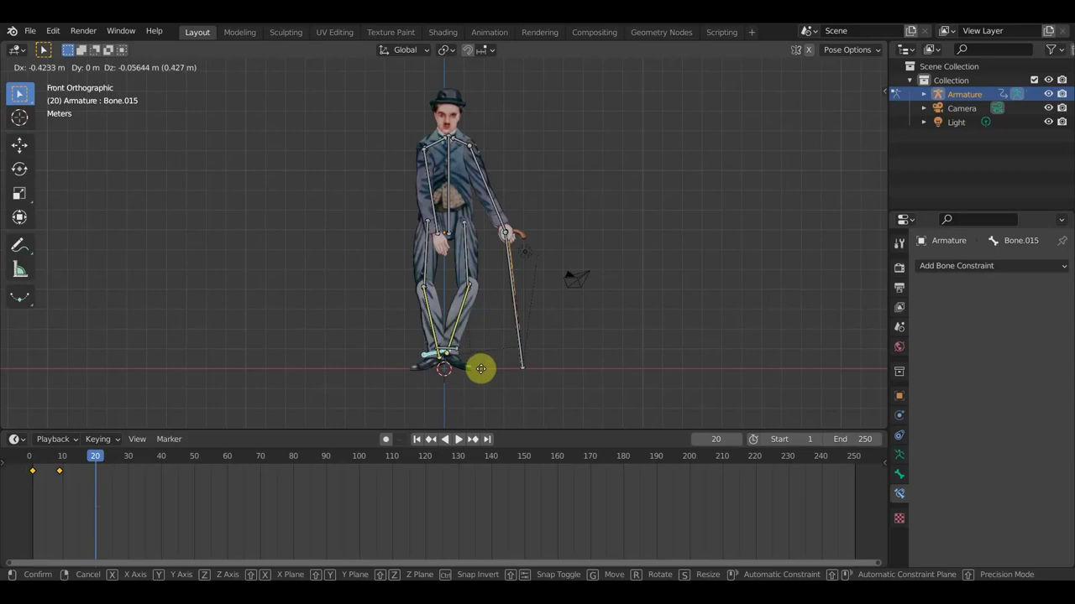
left_click(508, 373)
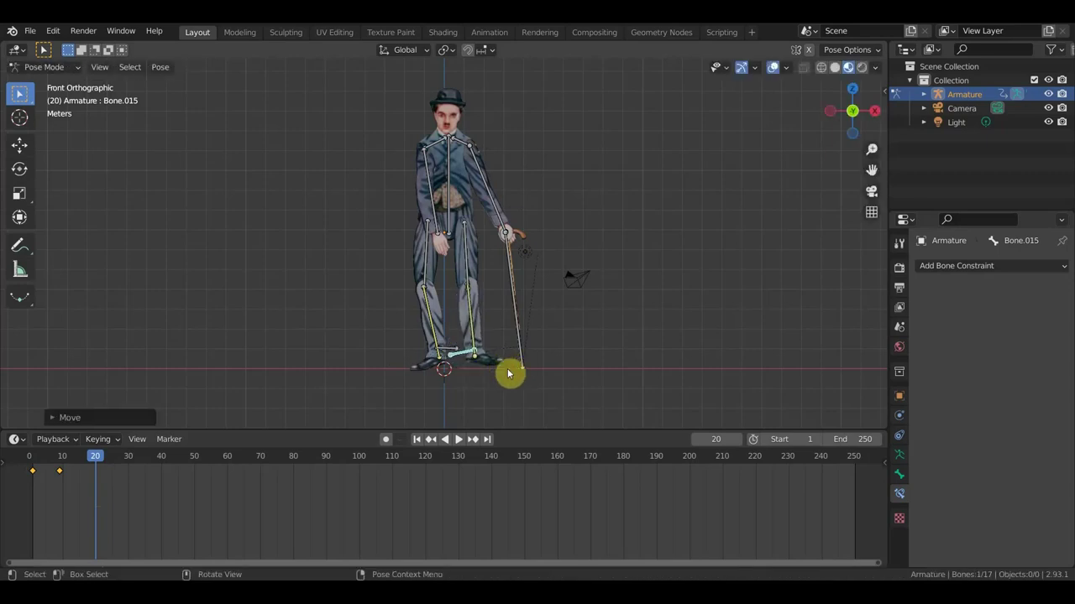
left_click(447, 355)
key("g")
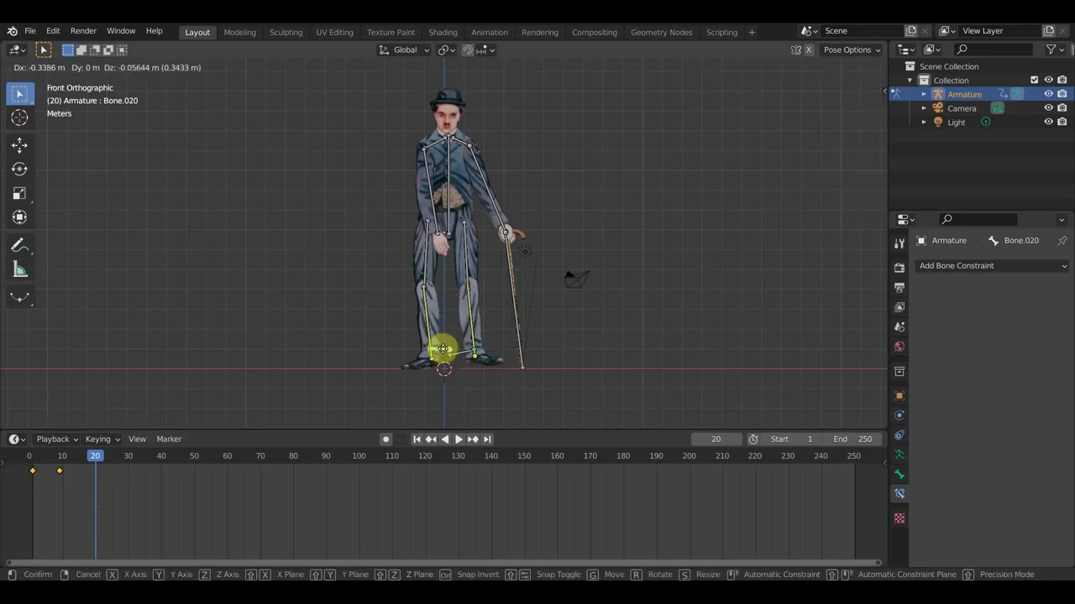
left_click(434, 357)
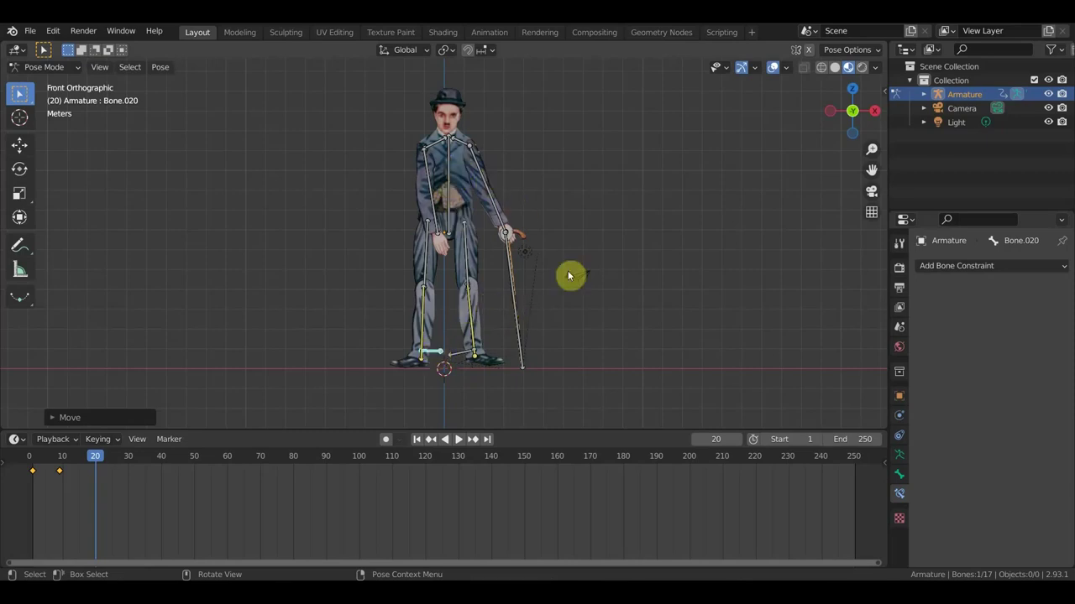
- Keyframe the whole pose of all bones at frame 20
key("a")
key("i")
left_click(566, 271)
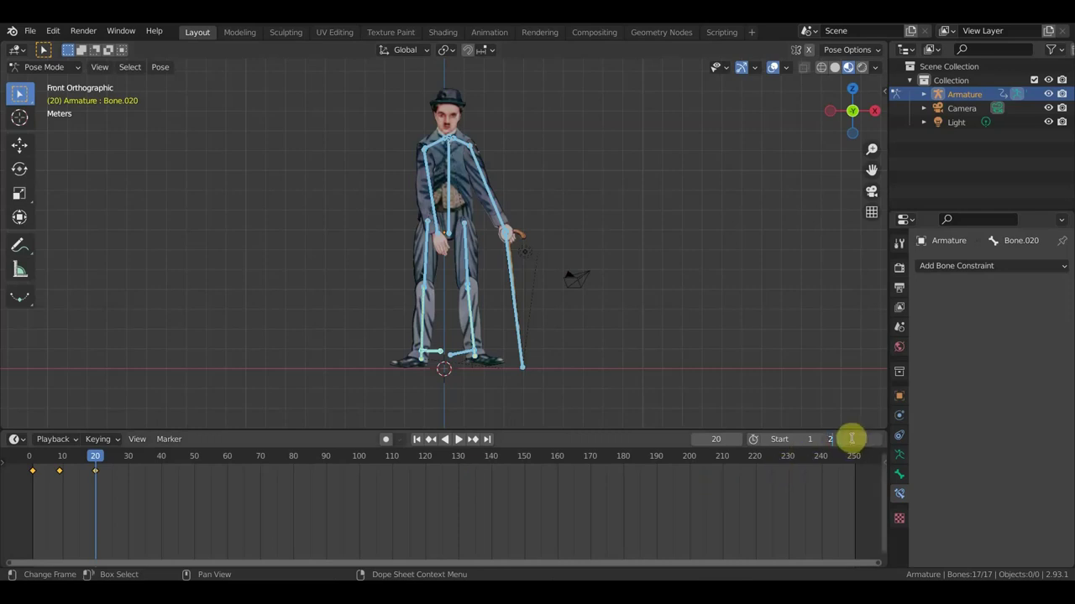
left_click(853, 439)
type("0")
- Set the end frame to 20, then play the walk cycle with overlays hidden before stopping it
key("Return")
key("space")
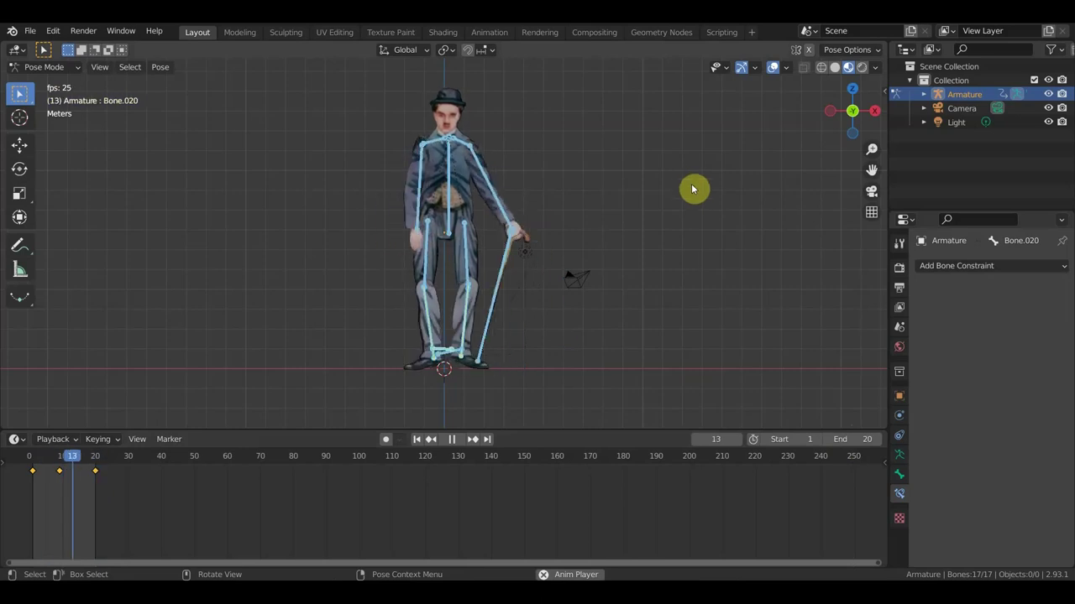
left_click(772, 67)
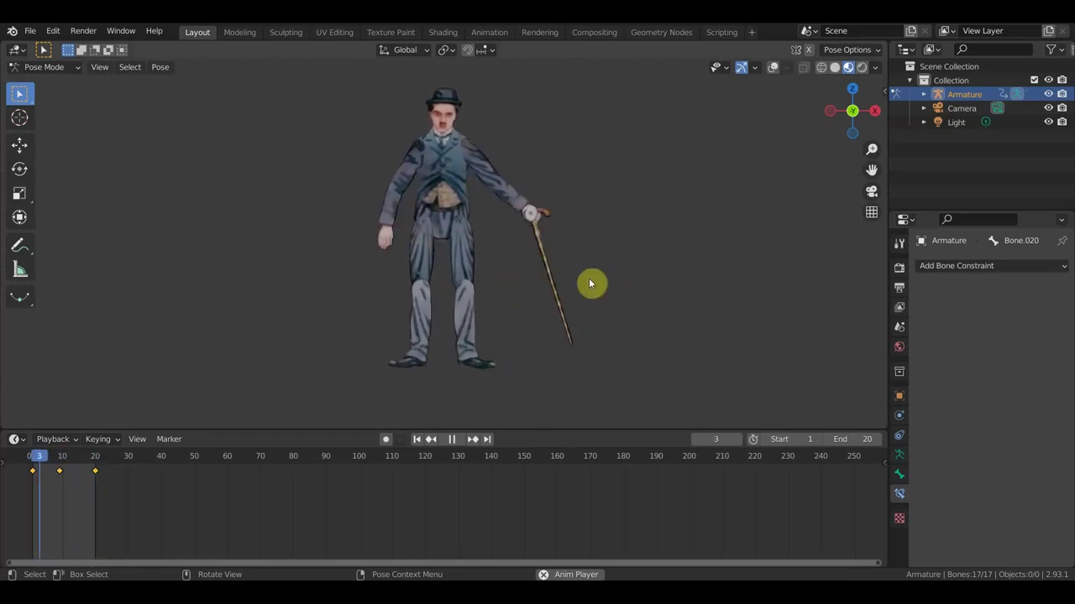
mouse_move(590, 282)
middle_mouse_down()
mouse_move(466, 320)
mouse_move(588, 304)
middle_mouse_up()
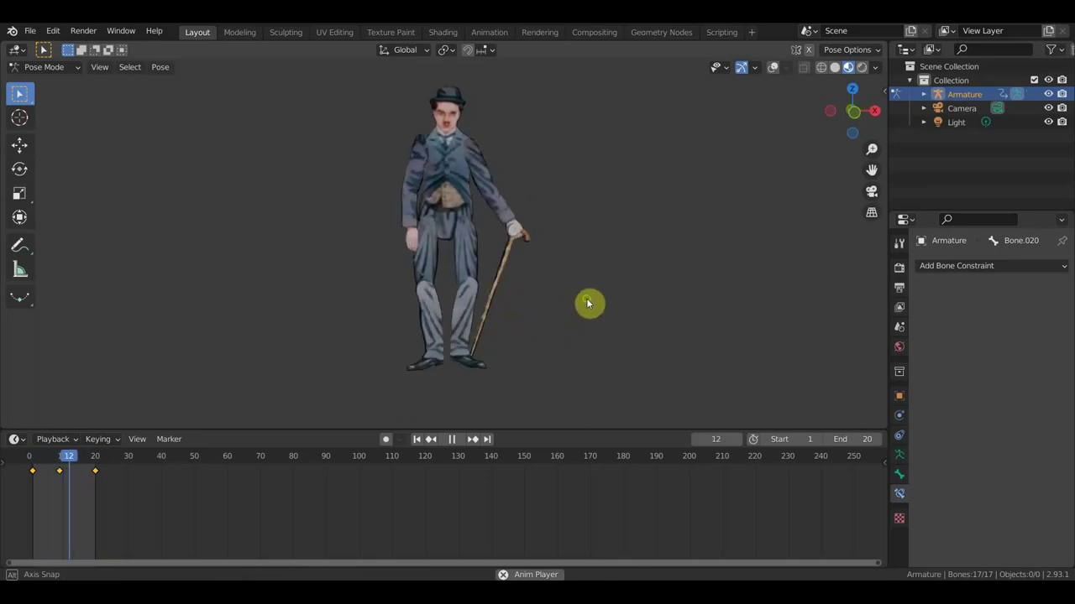
key("space")
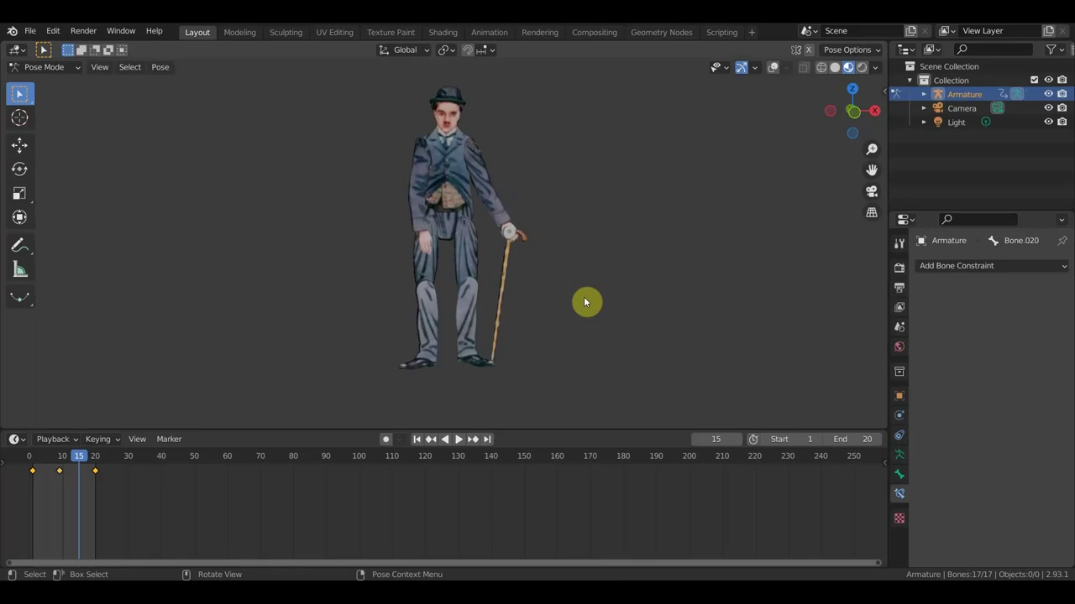